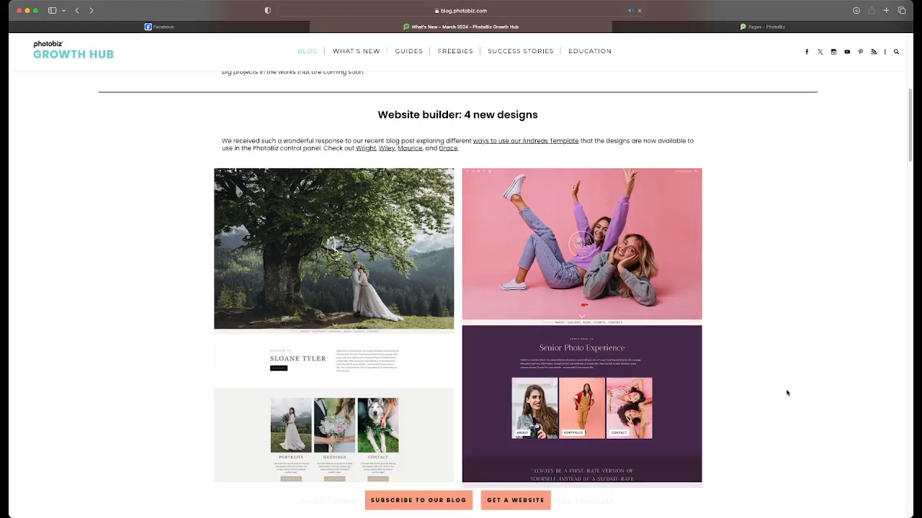
Read through the March 2024 What's New post, covering the new website designs, live preview and order management enhancements
{"action": "scroll", "coordinate": [778, 403], "scroll_direction": "down", "scroll_amount": 2}
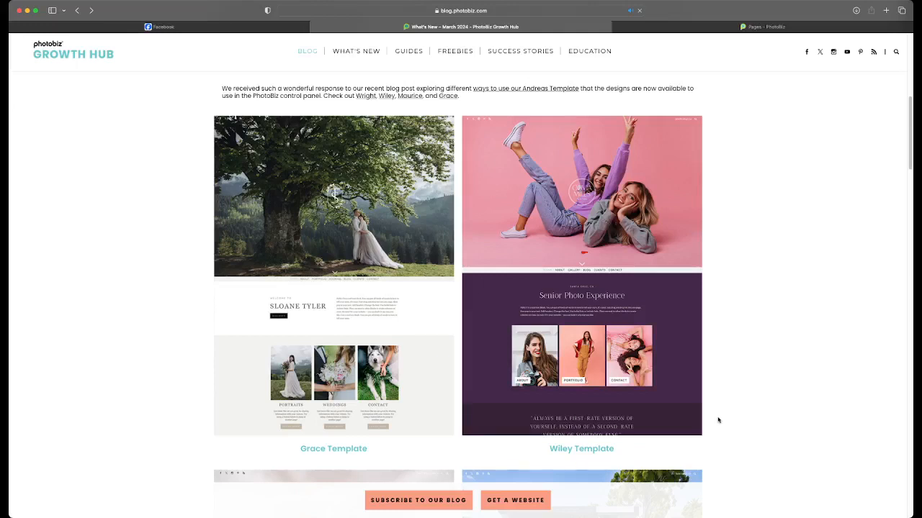
{"action": "scroll", "coordinate": [720, 421], "scroll_direction": "down", "scroll_amount": 2}
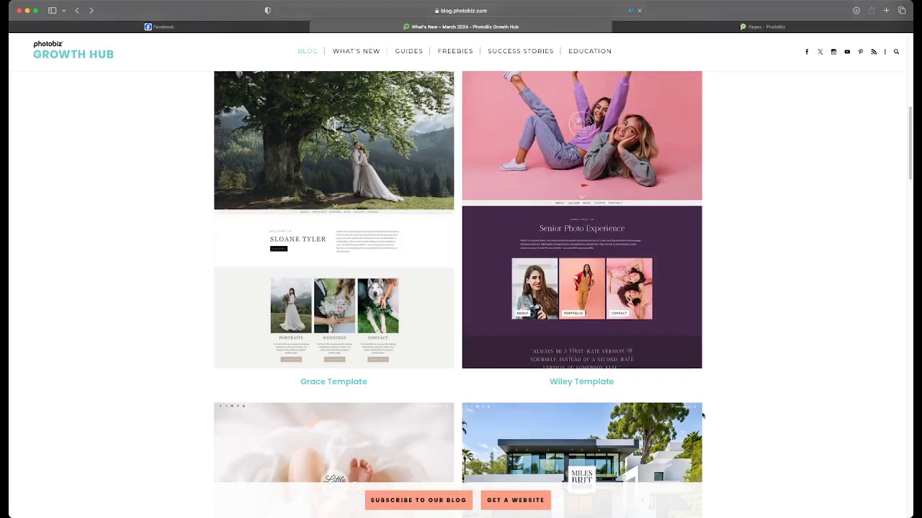
{"action": "scroll", "coordinate": [702, 416], "scroll_direction": "down", "scroll_amount": 8}
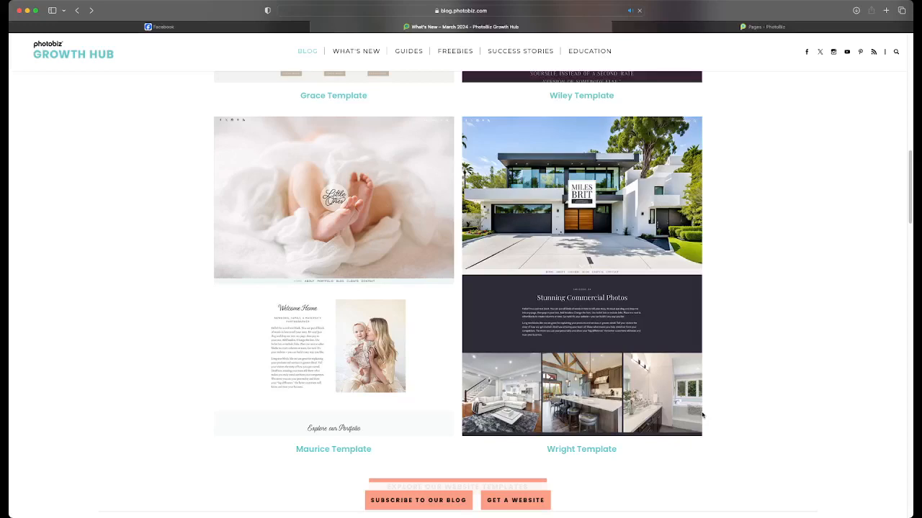
{"action": "scroll", "coordinate": [702, 415], "scroll_direction": "down", "scroll_amount": 10}
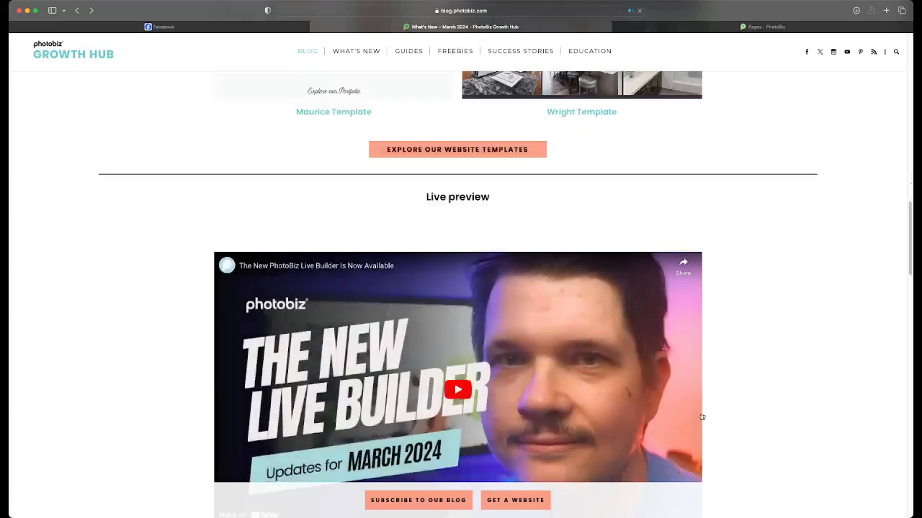
{"action": "scroll", "coordinate": [702, 416], "scroll_direction": "down", "scroll_amount": 4}
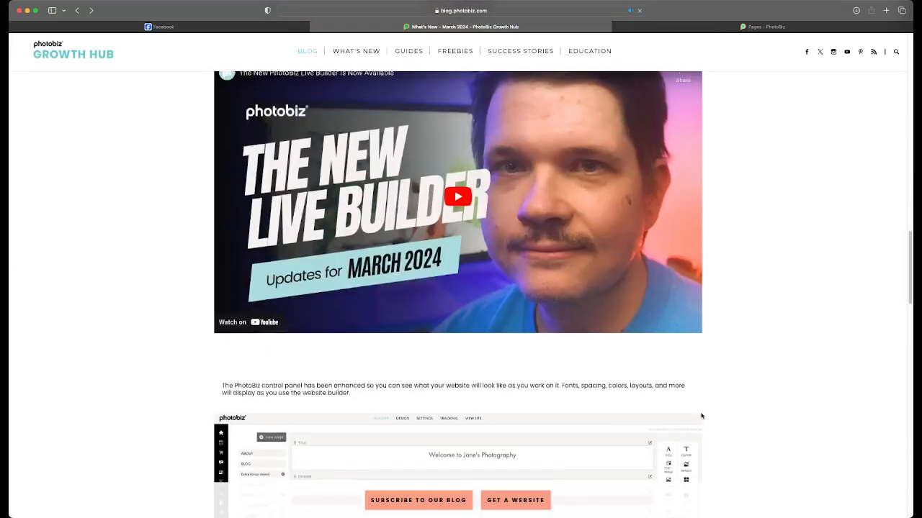
{"action": "scroll", "coordinate": [702, 416], "scroll_direction": "down", "scroll_amount": 3}
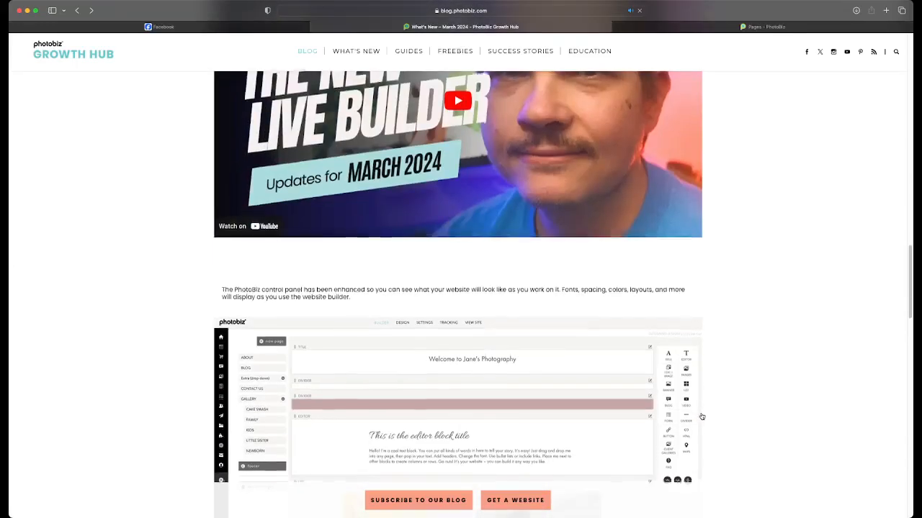
{"action": "scroll", "coordinate": [702, 416], "scroll_direction": "down", "scroll_amount": 6}
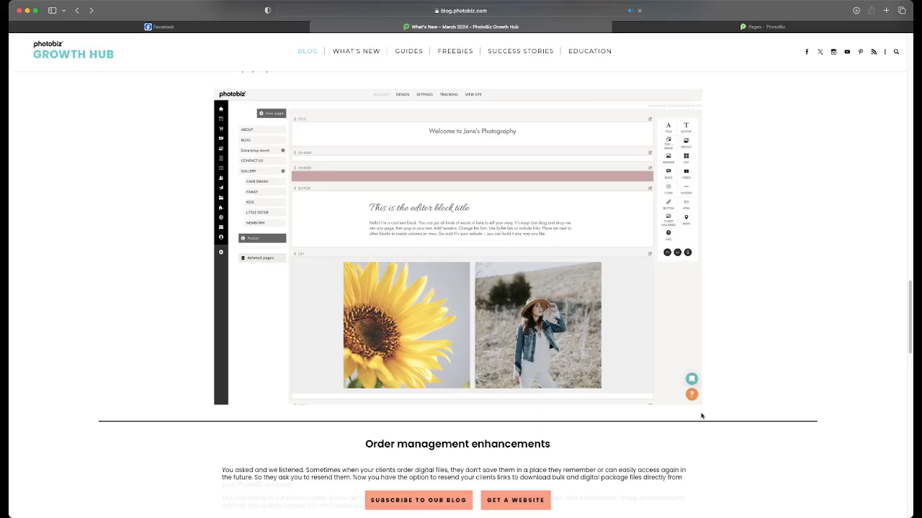
{"action": "scroll", "coordinate": [702, 416], "scroll_direction": "down", "scroll_amount": 8}
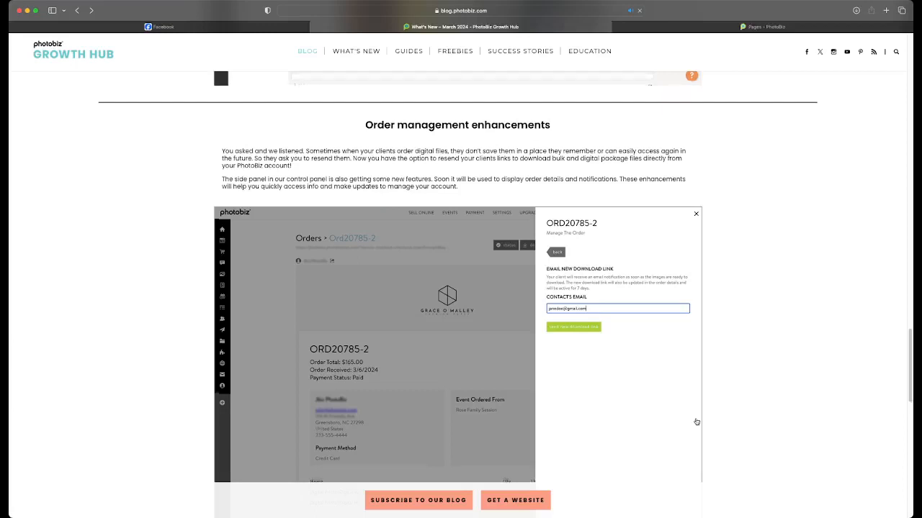
{"action": "scroll", "coordinate": [696, 422], "scroll_direction": "down", "scroll_amount": 2}
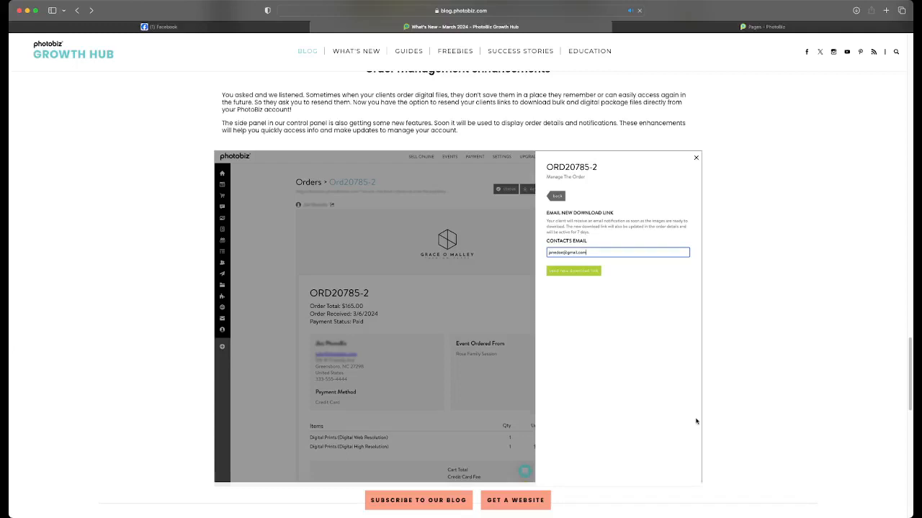
Switch to the PhotoBiz control panel, check the account dashboard, and look over the Home page in the website builder
{"action": "left_click", "coordinate": [673, 29]}
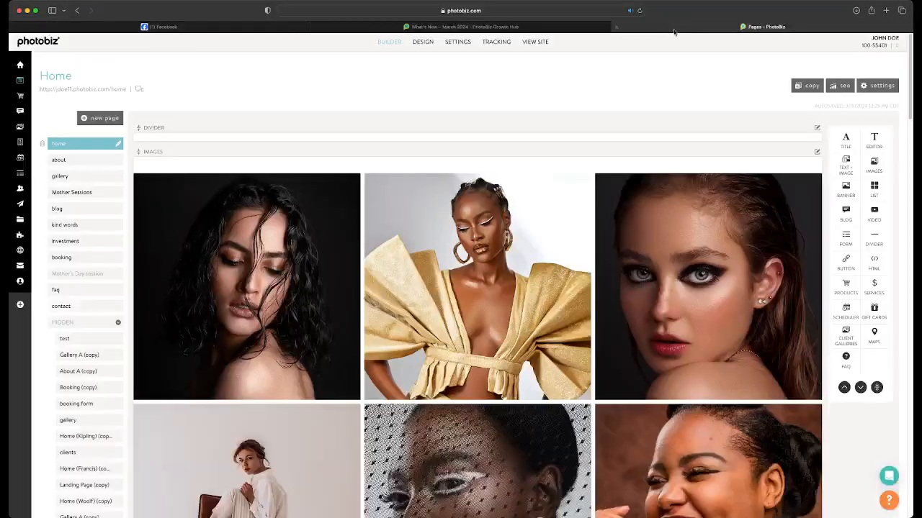
{"action": "left_click", "coordinate": [20, 66]}
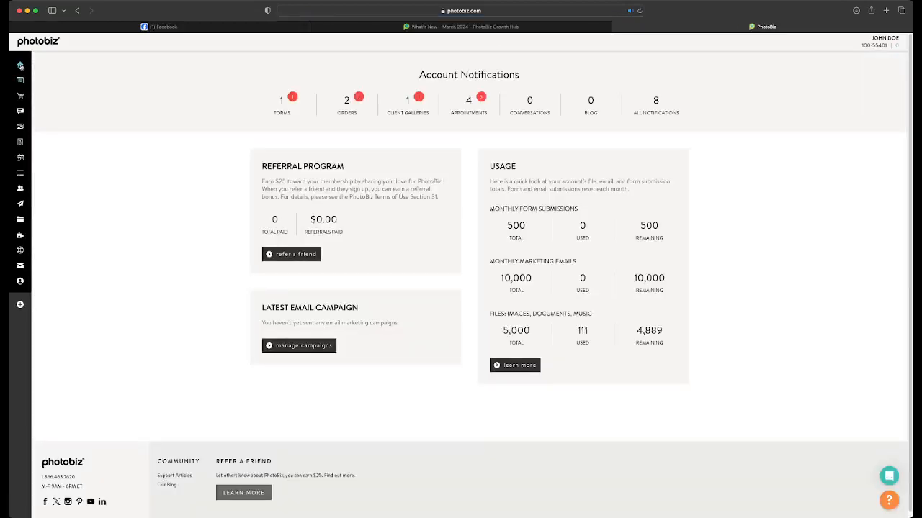
{"action": "mouse_move", "coordinate": [20, 66]}
{"action": "left_click", "coordinate": [29, 81]}
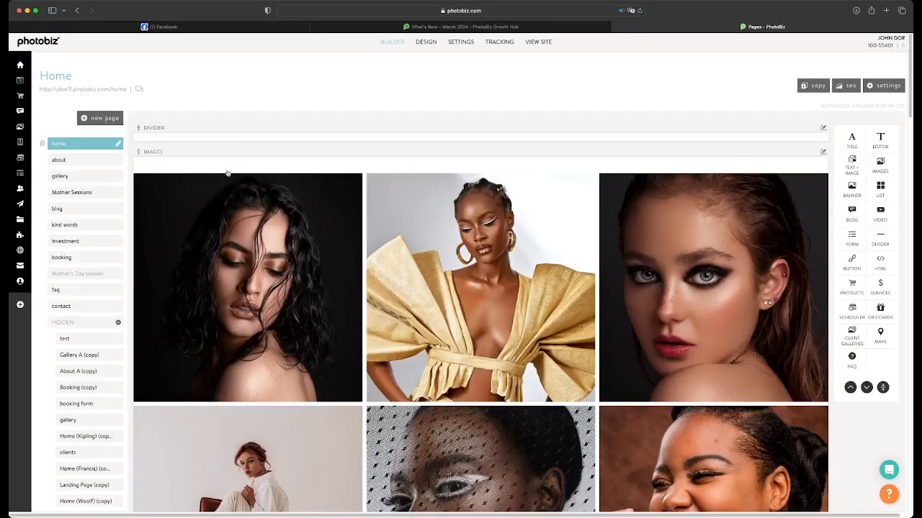
{"action": "scroll", "coordinate": [216, 209], "scroll_direction": "down", "scroll_amount": 5}
{"action": "scroll", "coordinate": [178, 262], "scroll_direction": "down", "scroll_amount": 3}
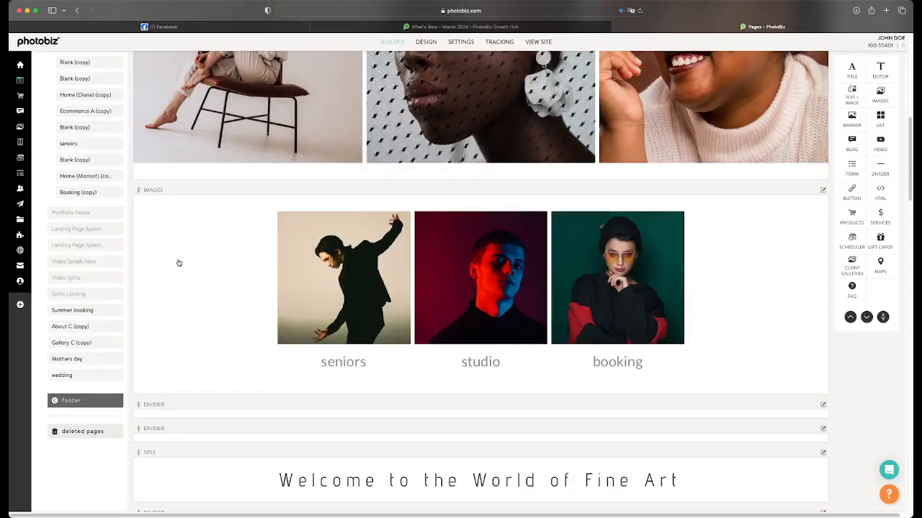
Review the Home page in the site preview and on the live website, and return to the page builder
{"action": "left_click", "coordinate": [534, 43]}
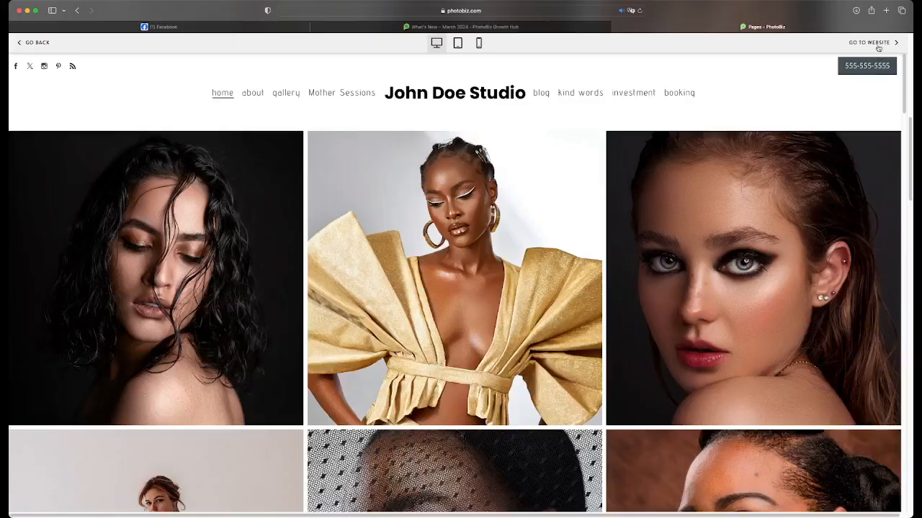
{"action": "left_click", "coordinate": [878, 47]}
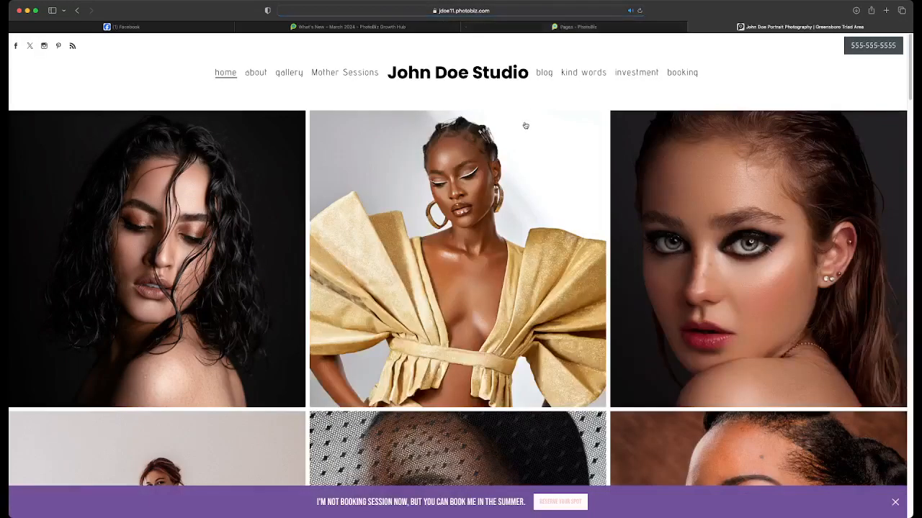
{"action": "scroll", "coordinate": [558, 123], "scroll_direction": "down", "scroll_amount": 10}
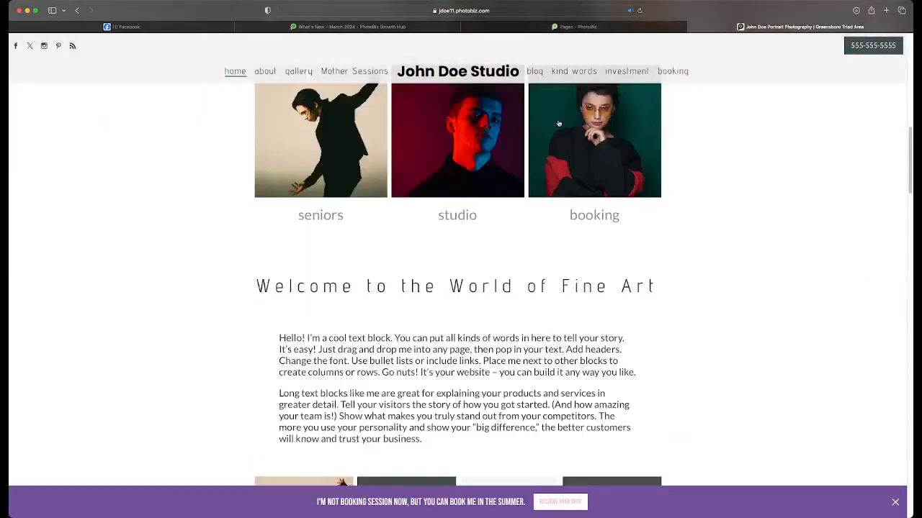
{"action": "scroll", "coordinate": [558, 124], "scroll_direction": "down", "scroll_amount": 1}
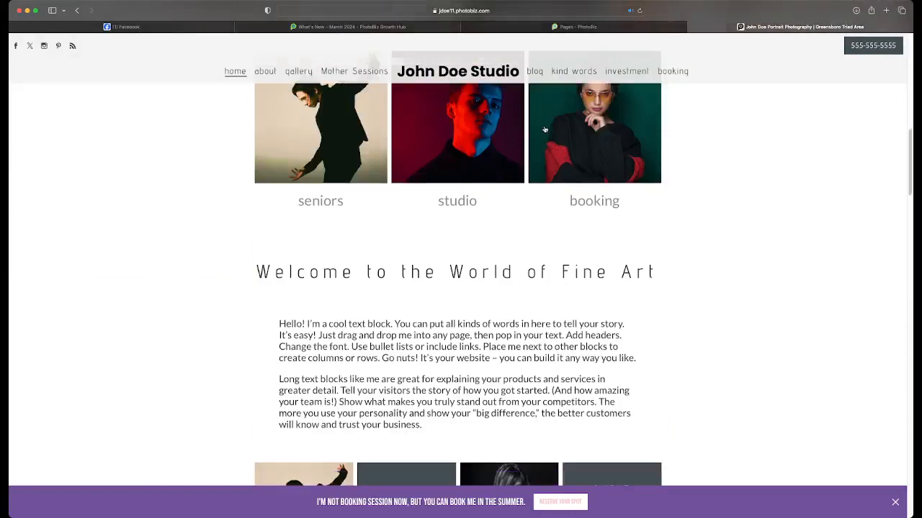
{"action": "left_click", "coordinate": [601, 27]}
{"action": "scroll", "coordinate": [543, 166], "scroll_direction": "down", "scroll_amount": 10}
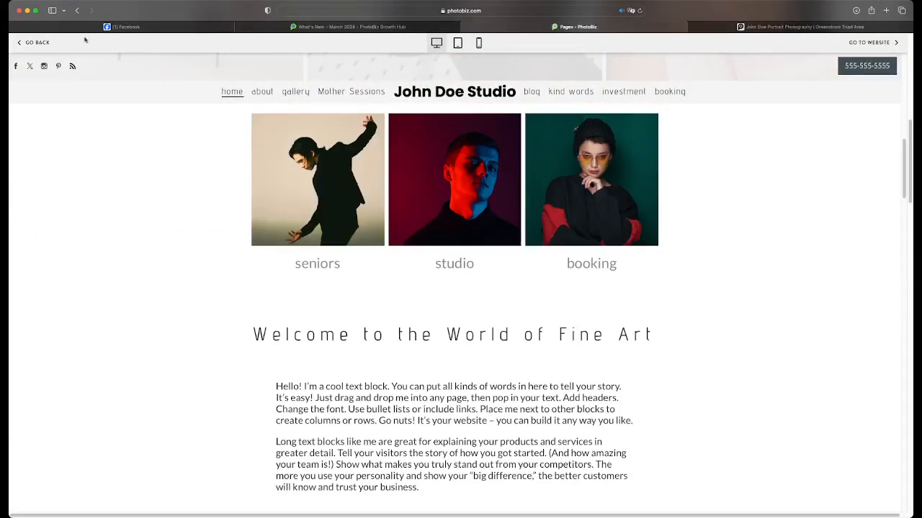
{"action": "left_click", "coordinate": [23, 43]}
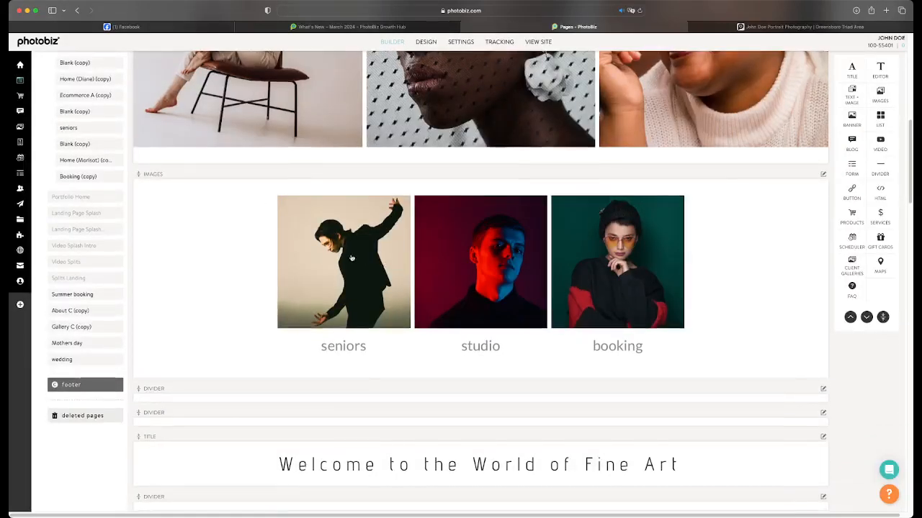
Change the title font of the seniors, studio and booking images block to Georgia
{"action": "left_click", "coordinate": [382, 234]}
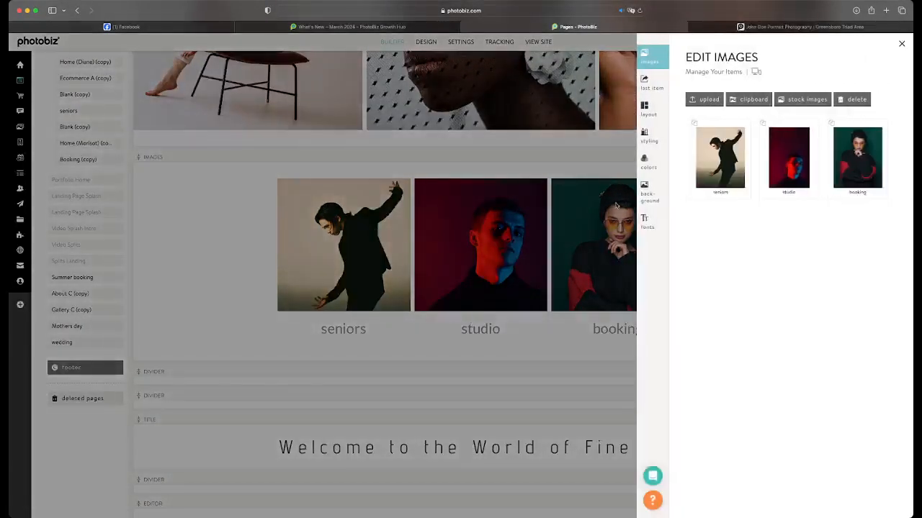
{"action": "left_click", "coordinate": [643, 217]}
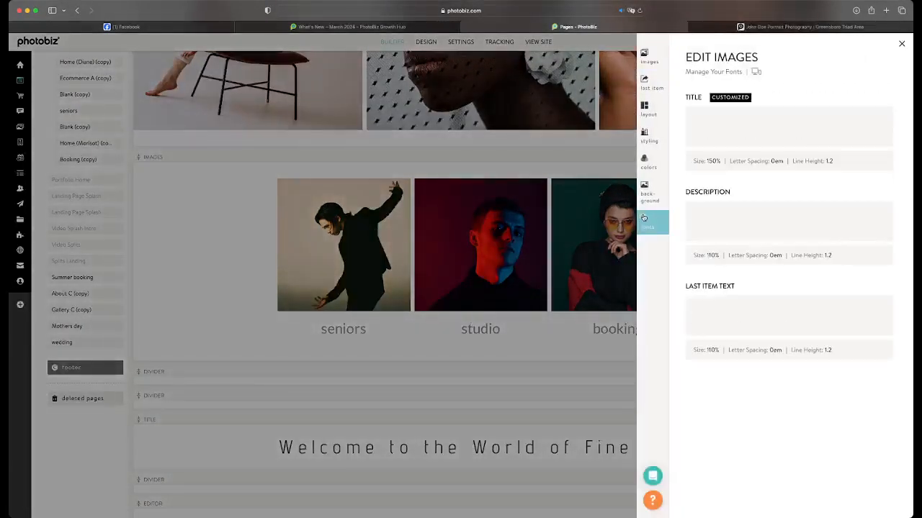
{"action": "left_click", "coordinate": [879, 123]}
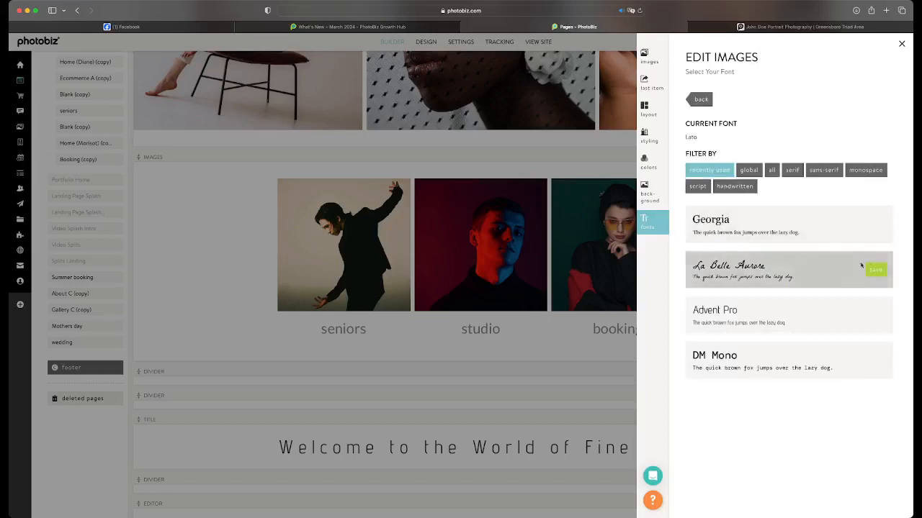
{"action": "left_click", "coordinate": [878, 224]}
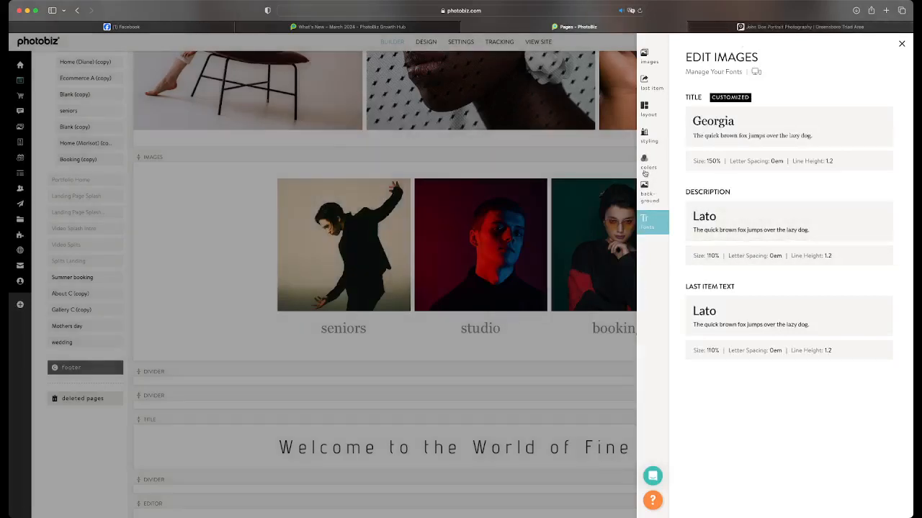
Set the images block's background color to #363636 and title color to #F2F2F2, save the colors and close the editor
{"action": "left_click", "coordinate": [647, 169]}
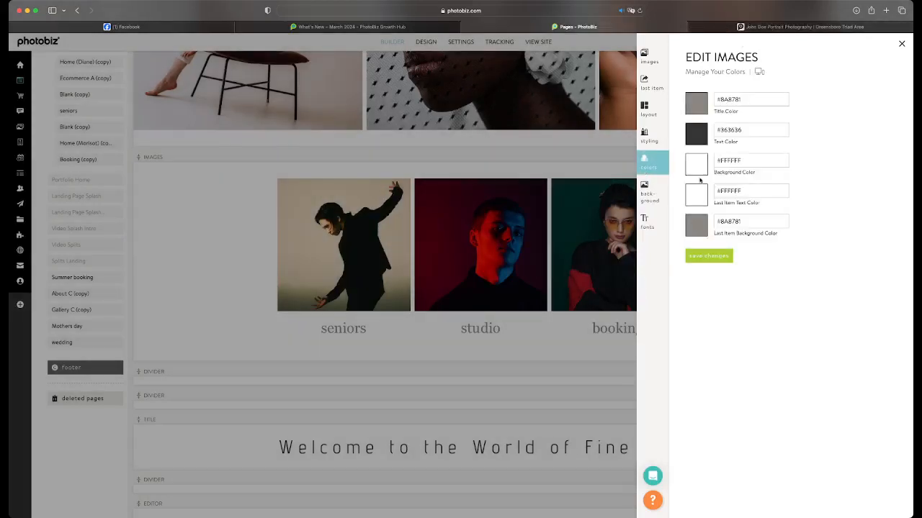
{"action": "left_click", "coordinate": [702, 173]}
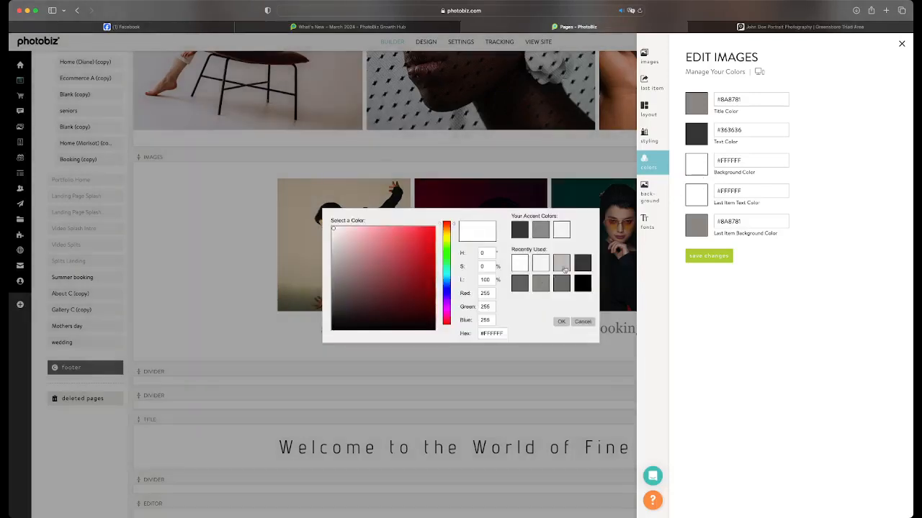
{"action": "left_click", "coordinate": [581, 266]}
{"action": "left_click", "coordinate": [693, 109]}
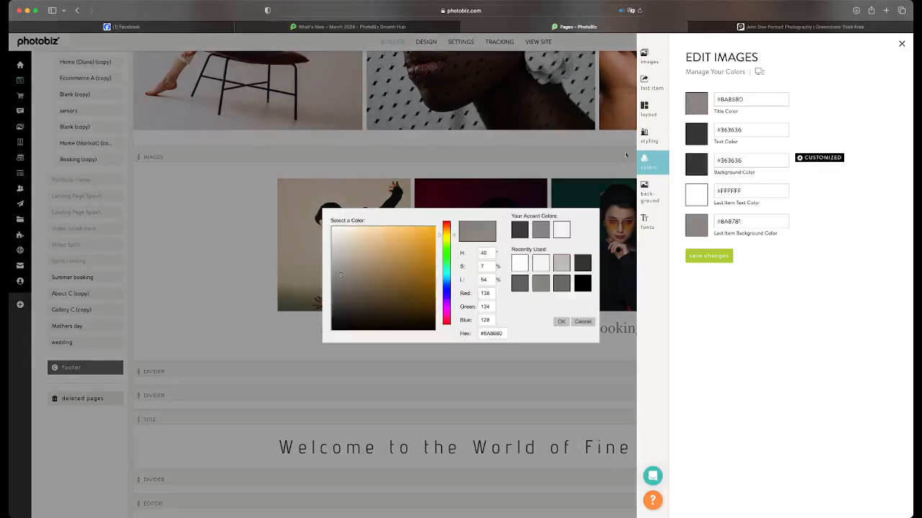
{"action": "left_click", "coordinate": [556, 232]}
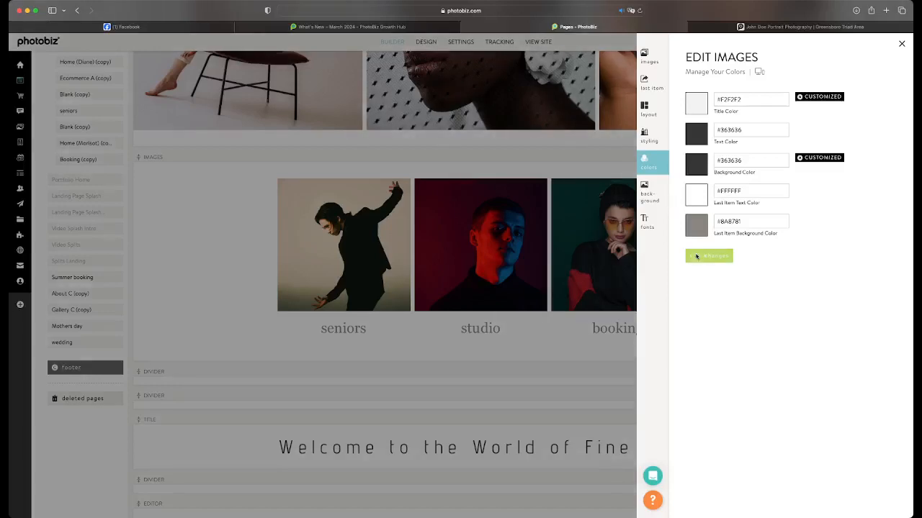
{"action": "left_click", "coordinate": [696, 257]}
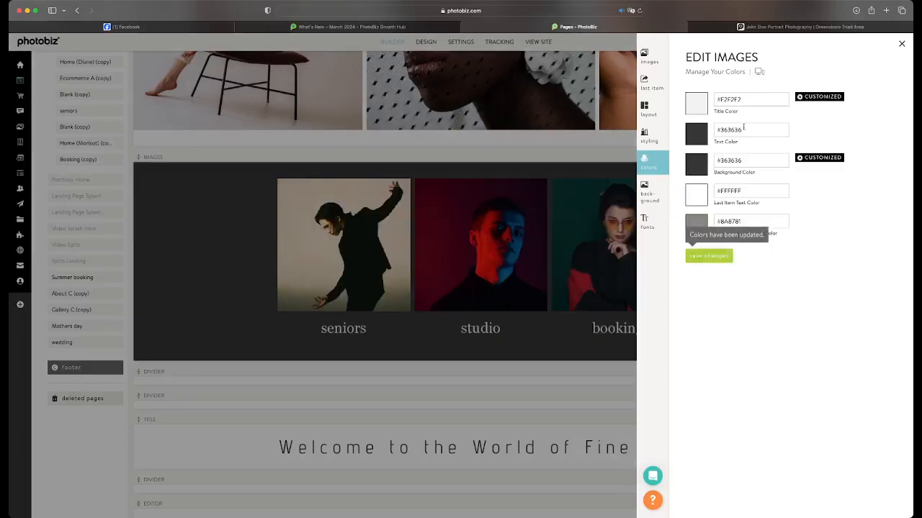
{"action": "left_click", "coordinate": [572, 175]}
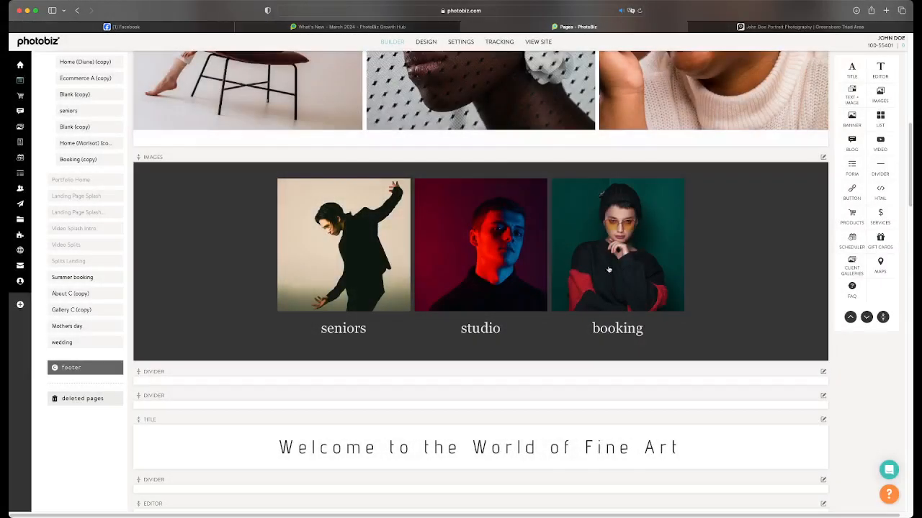
Set the space inside the seniors, studio and booking images block to Thick and save the styling
{"action": "left_click", "coordinate": [608, 270]}
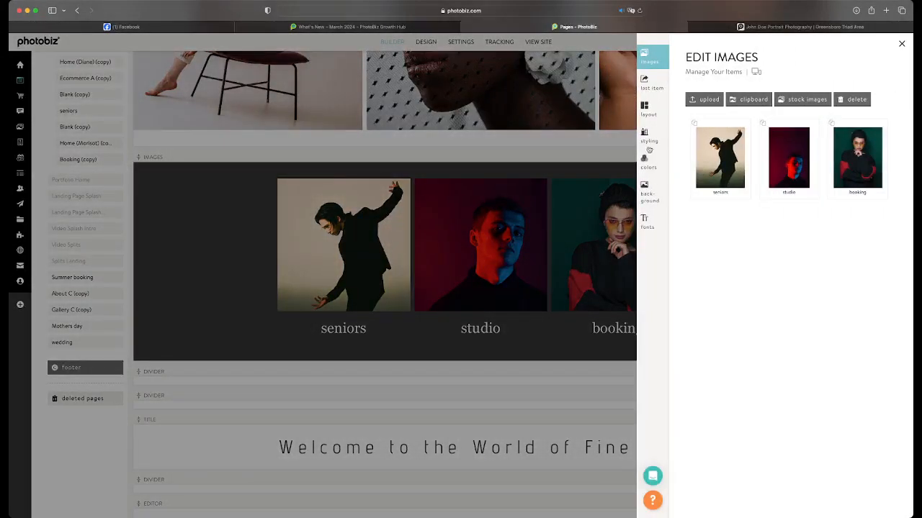
{"action": "left_click", "coordinate": [647, 144]}
{"action": "left_click", "coordinate": [869, 272]}
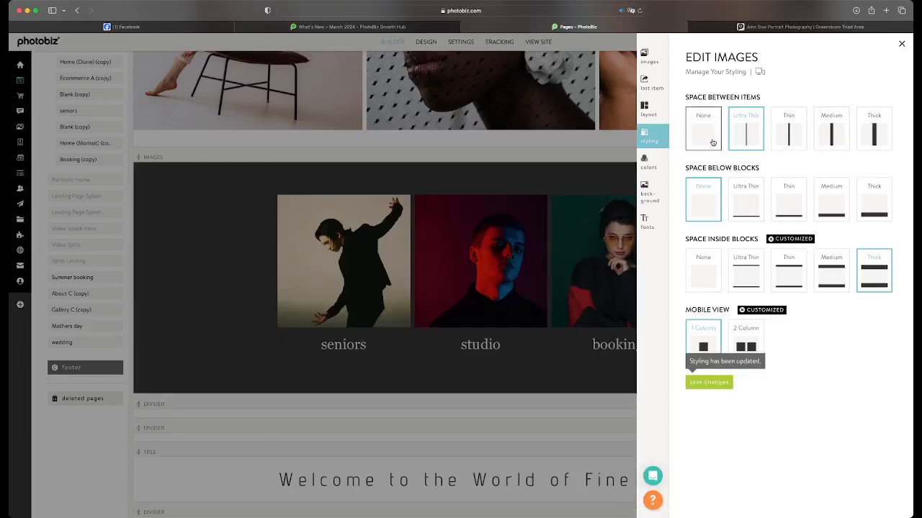
Try the None and Thick spacings between the block's images, saving each, and return the spacing to Ultra Thin
{"action": "left_click", "coordinate": [712, 142]}
{"action": "left_click", "coordinate": [711, 383]}
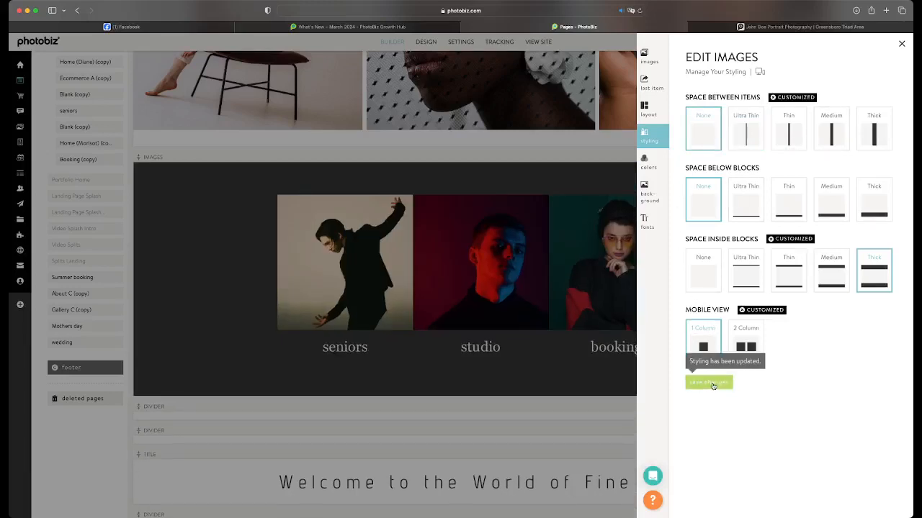
{"action": "left_click", "coordinate": [867, 148]}
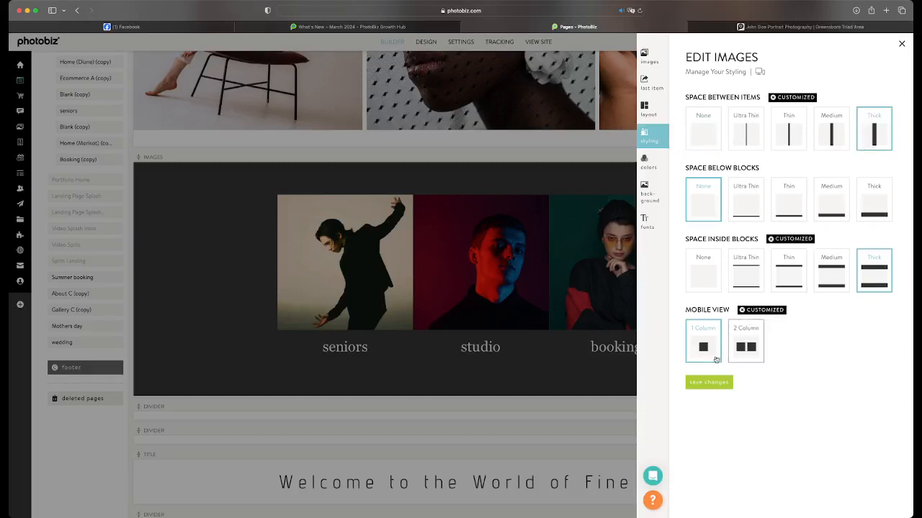
{"action": "left_click", "coordinate": [693, 382]}
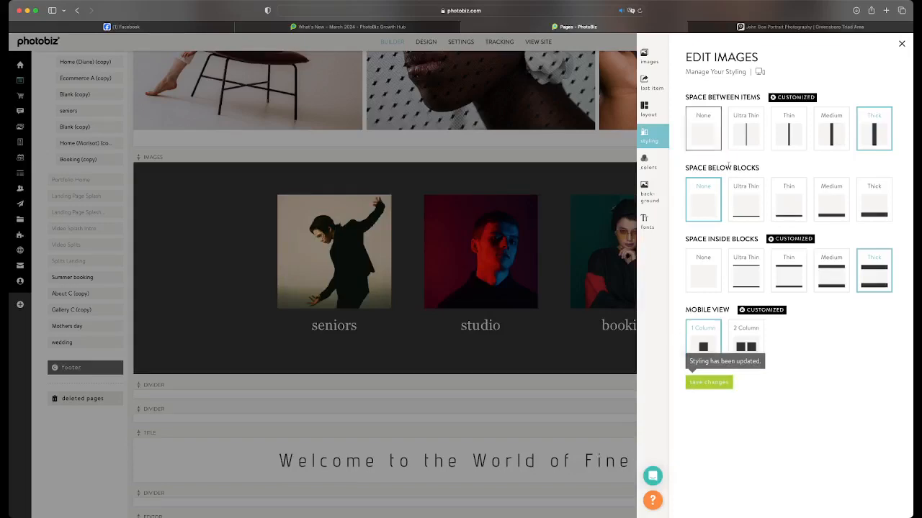
{"action": "left_click", "coordinate": [697, 383]}
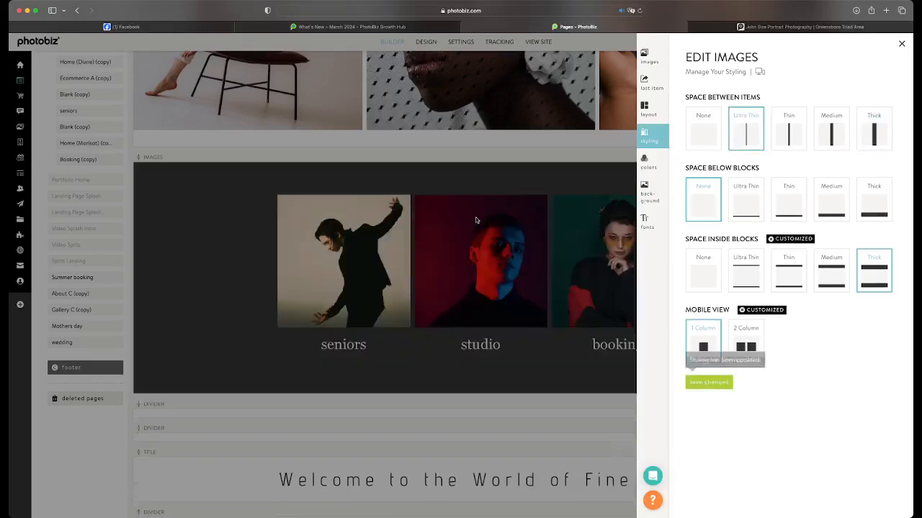
Close the images editor and add the Wiley template to the saved templates, using the new template settings
{"action": "left_click", "coordinate": [475, 217]}
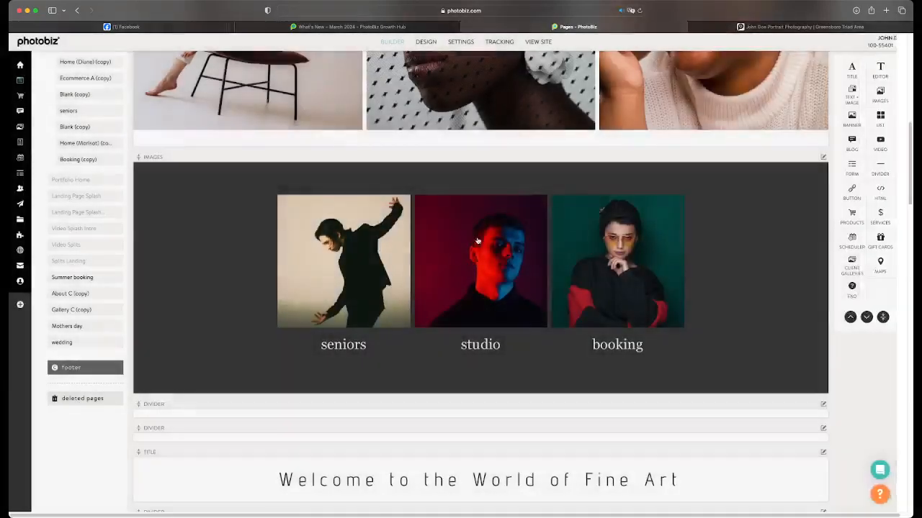
{"action": "left_click", "coordinate": [426, 41]}
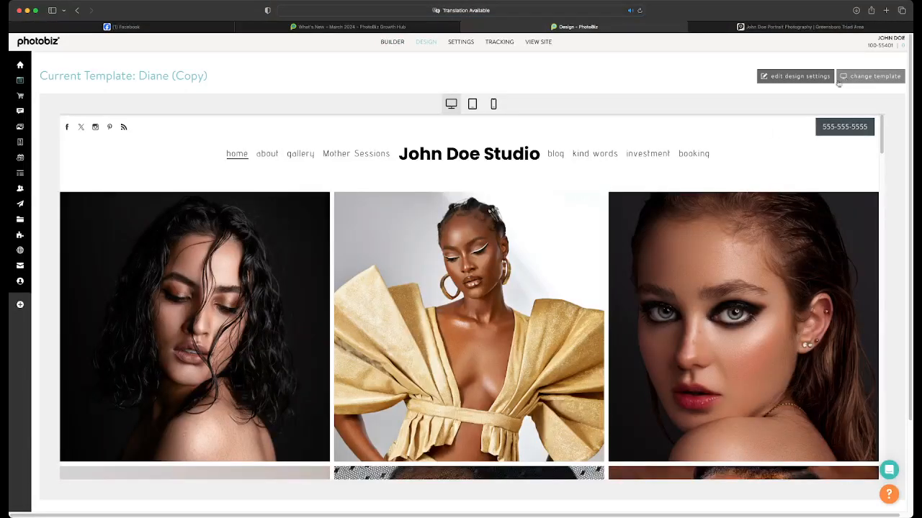
{"action": "left_click", "coordinate": [843, 75]}
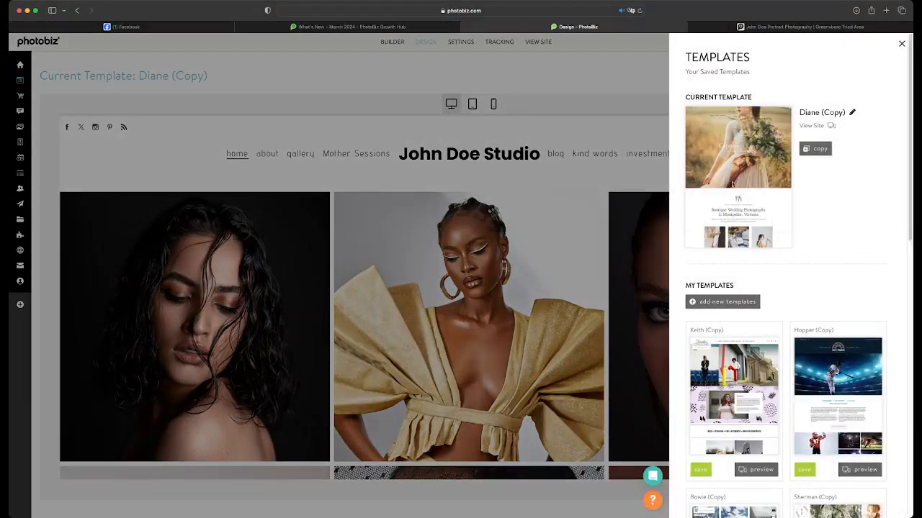
{"action": "scroll", "coordinate": [726, 245], "scroll_direction": "down", "scroll_amount": 2}
{"action": "left_click", "coordinate": [726, 238]}
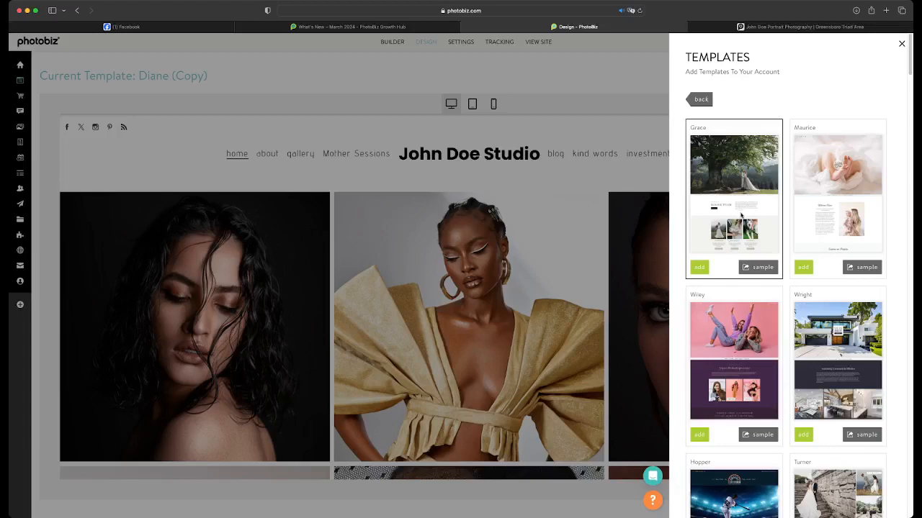
{"action": "scroll", "coordinate": [741, 216], "scroll_direction": "down", "scroll_amount": 1}
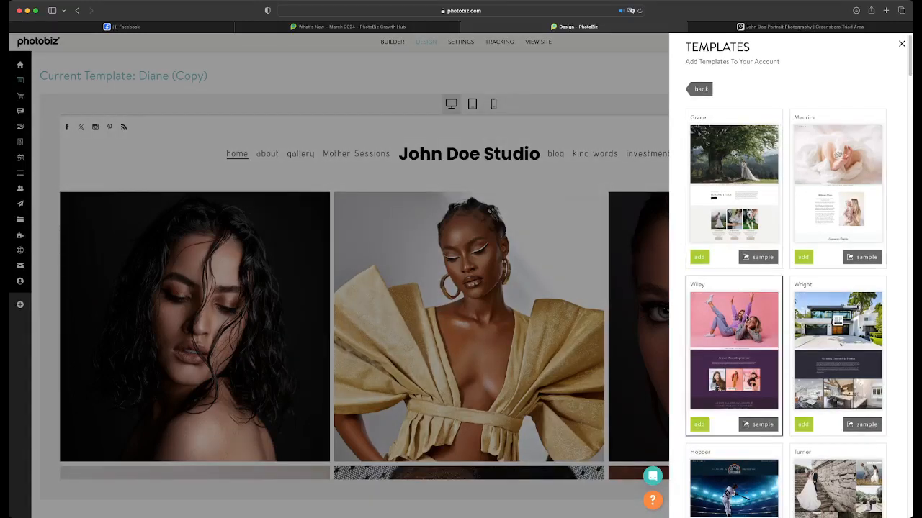
{"action": "scroll", "coordinate": [756, 243], "scroll_direction": "down", "scroll_amount": 3}
{"action": "scroll", "coordinate": [756, 243], "scroll_direction": "up", "scroll_amount": 1}
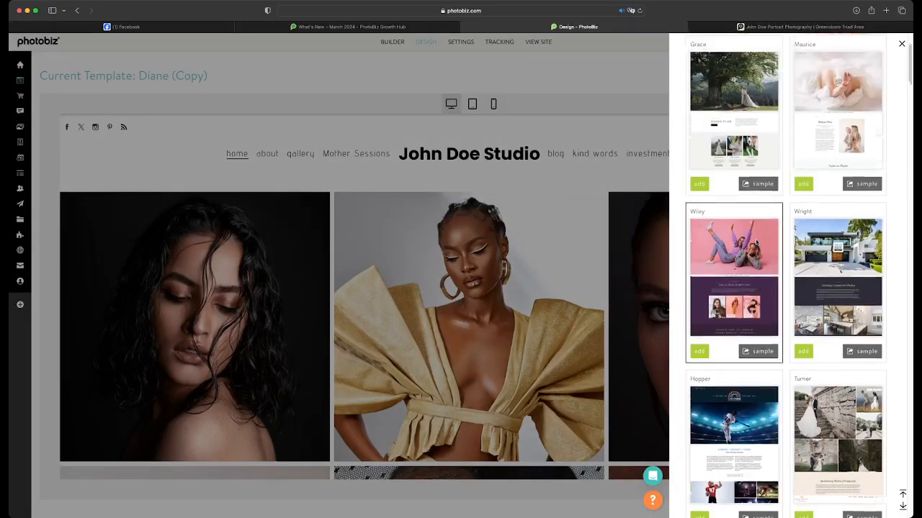
{"action": "scroll", "coordinate": [756, 243], "scroll_direction": "up", "scroll_amount": 2}
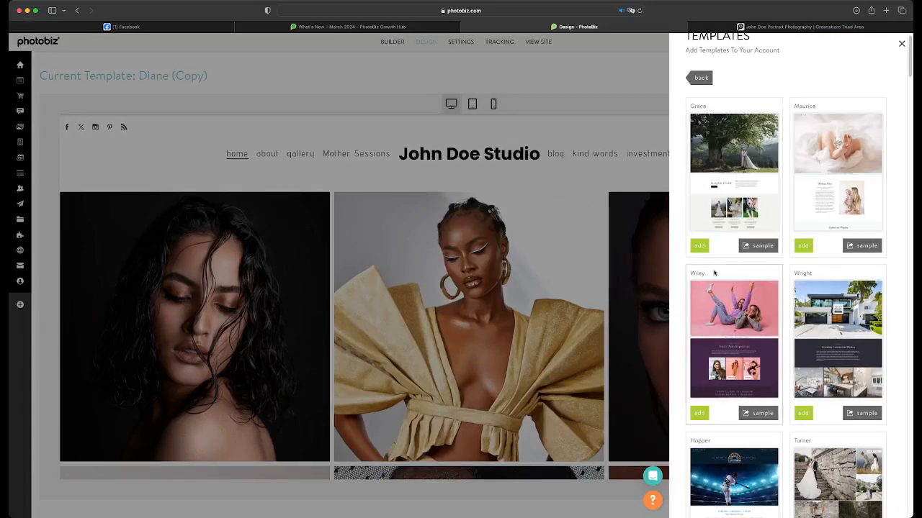
{"action": "left_click", "coordinate": [701, 415]}
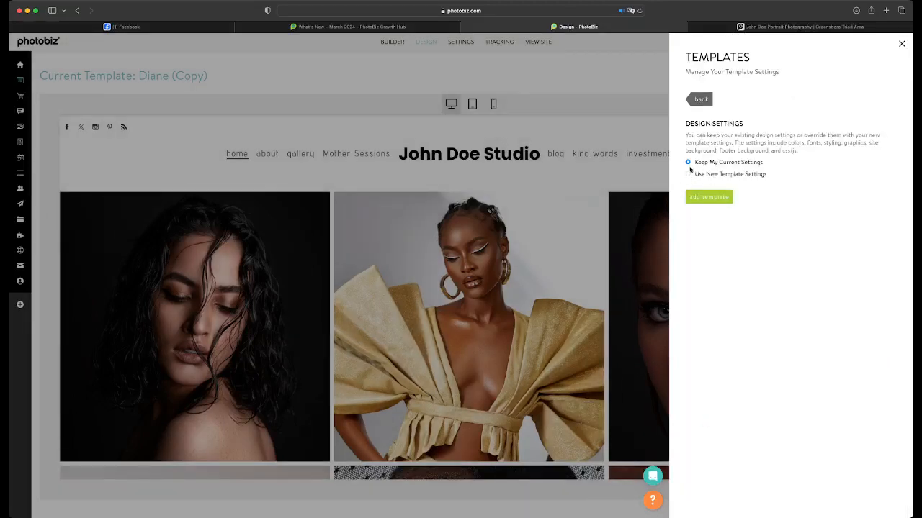
{"action": "left_click", "coordinate": [688, 174]}
{"action": "left_click", "coordinate": [694, 198]}
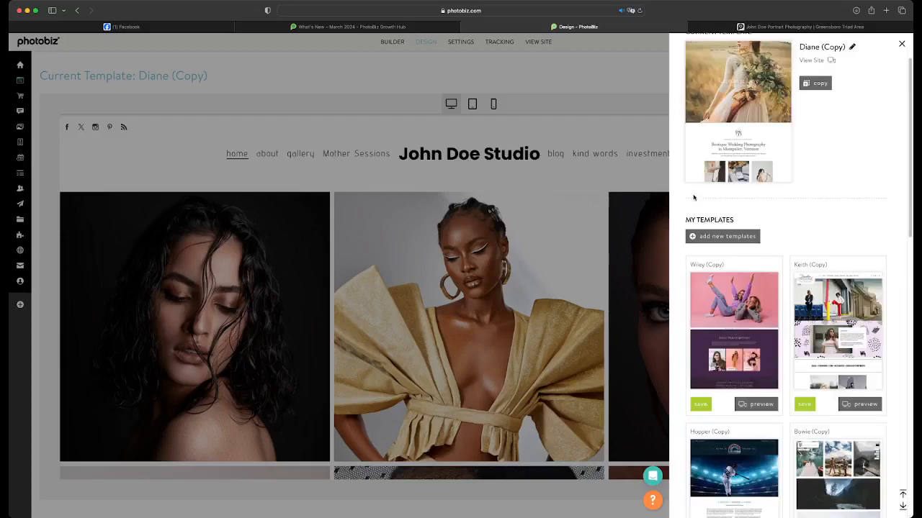
Apply the saved Wiley (Copy) template to the site and look through the Home page in the design preview
{"action": "left_click", "coordinate": [695, 407]}
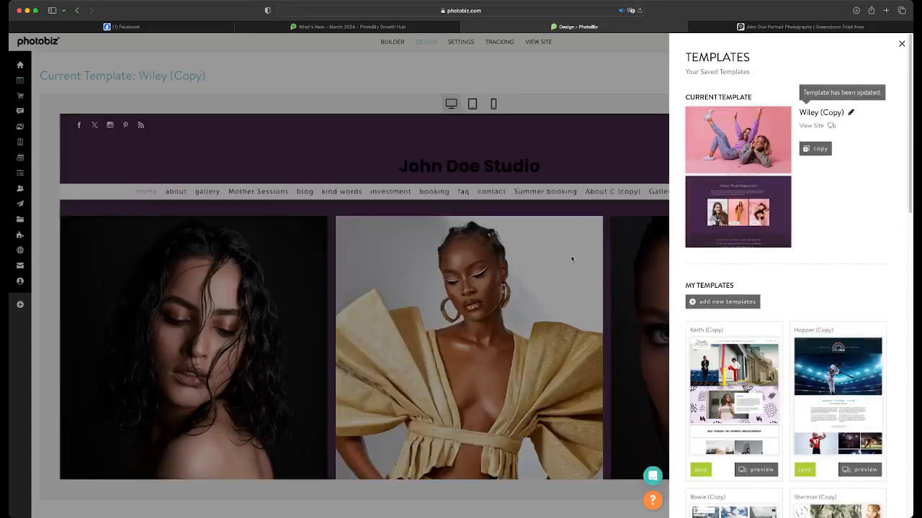
{"action": "left_click", "coordinate": [543, 302]}
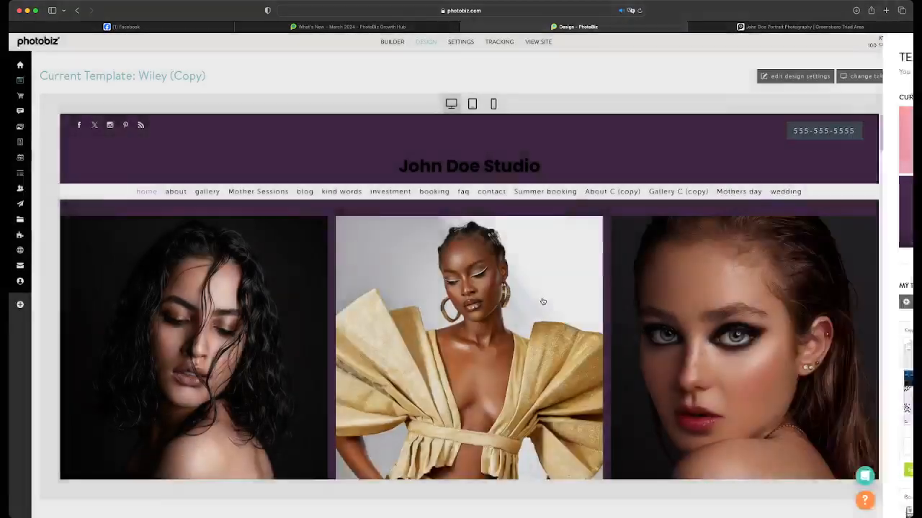
{"action": "scroll", "coordinate": [542, 302], "scroll_direction": "down", "scroll_amount": 10}
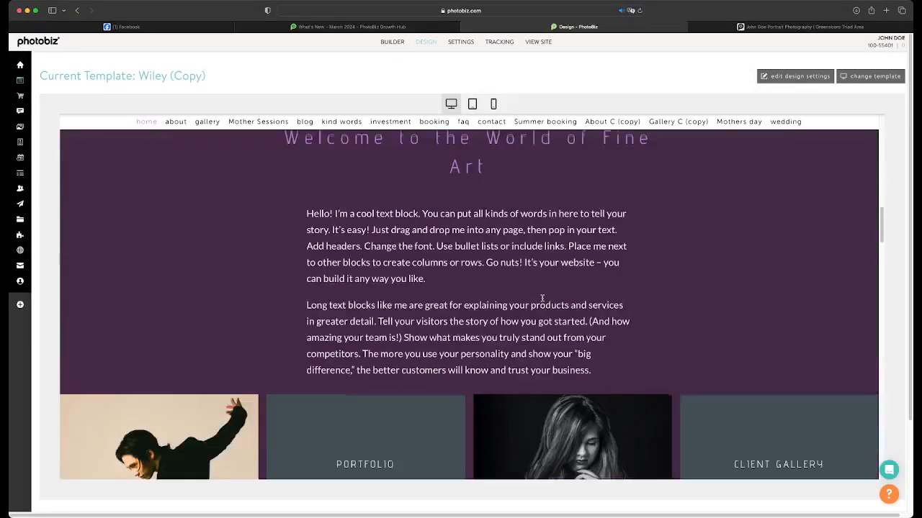
{"action": "scroll", "coordinate": [542, 297], "scroll_direction": "up", "scroll_amount": 2}
{"action": "scroll", "coordinate": [542, 297], "scroll_direction": "up", "scroll_amount": 1}
{"action": "scroll", "coordinate": [542, 297], "scroll_direction": "down", "scroll_amount": 10}
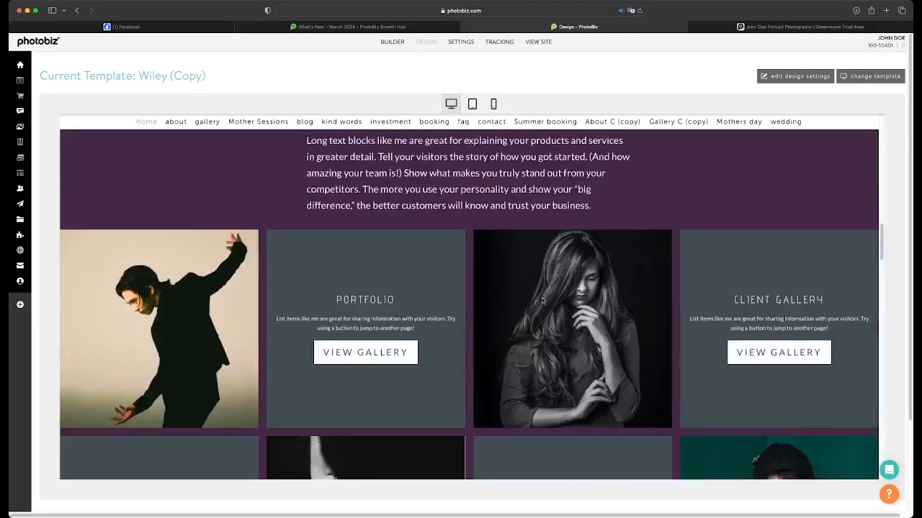
{"action": "scroll", "coordinate": [542, 301], "scroll_direction": "down", "scroll_amount": 3}
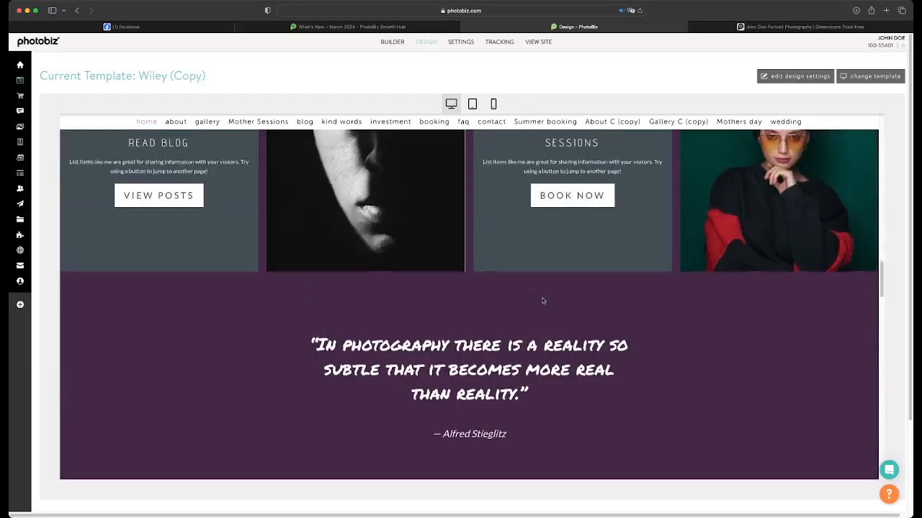
{"action": "scroll", "coordinate": [543, 301], "scroll_direction": "up", "scroll_amount": 15}
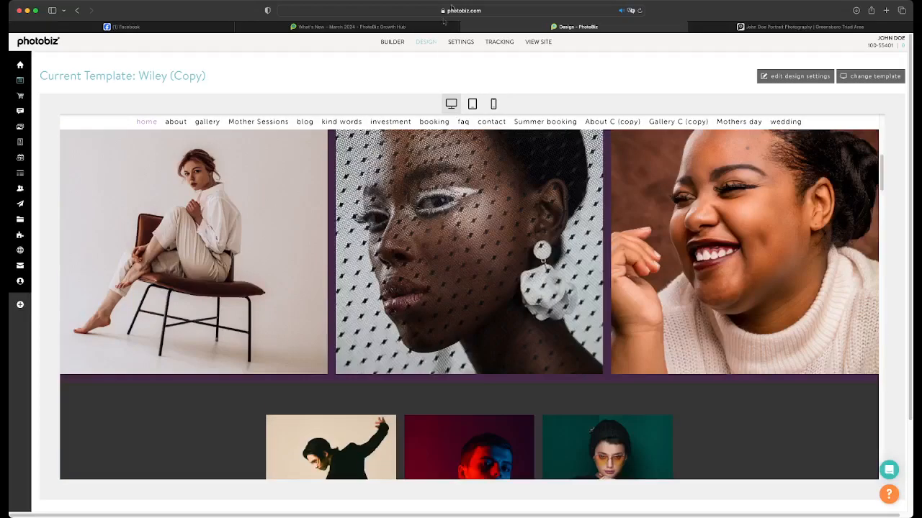
Switch the site back to the saved Diane (Copy) template and check the Home page in the design preview
{"action": "left_click", "coordinate": [875, 76]}
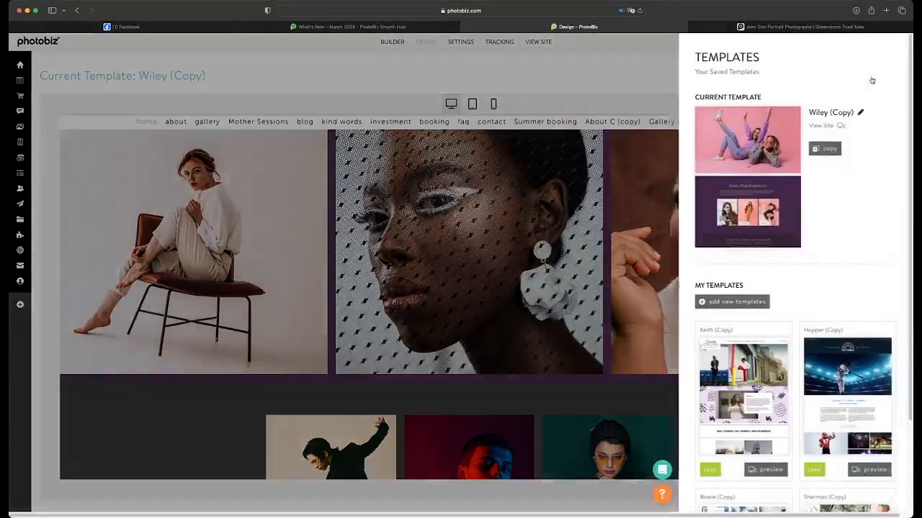
{"action": "scroll", "coordinate": [744, 248], "scroll_direction": "down", "scroll_amount": 3}
{"action": "scroll", "coordinate": [745, 260], "scroll_direction": "down", "scroll_amount": 5}
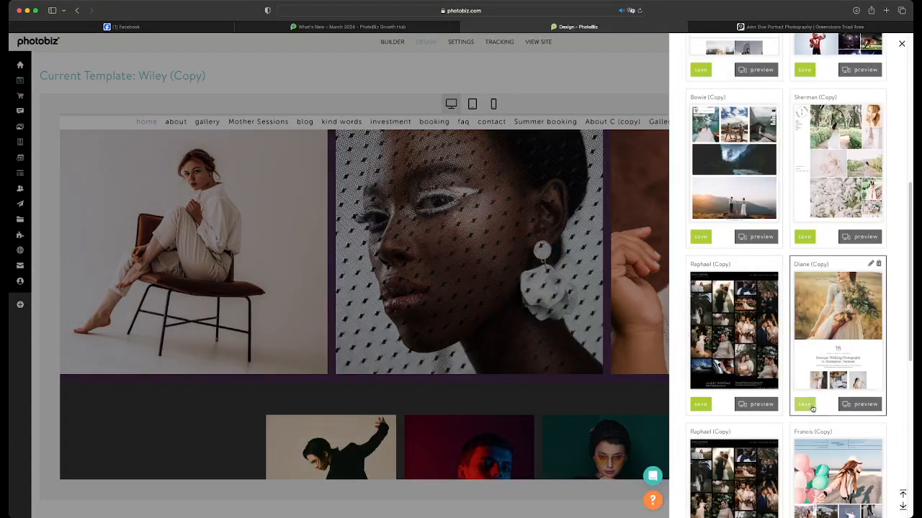
{"action": "left_click", "coordinate": [807, 405]}
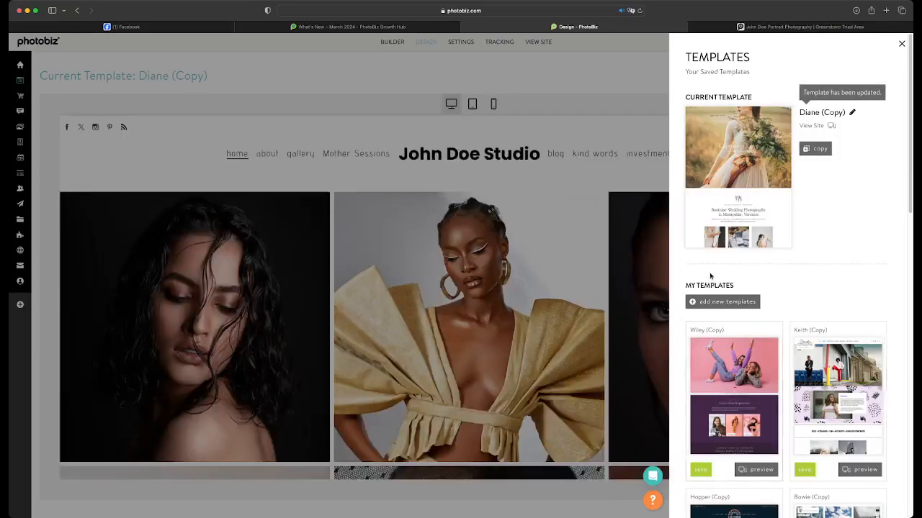
{"action": "left_click", "coordinate": [580, 255]}
{"action": "scroll", "coordinate": [629, 306], "scroll_direction": "down", "scroll_amount": 10}
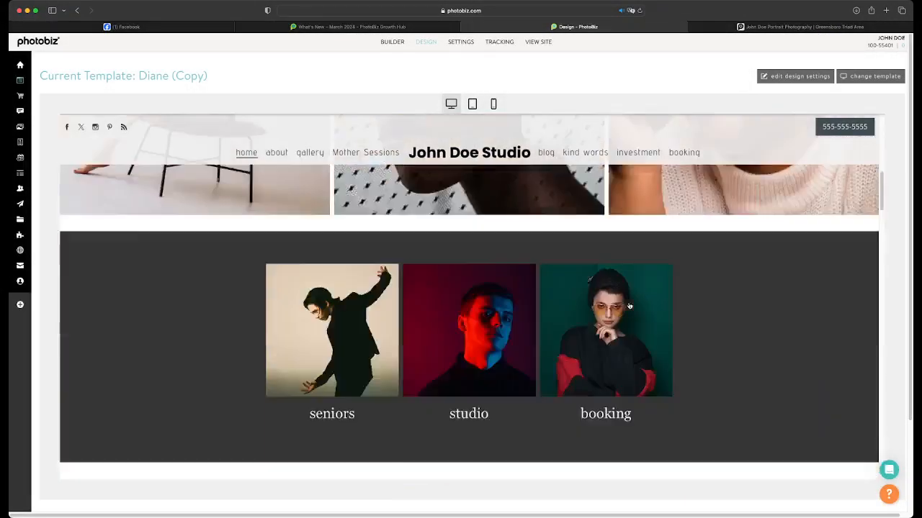
{"action": "scroll", "coordinate": [629, 306], "scroll_direction": "up", "scroll_amount": 12}
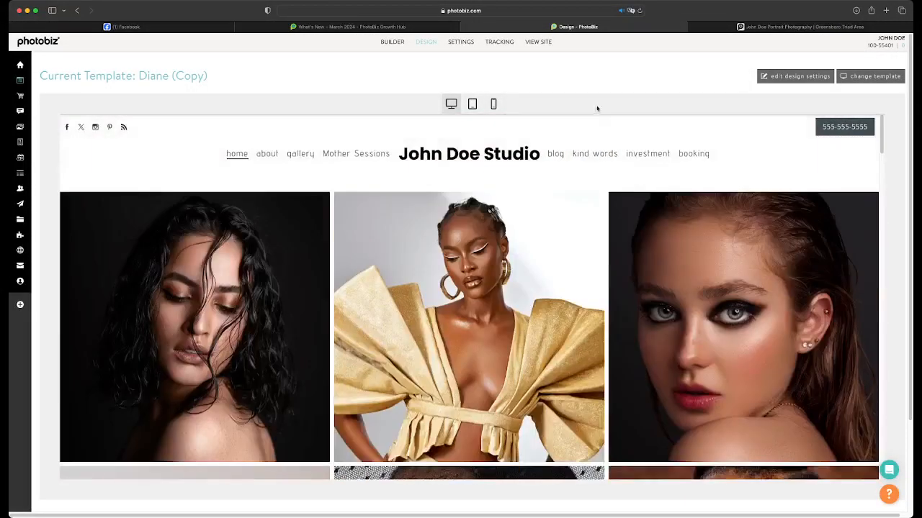
Return to the page builder, look at the "Welcome to the World of Fine Art" title block's editor and close it
{"action": "left_click", "coordinate": [391, 42]}
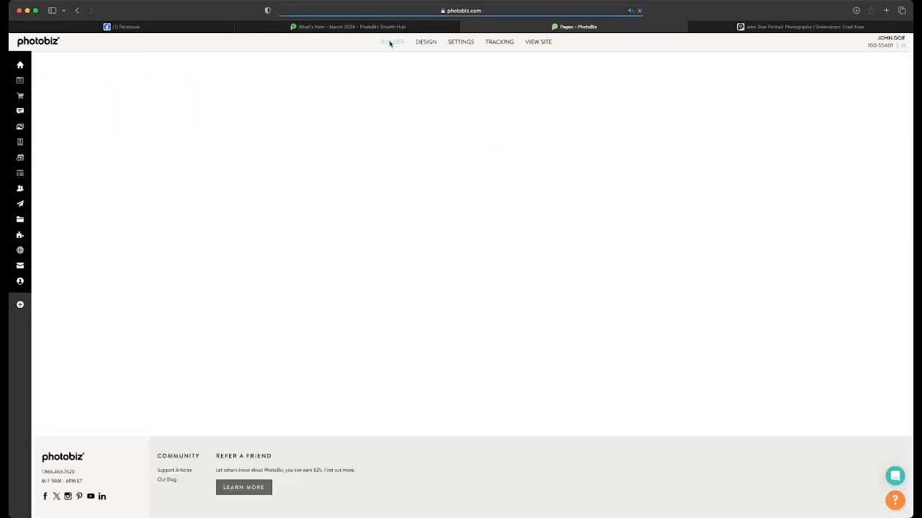
{"action": "scroll", "coordinate": [594, 259], "scroll_direction": "down", "scroll_amount": 10}
{"action": "scroll", "coordinate": [604, 270], "scroll_direction": "down", "scroll_amount": 3}
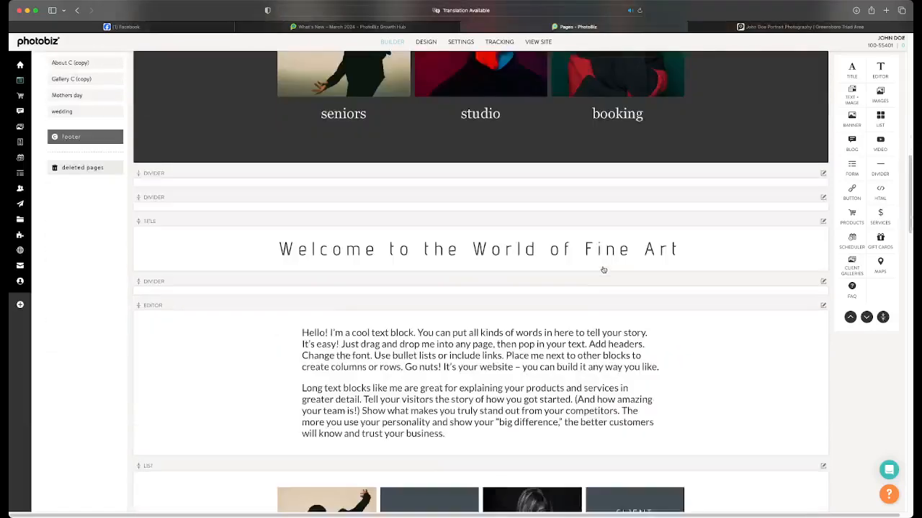
{"action": "scroll", "coordinate": [597, 259], "scroll_direction": "up", "scroll_amount": 2}
{"action": "left_click", "coordinate": [603, 380]}
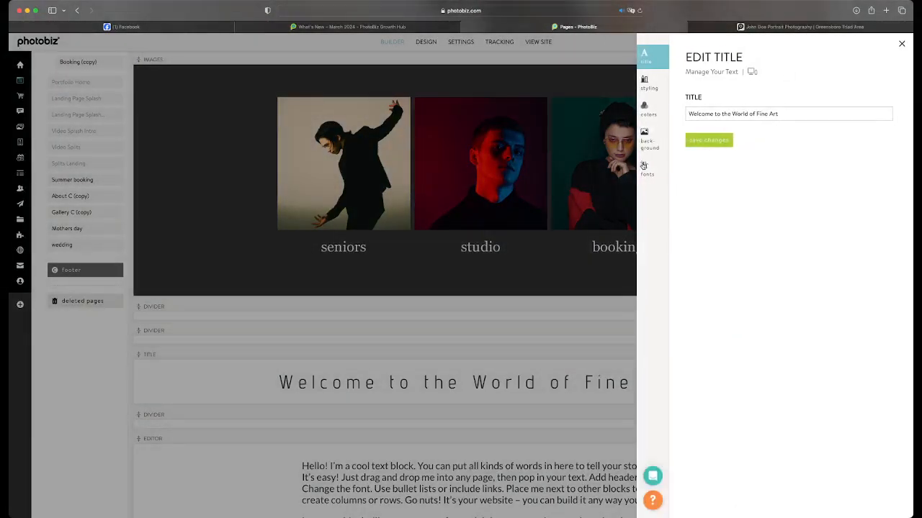
{"action": "left_click", "coordinate": [437, 136]}
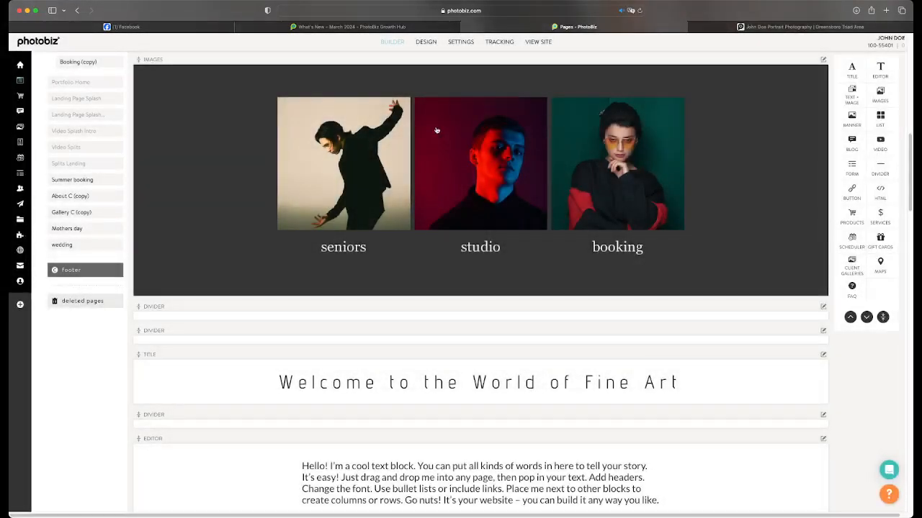
Preview the Home page design in the phone layout and look through its images
{"action": "left_click", "coordinate": [432, 43]}
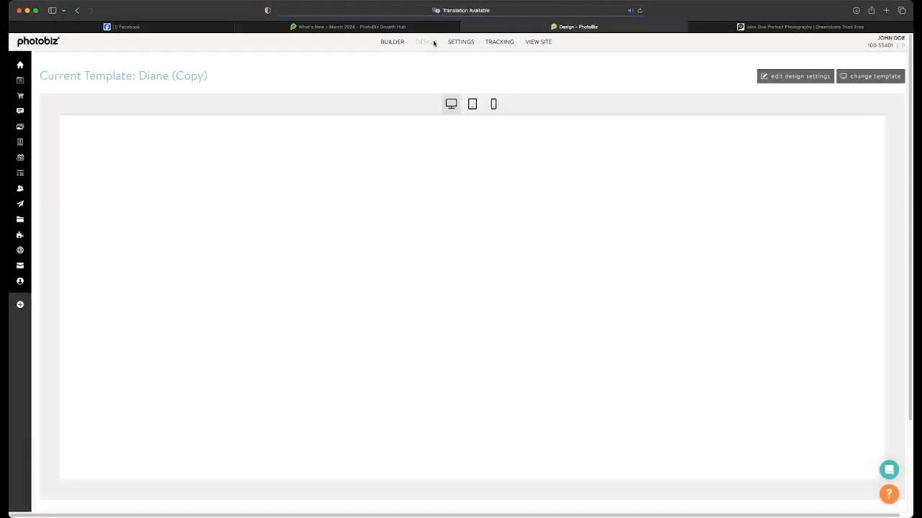
{"action": "scroll", "coordinate": [512, 233], "scroll_direction": "down", "scroll_amount": 10}
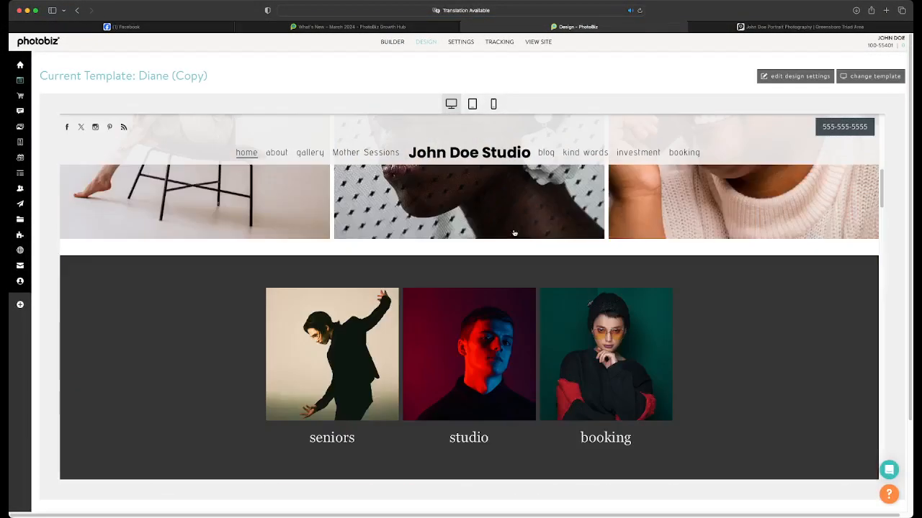
{"action": "left_click", "coordinate": [493, 104]}
{"action": "scroll", "coordinate": [511, 218], "scroll_direction": "down", "scroll_amount": 4}
{"action": "scroll", "coordinate": [511, 221], "scroll_direction": "down", "scroll_amount": 8}
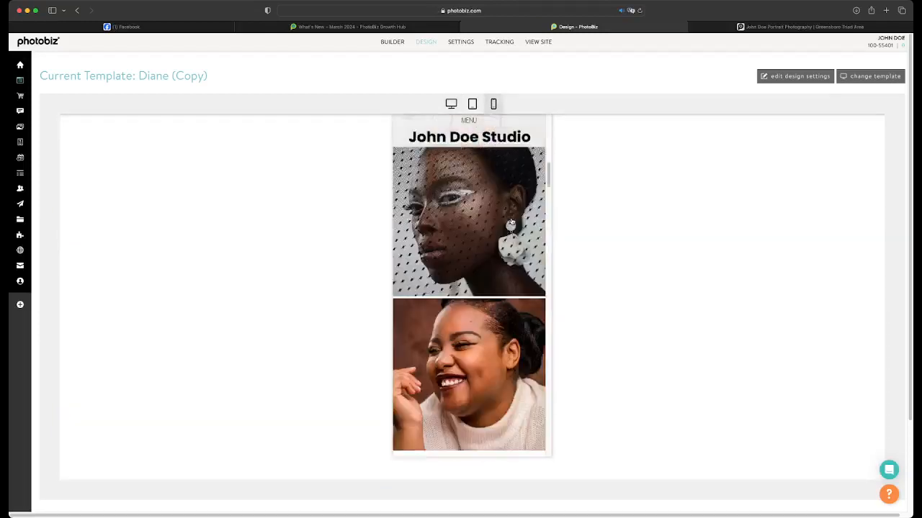
{"action": "scroll", "coordinate": [511, 221], "scroll_direction": "up", "scroll_amount": 3}
{"action": "scroll", "coordinate": [511, 221], "scroll_direction": "up", "scroll_amount": 4}
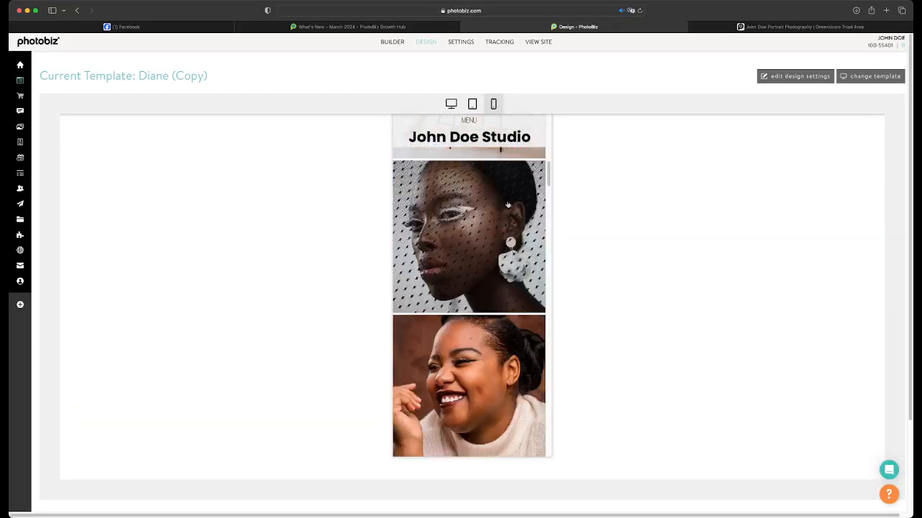
Go back to the Home page in the builder and inspect the title and text blocks beneath the seniors, studio and booking images
{"action": "left_click", "coordinate": [399, 45]}
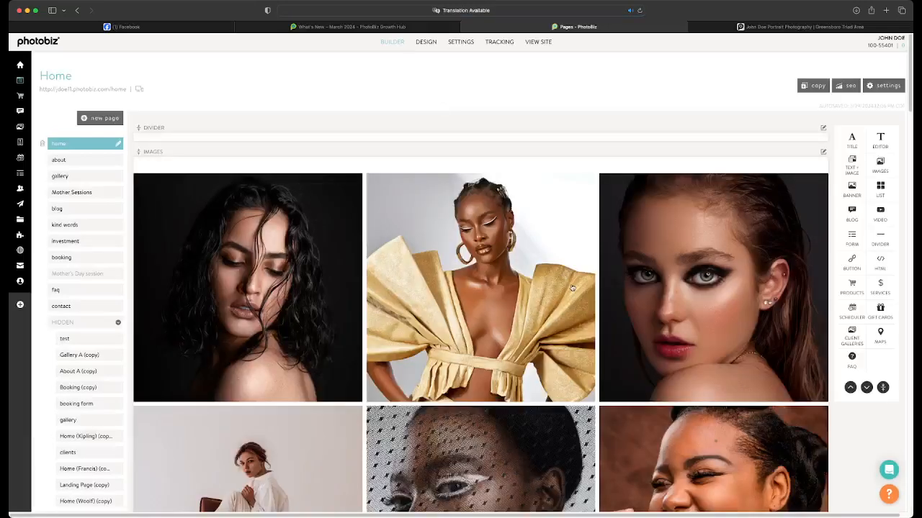
{"action": "scroll", "coordinate": [571, 288], "scroll_direction": "down", "scroll_amount": 6}
{"action": "scroll", "coordinate": [571, 288], "scroll_direction": "down", "scroll_amount": 3}
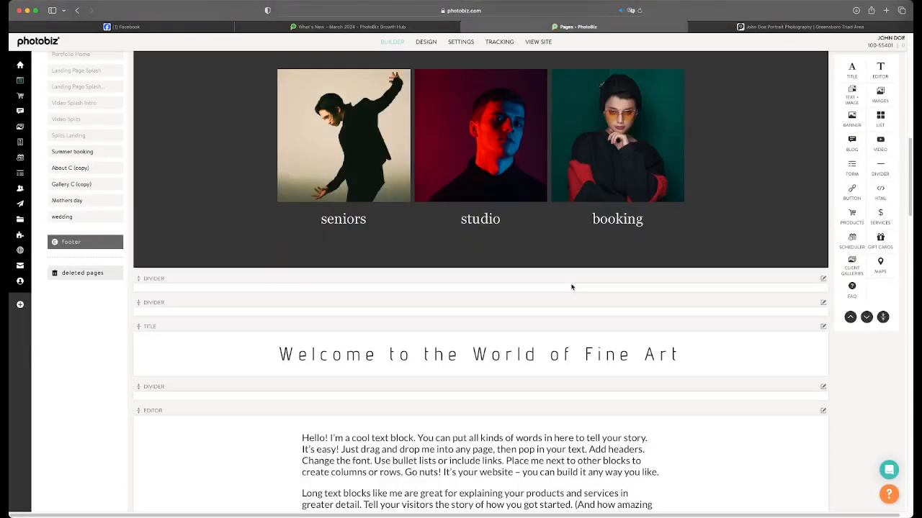
{"action": "scroll", "coordinate": [572, 287], "scroll_direction": "down", "scroll_amount": 2}
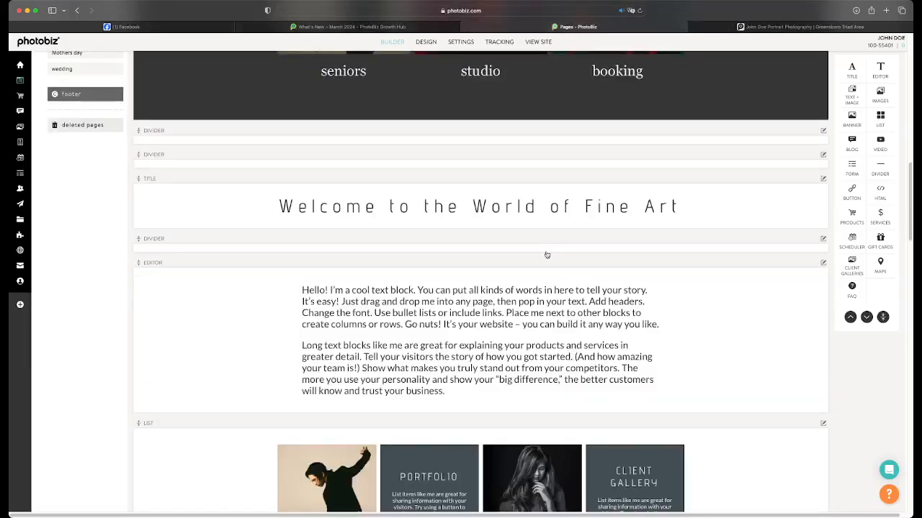
{"action": "left_click", "coordinate": [528, 205]}
{"action": "left_click", "coordinate": [553, 149]}
{"action": "scroll", "coordinate": [590, 166], "scroll_direction": "up", "scroll_amount": 1}
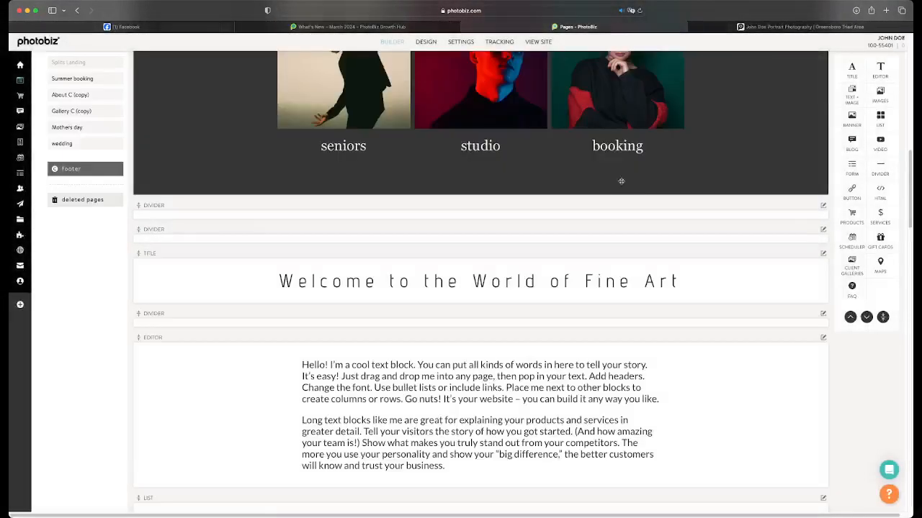
Delete the two dividers between the seniors, studio and booking images block and the "Welcome to the World of Fine Art" title
{"action": "left_click", "coordinate": [825, 205]}
{"action": "left_click", "coordinate": [796, 257]}
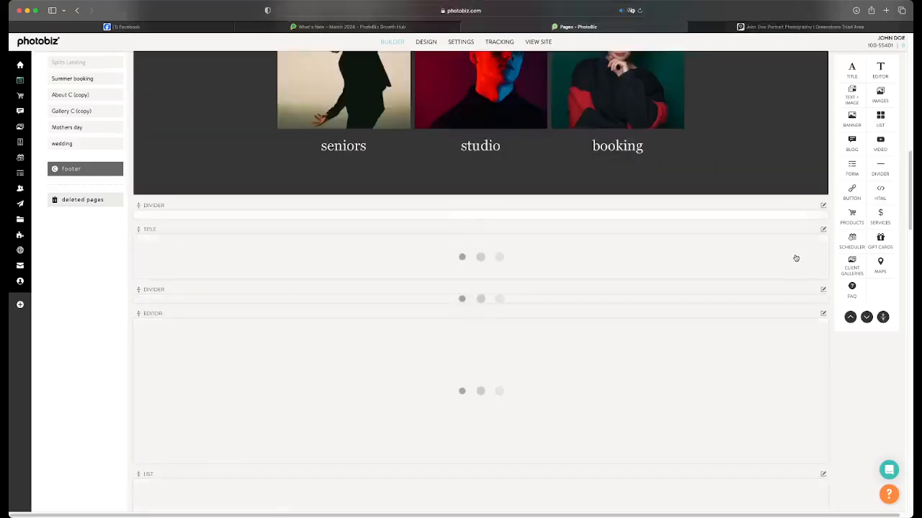
{"action": "left_click", "coordinate": [823, 206]}
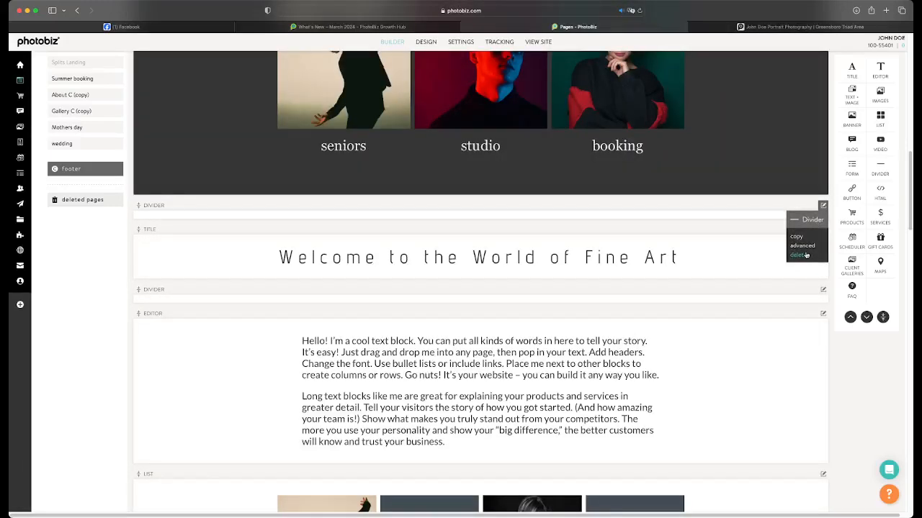
{"action": "left_click", "coordinate": [804, 255]}
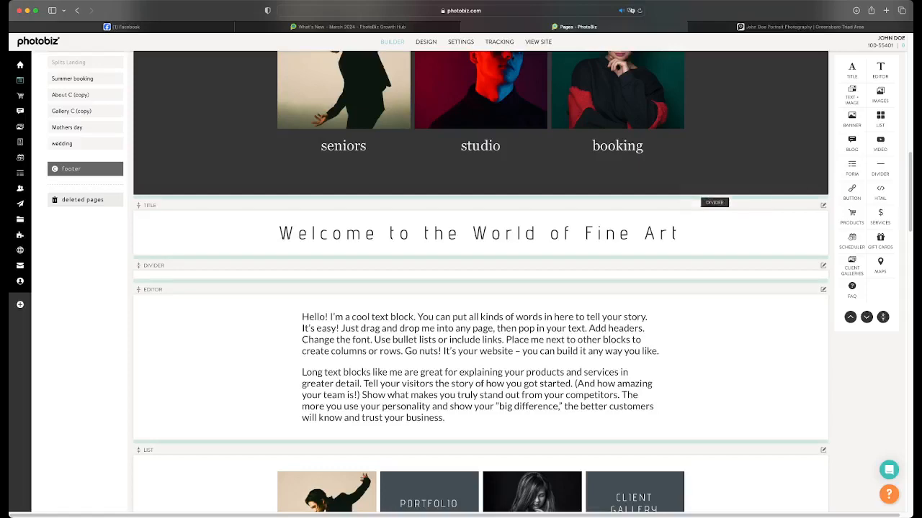
Add a divider between the seniors, studio and booking images and the "Welcome to the World of Fine Art" title, and make it thicker
{"action": "left_click_drag", "start_coordinate": [715, 202], "coordinate": [631, 216]}
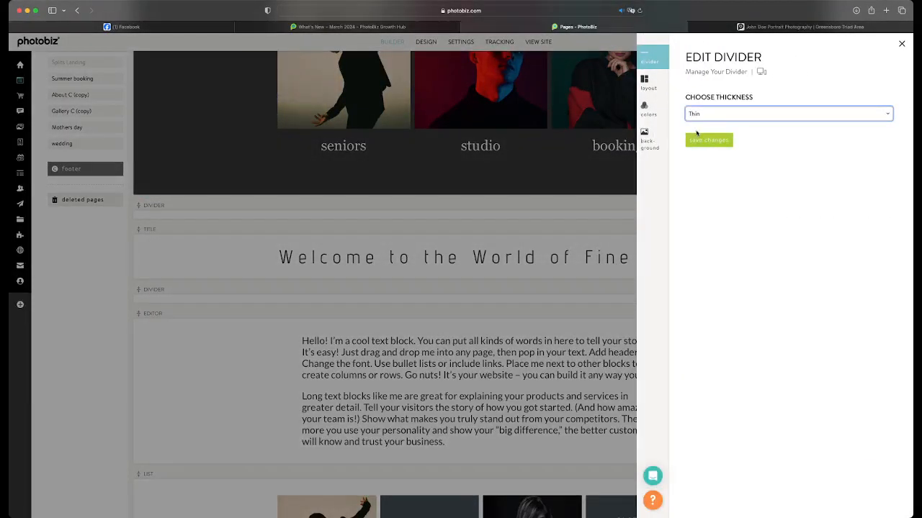
{"action": "left_click", "coordinate": [709, 140]}
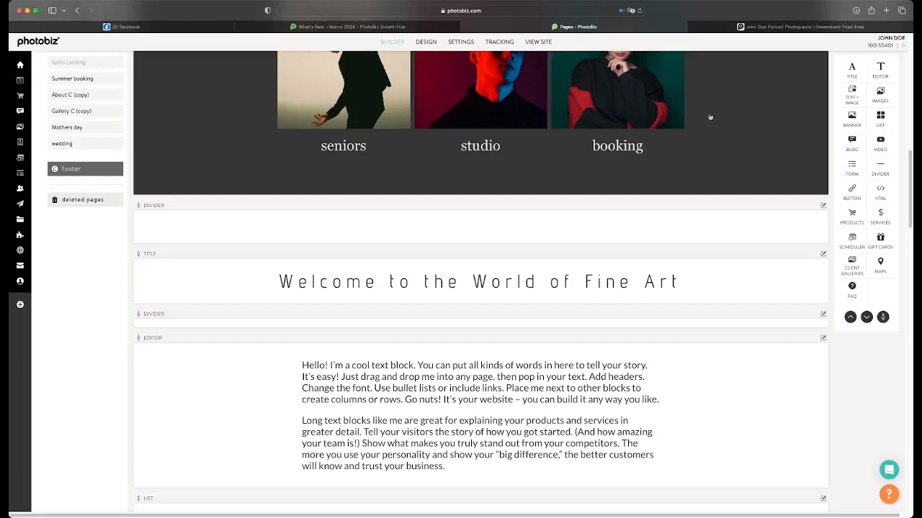
Open the Home page's SEO settings and look through its search preview, meta title, description and keywords
{"action": "scroll", "coordinate": [649, 171], "scroll_direction": "up", "scroll_amount": 10}
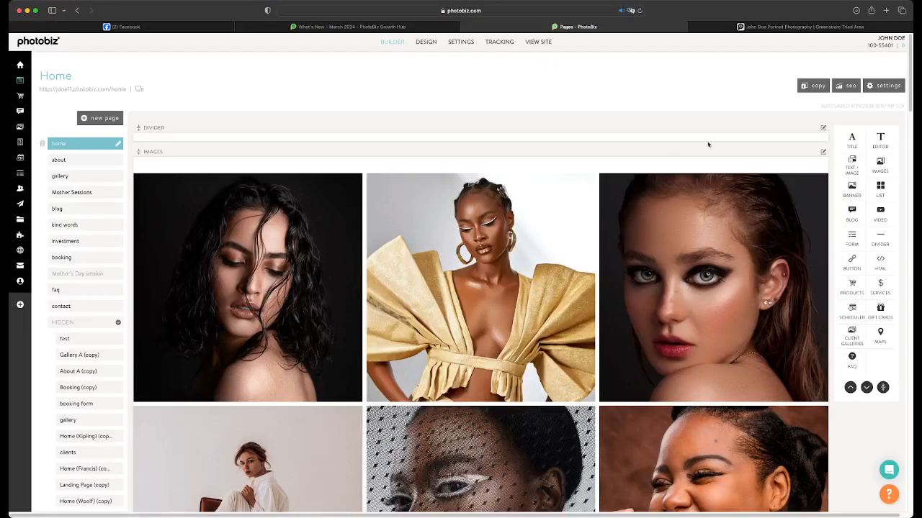
{"action": "left_click", "coordinate": [844, 85]}
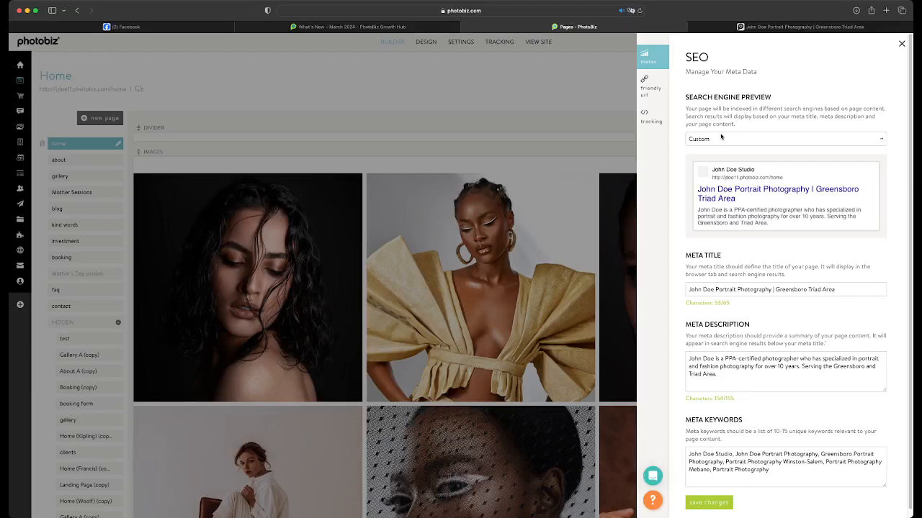
{"action": "scroll", "coordinate": [717, 237], "scroll_direction": "down", "scroll_amount": 1}
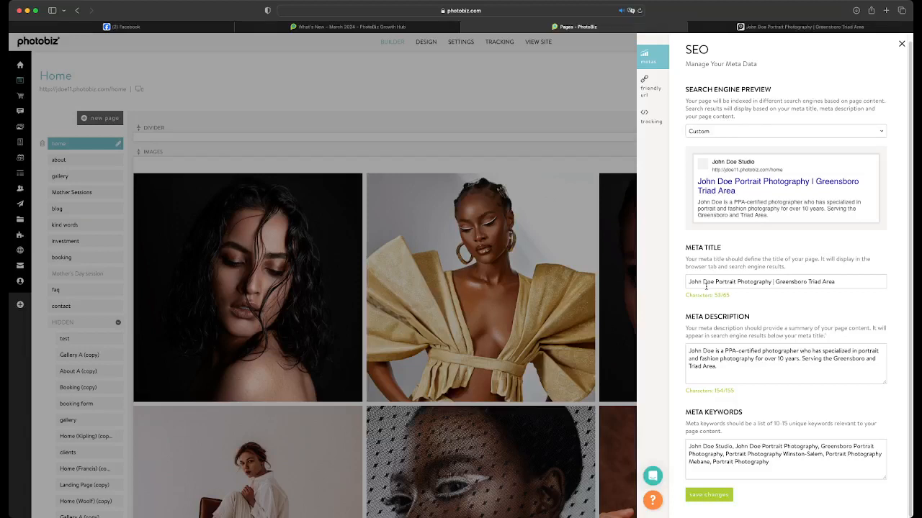
Test the meta title's length limit by appending filler letters "shshsh…", remove them again and close the SEO settings
{"action": "left_click", "coordinate": [852, 283]}
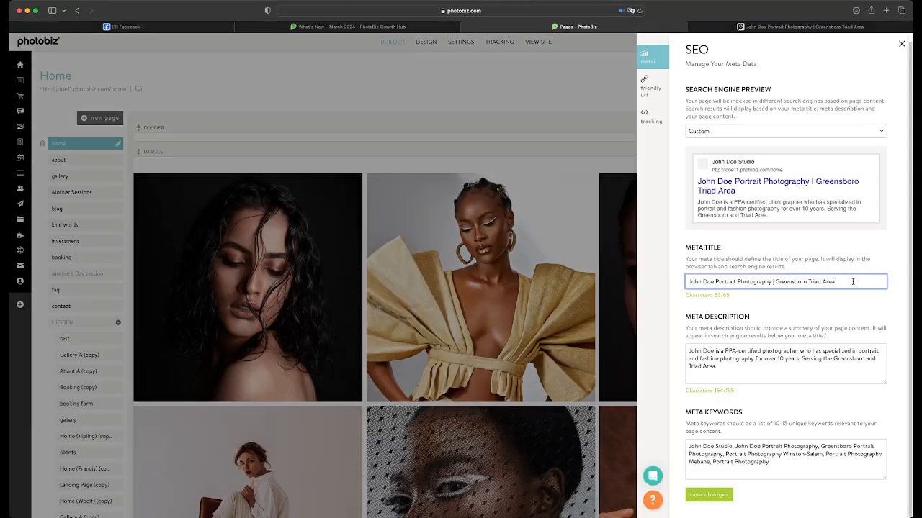
{"action": "type", "text": "shshshshshshshs"}
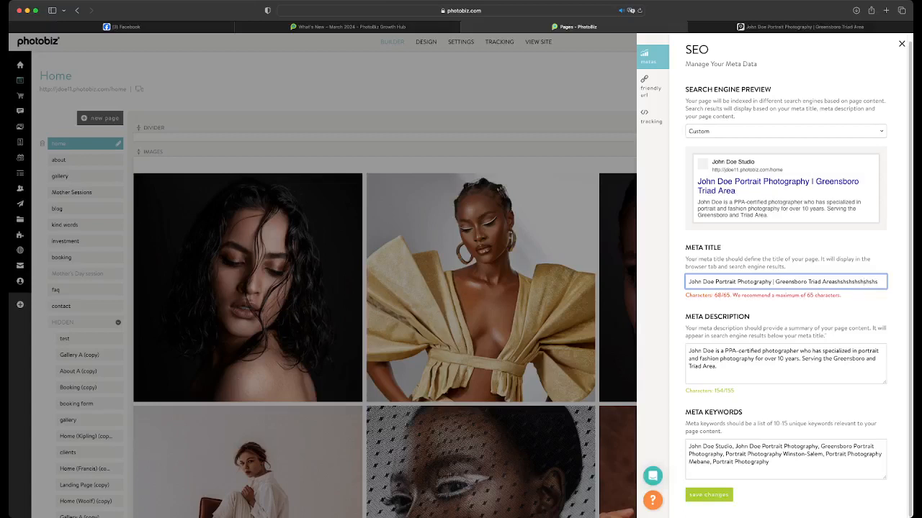
{"action": "key", "text": "BackSpace"}
{"action": "key", "text": "BackSpace"}
{"action": "key", "text": "BackSpace"}
{"action": "key", "text": "BackSpace"}
{"action": "key", "text": "BackSpace"}
{"action": "key", "text": "BackSpace"}
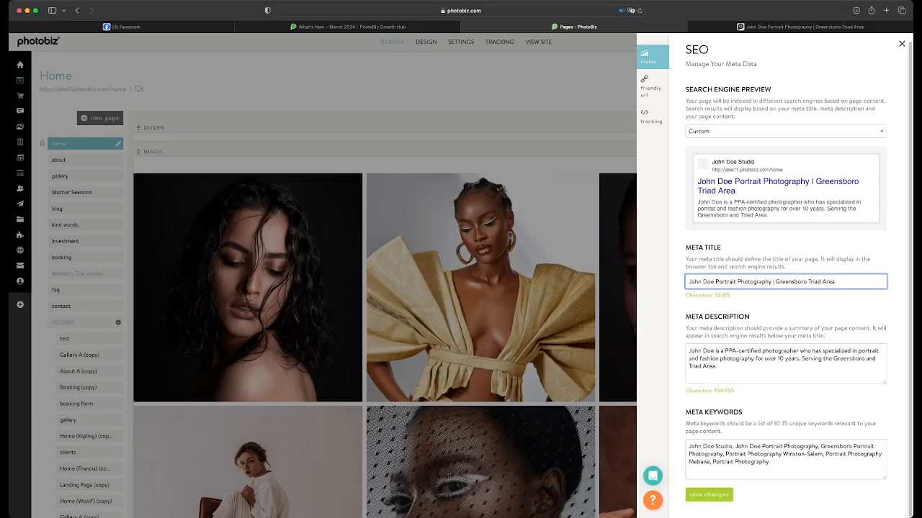
{"action": "left_click", "coordinate": [494, 265]}
Set the background color of the text block beneath the "Welcome to the World of Fine Art" title to #C2BAB2 and save
{"action": "scroll", "coordinate": [533, 267], "scroll_direction": "down", "scroll_amount": 3}
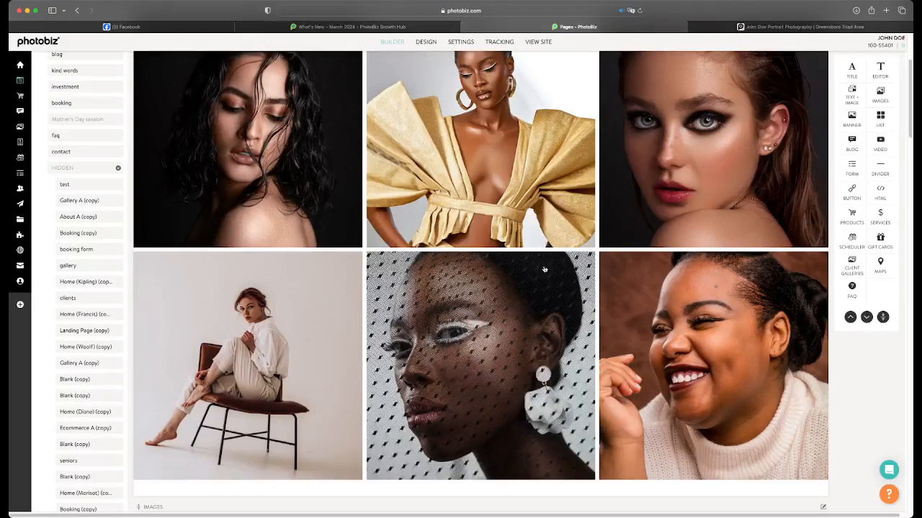
{"action": "scroll", "coordinate": [544, 270], "scroll_direction": "down", "scroll_amount": 10}
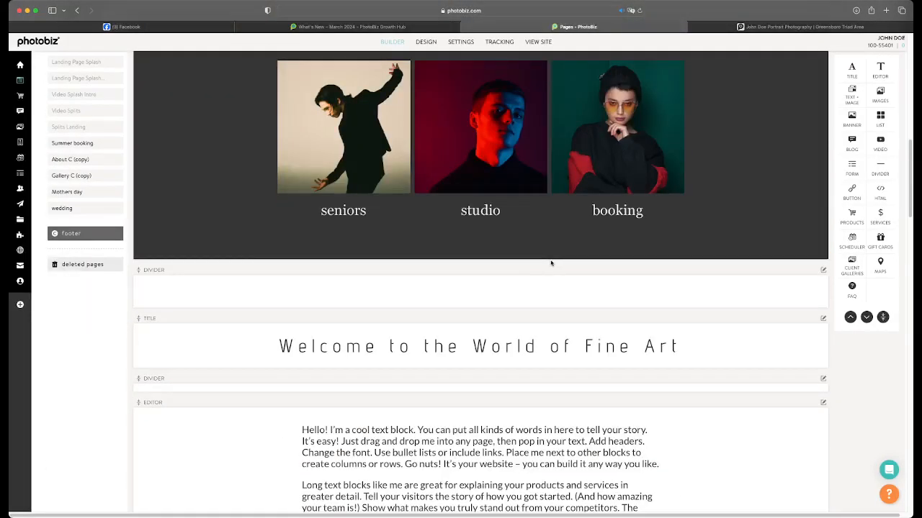
{"action": "scroll", "coordinate": [681, 203], "scroll_direction": "down", "scroll_amount": 4}
{"action": "left_click", "coordinate": [683, 218]}
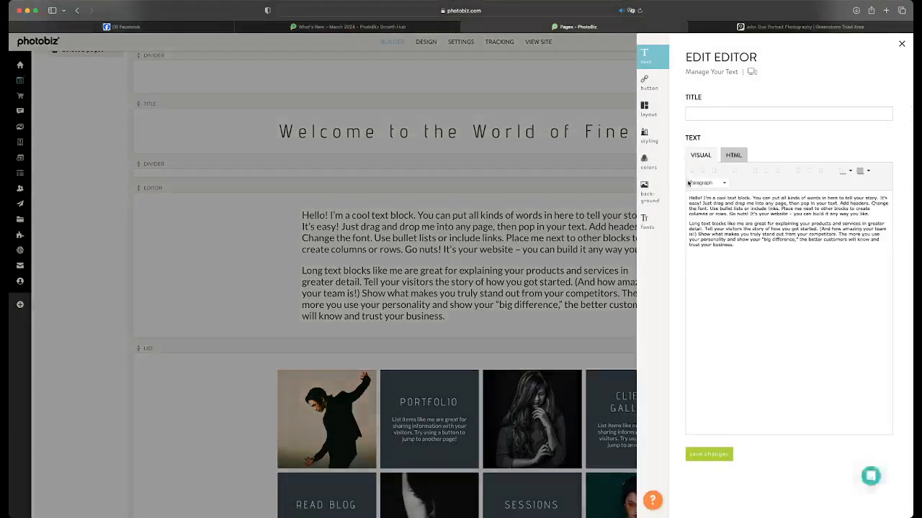
{"action": "left_click", "coordinate": [654, 165]}
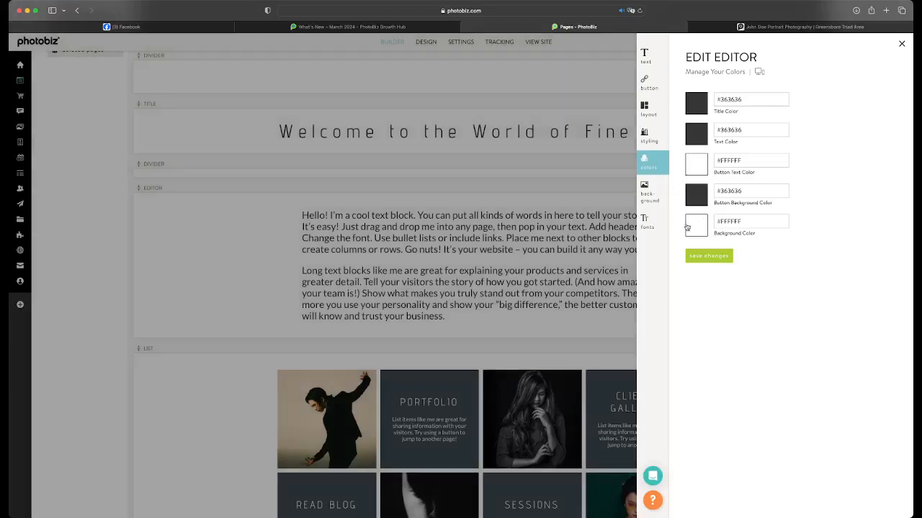
{"action": "left_click", "coordinate": [688, 227]}
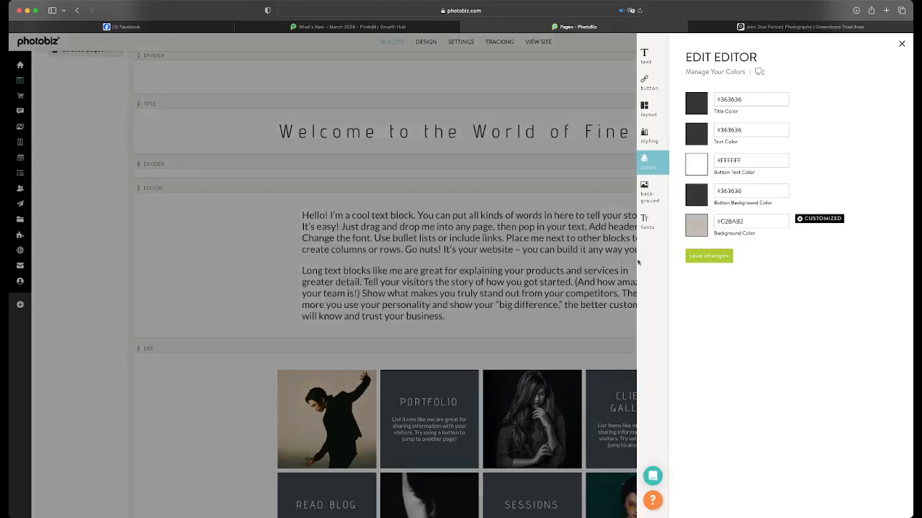
{"action": "left_click", "coordinate": [561, 267]}
{"action": "left_click", "coordinate": [691, 258]}
Set the text block's title color and text color to #F2F2F2 and save the colors
{"action": "left_click", "coordinate": [694, 108]}
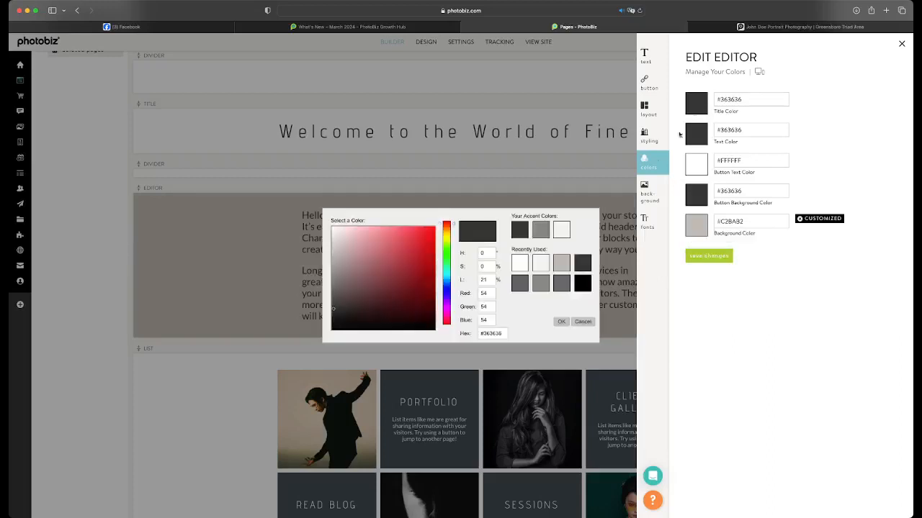
{"action": "left_click", "coordinate": [563, 229]}
{"action": "left_click", "coordinate": [692, 138]}
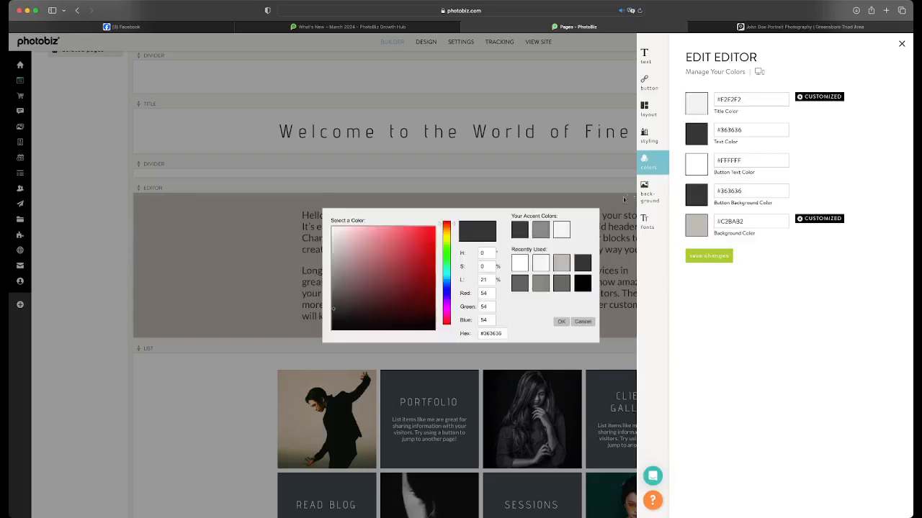
{"action": "left_click", "coordinate": [559, 230]}
{"action": "left_click", "coordinate": [697, 257]}
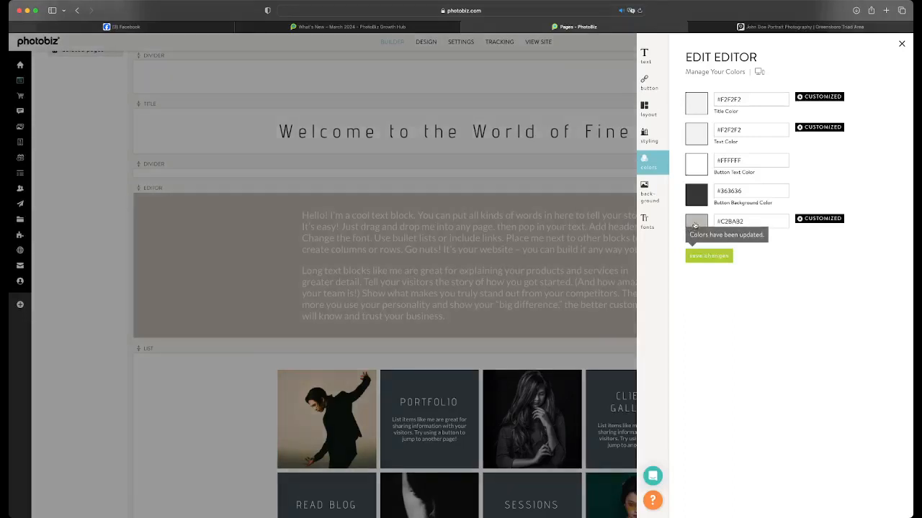
Set the text block's background color to the gray accent #8A8781 and save
{"action": "left_click", "coordinate": [695, 225]}
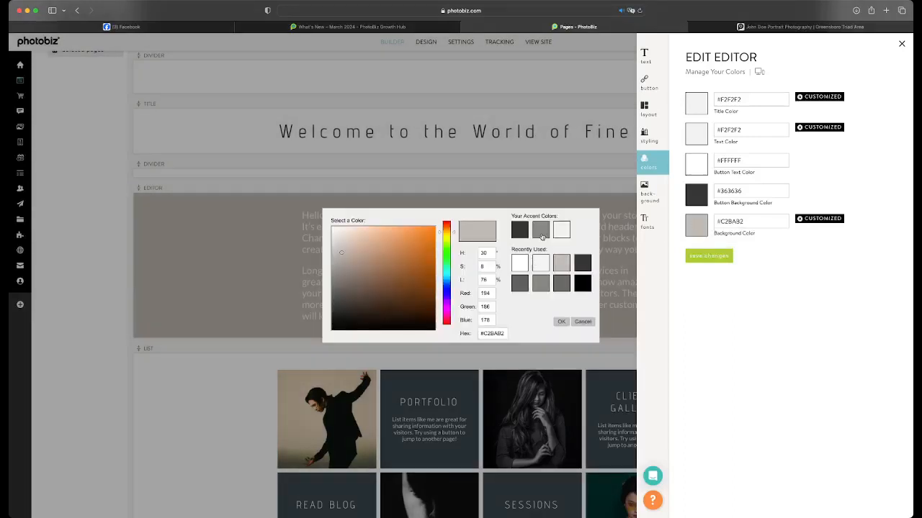
{"action": "left_click", "coordinate": [541, 231]}
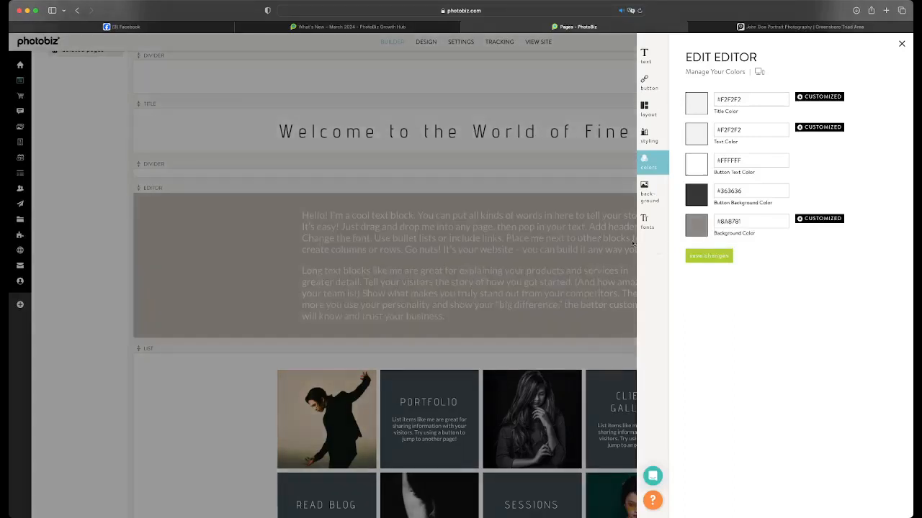
{"action": "left_click", "coordinate": [698, 255]}
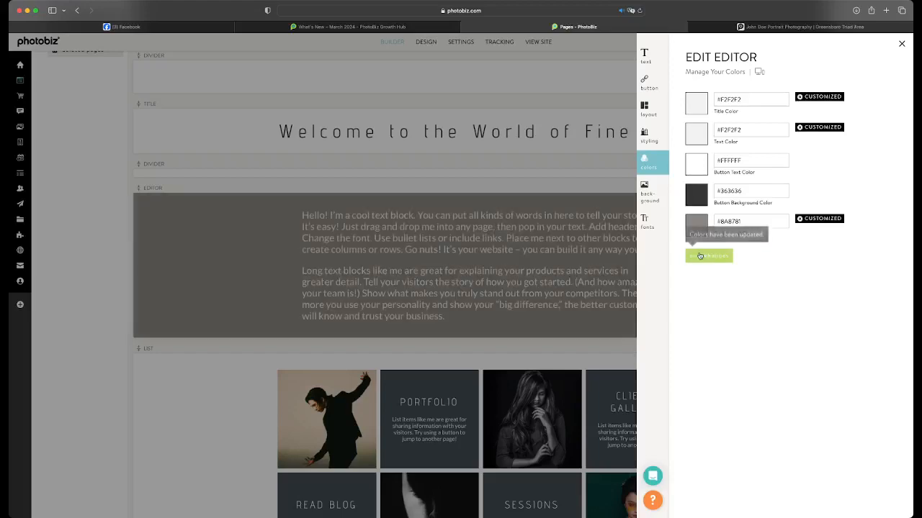
Give the "Welcome to the World of Fine Art" title block the same gray accent background as the text block and save
{"action": "left_click", "coordinate": [566, 140]}
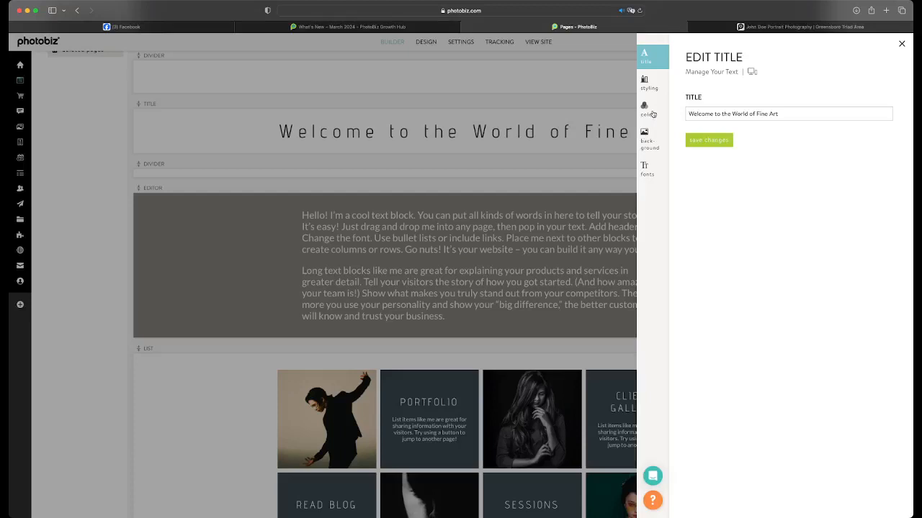
{"action": "left_click", "coordinate": [651, 114]}
{"action": "left_click", "coordinate": [690, 138]}
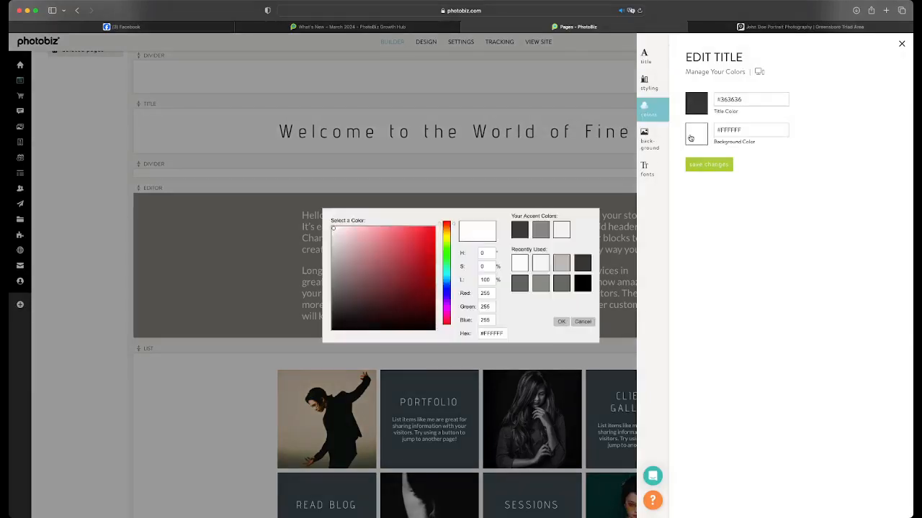
{"action": "left_click", "coordinate": [540, 234]}
{"action": "left_click", "coordinate": [691, 166]}
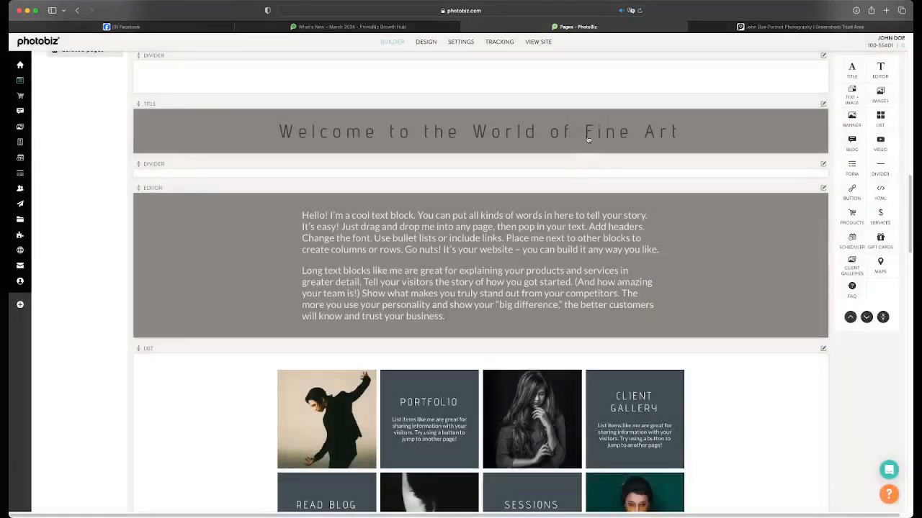
Change the "Welcome to the World of Fine Art" title's font to Georgia, set its size to 120% and save
{"action": "left_click", "coordinate": [586, 144]}
{"action": "left_click", "coordinate": [650, 170]}
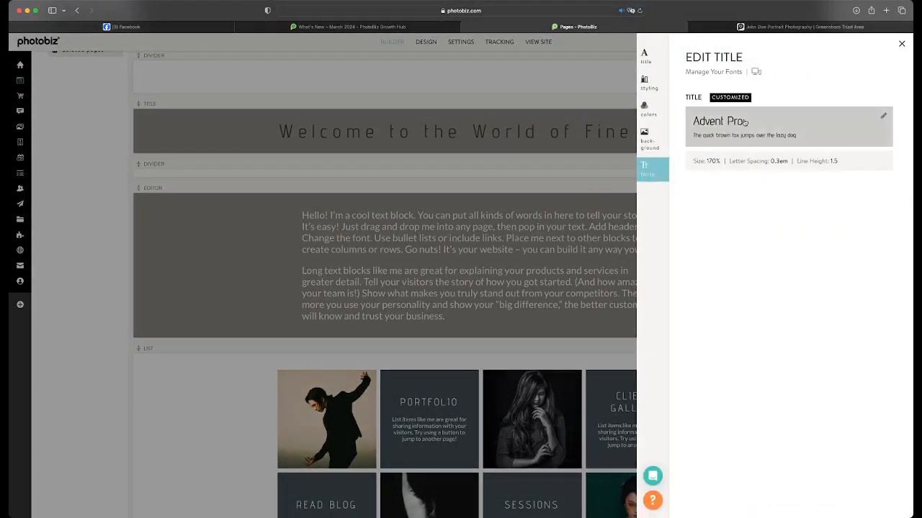
{"action": "left_click", "coordinate": [887, 123]}
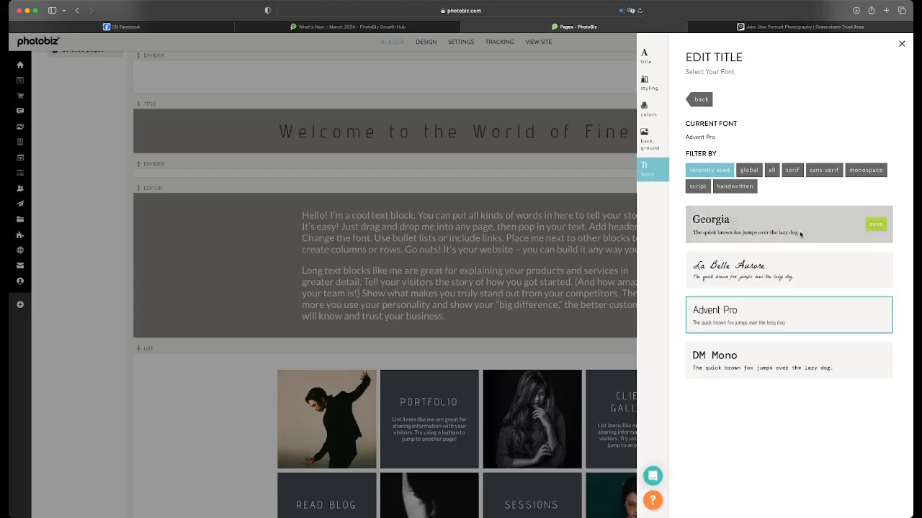
{"action": "left_click", "coordinate": [875, 223]}
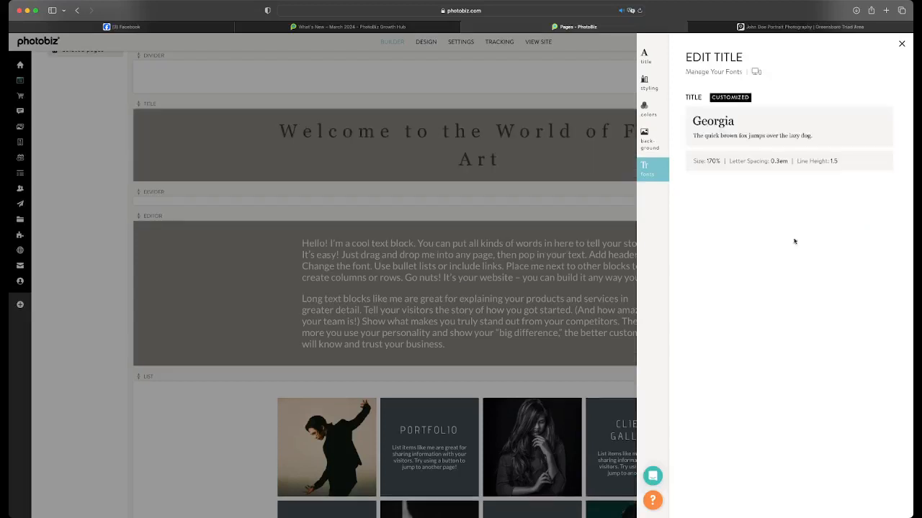
{"action": "left_click", "coordinate": [880, 162]}
{"action": "left_click_drag", "start_coordinate": [831, 232], "coordinate": [772, 234]}
{"action": "left_click", "coordinate": [720, 327]}
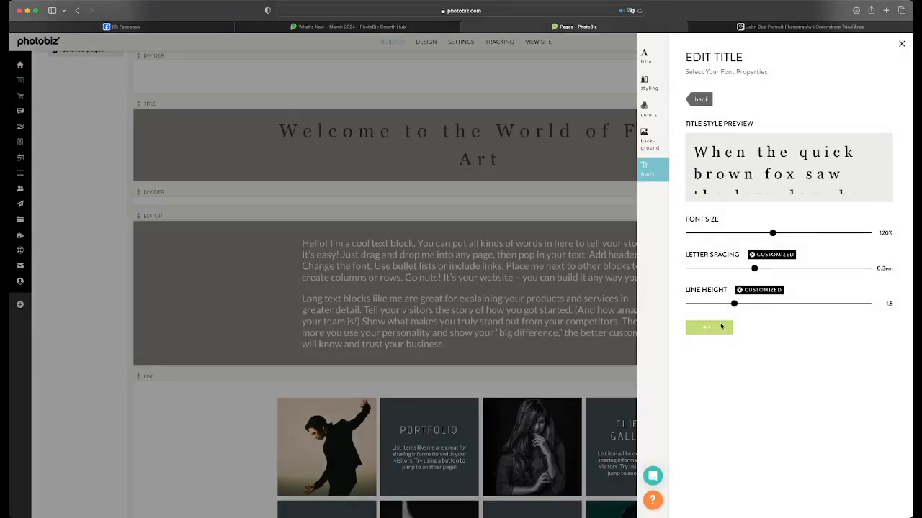
{"action": "left_click", "coordinate": [583, 168]}
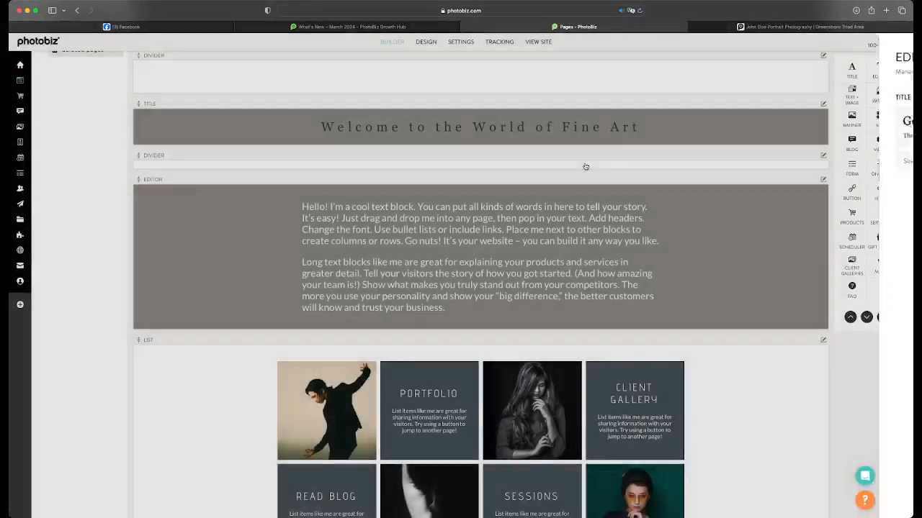
Set the background color of the divider between the title and text blocks to #8A8781, save and close its editor
{"action": "left_click", "coordinate": [585, 166]}
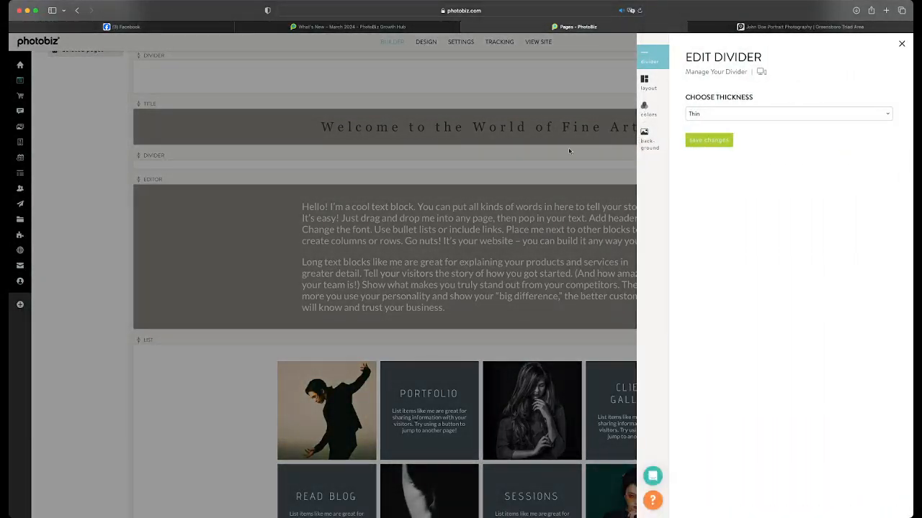
{"action": "left_click", "coordinate": [568, 151]}
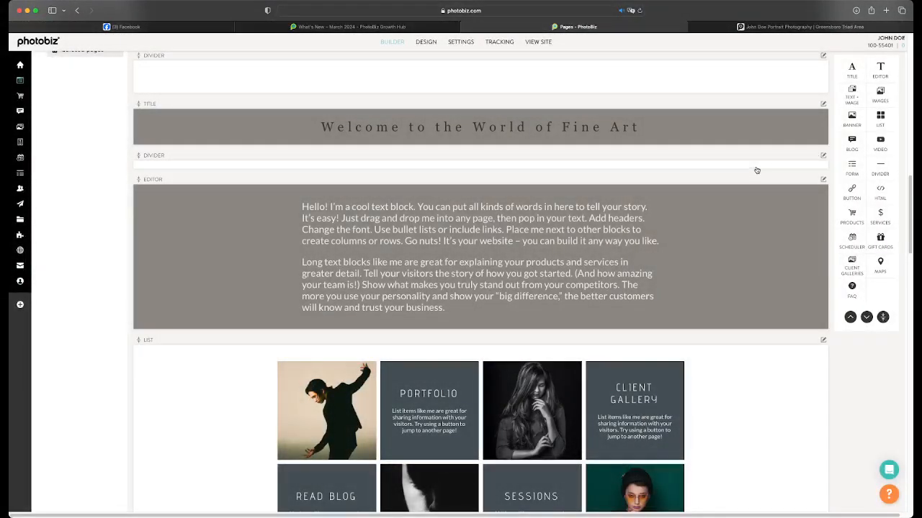
{"action": "left_click", "coordinate": [756, 170]}
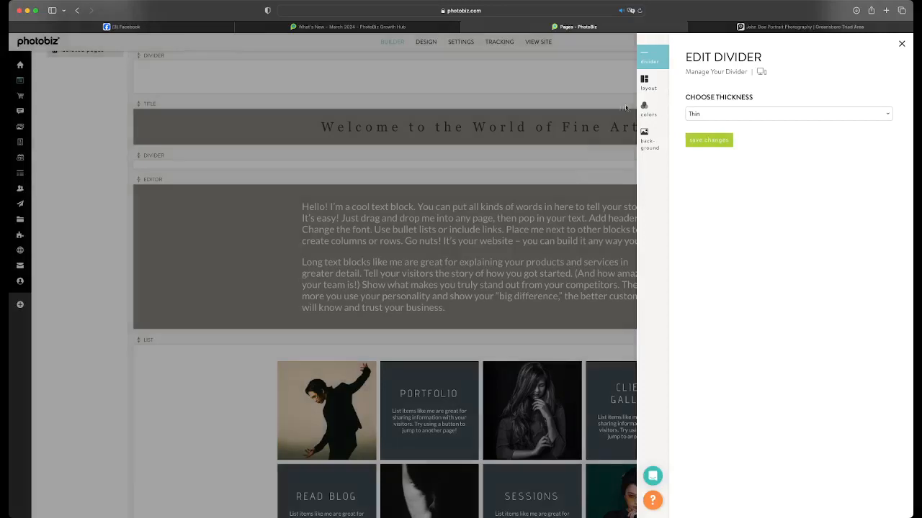
{"action": "left_click", "coordinate": [645, 107]}
{"action": "left_click", "coordinate": [697, 103]}
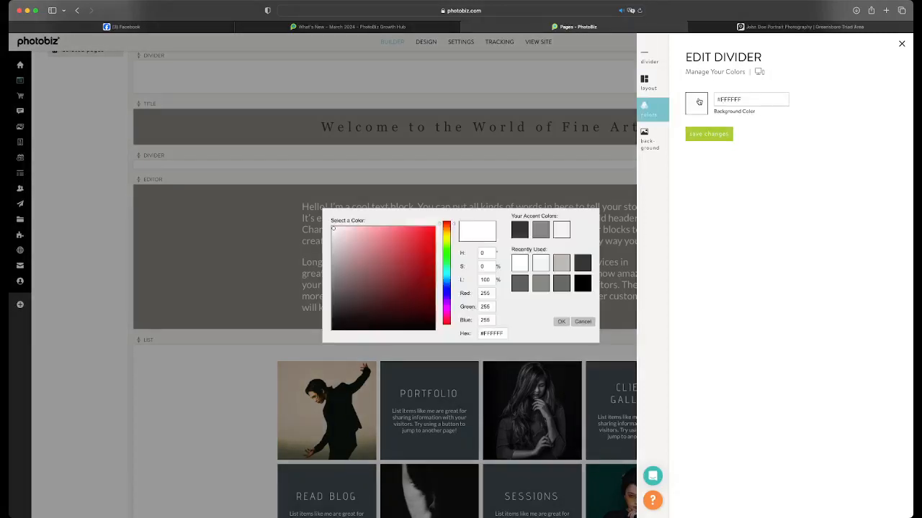
{"action": "left_click", "coordinate": [539, 230]}
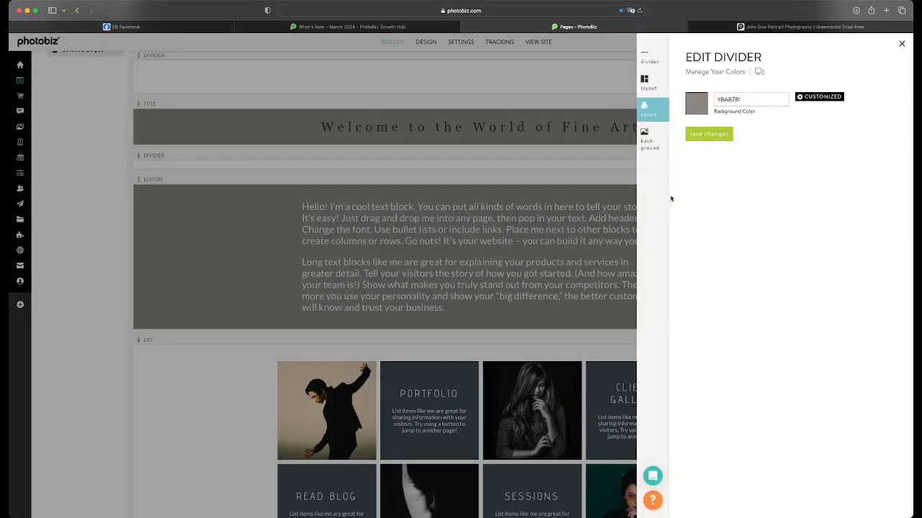
{"action": "left_click", "coordinate": [702, 136]}
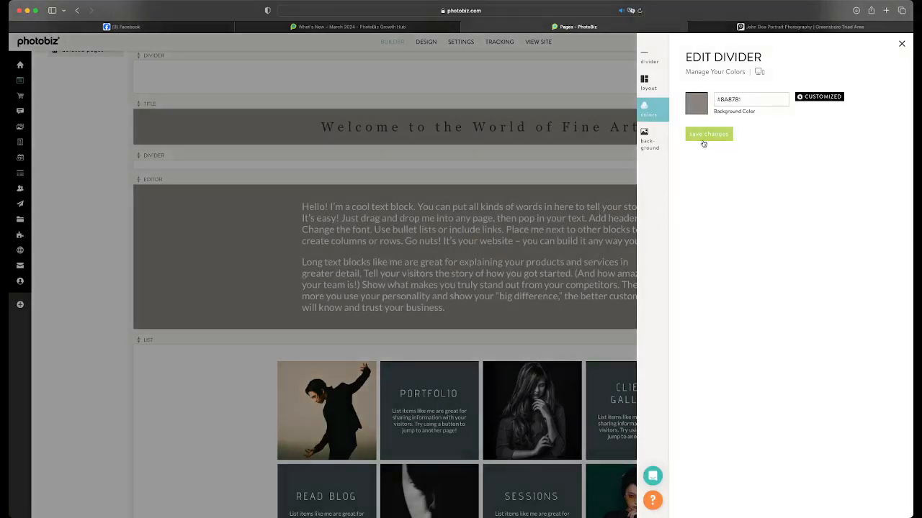
{"action": "left_click", "coordinate": [594, 171]}
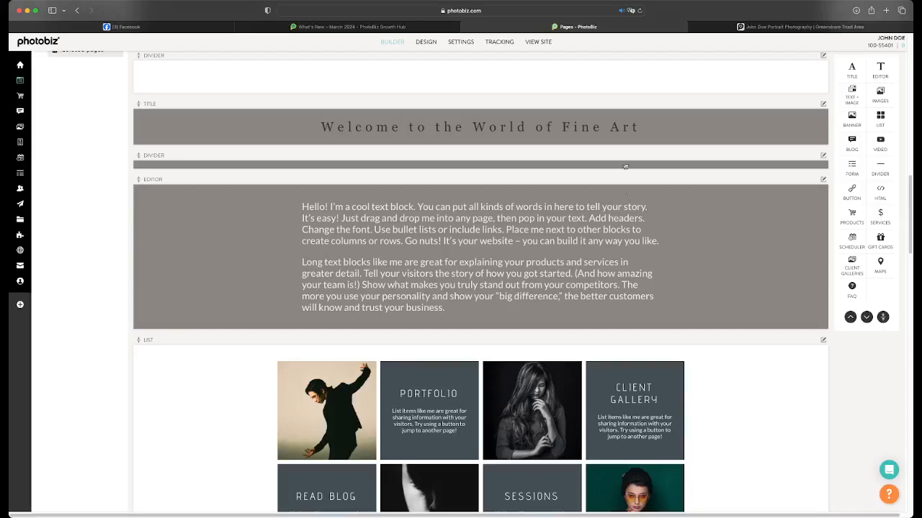
Set the "Welcome to the World of Fine Art" title's text color to #FFFFFF, save and close its editor
{"action": "left_click", "coordinate": [657, 123]}
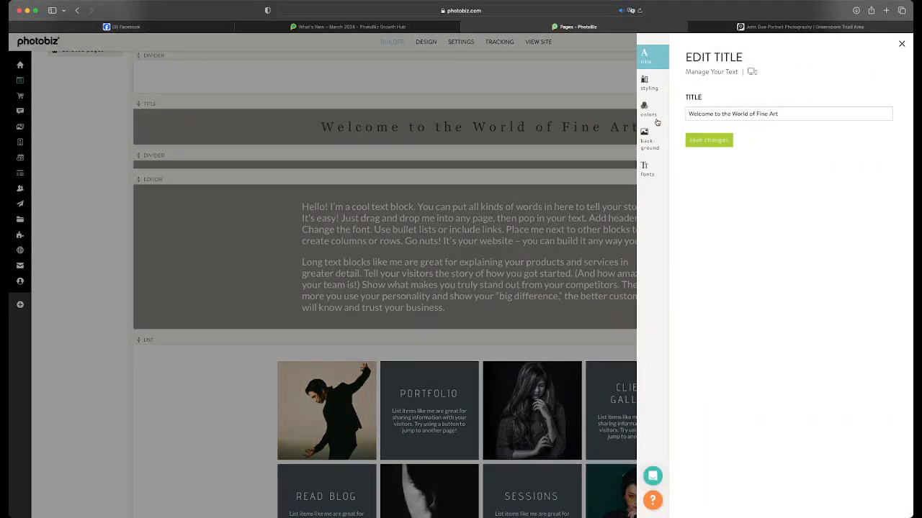
{"action": "left_click", "coordinate": [646, 169]}
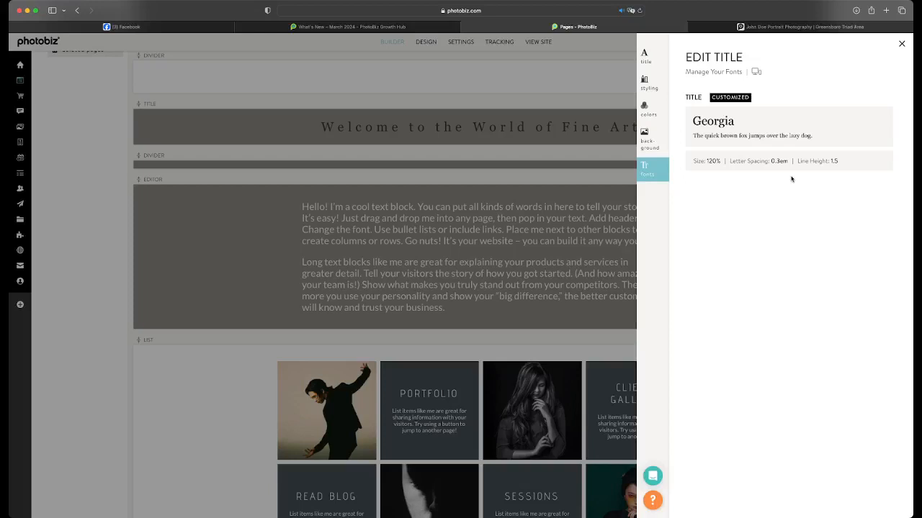
{"action": "left_click", "coordinate": [658, 120]}
{"action": "left_click", "coordinate": [696, 111]}
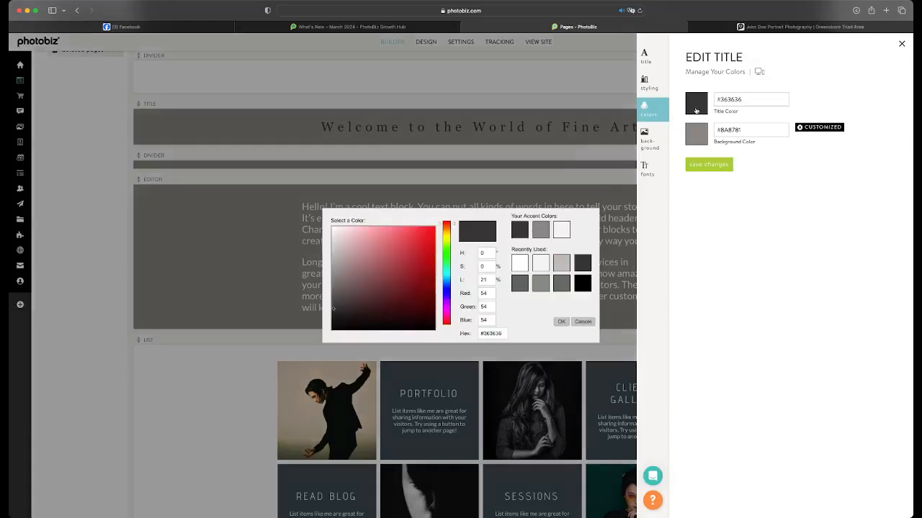
{"action": "left_click", "coordinate": [518, 263]}
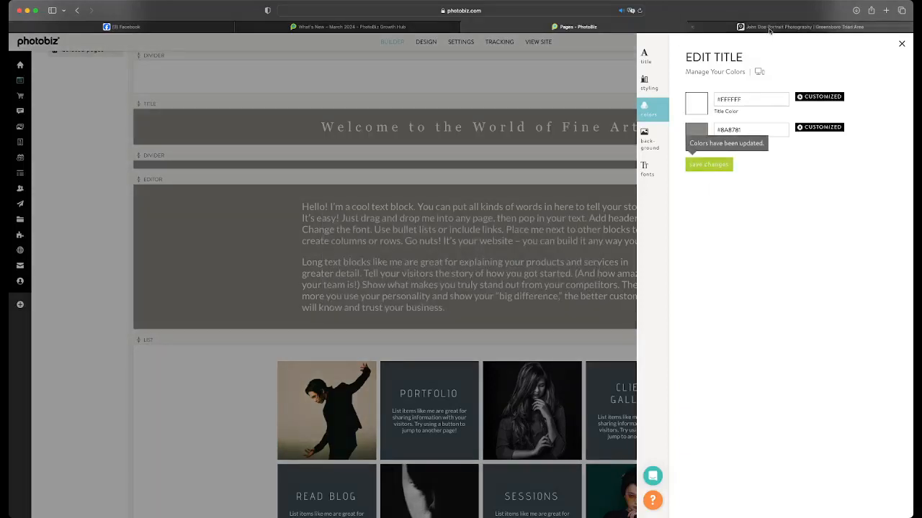
{"action": "left_click", "coordinate": [748, 26]}
{"action": "left_click", "coordinate": [641, 27]}
{"action": "left_click", "coordinate": [535, 205]}
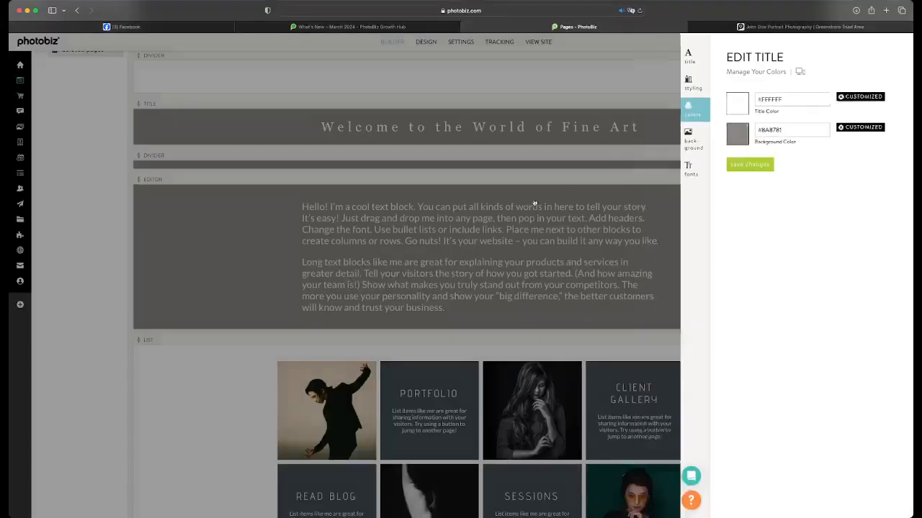
Check the restyled title and text section on the live Home page
{"action": "scroll", "coordinate": [590, 229], "scroll_direction": "up", "scroll_amount": 2}
{"action": "left_click", "coordinate": [720, 29]}
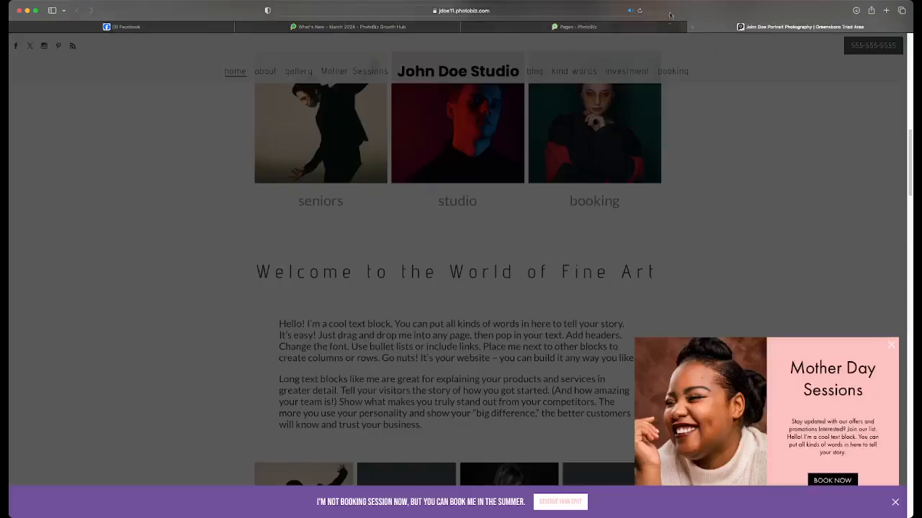
{"action": "scroll", "coordinate": [715, 185], "scroll_direction": "down", "scroll_amount": 2}
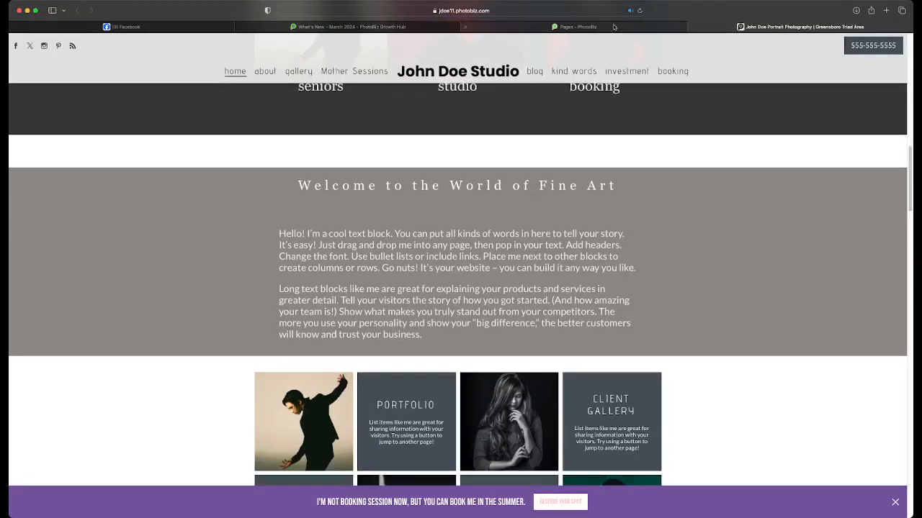
Delete the white divider above the "Welcome to the World of Fine Art" title in the page builder
{"action": "left_click", "coordinate": [614, 26]}
{"action": "left_click", "coordinate": [823, 189]}
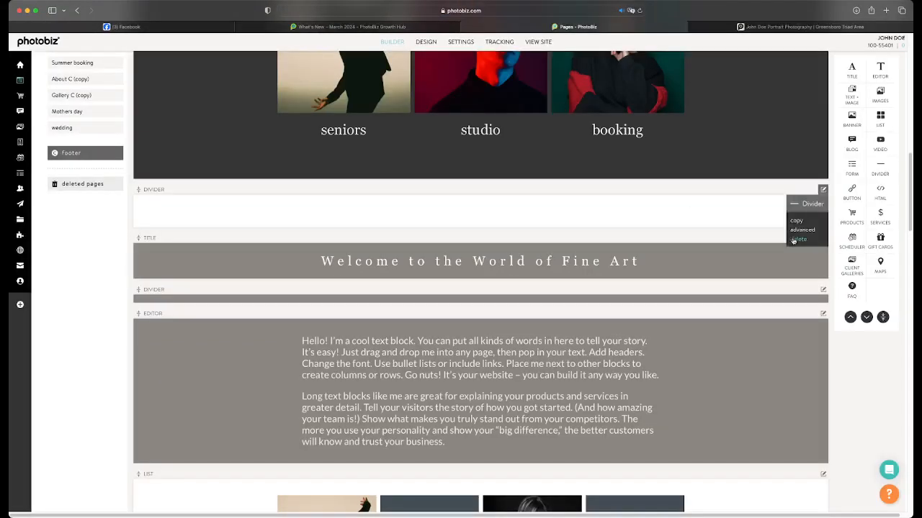
{"action": "left_click", "coordinate": [797, 239]}
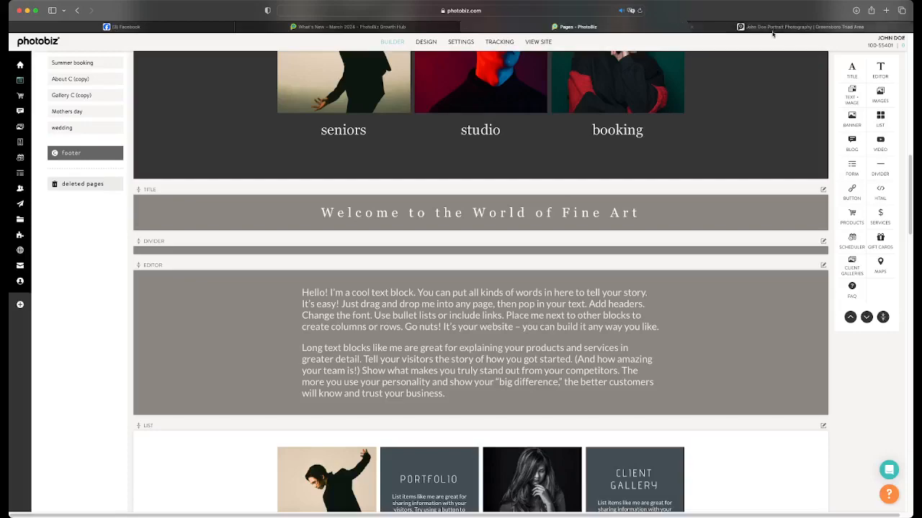
Reload the live Home page and review the transition between the dark images section and the gray title section
{"action": "left_click", "coordinate": [725, 25]}
{"action": "left_click", "coordinate": [640, 11]}
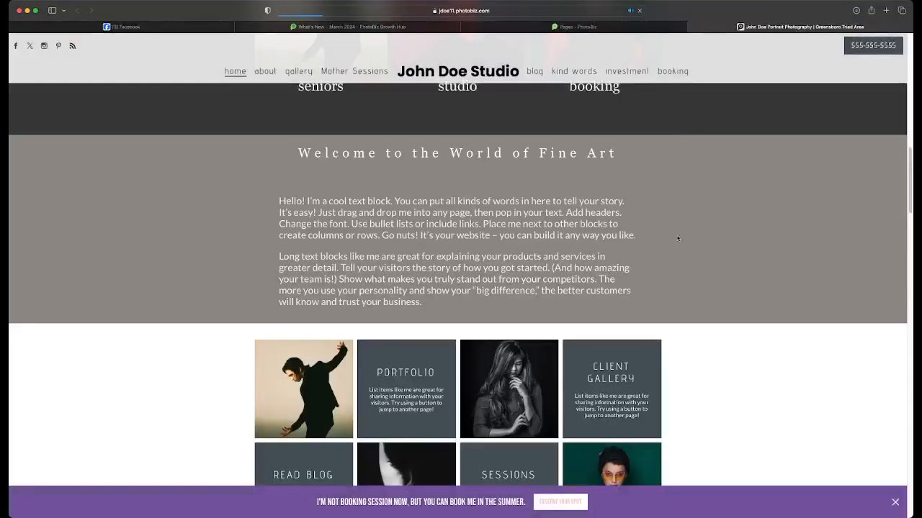
{"action": "scroll", "coordinate": [678, 231], "scroll_direction": "up", "scroll_amount": 2}
{"action": "scroll", "coordinate": [678, 231], "scroll_direction": "up", "scroll_amount": 3}
{"action": "scroll", "coordinate": [680, 231], "scroll_direction": "down", "scroll_amount": 5}
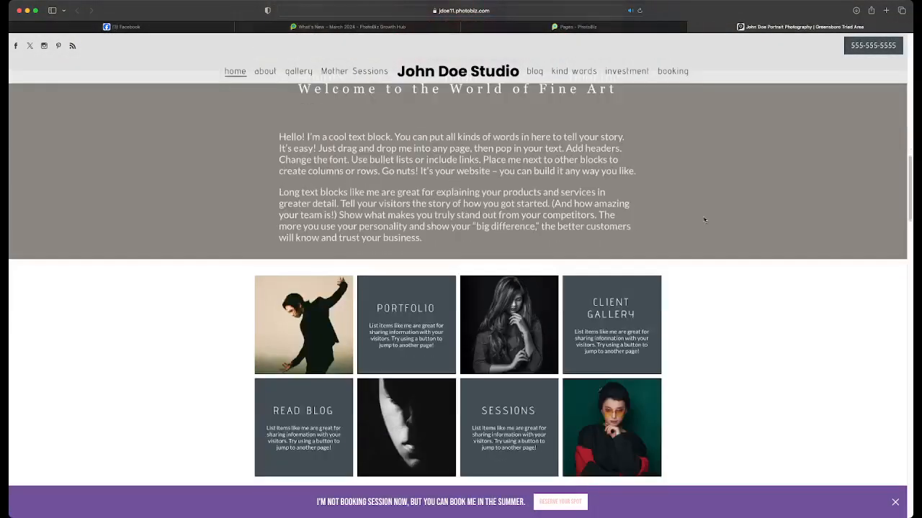
{"action": "scroll", "coordinate": [696, 228], "scroll_direction": "up", "scroll_amount": 1}
Copy the gray divider below the title in the builder and place the copy between the text block and the list
{"action": "left_click", "coordinate": [630, 28]}
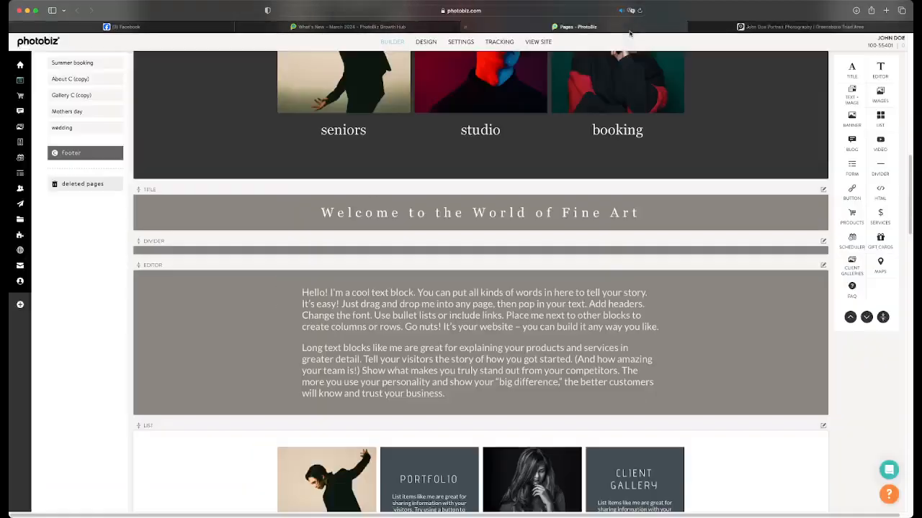
{"action": "scroll", "coordinate": [568, 283], "scroll_direction": "down", "scroll_amount": 5}
{"action": "scroll", "coordinate": [568, 283], "scroll_direction": "up", "scroll_amount": 4}
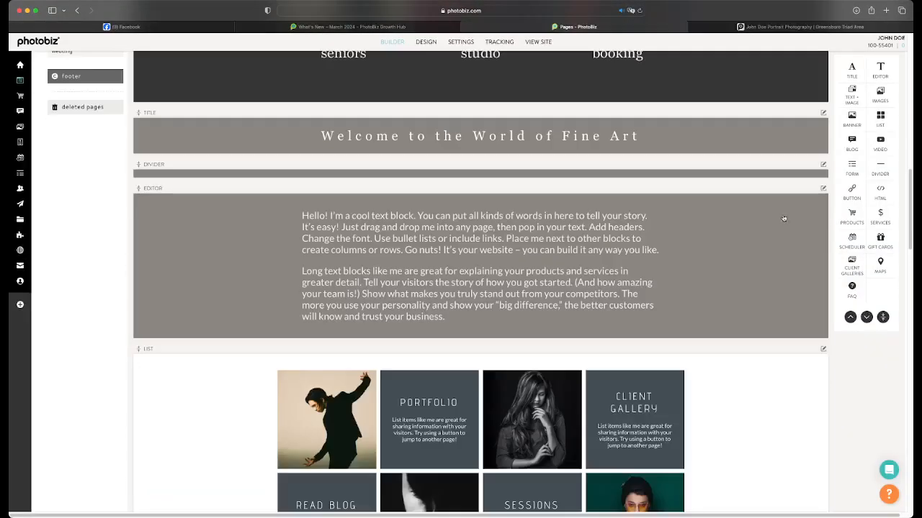
{"action": "left_click", "coordinate": [821, 166]}
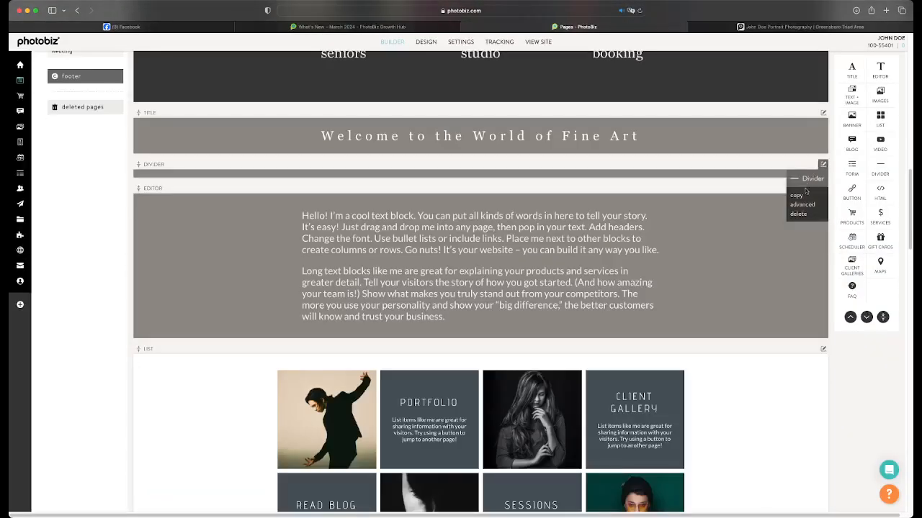
{"action": "scroll", "coordinate": [611, 176], "scroll_direction": "down", "scroll_amount": 3}
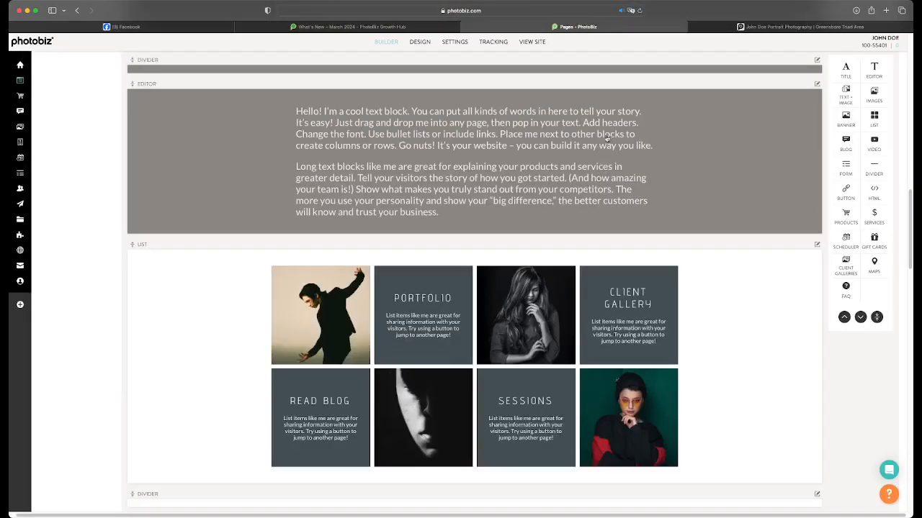
{"action": "left_click_drag", "start_coordinate": [605, 70], "coordinate": [558, 246]}
Set the thickness of the divider between the text block and the list to Medium, save and close its editor
{"action": "left_click", "coordinate": [567, 231]}
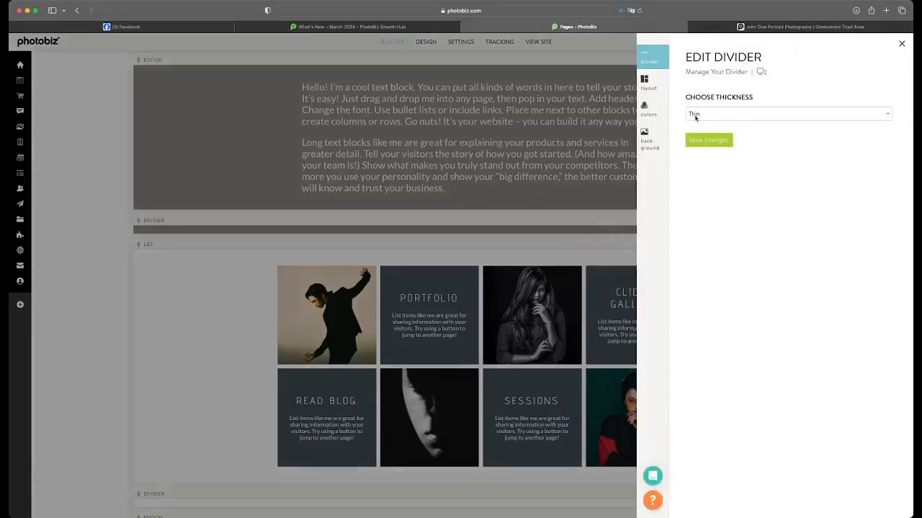
{"action": "left_click", "coordinate": [695, 117]}
{"action": "left_click", "coordinate": [694, 125]}
{"action": "left_click", "coordinate": [716, 143]}
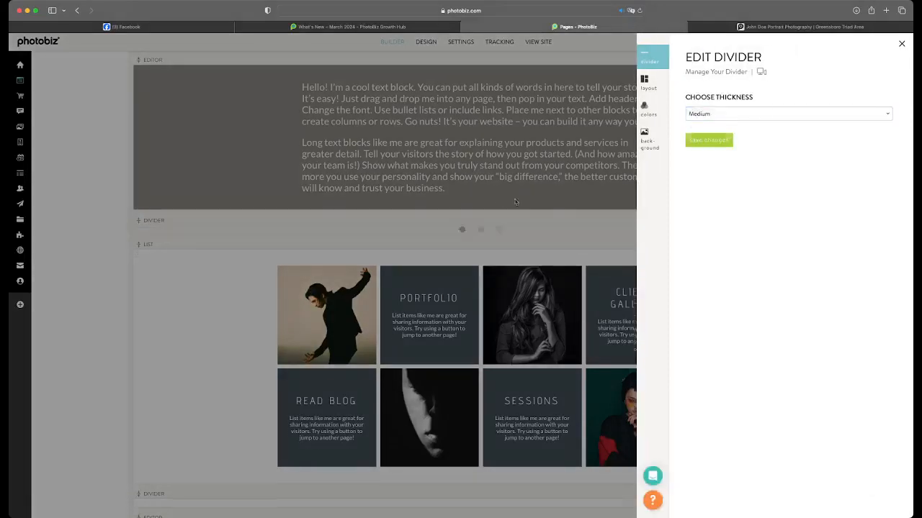
{"action": "left_click", "coordinate": [498, 200]}
{"action": "scroll", "coordinate": [510, 216], "scroll_direction": "down", "scroll_amount": 8}
{"action": "scroll", "coordinate": [510, 217], "scroll_direction": "up", "scroll_amount": 8}
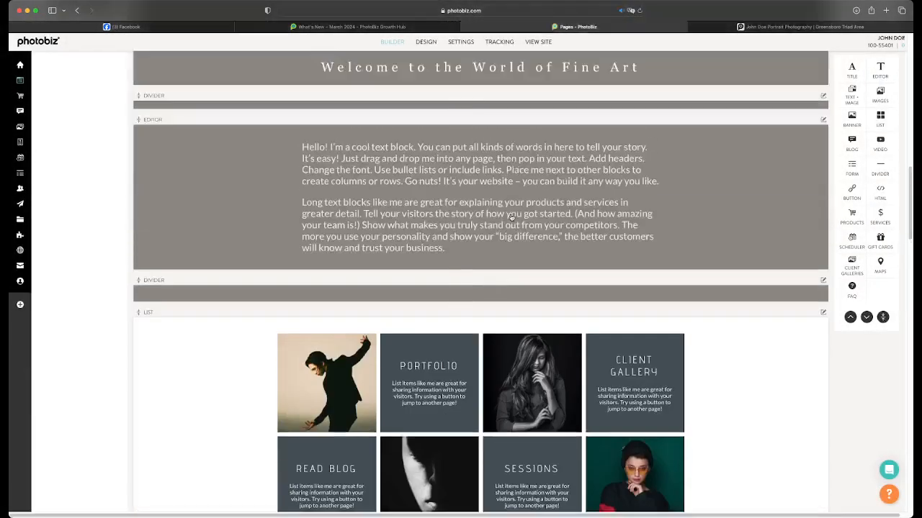
Start a new page, browse the home and gallery page designs, and choose the Gallery C design
{"action": "scroll", "coordinate": [511, 217], "scroll_direction": "up", "scroll_amount": 15}
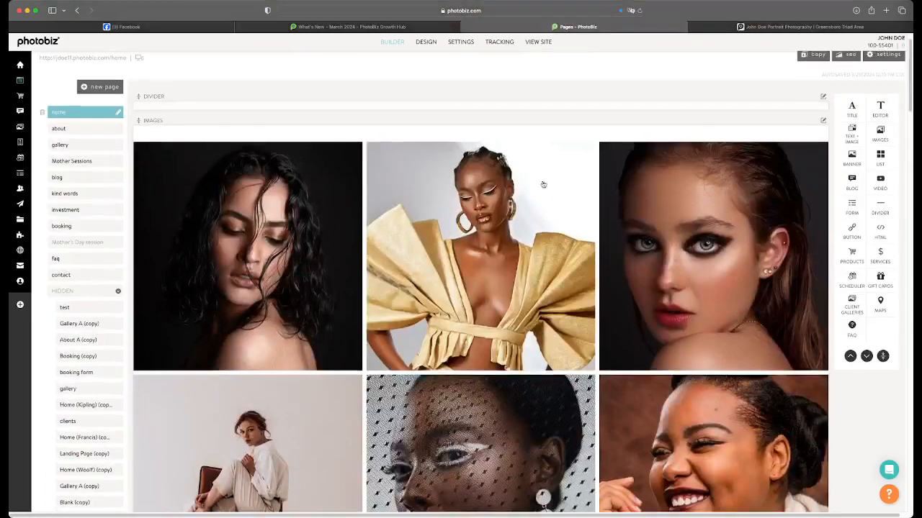
{"action": "left_click", "coordinate": [100, 87]}
{"action": "left_click", "coordinate": [113, 102]}
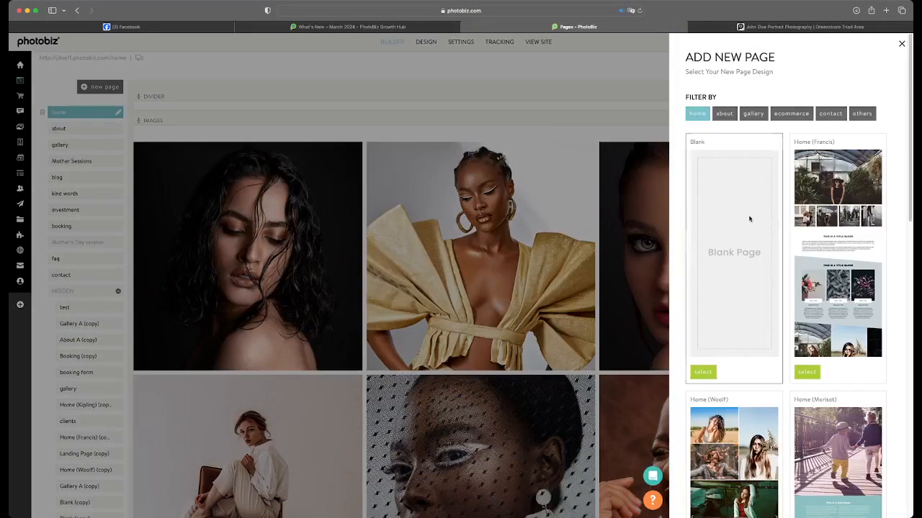
{"action": "scroll", "coordinate": [782, 228], "scroll_direction": "down", "scroll_amount": 8}
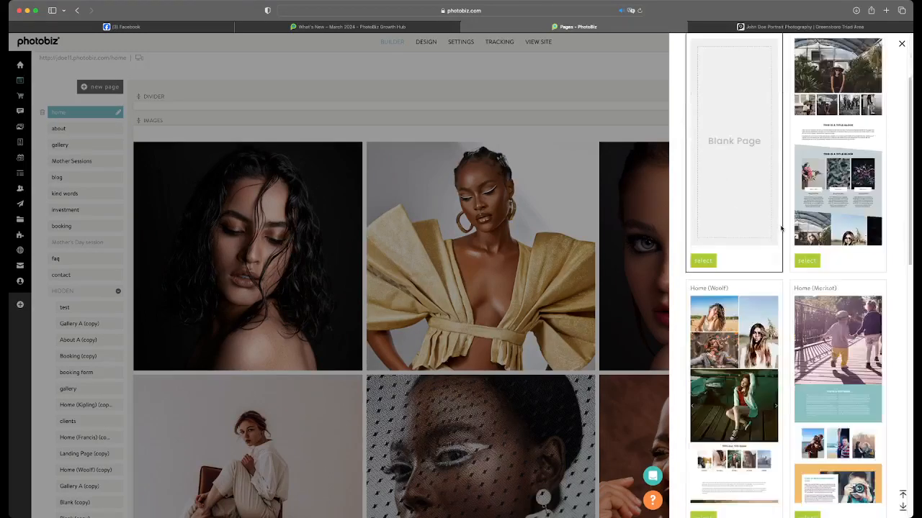
{"action": "scroll", "coordinate": [782, 228], "scroll_direction": "down", "scroll_amount": 3}
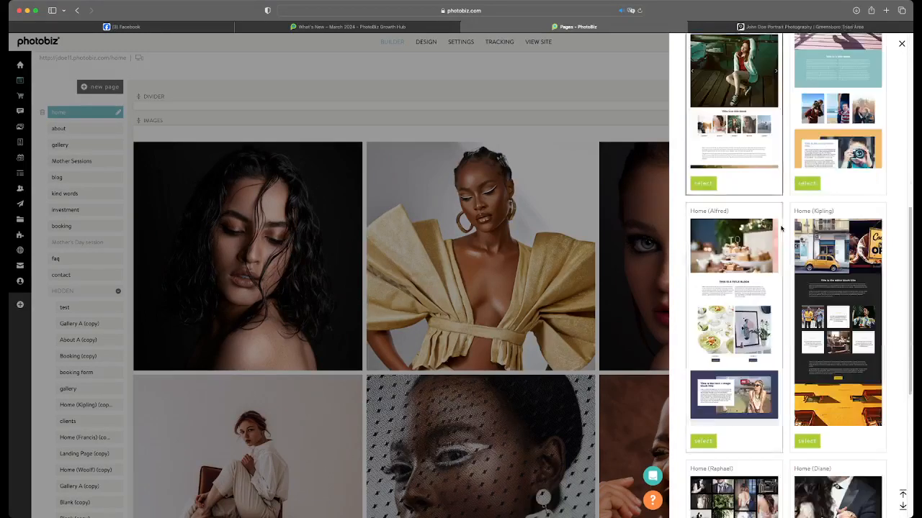
{"action": "scroll", "coordinate": [781, 228], "scroll_direction": "up", "scroll_amount": 11}
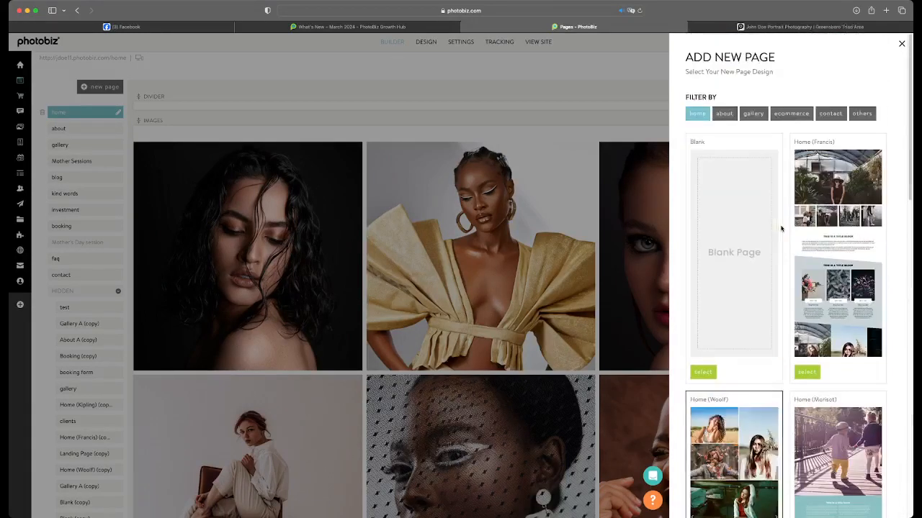
{"action": "left_click", "coordinate": [753, 114]}
{"action": "scroll", "coordinate": [775, 217], "scroll_direction": "down", "scroll_amount": 4}
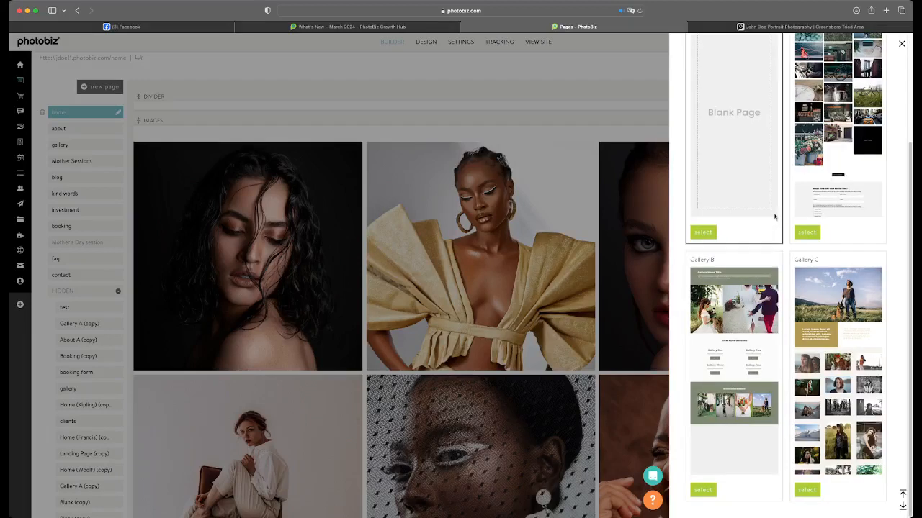
{"action": "left_click", "coordinate": [807, 494]}
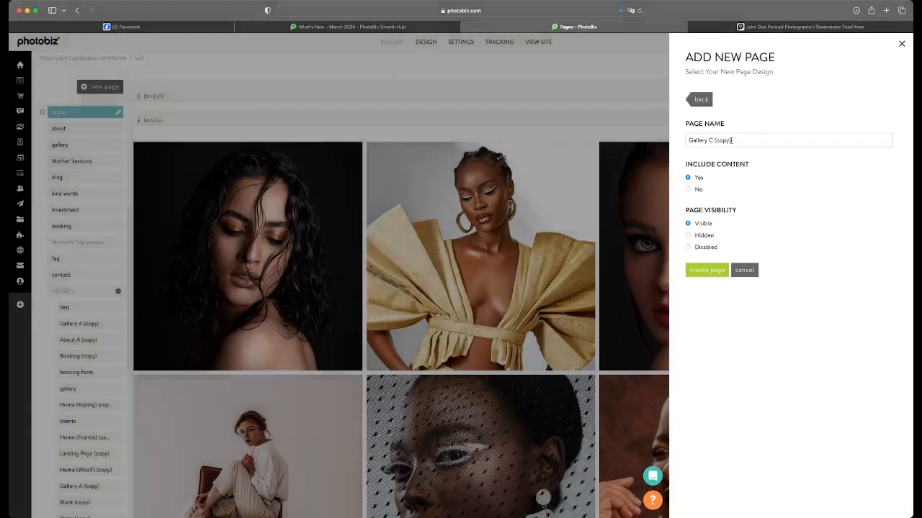
Name the new page "test" and create it with content included and visibility set to Visible
{"action": "triple_click", "coordinate": [731, 140]}
{"action": "type", "text": "test"}
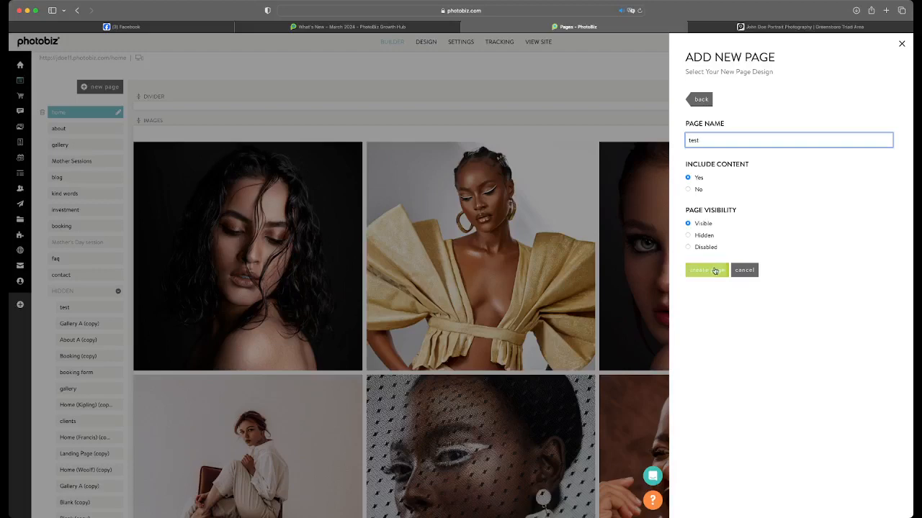
{"action": "left_click", "coordinate": [715, 270]}
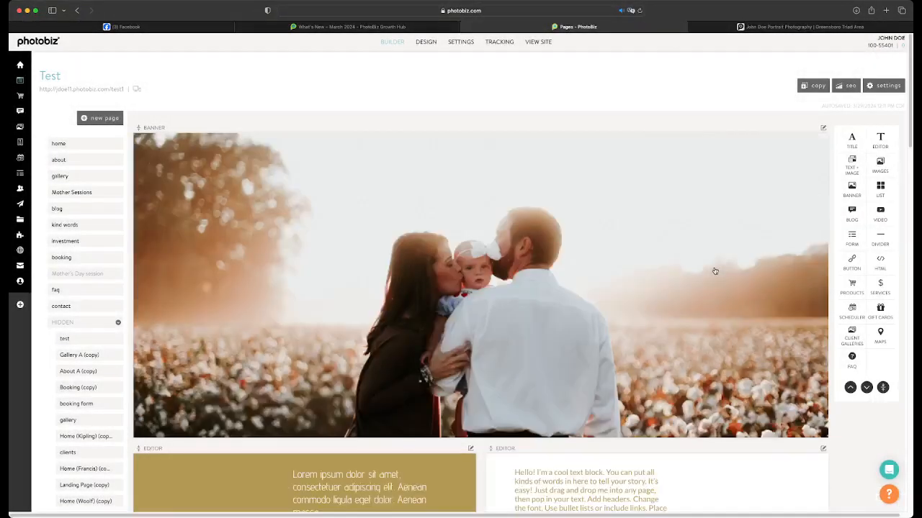
Set the background color of the new page's gold text block below the banner to #363636 and save
{"action": "scroll", "coordinate": [709, 272], "scroll_direction": "down", "scroll_amount": 5}
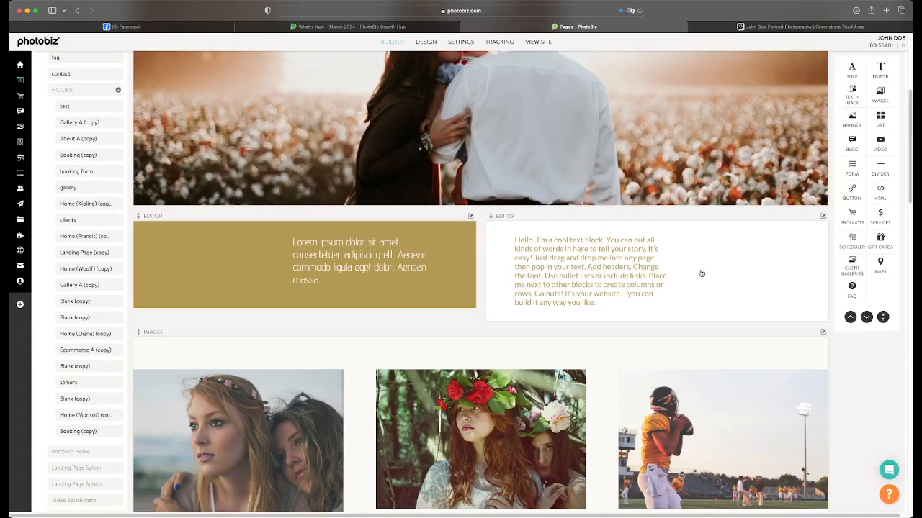
{"action": "scroll", "coordinate": [701, 273], "scroll_direction": "down", "scroll_amount": 20}
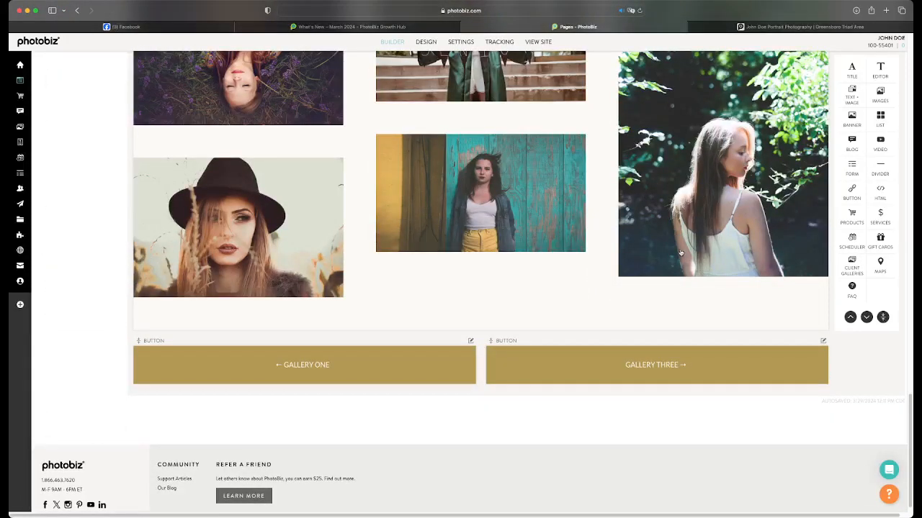
{"action": "scroll", "coordinate": [681, 254], "scroll_direction": "up", "scroll_amount": 18}
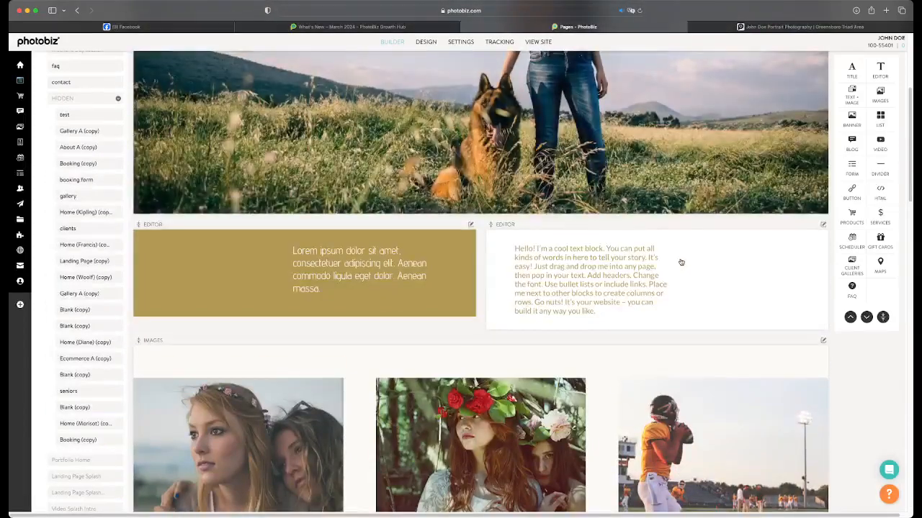
{"action": "scroll", "coordinate": [680, 263], "scroll_direction": "up", "scroll_amount": 3}
{"action": "scroll", "coordinate": [620, 298], "scroll_direction": "down", "scroll_amount": 2}
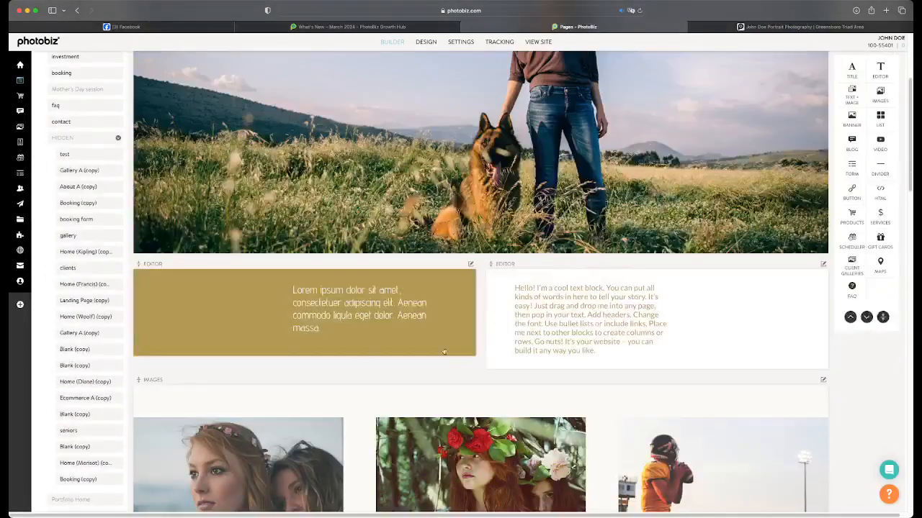
{"action": "left_click", "coordinate": [375, 338]}
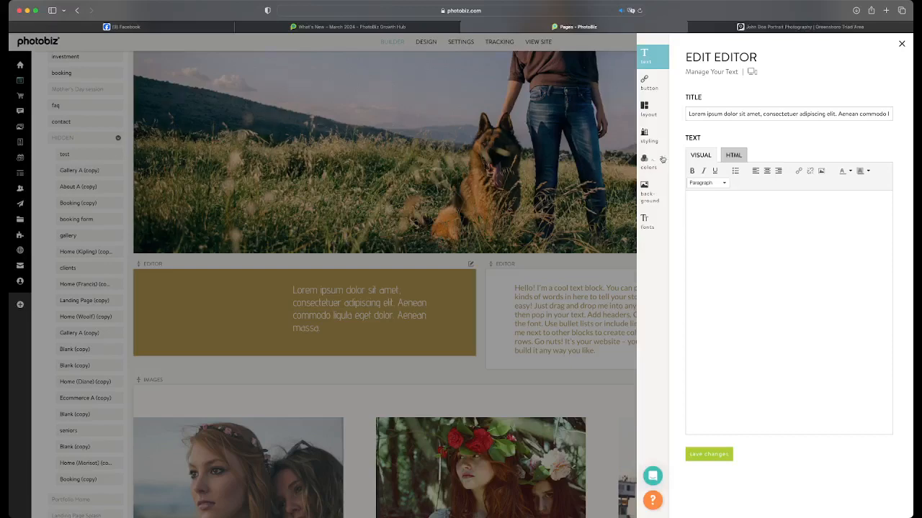
{"action": "left_click", "coordinate": [650, 162]}
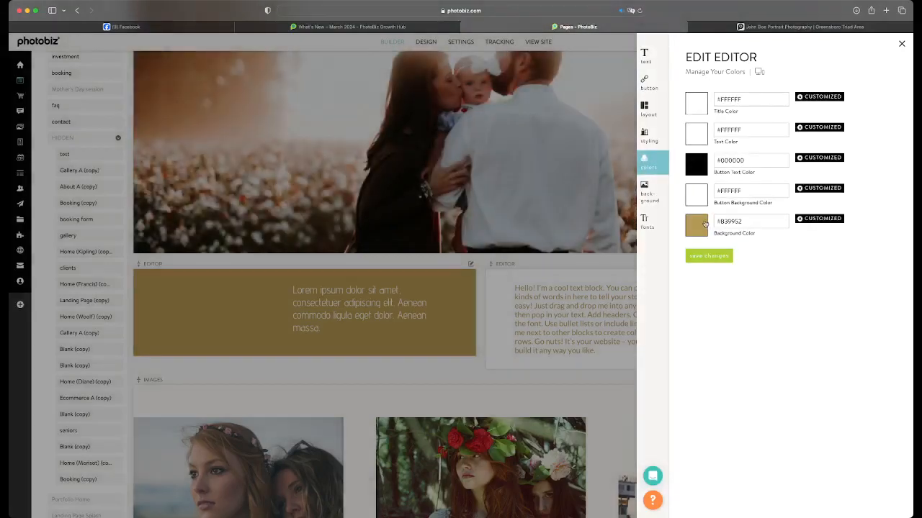
{"action": "left_click", "coordinate": [696, 225]}
{"action": "left_click", "coordinate": [575, 267]}
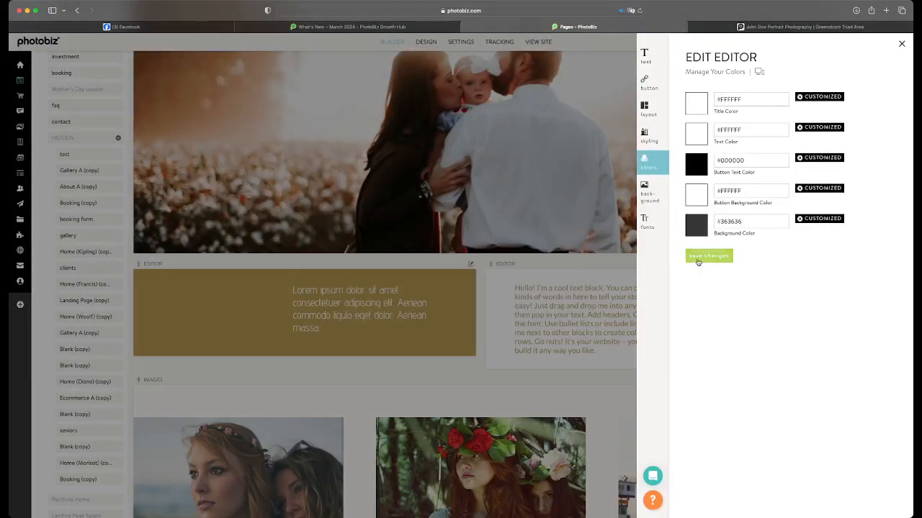
{"action": "left_click", "coordinate": [699, 259]}
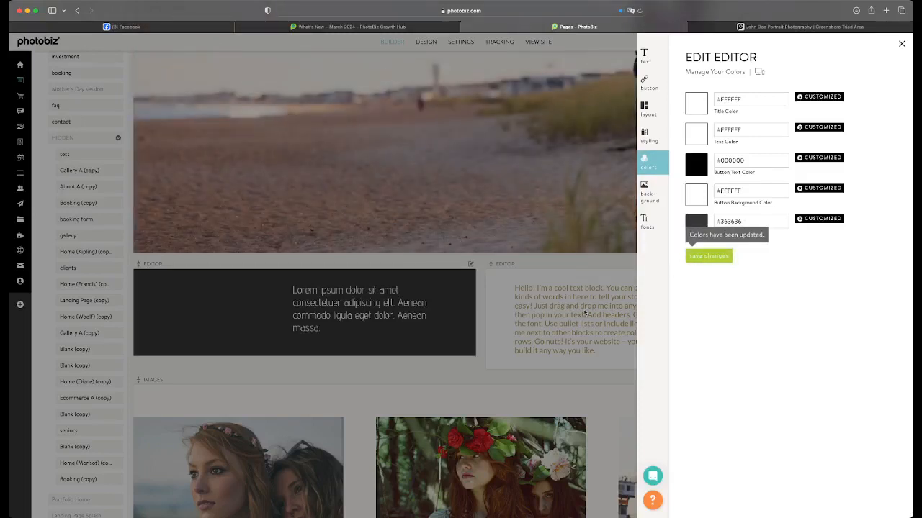
Change the dark text block's title font to La Belle Aurore, set its font size to 130%, and save
{"action": "left_click", "coordinate": [644, 220]}
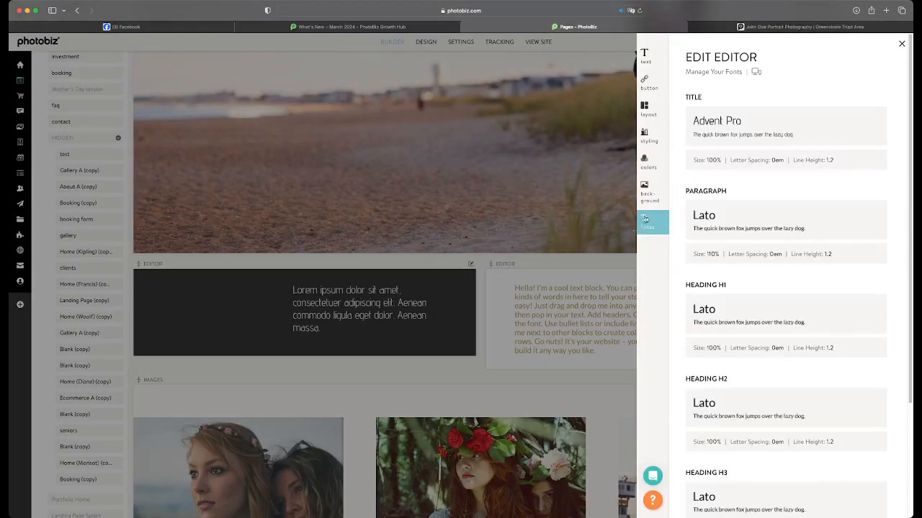
{"action": "left_click", "coordinate": [878, 117]}
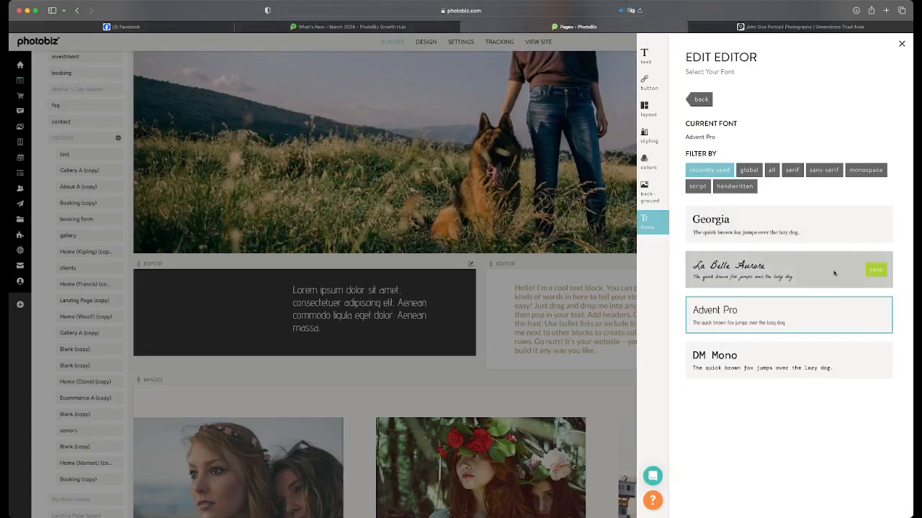
{"action": "left_click", "coordinate": [874, 270]}
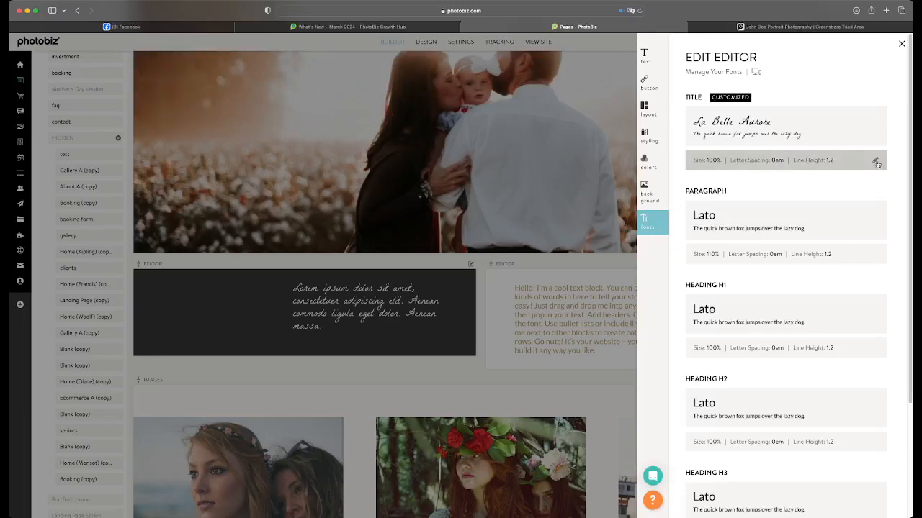
{"action": "left_click", "coordinate": [867, 165]}
{"action": "left_click_drag", "start_coordinate": [749, 233], "coordinate": [784, 232]}
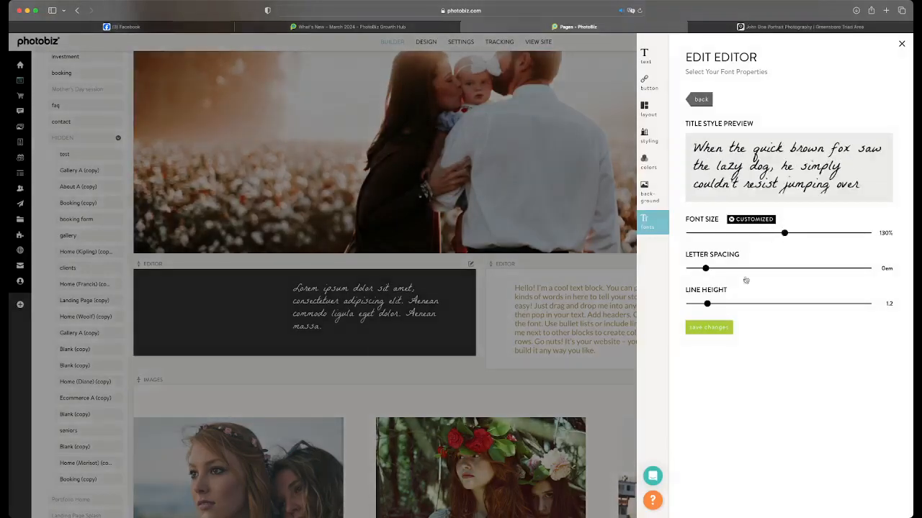
{"action": "left_click", "coordinate": [709, 327]}
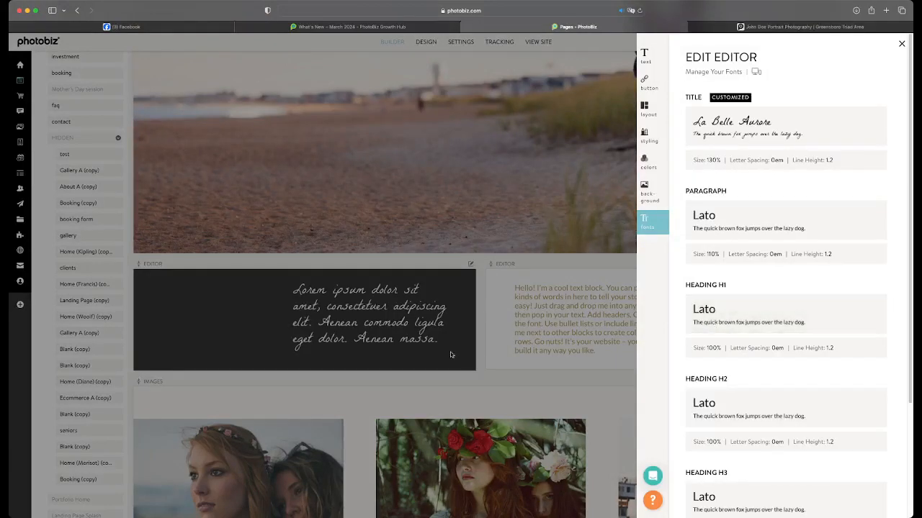
Reset the title and text colors of the text block beside the dark one to the default #363636, save and close its editor
{"action": "left_click", "coordinate": [516, 336]}
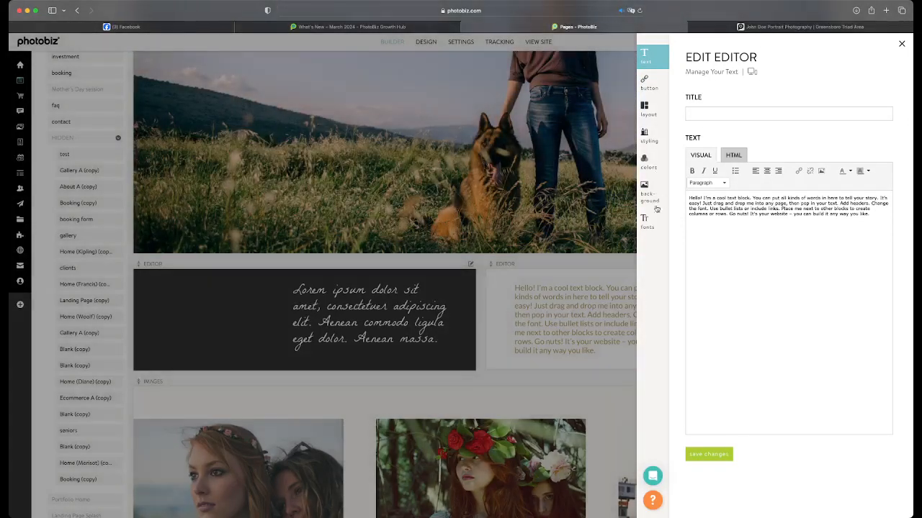
{"action": "left_click", "coordinate": [648, 223]}
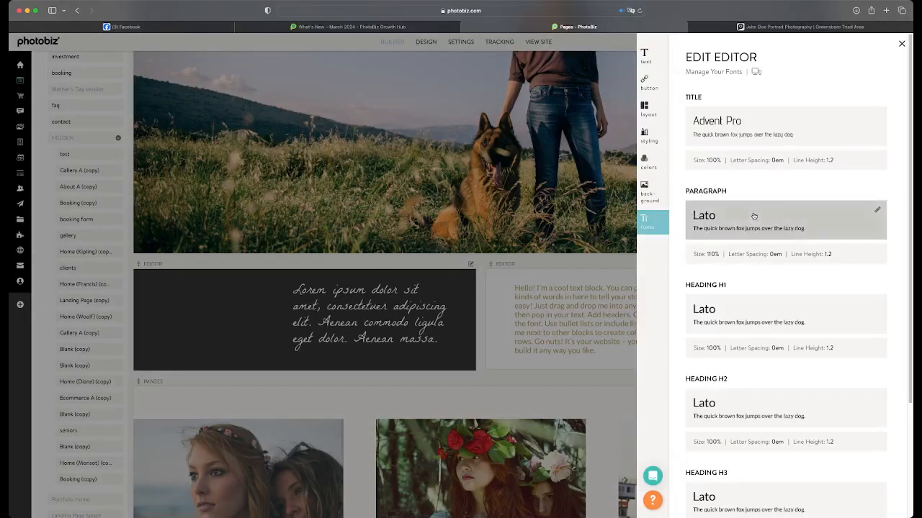
{"action": "left_click", "coordinate": [665, 157]}
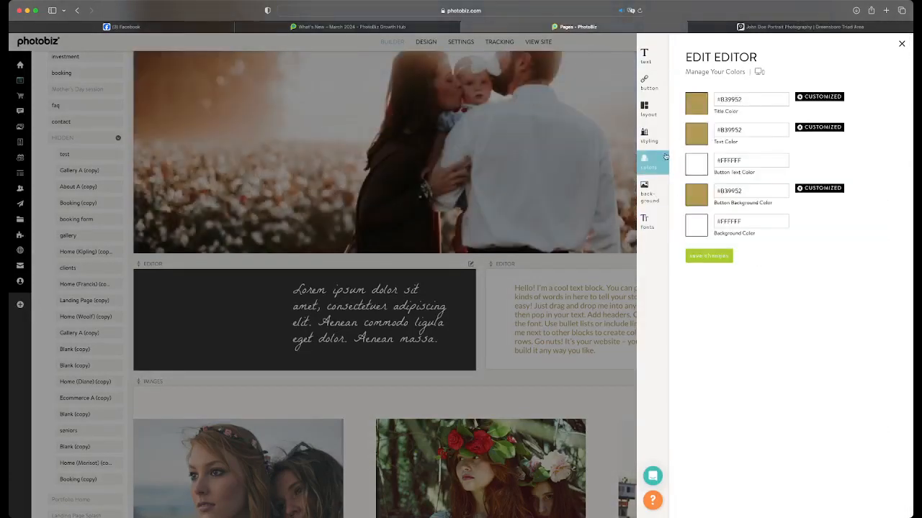
{"action": "left_click", "coordinate": [798, 97]}
{"action": "left_click", "coordinate": [798, 127]}
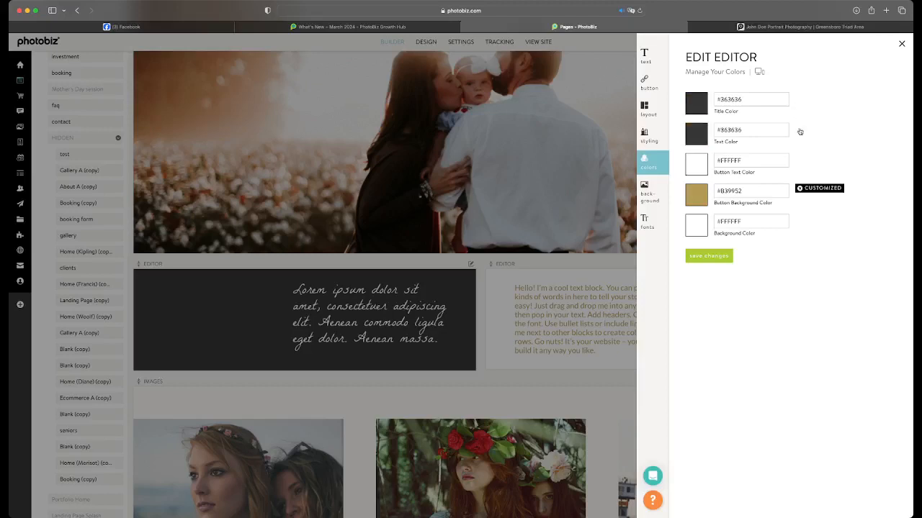
{"action": "left_click", "coordinate": [708, 257]}
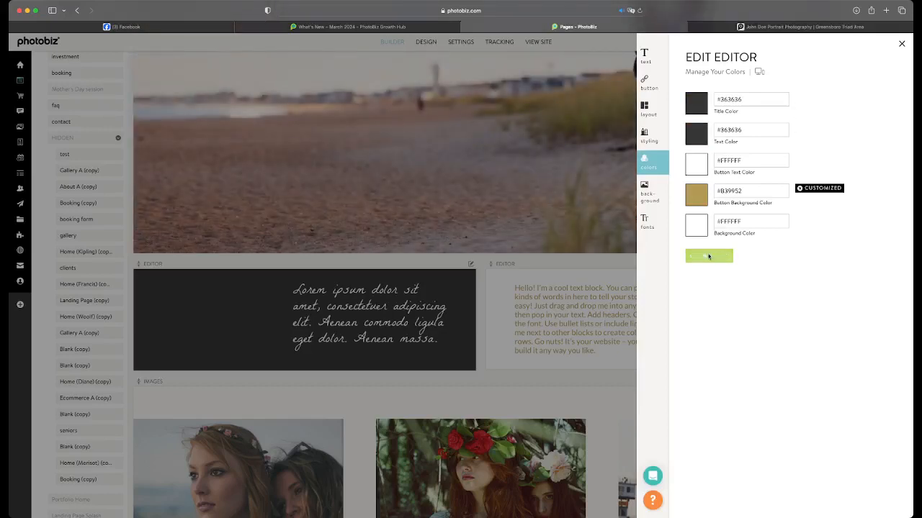
{"action": "left_click", "coordinate": [625, 294]}
Try Thin spacing between the items of the images block and save, and return the spacing to Thick and save again
{"action": "scroll", "coordinate": [588, 293], "scroll_direction": "down", "scroll_amount": 2}
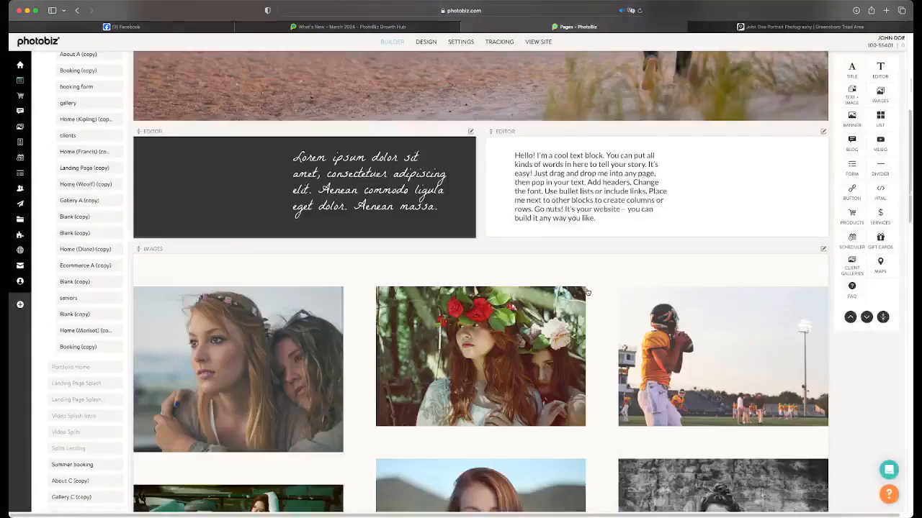
{"action": "scroll", "coordinate": [587, 289], "scroll_direction": "down", "scroll_amount": 1}
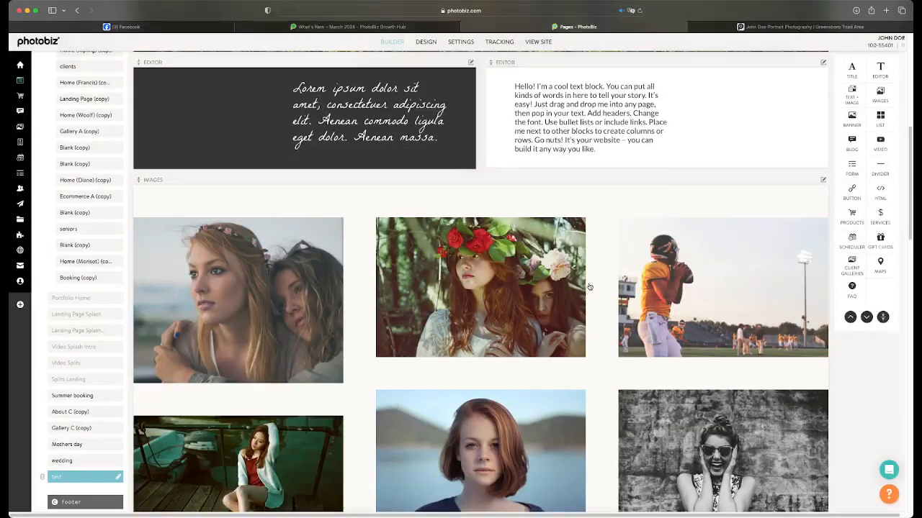
{"action": "left_click", "coordinate": [589, 287]}
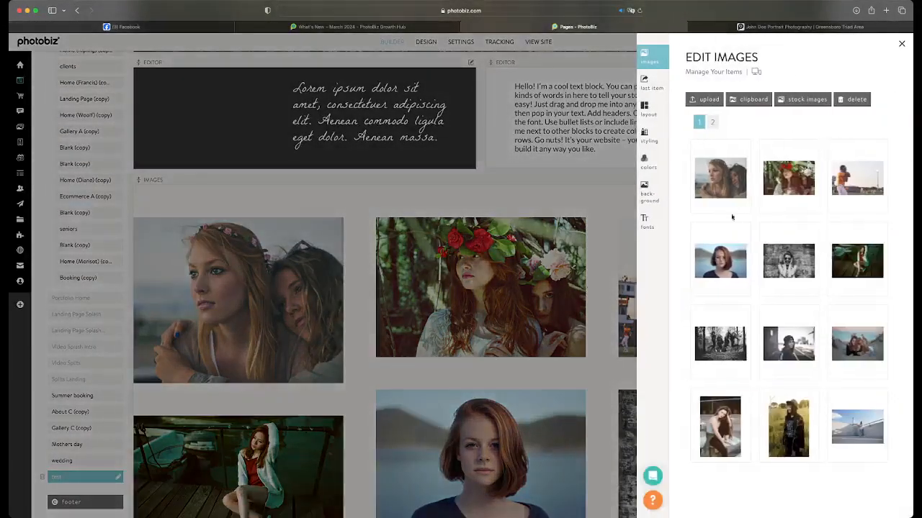
{"action": "left_click", "coordinate": [647, 160]}
{"action": "left_click", "coordinate": [645, 142]}
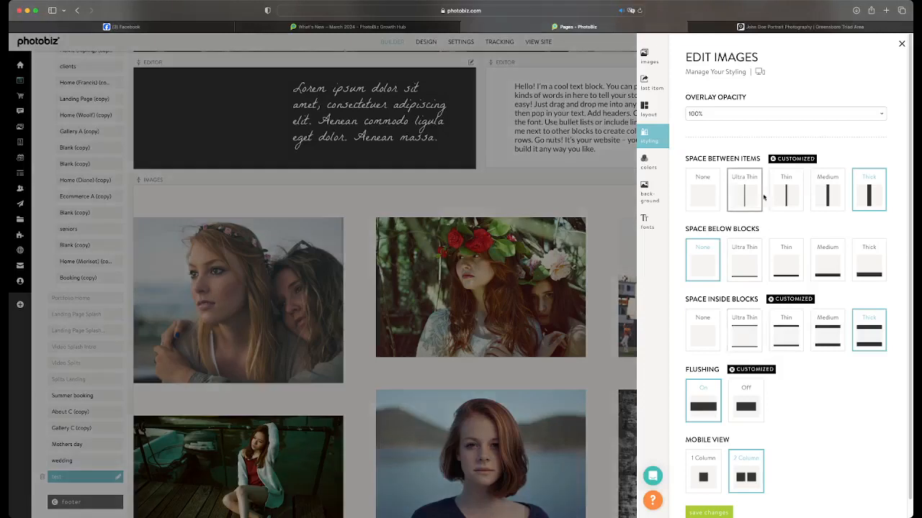
{"action": "left_click", "coordinate": [786, 190]}
{"action": "scroll", "coordinate": [727, 432], "scroll_direction": "down", "scroll_amount": 1}
{"action": "left_click", "coordinate": [719, 497]}
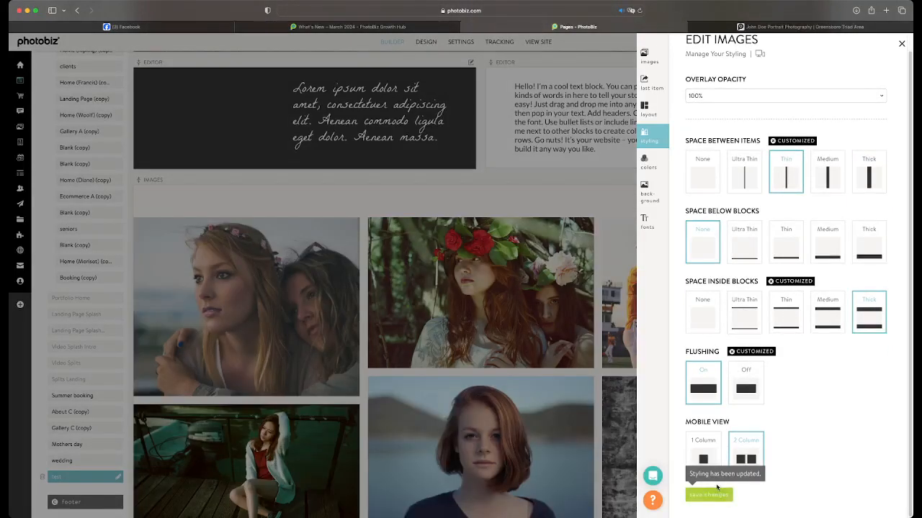
{"action": "left_click", "coordinate": [869, 177]}
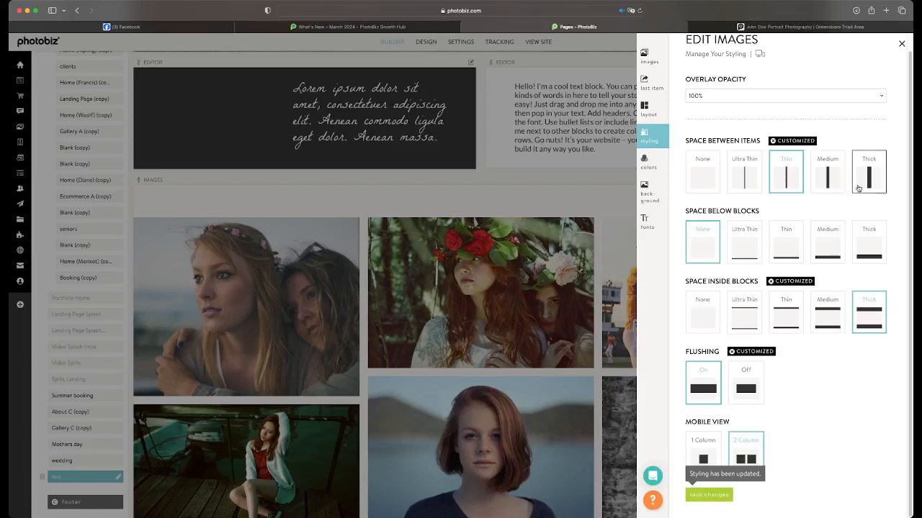
{"action": "left_click", "coordinate": [709, 494]}
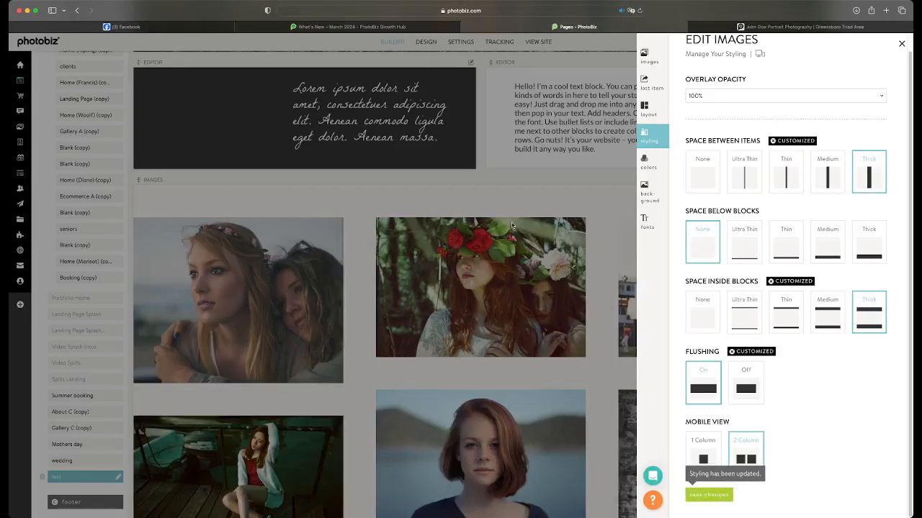
Close the images editor and open the live test page to look over its banner, text blocks and image grid
{"action": "left_click", "coordinate": [710, 27]}
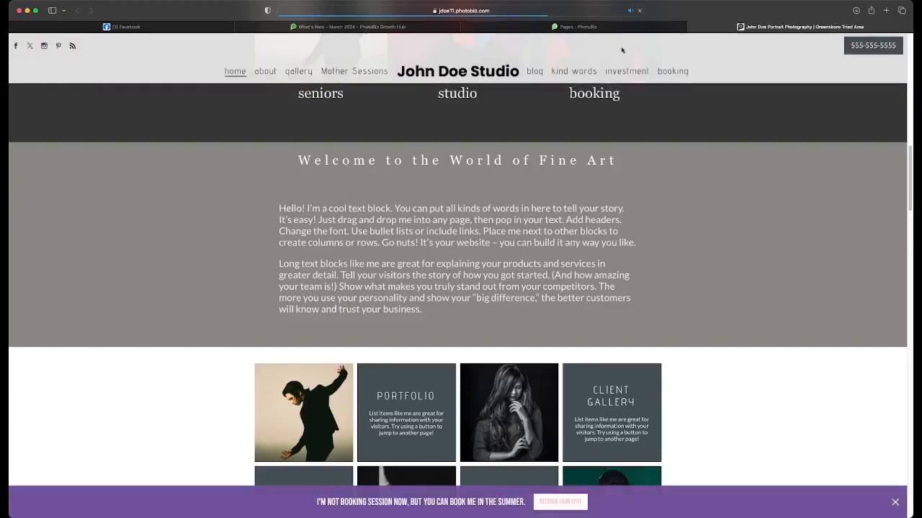
{"action": "left_click", "coordinate": [573, 26]}
{"action": "left_click", "coordinate": [464, 163]}
{"action": "scroll", "coordinate": [477, 167], "scroll_direction": "up", "scroll_amount": 6}
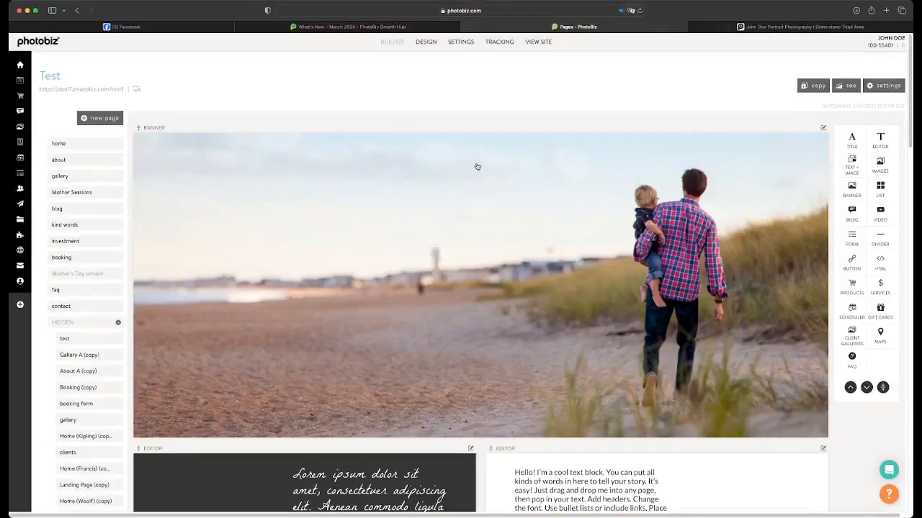
{"action": "left_click", "coordinate": [103, 91]}
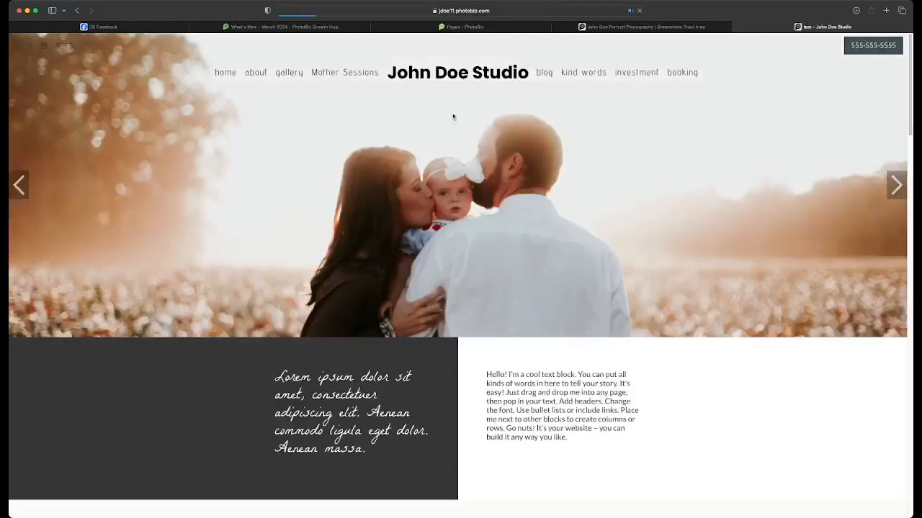
{"action": "scroll", "coordinate": [475, 206], "scroll_direction": "down", "scroll_amount": 3}
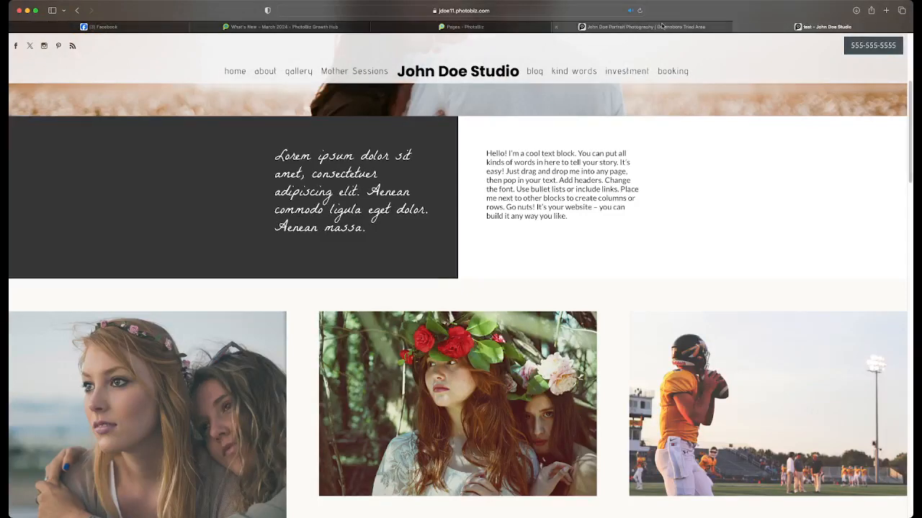
{"action": "scroll", "coordinate": [593, 257], "scroll_direction": "down", "scroll_amount": 3}
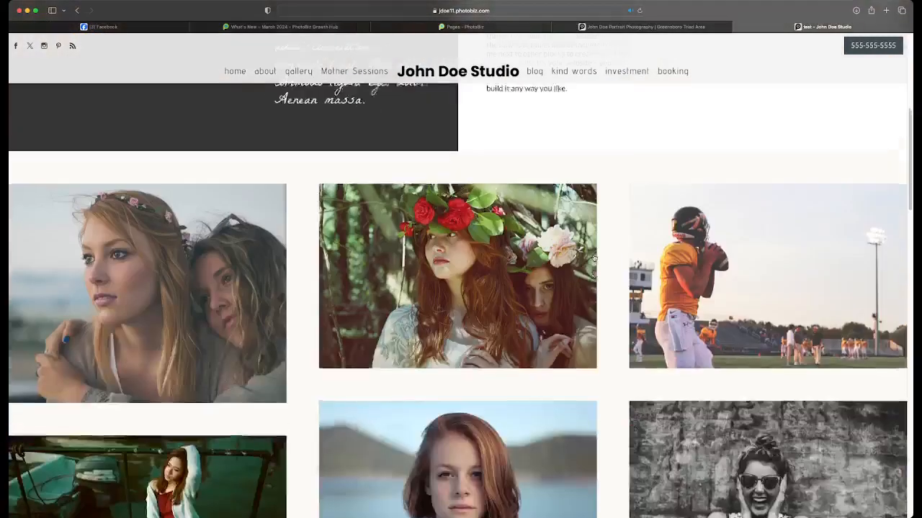
{"action": "scroll", "coordinate": [593, 257], "scroll_direction": "up", "scroll_amount": 3}
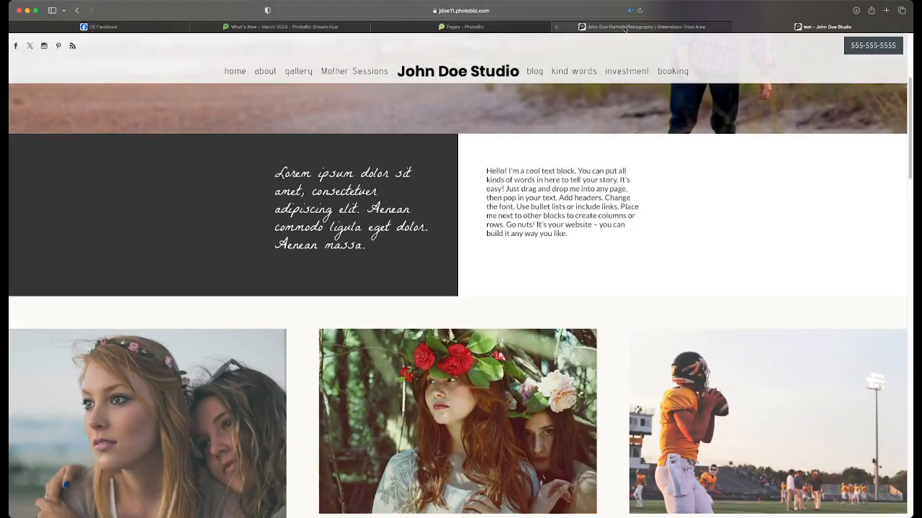
{"action": "left_click", "coordinate": [624, 27]}
Back in the builder, reset the images block's background color to the default #FFFFFF and save
{"action": "left_click", "coordinate": [464, 28]}
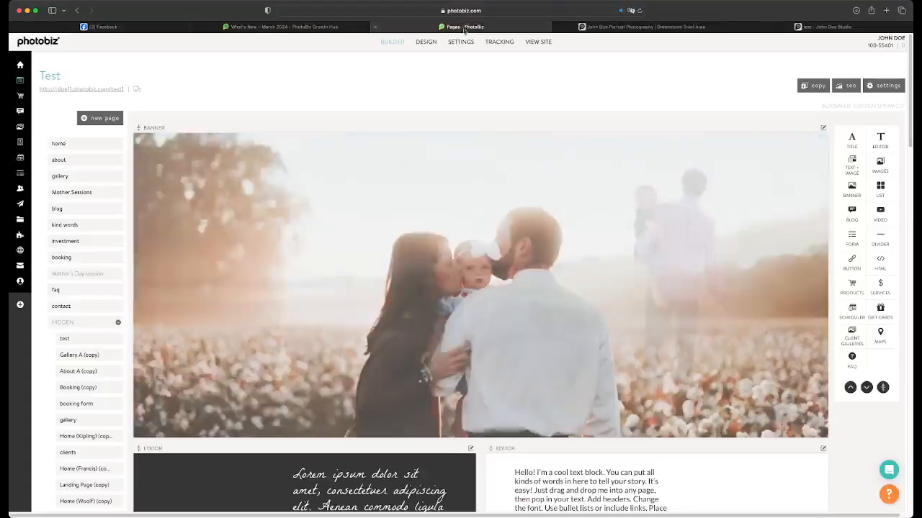
{"action": "scroll", "coordinate": [485, 286], "scroll_direction": "down", "scroll_amount": 5}
{"action": "left_click", "coordinate": [485, 286]}
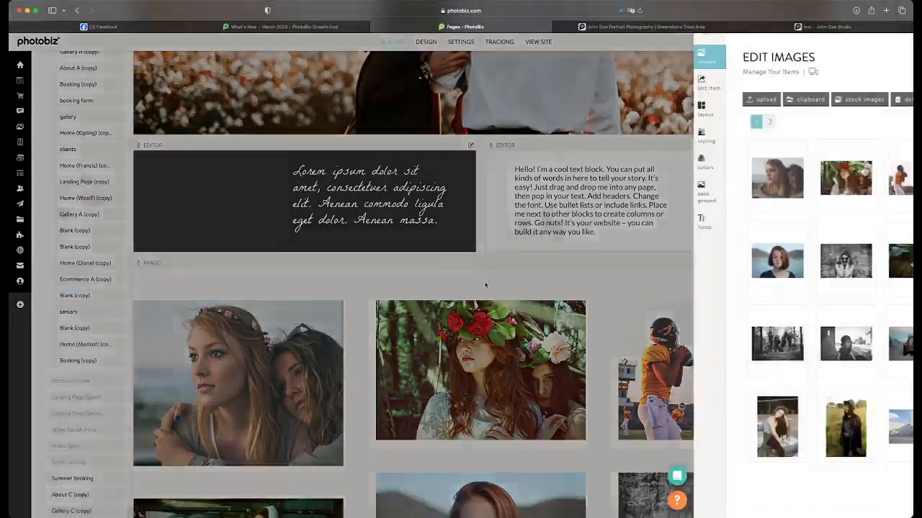
{"action": "left_click", "coordinate": [649, 162]}
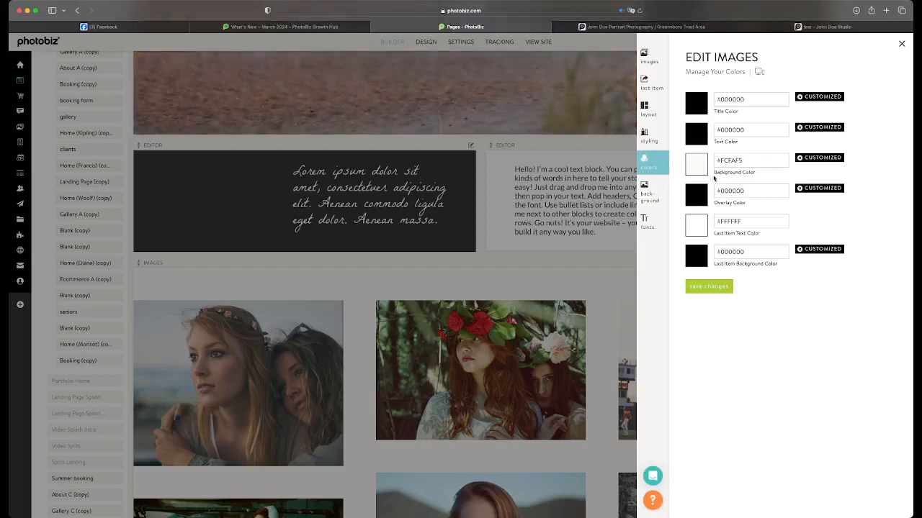
{"action": "left_click", "coordinate": [798, 157]}
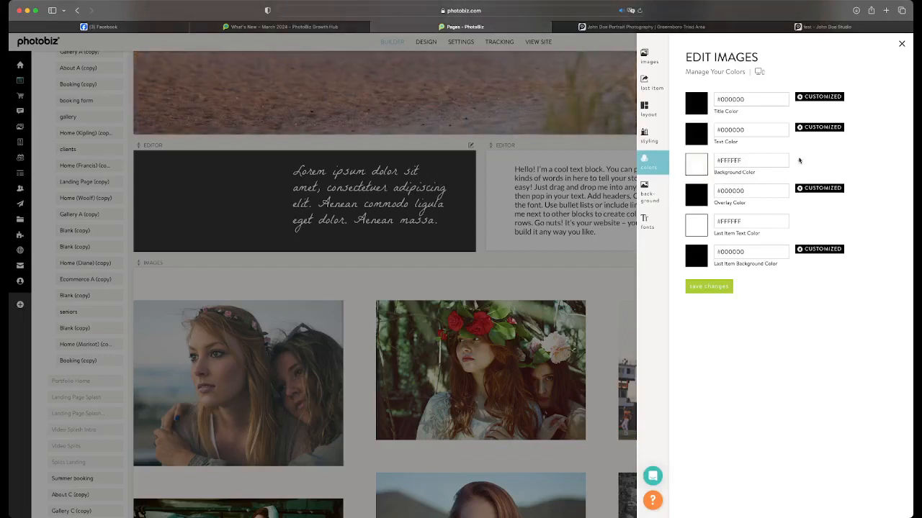
{"action": "left_click", "coordinate": [709, 286]}
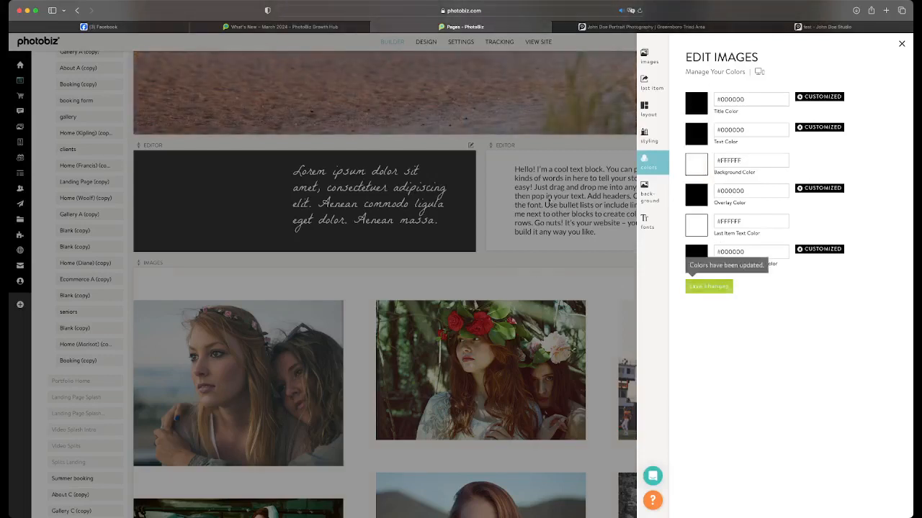
Reload the live test page and examine the image grid's background down to the footer
{"action": "left_click", "coordinate": [749, 27]}
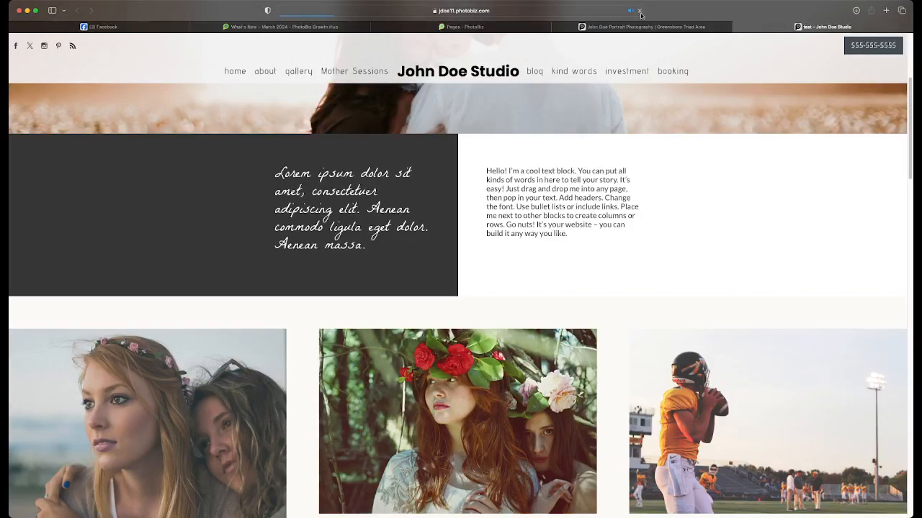
{"action": "scroll", "coordinate": [636, 176], "scroll_direction": "down", "scroll_amount": 10}
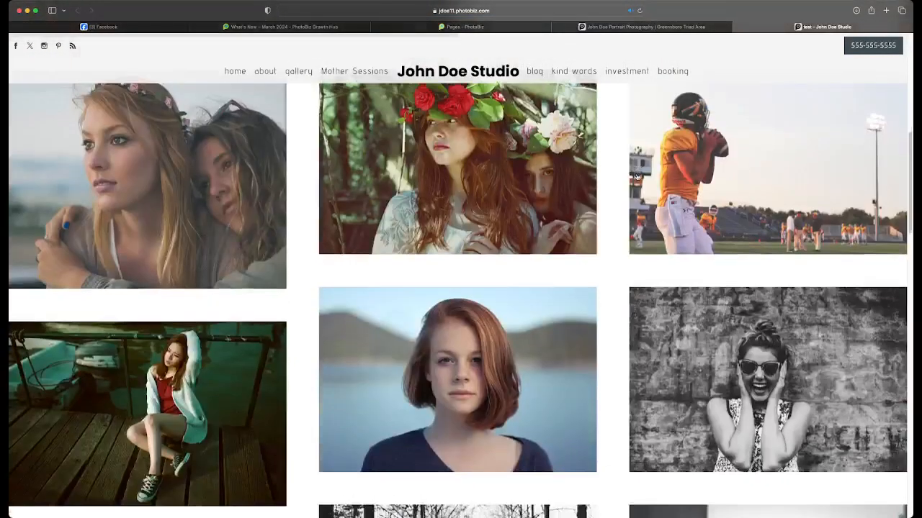
{"action": "scroll", "coordinate": [637, 177], "scroll_direction": "down", "scroll_amount": 10}
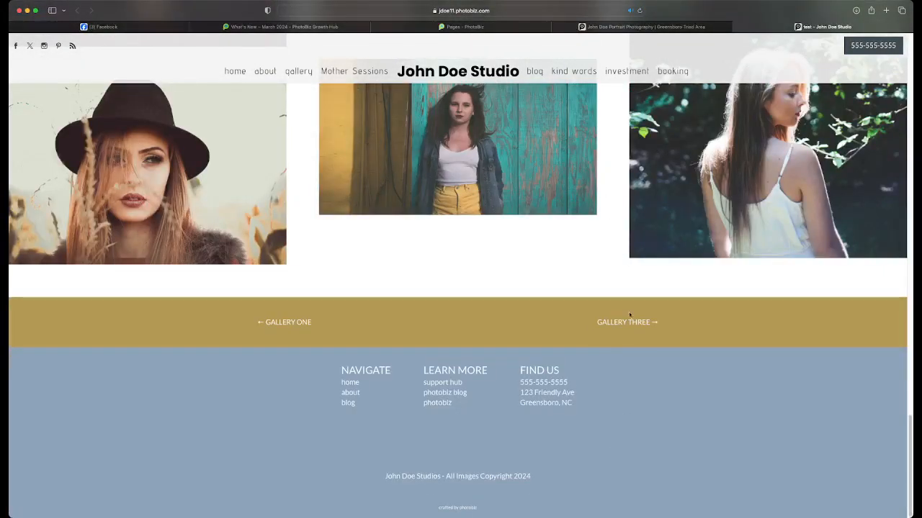
In the builder, set the Gallery One button's button background and background colors to black (#000000) and save
{"action": "left_click", "coordinate": [461, 26]}
{"action": "left_click", "coordinate": [486, 239]}
{"action": "scroll", "coordinate": [445, 298], "scroll_direction": "down", "scroll_amount": 10}
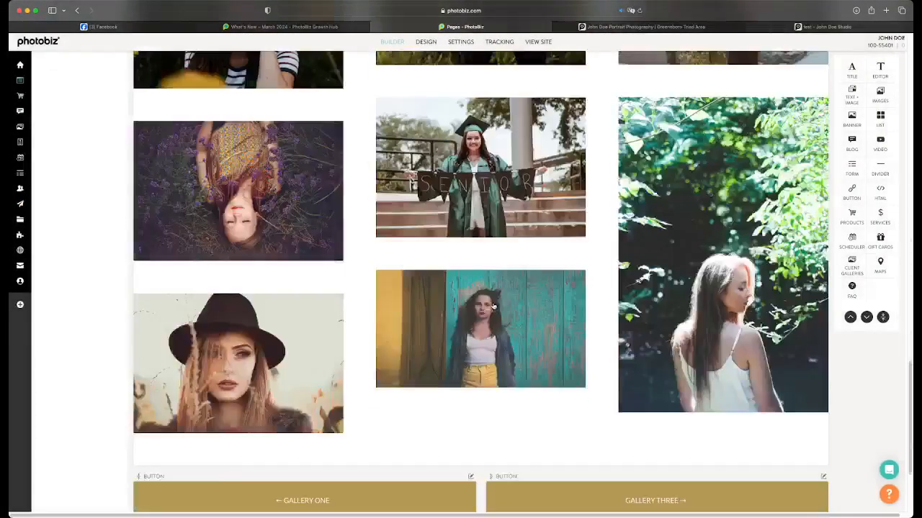
{"action": "left_click", "coordinate": [423, 358]}
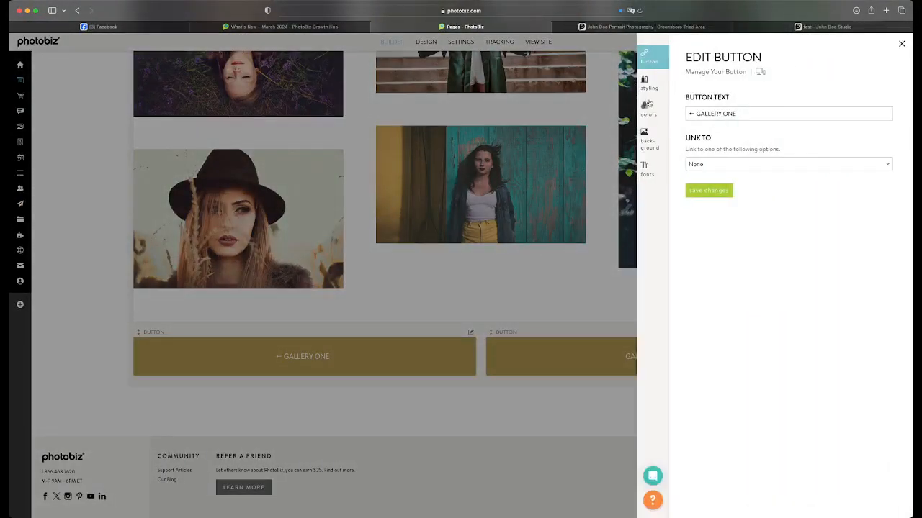
{"action": "left_click", "coordinate": [651, 111]}
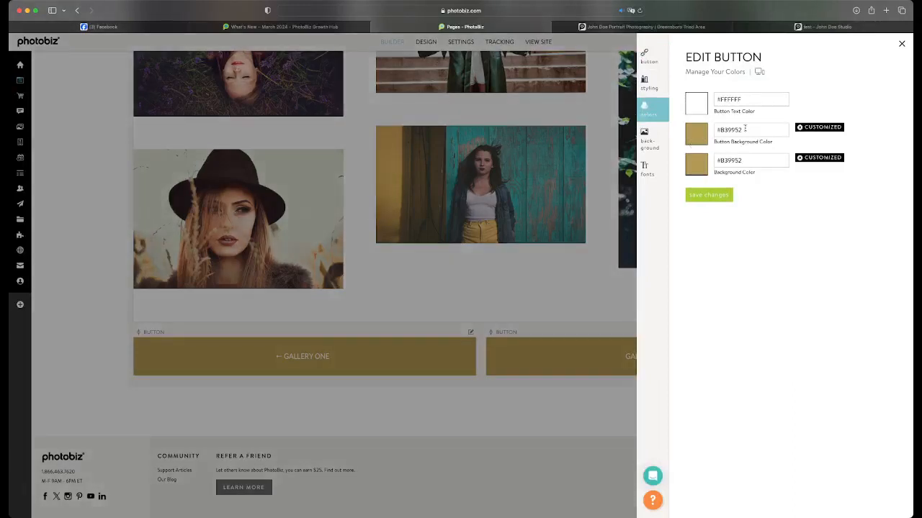
{"action": "left_click", "coordinate": [699, 140]}
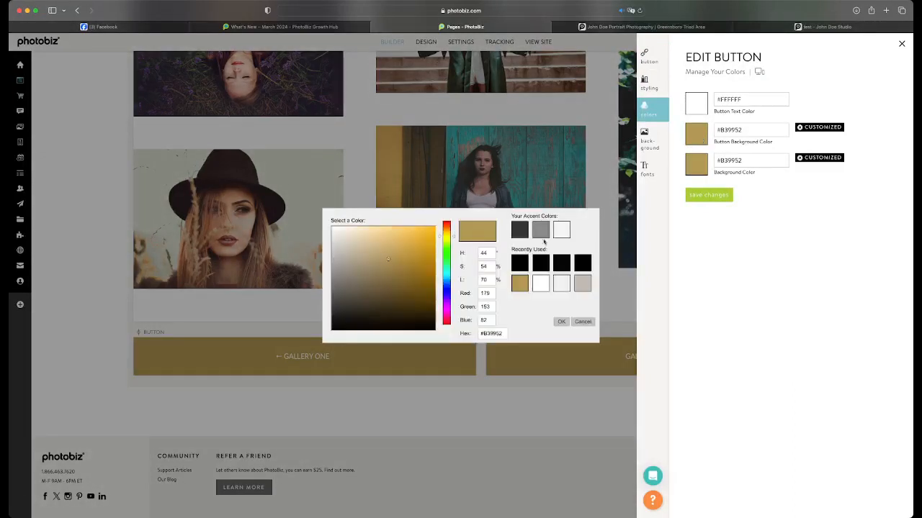
{"action": "left_click", "coordinate": [545, 271]}
{"action": "left_click", "coordinate": [694, 167]}
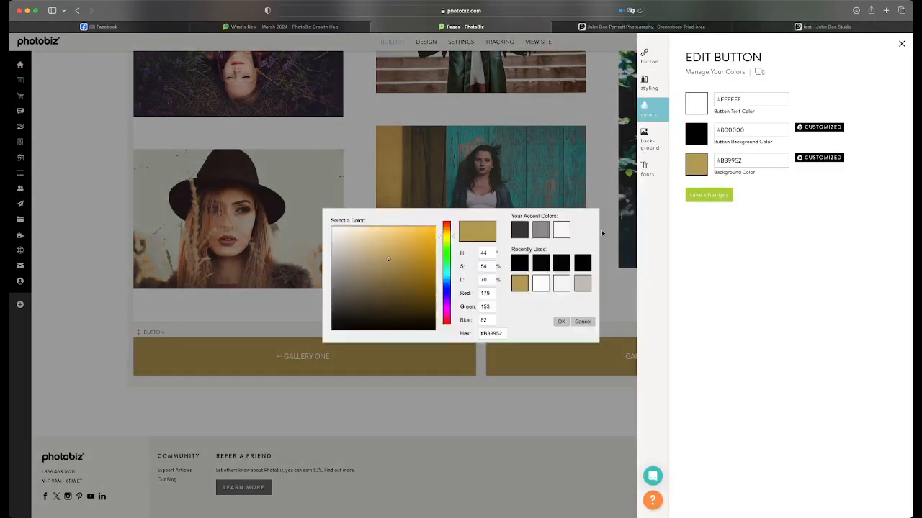
{"action": "left_click", "coordinate": [540, 272]}
{"action": "left_click", "coordinate": [704, 196]}
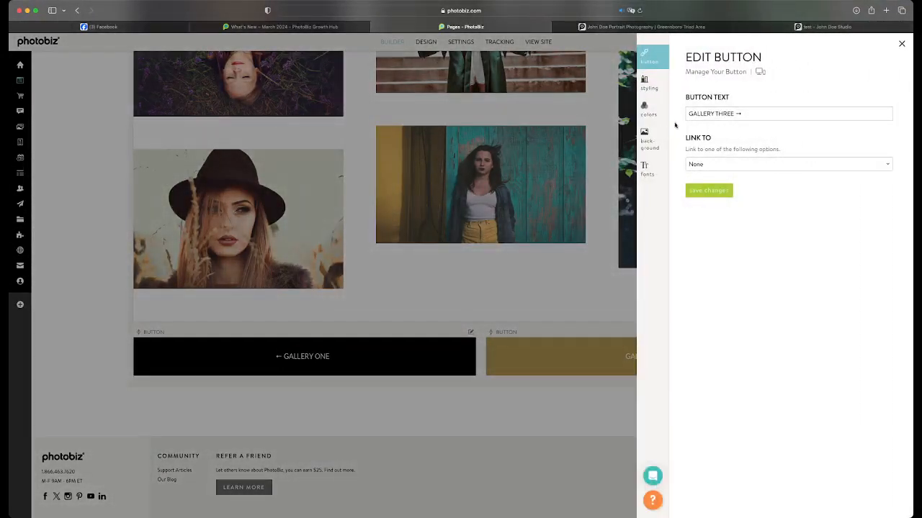
Give the Gallery Three button the same black #000000 button background and background colors, save, and close its editor
{"action": "left_click", "coordinate": [649, 117]}
{"action": "left_click", "coordinate": [695, 143]}
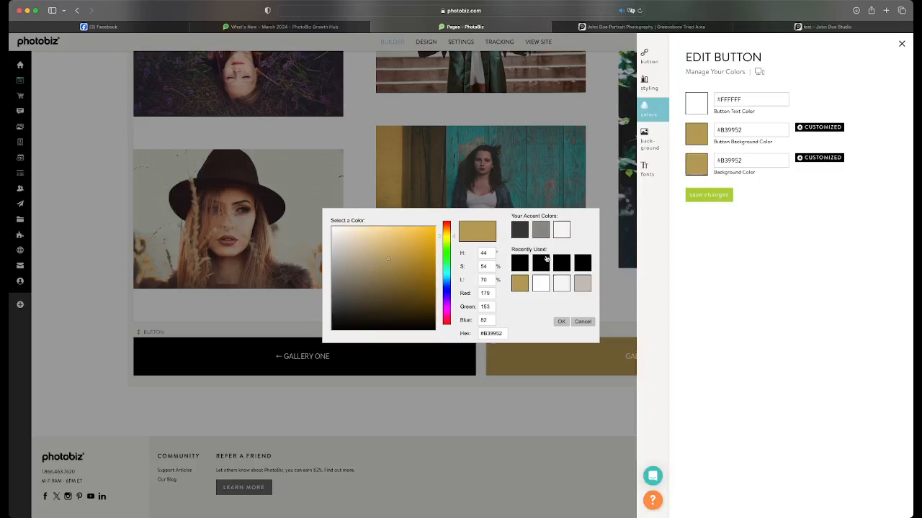
{"action": "left_click", "coordinate": [545, 261]}
{"action": "left_click", "coordinate": [697, 161]}
{"action": "left_click", "coordinate": [540, 262]}
{"action": "left_click", "coordinate": [707, 195]}
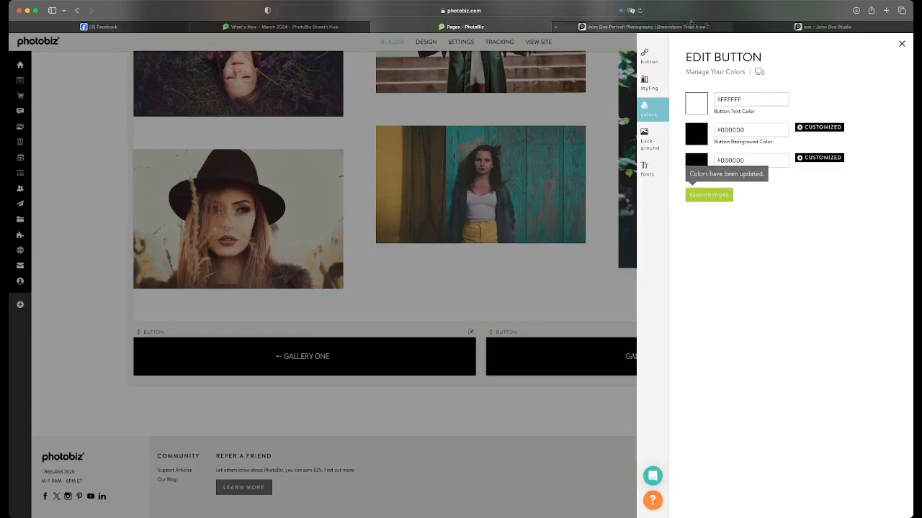
{"action": "left_click", "coordinate": [523, 245]}
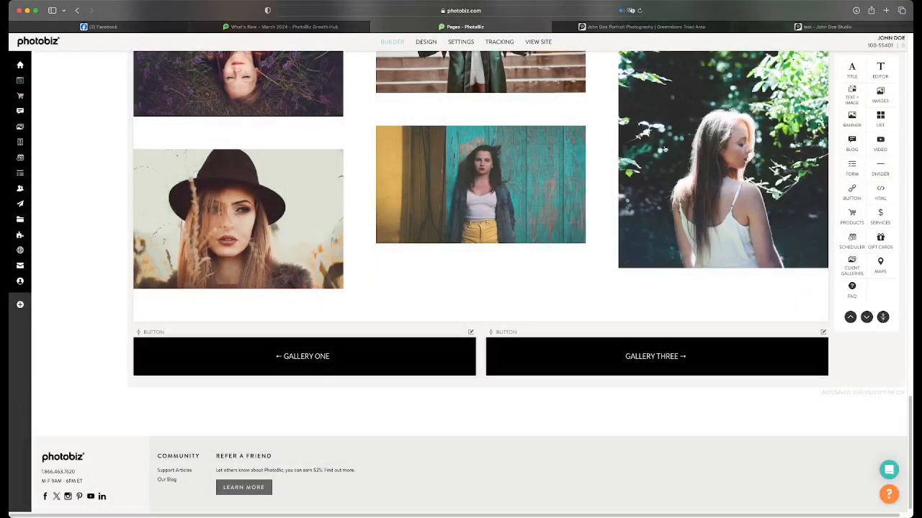
Reload the live test page and look over its image grid, banner and text blocks
{"action": "left_click", "coordinate": [774, 27]}
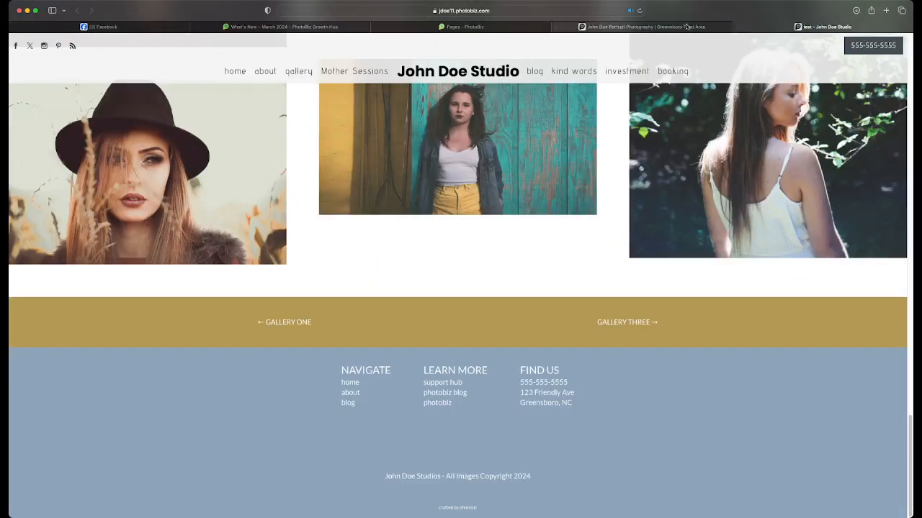
{"action": "left_click", "coordinate": [639, 10]}
{"action": "scroll", "coordinate": [670, 261], "scroll_direction": "up", "scroll_amount": 15}
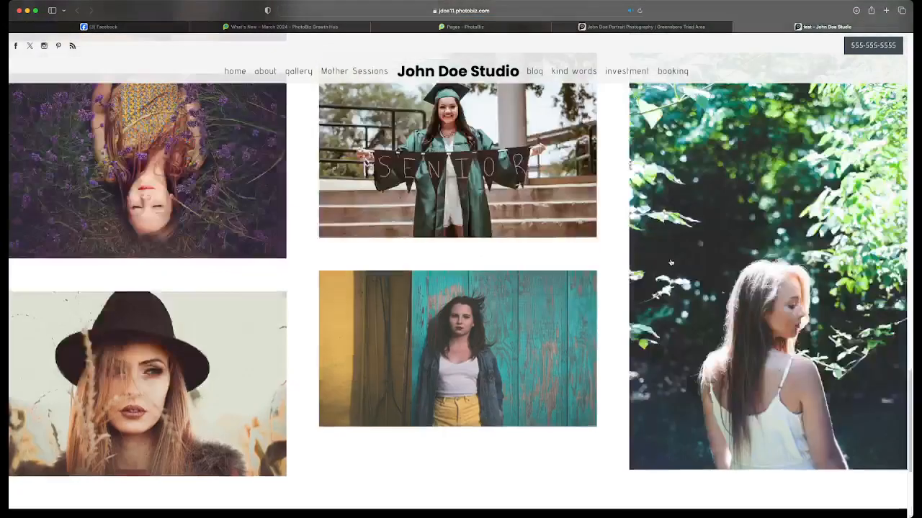
{"action": "scroll", "coordinate": [670, 263], "scroll_direction": "up", "scroll_amount": 3}
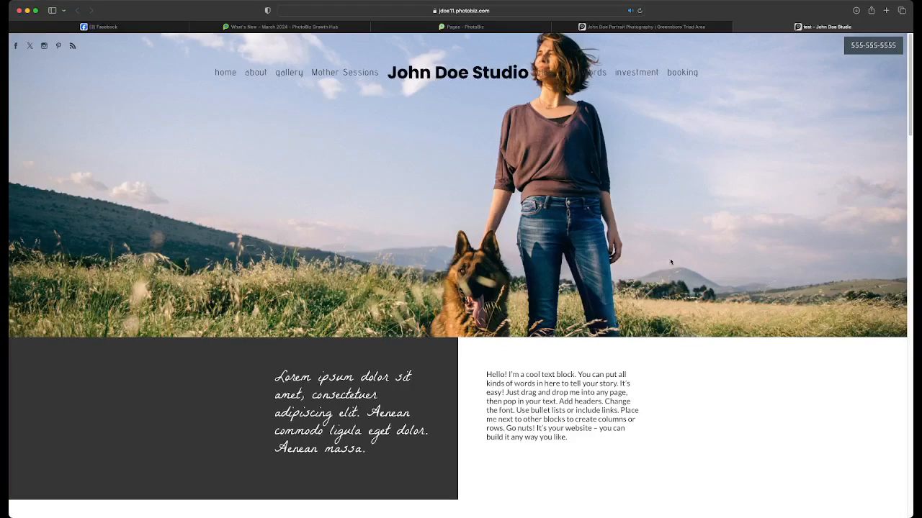
{"action": "scroll", "coordinate": [671, 262], "scroll_direction": "down", "scroll_amount": 5}
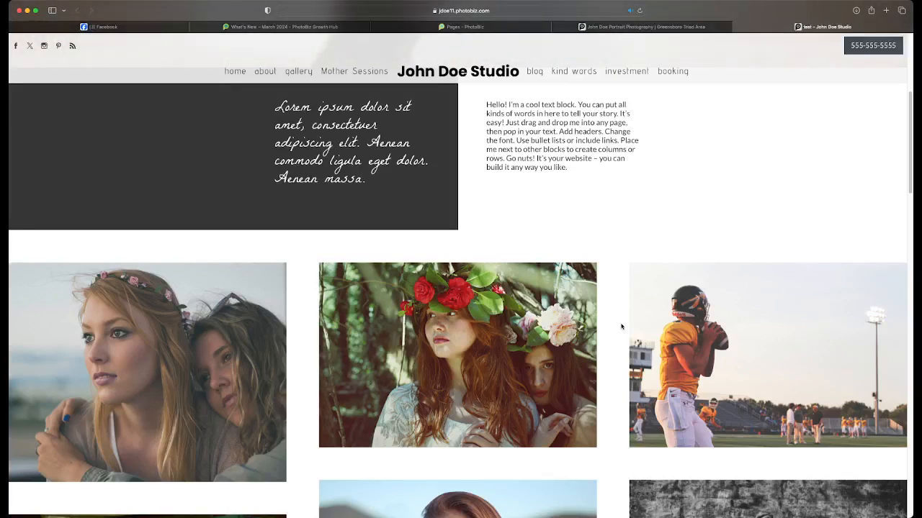
Return to the builder site and preview the Diane (Copy) template's design at phone, tablet and desktop sizes
{"action": "left_click", "coordinate": [487, 27]}
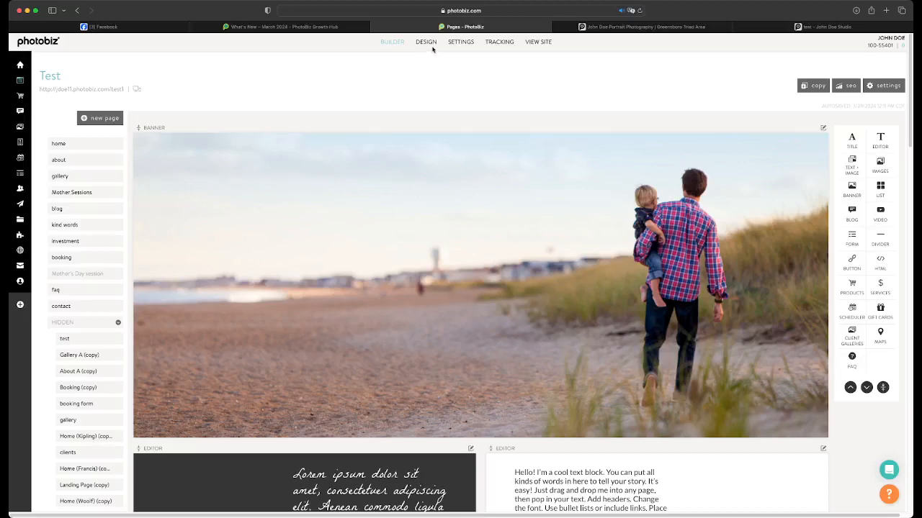
{"action": "left_click", "coordinate": [431, 45]}
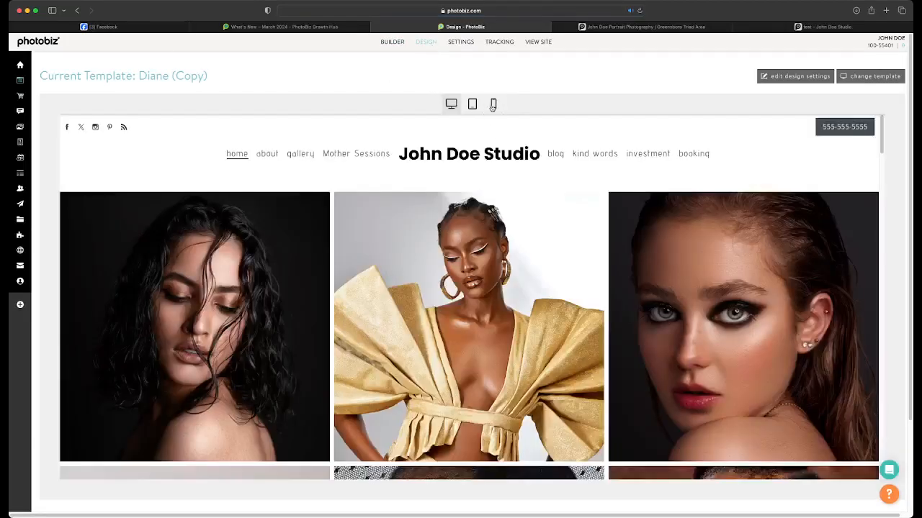
{"action": "left_click", "coordinate": [493, 105]}
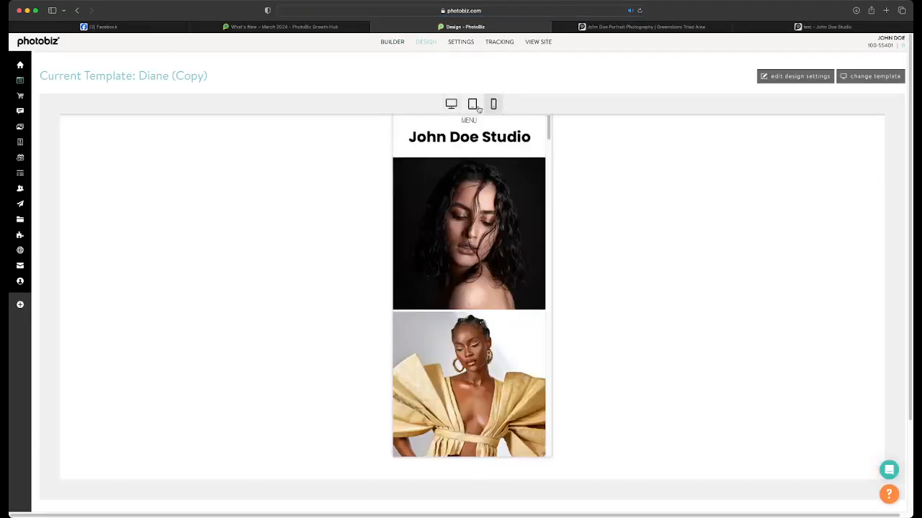
{"action": "left_click", "coordinate": [474, 106]}
{"action": "left_click", "coordinate": [448, 108]}
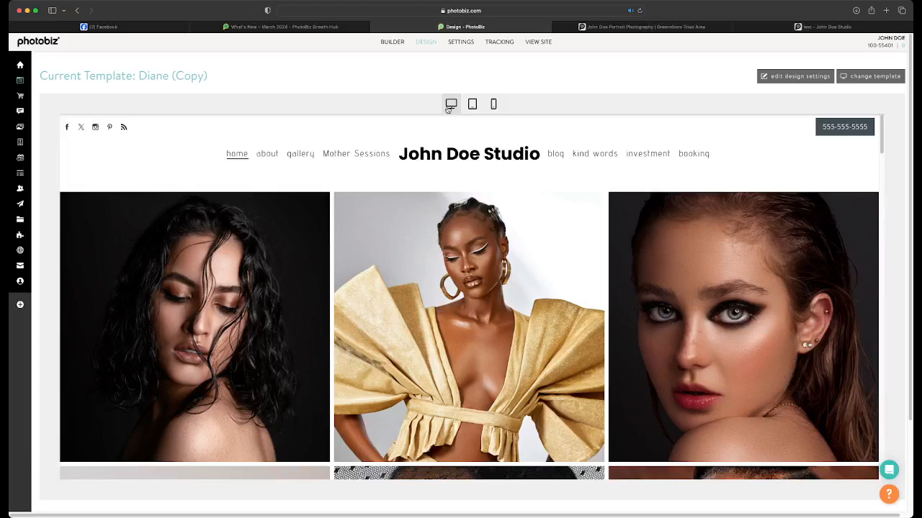
Go back to the page builder and look over the Home page's image blocks
{"action": "left_click", "coordinate": [395, 44]}
{"action": "scroll", "coordinate": [441, 281], "scroll_direction": "down", "scroll_amount": 20}
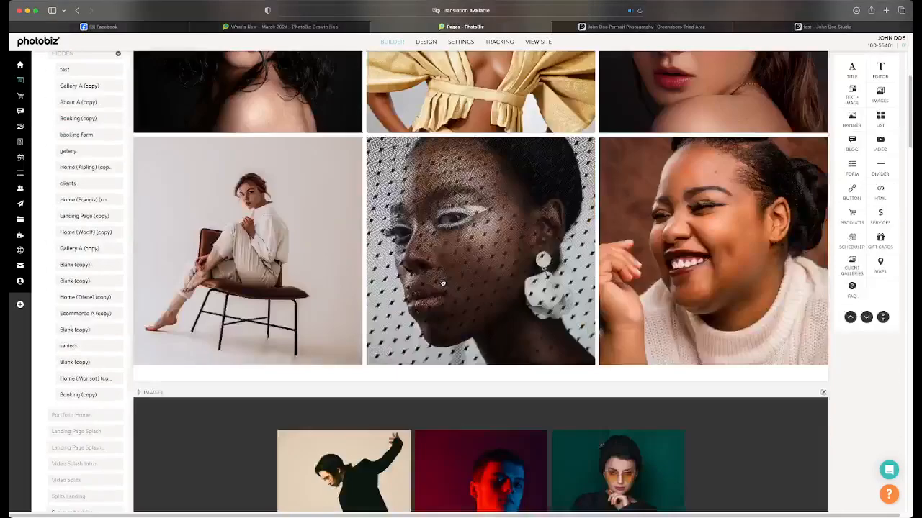
{"action": "scroll", "coordinate": [445, 285], "scroll_direction": "up", "scroll_amount": 20}
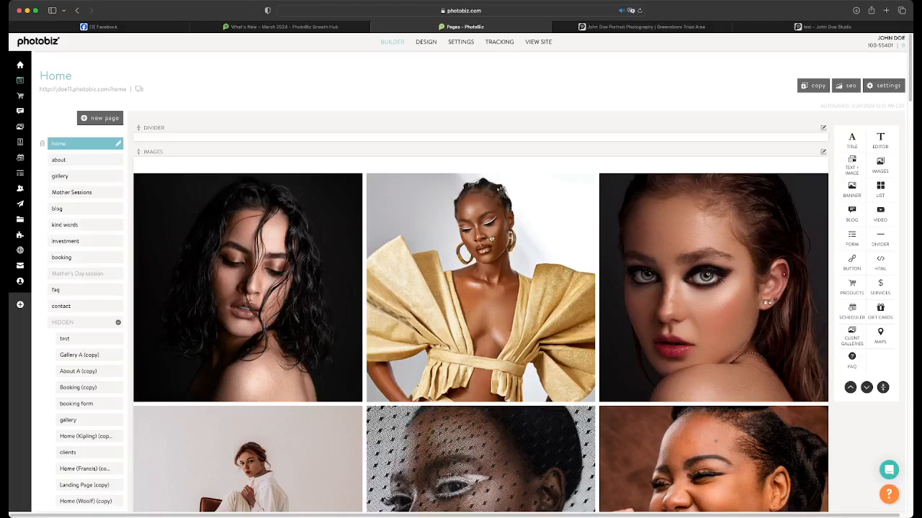
Reopen the template's design preview, compare the phone, tablet and desktop versions, and look through the desktop page content
{"action": "left_click", "coordinate": [426, 42]}
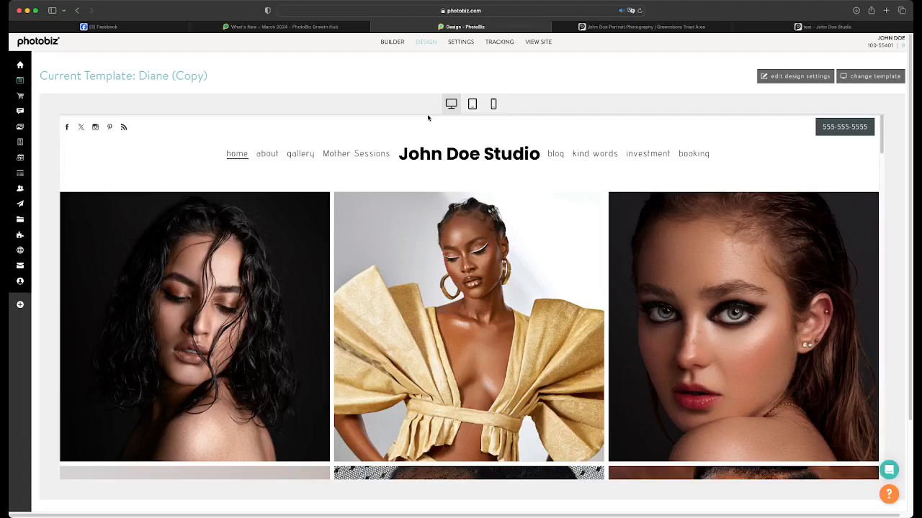
{"action": "left_click", "coordinate": [491, 106]}
{"action": "left_click", "coordinate": [472, 105]}
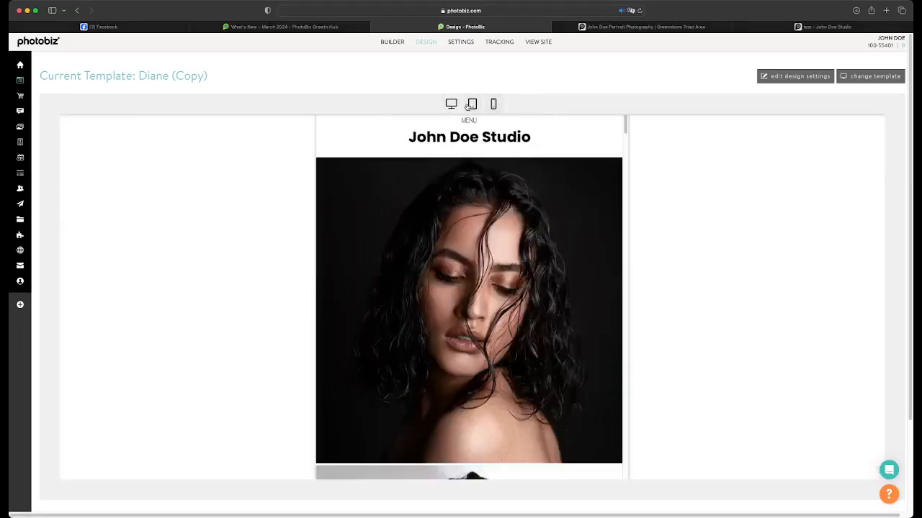
{"action": "left_click", "coordinate": [451, 104]}
{"action": "scroll", "coordinate": [430, 287], "scroll_direction": "down", "scroll_amount": 8}
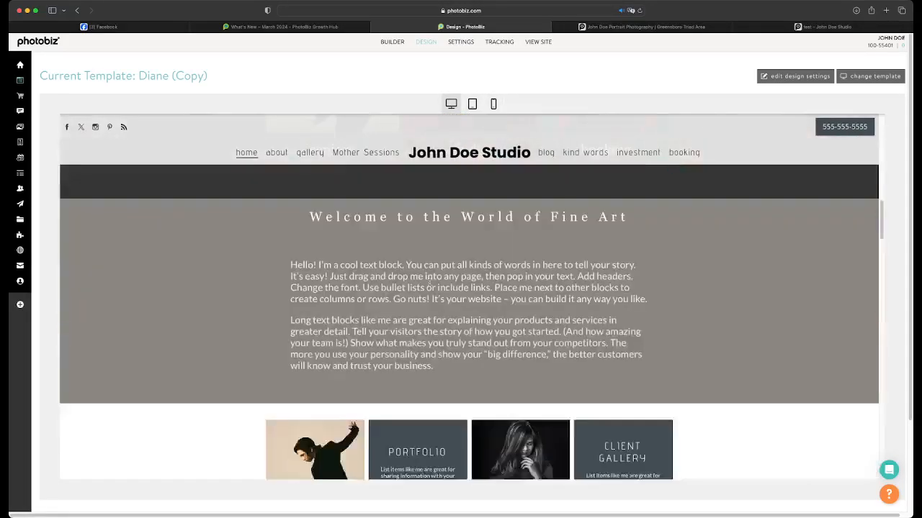
{"action": "scroll", "coordinate": [430, 287], "scroll_direction": "up", "scroll_amount": 5}
{"action": "scroll", "coordinate": [430, 286], "scroll_direction": "up", "scroll_amount": 3}
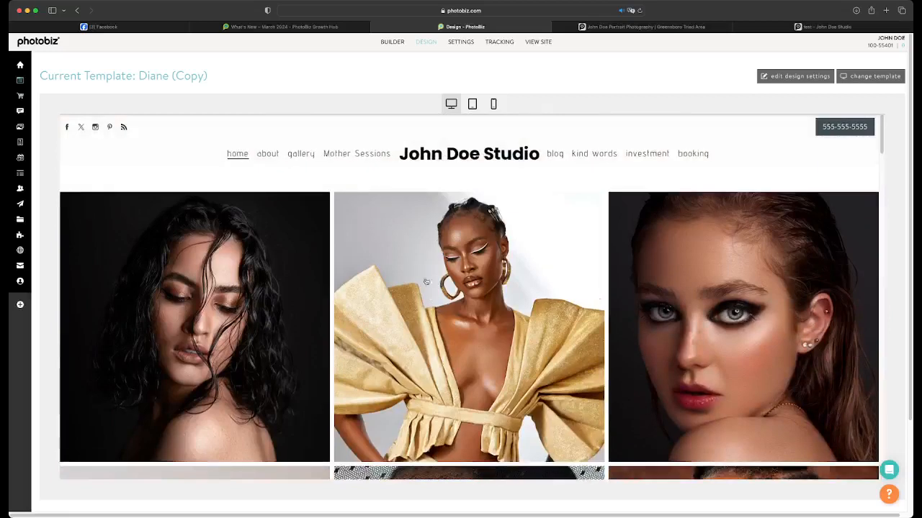
{"action": "left_click", "coordinate": [472, 104]}
{"action": "left_click", "coordinate": [492, 105]}
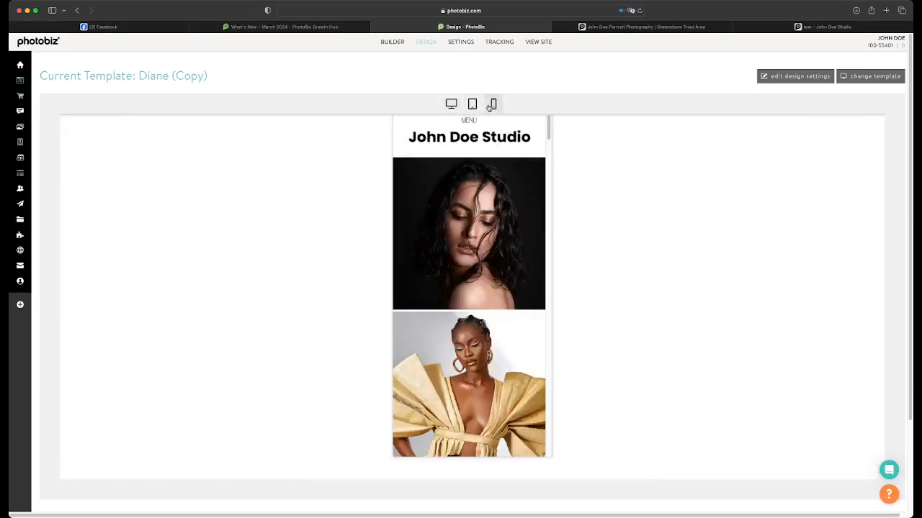
Open the template's design settings, review its site-wide colors and fonts, and close the settings
{"action": "left_click", "coordinate": [778, 77]}
{"action": "left_click", "coordinate": [657, 83]}
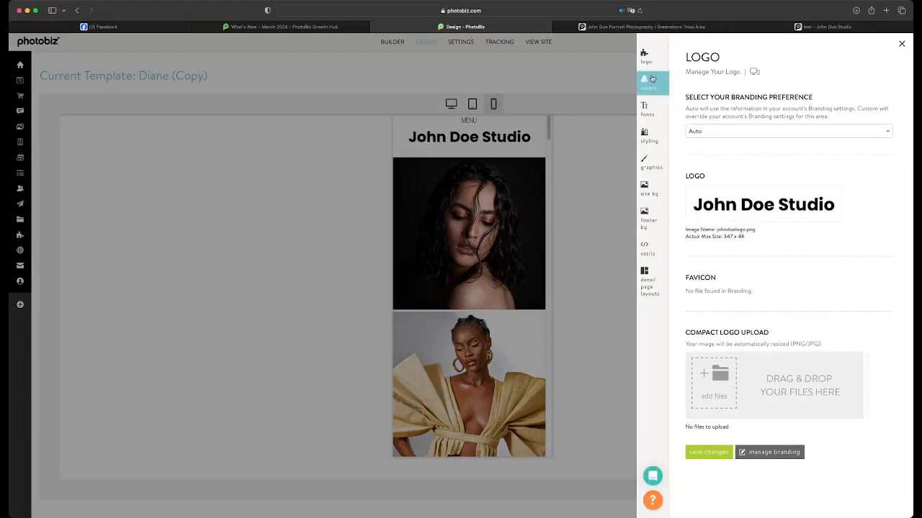
{"action": "scroll", "coordinate": [702, 315], "scroll_direction": "down", "scroll_amount": 5}
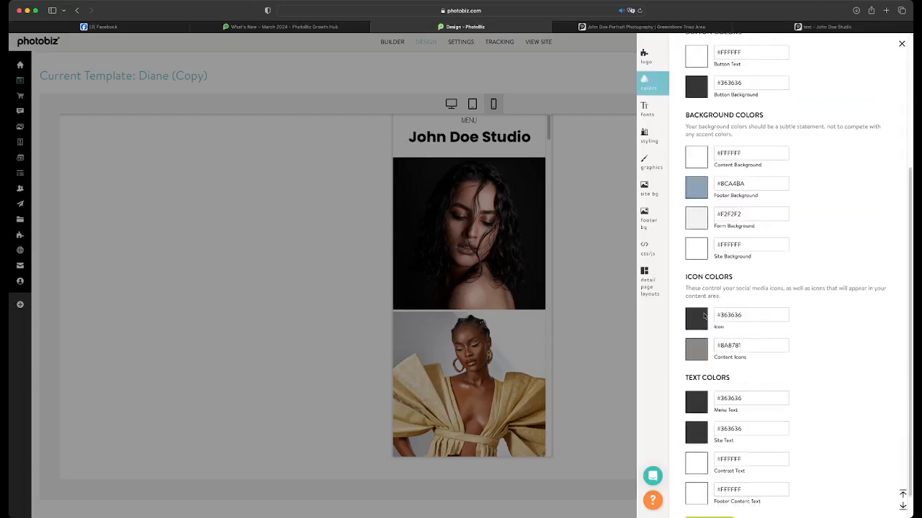
{"action": "scroll", "coordinate": [703, 315], "scroll_direction": "up", "scroll_amount": 5}
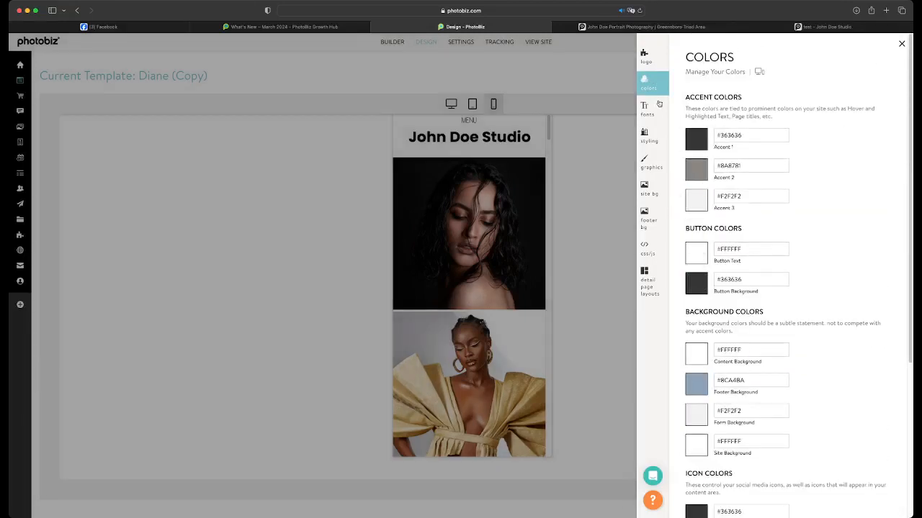
{"action": "left_click", "coordinate": [649, 108]}
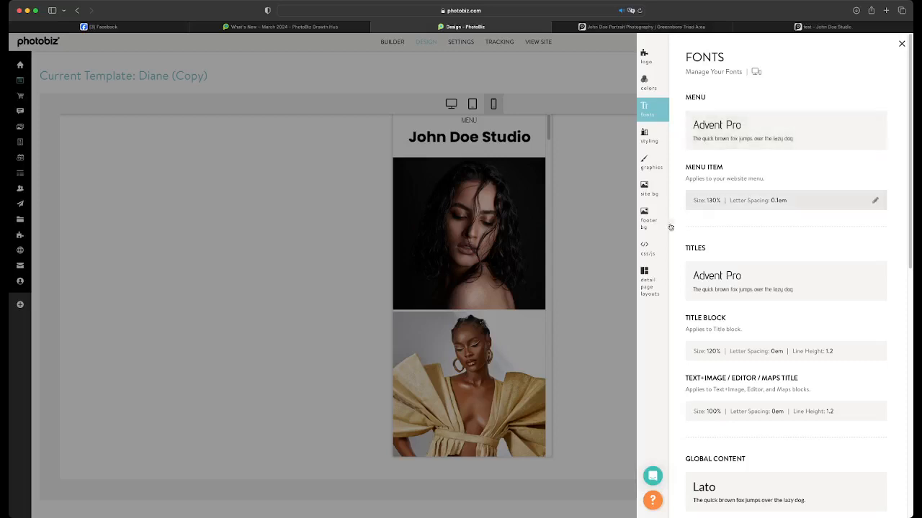
{"action": "left_click", "coordinate": [570, 231]}
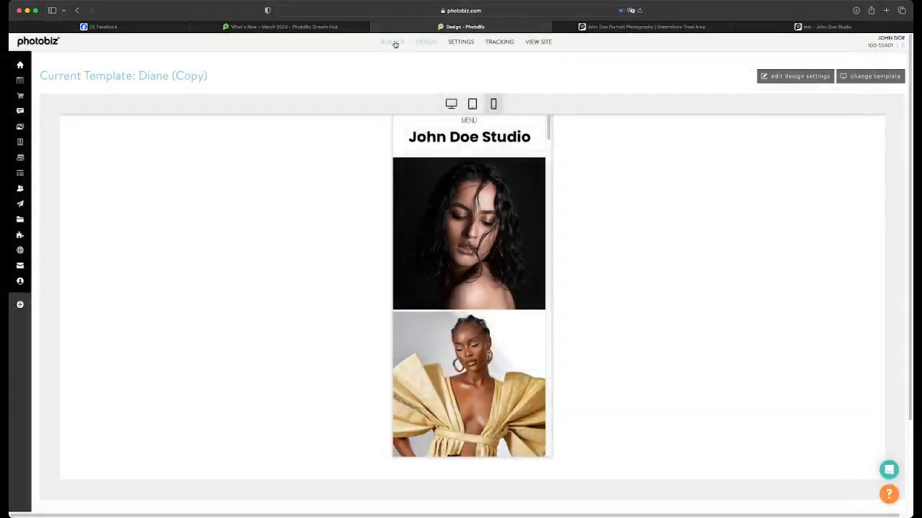
Return to the page builder and reset the customized button text color of the Home page's portfolio list block
{"action": "left_click", "coordinate": [393, 42]}
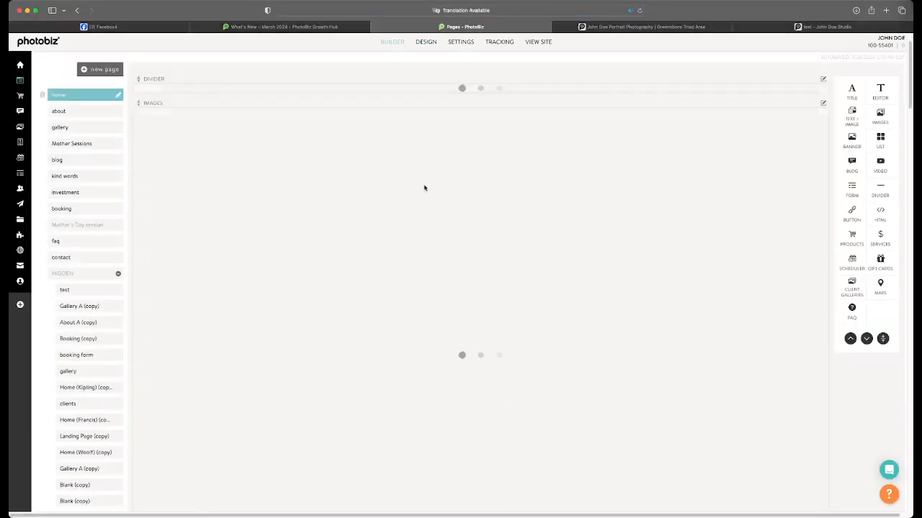
{"action": "scroll", "coordinate": [425, 189], "scroll_direction": "down", "scroll_amount": 10}
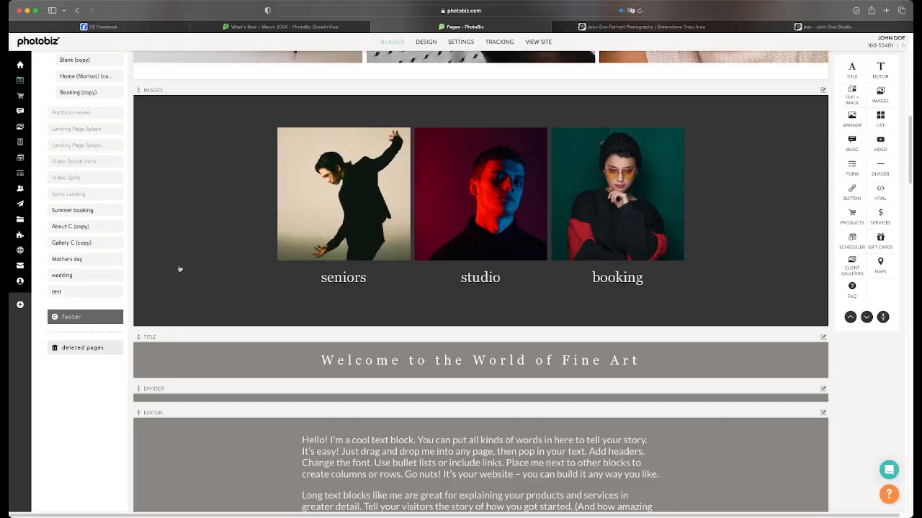
{"action": "scroll", "coordinate": [319, 296], "scroll_direction": "down", "scroll_amount": 12}
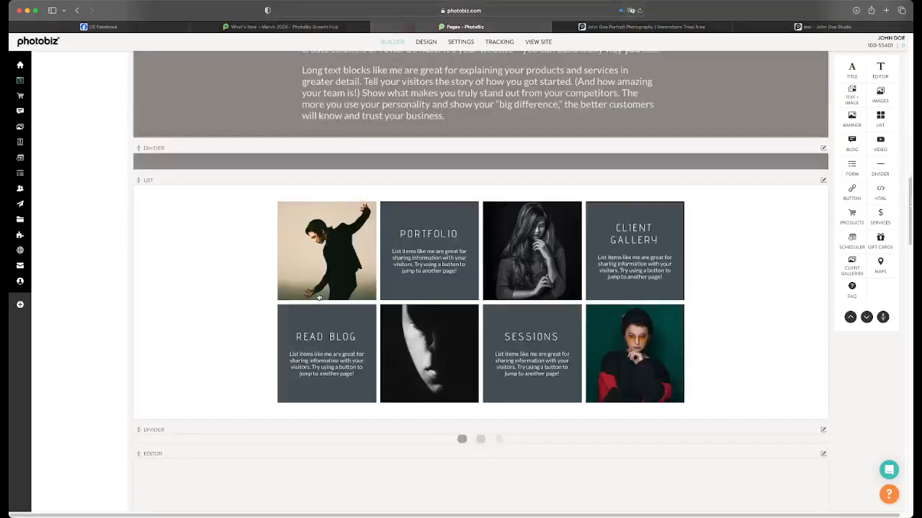
{"action": "scroll", "coordinate": [319, 297], "scroll_direction": "up", "scroll_amount": 4}
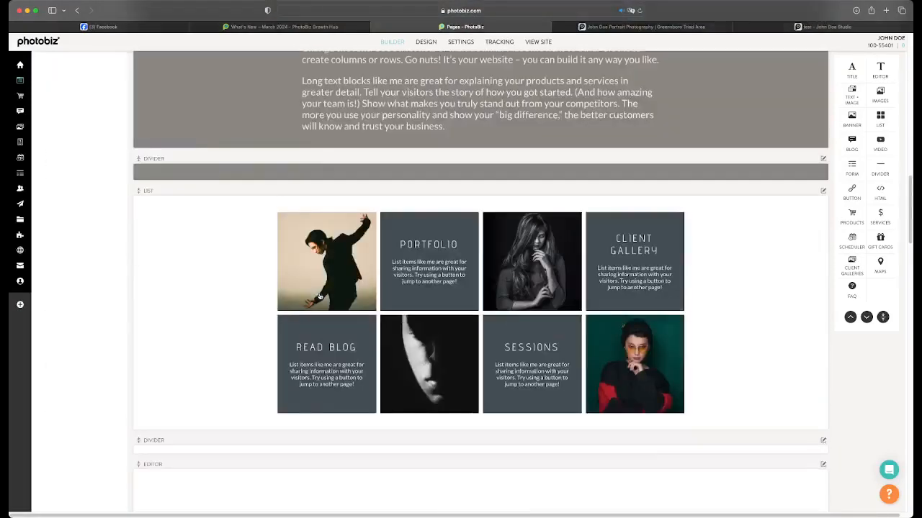
{"action": "left_click", "coordinate": [391, 257]}
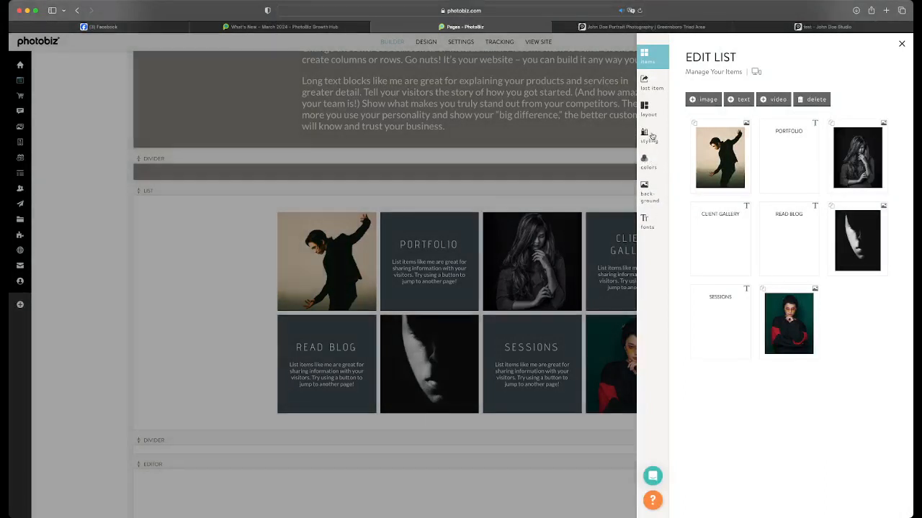
{"action": "left_click", "coordinate": [646, 163]}
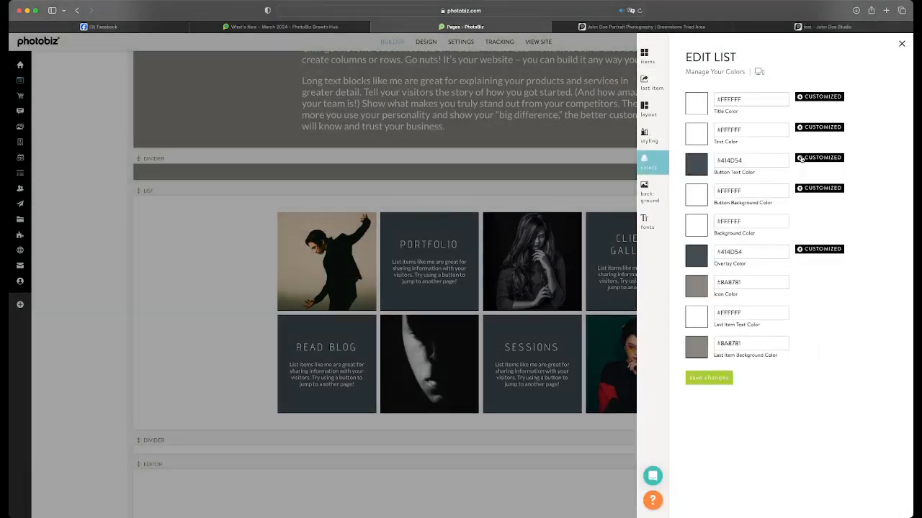
{"action": "left_click", "coordinate": [800, 157]}
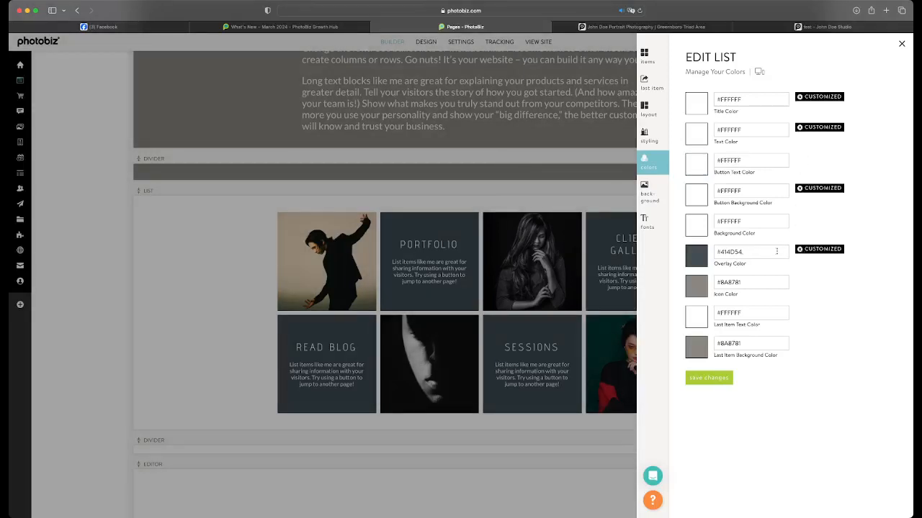
Set the list block's overlay color to black (#000000) and save the color changes
{"action": "left_click", "coordinate": [703, 257]}
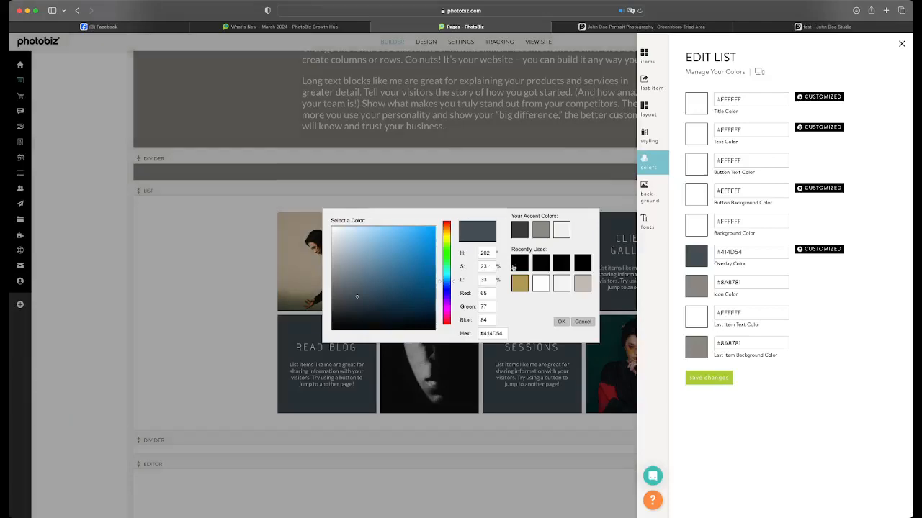
{"action": "left_click", "coordinate": [518, 266]}
{"action": "left_click", "coordinate": [702, 378]}
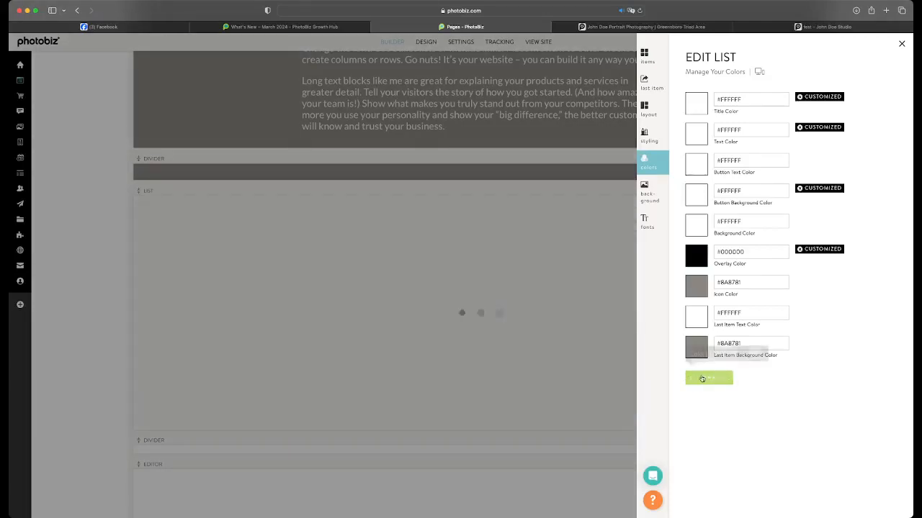
{"action": "left_click", "coordinate": [521, 308]}
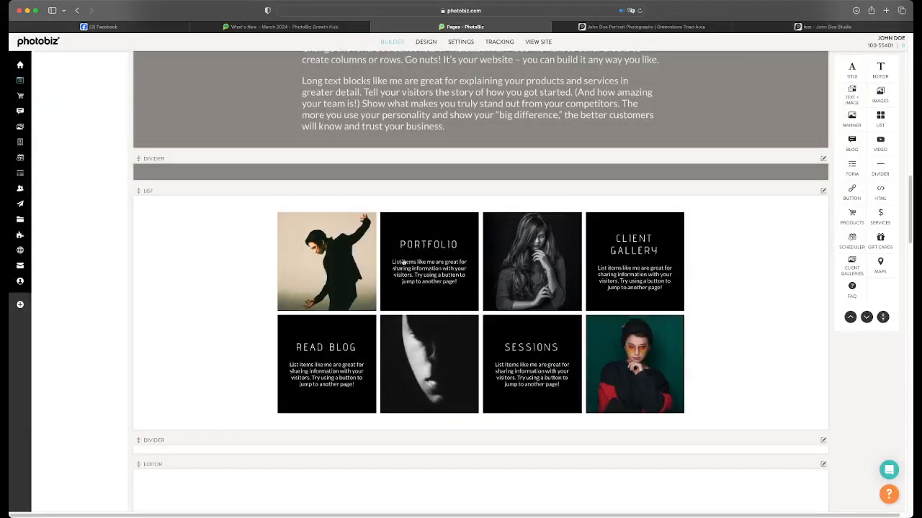
Swap the long-haired woman's photo and the shadowed face photo in the list block's item order
{"action": "left_click", "coordinate": [580, 365]}
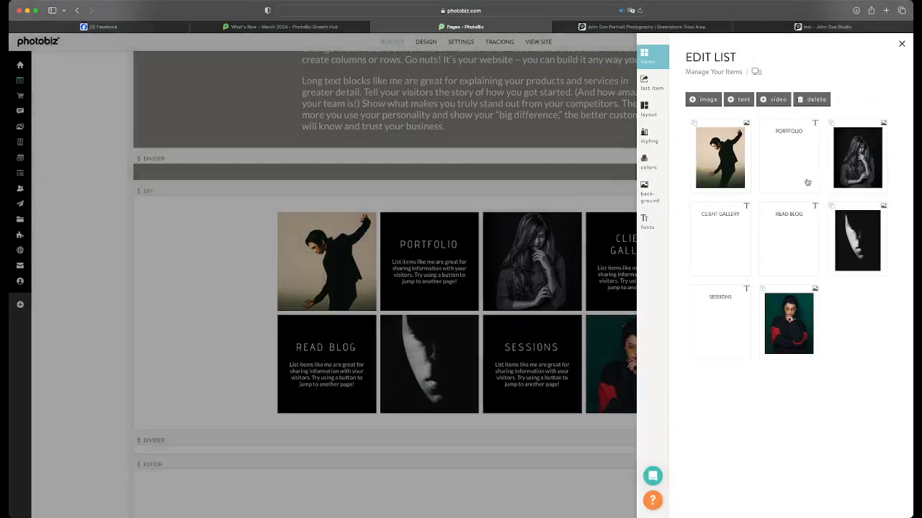
{"action": "left_click_drag", "start_coordinate": [839, 180], "coordinate": [828, 249]}
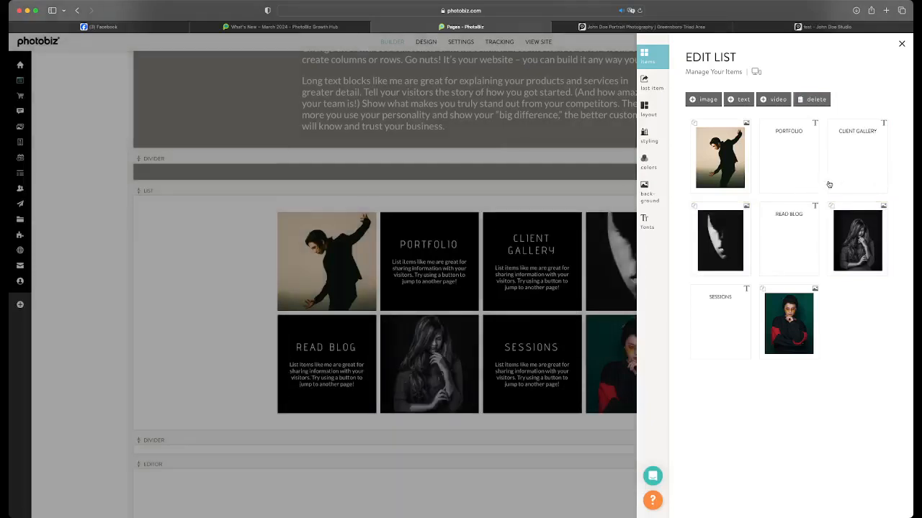
{"action": "left_click_drag", "start_coordinate": [739, 228], "coordinate": [799, 185]}
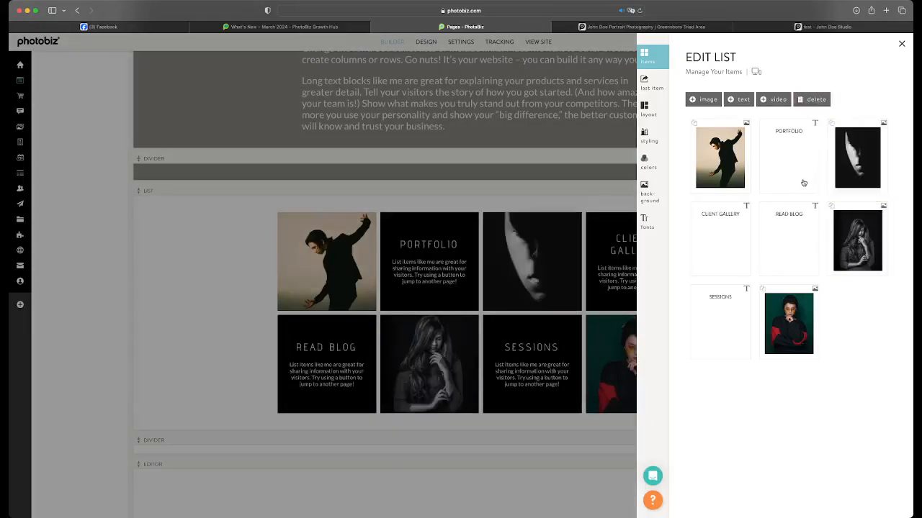
{"action": "left_click", "coordinate": [473, 405]}
Turn flushing on in the list block's styling and save the change
{"action": "scroll", "coordinate": [473, 406], "scroll_direction": "down", "scroll_amount": 3}
{"action": "scroll", "coordinate": [473, 406], "scroll_direction": "up", "scroll_amount": 4}
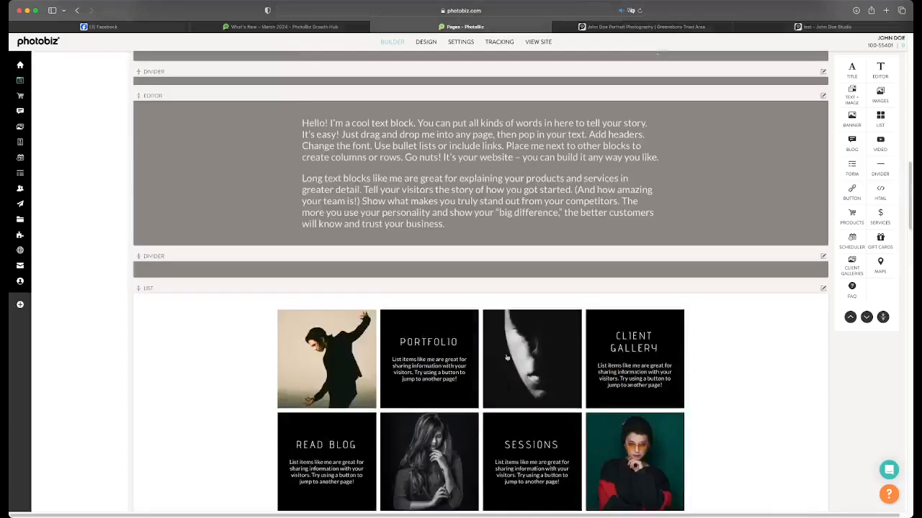
{"action": "scroll", "coordinate": [518, 408], "scroll_direction": "down", "scroll_amount": 2}
{"action": "left_click", "coordinate": [517, 292]}
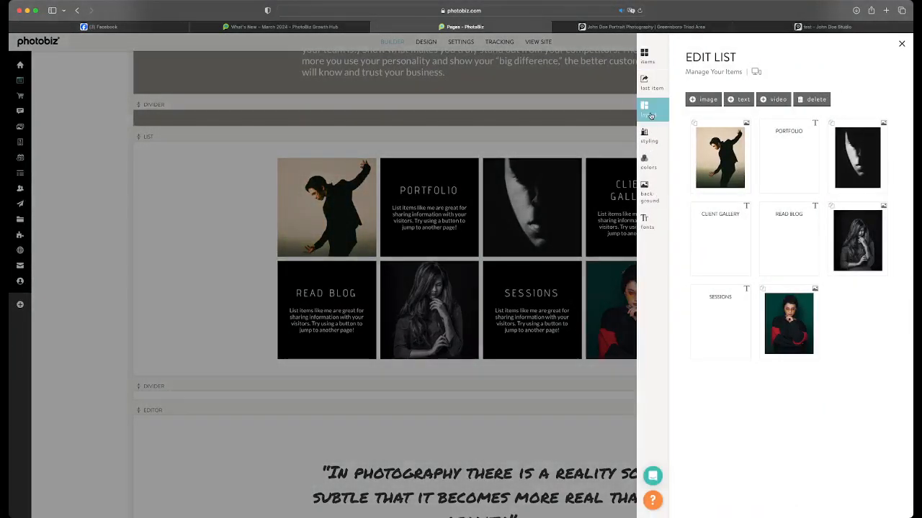
{"action": "left_click", "coordinate": [648, 111]}
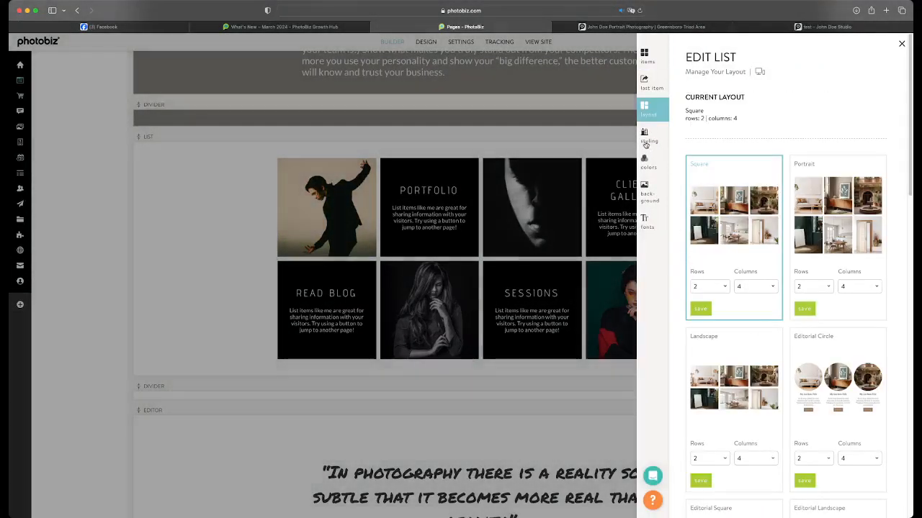
{"action": "left_click", "coordinate": [645, 136]}
{"action": "scroll", "coordinate": [706, 346], "scroll_direction": "down", "scroll_amount": 1}
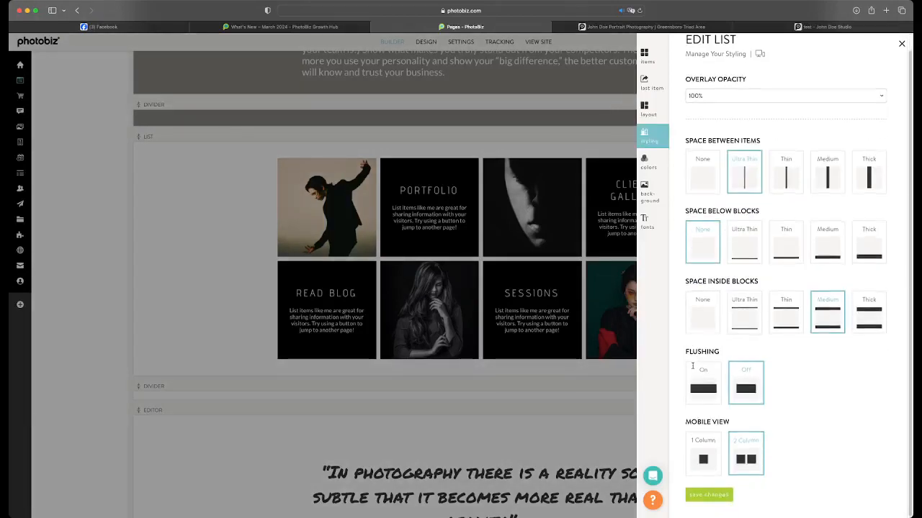
{"action": "left_click", "coordinate": [707, 376]}
{"action": "left_click", "coordinate": [697, 495]}
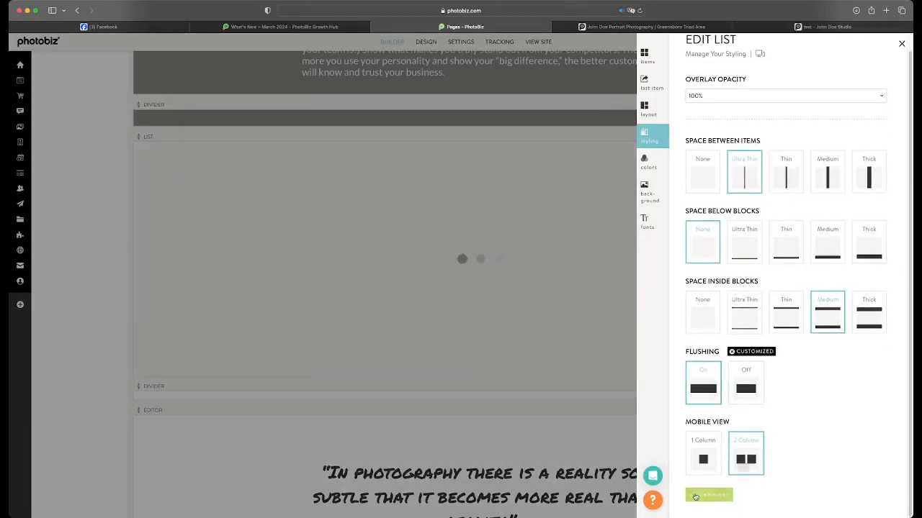
{"action": "left_click", "coordinate": [513, 321]}
Set the list block's button background color to black (#000000) and save the color changes
{"action": "scroll", "coordinate": [552, 380], "scroll_direction": "down", "scroll_amount": 3}
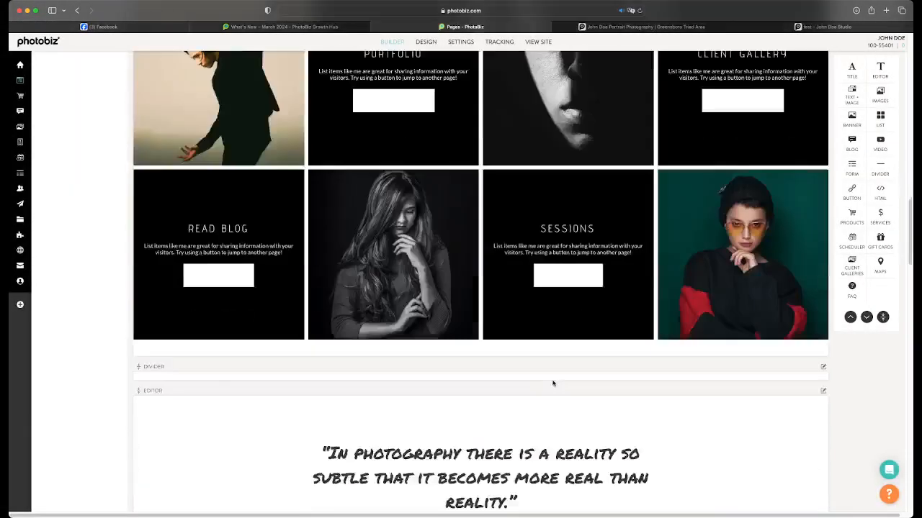
{"action": "scroll", "coordinate": [553, 382], "scroll_direction": "up", "scroll_amount": 5}
{"action": "scroll", "coordinate": [552, 383], "scroll_direction": "down", "scroll_amount": 2}
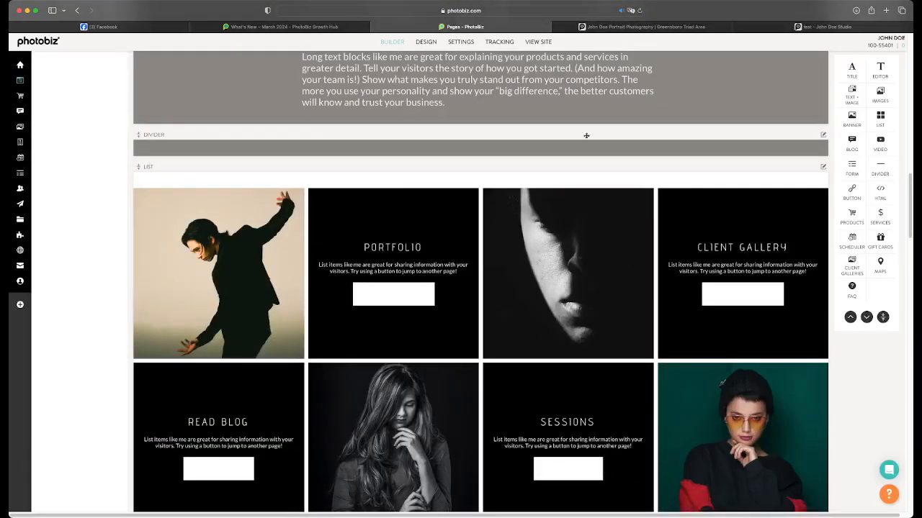
{"action": "left_click", "coordinate": [460, 249]}
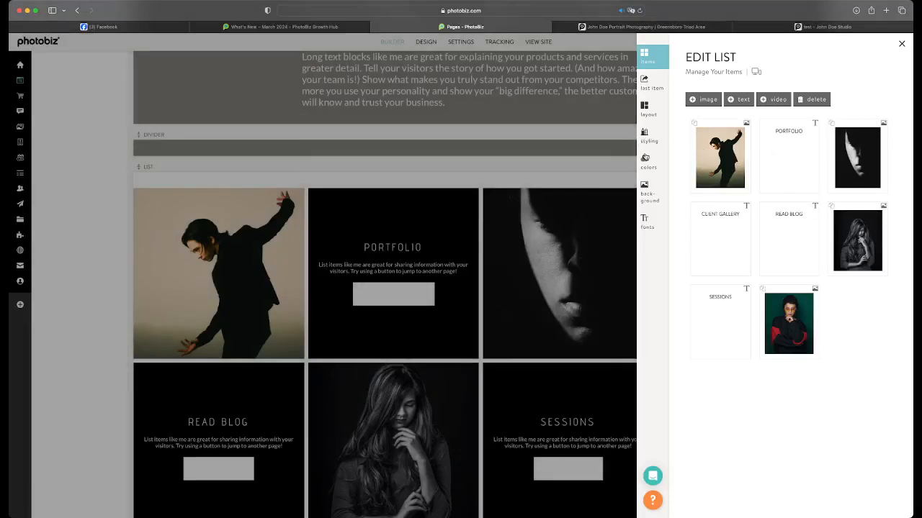
{"action": "left_click", "coordinate": [645, 160]}
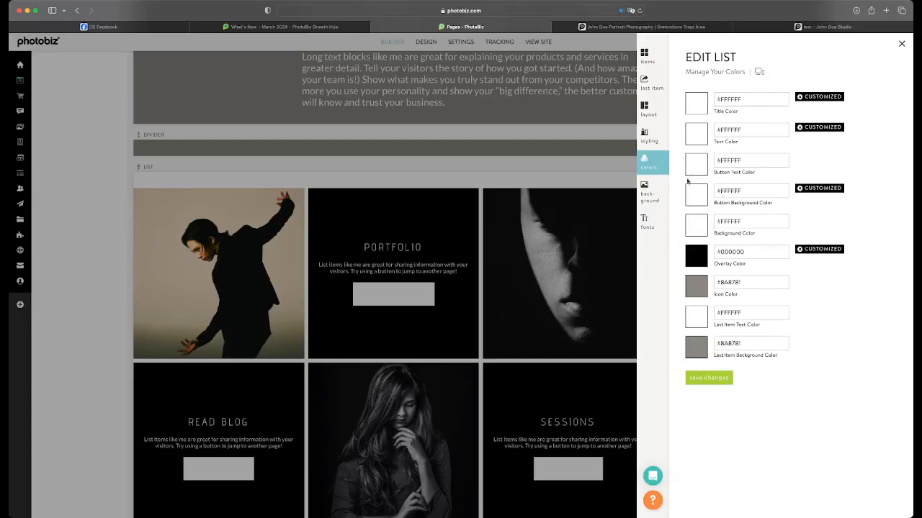
{"action": "left_click", "coordinate": [804, 190]}
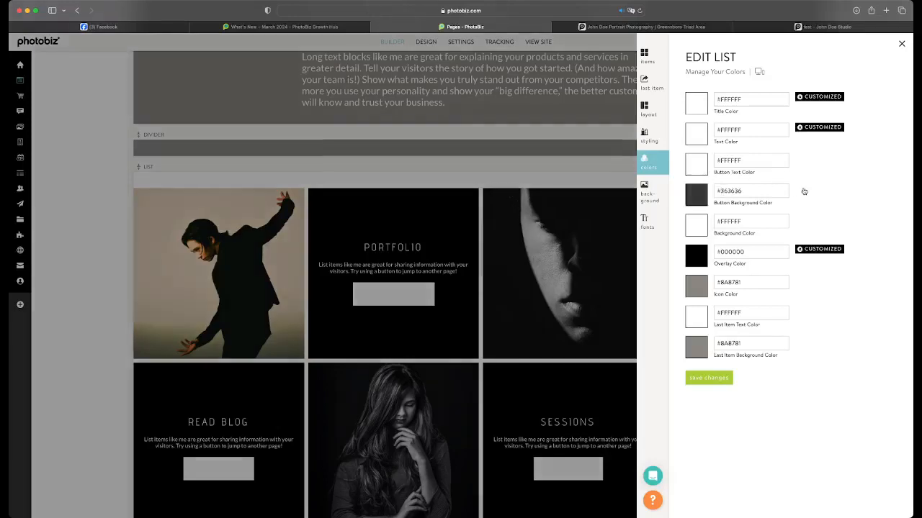
{"action": "left_click", "coordinate": [700, 197]}
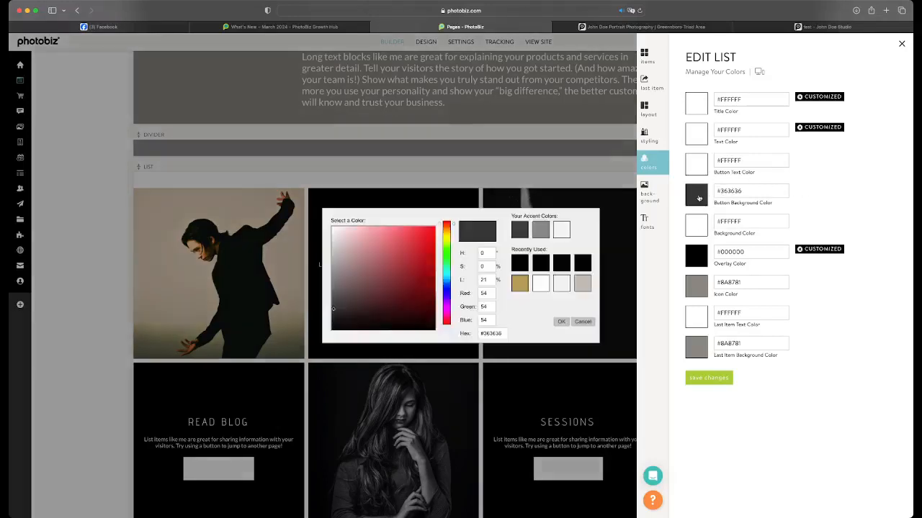
{"action": "left_click", "coordinate": [520, 264]}
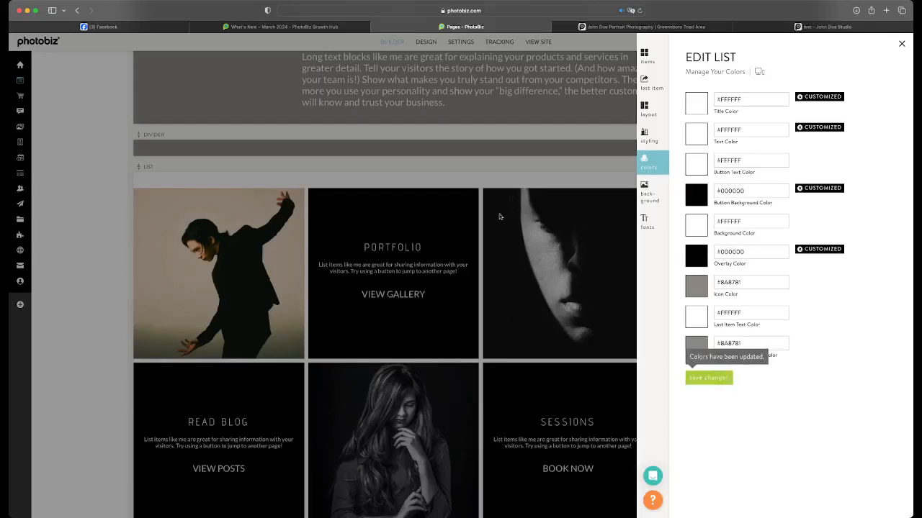
{"action": "left_click", "coordinate": [500, 229]}
Open the home page of the live John Doe Studio site and check the restyled list block
{"action": "scroll", "coordinate": [544, 291], "scroll_direction": "down", "scroll_amount": 3}
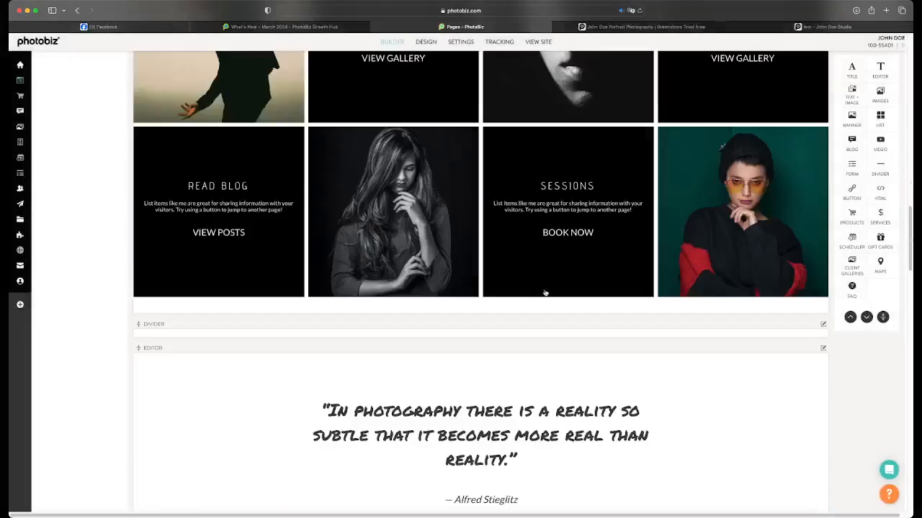
{"action": "scroll", "coordinate": [545, 293], "scroll_direction": "up", "scroll_amount": 2}
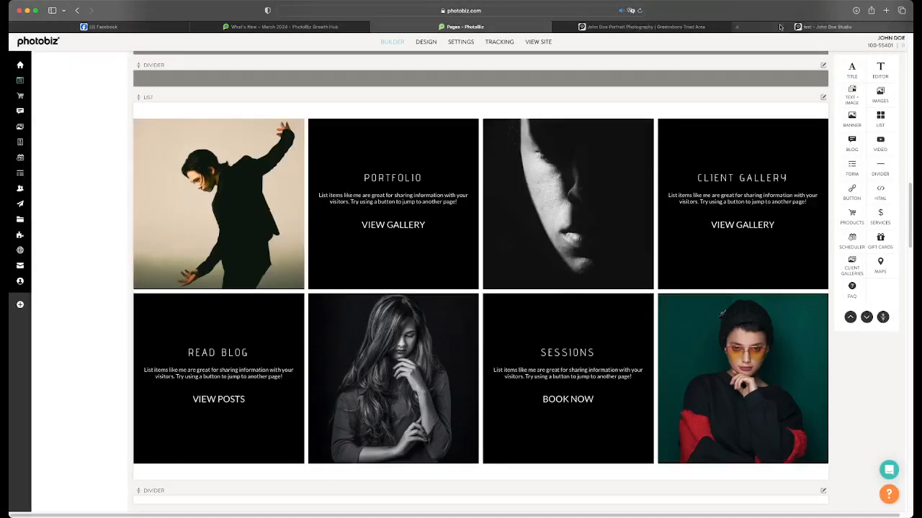
{"action": "left_click", "coordinate": [822, 27]}
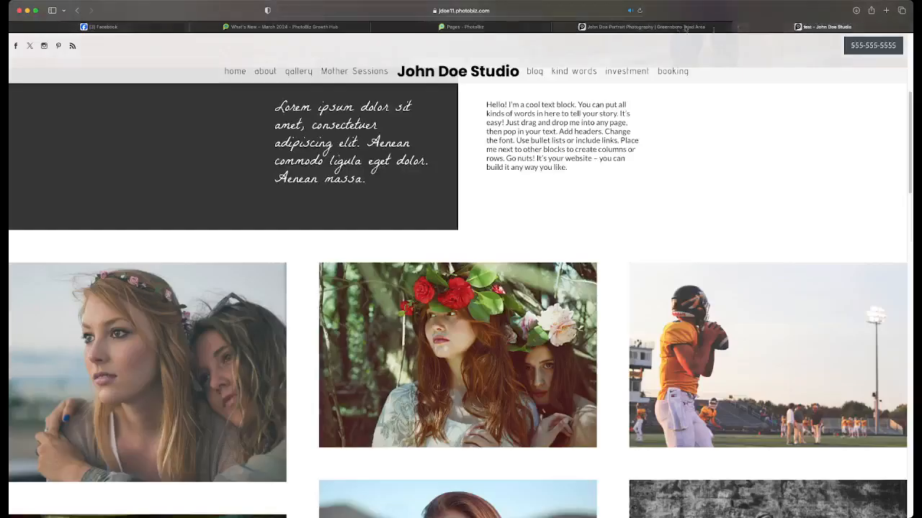
{"action": "left_click", "coordinate": [226, 72]}
{"action": "scroll", "coordinate": [351, 171], "scroll_direction": "down", "scroll_amount": 10}
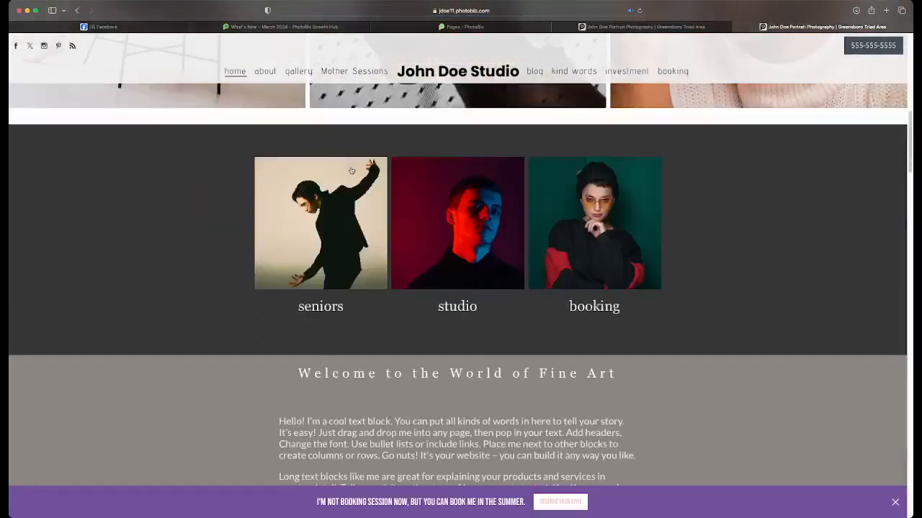
{"action": "scroll", "coordinate": [351, 171], "scroll_direction": "down", "scroll_amount": 8}
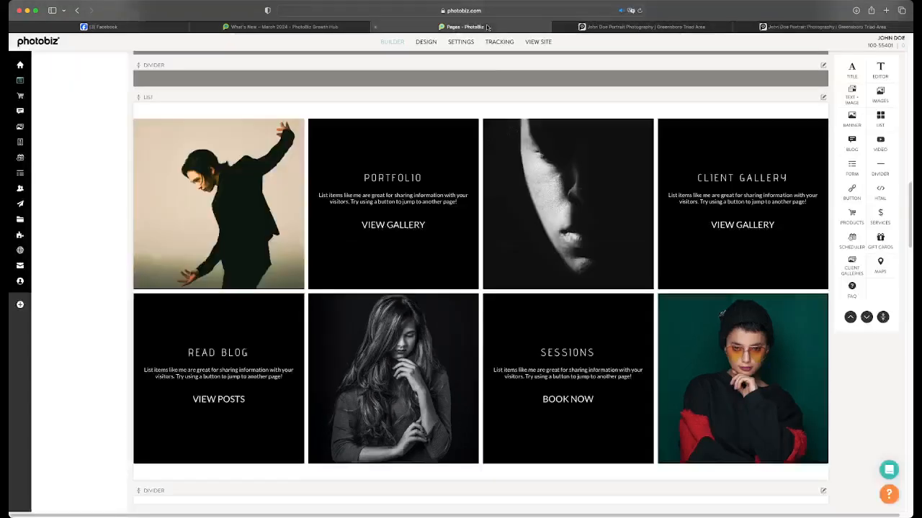
Return to the page builder and set the quote editor block's Heading H1 to 160% font size and line height 1, saving the changes
{"action": "left_click", "coordinate": [489, 26]}
{"action": "scroll", "coordinate": [521, 175], "scroll_direction": "down", "scroll_amount": 2}
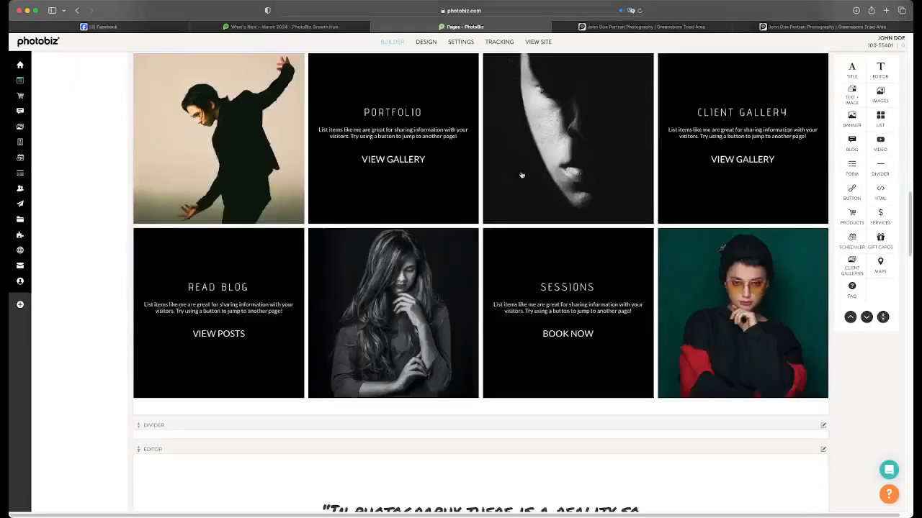
{"action": "scroll", "coordinate": [521, 175], "scroll_direction": "down", "scroll_amount": 5}
{"action": "left_click", "coordinate": [512, 240]}
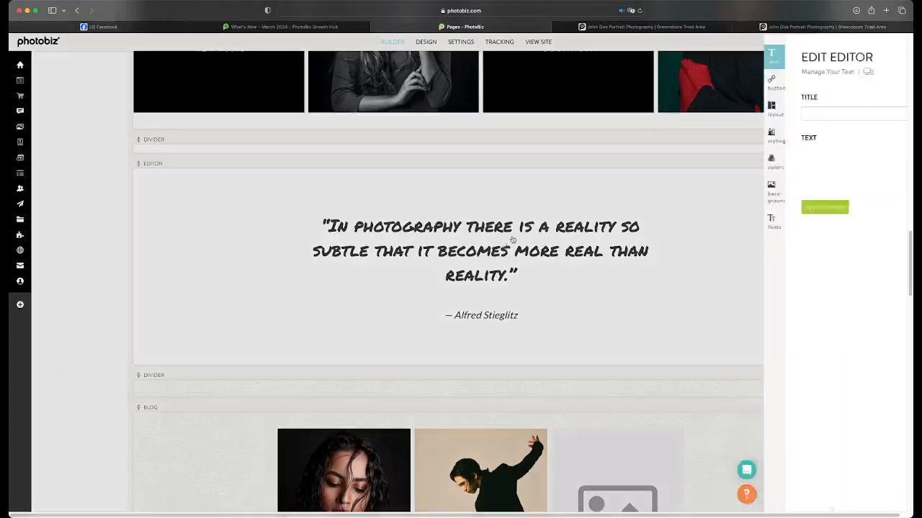
{"action": "left_click", "coordinate": [646, 219]}
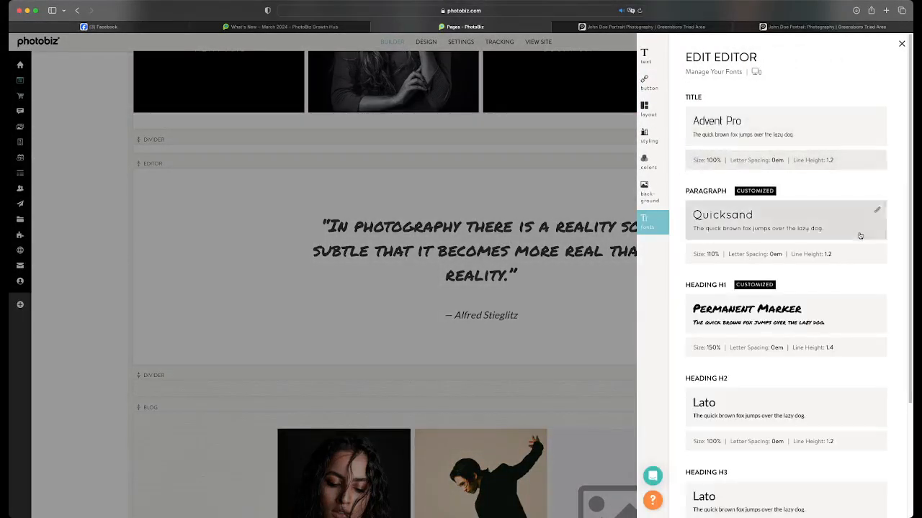
{"action": "scroll", "coordinate": [828, 317], "scroll_direction": "down", "scroll_amount": 1}
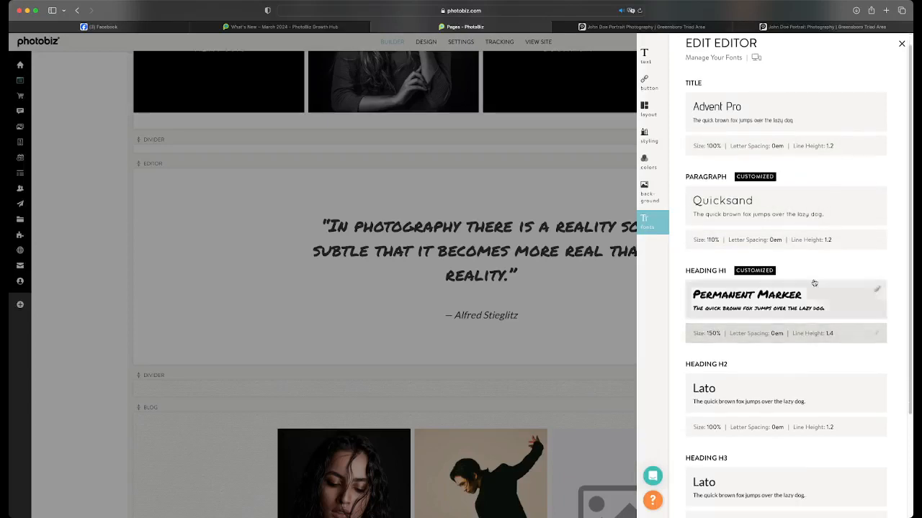
{"action": "left_click", "coordinate": [873, 333]}
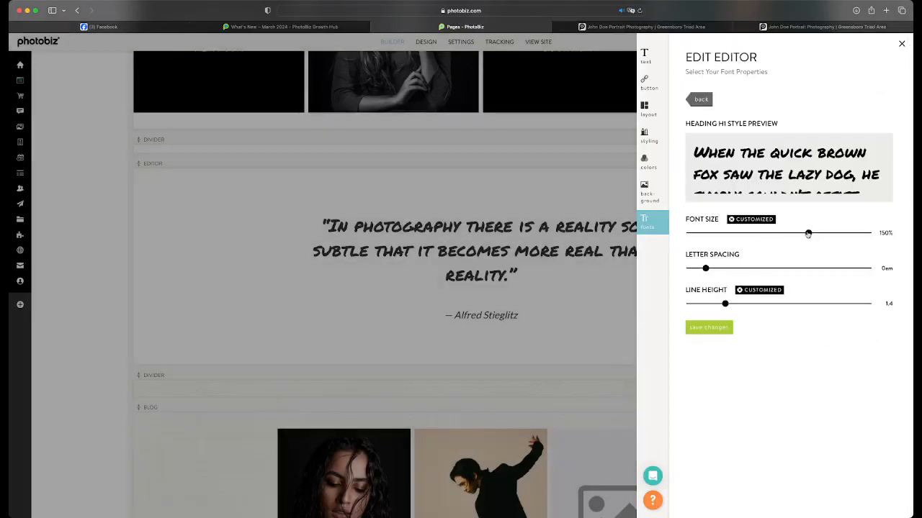
{"action": "mouse_move", "coordinate": [807, 232]}
{"action": "left_mouse_down"}
{"action": "mouse_move", "coordinate": [832, 233]}
{"action": "mouse_move", "coordinate": [747, 232]}
{"action": "mouse_move", "coordinate": [883, 241]}
{"action": "mouse_move", "coordinate": [820, 234]}
{"action": "left_mouse_up"}
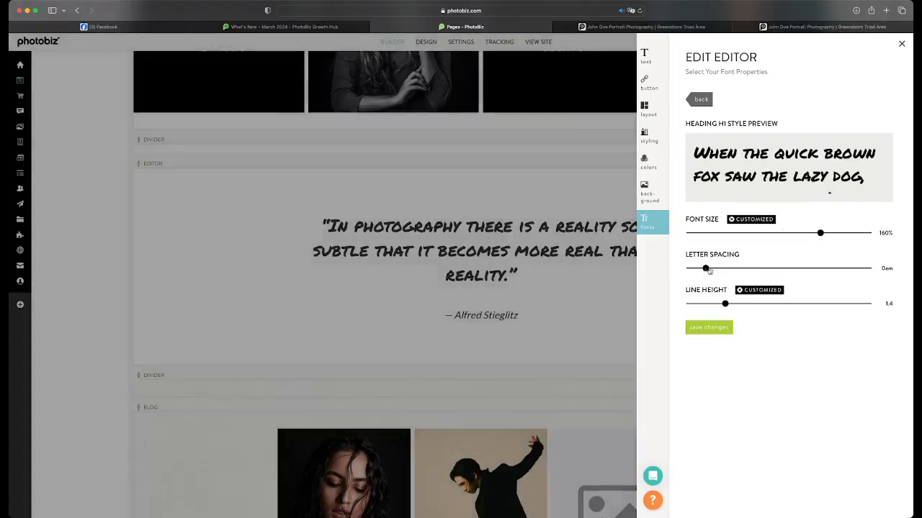
{"action": "mouse_move", "coordinate": [708, 270]}
{"action": "left_mouse_down"}
{"action": "mouse_move", "coordinate": [721, 269]}
{"action": "mouse_move", "coordinate": [678, 268]}
{"action": "mouse_move", "coordinate": [705, 268]}
{"action": "left_mouse_up"}
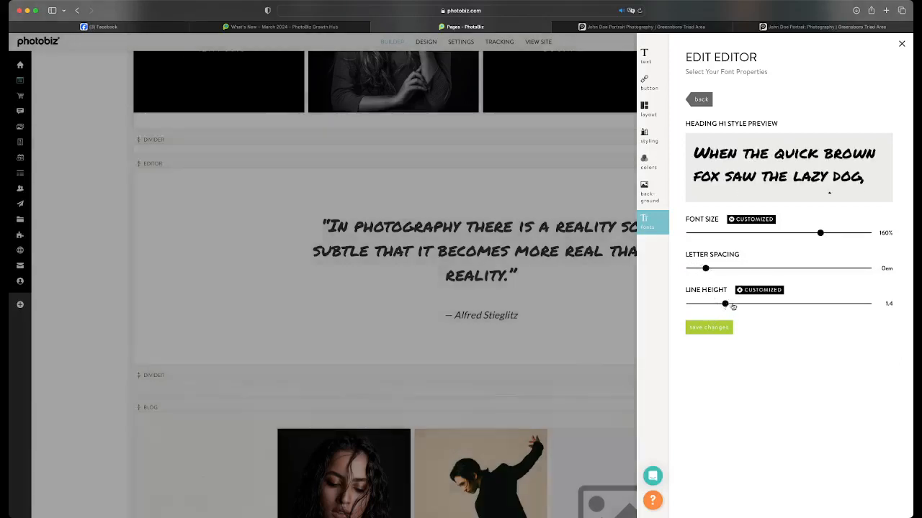
{"action": "left_click_drag", "start_coordinate": [733, 307], "coordinate": [689, 304]}
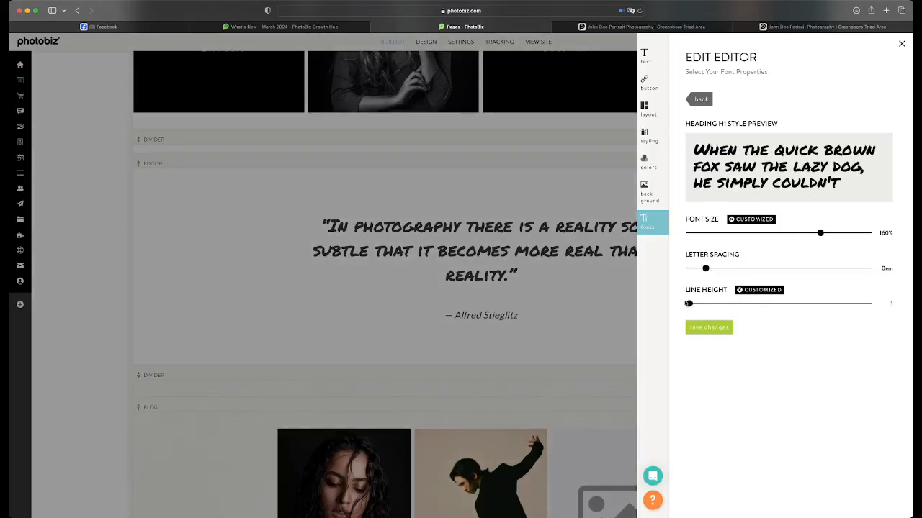
{"action": "left_click", "coordinate": [699, 329]}
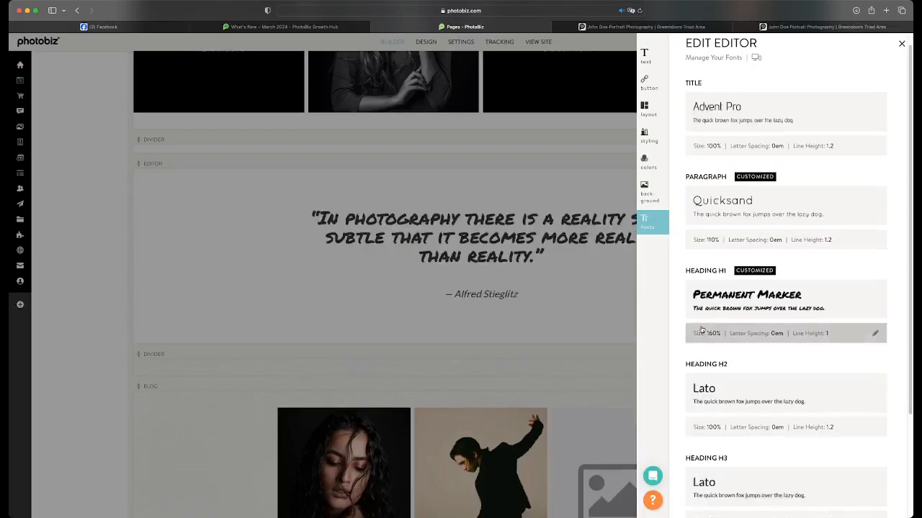
{"action": "left_click", "coordinate": [532, 257]}
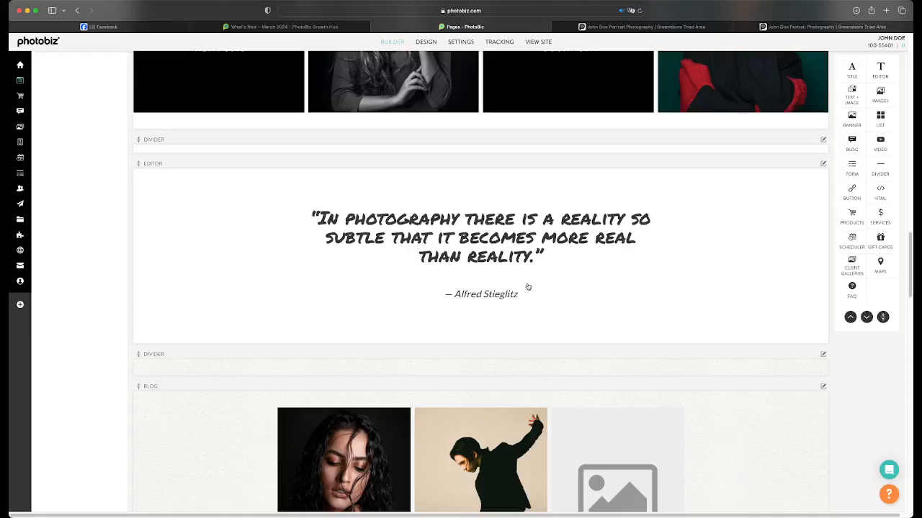
Set the divider between the quote and blog blocks to No Background and save the change
{"action": "scroll", "coordinate": [527, 286], "scroll_direction": "down", "scroll_amount": 4}
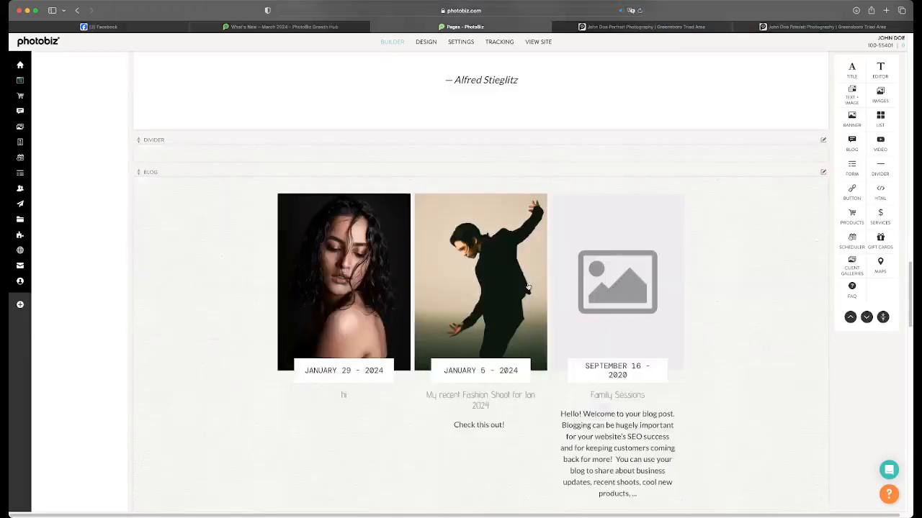
{"action": "scroll", "coordinate": [552, 264], "scroll_direction": "up", "scroll_amount": 3}
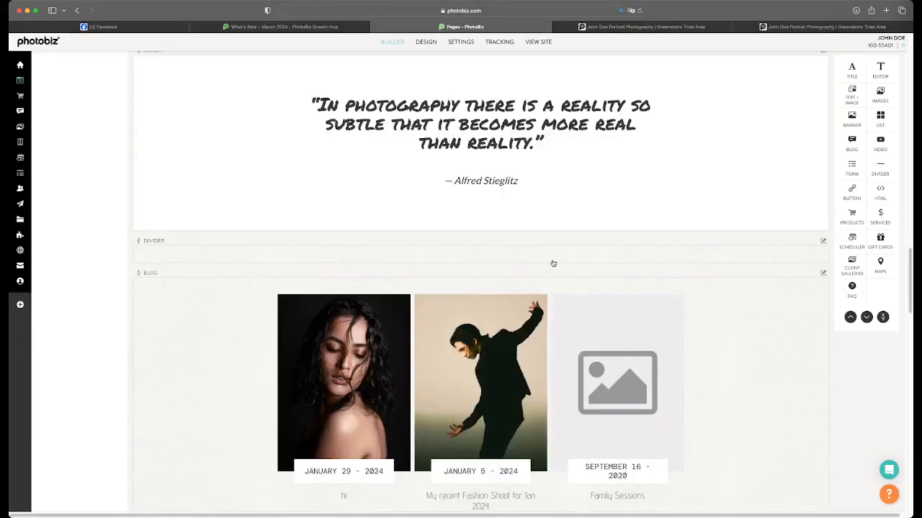
{"action": "left_click", "coordinate": [552, 263]}
{"action": "left_click", "coordinate": [648, 113]}
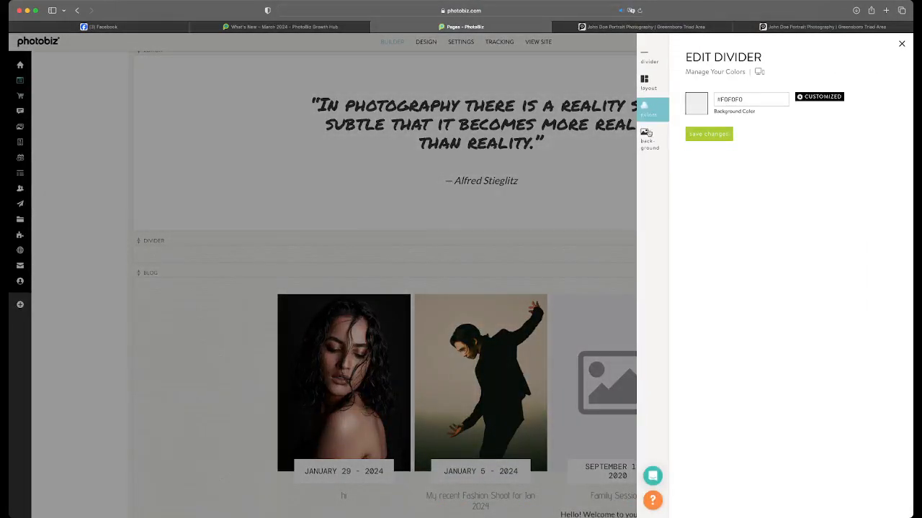
{"action": "left_click", "coordinate": [648, 134]}
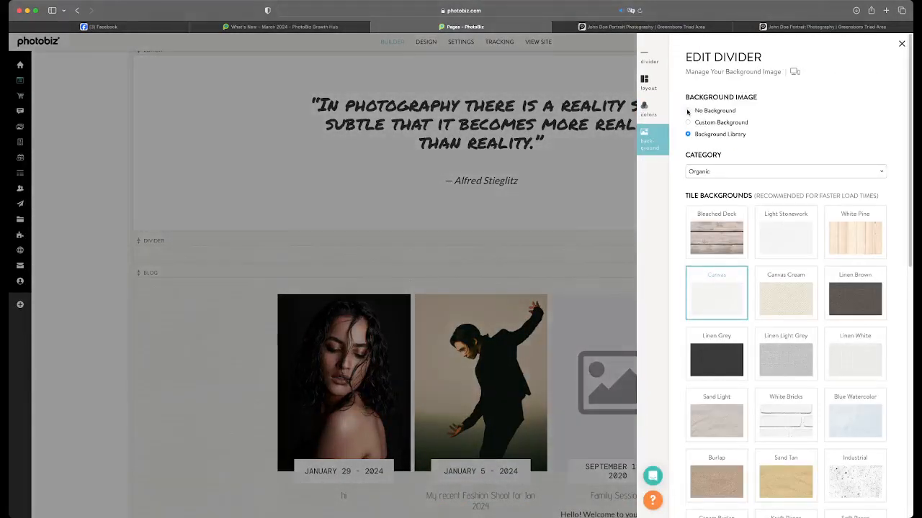
{"action": "left_click", "coordinate": [688, 111]}
{"action": "left_click", "coordinate": [708, 157]}
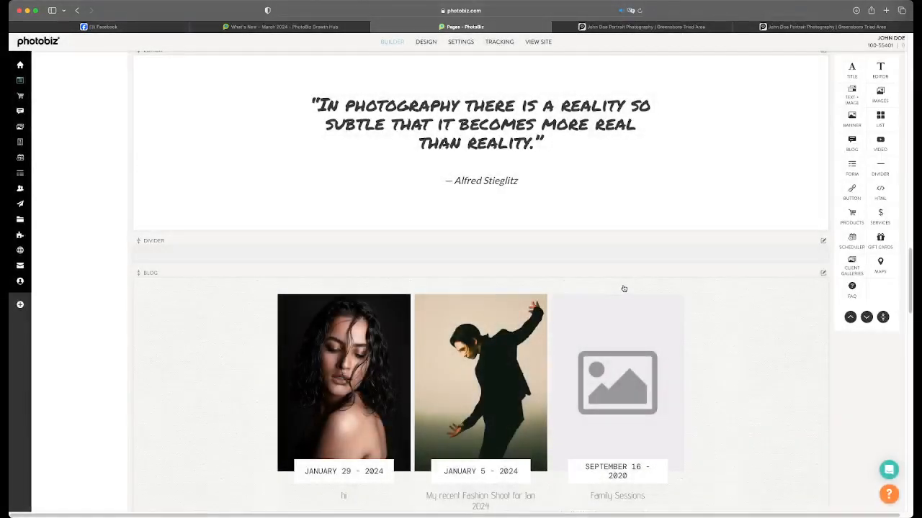
Set the blog block's background image to No Background and save the change
{"action": "left_click", "coordinate": [624, 288]}
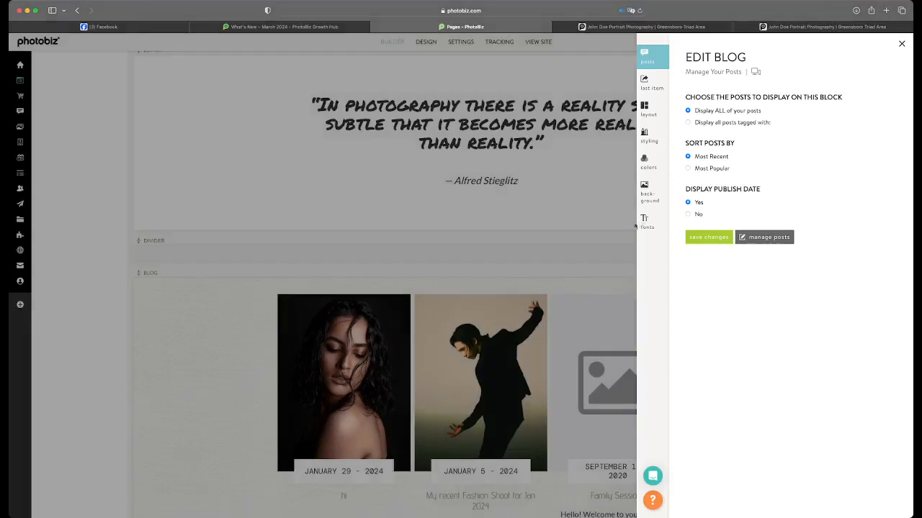
{"action": "left_click", "coordinate": [644, 193]}
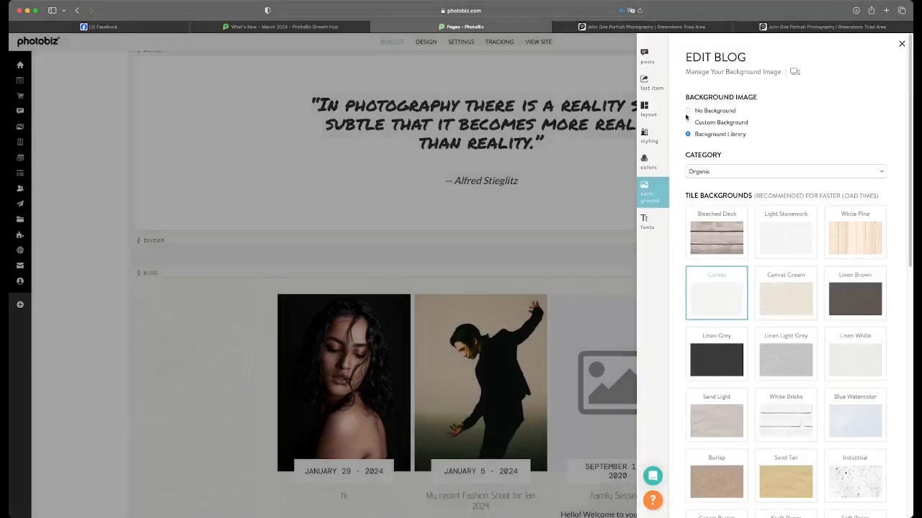
{"action": "left_click", "coordinate": [688, 110]}
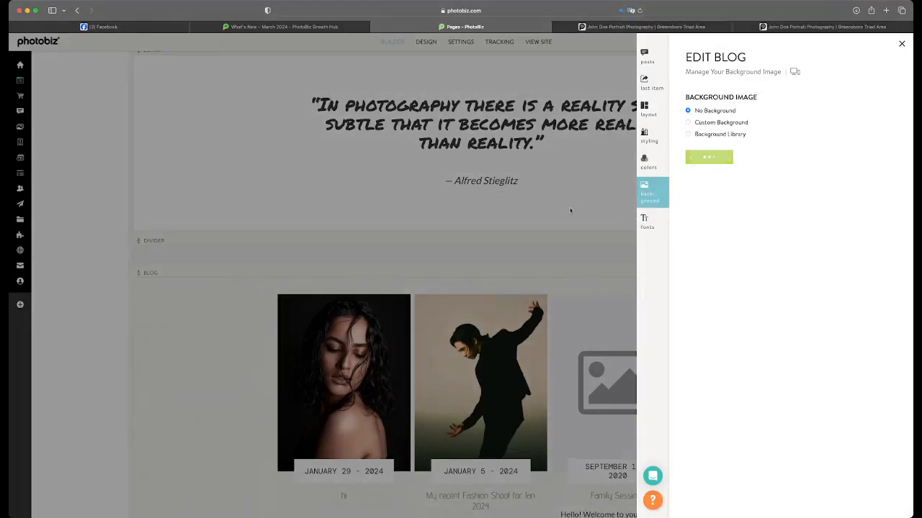
Change the blog block's title font to Georgia
{"action": "scroll", "coordinate": [576, 230], "scroll_direction": "down", "scroll_amount": 5}
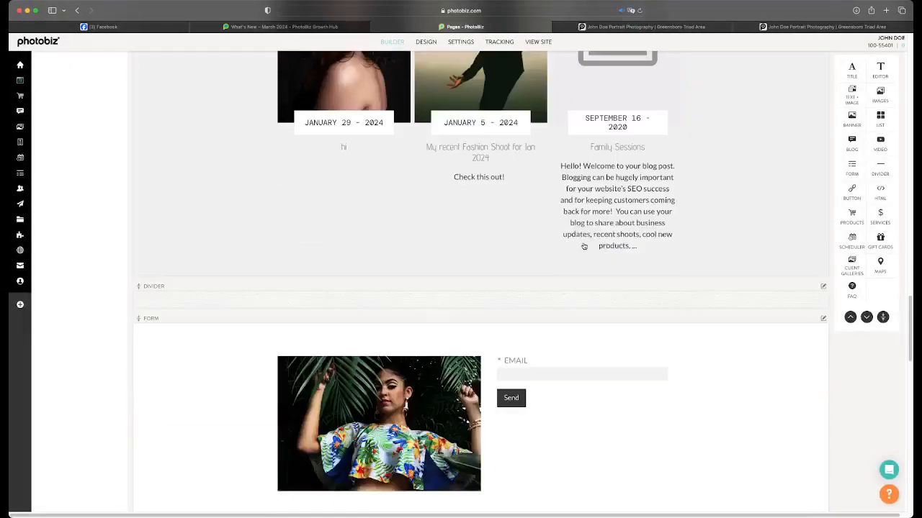
{"action": "scroll", "coordinate": [583, 246], "scroll_direction": "up", "scroll_amount": 1}
{"action": "scroll", "coordinate": [584, 246], "scroll_direction": "up", "scroll_amount": 2}
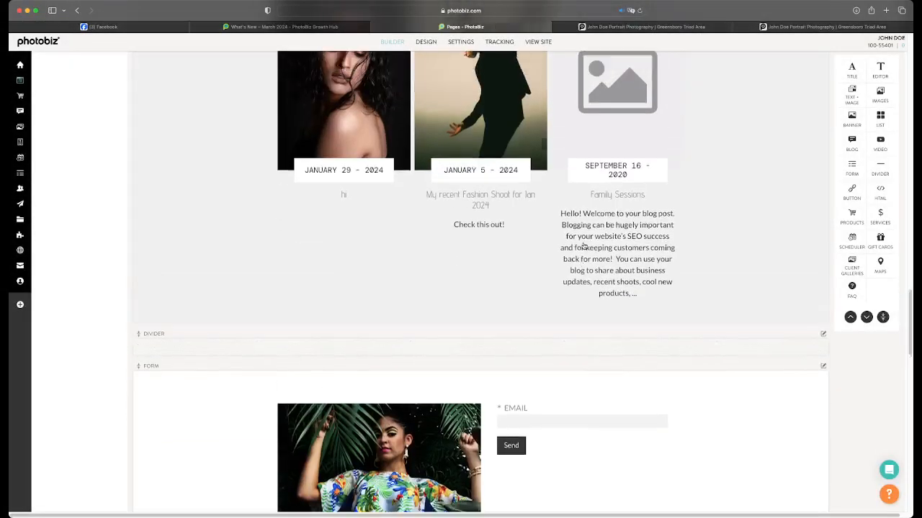
{"action": "left_click", "coordinate": [584, 247]}
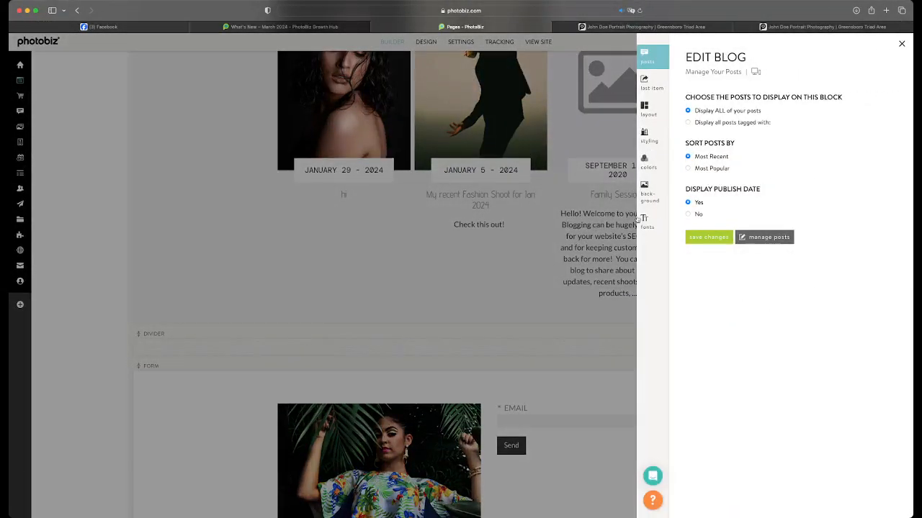
{"action": "left_click", "coordinate": [646, 222]}
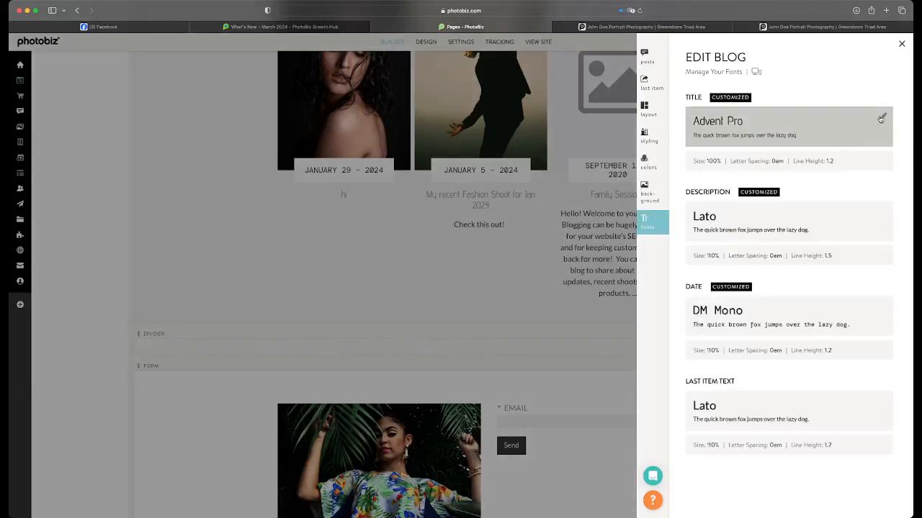
{"action": "left_click", "coordinate": [882, 118]}
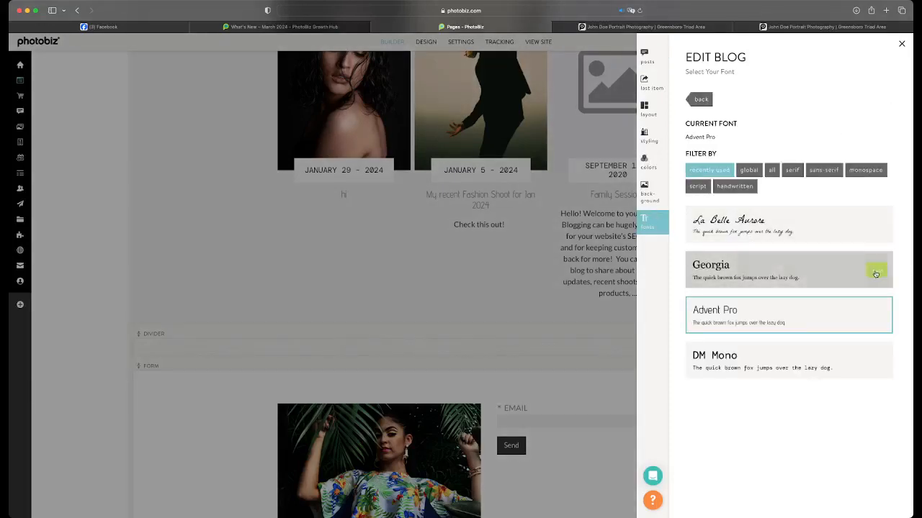
{"action": "left_click", "coordinate": [465, 233]}
Review the restyled blog block along with the form, banner and quote blocks on the home page
{"action": "scroll", "coordinate": [530, 269], "scroll_direction": "up", "scroll_amount": 3}
{"action": "scroll", "coordinate": [532, 269], "scroll_direction": "down", "scroll_amount": 5}
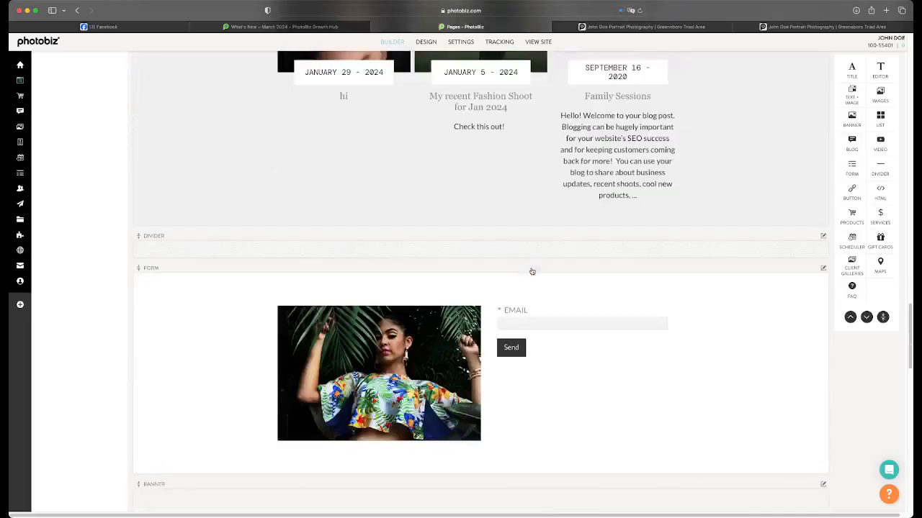
{"action": "scroll", "coordinate": [531, 268], "scroll_direction": "up", "scroll_amount": 4}
{"action": "scroll", "coordinate": [531, 271], "scroll_direction": "down", "scroll_amount": 2}
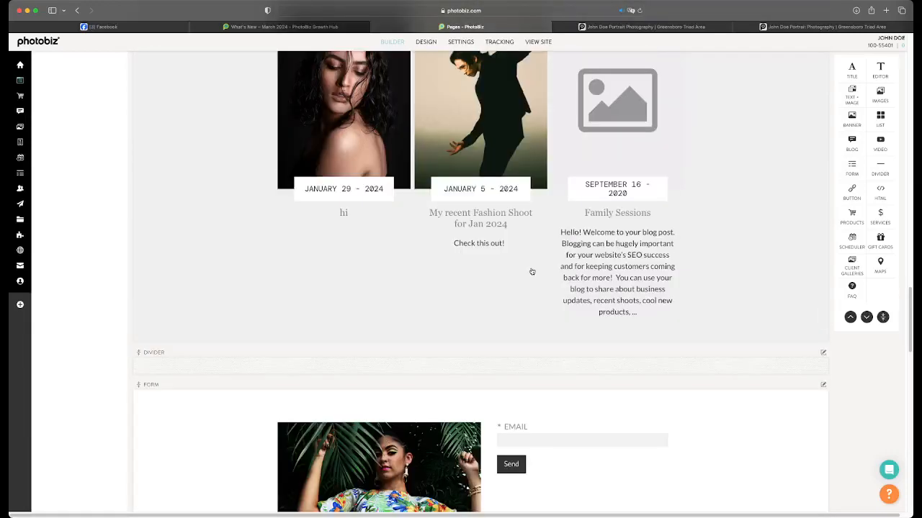
{"action": "scroll", "coordinate": [531, 271], "scroll_direction": "down", "scroll_amount": 7}
{"action": "scroll", "coordinate": [531, 272], "scroll_direction": "up", "scroll_amount": 6}
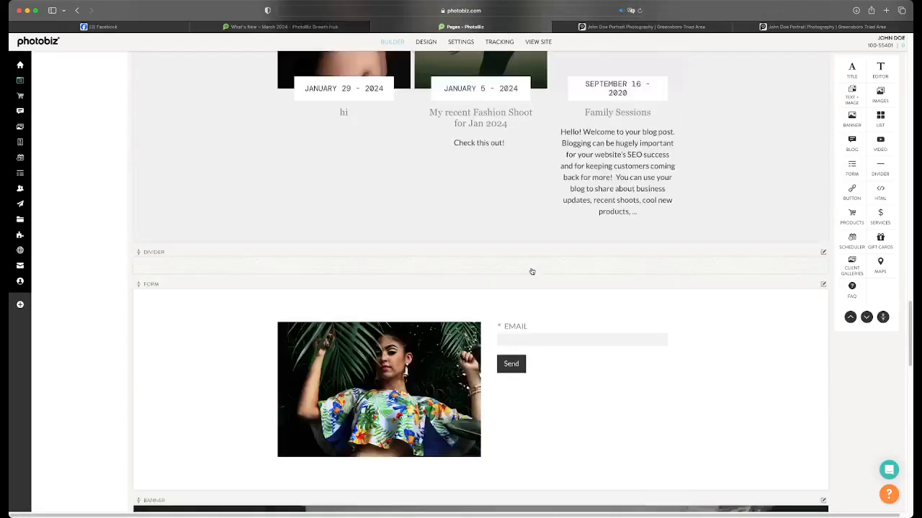
{"action": "scroll", "coordinate": [531, 272], "scroll_direction": "down", "scroll_amount": 5}
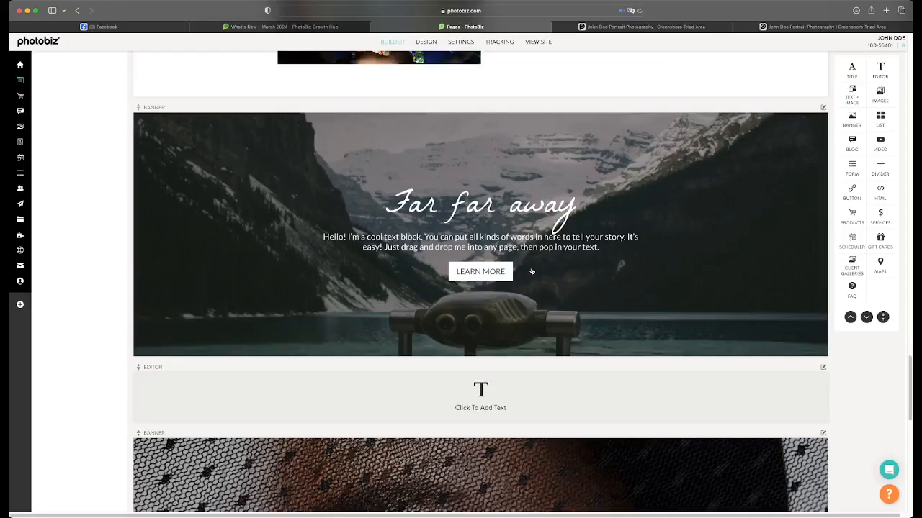
{"action": "scroll", "coordinate": [531, 271], "scroll_direction": "down", "scroll_amount": 4}
{"action": "scroll", "coordinate": [531, 271], "scroll_direction": "up", "scroll_amount": 5}
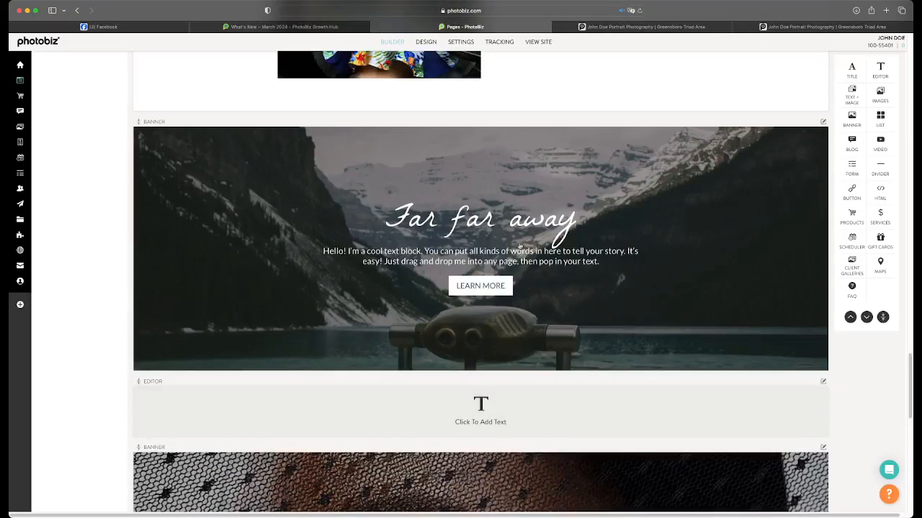
{"action": "scroll", "coordinate": [520, 248], "scroll_direction": "down", "scroll_amount": 8}
{"action": "scroll", "coordinate": [519, 248], "scroll_direction": "up", "scroll_amount": 15}
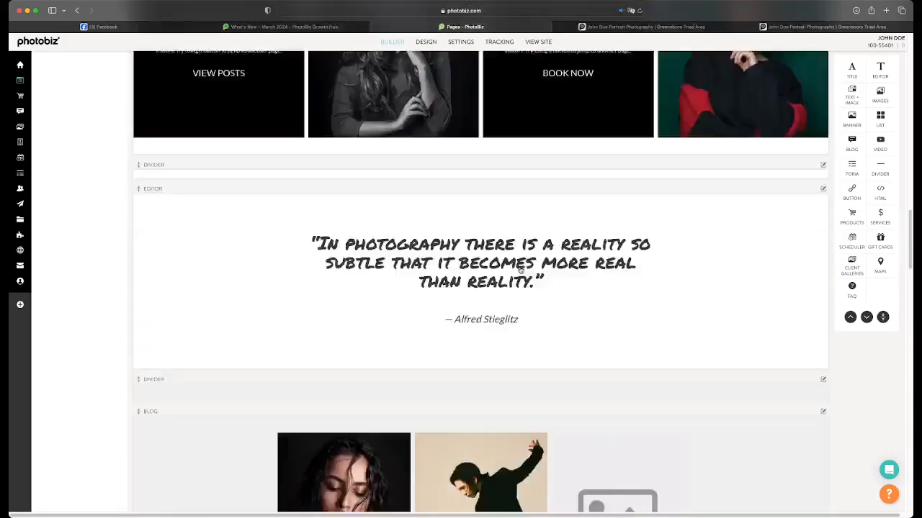
Create a new visible page from the Blank design with content included, keeping the default page name
{"action": "scroll", "coordinate": [520, 268], "scroll_direction": "up", "scroll_amount": 20}
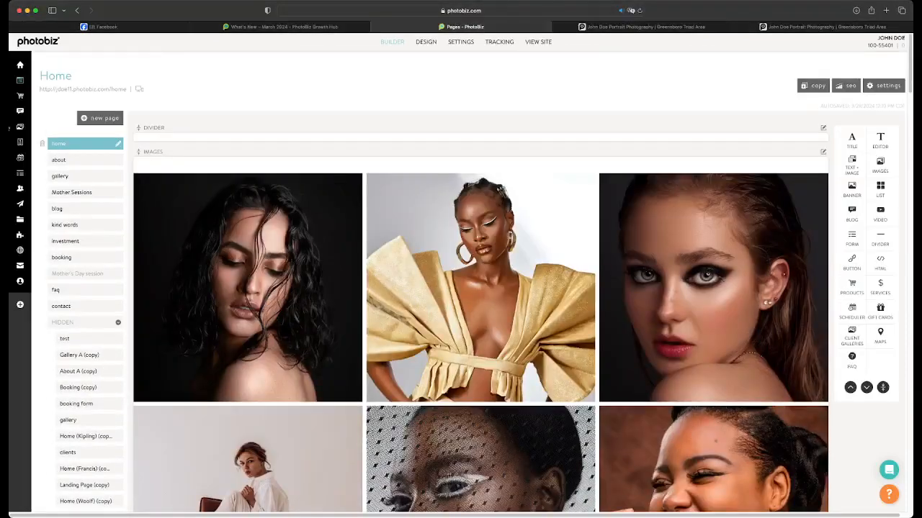
{"action": "left_click", "coordinate": [100, 118]}
{"action": "left_click", "coordinate": [101, 139]}
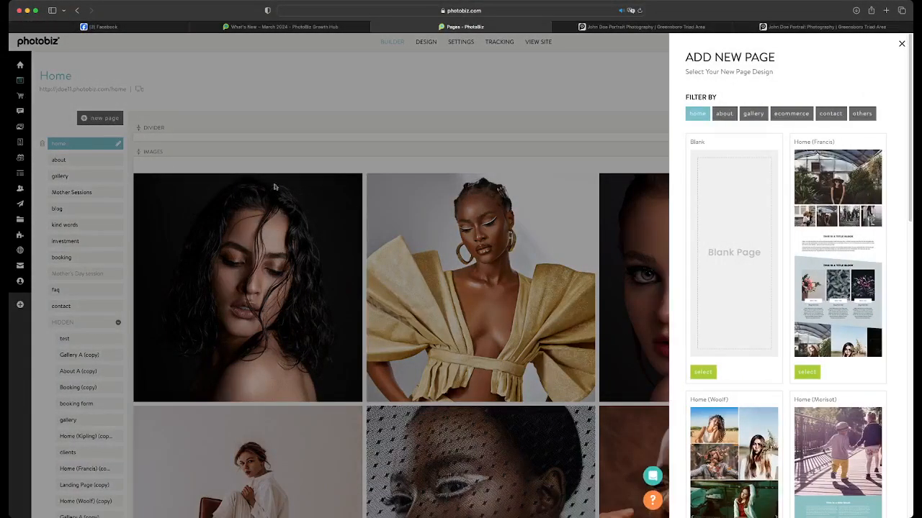
{"action": "left_click", "coordinate": [704, 373]}
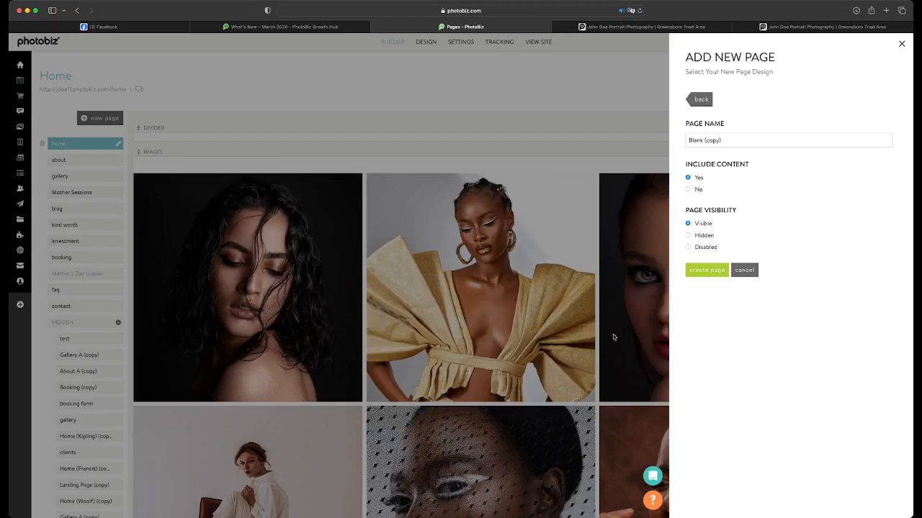
{"action": "left_click", "coordinate": [688, 270]}
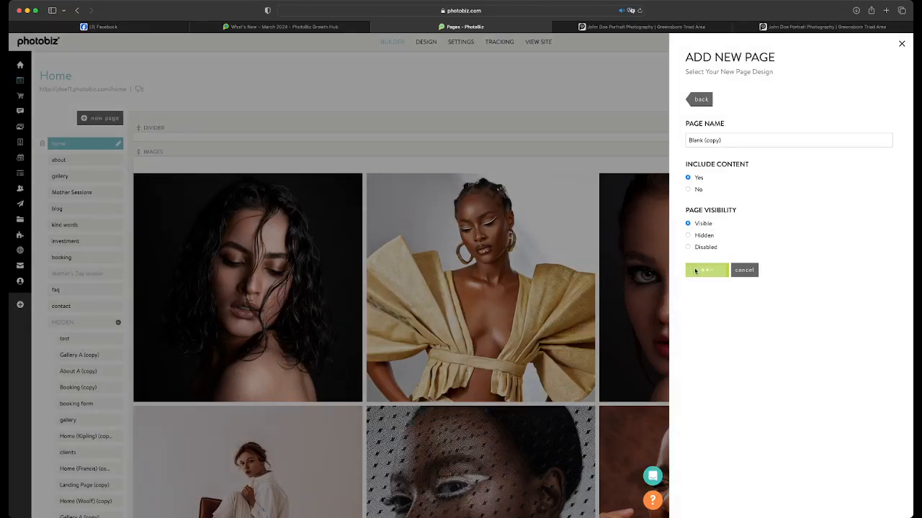
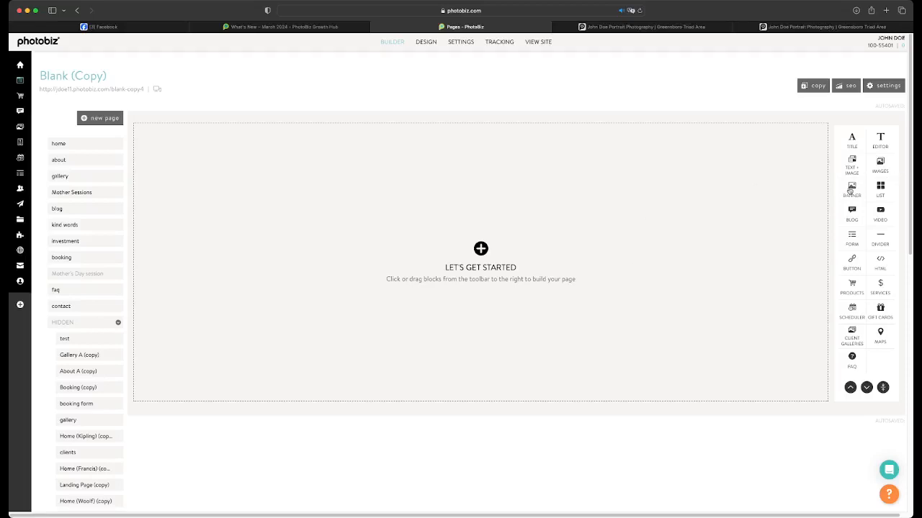
Add a banner block, a title block, an editor block and two images blocks to the blank page
{"action": "left_click", "coordinate": [850, 190]}
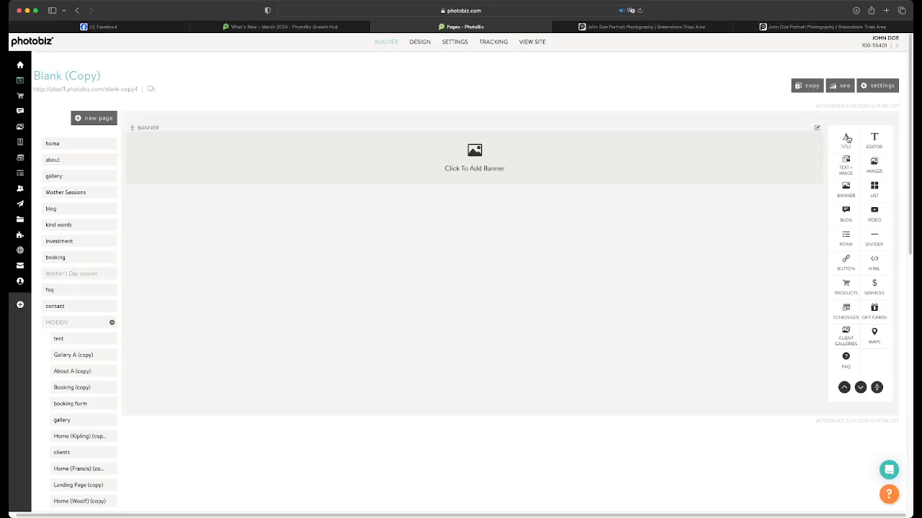
{"action": "left_click", "coordinate": [850, 138]}
{"action": "scroll", "coordinate": [841, 193], "scroll_direction": "up", "scroll_amount": 3}
{"action": "left_click", "coordinate": [878, 148]}
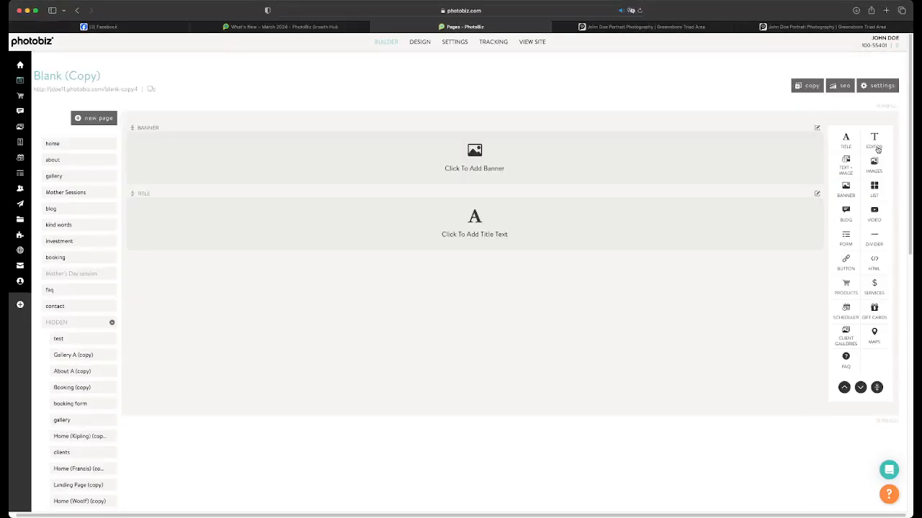
{"action": "scroll", "coordinate": [846, 230], "scroll_direction": "up", "scroll_amount": 3}
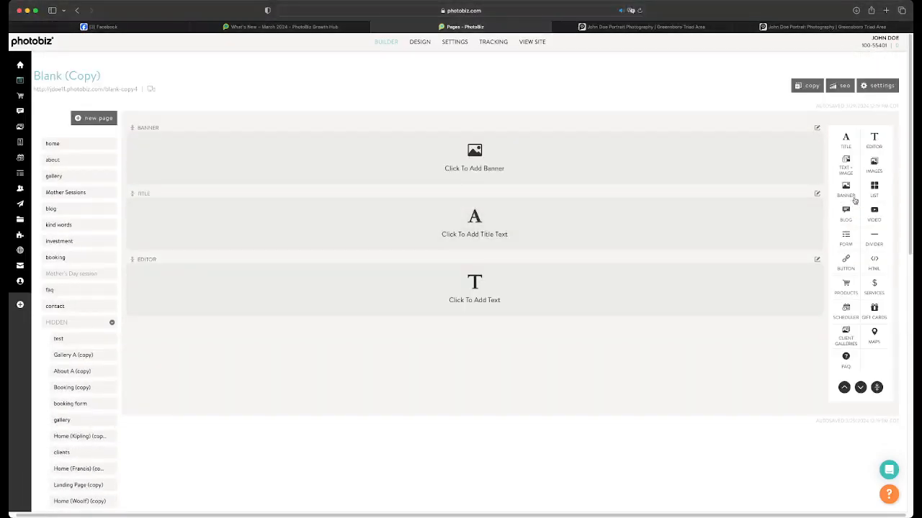
{"action": "left_click", "coordinate": [875, 166]}
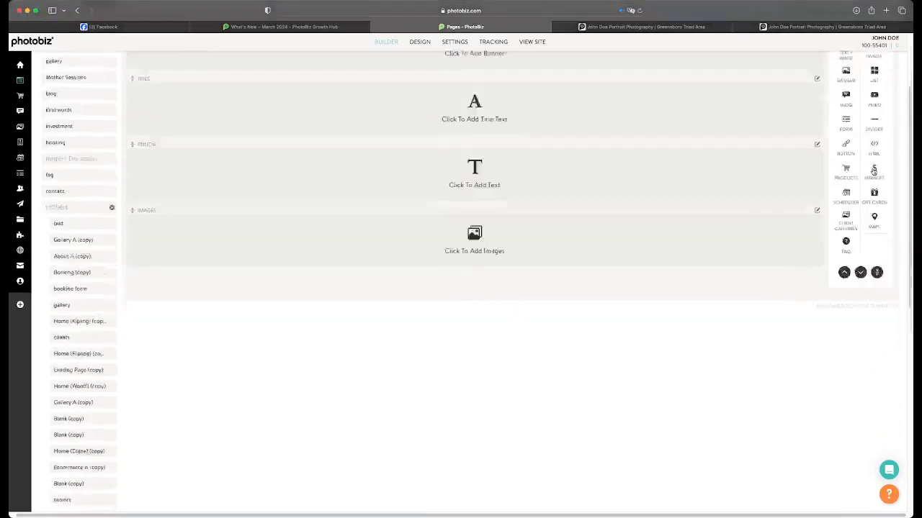
{"action": "scroll", "coordinate": [864, 171], "scroll_direction": "up", "scroll_amount": 3}
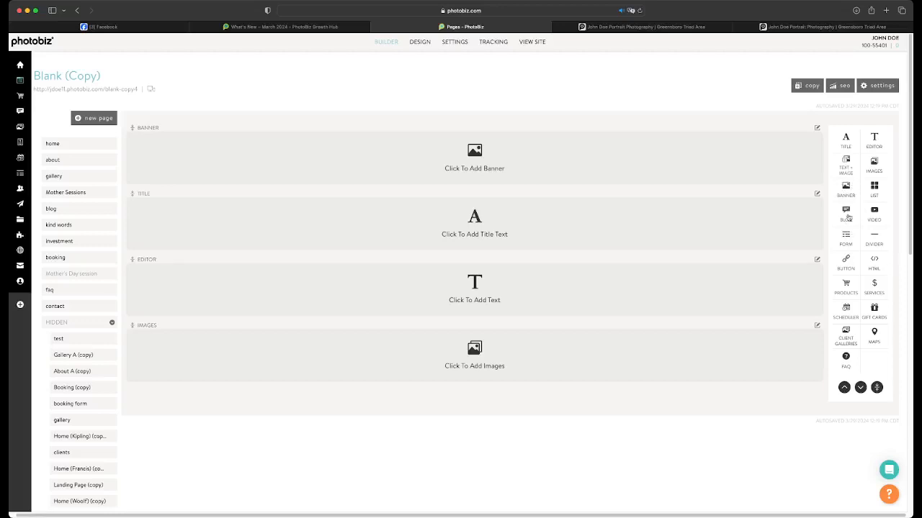
{"action": "left_click", "coordinate": [874, 166]}
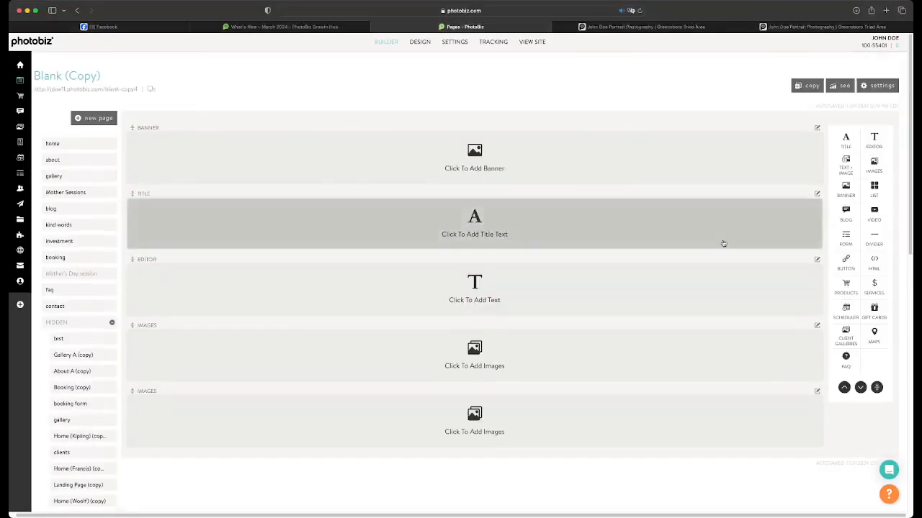
Insert the photo of the woman in a floral top from a clipboard folder into the banner block
{"action": "left_click", "coordinate": [554, 163]}
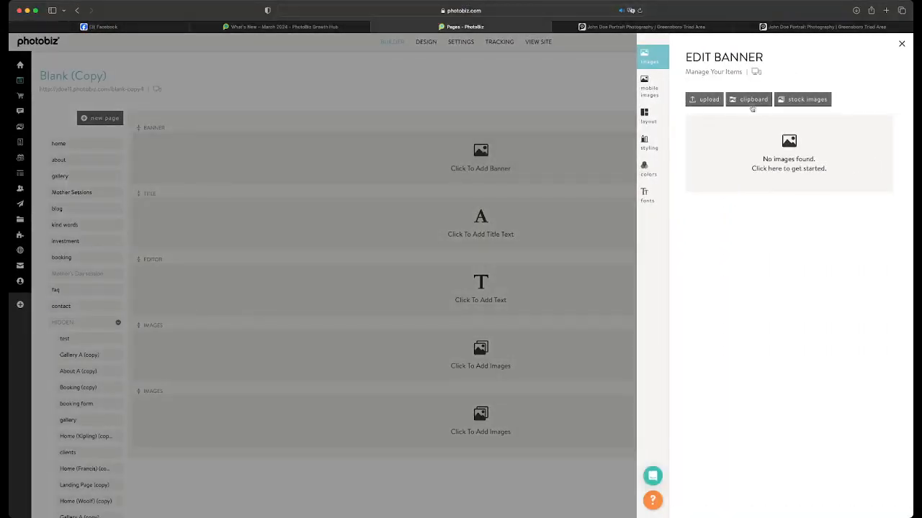
{"action": "left_click", "coordinate": [750, 101]}
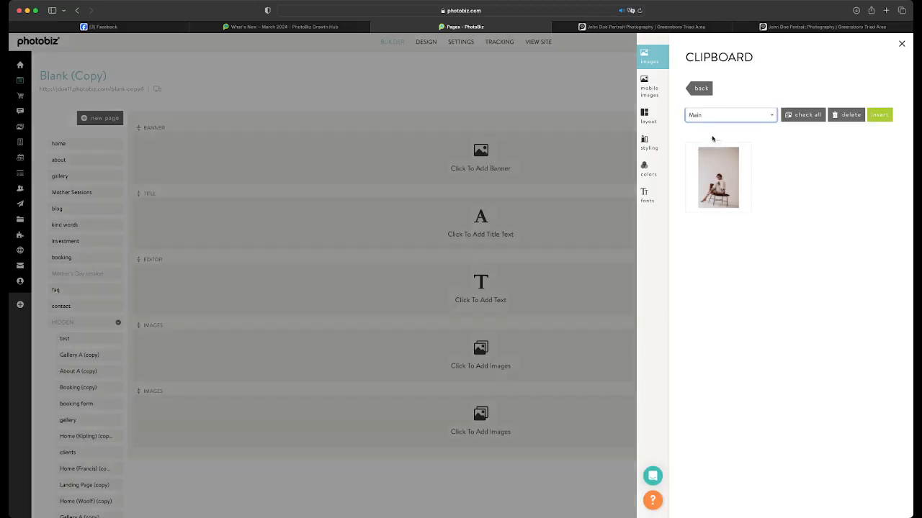
{"action": "left_click", "coordinate": [712, 139]}
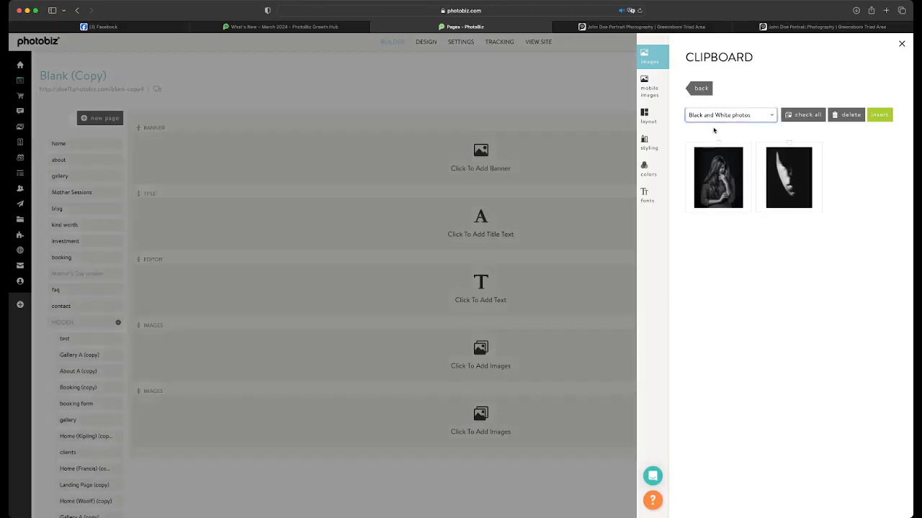
{"action": "left_click", "coordinate": [714, 130]}
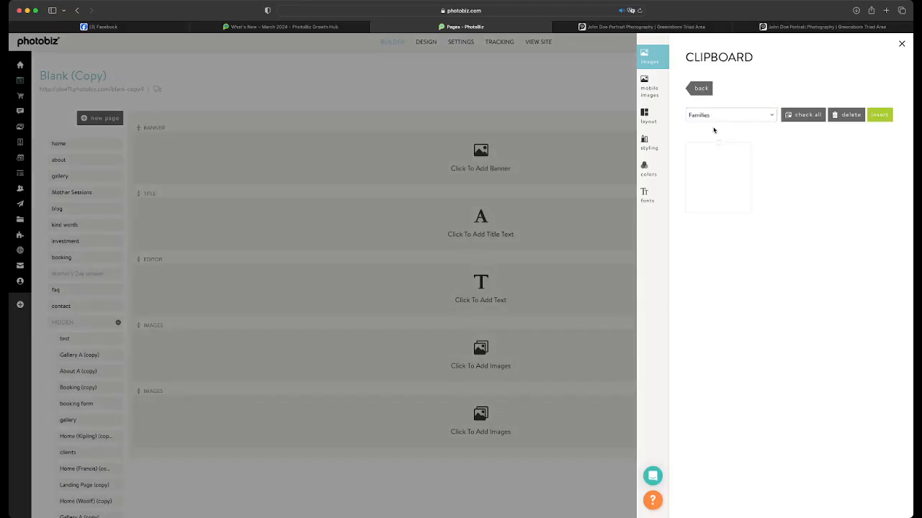
{"action": "left_click", "coordinate": [720, 122]}
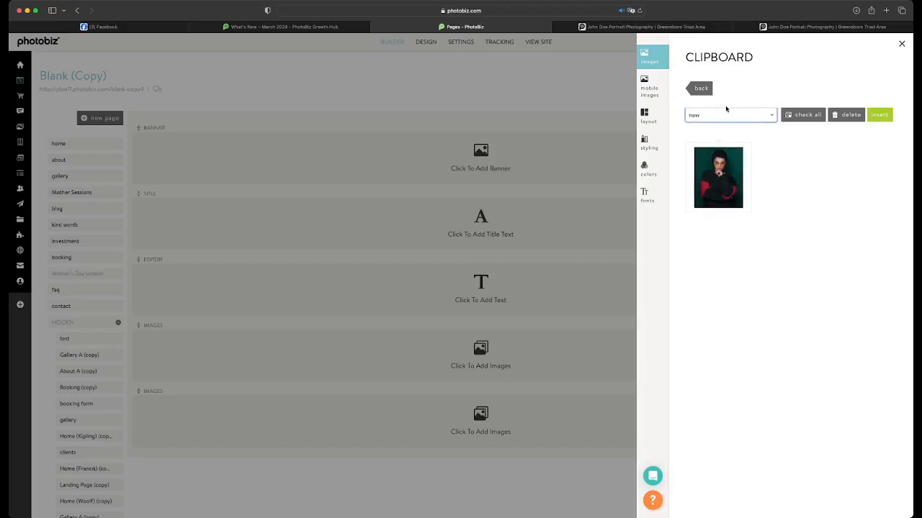
{"action": "left_click", "coordinate": [719, 142]}
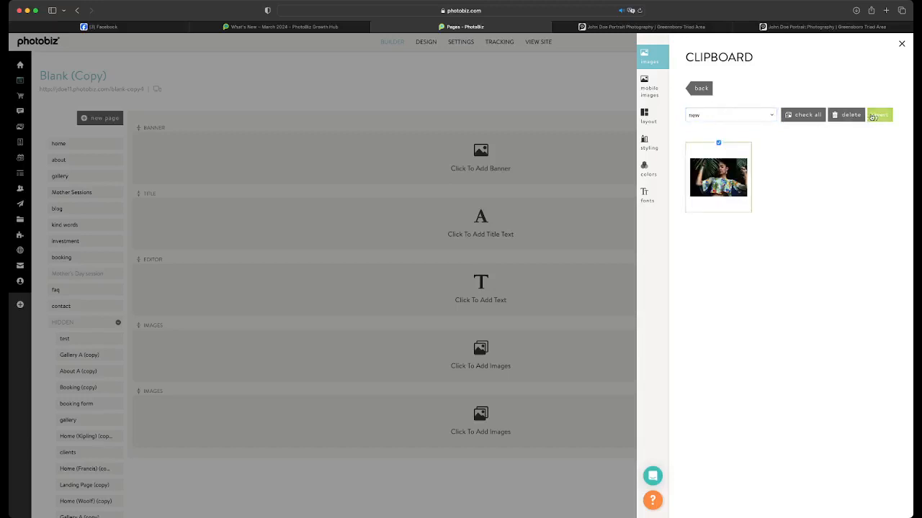
{"action": "left_click", "coordinate": [878, 115]}
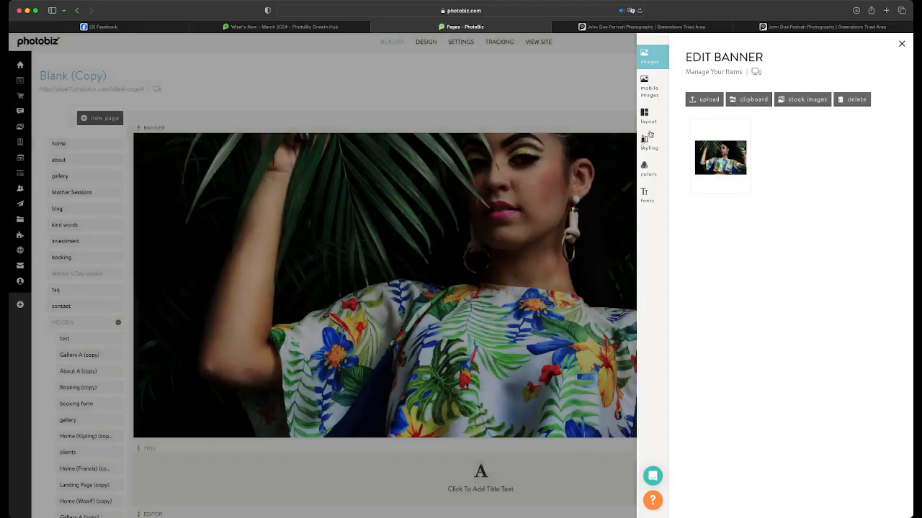
Set the banner's layout to Classic Full Screen with Classic Short as its mobile layout, and save
{"action": "left_click", "coordinate": [646, 113]}
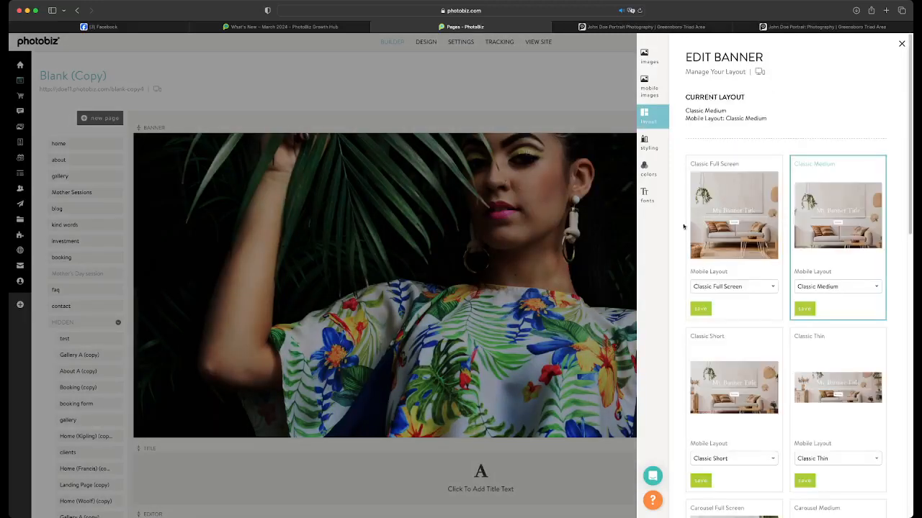
{"action": "left_click", "coordinate": [699, 307]}
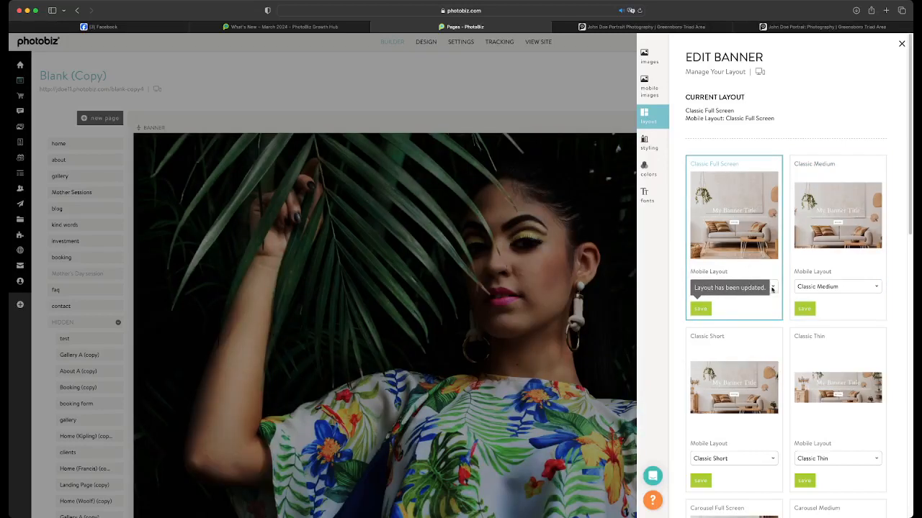
{"action": "left_click", "coordinate": [723, 302]}
{"action": "left_click", "coordinate": [700, 308]}
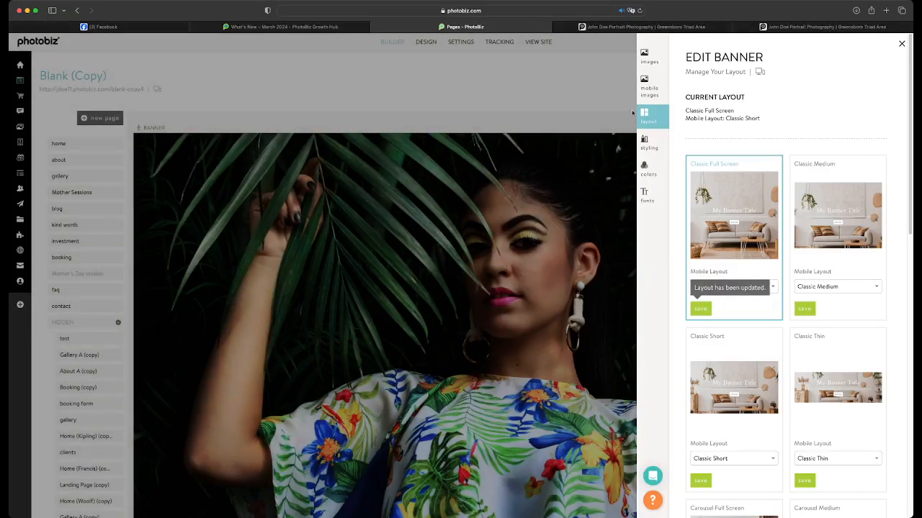
{"action": "left_click", "coordinate": [585, 161]}
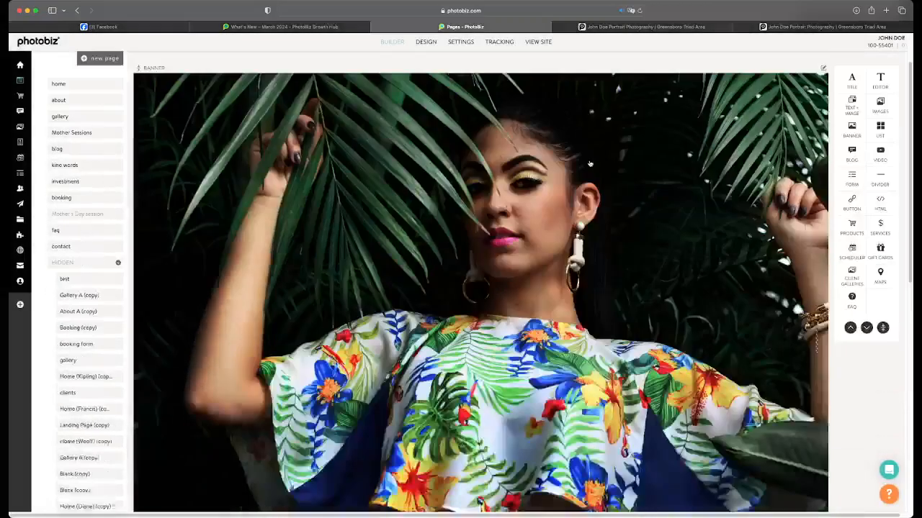
Enter "Choose your style" as the title block's text and save the change
{"action": "scroll", "coordinate": [589, 164], "scroll_direction": "down", "scroll_amount": 8}
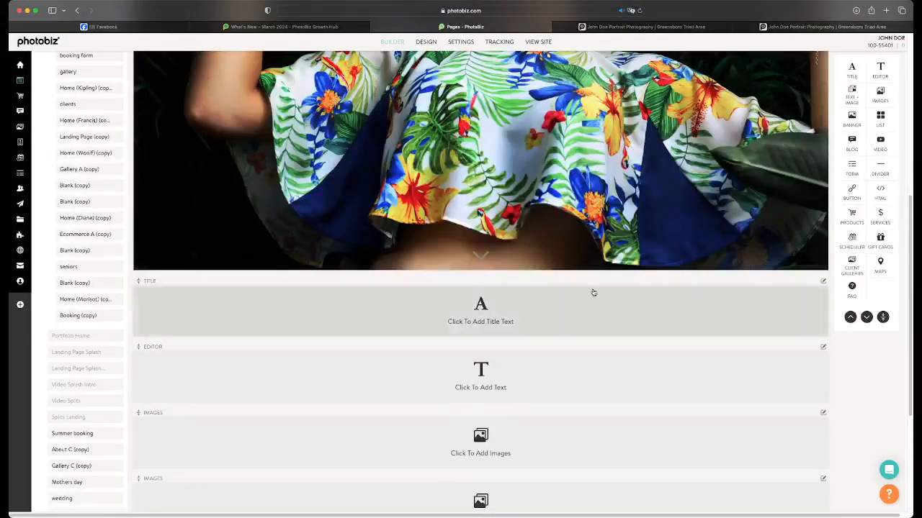
{"action": "left_click", "coordinate": [592, 292]}
{"action": "left_click", "coordinate": [695, 115]}
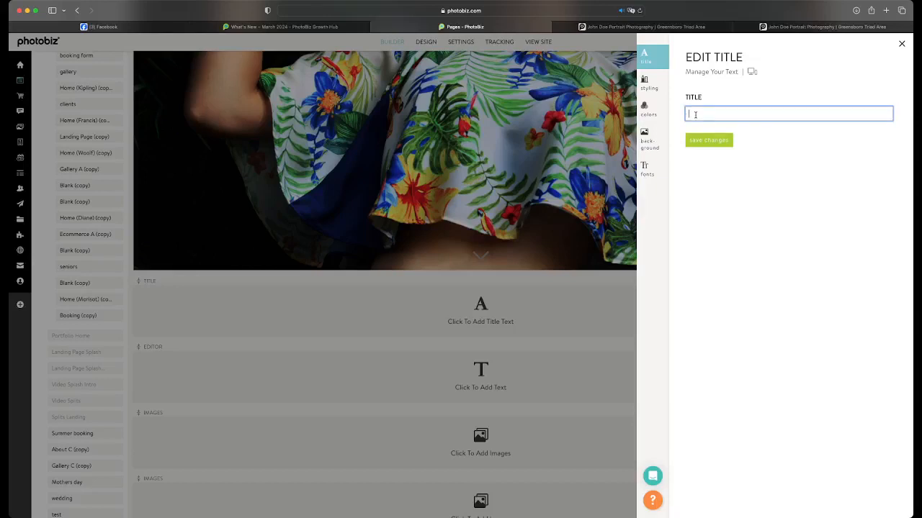
{"action": "type", "text": "CHoose your style"}
{"action": "left_click", "coordinate": [706, 140]}
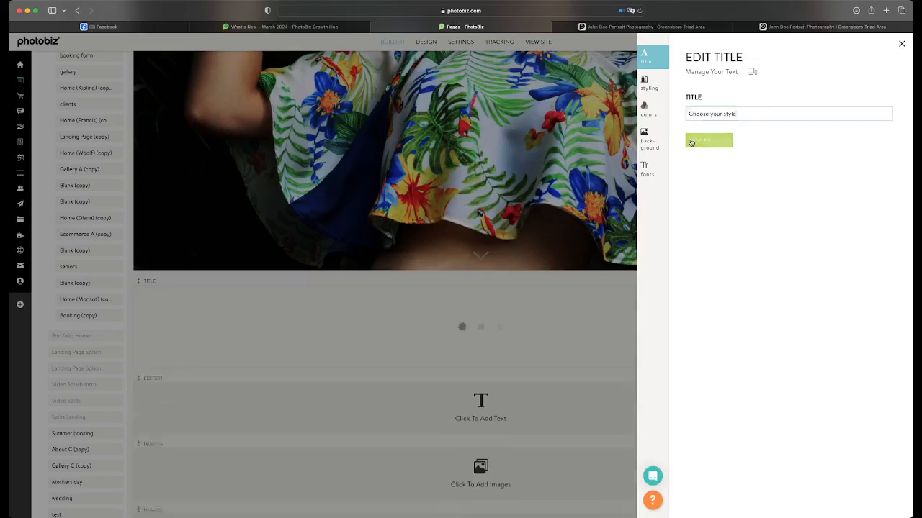
Set the title's font to La Belle Aurore and its font size to 160%
{"action": "left_click", "coordinate": [647, 171]}
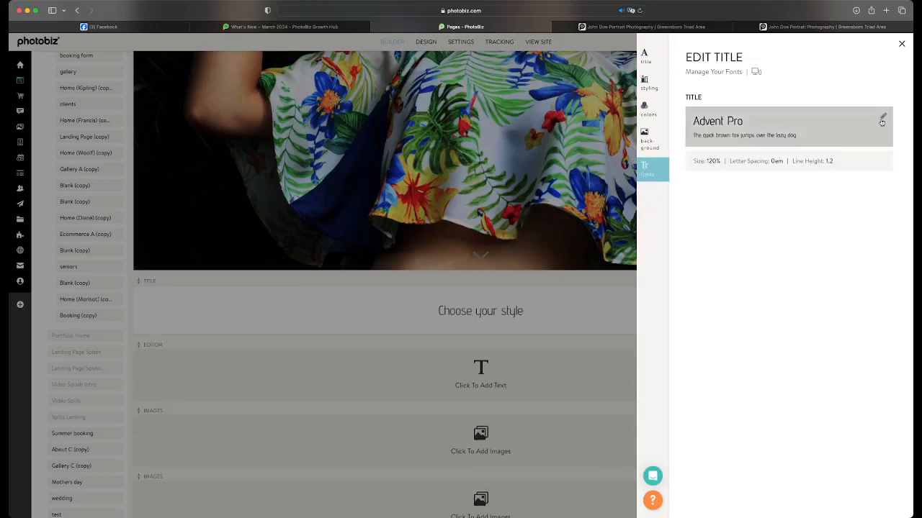
{"action": "left_click", "coordinate": [882, 119]}
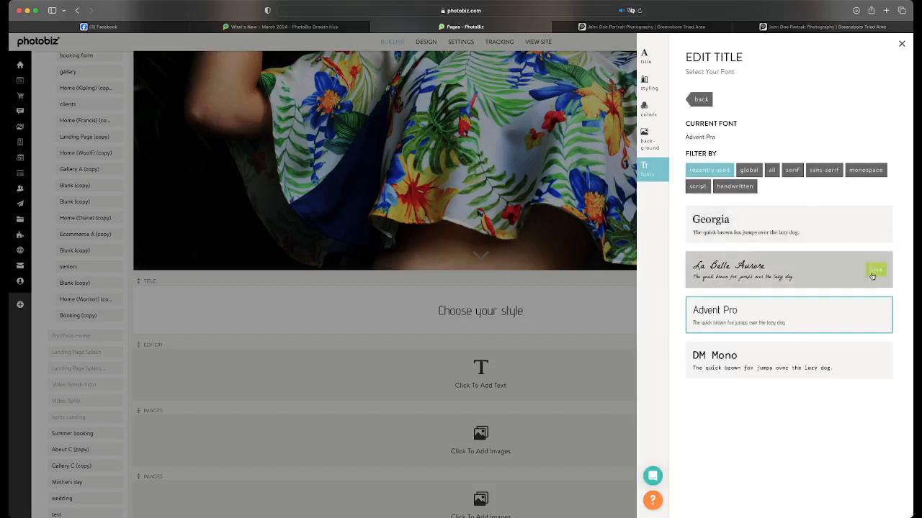
{"action": "left_click", "coordinate": [876, 272]}
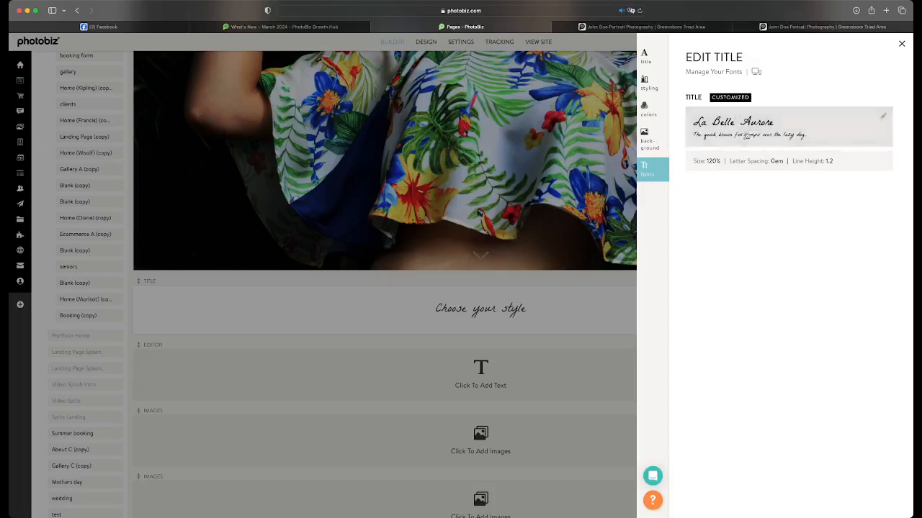
{"action": "left_click", "coordinate": [881, 163]}
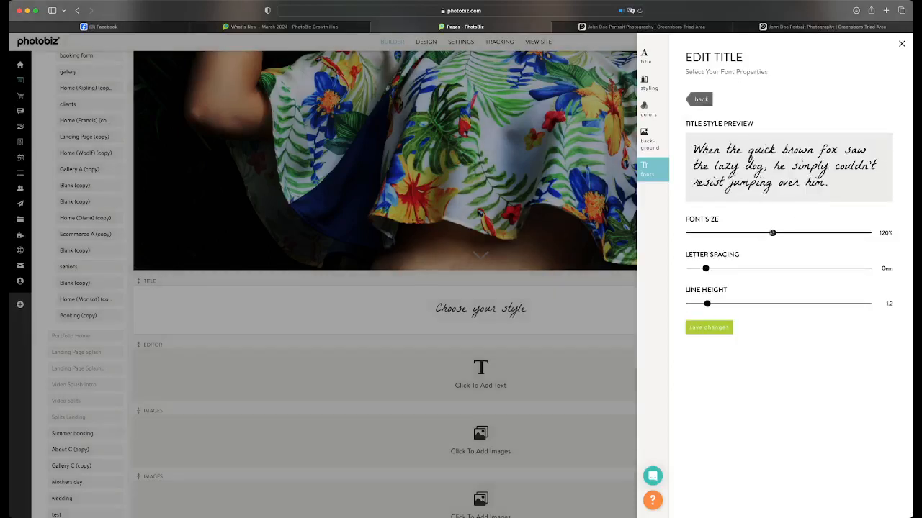
{"action": "left_click_drag", "start_coordinate": [773, 233], "coordinate": [820, 234]}
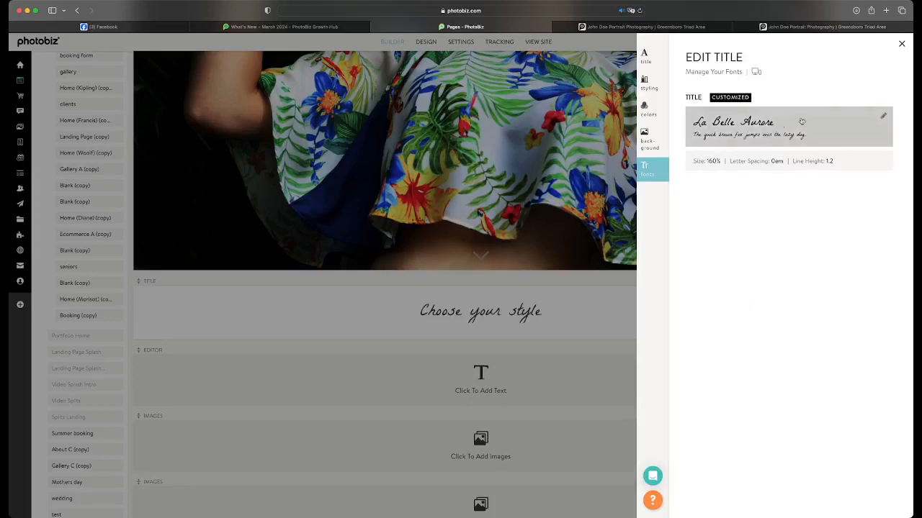
Change the title's font to Pacifico from the script fonts
{"action": "left_click", "coordinate": [883, 118]}
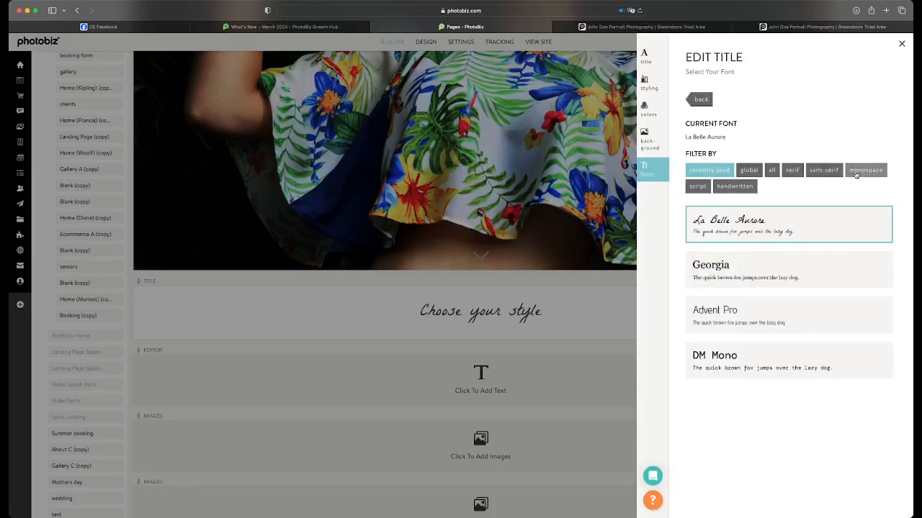
{"action": "left_click", "coordinate": [720, 187]}
{"action": "scroll", "coordinate": [780, 308], "scroll_direction": "down", "scroll_amount": 10}
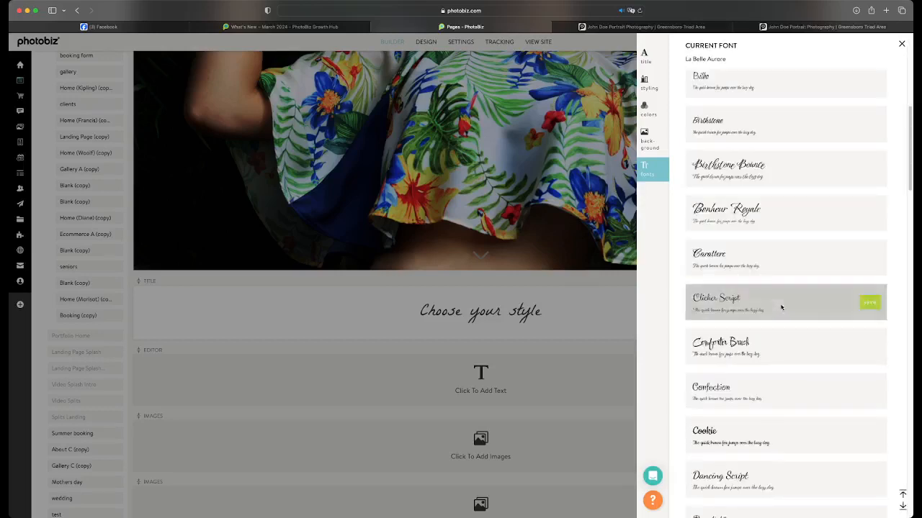
{"action": "scroll", "coordinate": [781, 307], "scroll_direction": "down", "scroll_amount": 8}
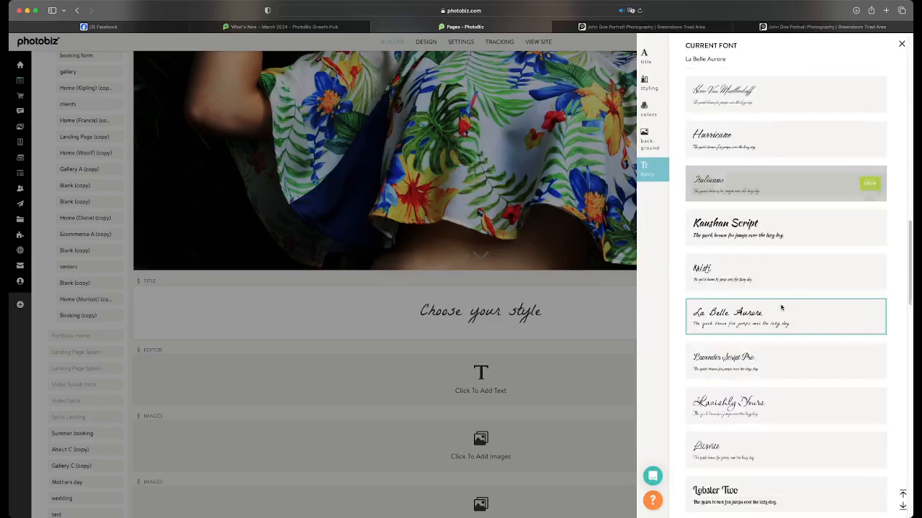
{"action": "scroll", "coordinate": [781, 307], "scroll_direction": "down", "scroll_amount": 6}
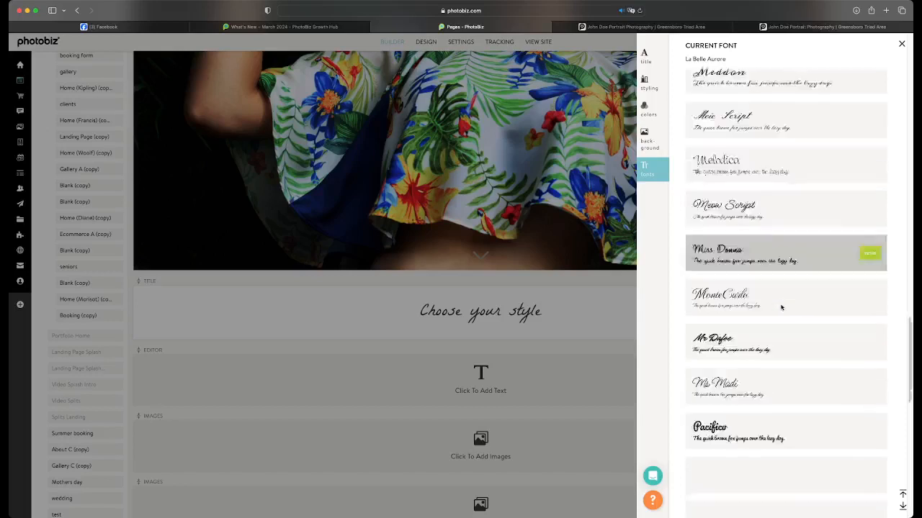
{"action": "left_click", "coordinate": [869, 358]}
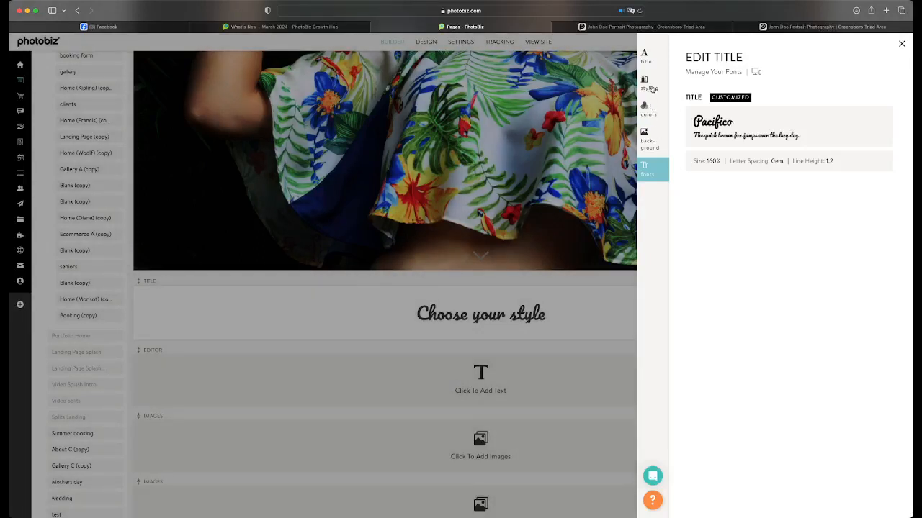
Set the title block's space below to Thick and space inside to Thin, and save
{"action": "left_click", "coordinate": [647, 83]}
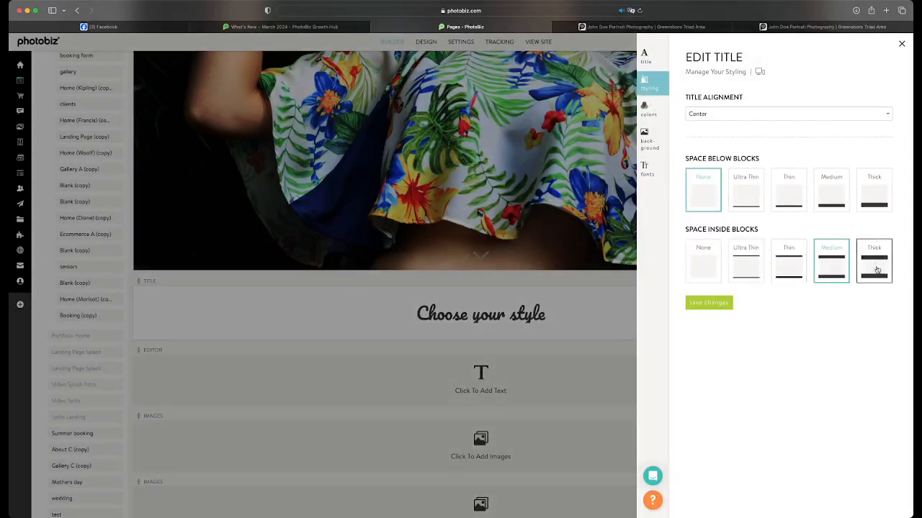
{"action": "left_click", "coordinate": [874, 191]}
{"action": "left_click", "coordinate": [716, 304]}
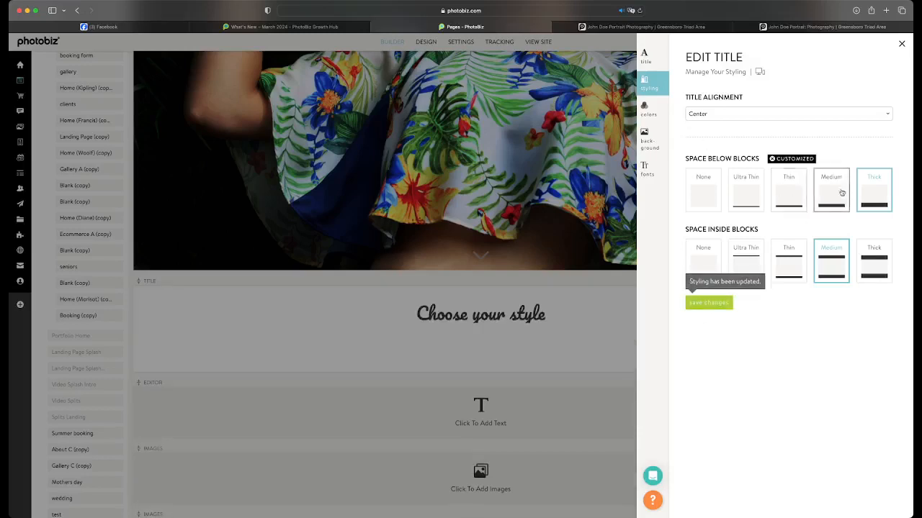
Change the font of the "Choose your style" title block to Georgia from the recently used fonts
{"action": "left_click", "coordinate": [645, 59]}
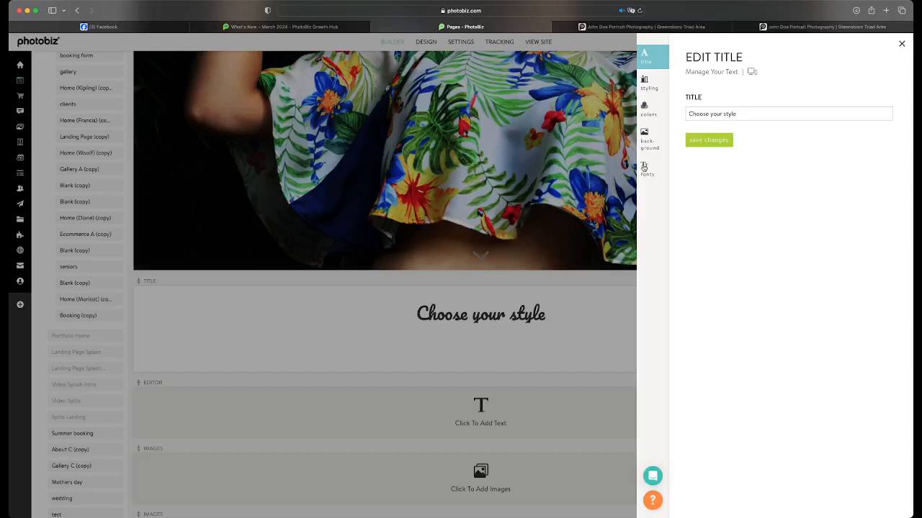
{"action": "left_click", "coordinate": [644, 168]}
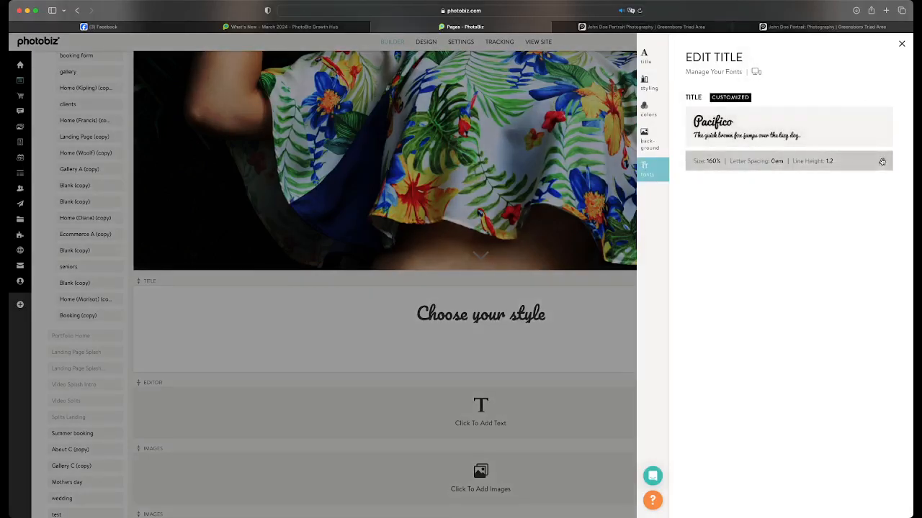
{"action": "left_click", "coordinate": [883, 115]}
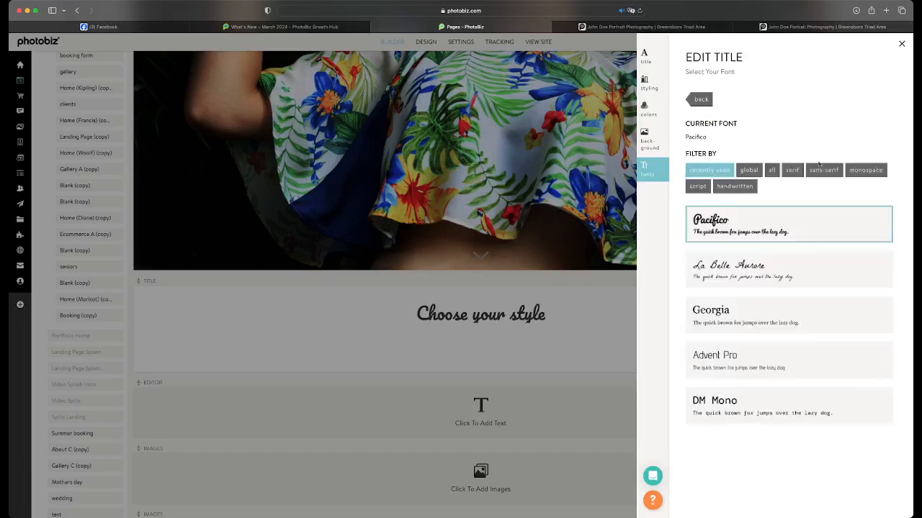
{"action": "left_click", "coordinate": [872, 316]}
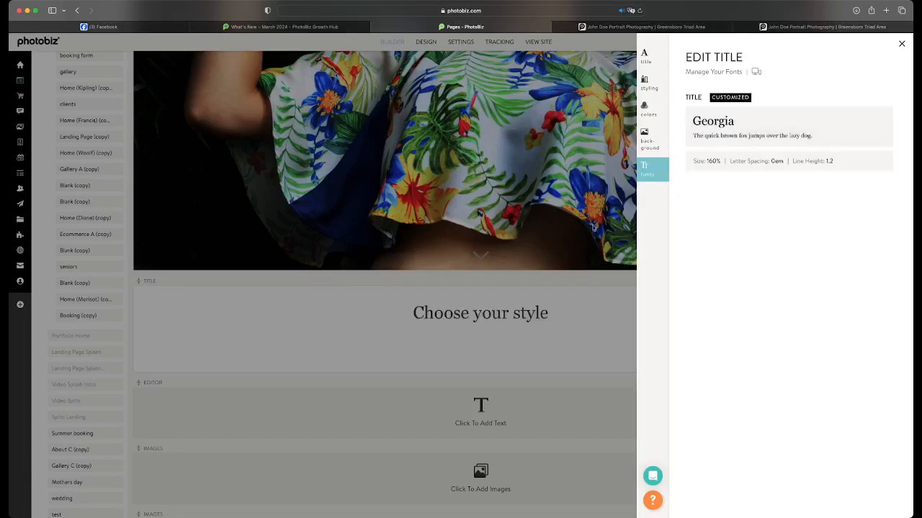
{"action": "left_click", "coordinate": [586, 295]}
Set the "Choose your style" title block's space below to Thin and save the change
{"action": "scroll", "coordinate": [612, 288], "scroll_direction": "down", "scroll_amount": 2}
{"action": "left_click", "coordinate": [634, 274]}
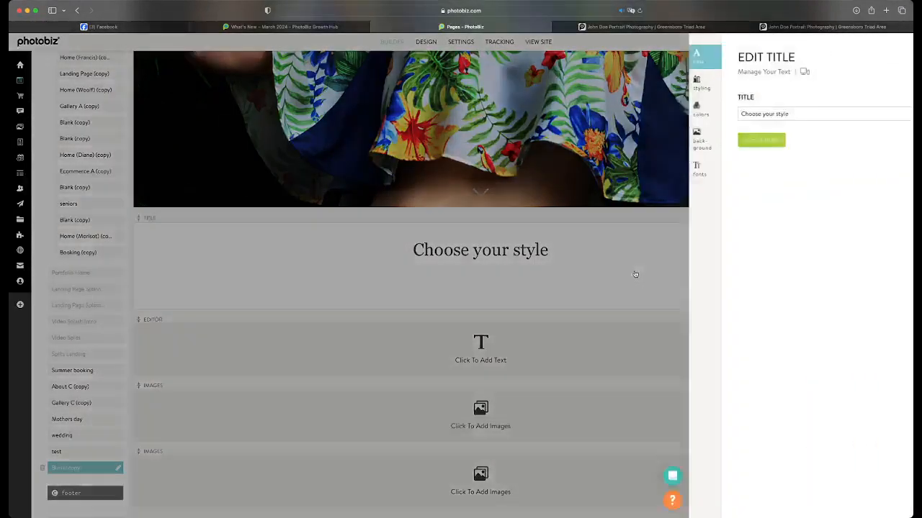
{"action": "left_click", "coordinate": [646, 89]}
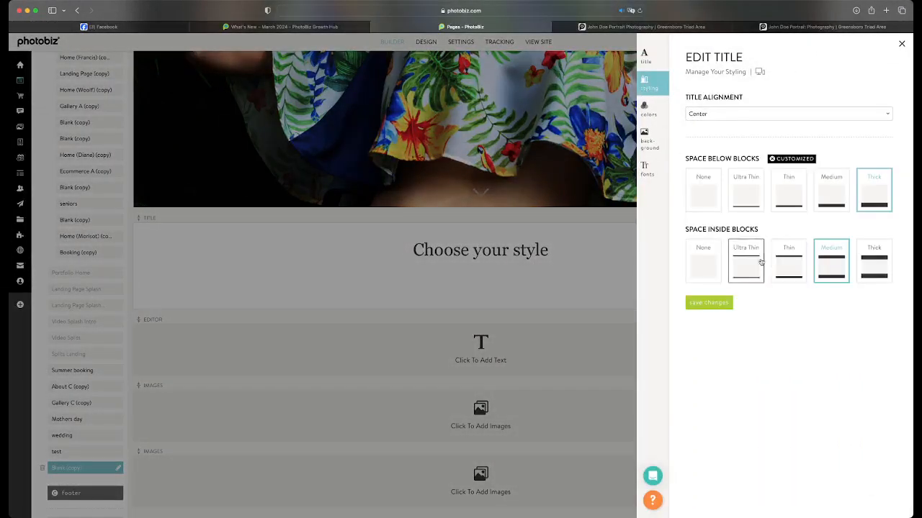
{"action": "left_click", "coordinate": [788, 195]}
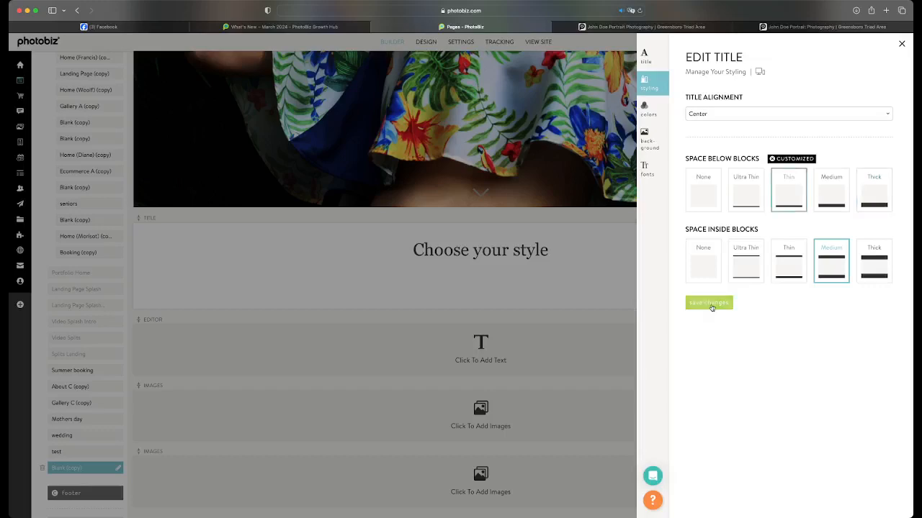
{"action": "left_click", "coordinate": [708, 303]}
{"action": "left_click", "coordinate": [564, 291]}
{"action": "scroll", "coordinate": [612, 294], "scroll_direction": "down", "scroll_amount": 1}
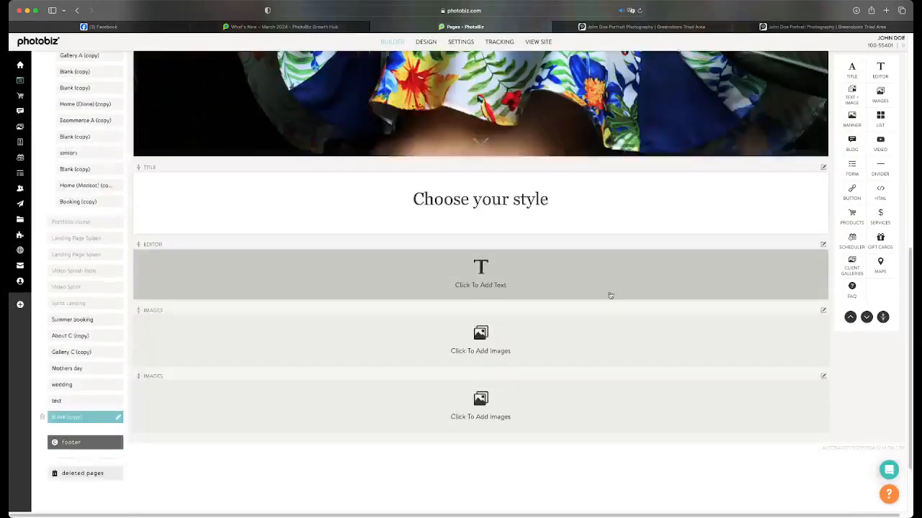
{"action": "left_click", "coordinate": [555, 284]}
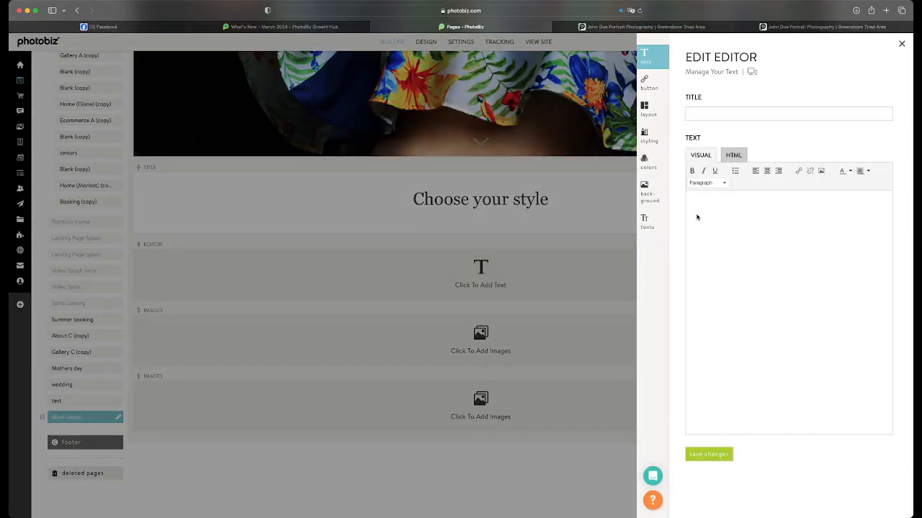
{"action": "left_click", "coordinate": [391, 199]}
Copy both sample paragraphs from the editor block on the home page
{"action": "scroll", "coordinate": [252, 180], "scroll_direction": "up", "scroll_amount": 10}
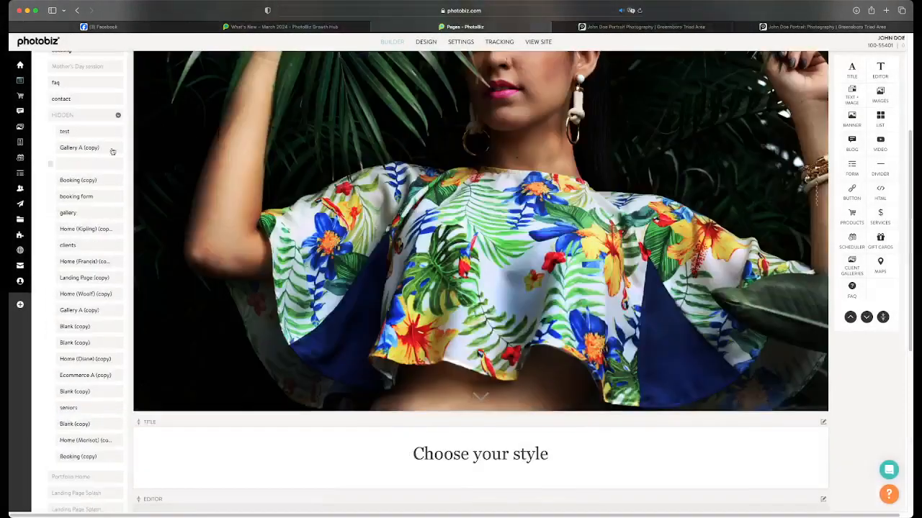
{"action": "left_click", "coordinate": [88, 109]}
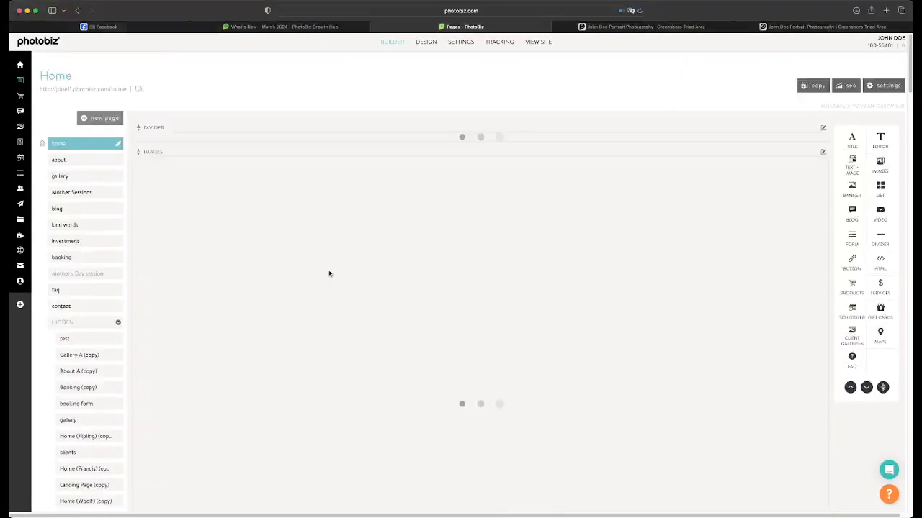
{"action": "scroll", "coordinate": [329, 274], "scroll_direction": "down", "scroll_amount": 4}
{"action": "scroll", "coordinate": [329, 274], "scroll_direction": "down", "scroll_amount": 10}
{"action": "left_click", "coordinate": [377, 267]}
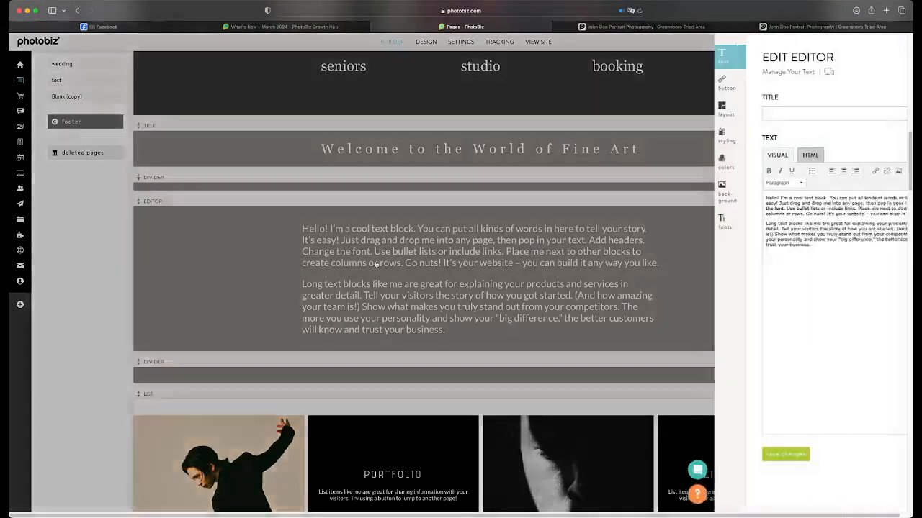
{"action": "left_click_drag", "start_coordinate": [740, 246], "coordinate": [669, 190]}
{"action": "key", "text": "super+c"}
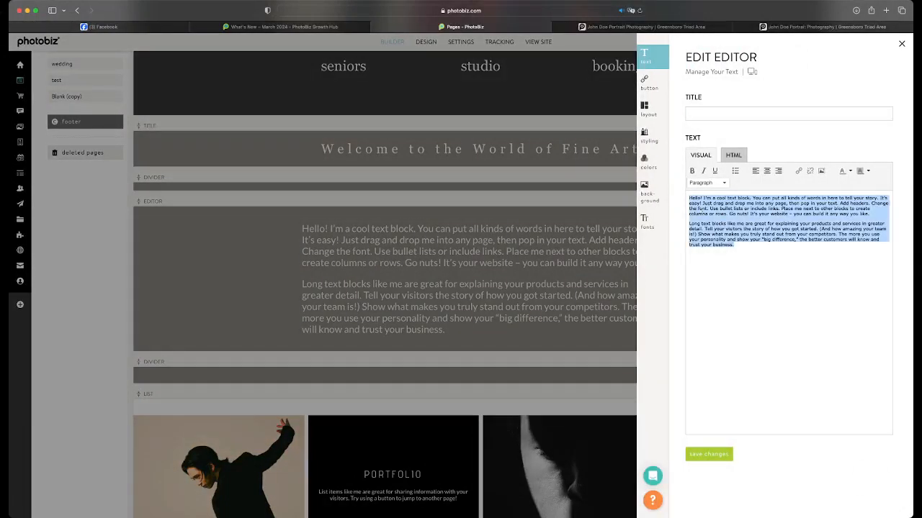
{"action": "left_click", "coordinate": [385, 301]}
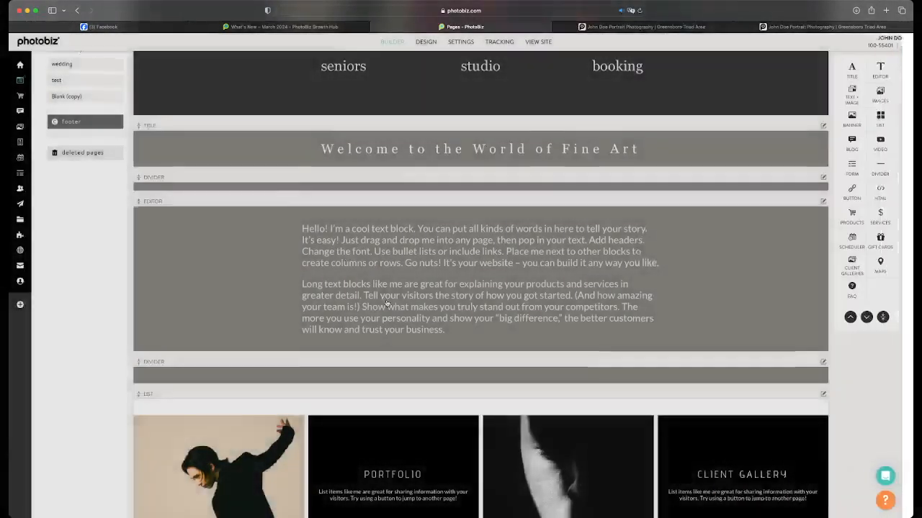
Return to the Blank (copy) page, paste the copied paragraphs into its empty editor block and save
{"action": "scroll", "coordinate": [385, 301], "scroll_direction": "up", "scroll_amount": 15}
{"action": "scroll", "coordinate": [85, 216], "scroll_direction": "down", "scroll_amount": 10}
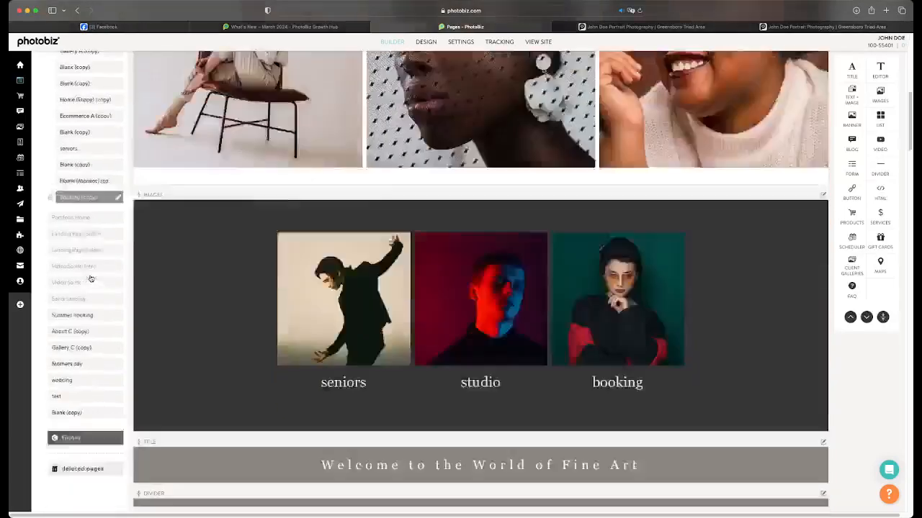
{"action": "left_click", "coordinate": [85, 220]}
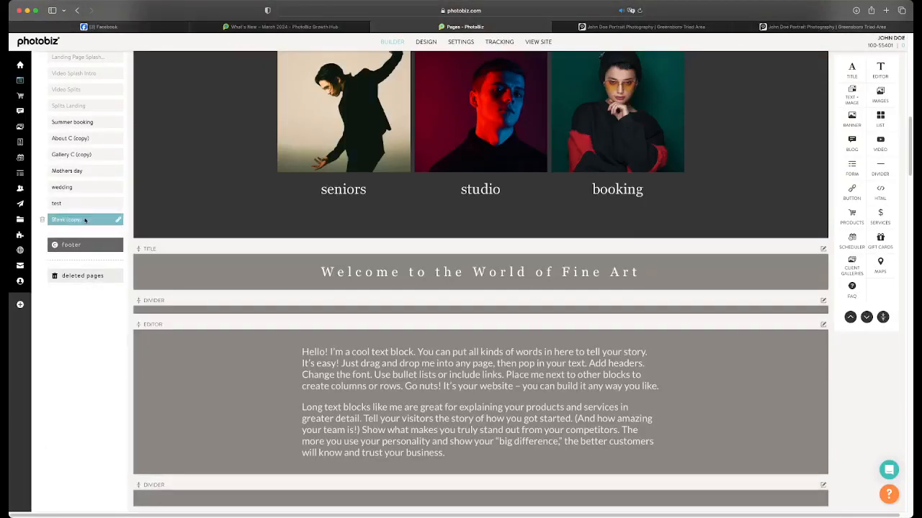
{"action": "scroll", "coordinate": [418, 337], "scroll_direction": "down", "scroll_amount": 5}
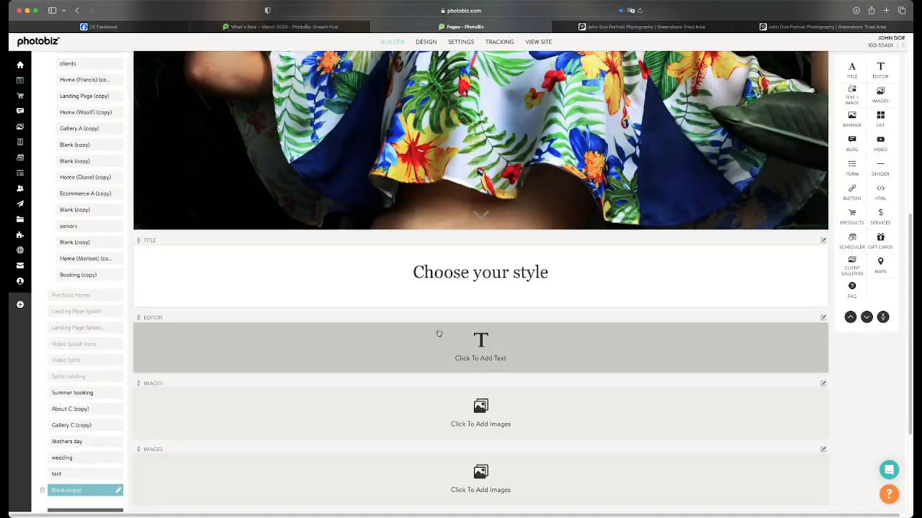
{"action": "left_click", "coordinate": [438, 333]}
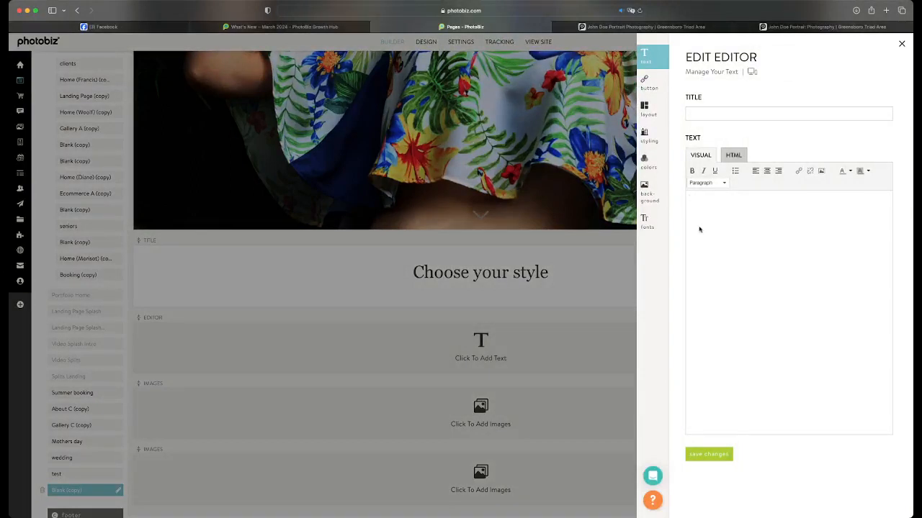
{"action": "key", "text": "super+v"}
{"action": "left_click", "coordinate": [723, 453]}
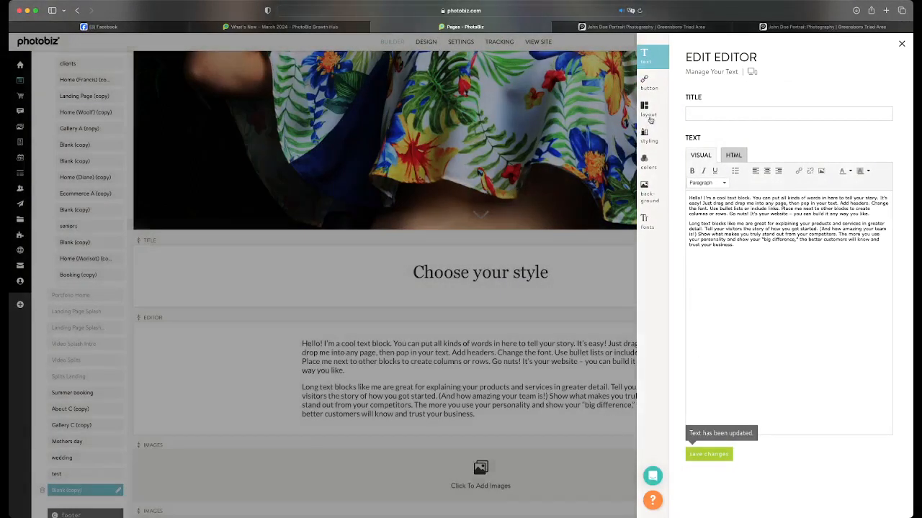
Apply the Two Column layout to the editor block and set its paragraph font size to 130%
{"action": "left_click", "coordinate": [645, 108]}
{"action": "left_click", "coordinate": [810, 273]}
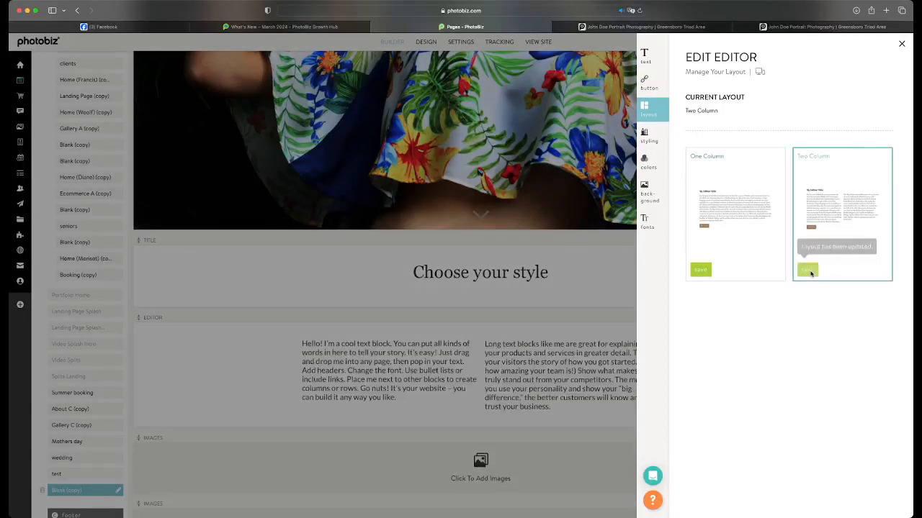
{"action": "left_click", "coordinate": [646, 220]}
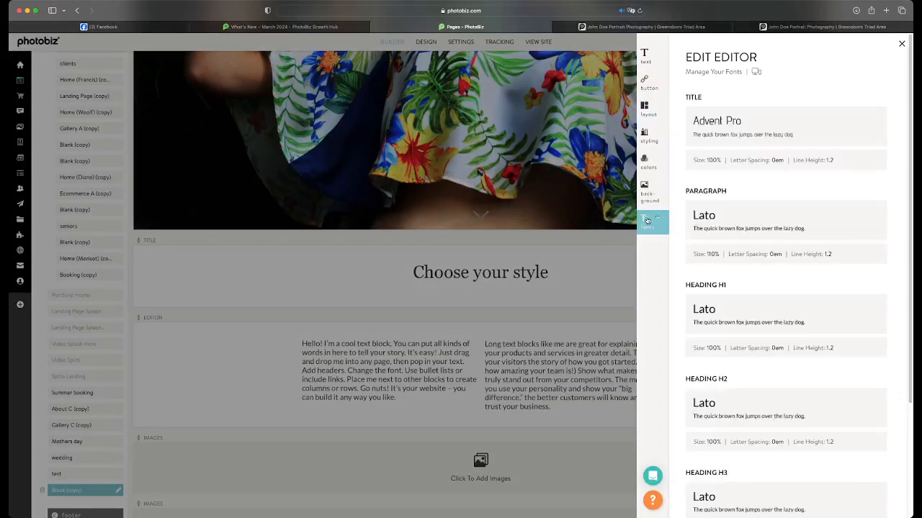
{"action": "left_click", "coordinate": [875, 256]}
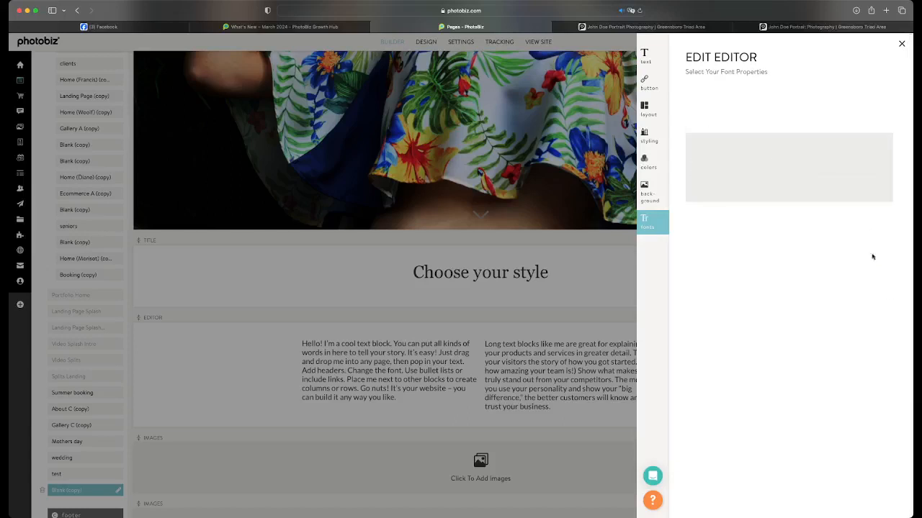
{"action": "left_click_drag", "start_coordinate": [760, 235], "coordinate": [784, 235]}
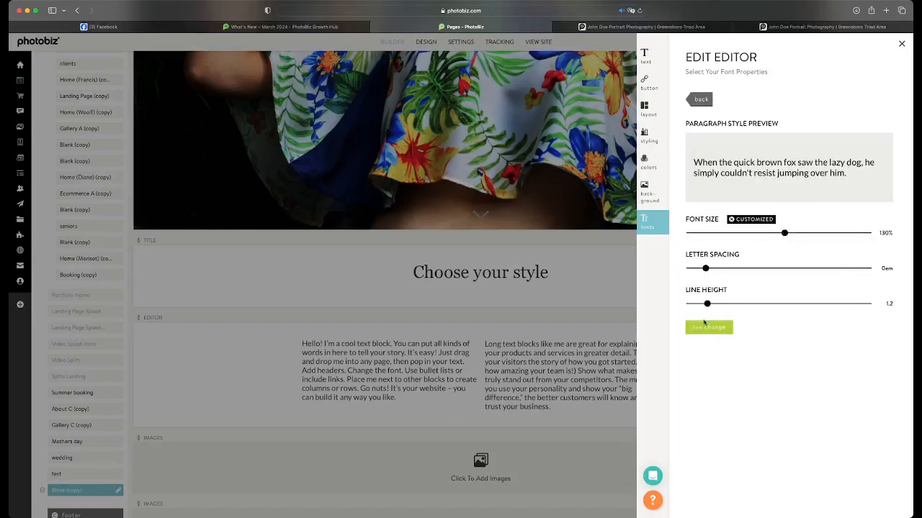
{"action": "left_click", "coordinate": [705, 326]}
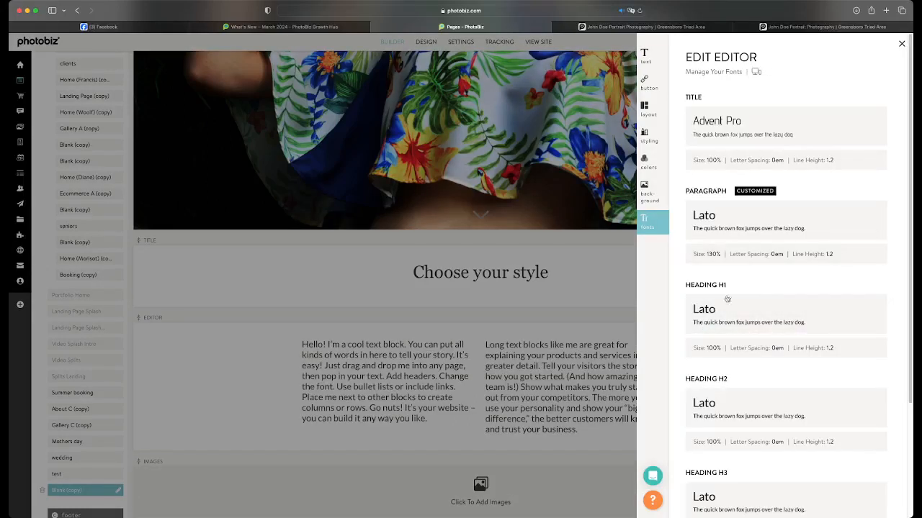
{"action": "left_click", "coordinate": [612, 249]}
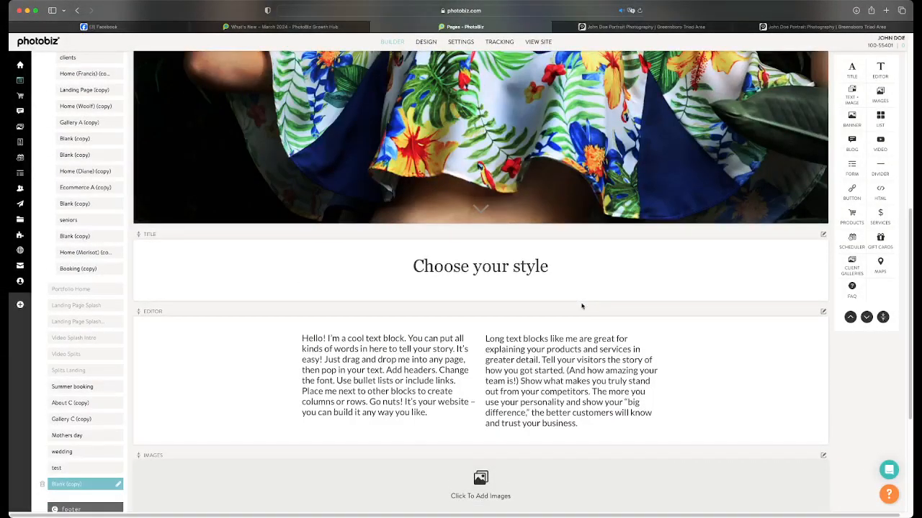
{"action": "scroll", "coordinate": [582, 306], "scroll_direction": "down", "scroll_amount": 3}
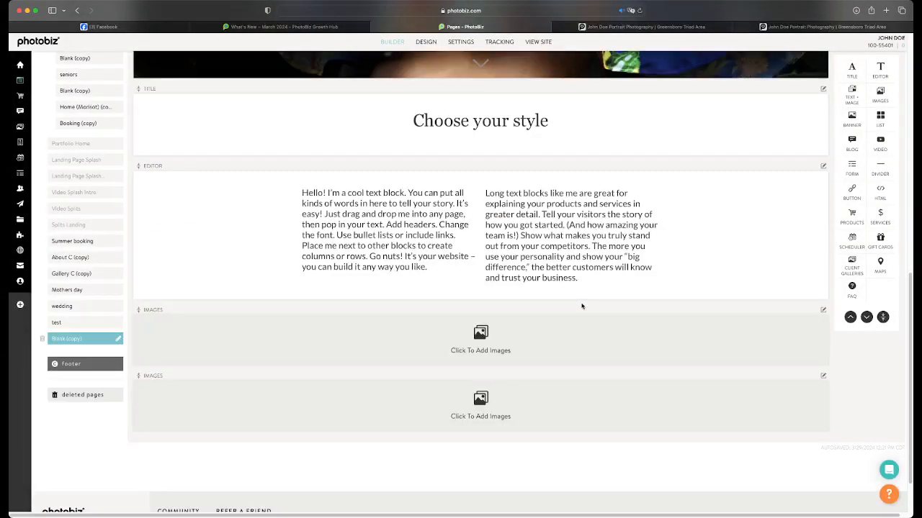
{"action": "scroll", "coordinate": [601, 295], "scroll_direction": "down", "scroll_amount": 2}
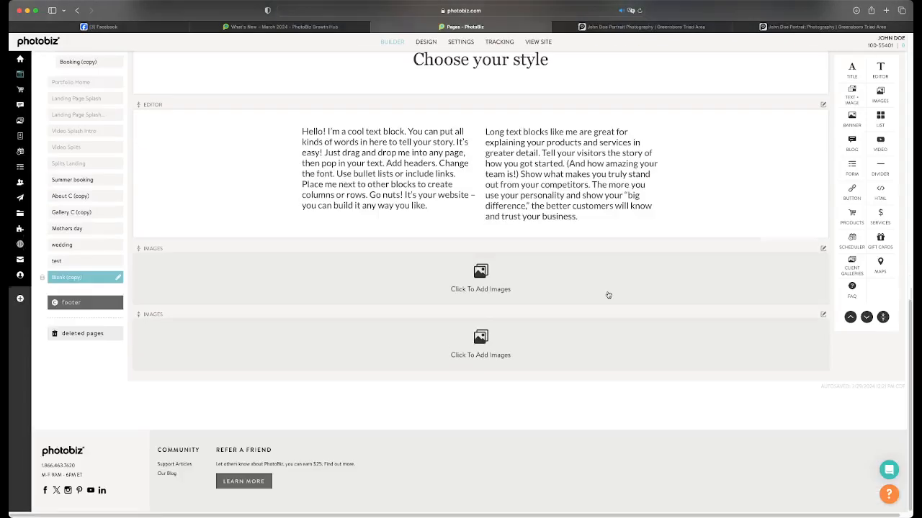
{"action": "left_click", "coordinate": [540, 276]}
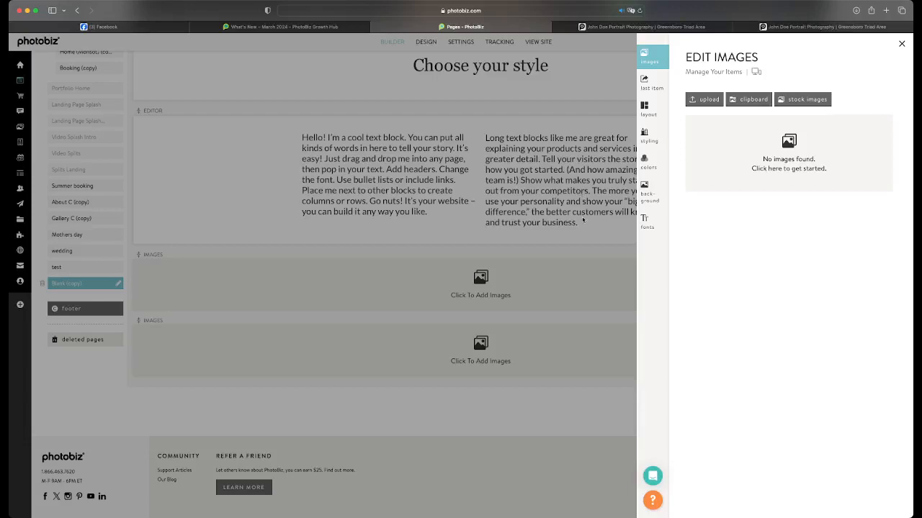
{"action": "left_click", "coordinate": [605, 190]}
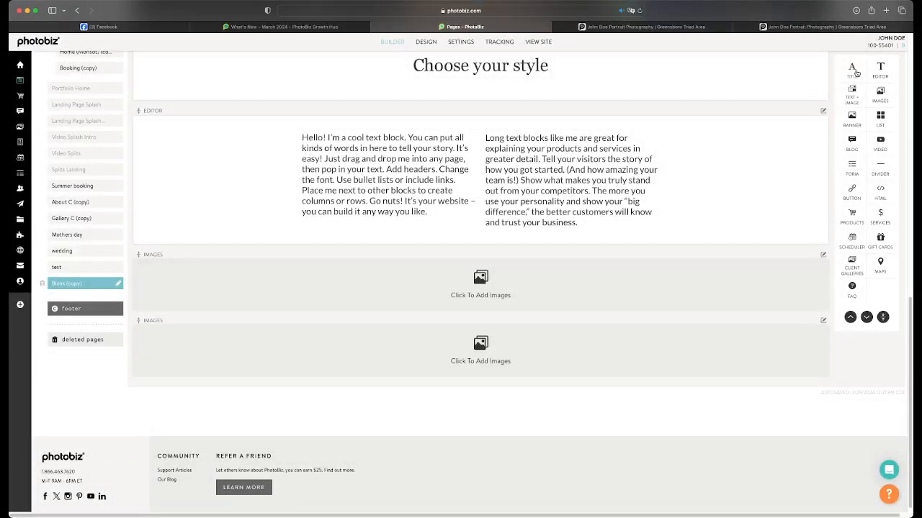
Add a title block between the editor and first images blocks, with the text "Choose what you'd like to see", and save
{"action": "left_click_drag", "start_coordinate": [856, 73], "coordinate": [648, 248]}
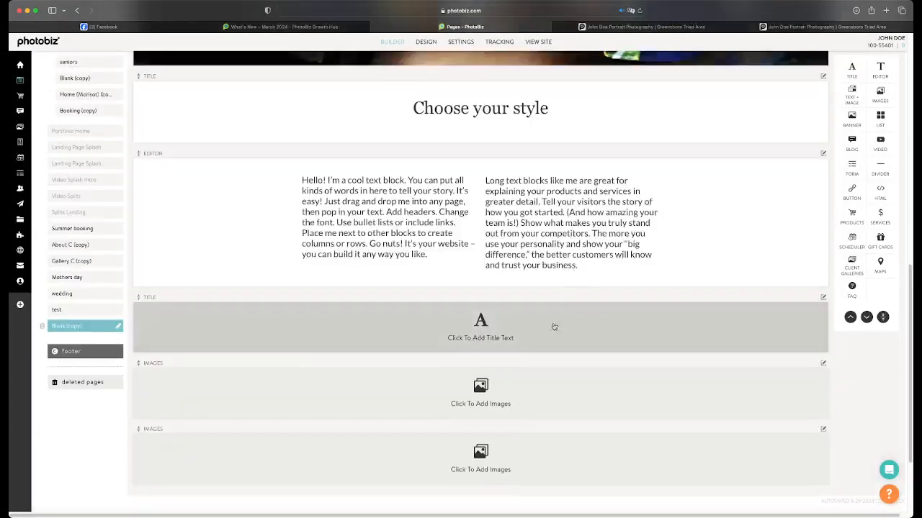
{"action": "left_click", "coordinate": [539, 333]}
{"action": "left_click", "coordinate": [738, 115]}
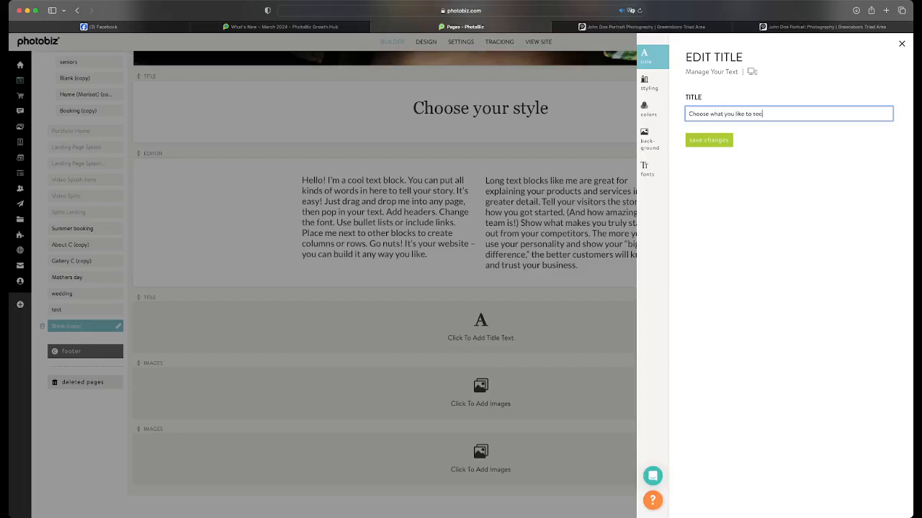
{"action": "left_click", "coordinate": [730, 116]}
{"action": "type", "text": "'d"}
{"action": "left_click", "coordinate": [709, 140]}
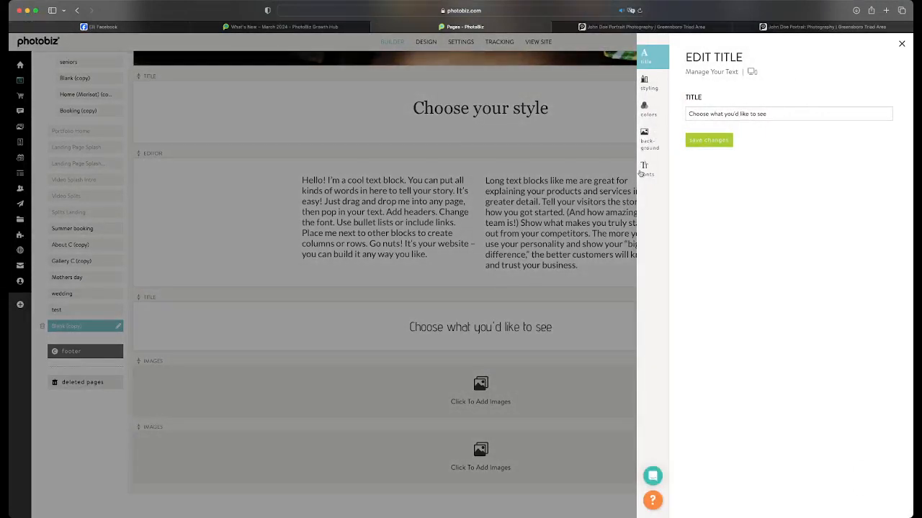
Set the font of the "Choose what you'd like to see" title to Georgia
{"action": "left_click", "coordinate": [640, 173]}
{"action": "left_click", "coordinate": [731, 119]}
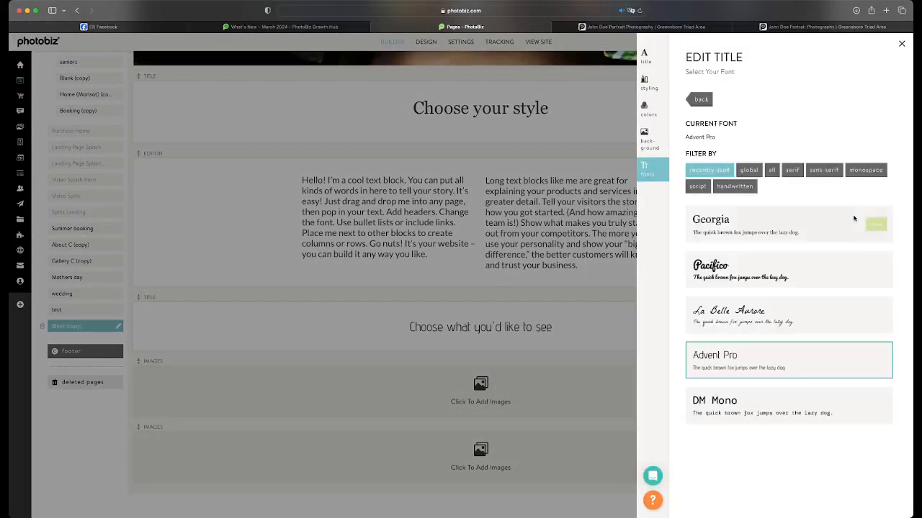
{"action": "left_click", "coordinate": [875, 224]}
{"action": "left_click", "coordinate": [531, 305]}
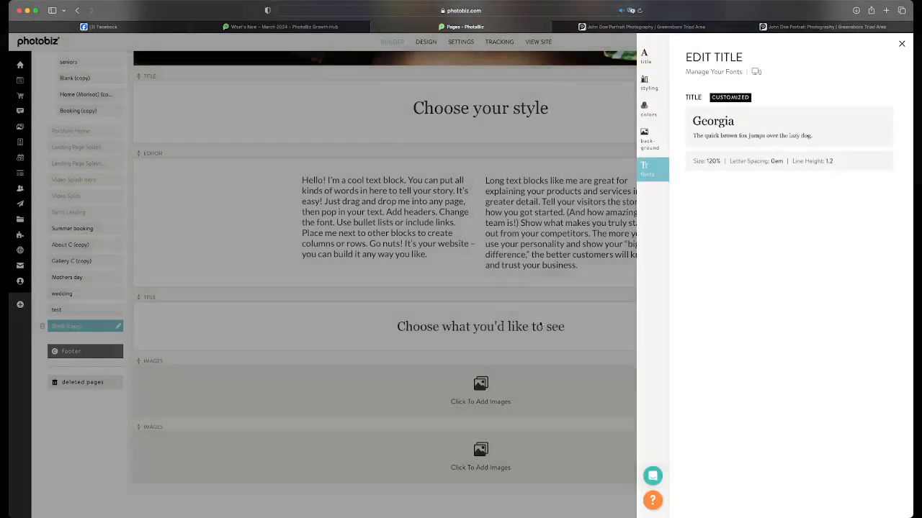
Insert the portrait of the dark-haired woman from the Close ups clipboard folder into the first empty images block
{"action": "scroll", "coordinate": [600, 350], "scroll_direction": "down", "scroll_amount": 2}
{"action": "left_click", "coordinate": [504, 348]}
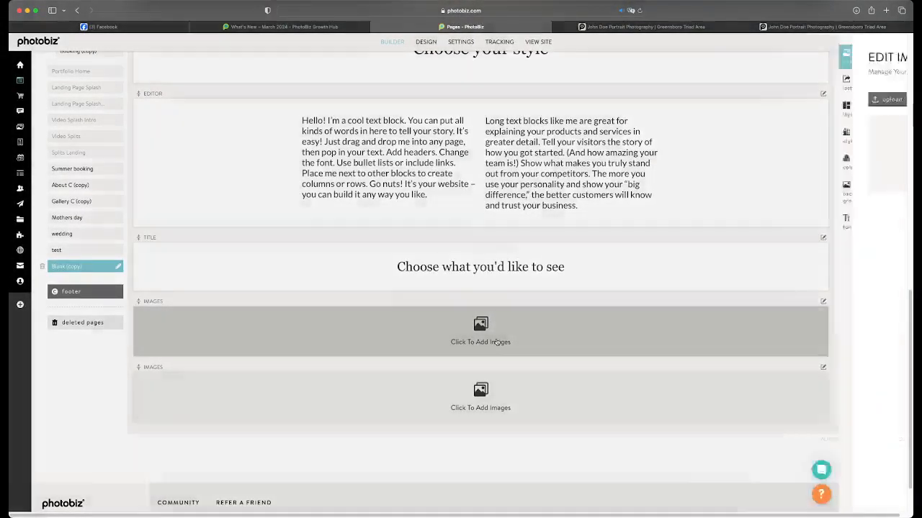
{"action": "left_click", "coordinate": [749, 103]}
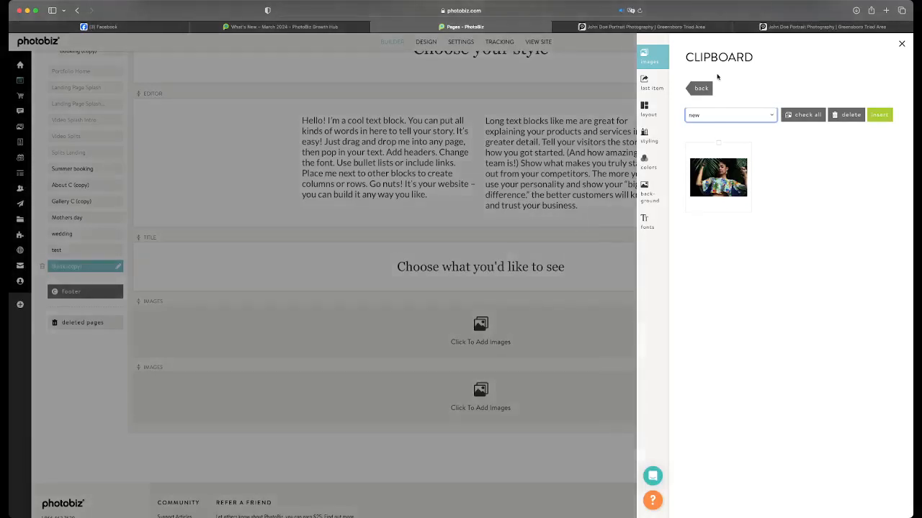
{"action": "left_click", "coordinate": [718, 77]}
{"action": "left_click", "coordinate": [726, 184]}
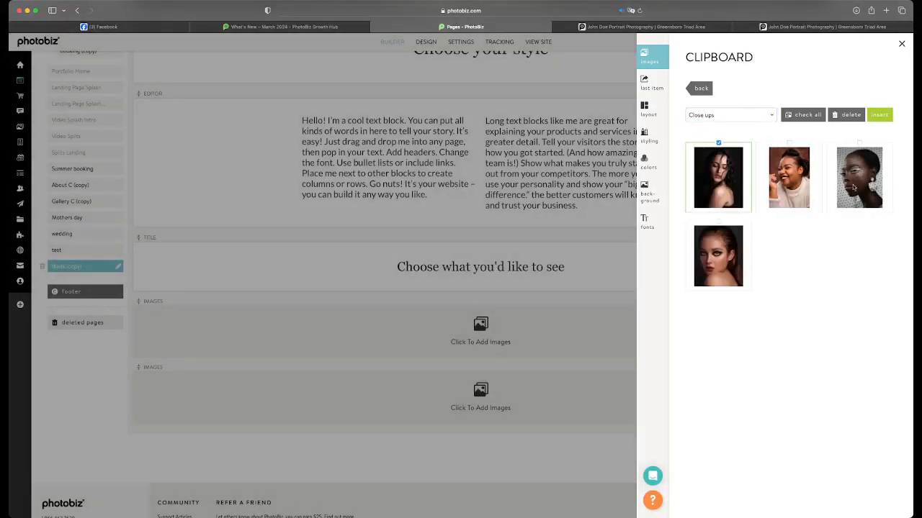
{"action": "left_click", "coordinate": [853, 186]}
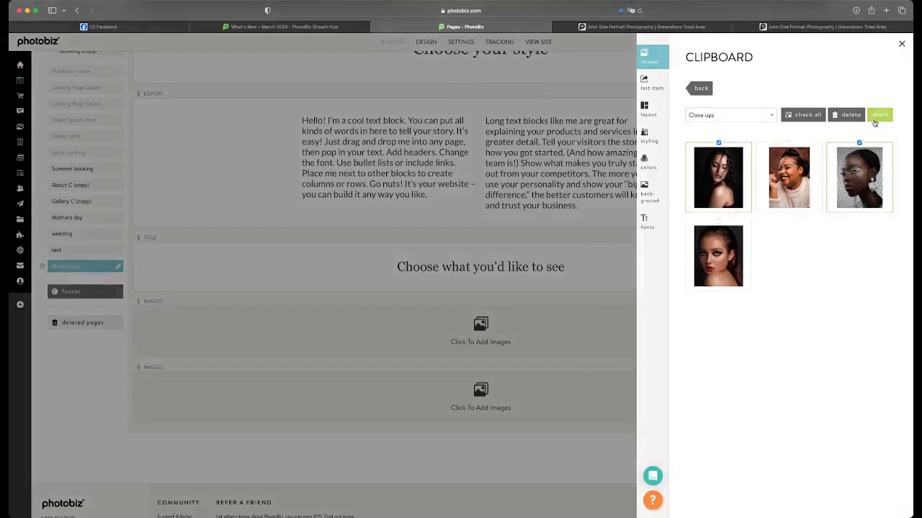
{"action": "left_click", "coordinate": [879, 115]}
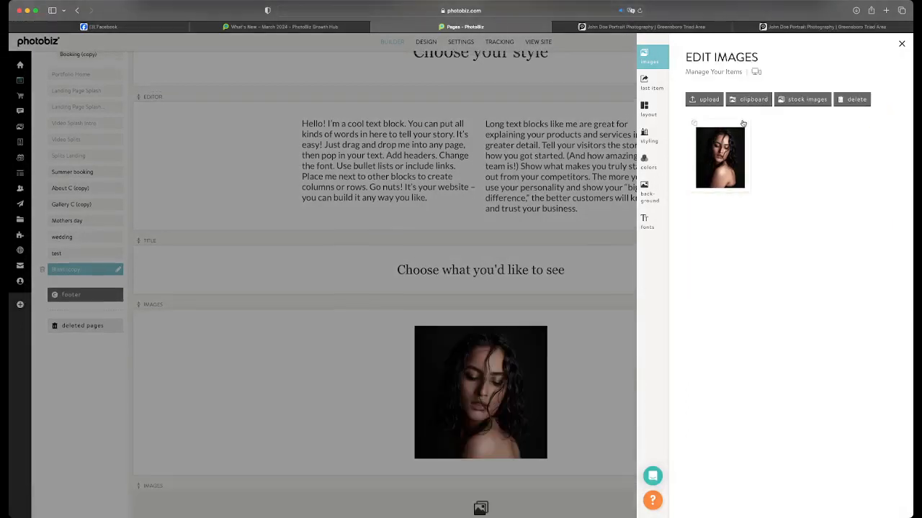
Add the maternity photo from the Families clipboard folder as the second image of the block
{"action": "left_click", "coordinate": [742, 100]}
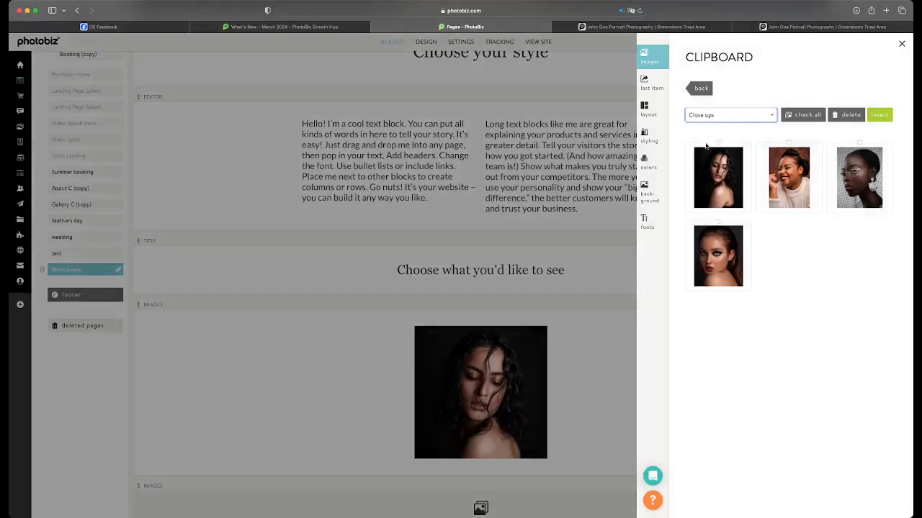
{"action": "left_click", "coordinate": [706, 147]}
{"action": "left_click", "coordinate": [730, 173]}
{"action": "left_click", "coordinate": [879, 116]}
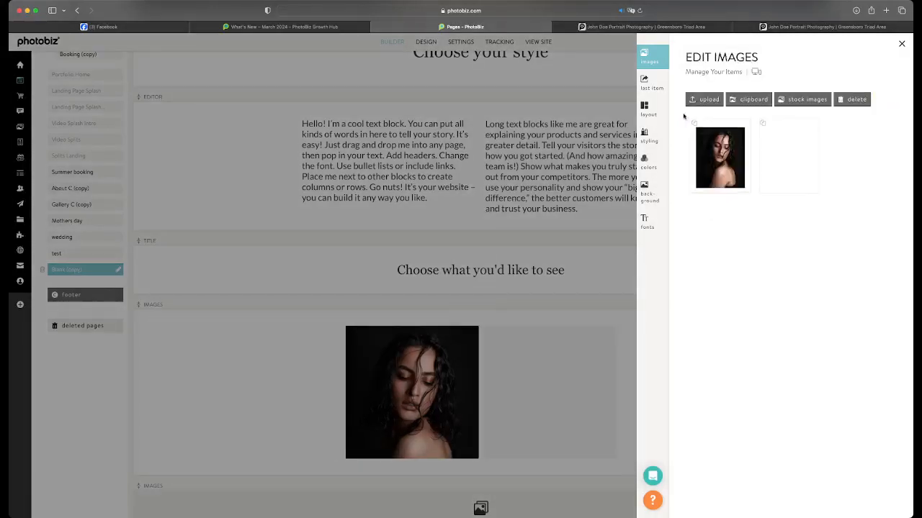
Add the clipboard portrait with yellow sunglasses and a green backdrop as the third image, and close the block's settings
{"action": "left_click", "coordinate": [753, 100]}
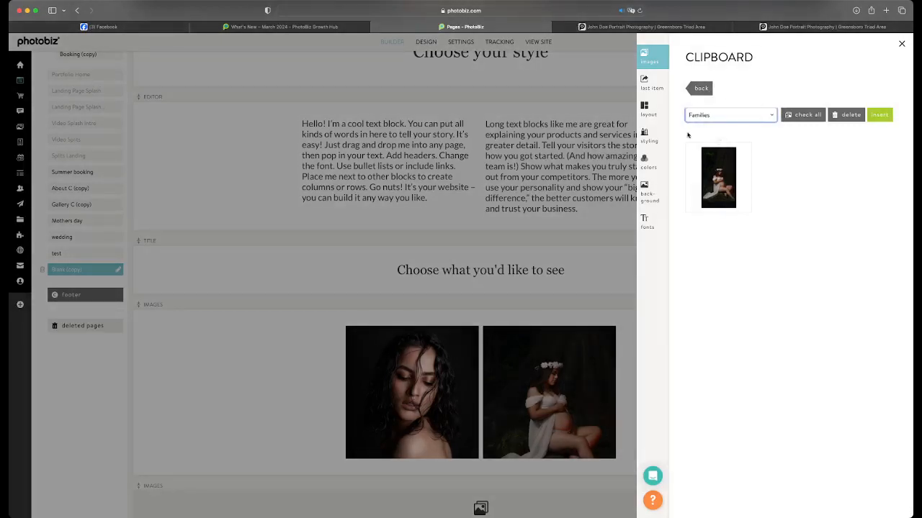
{"action": "left_click", "coordinate": [692, 135]}
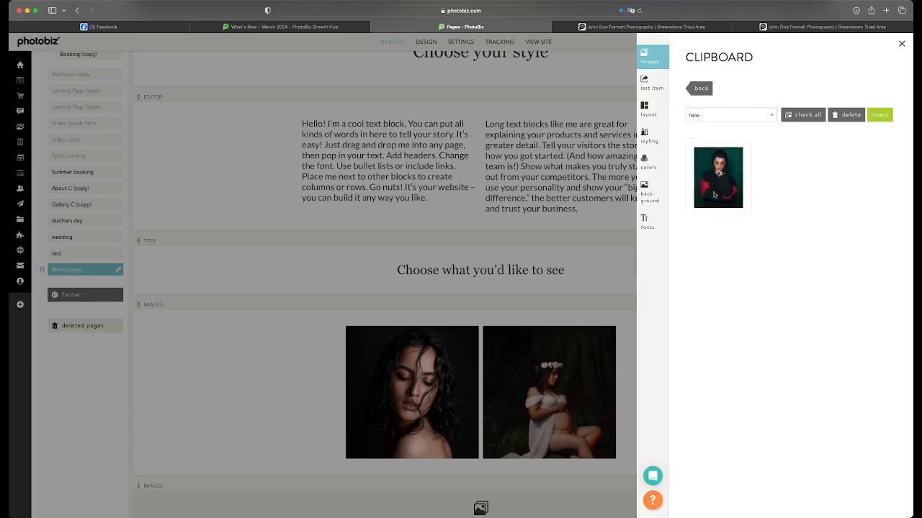
{"action": "left_click", "coordinate": [715, 192]}
{"action": "left_click", "coordinate": [887, 118]}
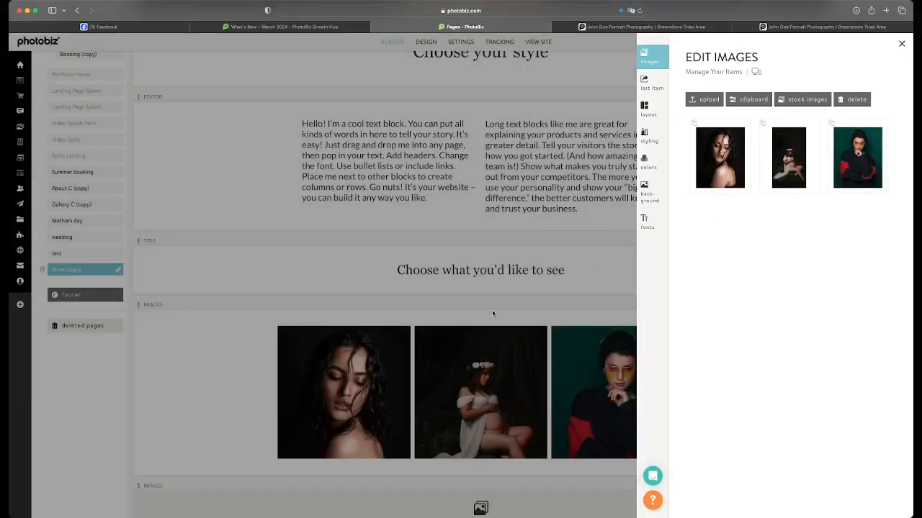
{"action": "left_click", "coordinate": [492, 310]}
{"action": "scroll", "coordinate": [468, 314], "scroll_direction": "down", "scroll_amount": 2}
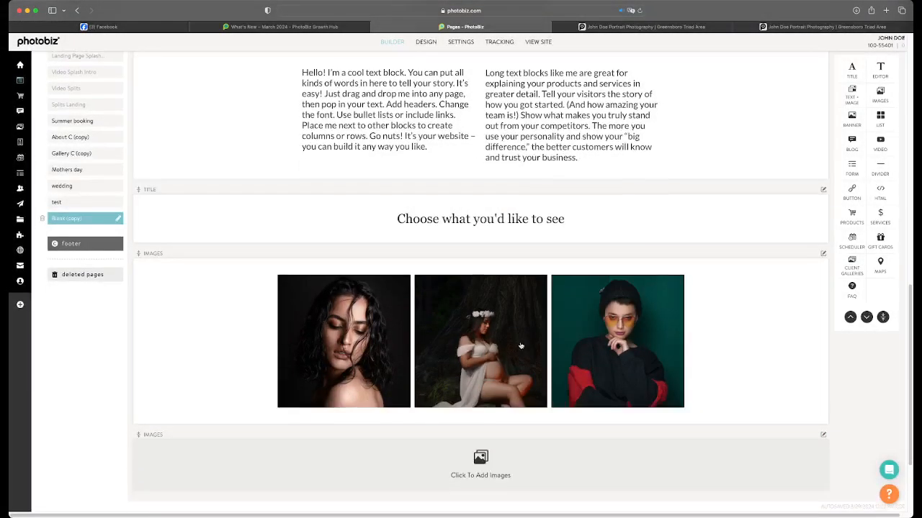
Apply the Editorial Portrait layout with 1 row and 3 columns to the three-image block
{"action": "left_click", "coordinate": [468, 311]}
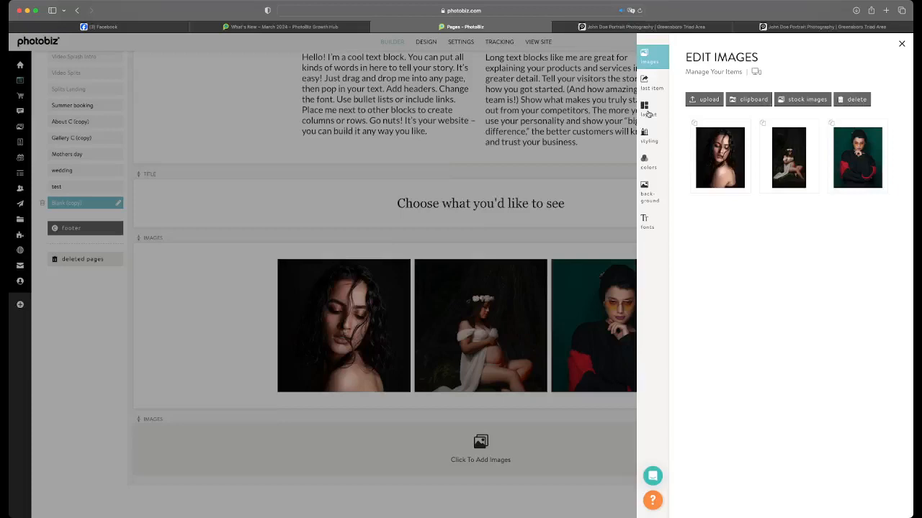
{"action": "left_click", "coordinate": [644, 108]}
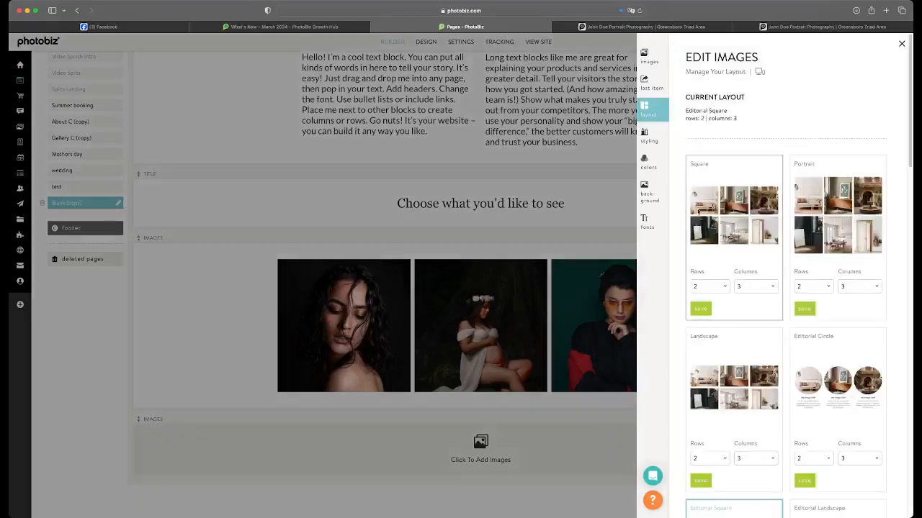
{"action": "scroll", "coordinate": [698, 221], "scroll_direction": "down", "scroll_amount": 3}
{"action": "scroll", "coordinate": [698, 221], "scroll_direction": "down", "scroll_amount": 5}
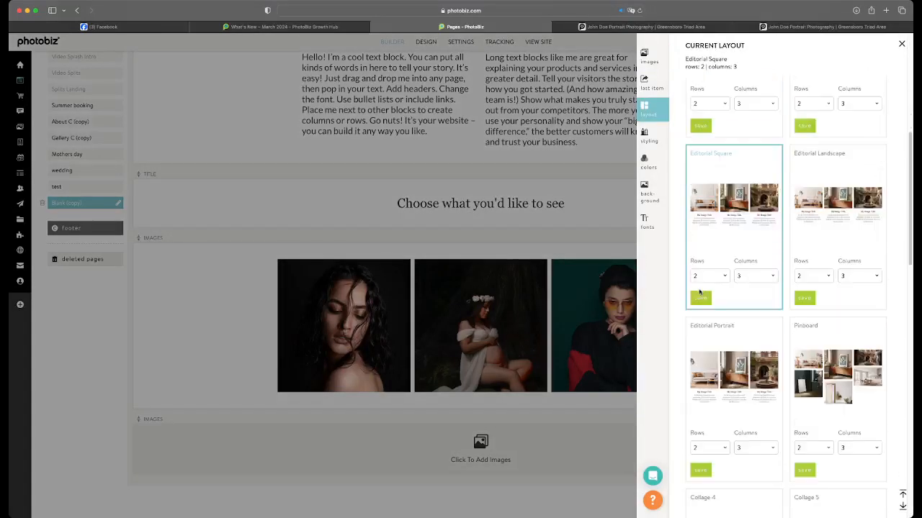
{"action": "scroll", "coordinate": [720, 317], "scroll_direction": "down", "scroll_amount": 3}
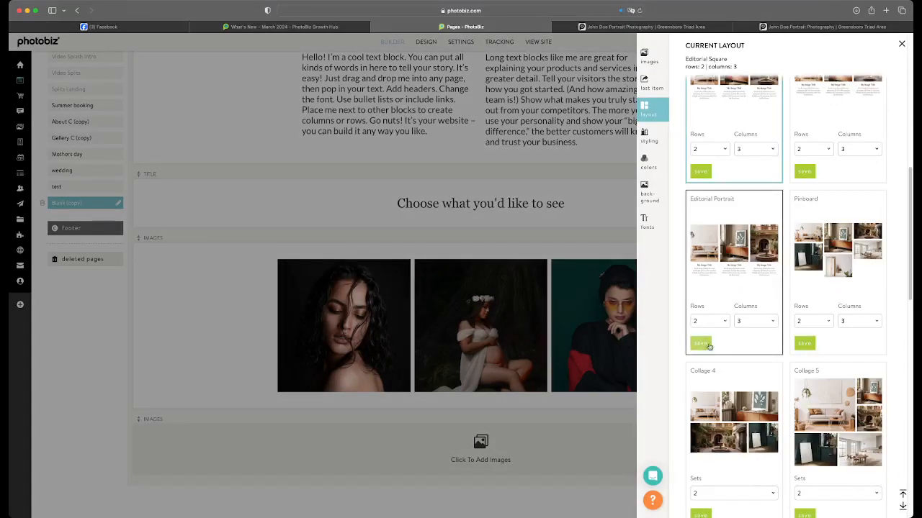
{"action": "left_click", "coordinate": [715, 321]}
{"action": "left_click", "coordinate": [751, 321]}
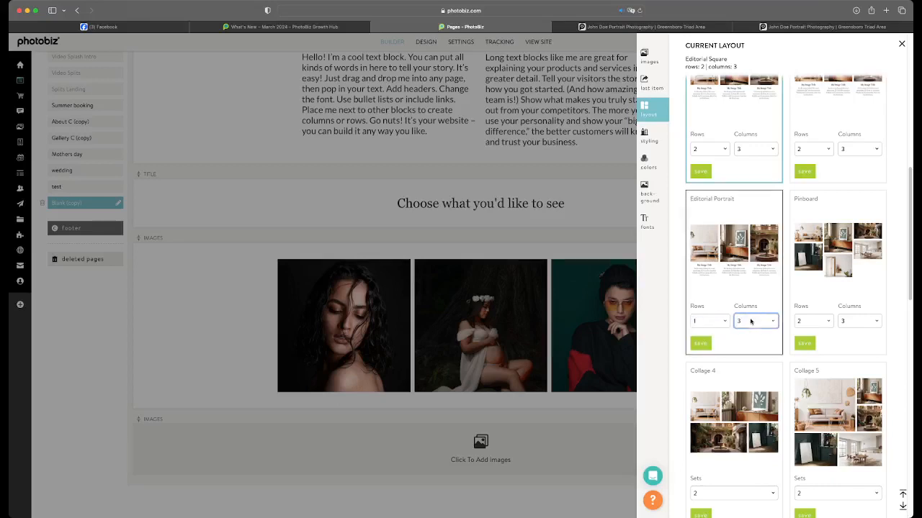
{"action": "left_click", "coordinate": [701, 343]}
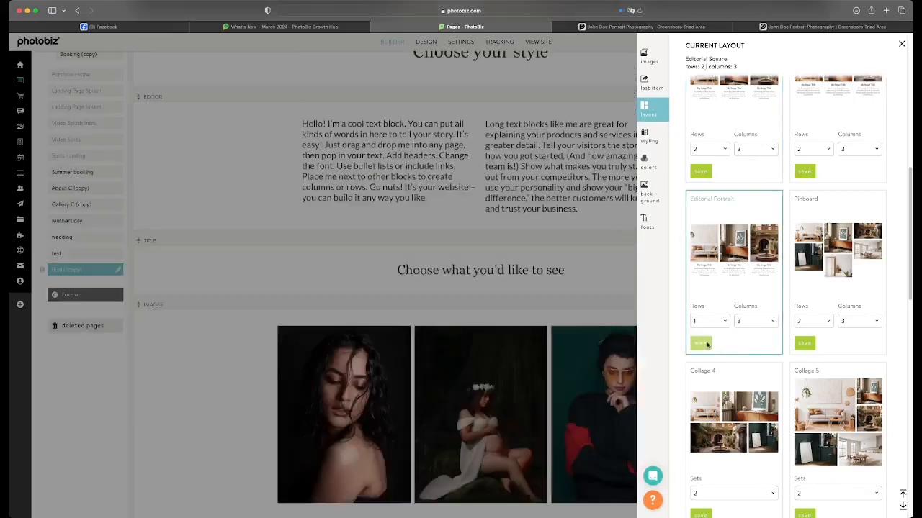
{"action": "scroll", "coordinate": [678, 321], "scroll_direction": "down", "scroll_amount": 2}
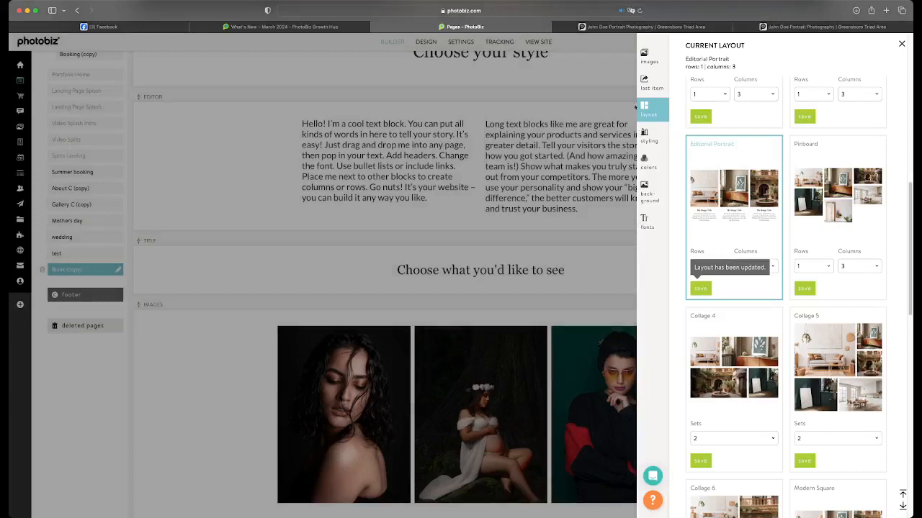
Title the first image "Portfolio", link it to a page and save the changes
{"action": "left_click", "coordinate": [647, 65]}
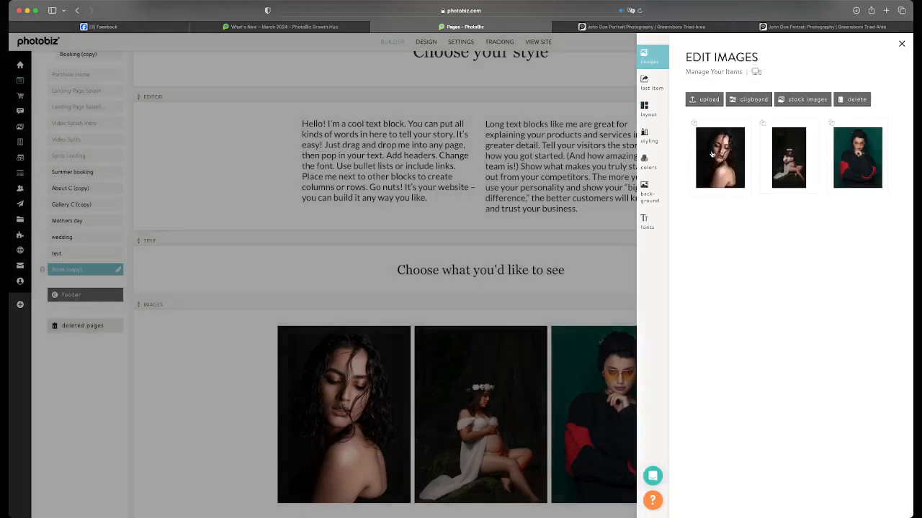
{"action": "left_click", "coordinate": [711, 153]}
{"action": "scroll", "coordinate": [785, 187], "scroll_direction": "down", "scroll_amount": 5}
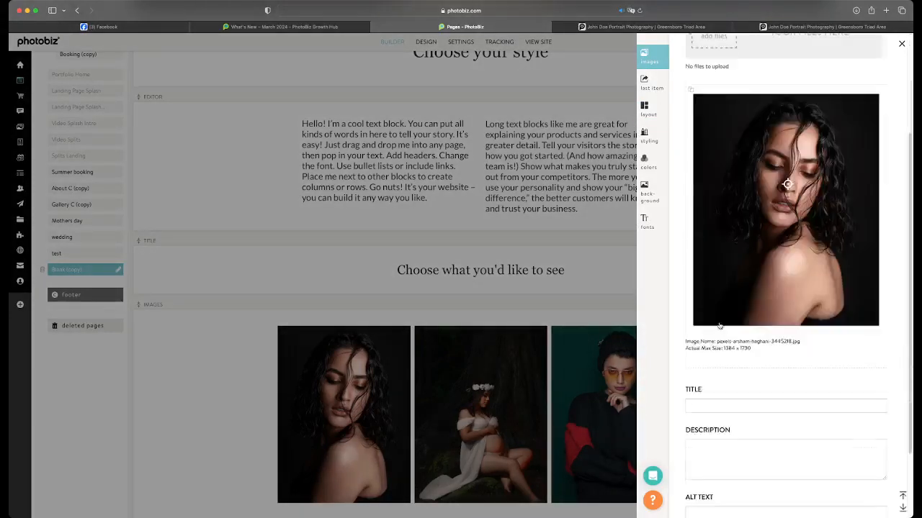
{"action": "left_click", "coordinate": [713, 336]}
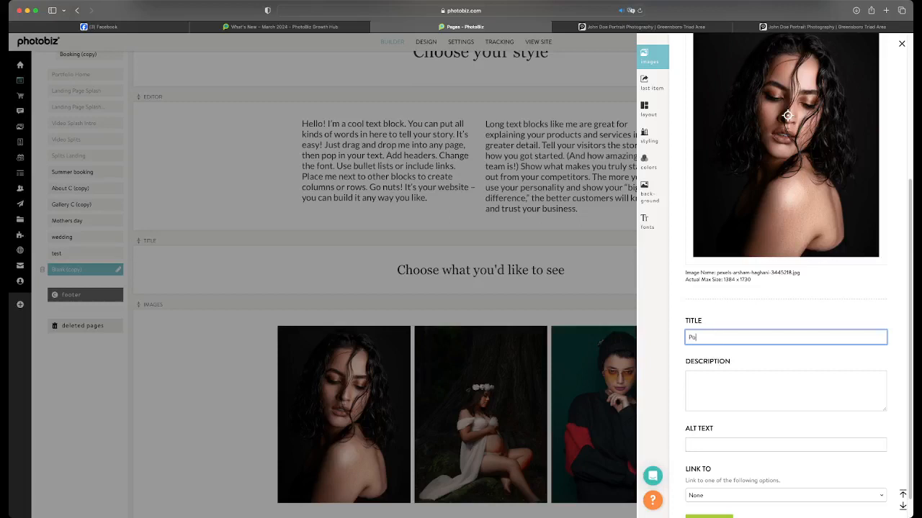
{"action": "type", "text": "Portfolio"}
{"action": "scroll", "coordinate": [690, 463], "scroll_direction": "down", "scroll_amount": 1}
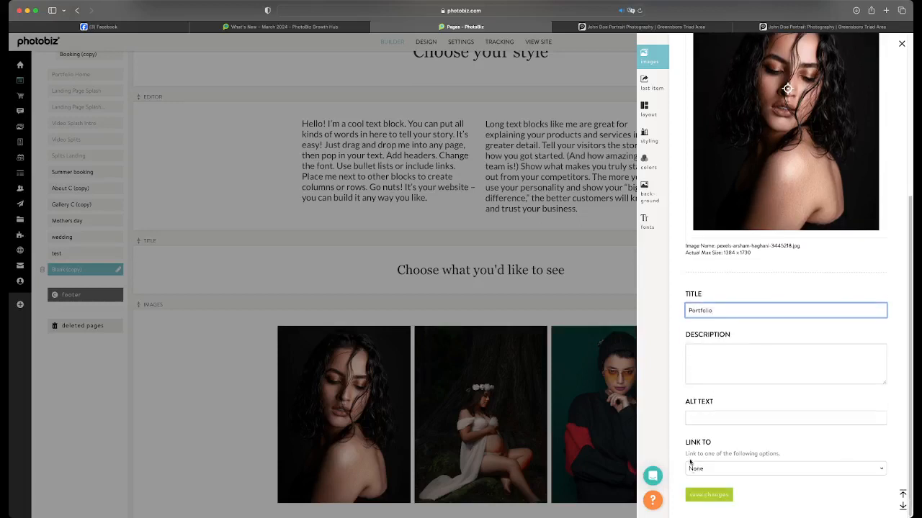
{"action": "left_click", "coordinate": [703, 470]}
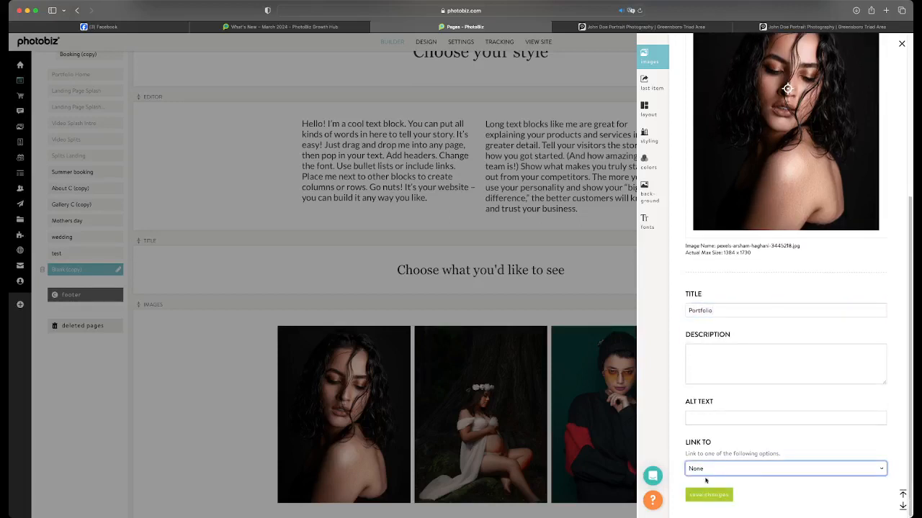
{"action": "left_click", "coordinate": [717, 465]}
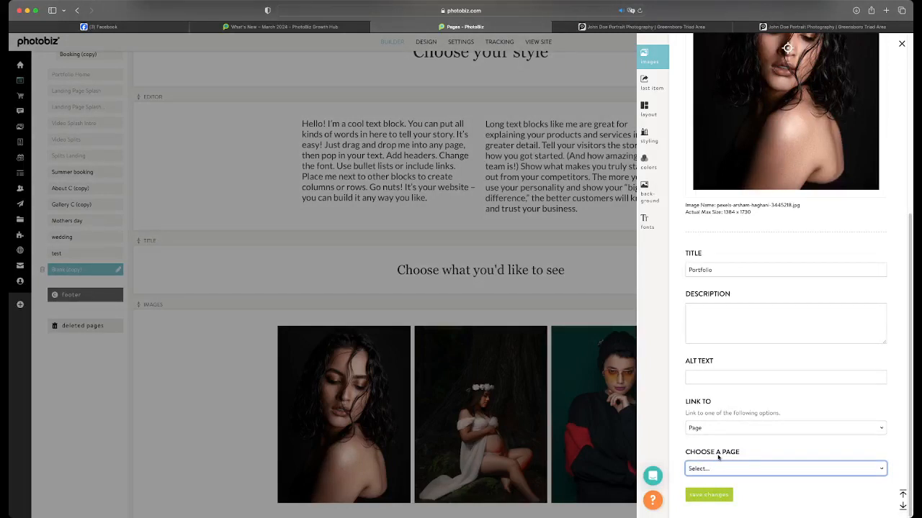
{"action": "left_click", "coordinate": [709, 495]}
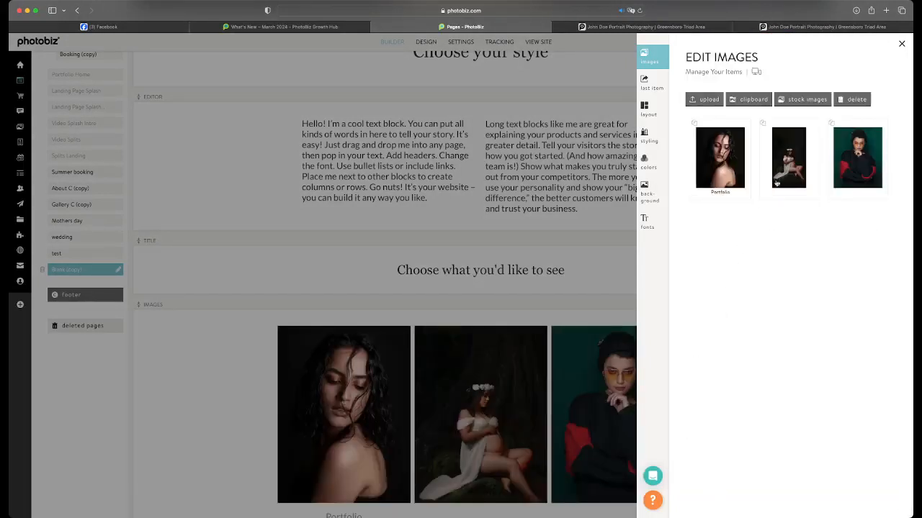
Title the maternity image "Investment", link it to a page and save the changes
{"action": "left_click", "coordinate": [776, 183]}
{"action": "scroll", "coordinate": [716, 350], "scroll_direction": "down", "scroll_amount": 5}
{"action": "left_click", "coordinate": [718, 306]}
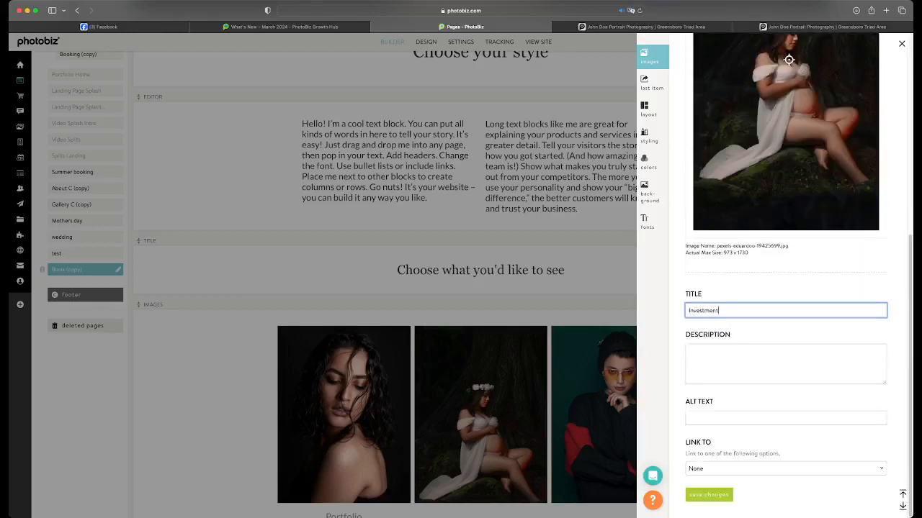
{"action": "left_click", "coordinate": [701, 472]}
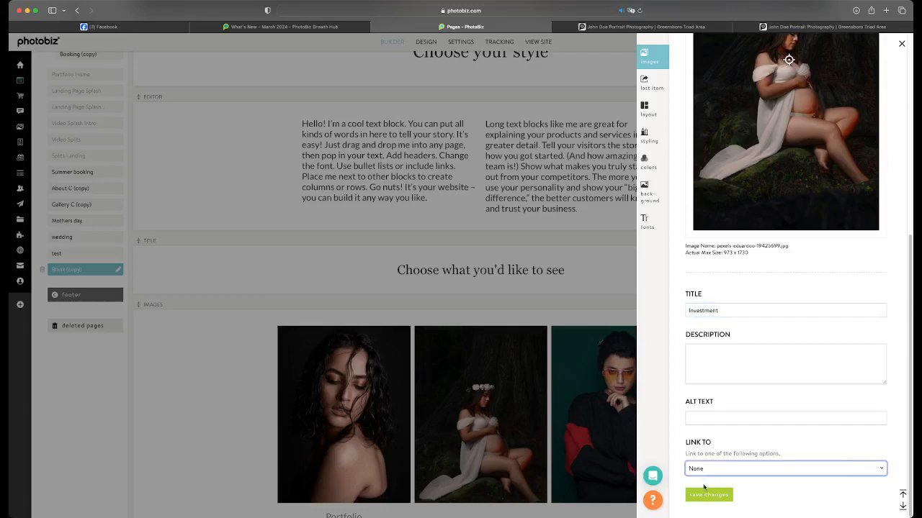
{"action": "left_click", "coordinate": [709, 485]}
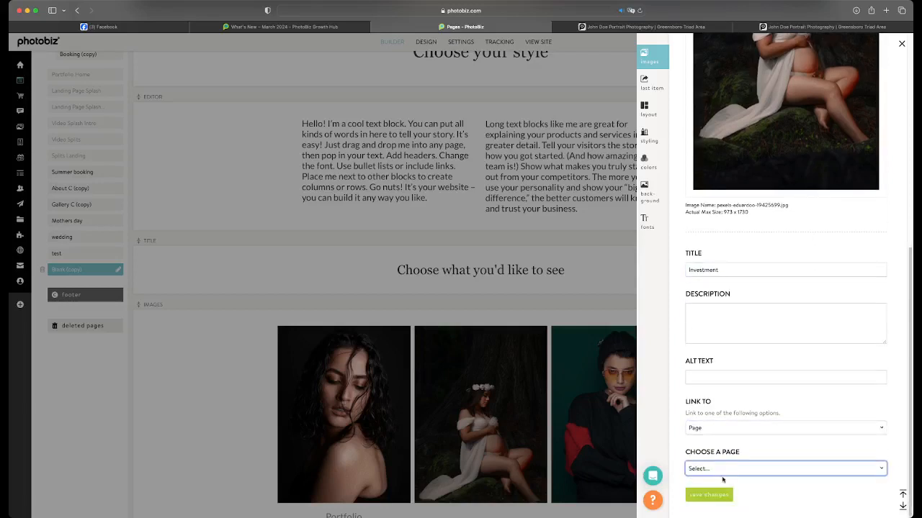
{"action": "left_click", "coordinate": [728, 405]}
{"action": "left_click", "coordinate": [721, 494]}
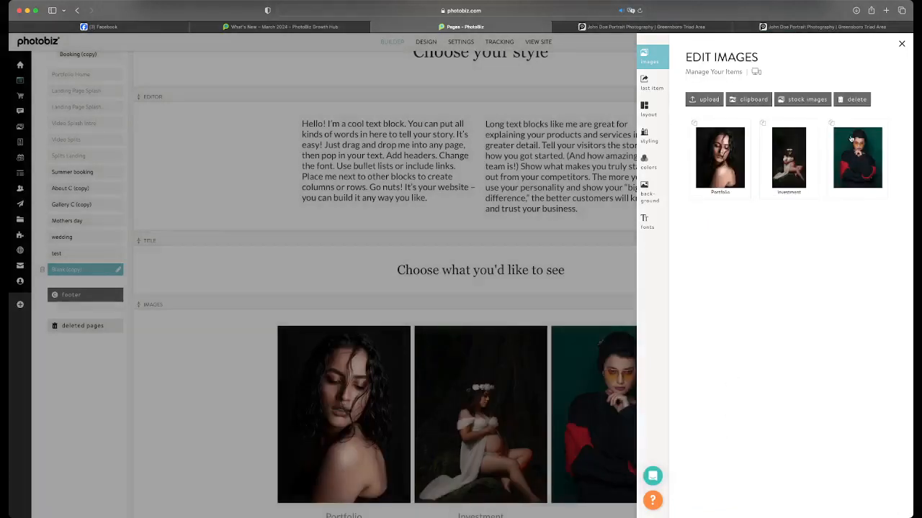
Title the third image "Book Session", link it to the booking page, save and close the block's settings
{"action": "left_click", "coordinate": [857, 157]}
{"action": "scroll", "coordinate": [686, 365], "scroll_direction": "down", "scroll_amount": 5}
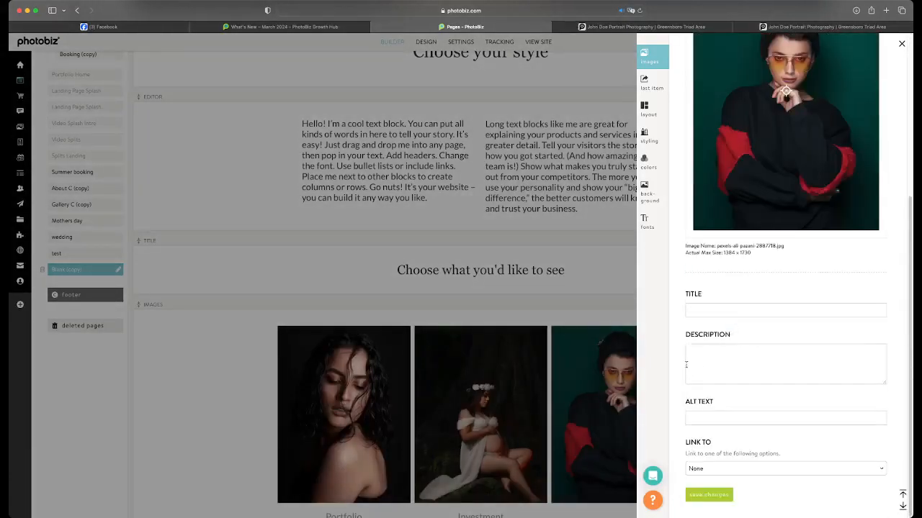
{"action": "left_click", "coordinate": [708, 307]}
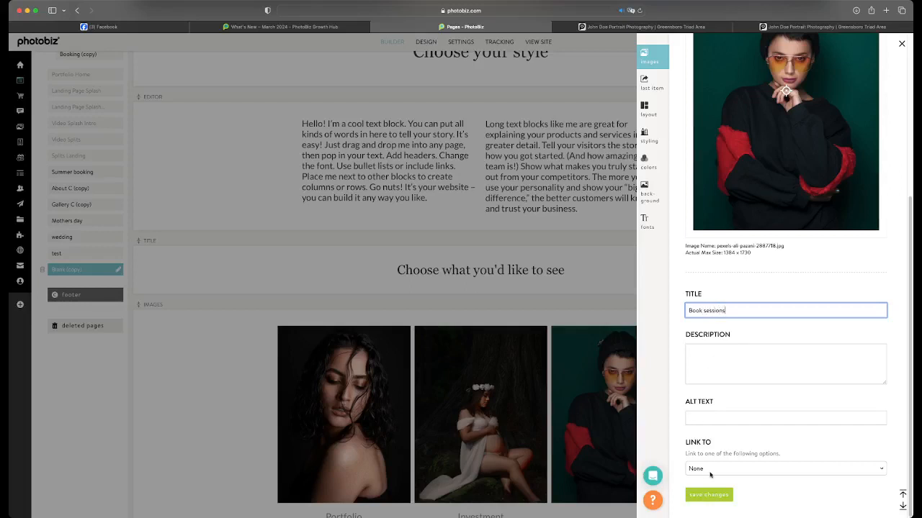
{"action": "double_click", "coordinate": [705, 308]}
{"action": "type", "text": "Sessions"}
{"action": "left_click", "coordinate": [707, 469]}
{"action": "left_click", "coordinate": [693, 489]}
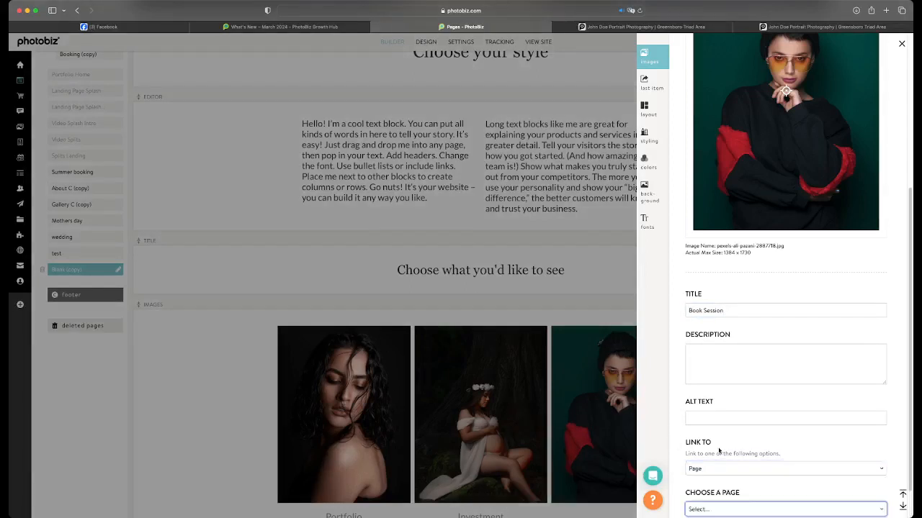
{"action": "scroll", "coordinate": [709, 476], "scroll_direction": "down", "scroll_amount": 1}
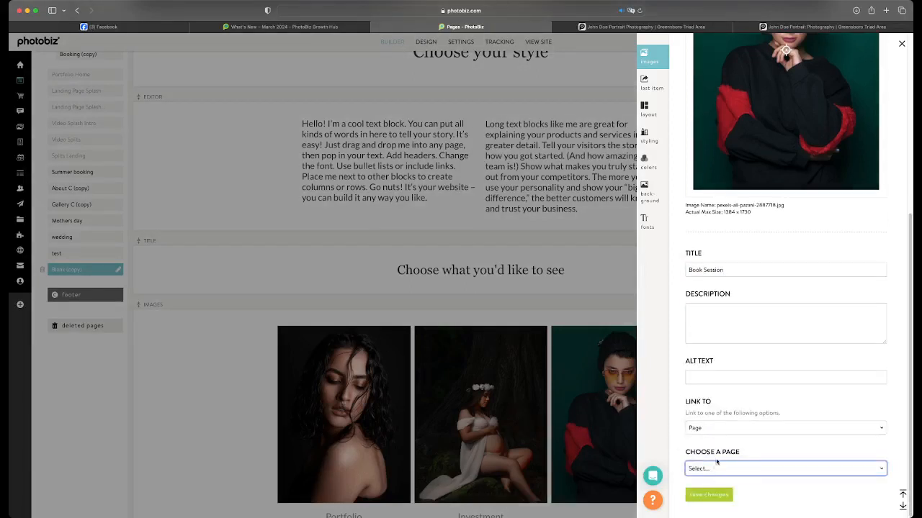
{"action": "left_click", "coordinate": [708, 501]}
{"action": "left_click", "coordinate": [708, 497]}
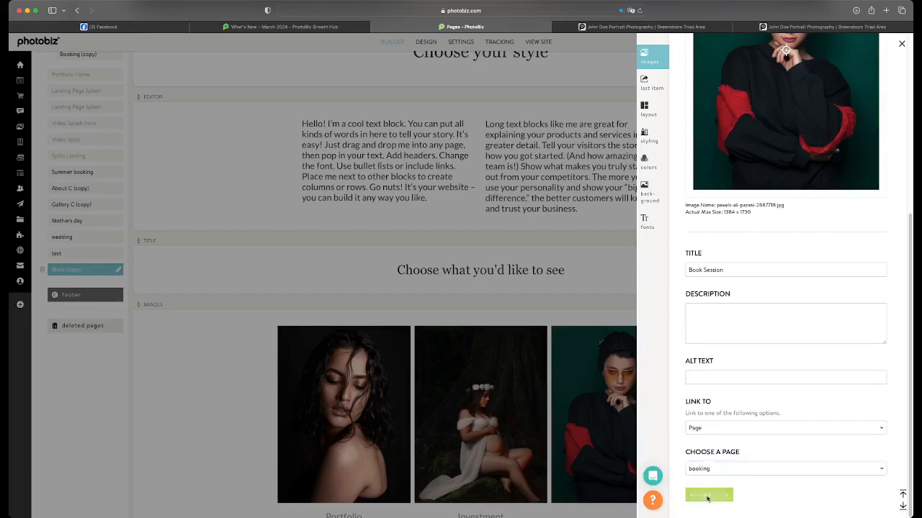
{"action": "left_click", "coordinate": [532, 358]}
{"action": "scroll", "coordinate": [531, 358], "scroll_direction": "down", "scroll_amount": 4}
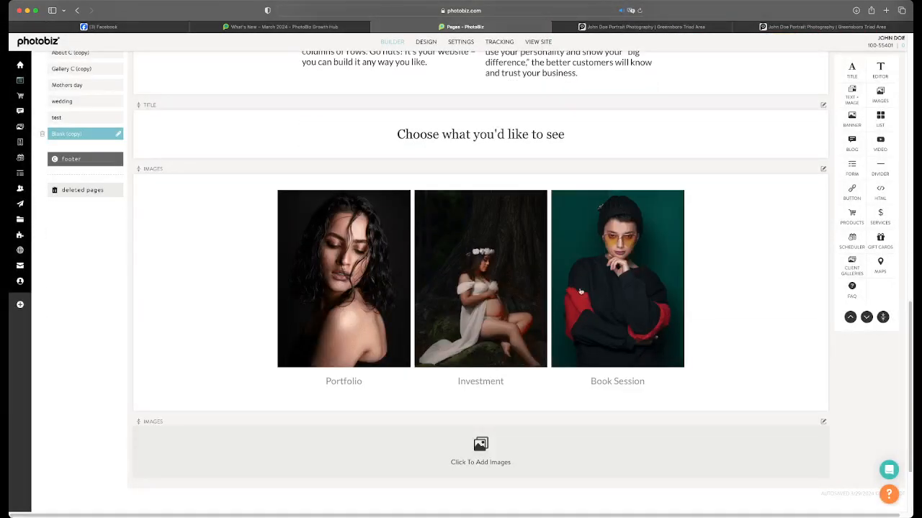
Set the "Choose what you'd like to see" title block's background color to #C2BAB2, with title color #363636, and save the changes
{"action": "left_click", "coordinate": [552, 140]}
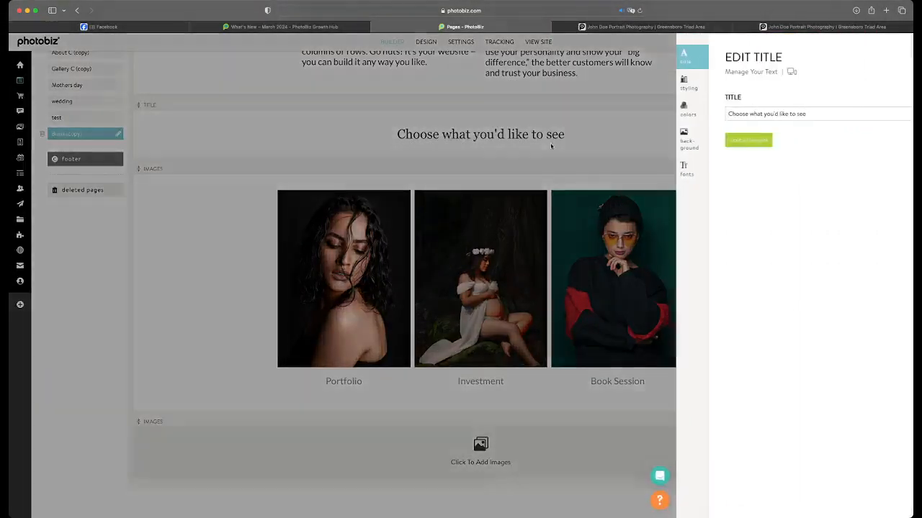
{"action": "left_click", "coordinate": [650, 112]}
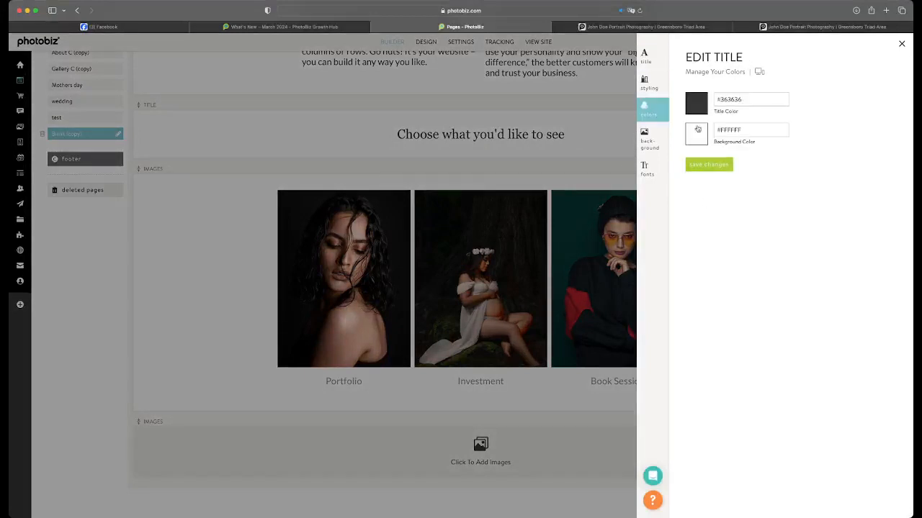
{"action": "left_click", "coordinate": [696, 134]}
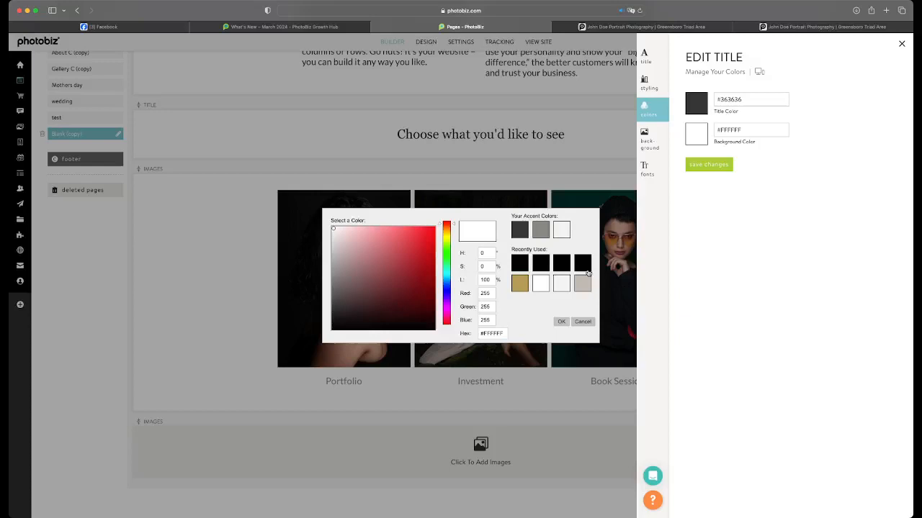
{"action": "left_click", "coordinate": [582, 285]}
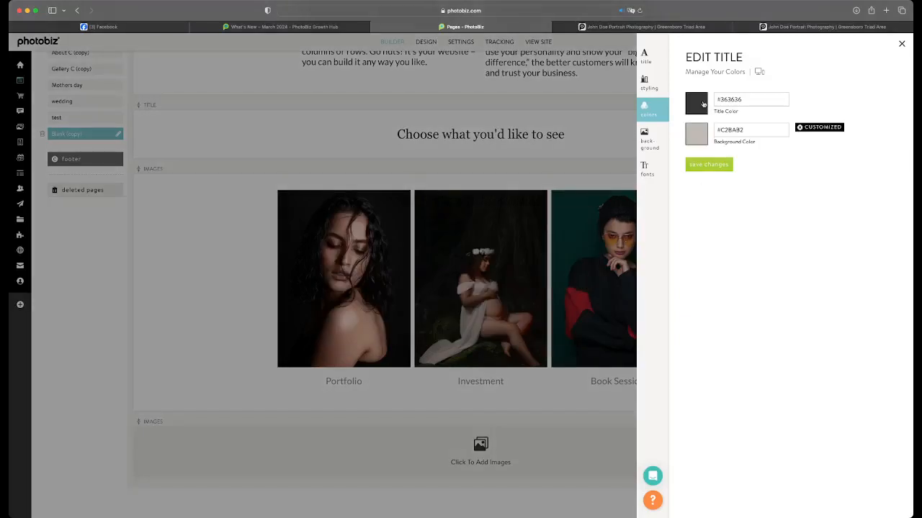
{"action": "left_click", "coordinate": [703, 104]}
{"action": "left_click", "coordinate": [560, 231]}
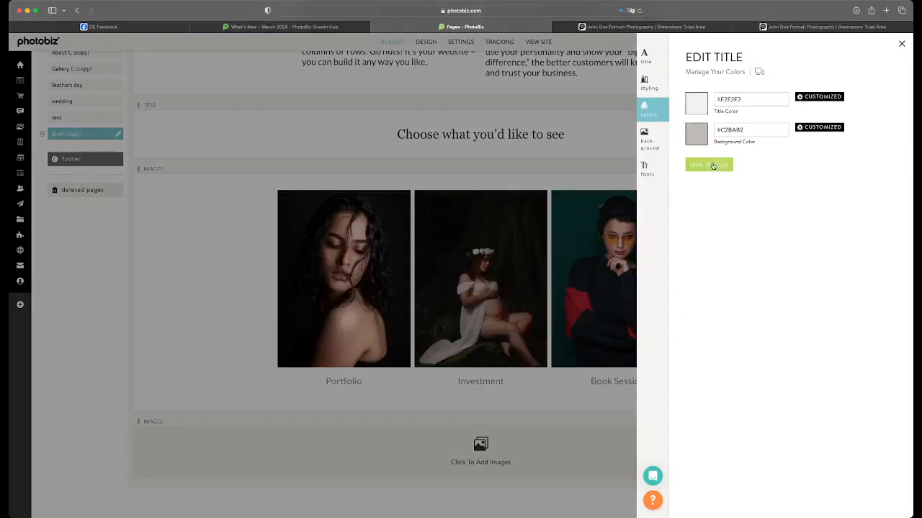
{"action": "left_click", "coordinate": [702, 103]}
{"action": "left_click", "coordinate": [540, 229]}
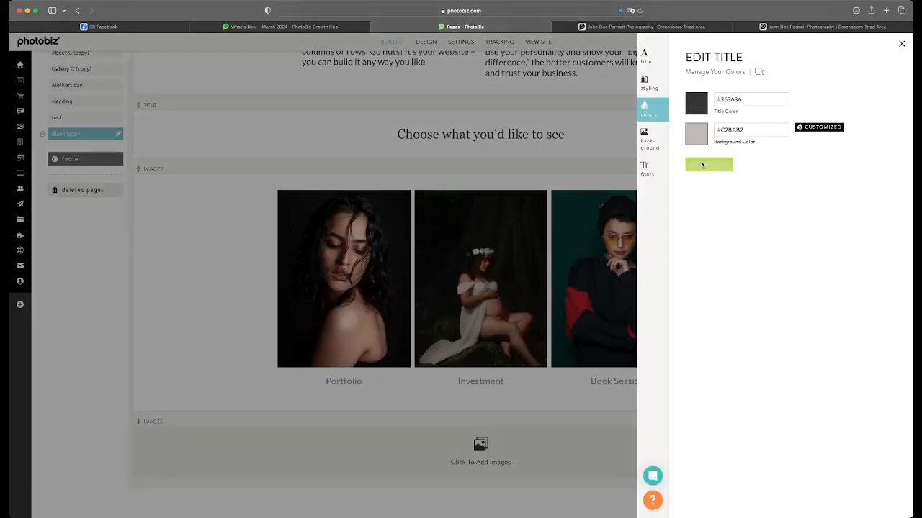
{"action": "left_click", "coordinate": [702, 165]}
Set the three-image block's background color to #C2BAB2 and title color to #000000, then save and close its settings
{"action": "left_click", "coordinate": [586, 215]}
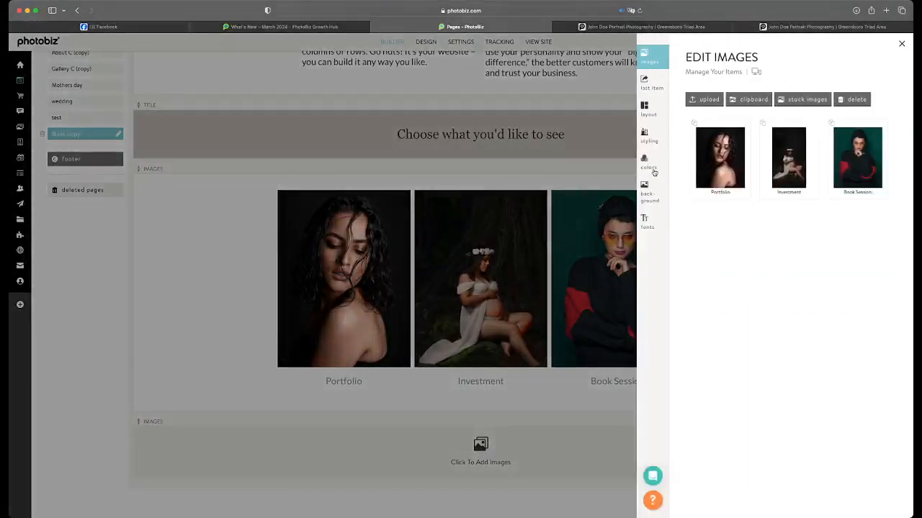
{"action": "left_click", "coordinate": [660, 170]}
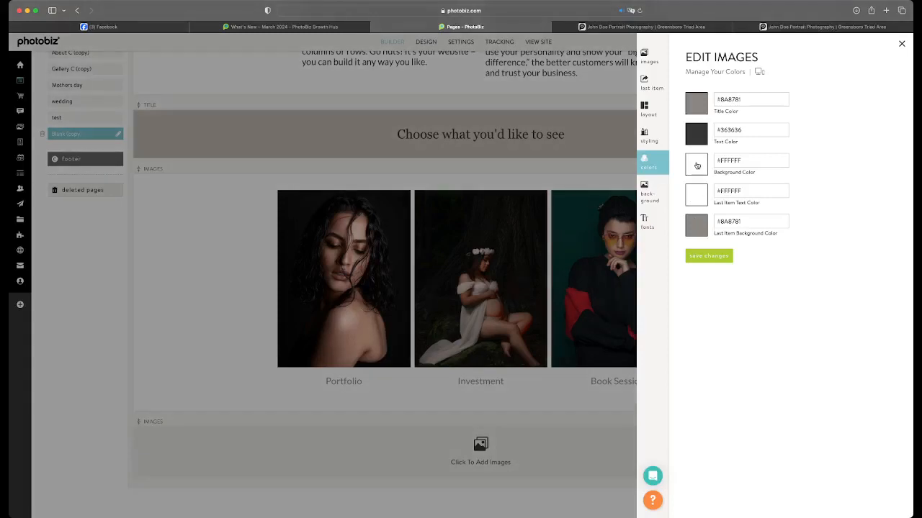
{"action": "left_click", "coordinate": [697, 166]}
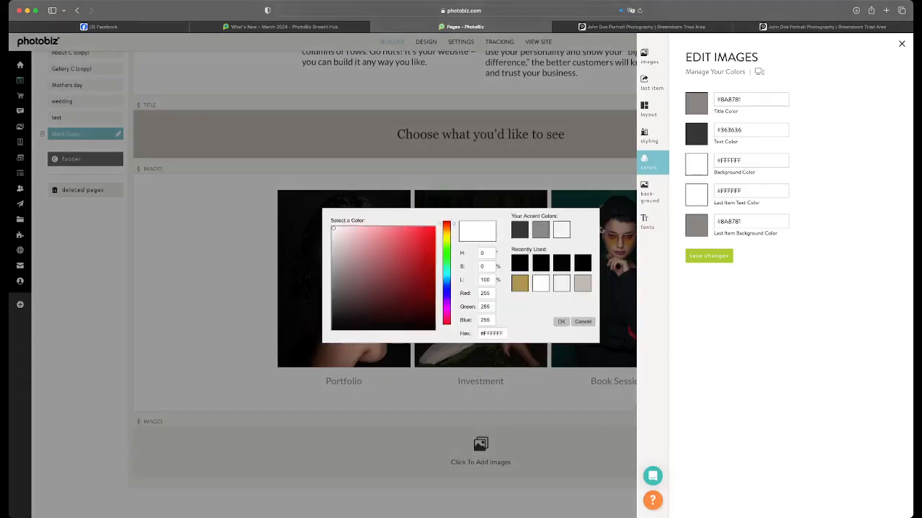
{"action": "left_click", "coordinate": [588, 283]}
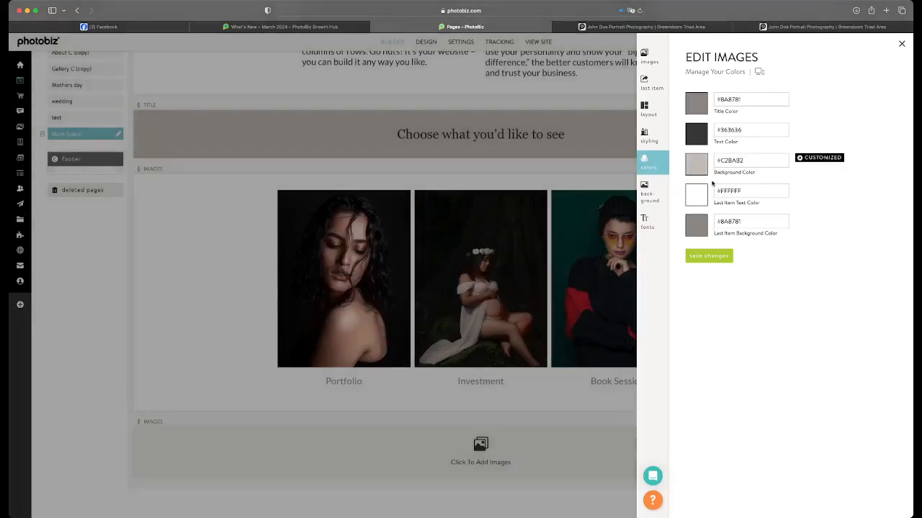
{"action": "left_click", "coordinate": [699, 114]}
{"action": "left_click", "coordinate": [594, 264]}
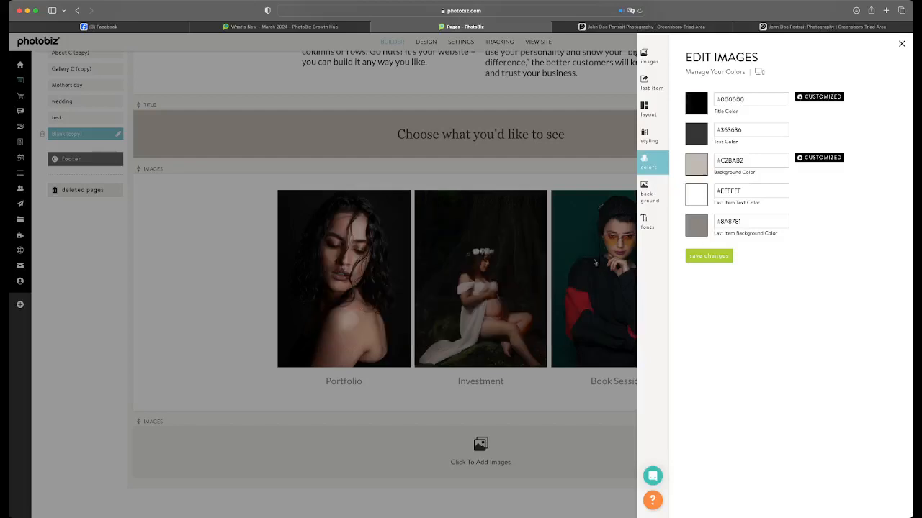
{"action": "left_click", "coordinate": [708, 255]}
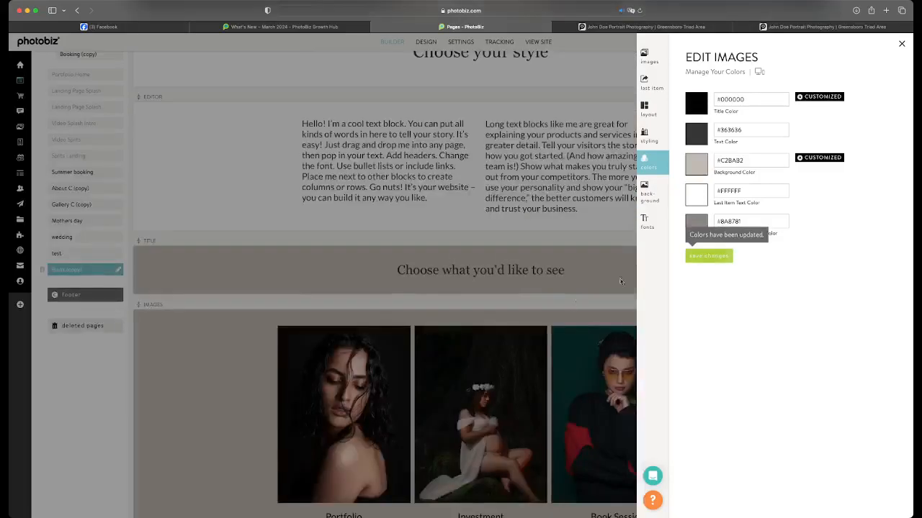
{"action": "left_click", "coordinate": [581, 293]}
Insert both images from the clipboard's "Black and White photos" folder into the empty image block
{"action": "scroll", "coordinate": [581, 294], "scroll_direction": "down", "scroll_amount": 3}
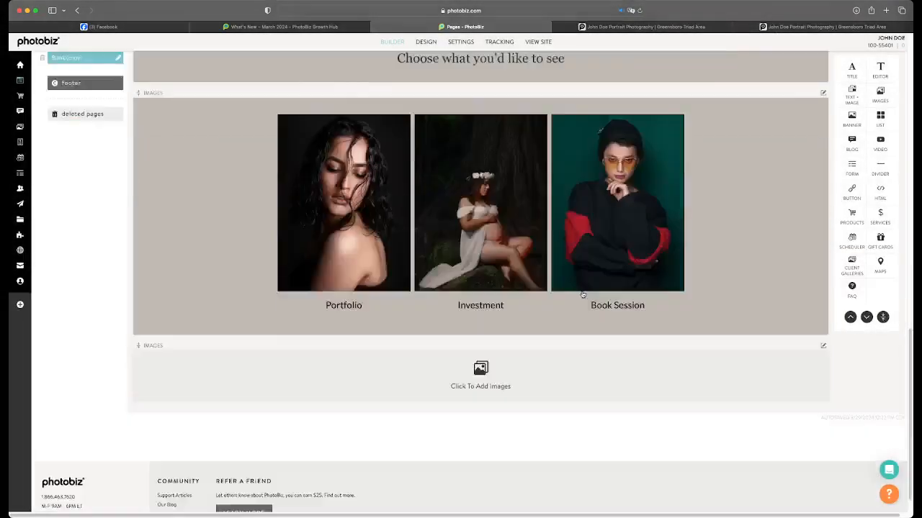
{"action": "scroll", "coordinate": [583, 295], "scroll_direction": "up", "scroll_amount": 8}
{"action": "scroll", "coordinate": [584, 295], "scroll_direction": "down", "scroll_amount": 5}
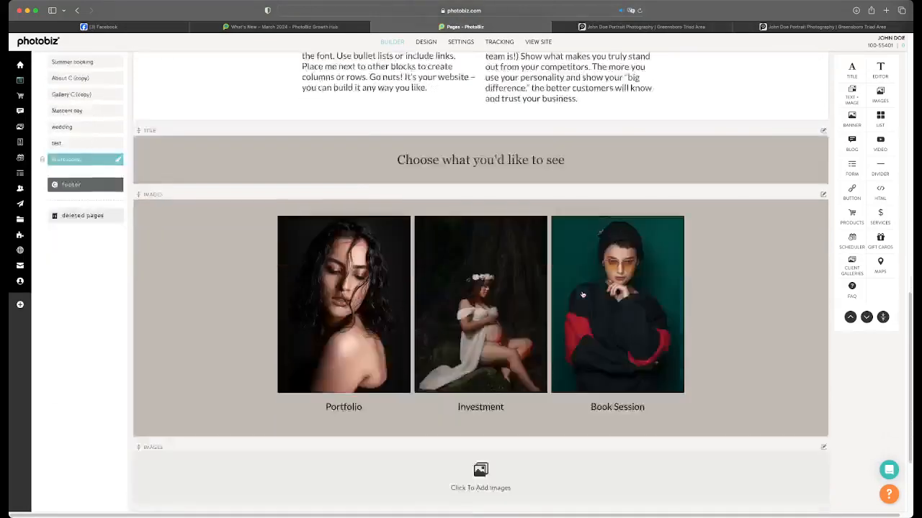
{"action": "scroll", "coordinate": [583, 295], "scroll_direction": "up", "scroll_amount": 7}
{"action": "scroll", "coordinate": [583, 295], "scroll_direction": "down", "scroll_amount": 10}
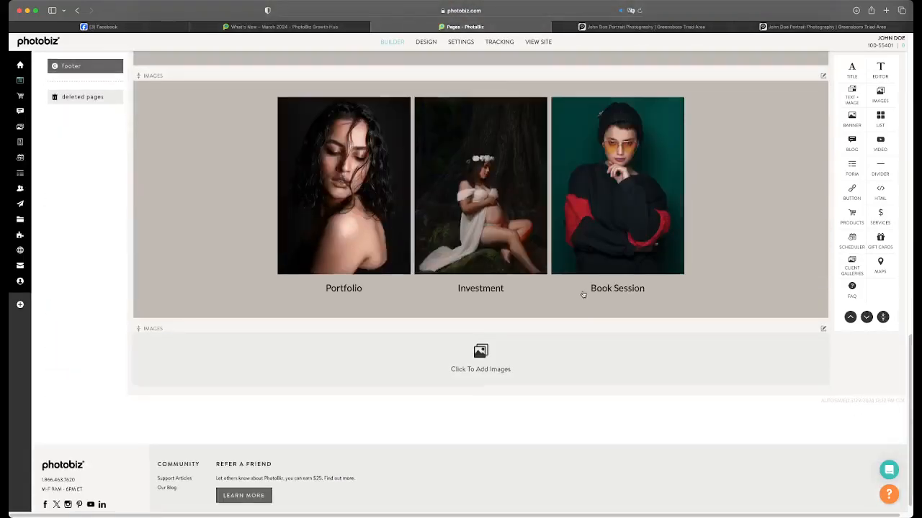
{"action": "left_click", "coordinate": [488, 374]}
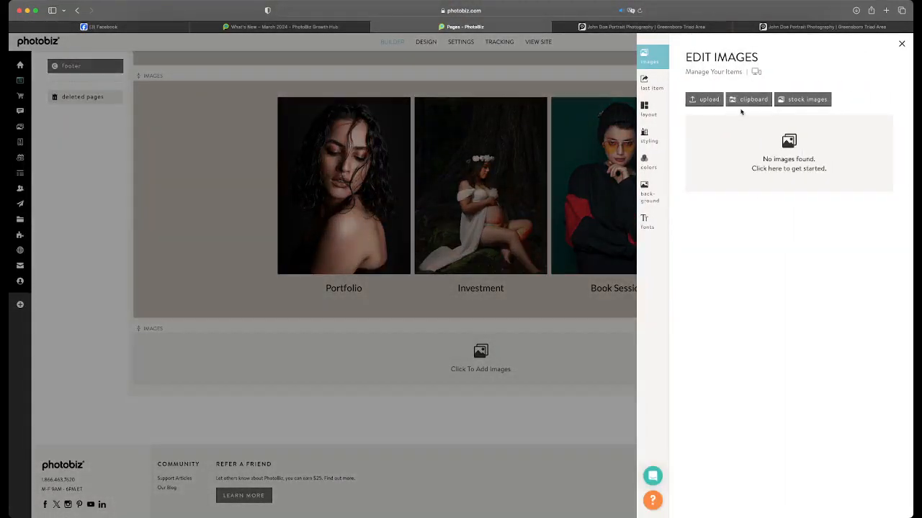
{"action": "left_click", "coordinate": [743, 101]}
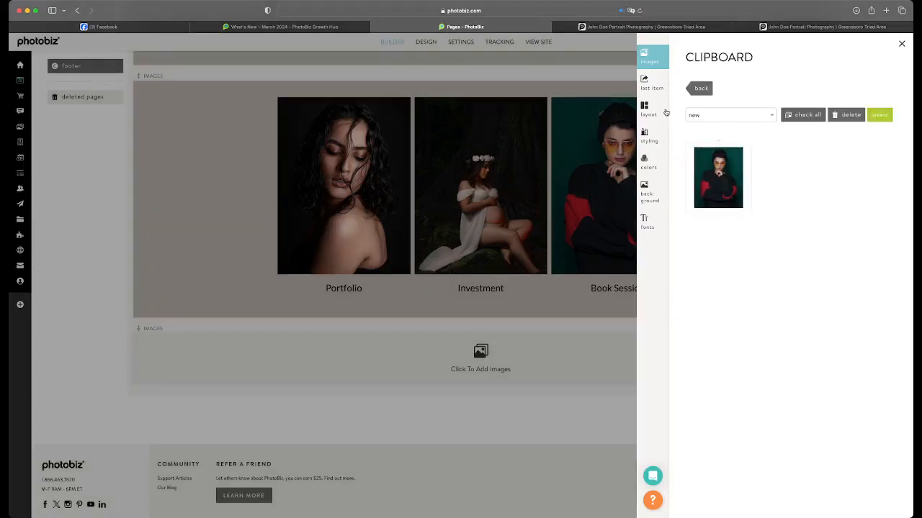
{"action": "left_click", "coordinate": [710, 117]}
{"action": "left_click", "coordinate": [722, 77]}
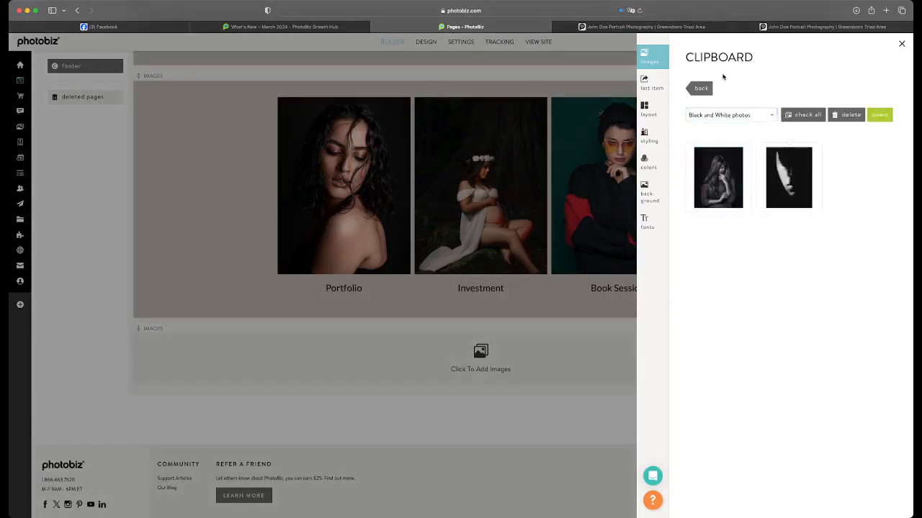
{"action": "left_click", "coordinate": [719, 169]}
{"action": "left_click", "coordinate": [788, 177]}
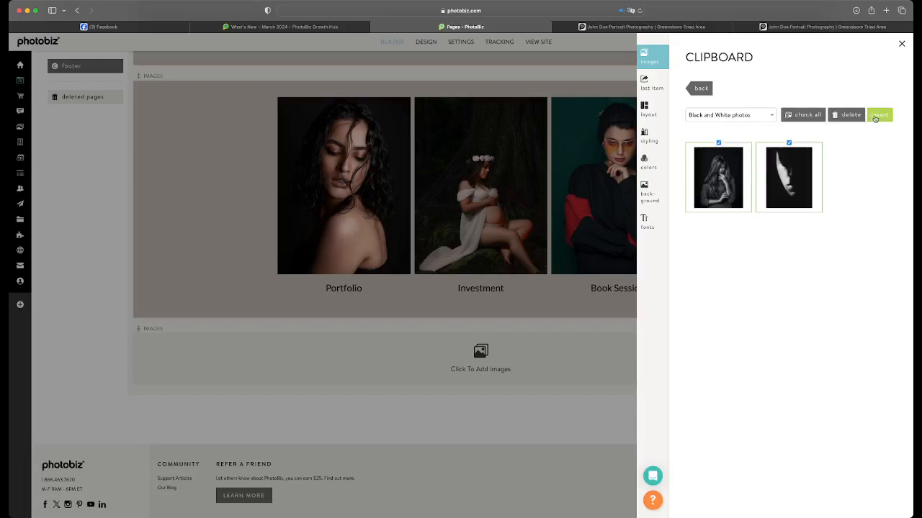
{"action": "left_click", "coordinate": [879, 114]}
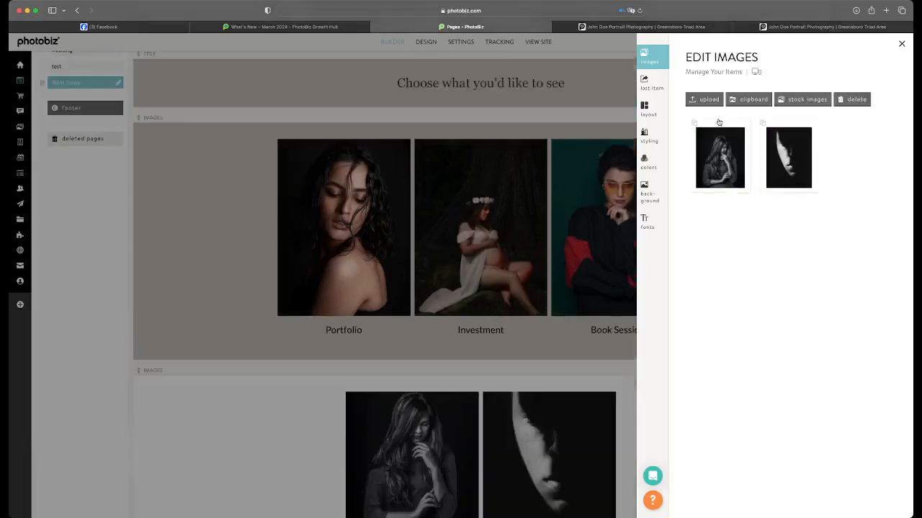
Add the second, third and fourth images from the clipboard's "Close ups" folder to the same image block
{"action": "left_click", "coordinate": [749, 100]}
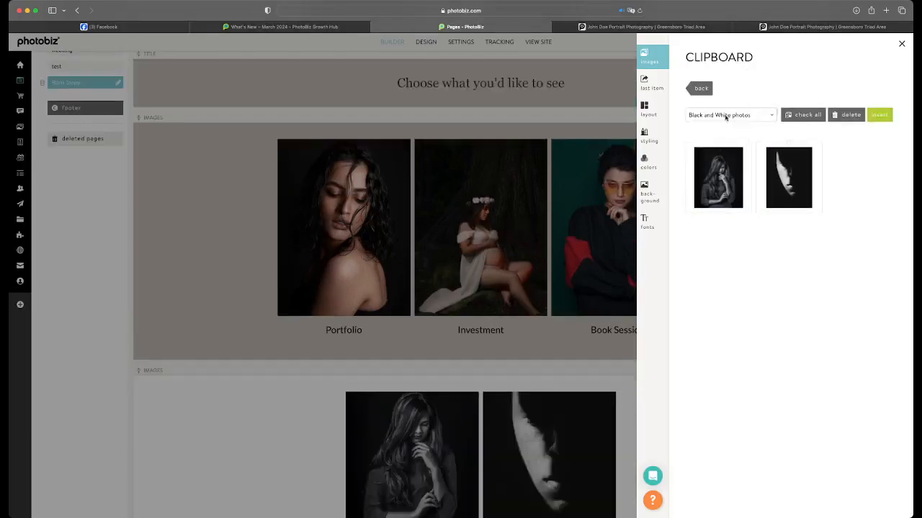
{"action": "left_click", "coordinate": [726, 118]}
{"action": "left_click", "coordinate": [729, 107]}
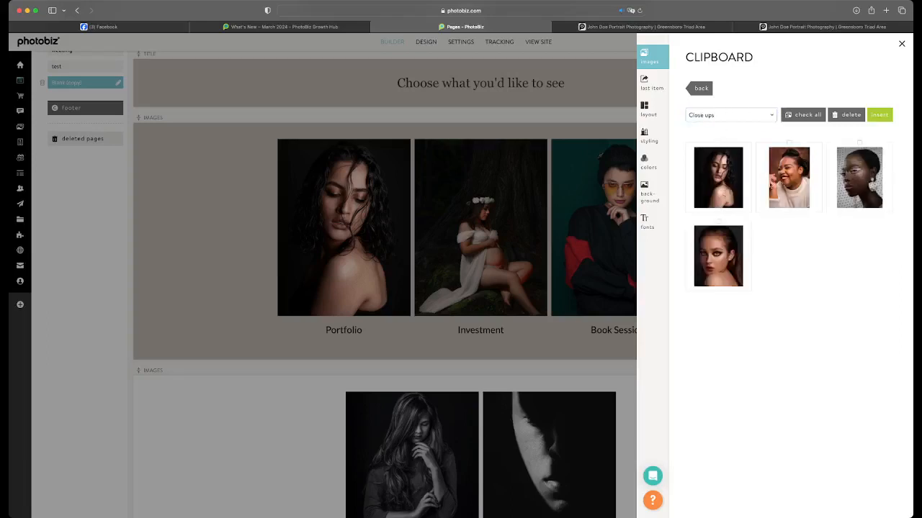
{"action": "left_click", "coordinate": [788, 186]}
{"action": "left_click", "coordinate": [859, 180]}
{"action": "left_click", "coordinate": [718, 256]}
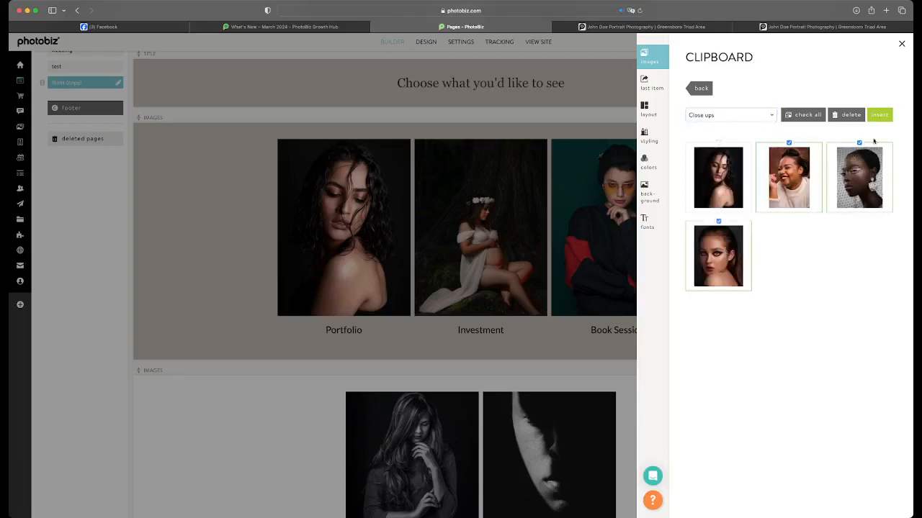
{"action": "left_click", "coordinate": [880, 117]}
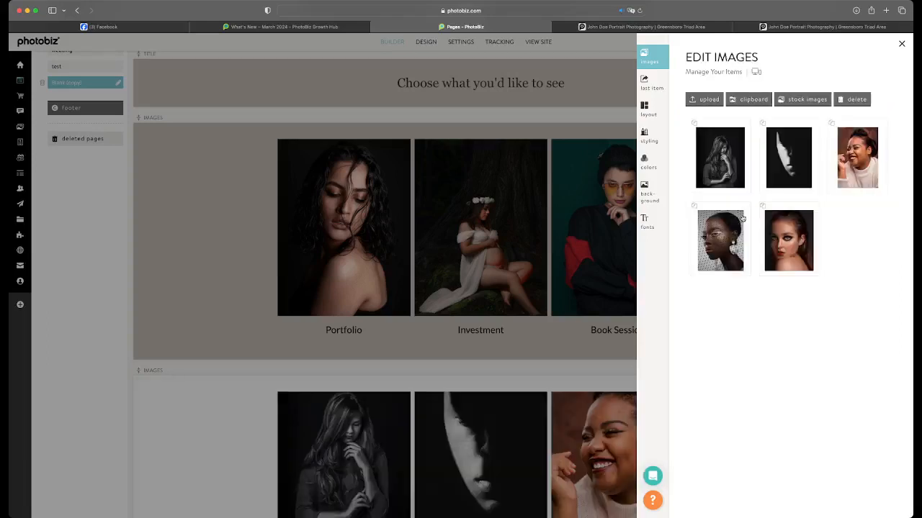
Apply the Carousel Slideshow layout to the new image block and return to the page
{"action": "left_click", "coordinate": [648, 111]}
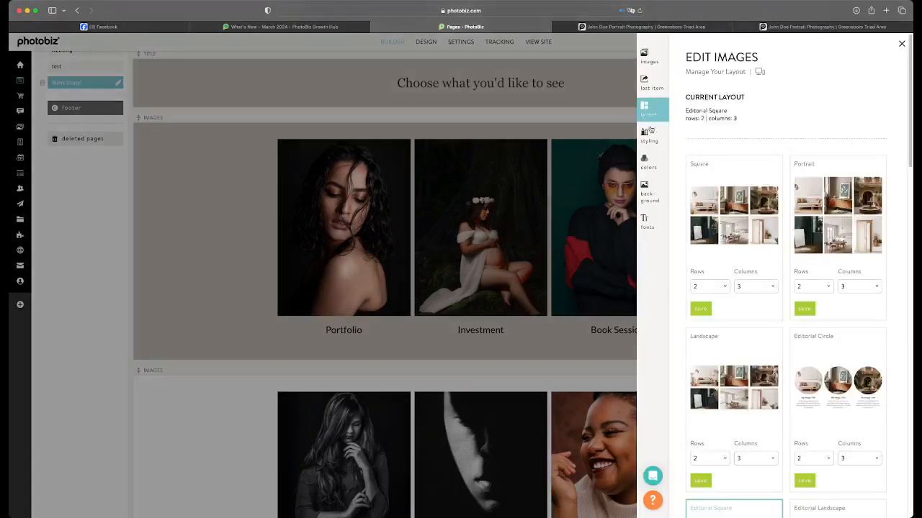
{"action": "scroll", "coordinate": [741, 236], "scroll_direction": "down", "scroll_amount": 10}
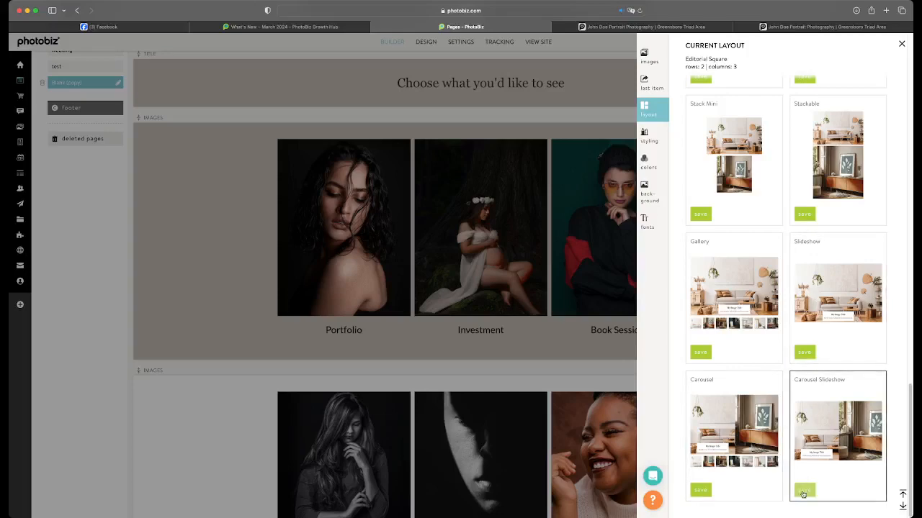
{"action": "left_click", "coordinate": [803, 491]}
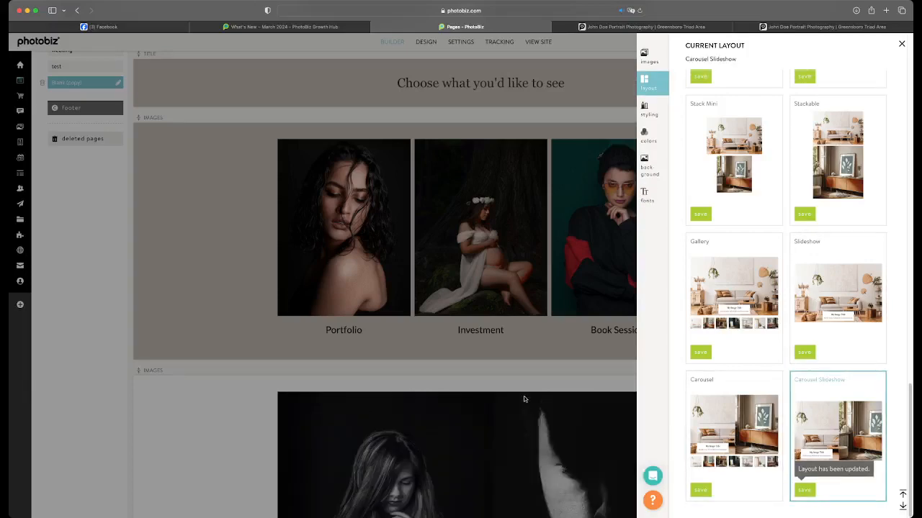
{"action": "scroll", "coordinate": [564, 404], "scroll_direction": "down", "scroll_amount": 2}
{"action": "scroll", "coordinate": [564, 403], "scroll_direction": "up", "scroll_amount": 1}
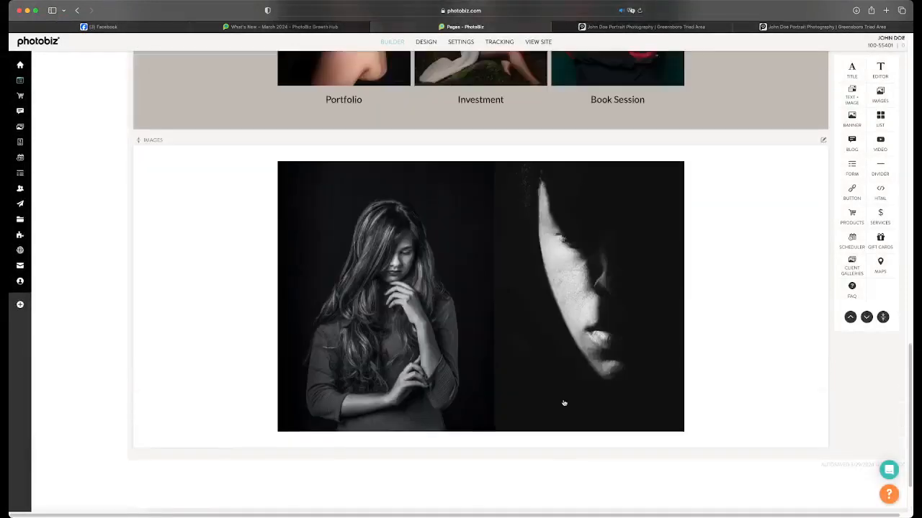
Turn flushing on in the carousel slideshow block's styling, then save and close its settings
{"action": "left_click", "coordinate": [823, 156]}
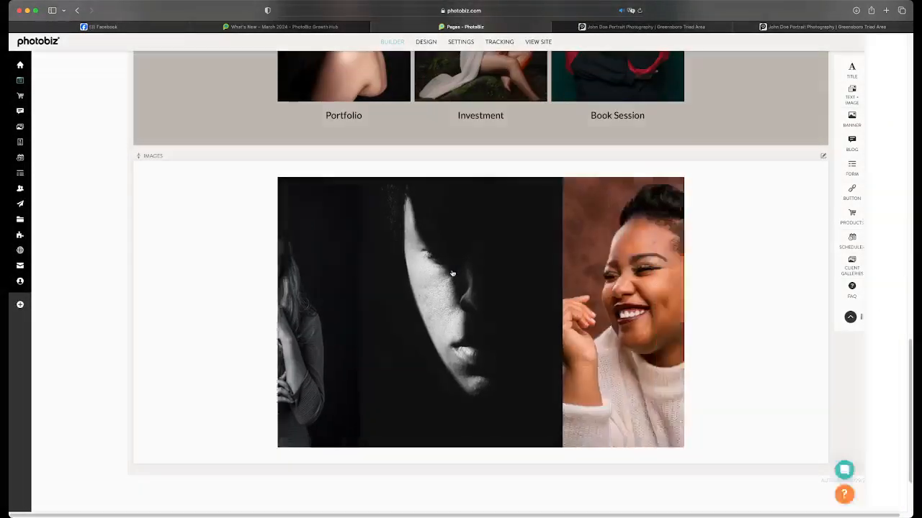
{"action": "left_click", "coordinate": [644, 135]}
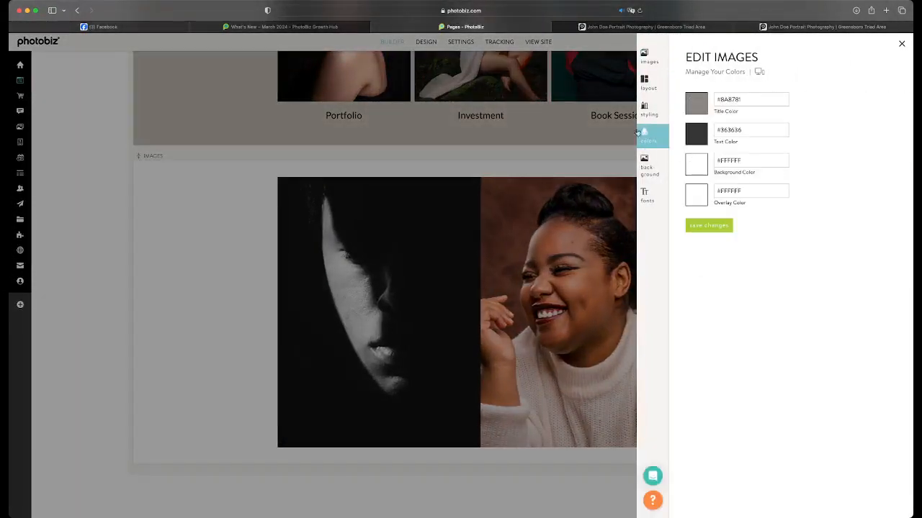
{"action": "left_click", "coordinate": [652, 117]}
{"action": "left_click", "coordinate": [704, 328]}
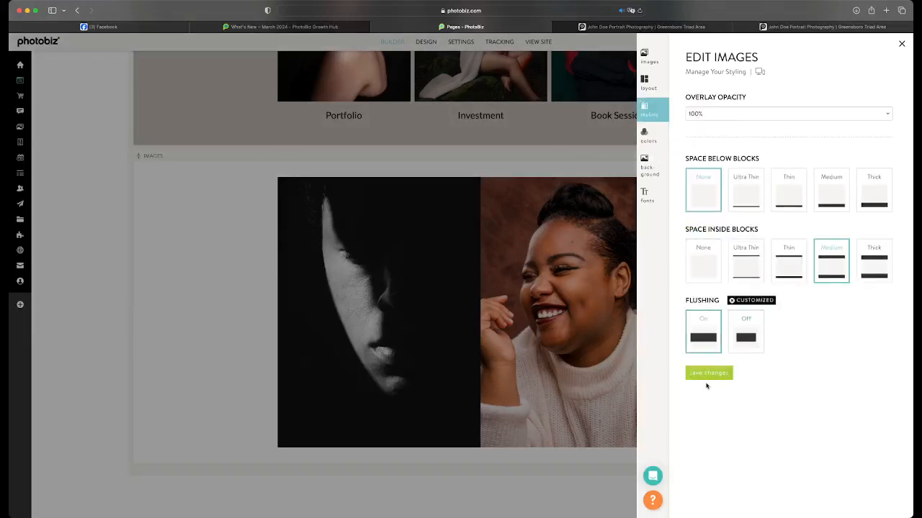
{"action": "left_click", "coordinate": [709, 373]}
{"action": "left_click", "coordinate": [568, 301]}
{"action": "scroll", "coordinate": [567, 301], "scroll_direction": "down", "scroll_amount": 3}
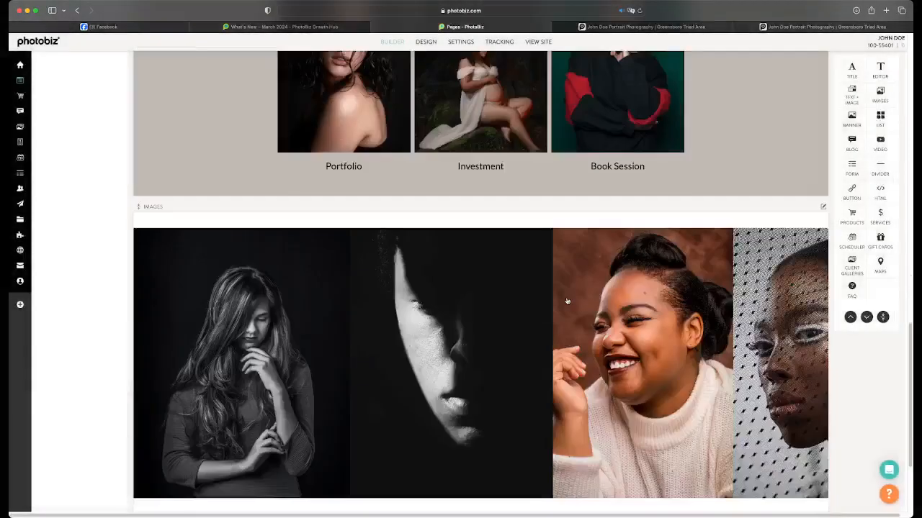
{"action": "scroll", "coordinate": [568, 300], "scroll_direction": "up", "scroll_amount": 2}
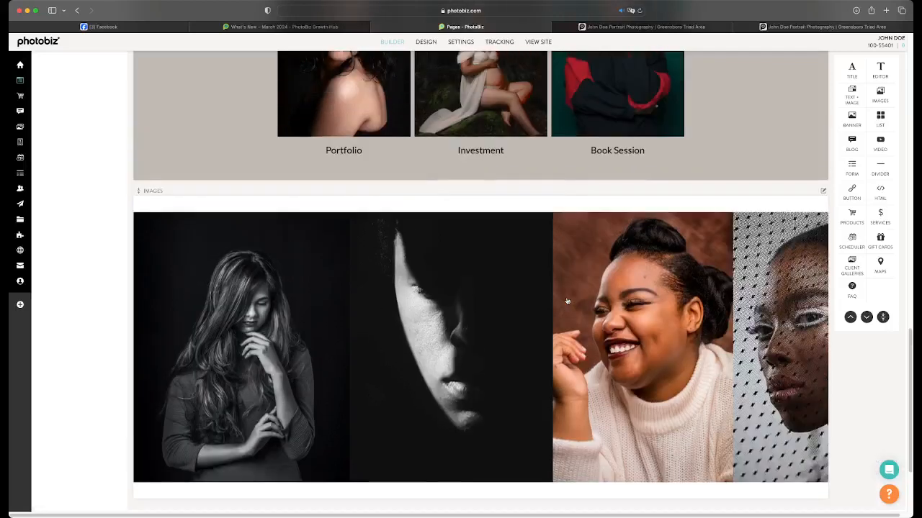
Set the carousel image block's space inside blocks to None, save the styling and close its settings
{"action": "left_click", "coordinate": [606, 302]}
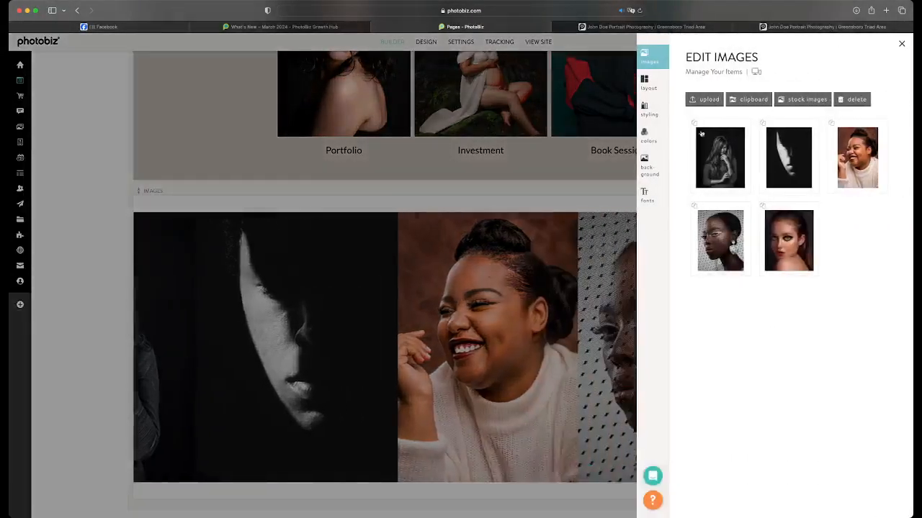
{"action": "left_click", "coordinate": [635, 115]}
{"action": "left_click", "coordinate": [632, 260]}
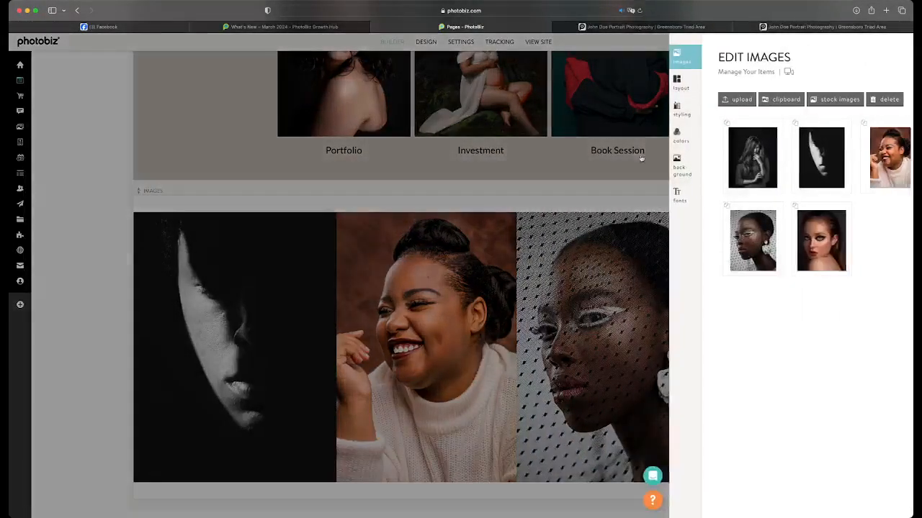
{"action": "left_click", "coordinate": [648, 110]}
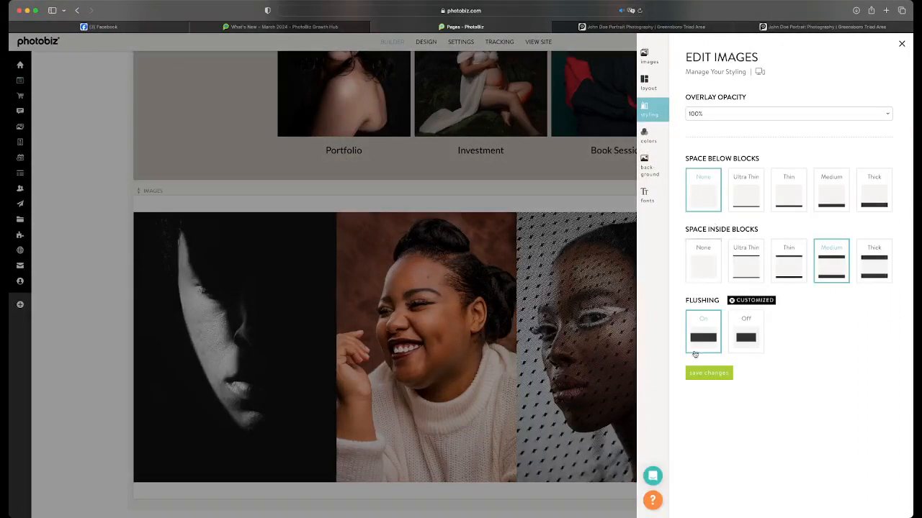
{"action": "left_click", "coordinate": [580, 272]}
{"action": "left_click", "coordinate": [664, 230]}
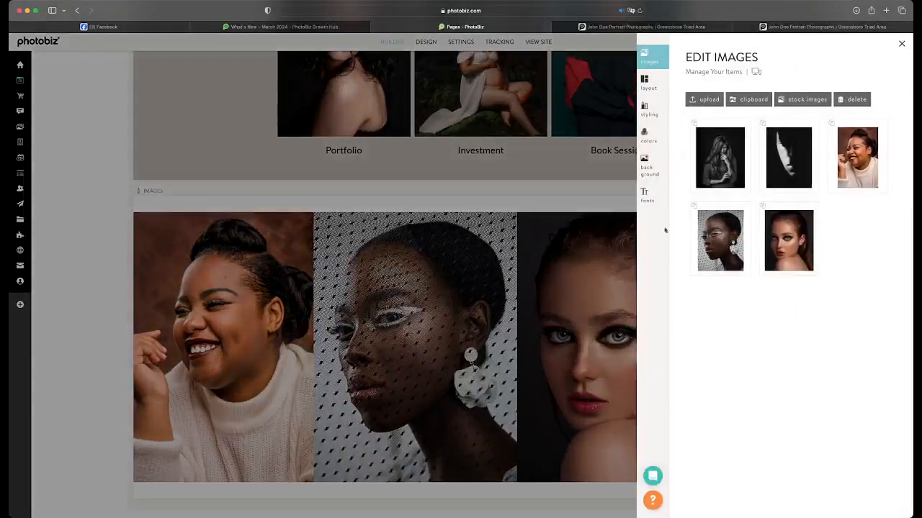
{"action": "left_click", "coordinate": [651, 112]}
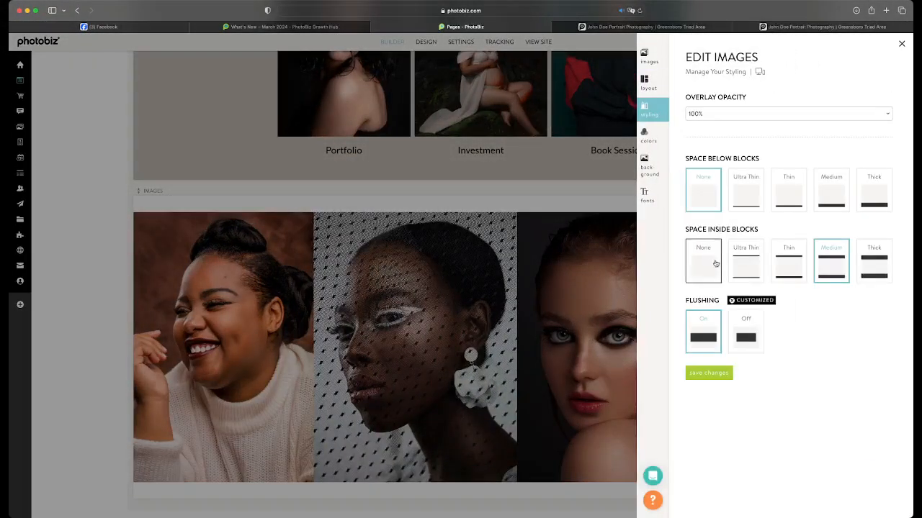
{"action": "left_click", "coordinate": [702, 260]}
{"action": "left_click", "coordinate": [704, 373]}
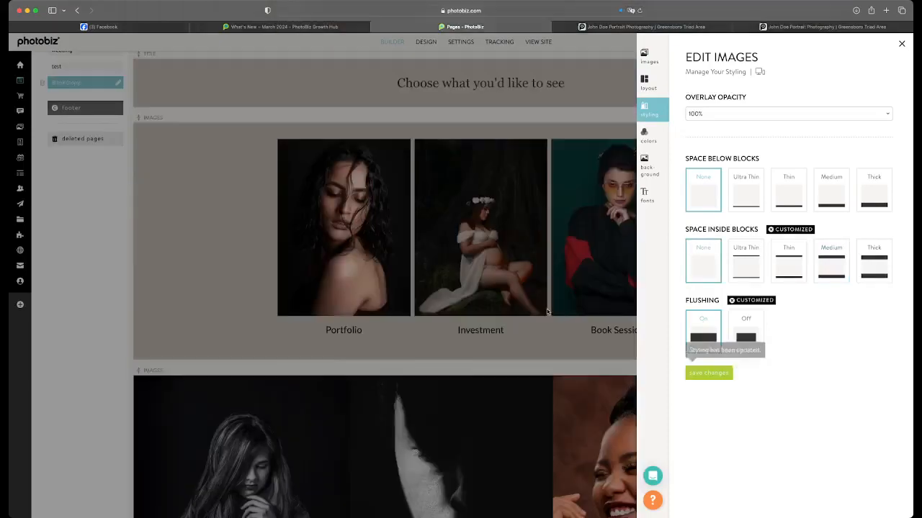
{"action": "left_click", "coordinate": [561, 312]}
Look over the page's blocks from the banner down to the carousel, checking the spacing between them
{"action": "scroll", "coordinate": [564, 312], "scroll_direction": "down", "scroll_amount": 4}
{"action": "scroll", "coordinate": [563, 312], "scroll_direction": "up", "scroll_amount": 3}
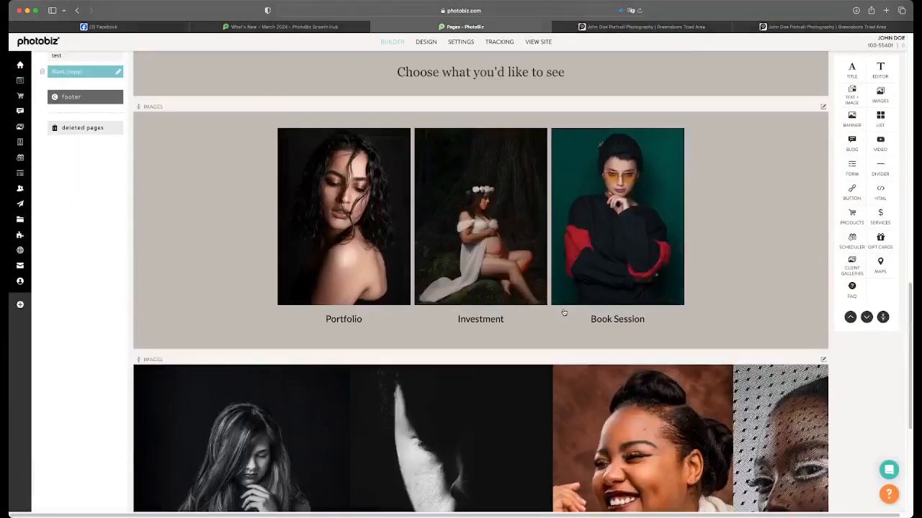
{"action": "scroll", "coordinate": [564, 313], "scroll_direction": "down", "scroll_amount": 2}
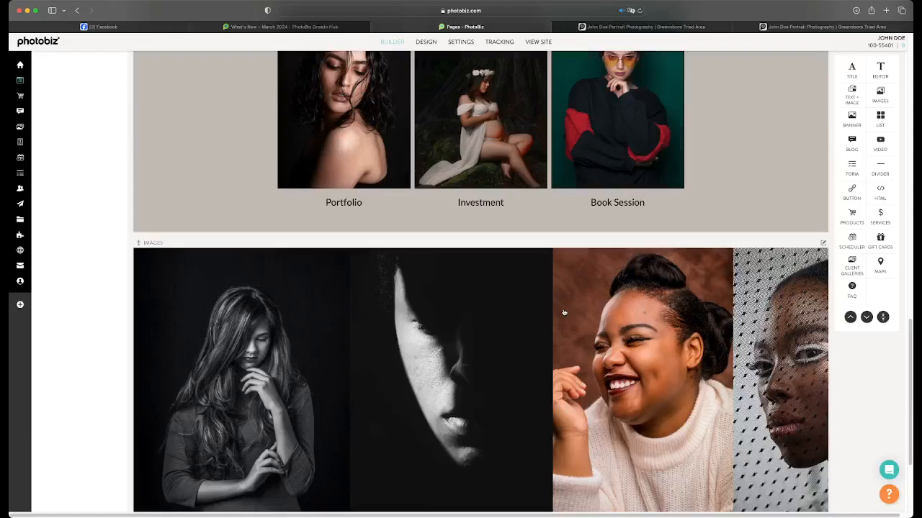
{"action": "scroll", "coordinate": [564, 313], "scroll_direction": "up", "scroll_amount": 6}
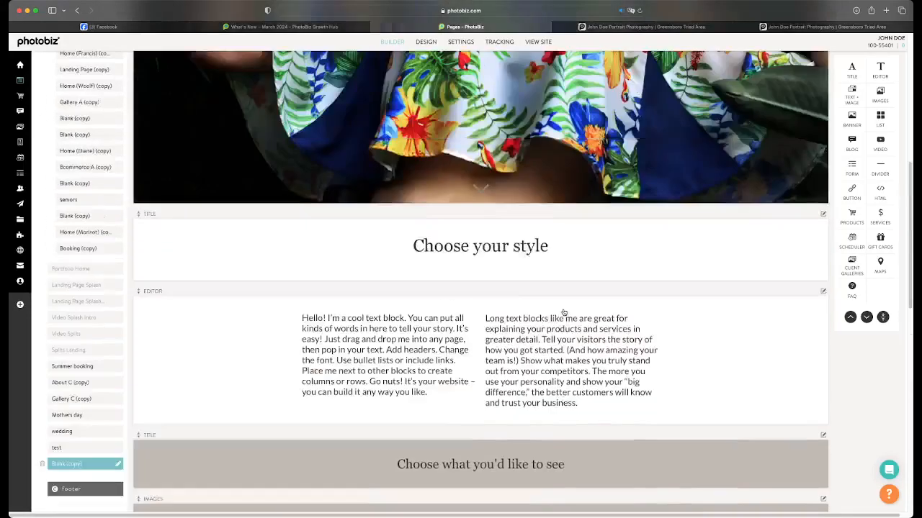
{"action": "scroll", "coordinate": [564, 313], "scroll_direction": "down", "scroll_amount": 2}
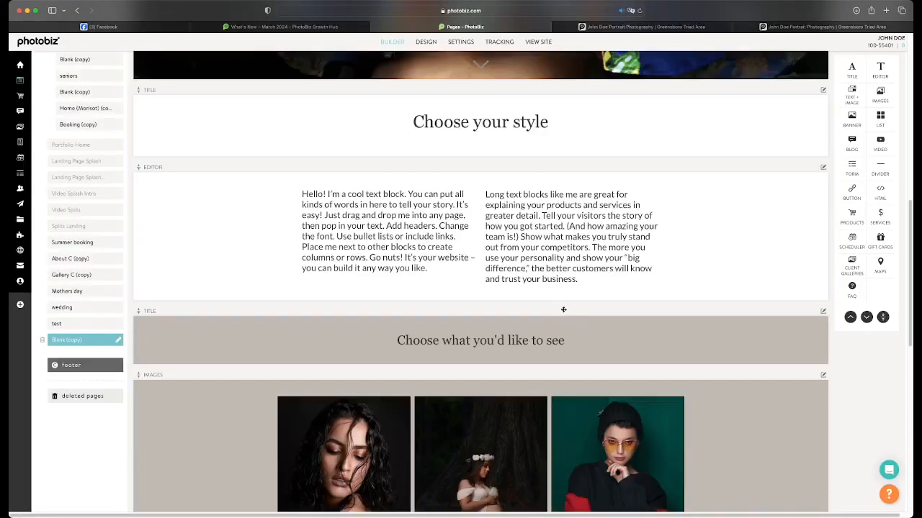
{"action": "scroll", "coordinate": [564, 310], "scroll_direction": "down", "scroll_amount": 7}
{"action": "scroll", "coordinate": [478, 322], "scroll_direction": "up", "scroll_amount": 3}
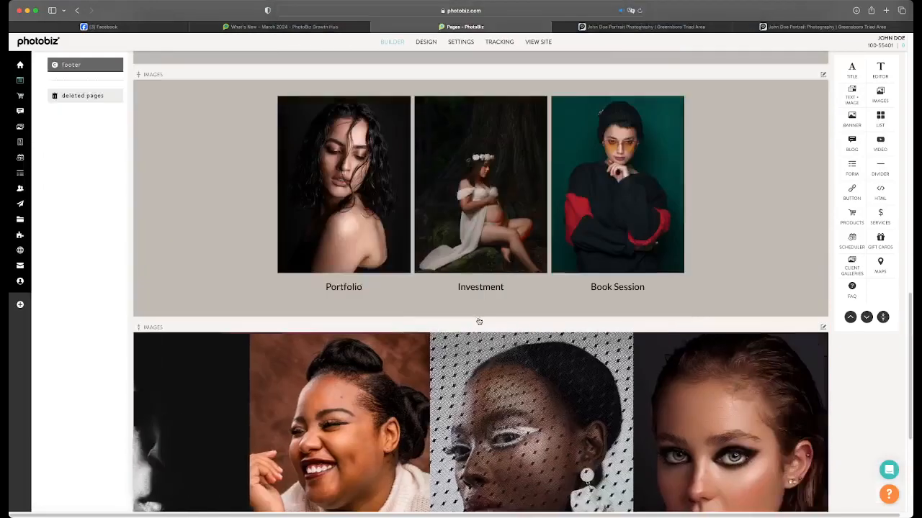
Set the description font size of the three-image Portfolio, Investment and Book Session block to 140% and save
{"action": "left_click", "coordinate": [502, 260]}
{"action": "left_click", "coordinate": [652, 219]}
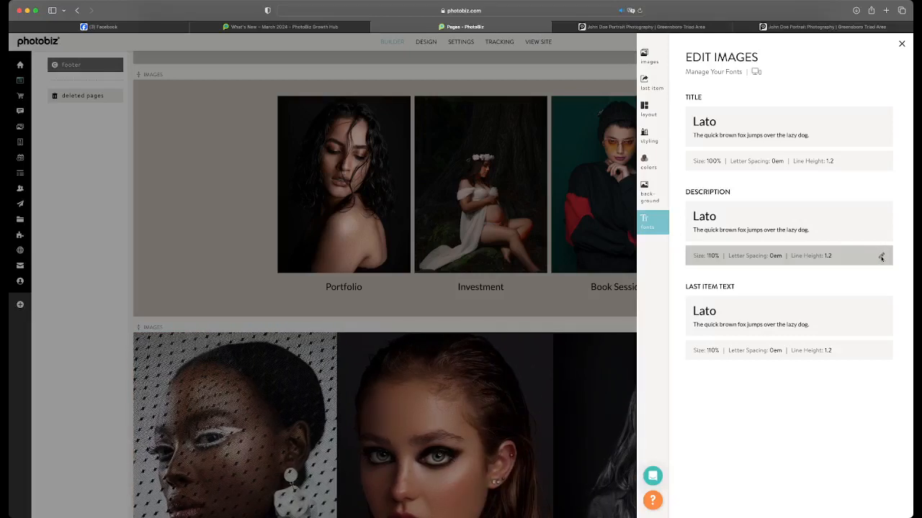
{"action": "left_click", "coordinate": [880, 257]}
{"action": "left_click_drag", "start_coordinate": [765, 233], "coordinate": [788, 234]}
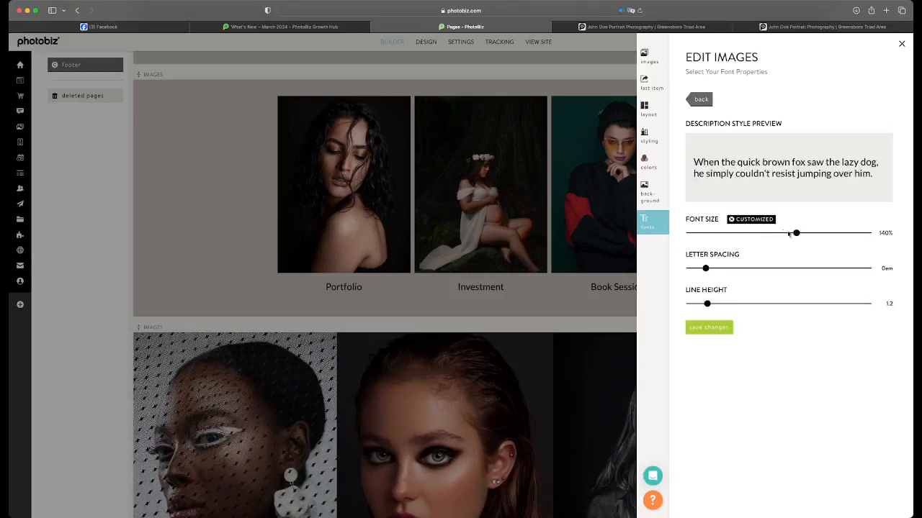
{"action": "left_click", "coordinate": [710, 327]}
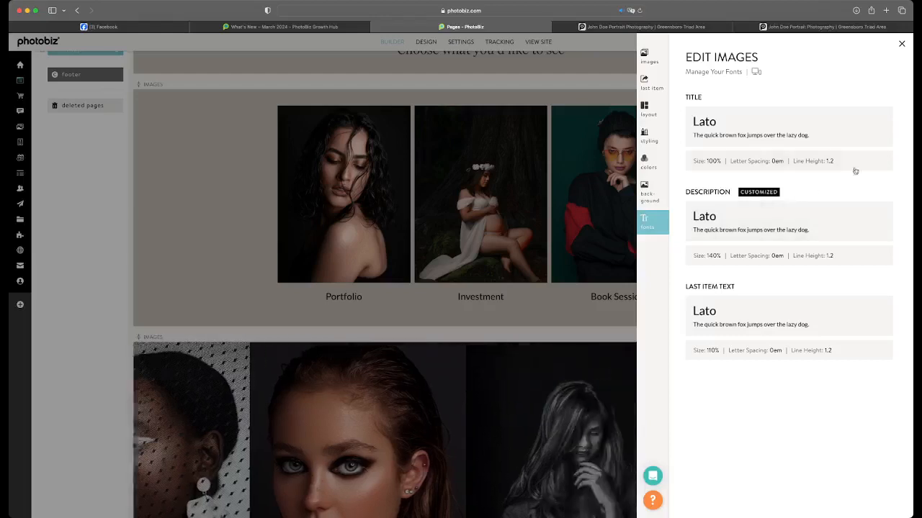
Set the same image block's title font size to 130%, save and close its settings
{"action": "left_click", "coordinate": [884, 165]}
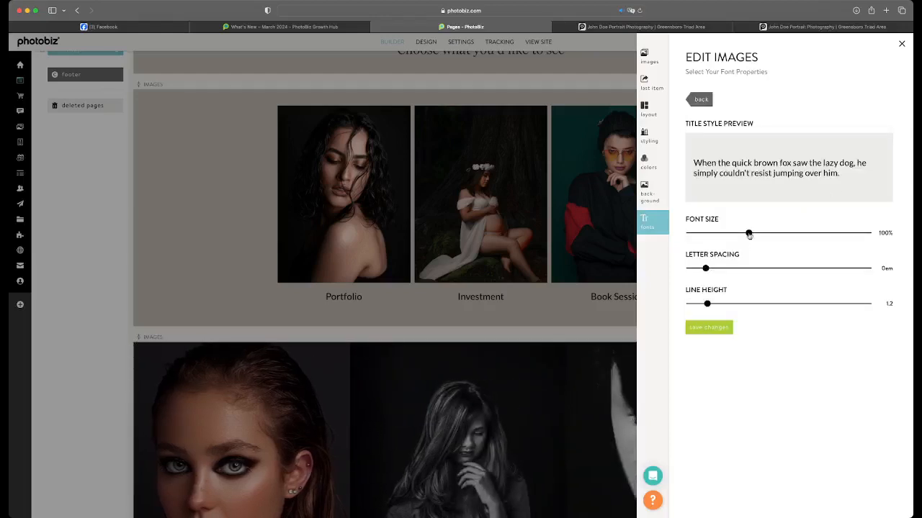
{"action": "left_click_drag", "start_coordinate": [749, 234], "coordinate": [784, 233]}
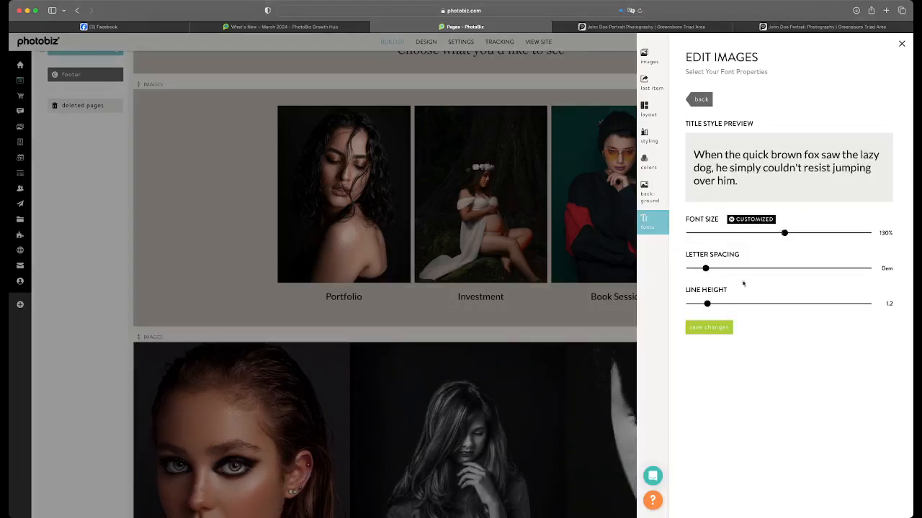
{"action": "left_click", "coordinate": [710, 327]}
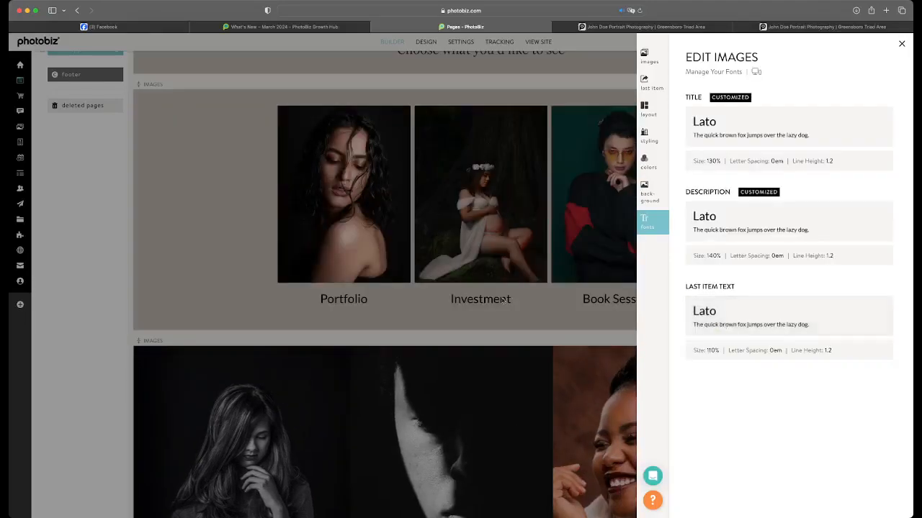
{"action": "left_click", "coordinate": [559, 367]}
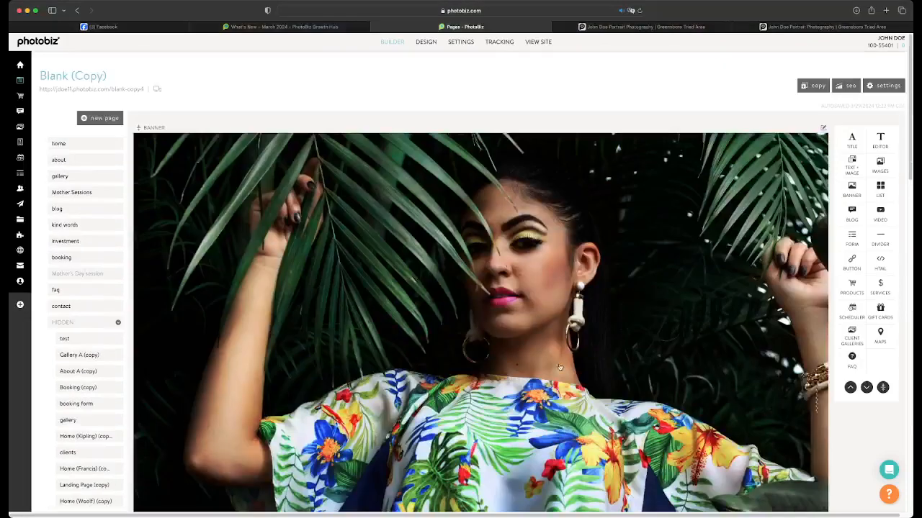
Give the banner image the title "Book your senior session today" and the subtitle "spots are filling up fast."
{"action": "left_click", "coordinate": [559, 367]}
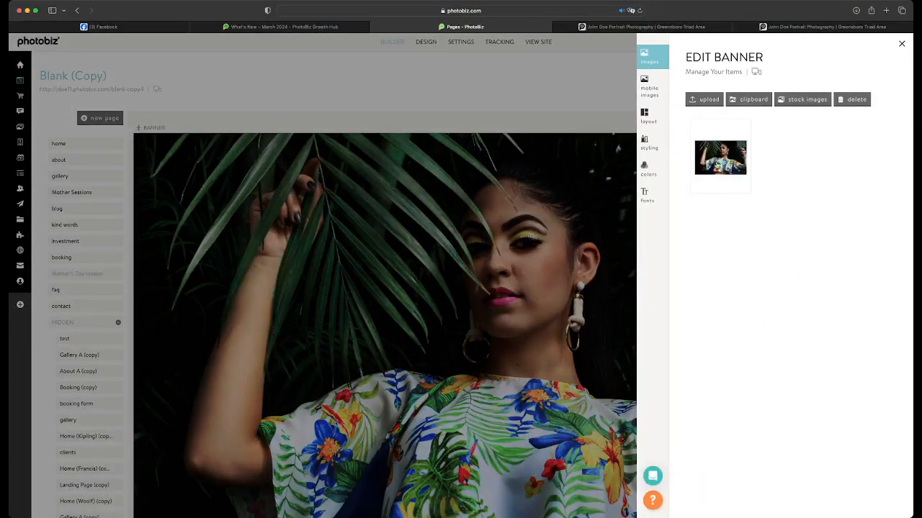
{"action": "scroll", "coordinate": [694, 334], "scroll_direction": "down", "scroll_amount": 2}
{"action": "left_click", "coordinate": [705, 371]}
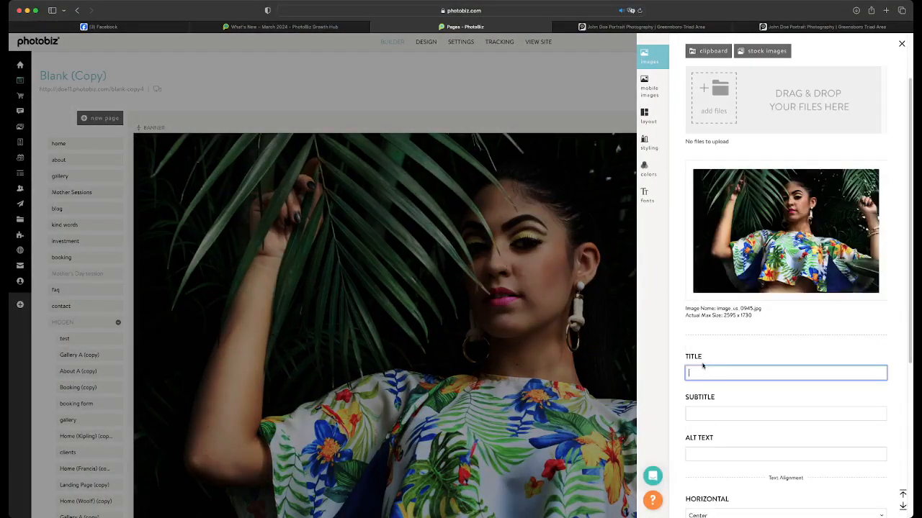
{"action": "type", "text": "Book you senior session today"}
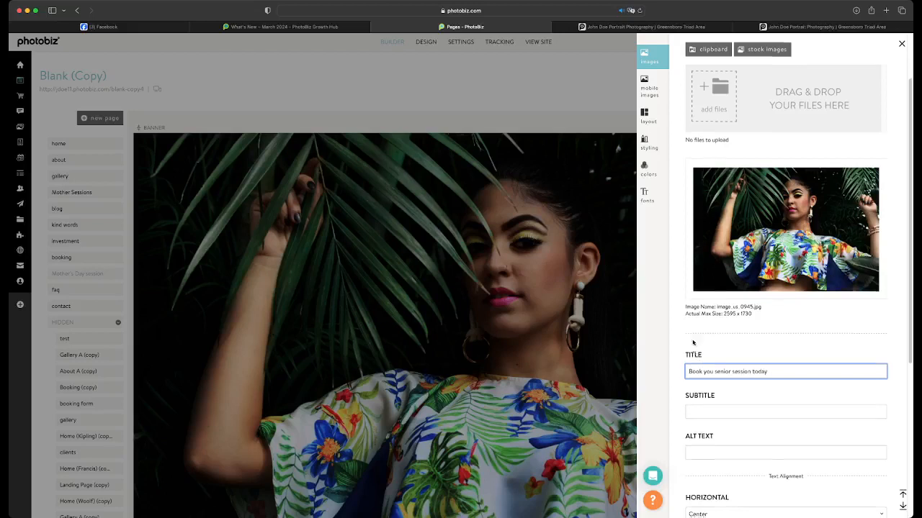
{"action": "scroll", "coordinate": [689, 370], "scroll_direction": "down", "scroll_amount": 4}
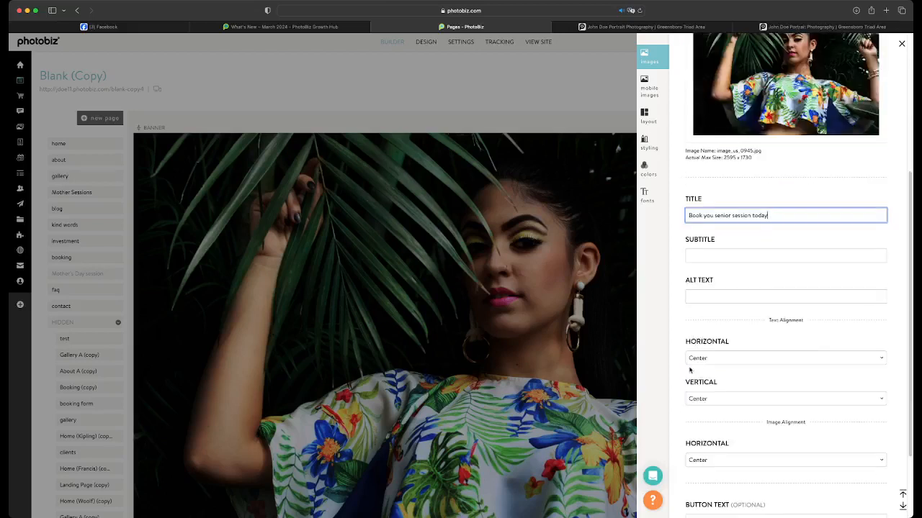
{"action": "left_click", "coordinate": [701, 296]}
{"action": "left_click", "coordinate": [712, 254]}
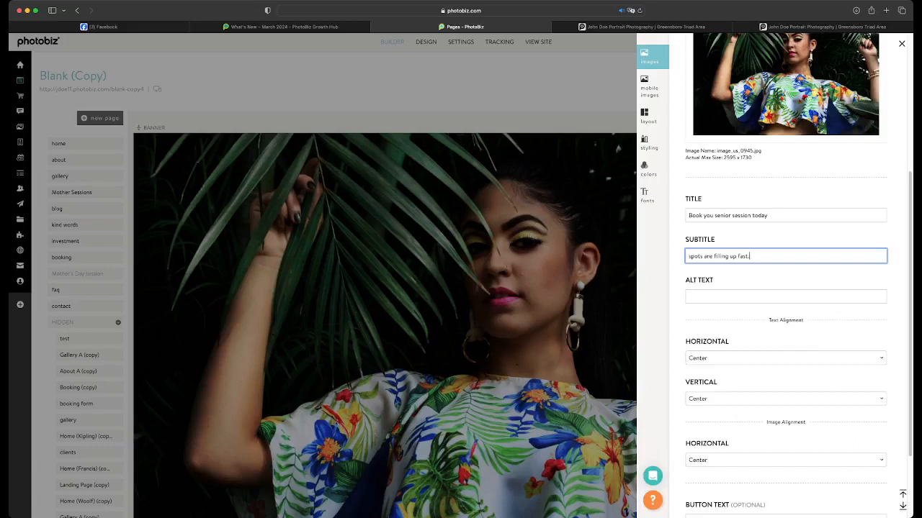
{"action": "left_click", "coordinate": [712, 215]}
{"action": "type", "text": "r"}
Add the banner button text "BOOK YOUR PORTRAIT SESSION TODAY", leave its link at None and save the banner item
{"action": "scroll", "coordinate": [724, 271], "scroll_direction": "down", "scroll_amount": 1}
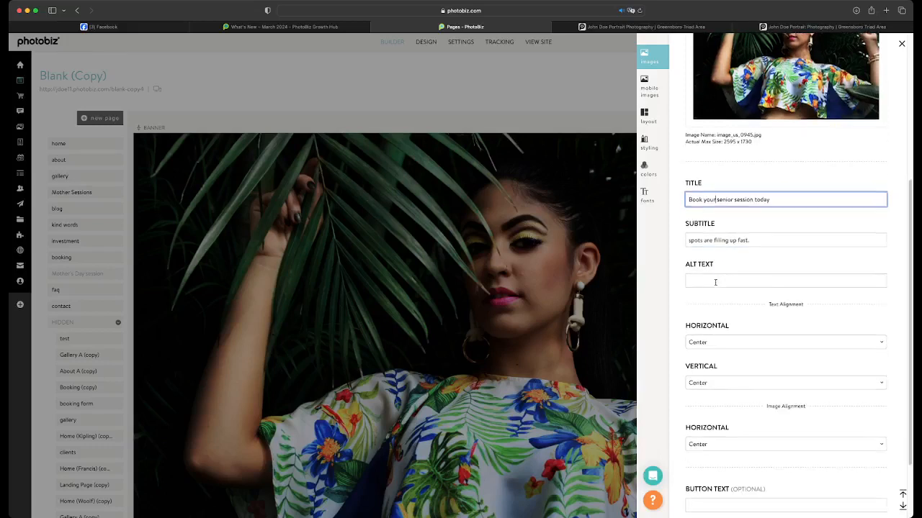
{"action": "scroll", "coordinate": [715, 282], "scroll_direction": "down", "scroll_amount": 3}
{"action": "left_click", "coordinate": [734, 419]}
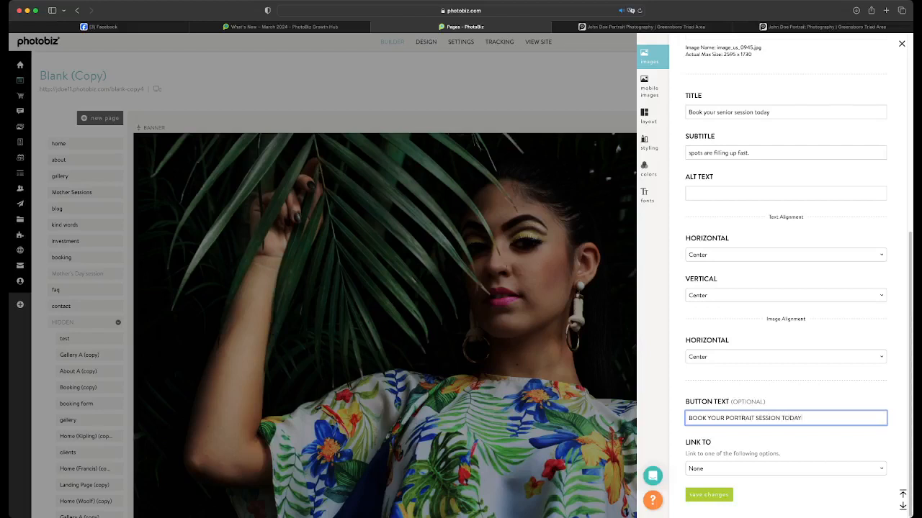
{"action": "left_click", "coordinate": [708, 470]}
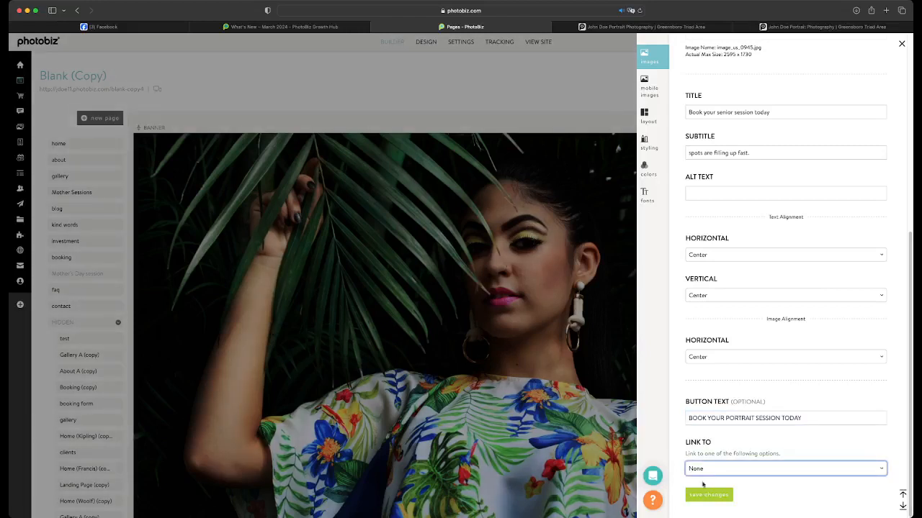
{"action": "left_click", "coordinate": [707, 496]}
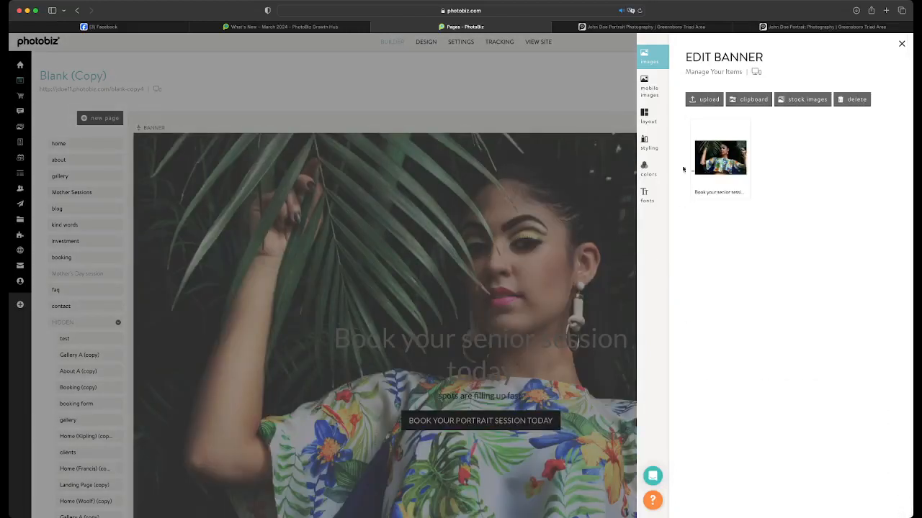
Change the banner's title color and text color to white (#FFFFFF) and save the colors
{"action": "left_click", "coordinate": [648, 142]}
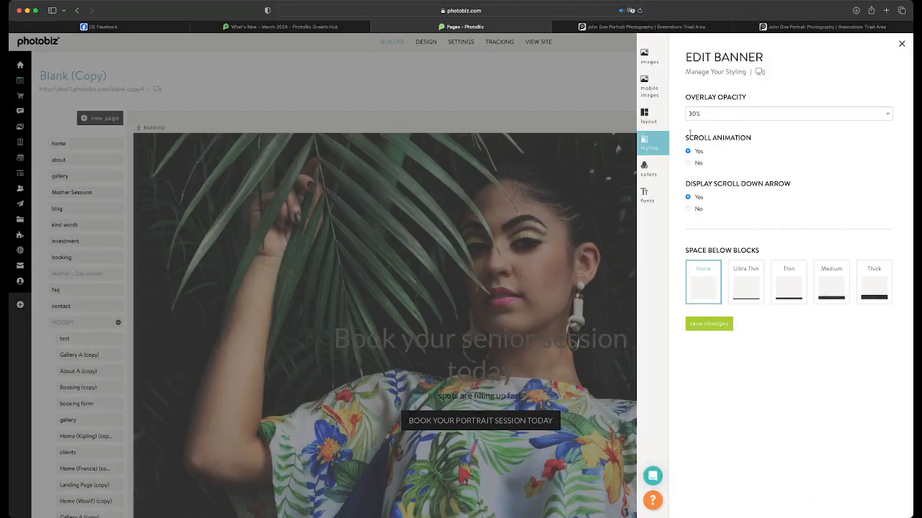
{"action": "left_click", "coordinate": [643, 170]}
{"action": "left_click", "coordinate": [702, 108]}
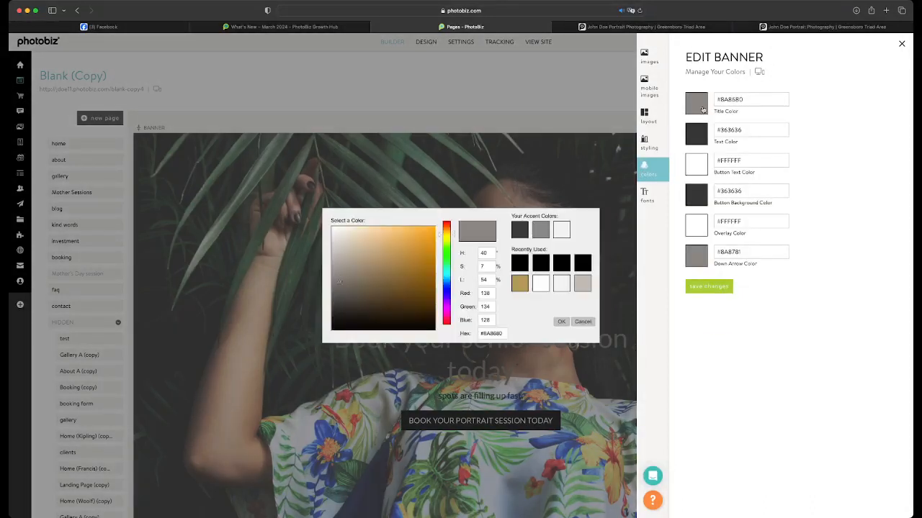
{"action": "left_click", "coordinate": [561, 230]}
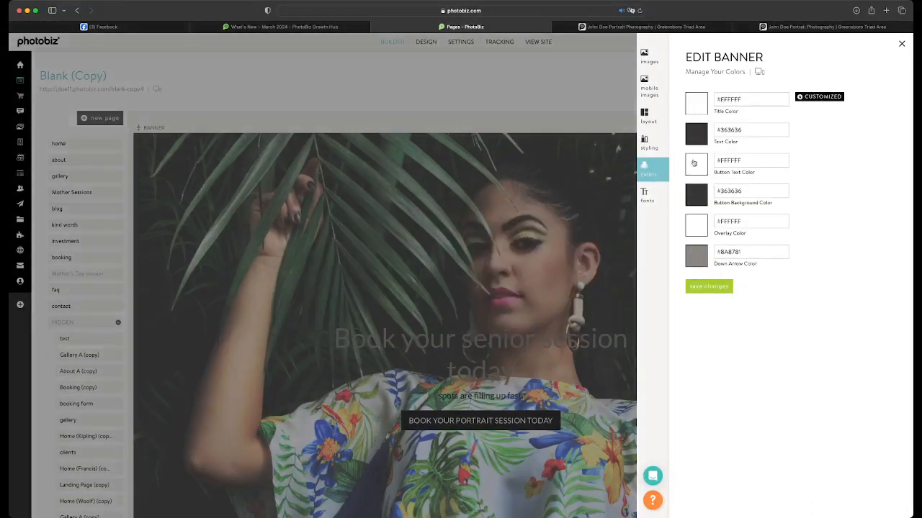
{"action": "left_click", "coordinate": [703, 140]}
{"action": "left_click", "coordinate": [548, 281]}
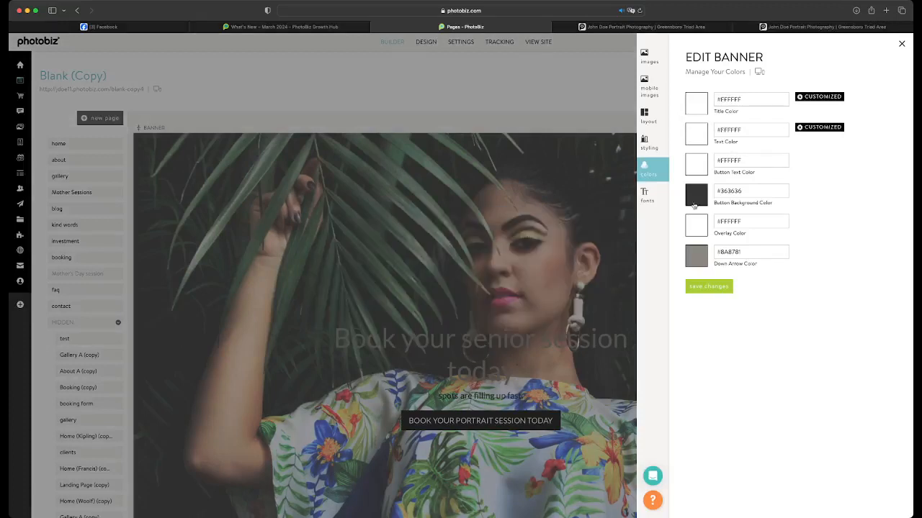
{"action": "left_click", "coordinate": [715, 289]}
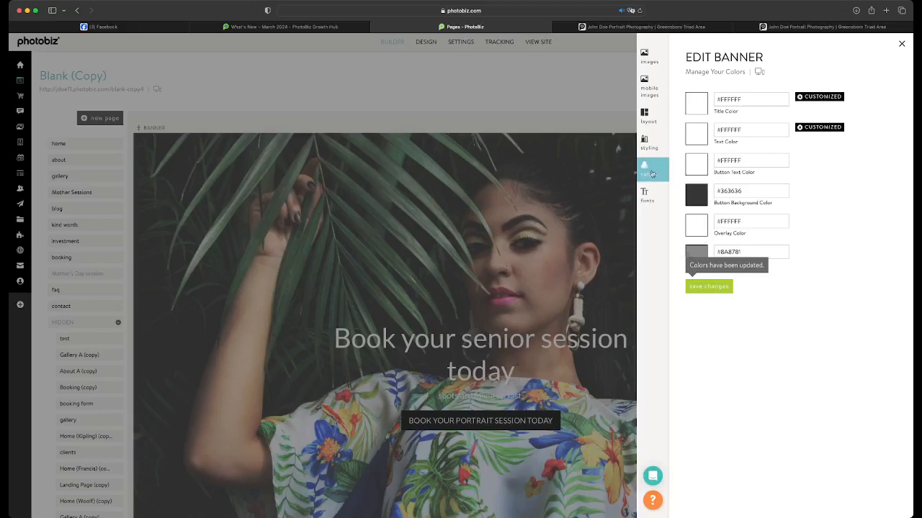
Turn off the banner's scroll down arrow in its styling and save
{"action": "left_click", "coordinate": [649, 144]}
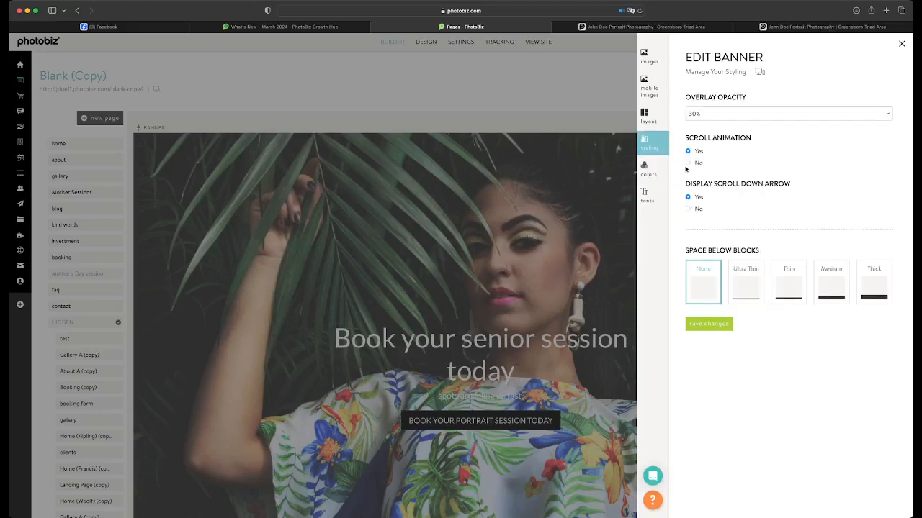
{"action": "left_click", "coordinate": [688, 209]}
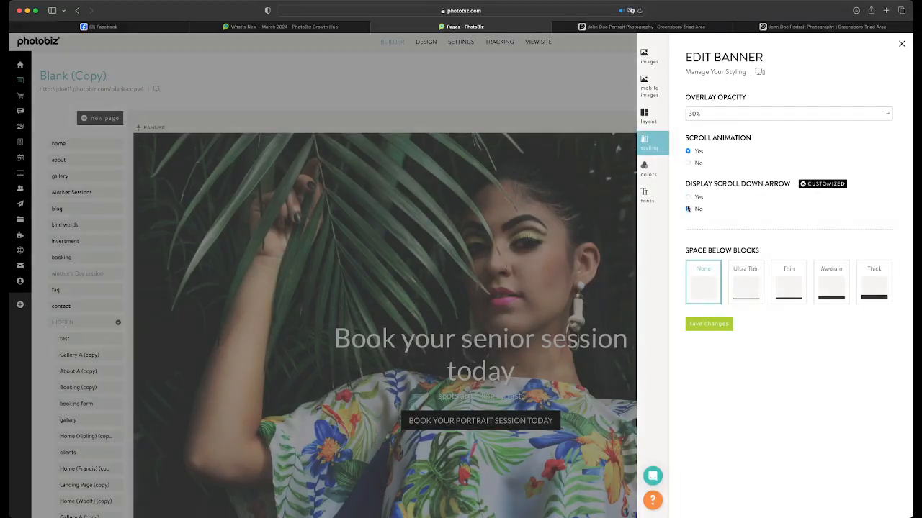
{"action": "left_click", "coordinate": [696, 326]}
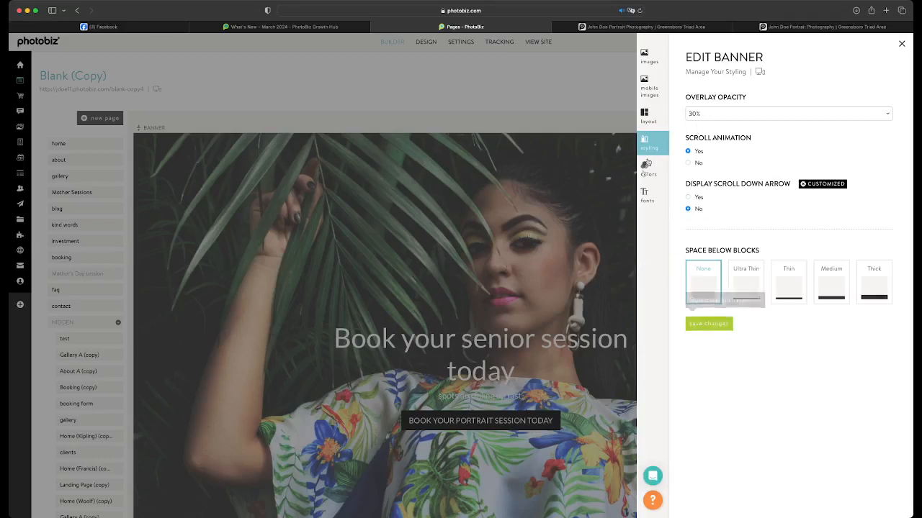
Try Pacifico as the banner title's font and check its font properties
{"action": "left_click", "coordinate": [649, 195]}
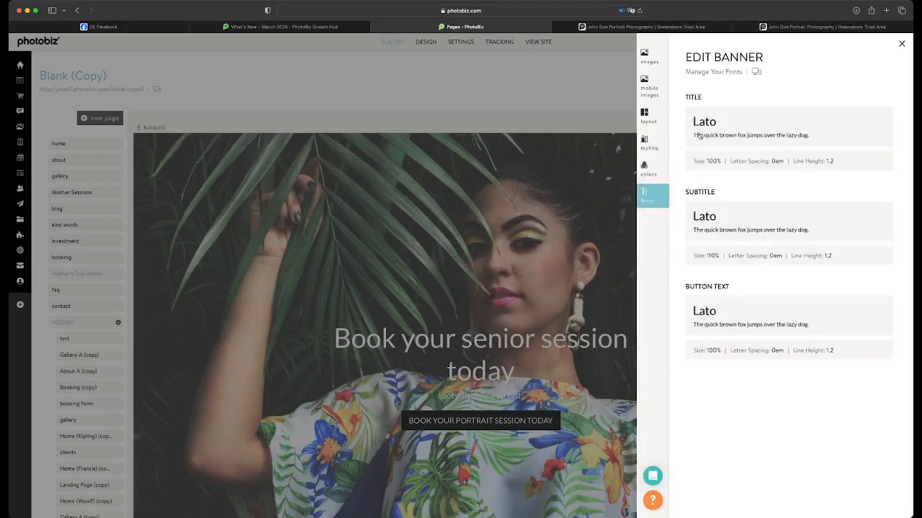
{"action": "left_click", "coordinate": [884, 116]}
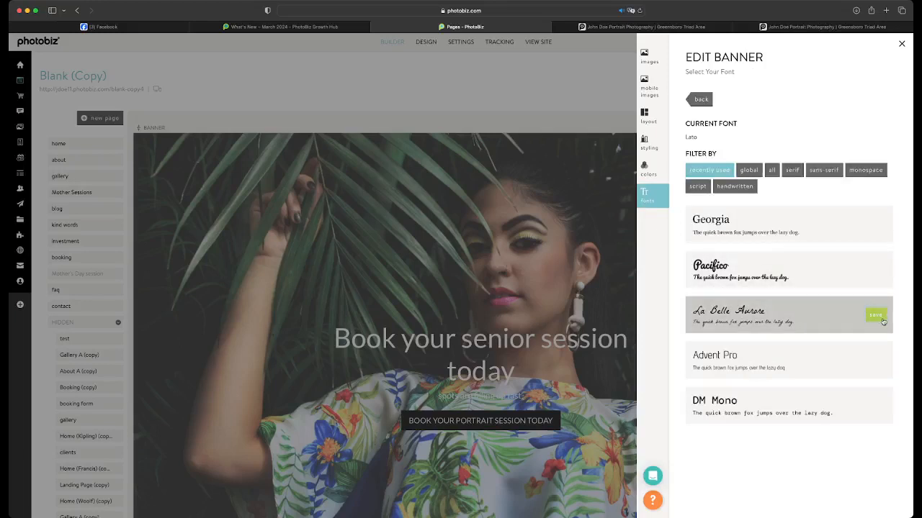
{"action": "left_click", "coordinate": [875, 271]}
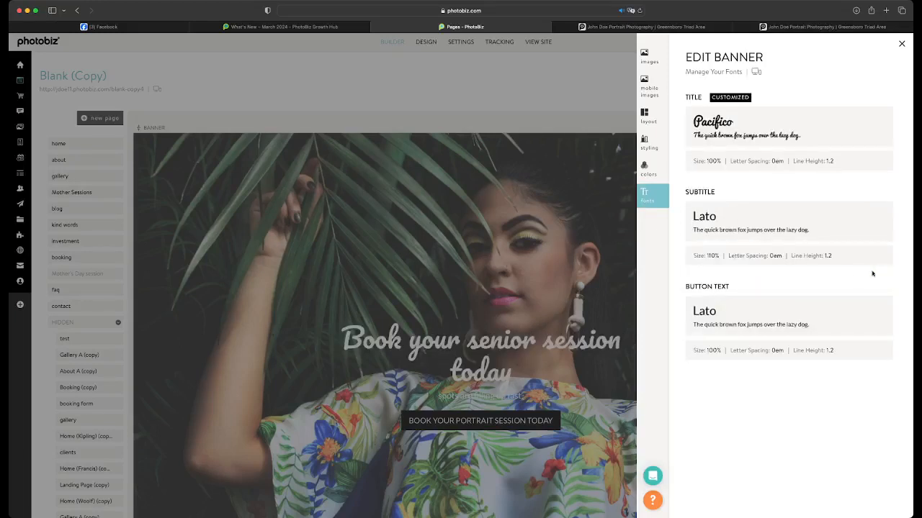
{"action": "left_click", "coordinate": [881, 162]}
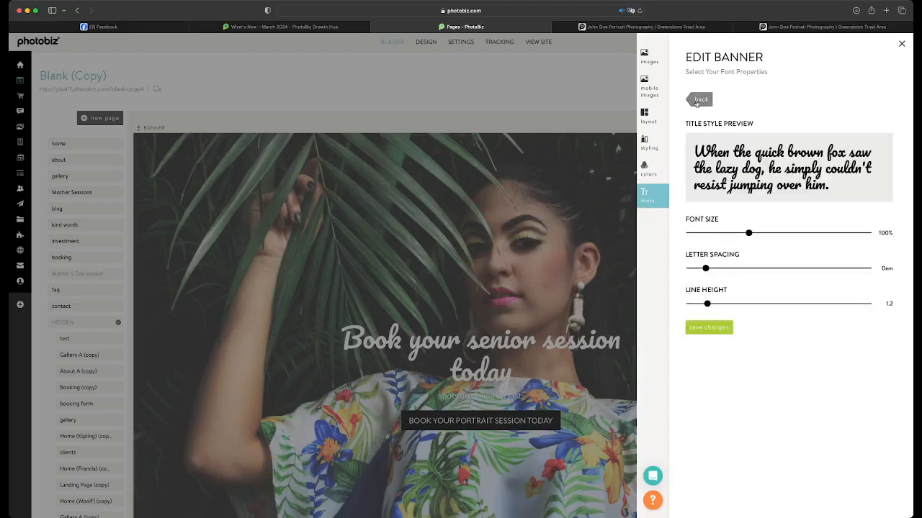
{"action": "left_click", "coordinate": [699, 101]}
Change the banner title's font to La Belle Aurore, set its font size to 150% and save
{"action": "left_click", "coordinate": [884, 118]}
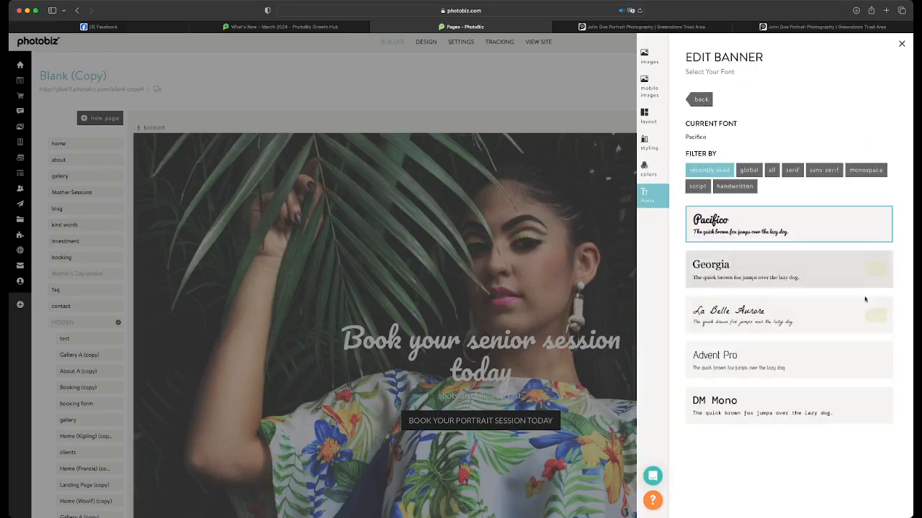
{"action": "left_click", "coordinate": [877, 315]}
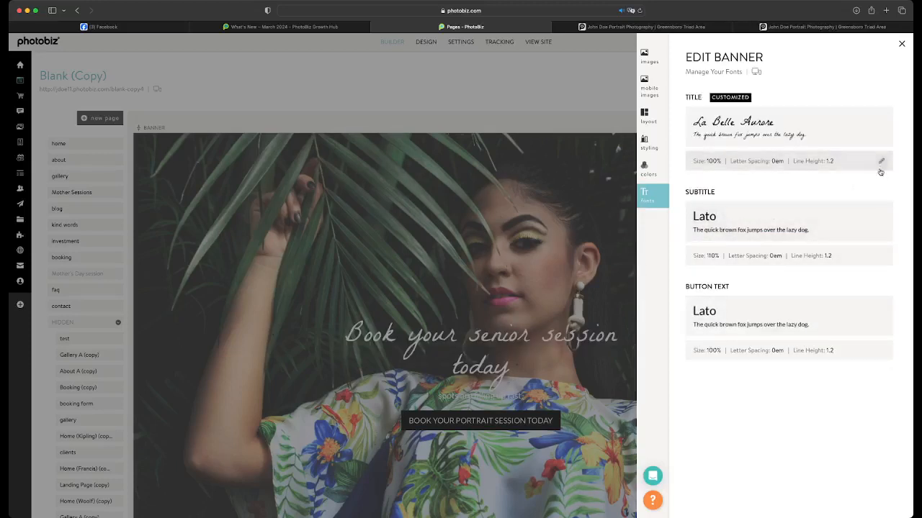
{"action": "left_click", "coordinate": [883, 159]}
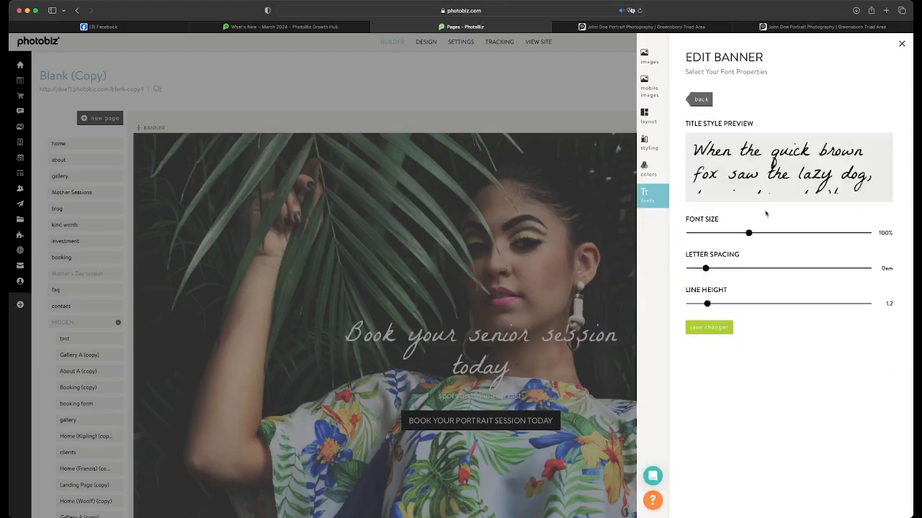
{"action": "left_click_drag", "start_coordinate": [749, 233], "coordinate": [810, 235]}
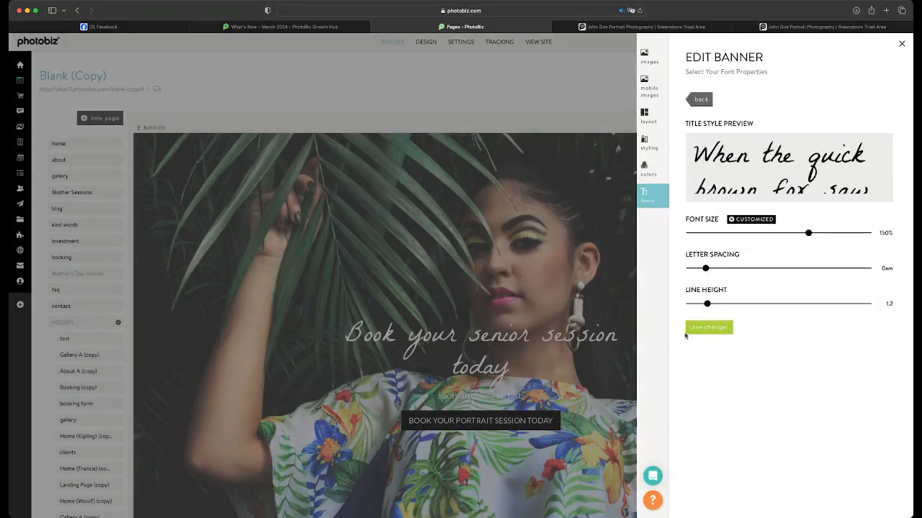
{"action": "left_click", "coordinate": [694, 329]}
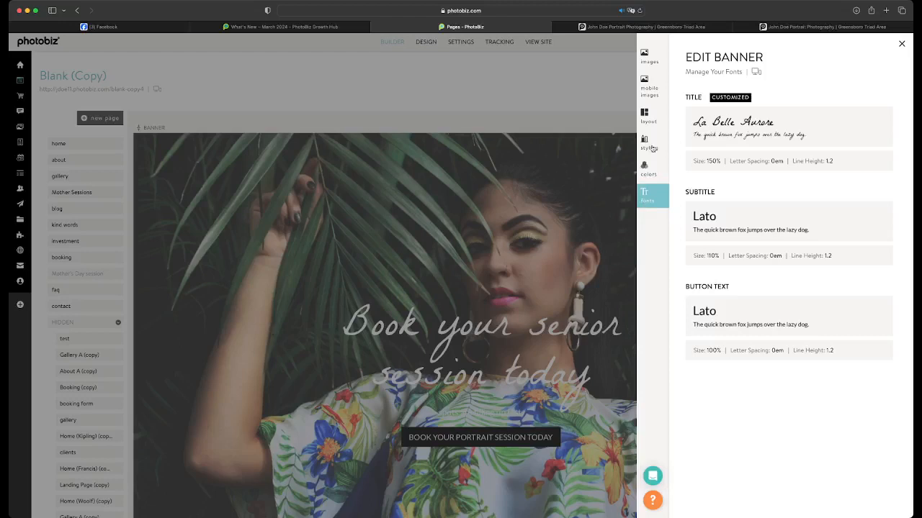
Change the banner's overlay color to black (#000000) and save the colors
{"action": "left_click", "coordinate": [648, 170]}
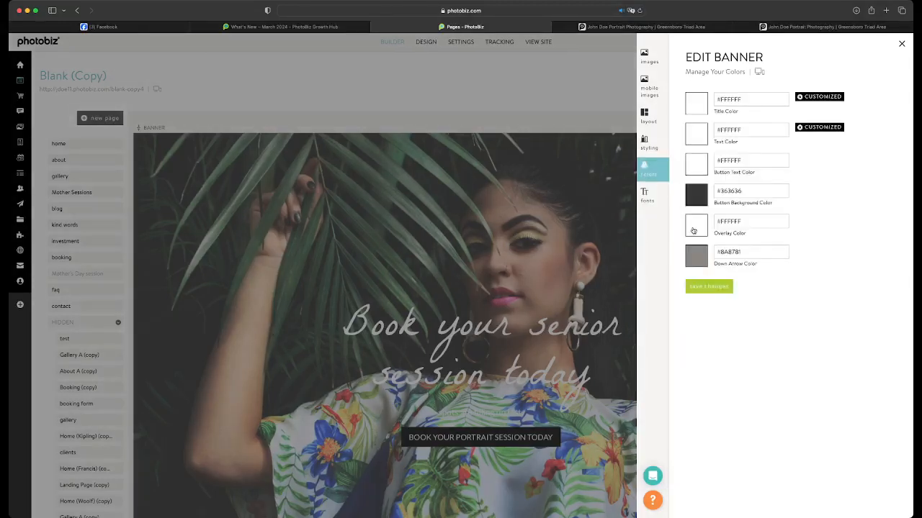
{"action": "left_click", "coordinate": [693, 230]}
{"action": "left_click", "coordinate": [559, 263]}
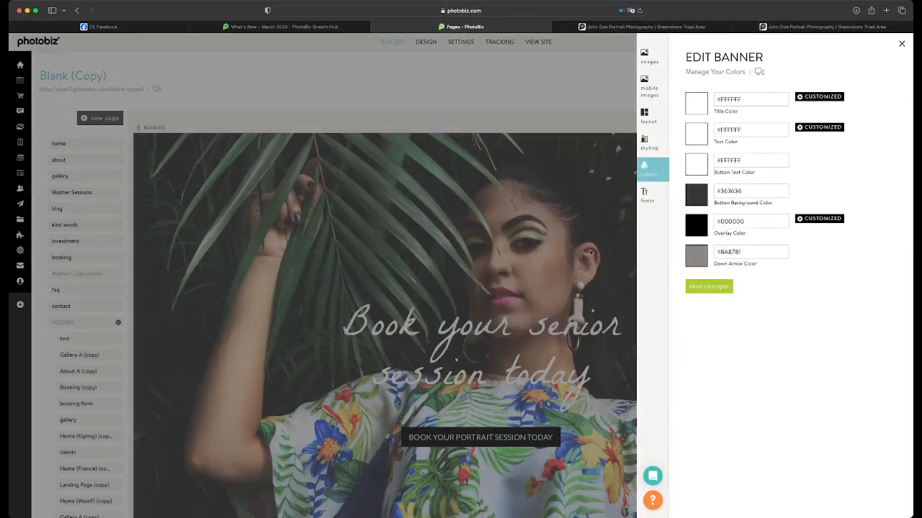
{"action": "left_click", "coordinate": [702, 287]}
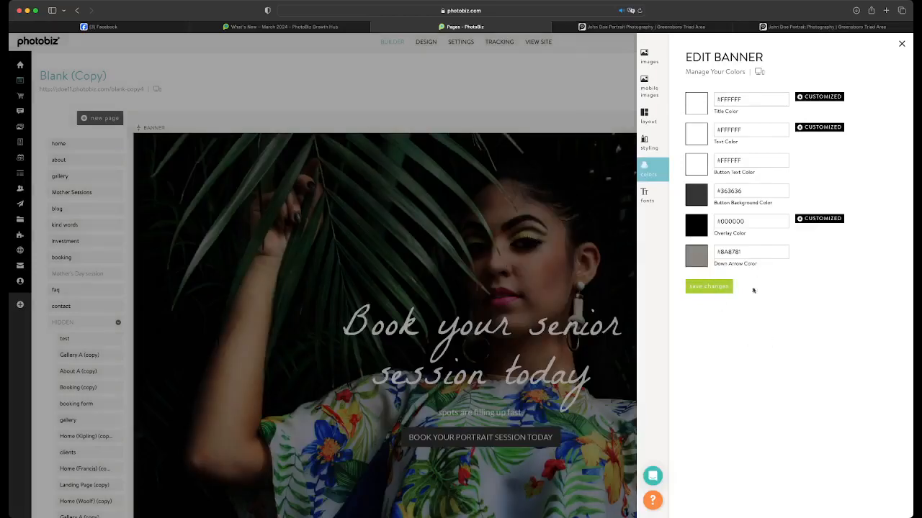
Change the banner's button background color to bright magenta (#FF17E4) and save the colors
{"action": "left_click", "coordinate": [696, 194]}
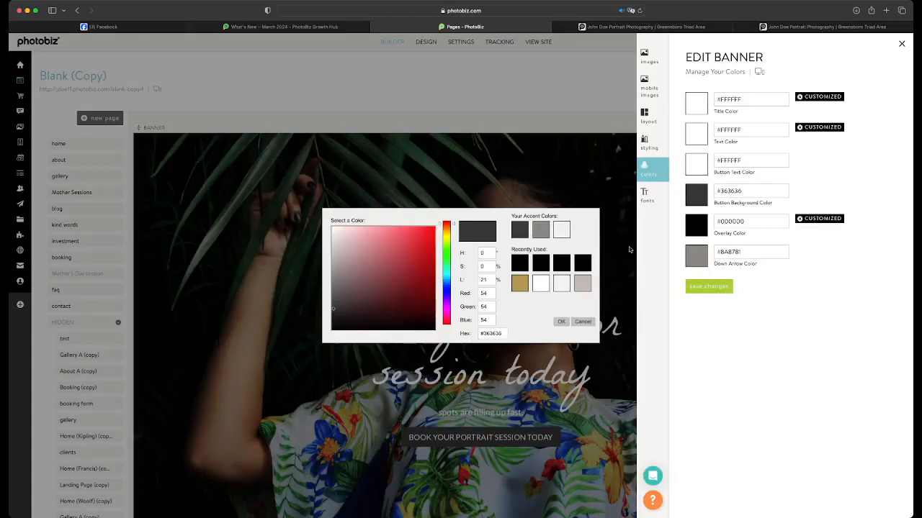
{"action": "left_click", "coordinate": [447, 310]}
{"action": "left_click", "coordinate": [425, 228]}
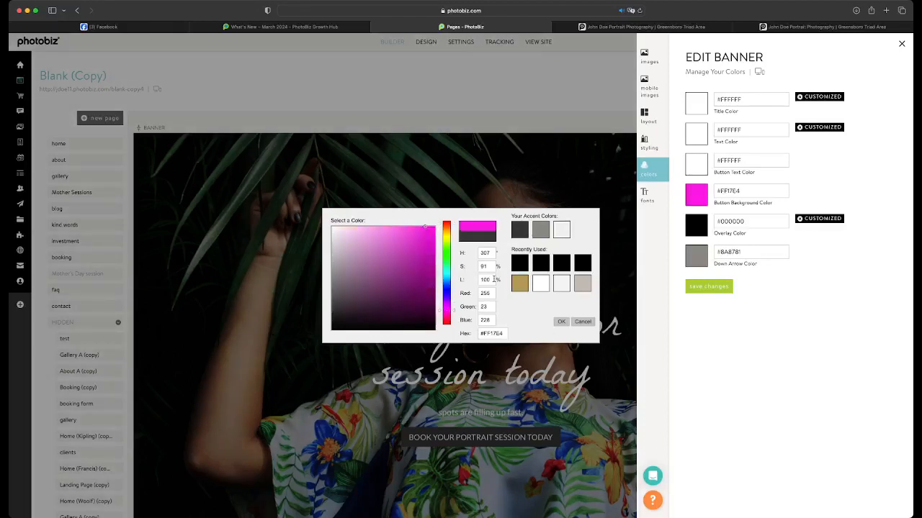
{"action": "left_click", "coordinate": [561, 322]}
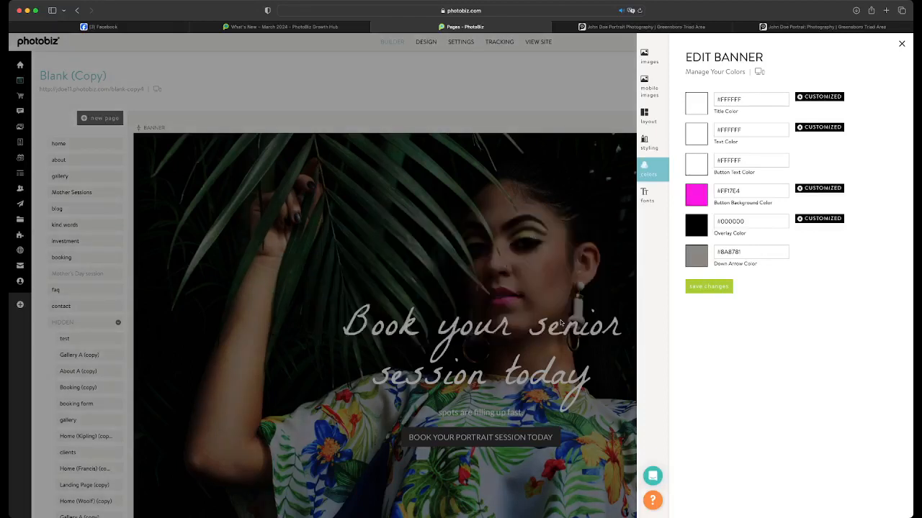
{"action": "left_click", "coordinate": [712, 288]}
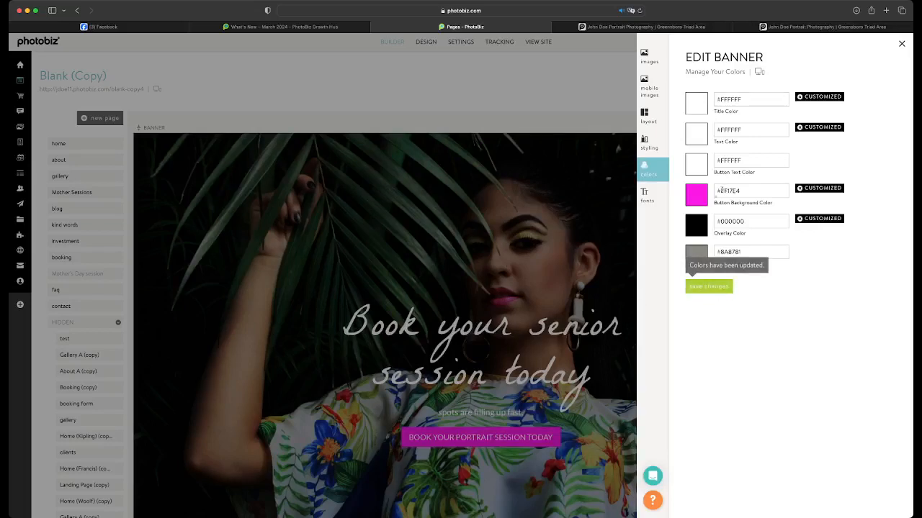
Set the banner button text's font size to 150% and save
{"action": "left_click", "coordinate": [648, 195]}
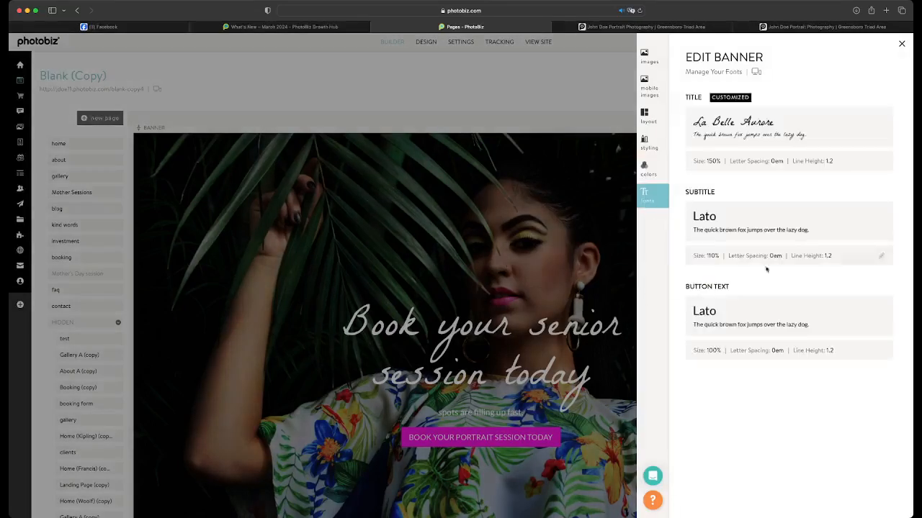
{"action": "left_click", "coordinate": [878, 350]}
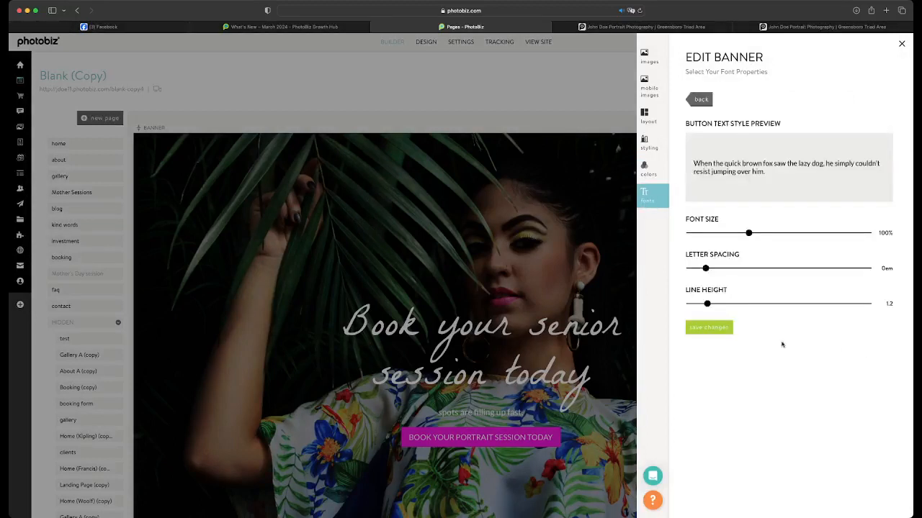
{"action": "left_click_drag", "start_coordinate": [749, 234], "coordinate": [806, 234]}
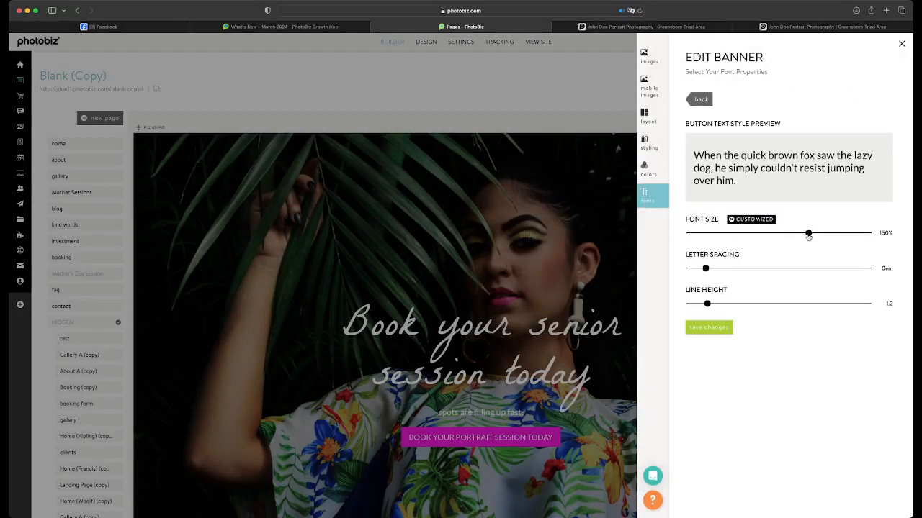
{"action": "left_click", "coordinate": [712, 328]}
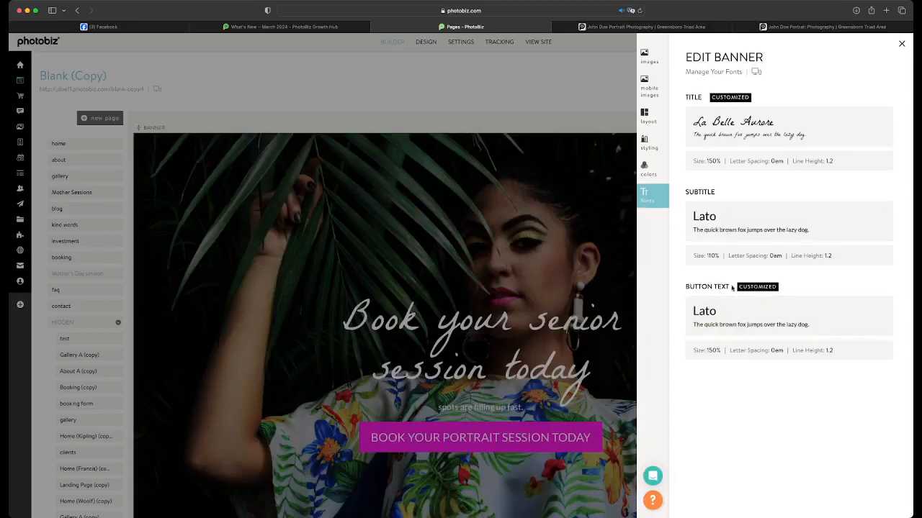
Reduce the banner button text's font size to 120% and save
{"action": "left_click", "coordinate": [882, 352]}
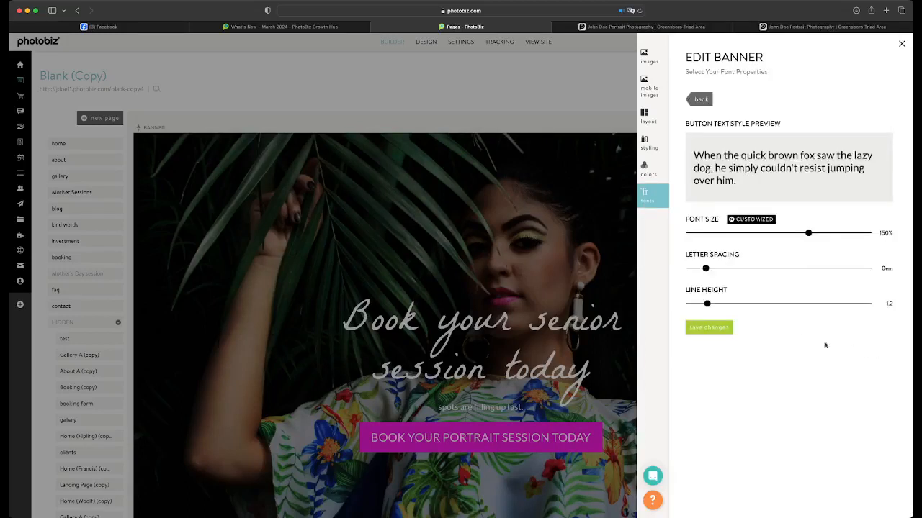
{"action": "left_click_drag", "start_coordinate": [807, 232], "coordinate": [775, 234]}
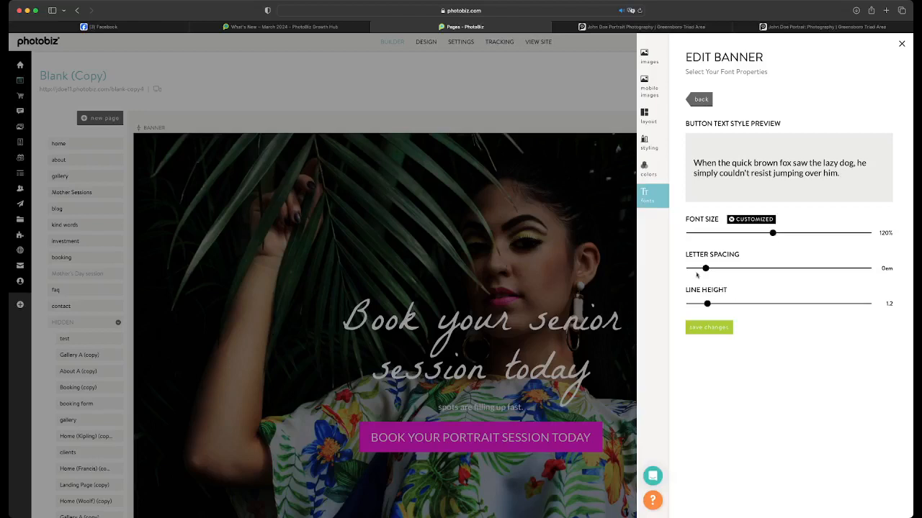
{"action": "left_click", "coordinate": [707, 329]}
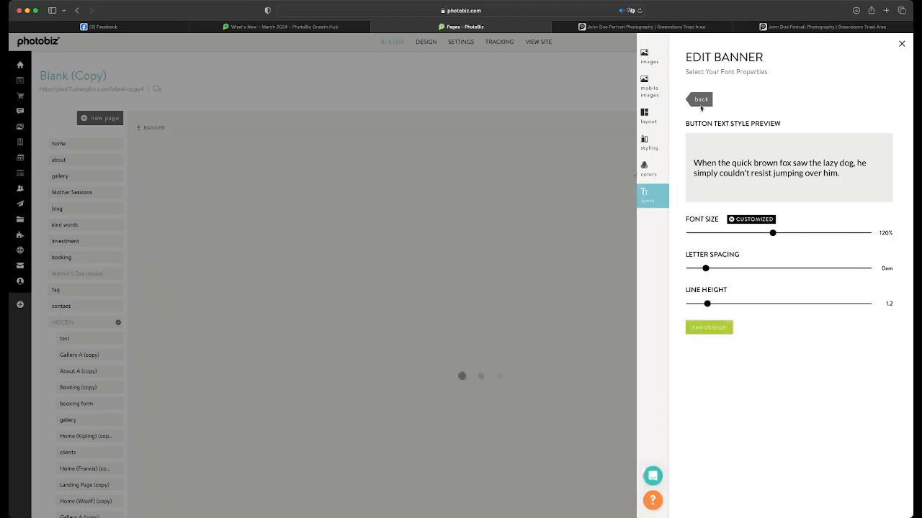
{"action": "left_click", "coordinate": [703, 102]}
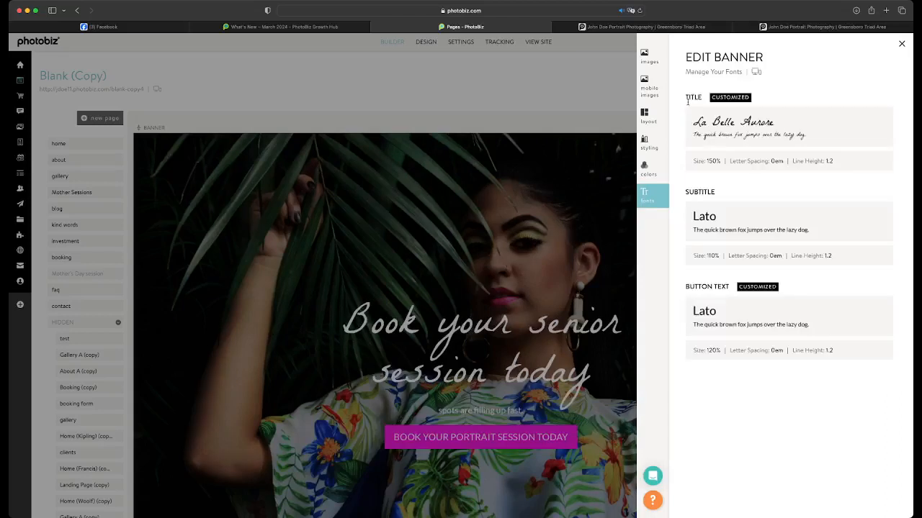
Set the banner subtitle's font size to 150% and letter spacing to 0.2em, and save
{"action": "left_click", "coordinate": [879, 257]}
{"action": "left_click_drag", "start_coordinate": [761, 233], "coordinate": [811, 238]}
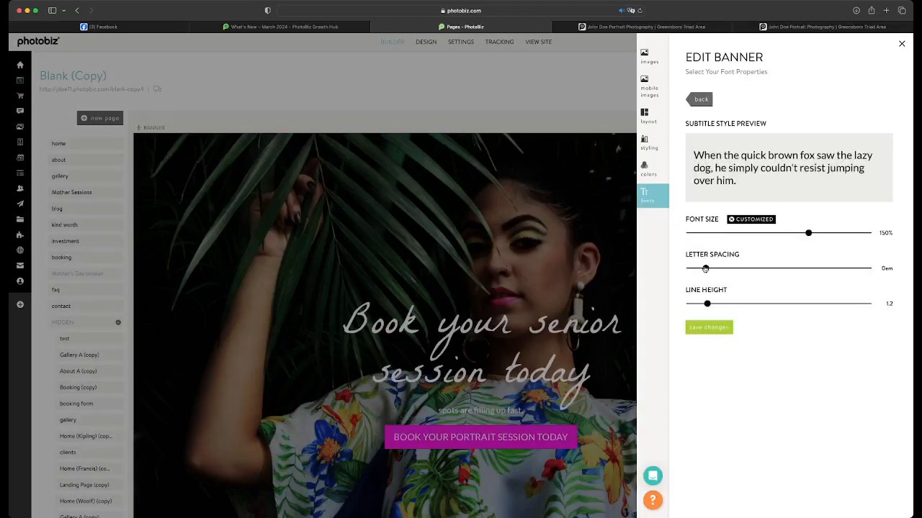
{"action": "left_click_drag", "start_coordinate": [705, 269], "coordinate": [737, 268]}
{"action": "left_click", "coordinate": [709, 328]}
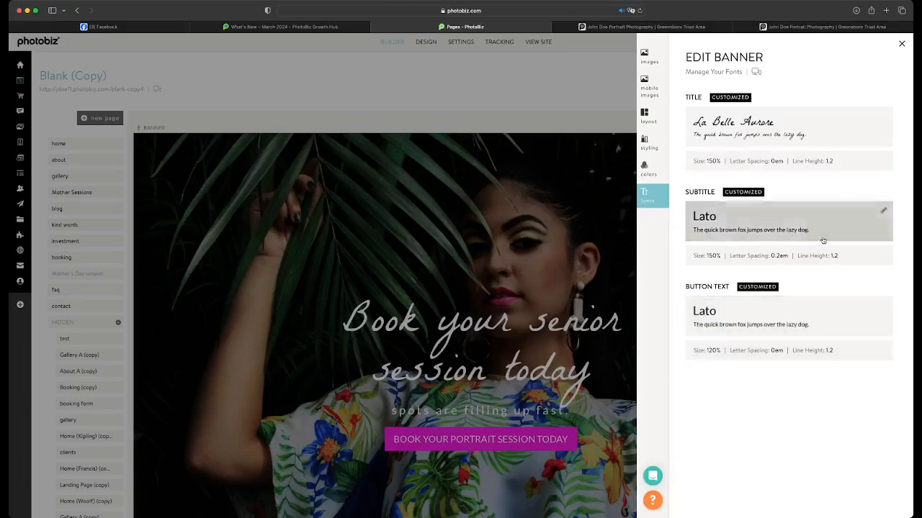
Set the banner subtitle's line height to 1.5 and save
{"action": "left_click", "coordinate": [884, 162]}
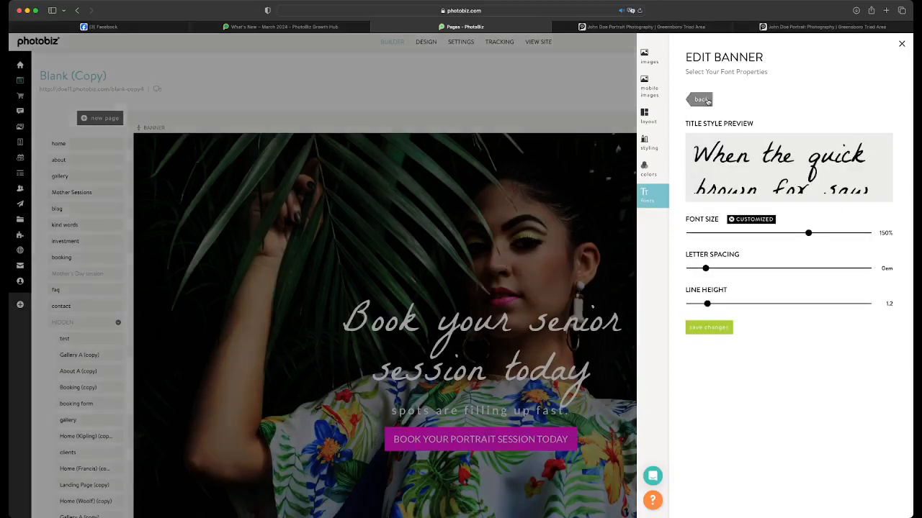
{"action": "left_click", "coordinate": [702, 99]}
{"action": "left_click", "coordinate": [884, 259]}
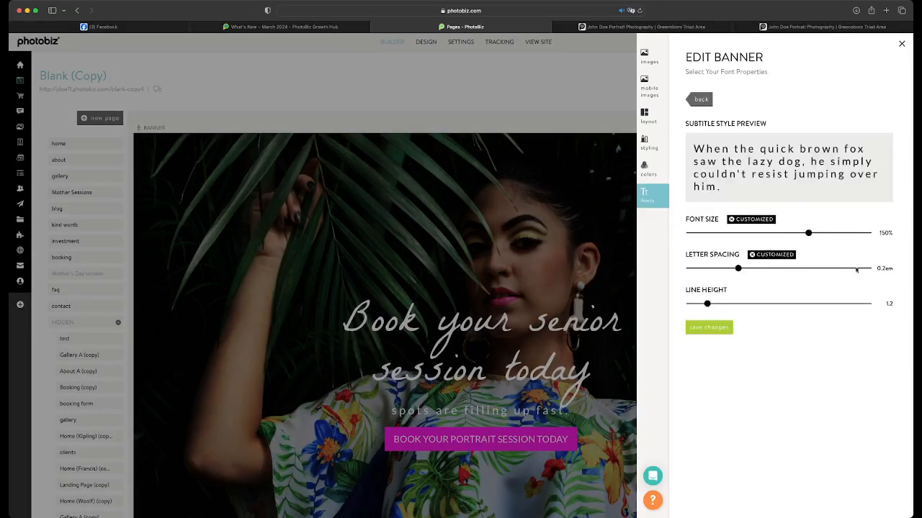
{"action": "left_click_drag", "start_coordinate": [707, 303], "coordinate": [733, 303]}
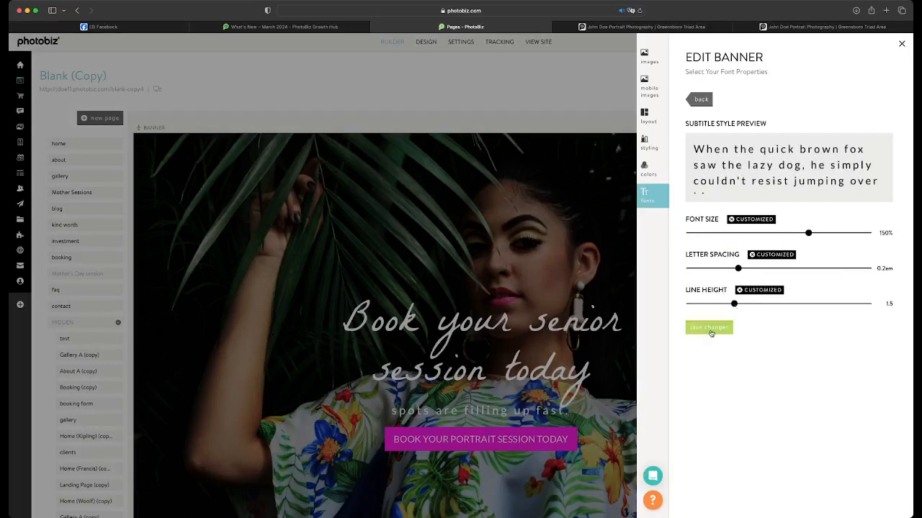
{"action": "left_click", "coordinate": [711, 331]}
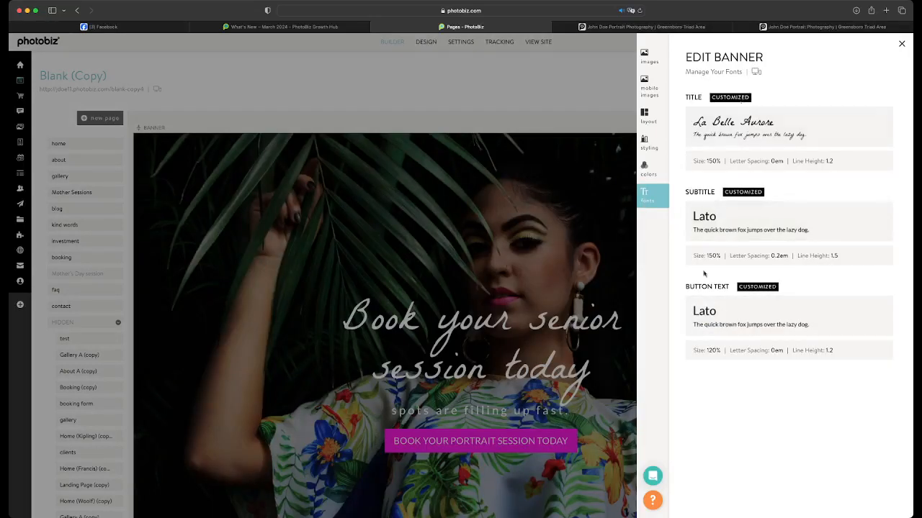
Increase the banner subtitle's line height to 2 and save
{"action": "left_click", "coordinate": [878, 258]}
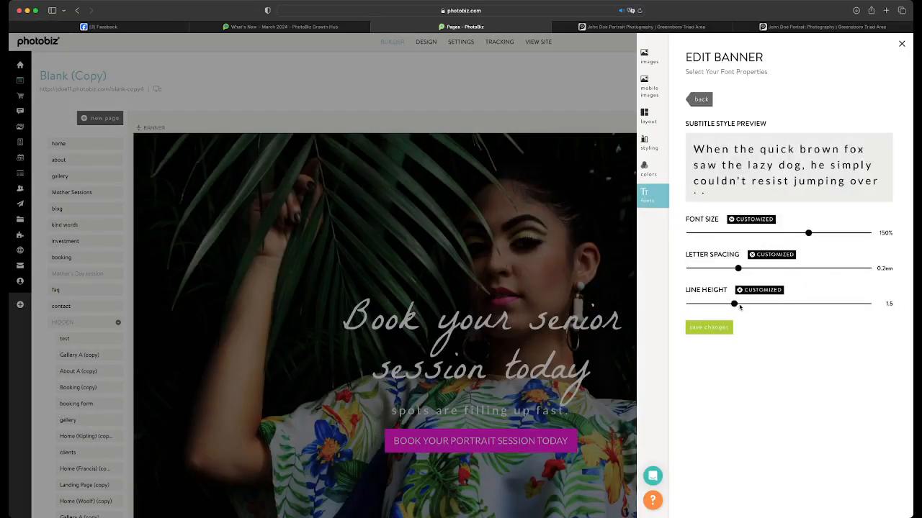
{"action": "left_click_drag", "start_coordinate": [733, 303], "coordinate": [780, 303]}
{"action": "left_click", "coordinate": [710, 328]}
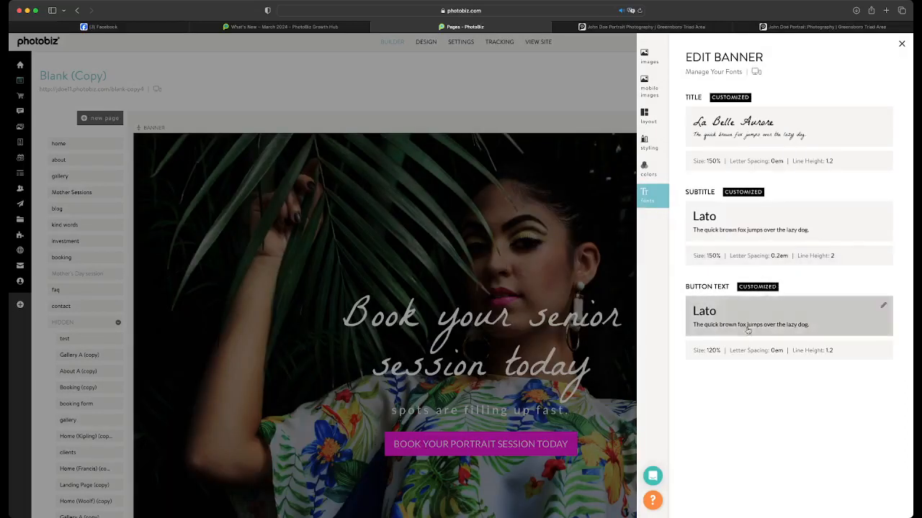
Try Georgia as the banner subtitle's font and replace it with DM Mono
{"action": "left_click", "coordinate": [884, 212]}
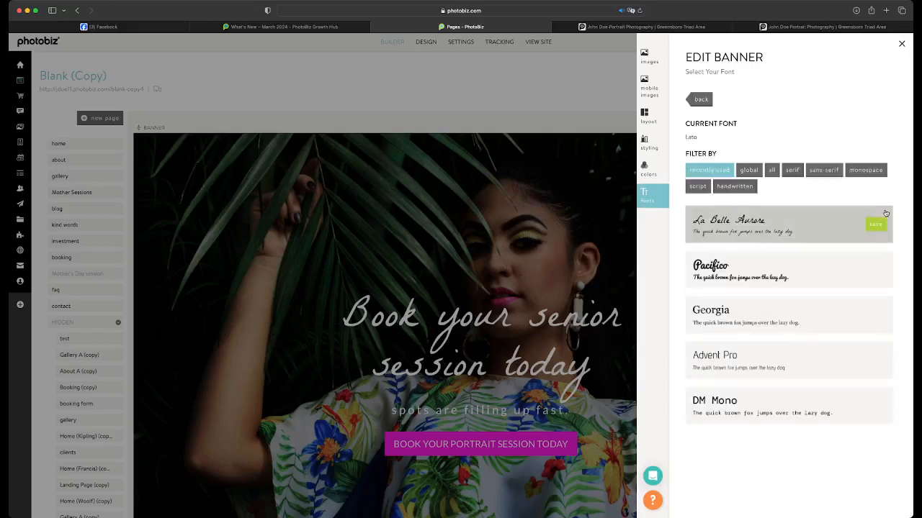
{"action": "left_click", "coordinate": [873, 317]}
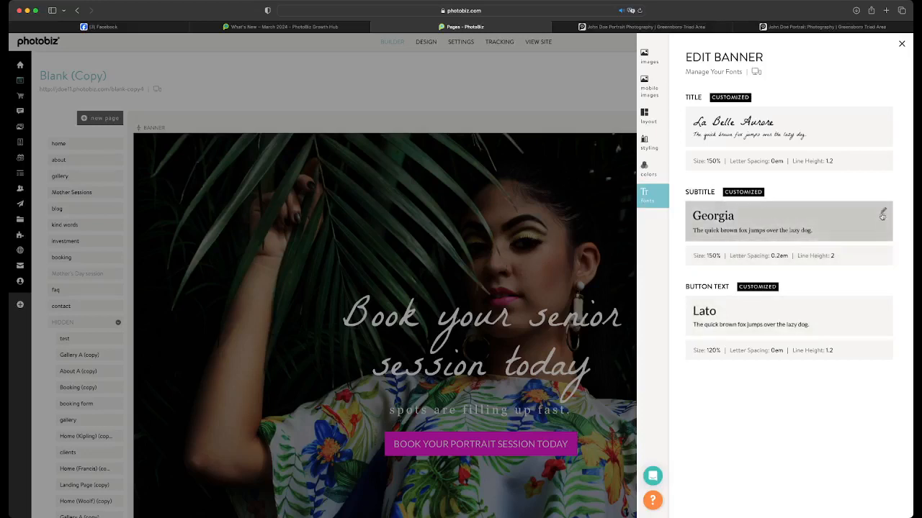
{"action": "left_click", "coordinate": [883, 213]}
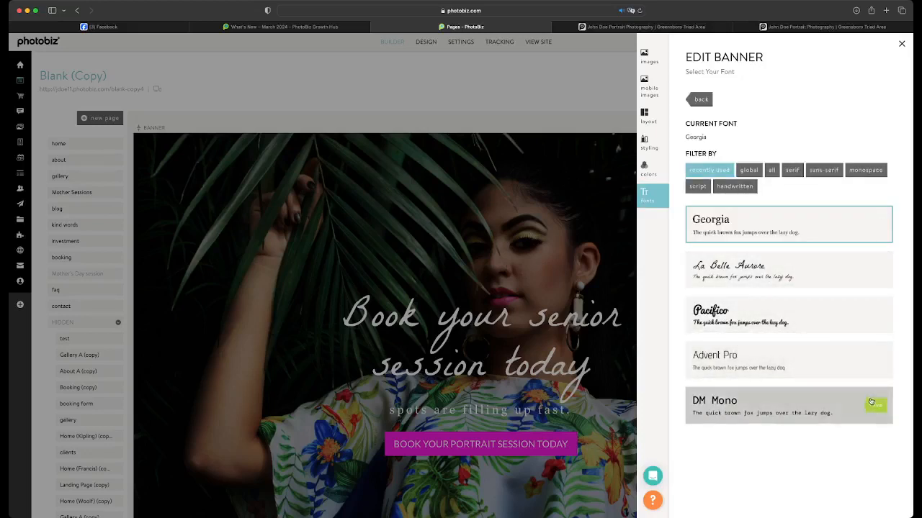
{"action": "left_click", "coordinate": [874, 407]}
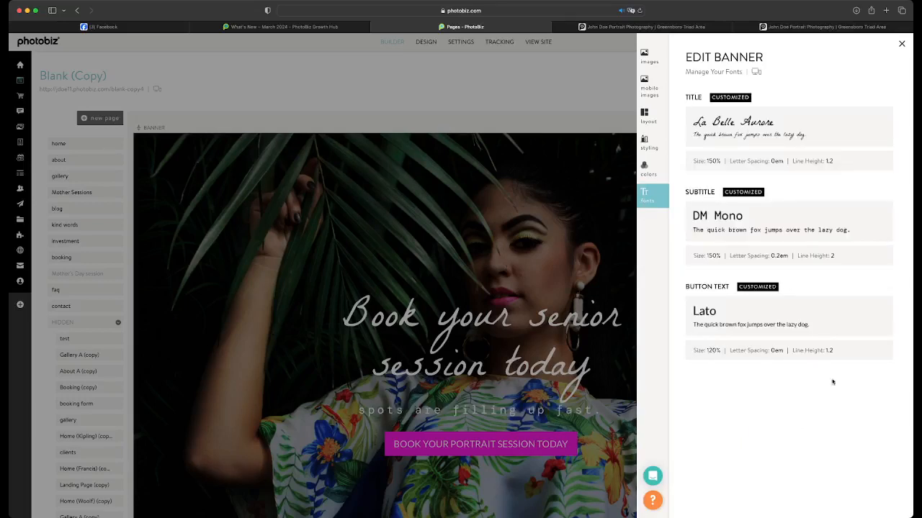
Change the banner subtitle's font to Lato, chosen from the site's global fonts
{"action": "left_click", "coordinate": [882, 213]}
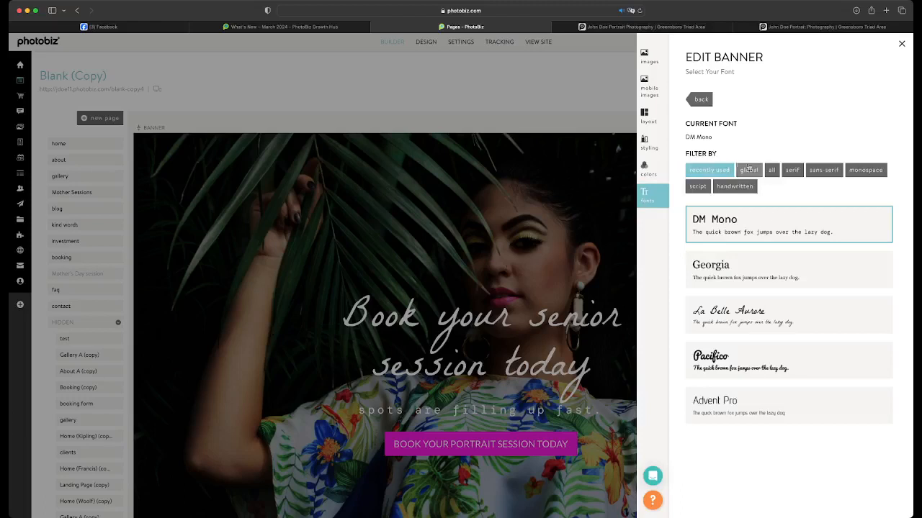
{"action": "left_click", "coordinate": [749, 170]}
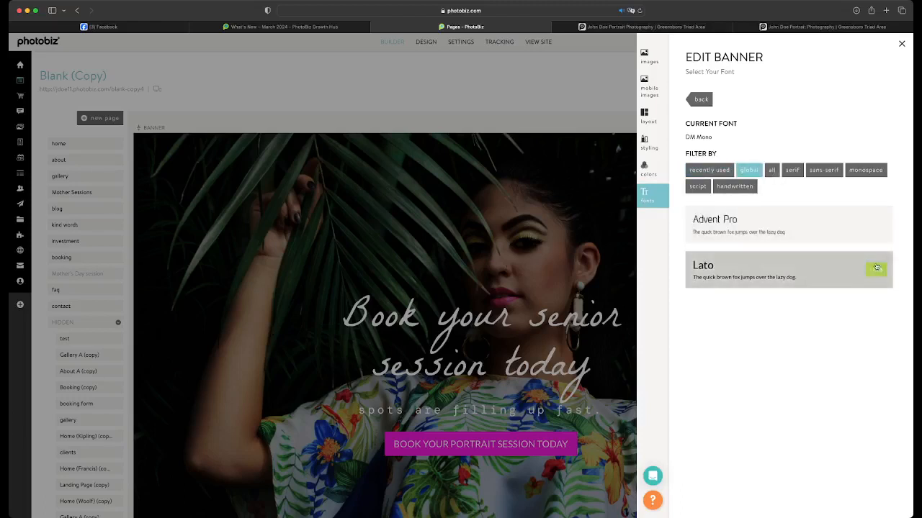
{"action": "left_click", "coordinate": [875, 270]}
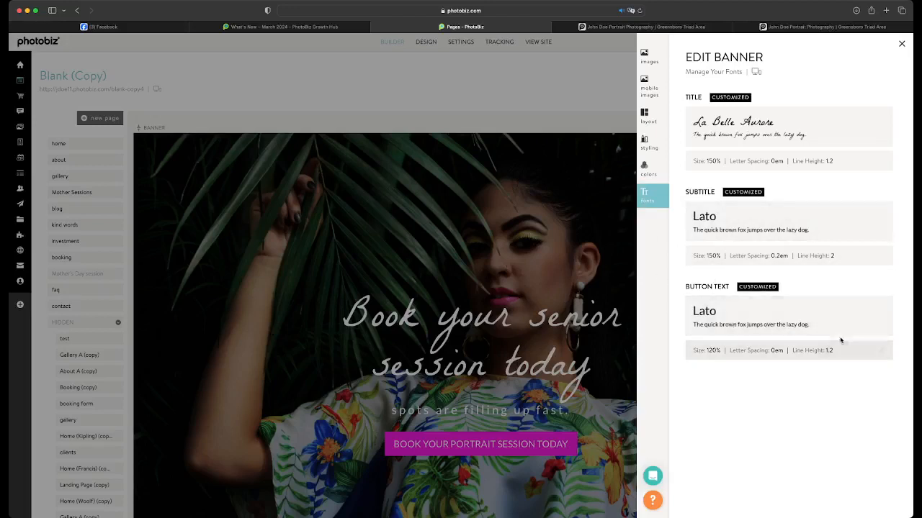
Try Pacifico and Advent Pro as the font of the banner's button text
{"action": "left_click", "coordinate": [884, 306]}
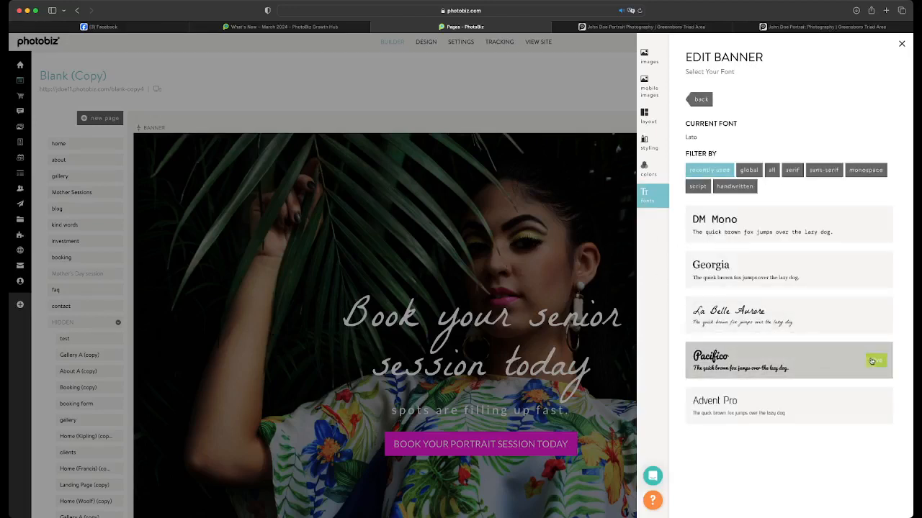
{"action": "left_click", "coordinate": [873, 360]}
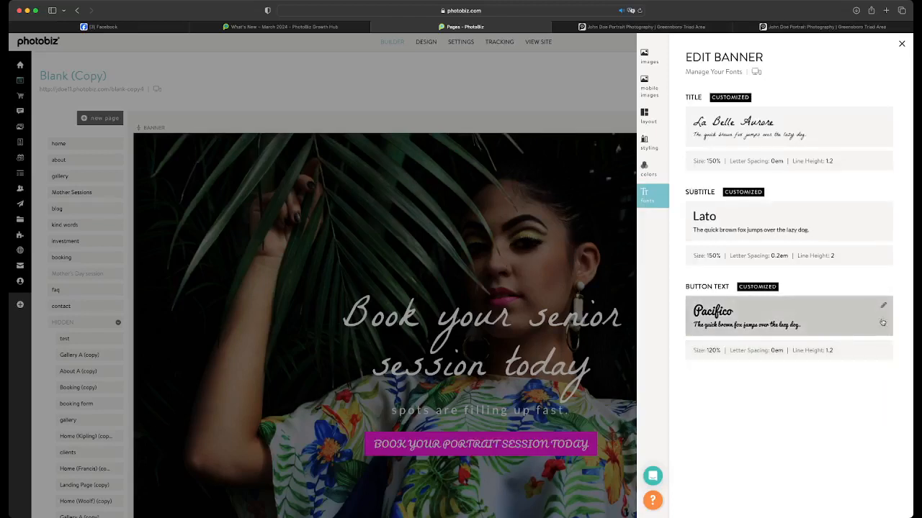
{"action": "left_click", "coordinate": [882, 305]}
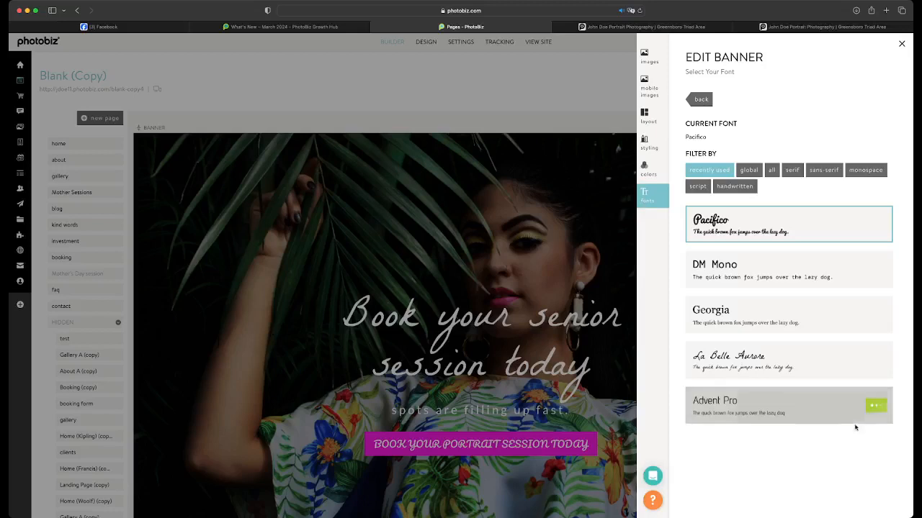
{"action": "left_click", "coordinate": [807, 393]}
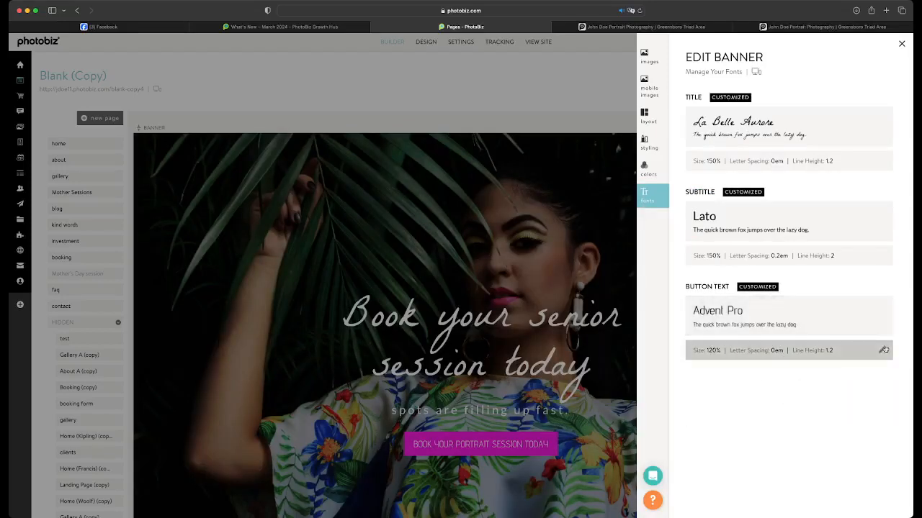
Set the banner's button text font back to the global font Lato and close the banner editor
{"action": "left_click", "coordinate": [885, 310]}
{"action": "left_click", "coordinate": [746, 173]}
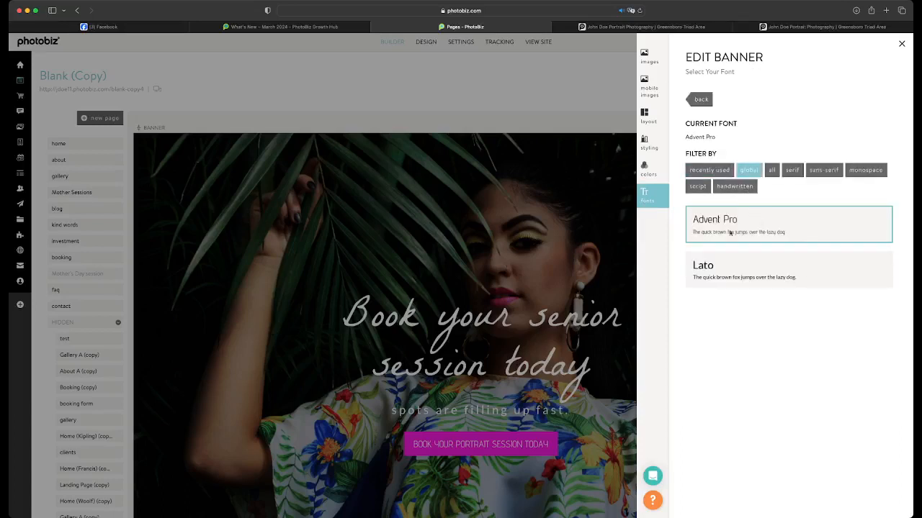
{"action": "left_click", "coordinate": [875, 271]}
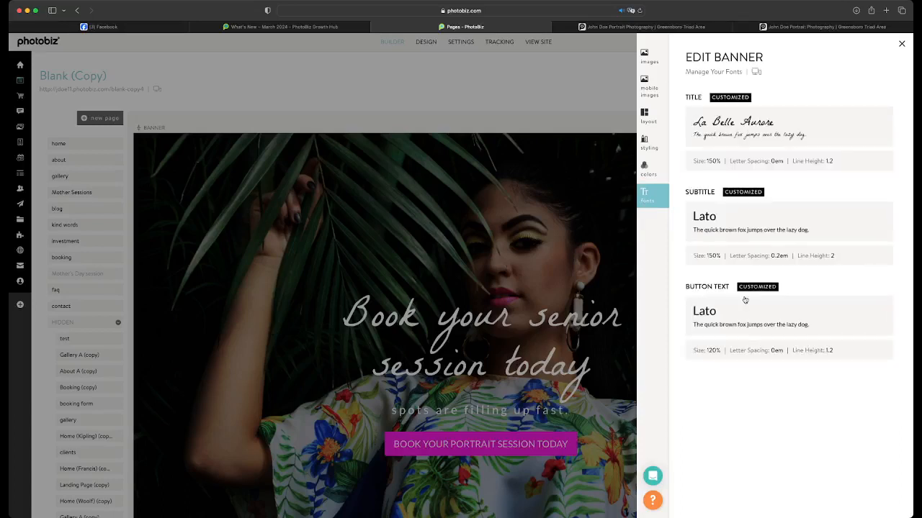
{"action": "left_click", "coordinate": [543, 306]}
Examine how the customized banner fits with the title, editor and images blocks down the whole page
{"action": "scroll", "coordinate": [461, 252], "scroll_direction": "down", "scroll_amount": 10}
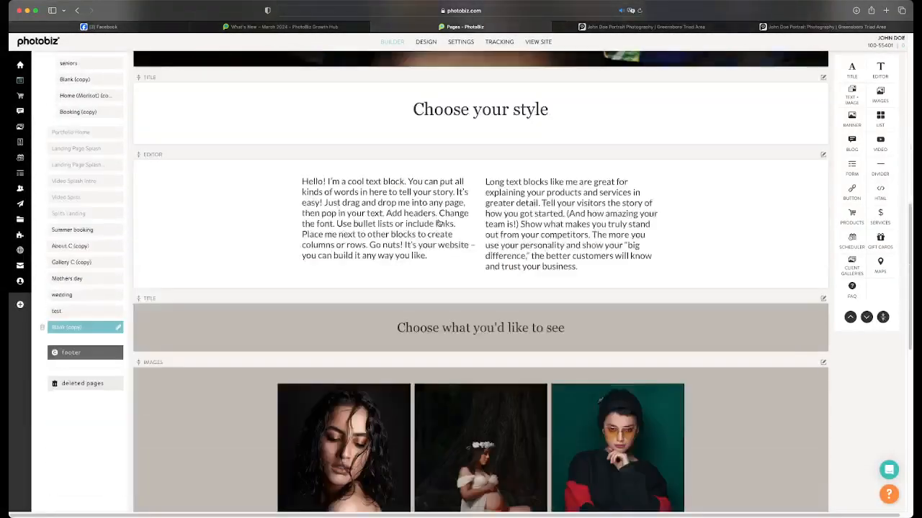
{"action": "scroll", "coordinate": [438, 224], "scroll_direction": "down", "scroll_amount": 8}
{"action": "scroll", "coordinate": [442, 218], "scroll_direction": "up", "scroll_amount": 6}
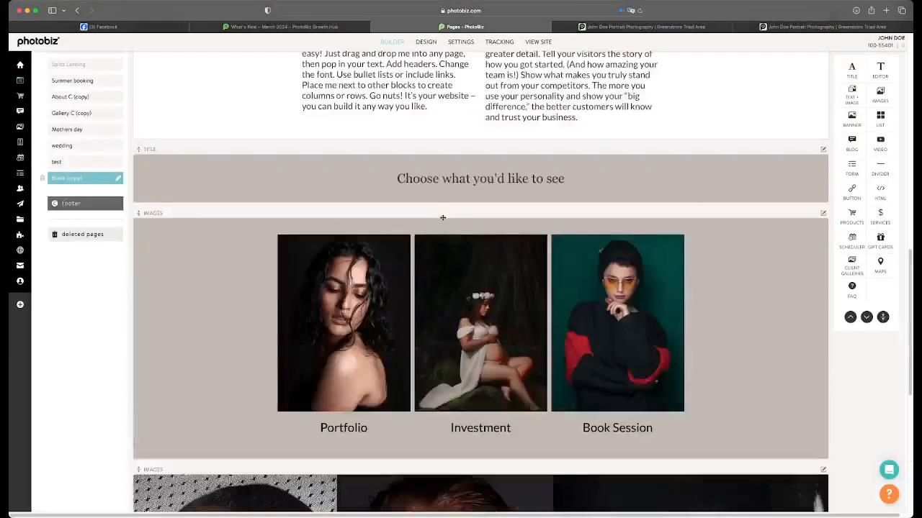
{"action": "scroll", "coordinate": [443, 217], "scroll_direction": "up", "scroll_amount": 15}
{"action": "scroll", "coordinate": [443, 220], "scroll_direction": "down", "scroll_amount": 3}
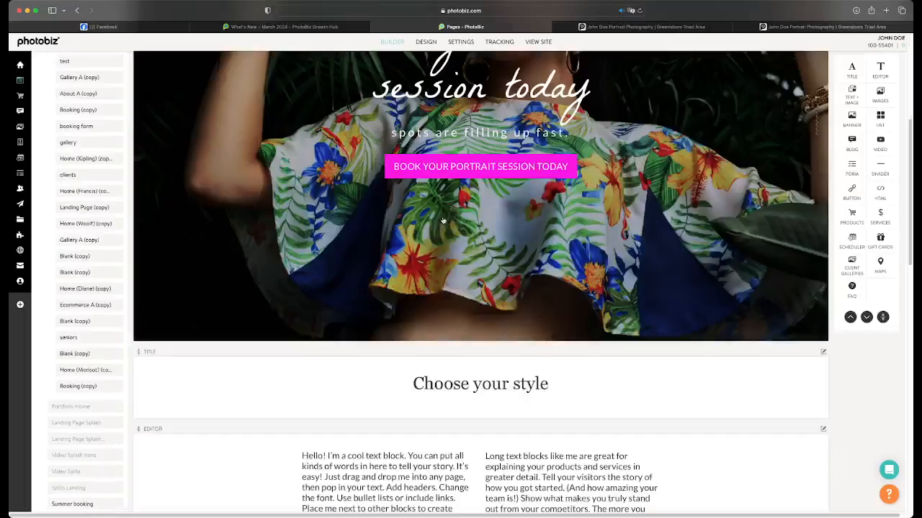
{"action": "scroll", "coordinate": [443, 220], "scroll_direction": "down", "scroll_amount": 4}
{"action": "scroll", "coordinate": [443, 220], "scroll_direction": "down", "scroll_amount": 2}
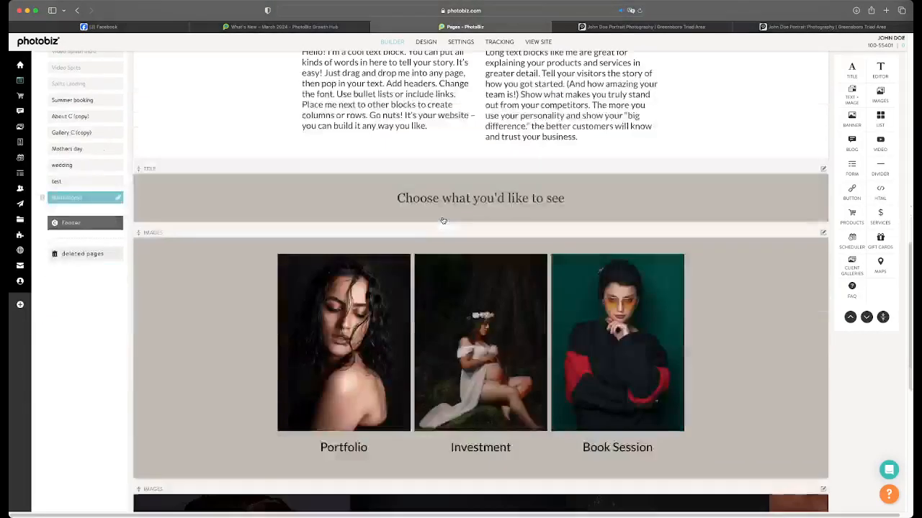
{"action": "scroll", "coordinate": [443, 220], "scroll_direction": "up", "scroll_amount": 15}
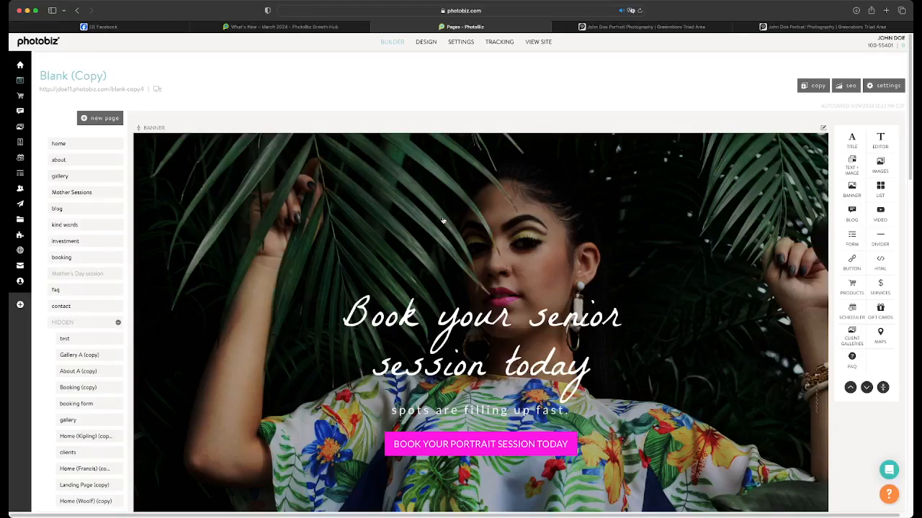
{"action": "scroll", "coordinate": [443, 220], "scroll_direction": "down", "scroll_amount": 6}
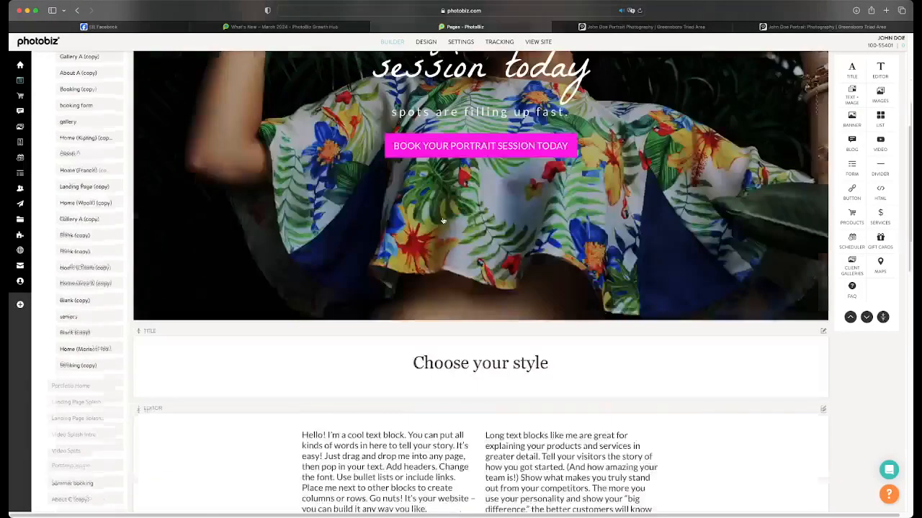
{"action": "scroll", "coordinate": [443, 221], "scroll_direction": "down", "scroll_amount": 2}
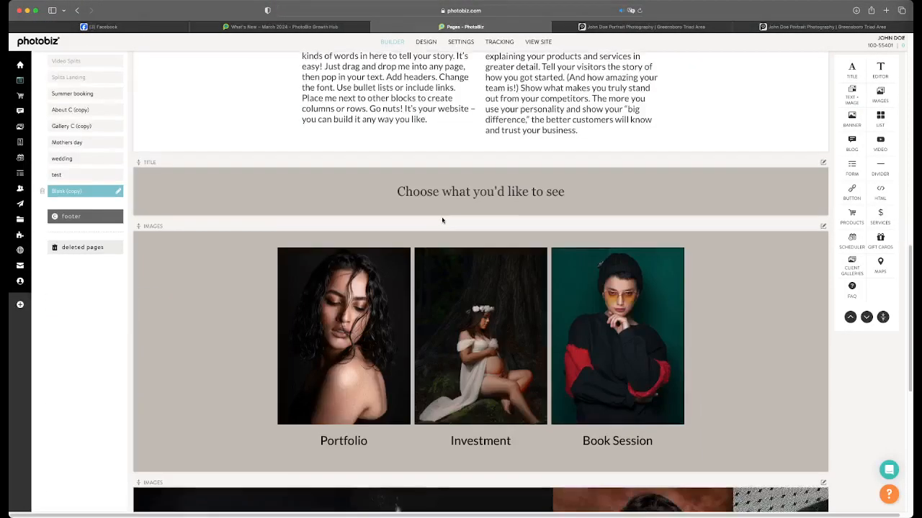
{"action": "scroll", "coordinate": [442, 221], "scroll_direction": "down", "scroll_amount": 1}
{"action": "scroll", "coordinate": [442, 220], "scroll_direction": "down", "scroll_amount": 2}
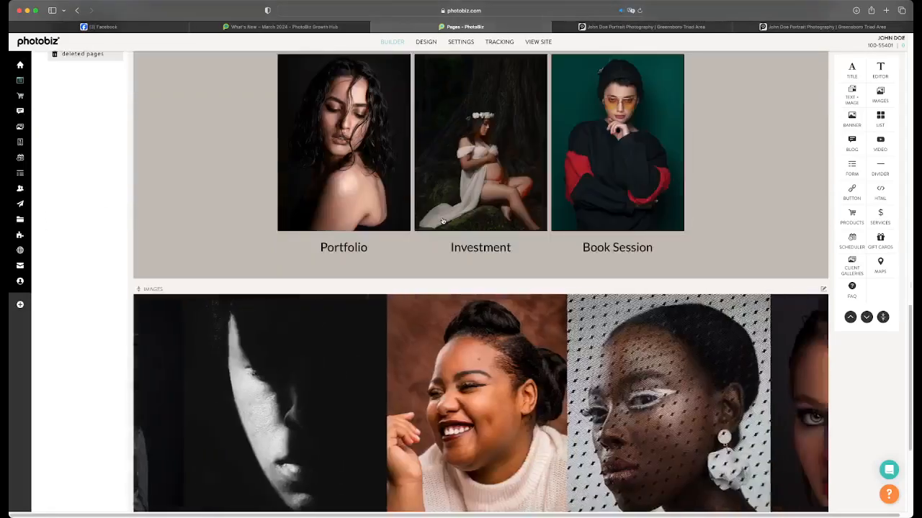
{"action": "scroll", "coordinate": [442, 221], "scroll_direction": "down", "scroll_amount": 2}
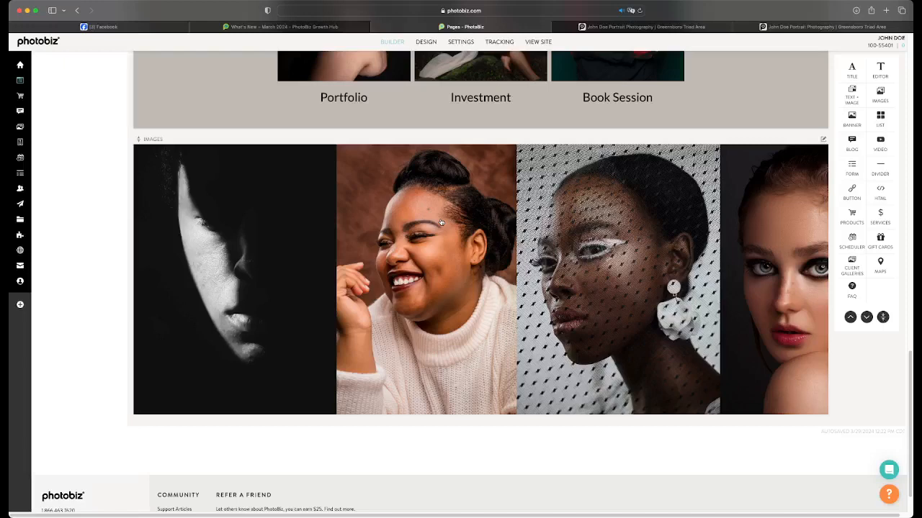
{"action": "scroll", "coordinate": [441, 222], "scroll_direction": "up", "scroll_amount": 5}
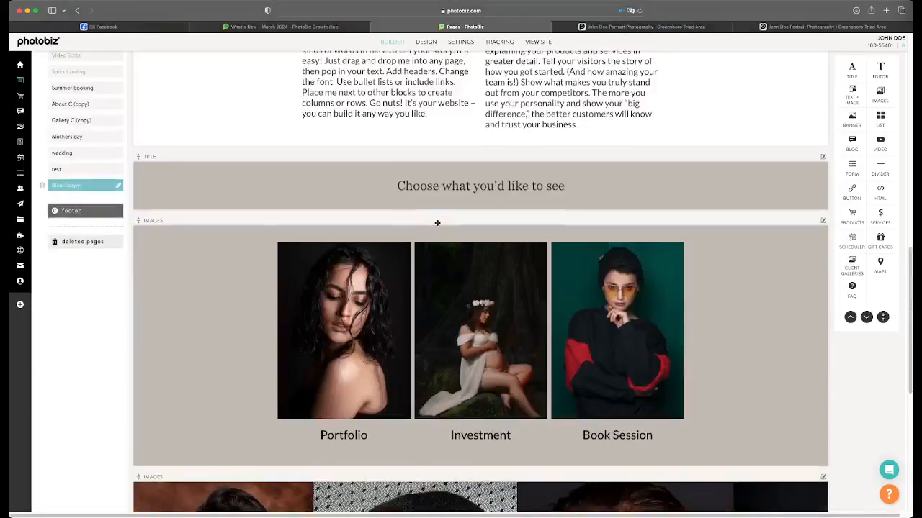
{"action": "scroll", "coordinate": [553, 194], "scroll_direction": "up", "scroll_amount": 1}
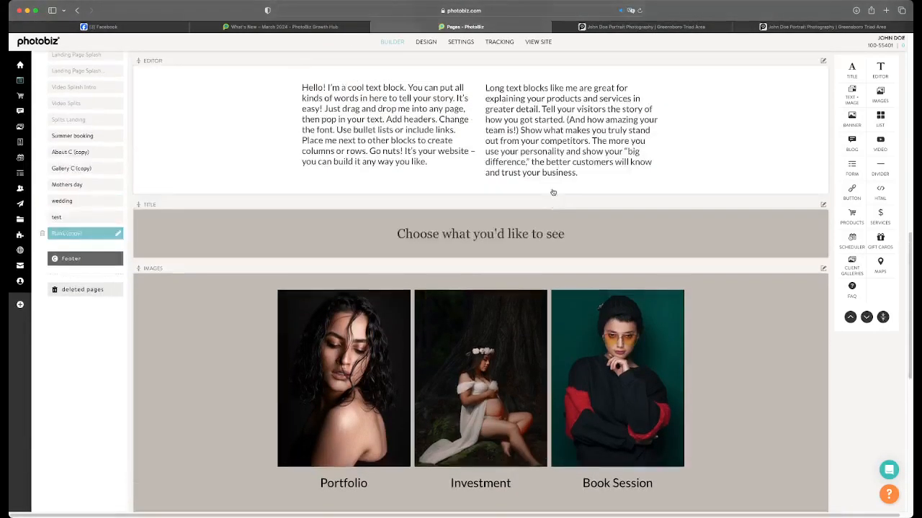
{"action": "mouse_move", "coordinate": [550, 218]}
{"action": "left_mouse_down"}
{"action": "mouse_move", "coordinate": [569, 251]}
{"action": "mouse_move", "coordinate": [576, 195]}
{"action": "mouse_move", "coordinate": [569, 220]}
{"action": "mouse_move", "coordinate": [574, 210]}
{"action": "mouse_move", "coordinate": [559, 208]}
{"action": "left_mouse_up"}
{"action": "scroll", "coordinate": [525, 274], "scroll_direction": "down", "scroll_amount": 5}
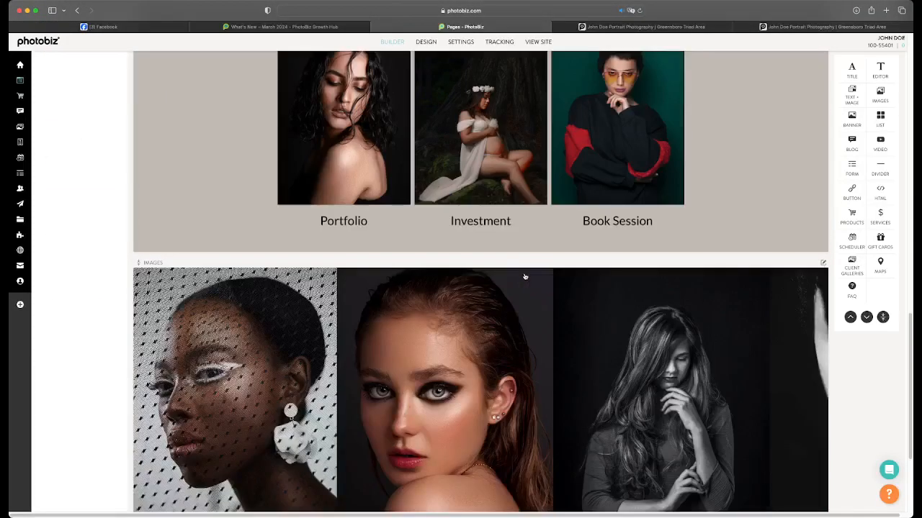
{"action": "scroll", "coordinate": [524, 277], "scroll_direction": "down", "scroll_amount": 3}
{"action": "scroll", "coordinate": [524, 277], "scroll_direction": "up", "scroll_amount": 6}
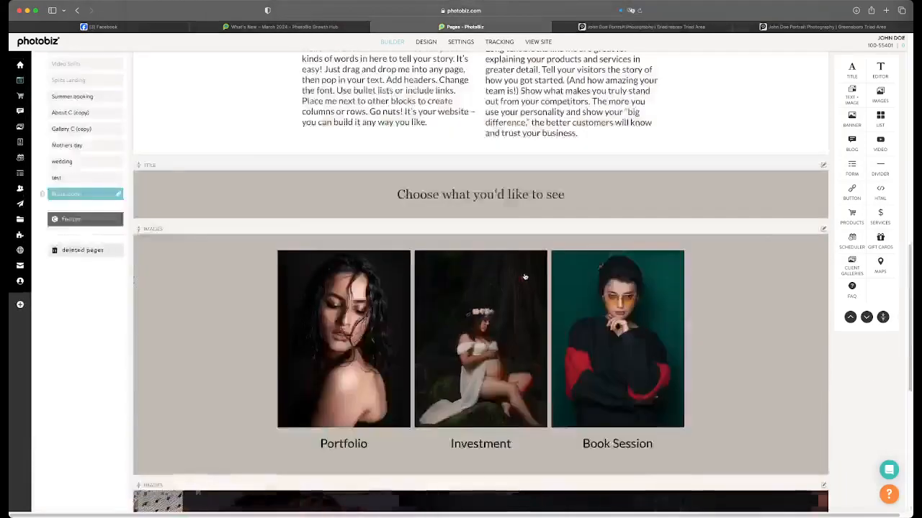
{"action": "scroll", "coordinate": [524, 277], "scroll_direction": "up", "scroll_amount": 10}
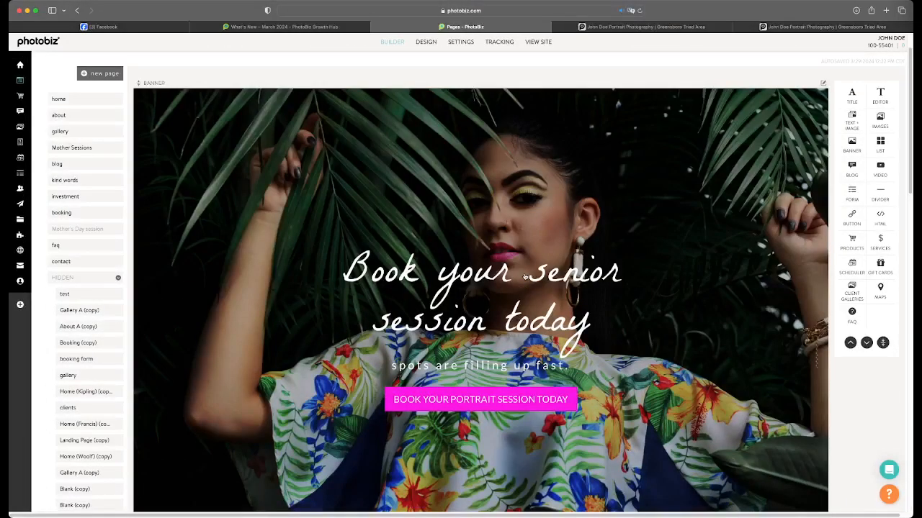
{"action": "scroll", "coordinate": [524, 277], "scroll_direction": "down", "scroll_amount": 13}
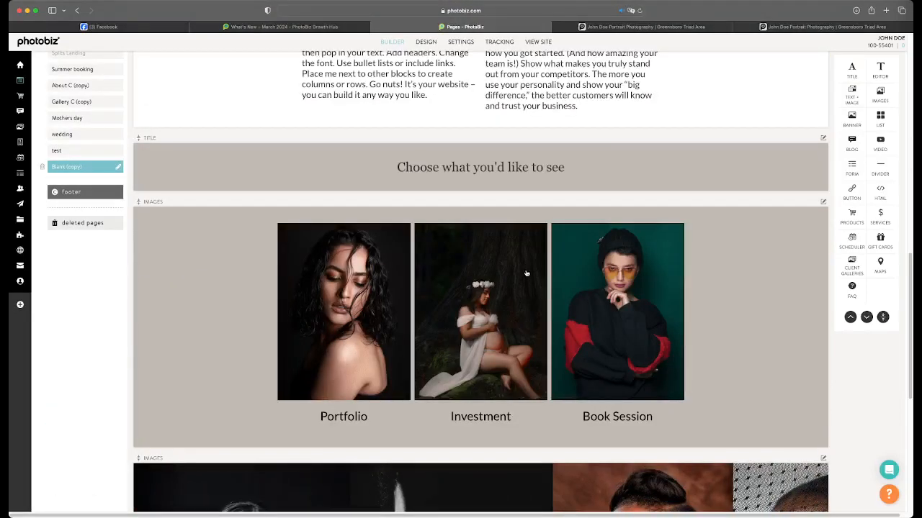
{"action": "scroll", "coordinate": [526, 273], "scroll_direction": "down", "scroll_amount": 6}
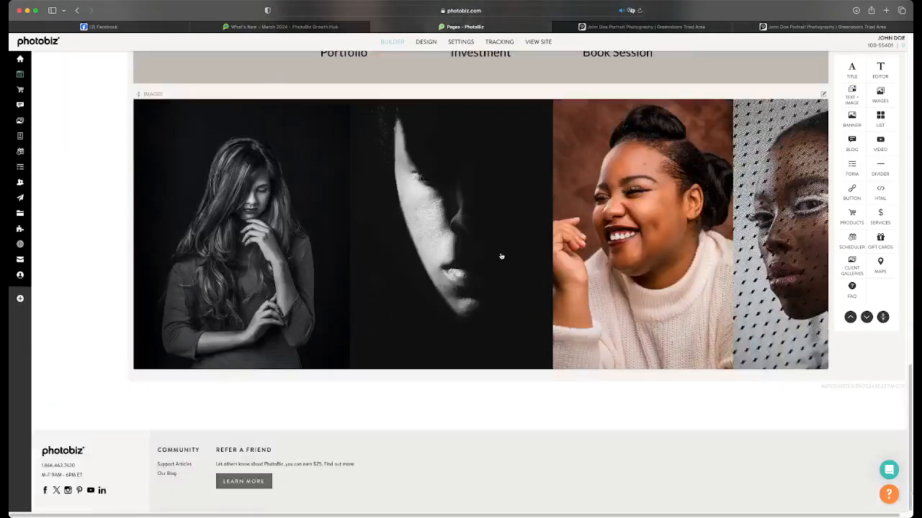
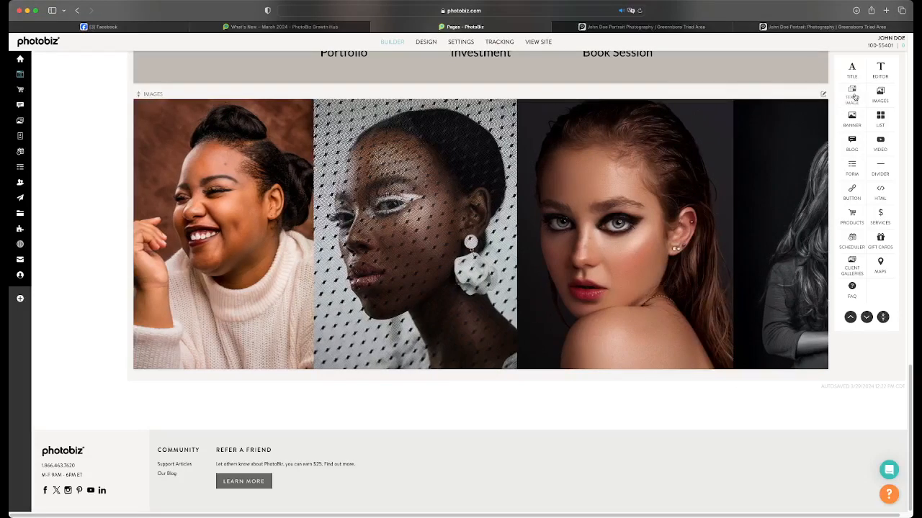
Add a Text + Image block below the images block and save only the first paragraph of the pasted sample text in it
{"action": "left_click", "coordinate": [855, 97]}
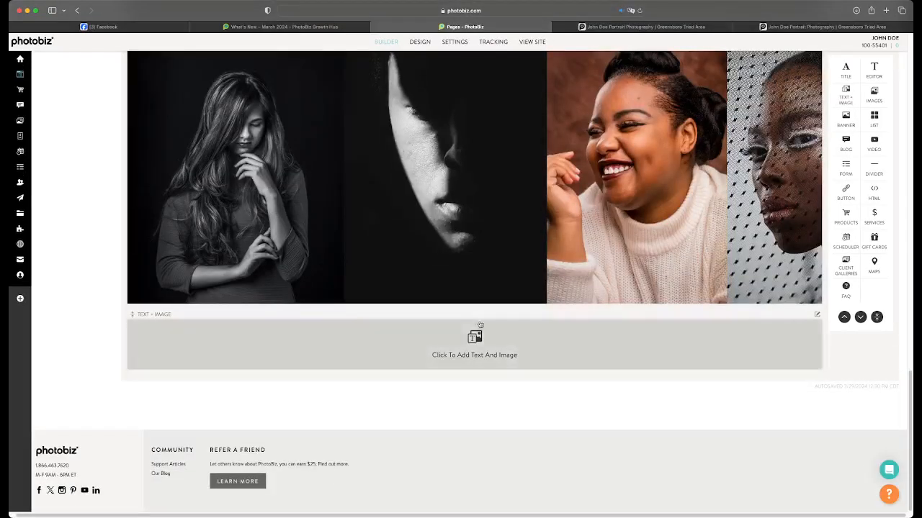
{"action": "left_click", "coordinate": [480, 328]}
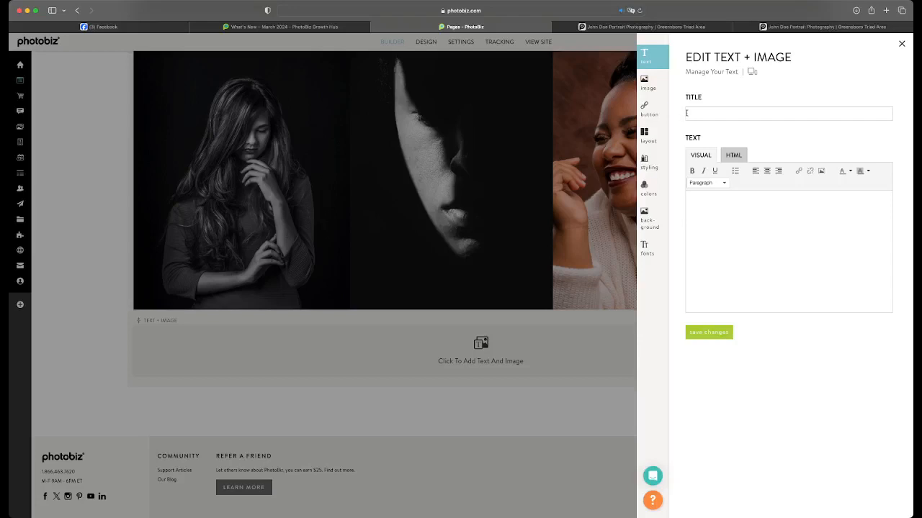
{"action": "left_click", "coordinate": [695, 208]}
{"action": "type", "text": "Hello! I'm a cool text block. You can put all kinds of words in here to tell your story. It's easy! Just drag and drop me into any page, then pop in your text. Add headers. Change this font. Use bullet lists or include links. Place me next to other blocks to create columns or rows. Go nuts! It's your website – you can build it any way you like. Long text blocks like me are great for explaining your products and services in greater detail. Tell your visitors the story of how you got started. (And how amazing your team is!) Show what makes you truly stand out from your competitors. The more you use your personality and show your \"big difference,\" the better customers will know and trust your business."}
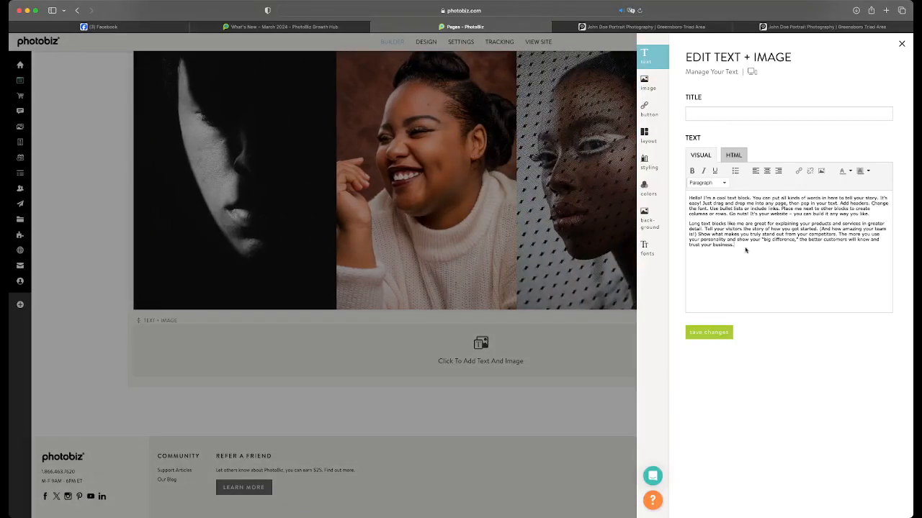
{"action": "left_click_drag", "start_coordinate": [745, 250], "coordinate": [681, 225]}
{"action": "key", "text": "BackSpace"}
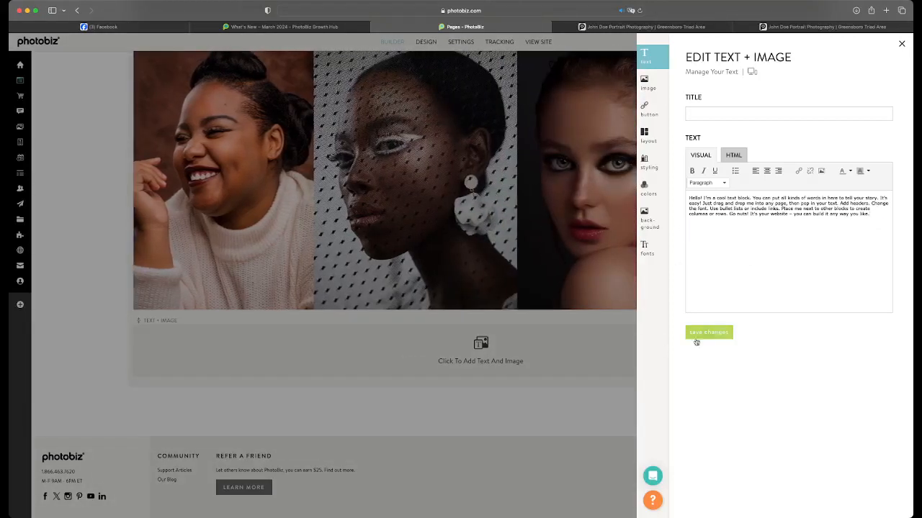
{"action": "left_click", "coordinate": [702, 334]}
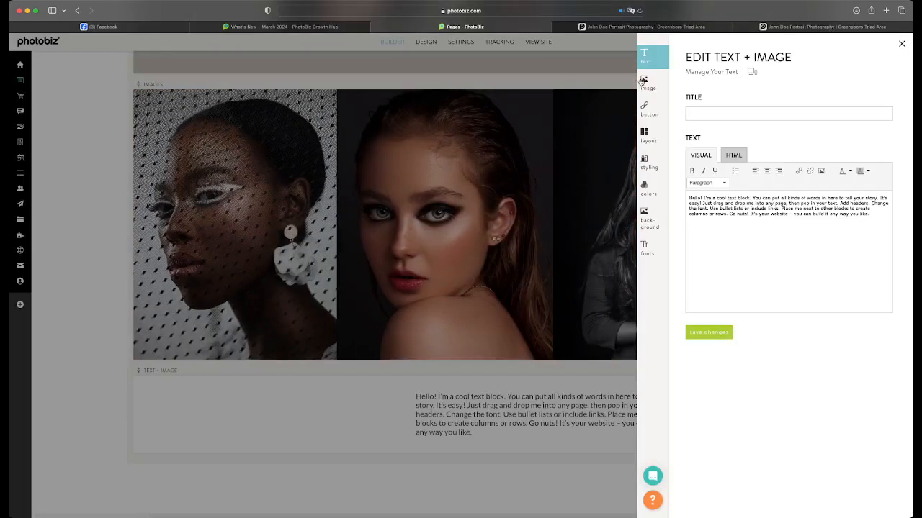
Search the stock images for "photographer" as the Text + Image block's picture
{"action": "left_click", "coordinate": [643, 82]}
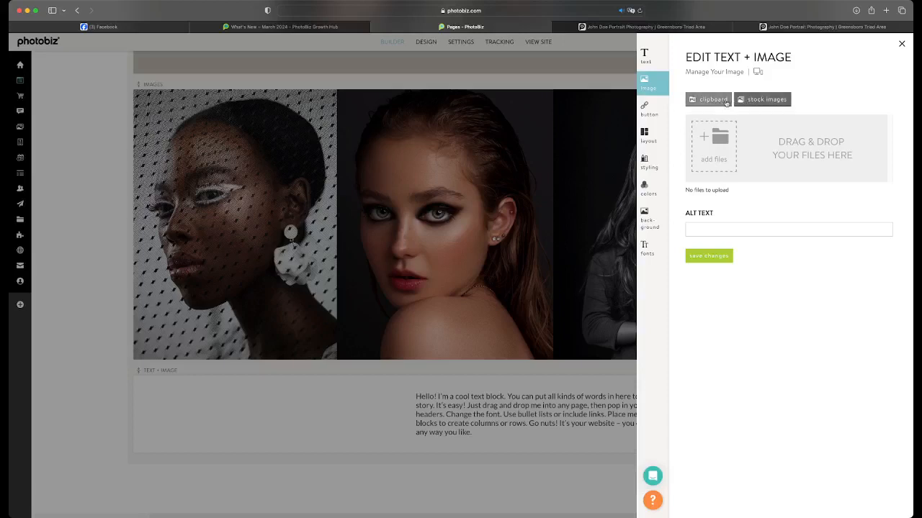
{"action": "left_click", "coordinate": [763, 99]}
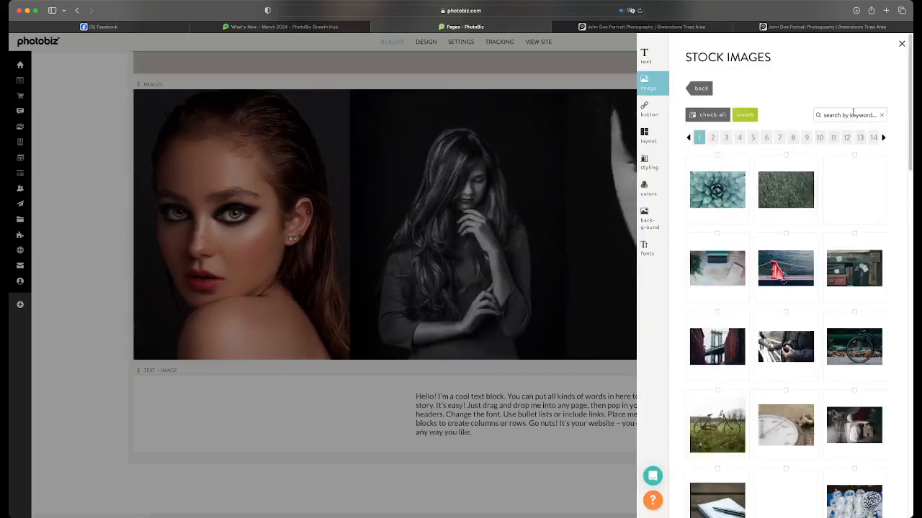
{"action": "left_click", "coordinate": [853, 113]}
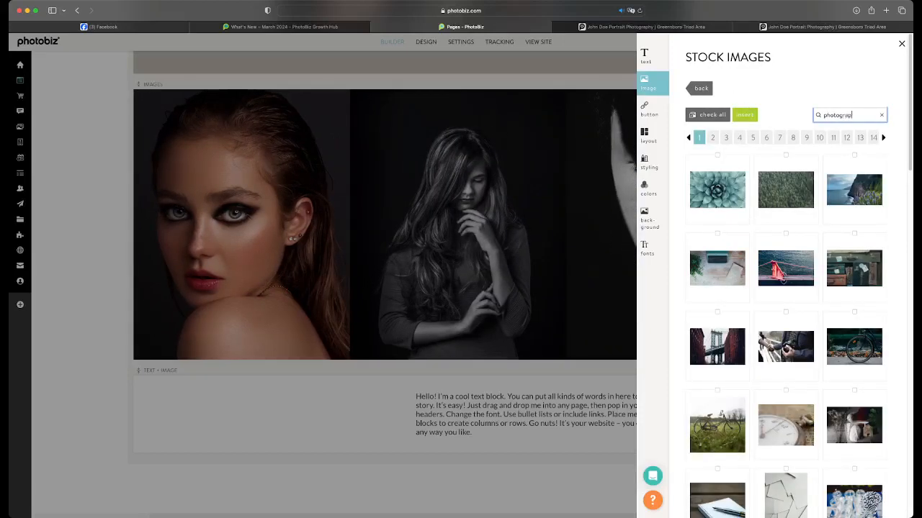
{"action": "type", "text": "photographer"}
{"action": "key", "text": "Return"}
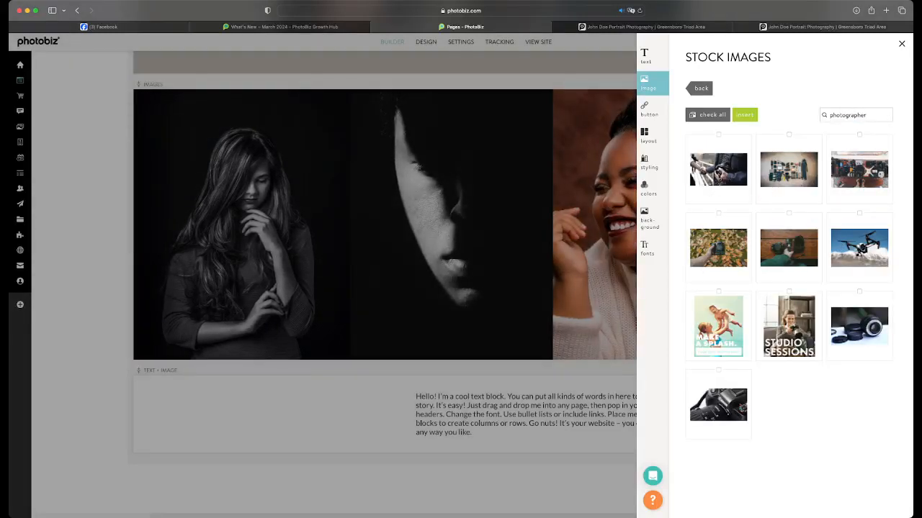
Search the stock images for "woman" and insert the photo of the woman in a black hat and red floral top
{"action": "double_click", "coordinate": [834, 117]}
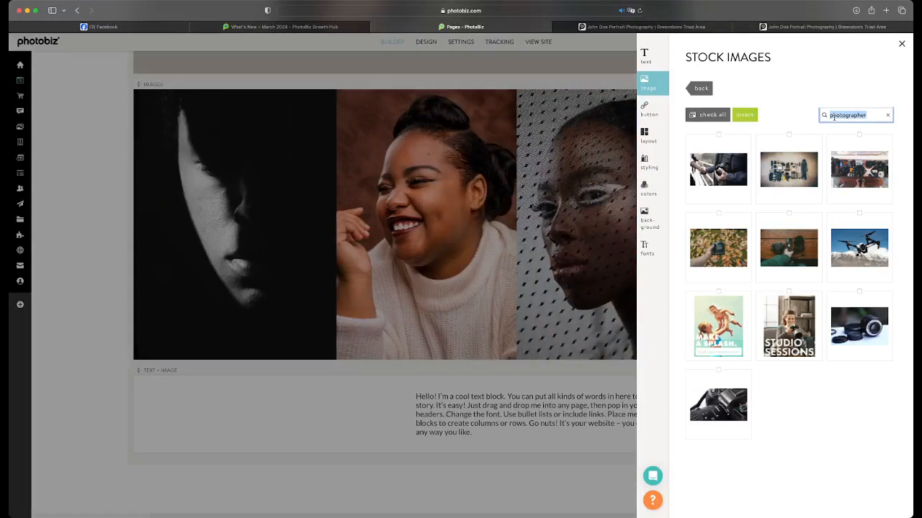
{"action": "type", "text": "woman"}
{"action": "key", "text": "Return"}
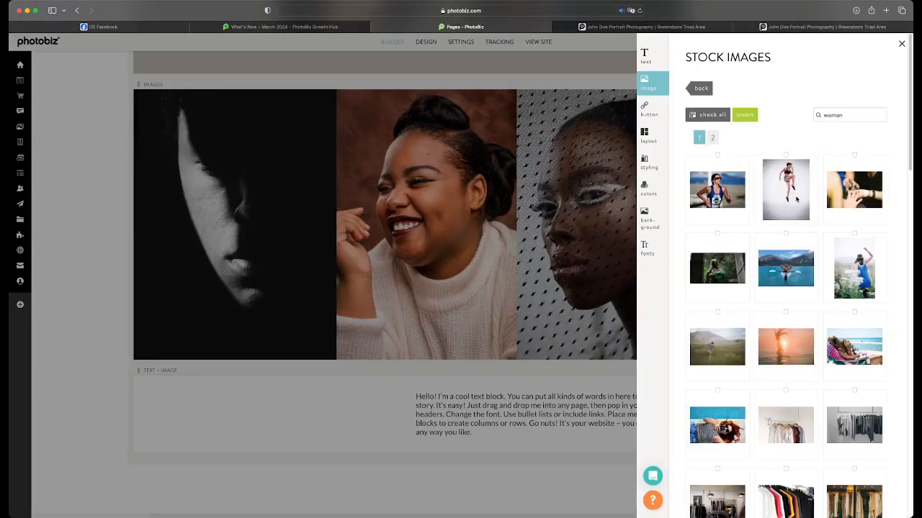
{"action": "scroll", "coordinate": [796, 200], "scroll_direction": "down", "scroll_amount": 10}
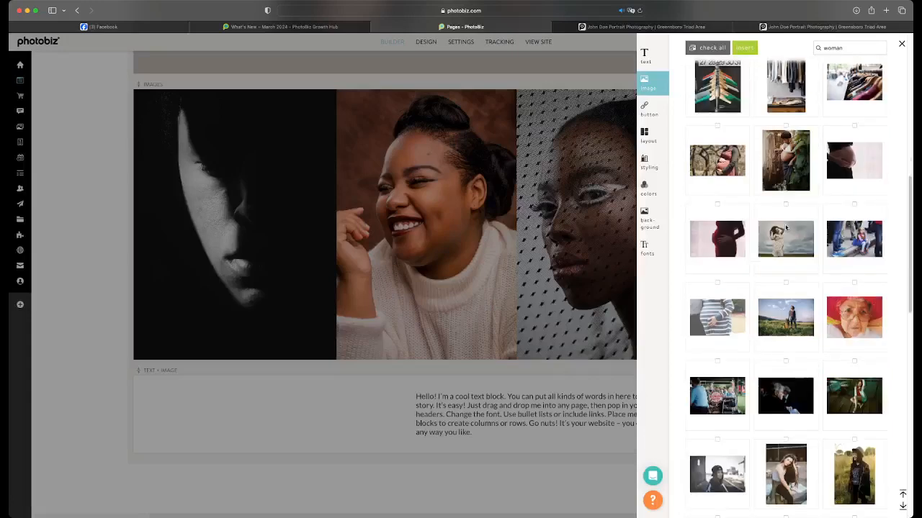
{"action": "scroll", "coordinate": [786, 227], "scroll_direction": "down", "scroll_amount": 3}
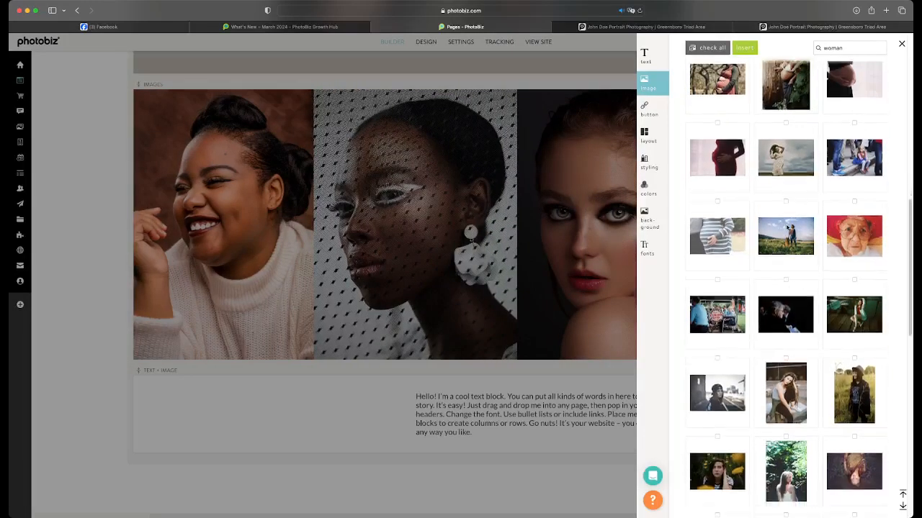
{"action": "scroll", "coordinate": [778, 347], "scroll_direction": "down", "scroll_amount": 2}
{"action": "scroll", "coordinate": [807, 283], "scroll_direction": "down", "scroll_amount": 4}
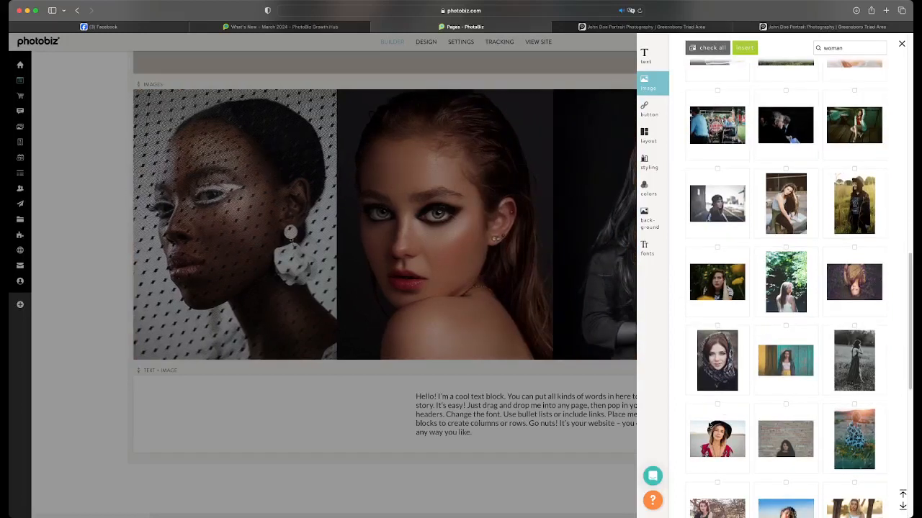
{"action": "left_click", "coordinate": [710, 429]}
{"action": "left_click", "coordinate": [746, 49]}
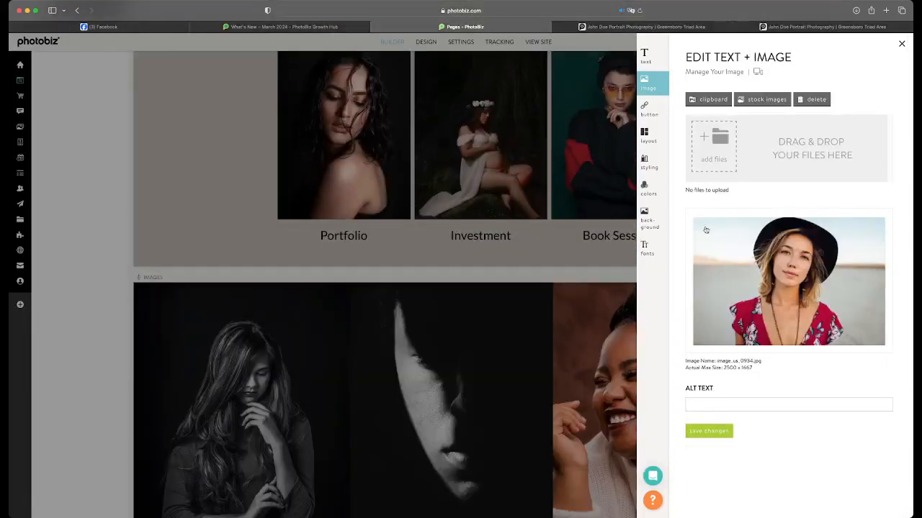
{"action": "left_click", "coordinate": [588, 171]}
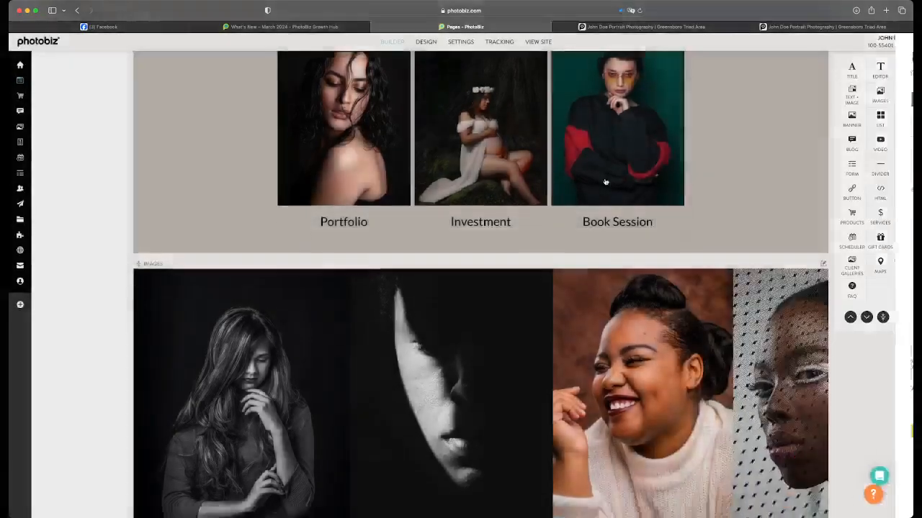
Apply the Text Overlay Right layout to the Text + Image block and close its editor
{"action": "scroll", "coordinate": [447, 351], "scroll_direction": "down", "scroll_amount": 4}
{"action": "left_click", "coordinate": [448, 351]}
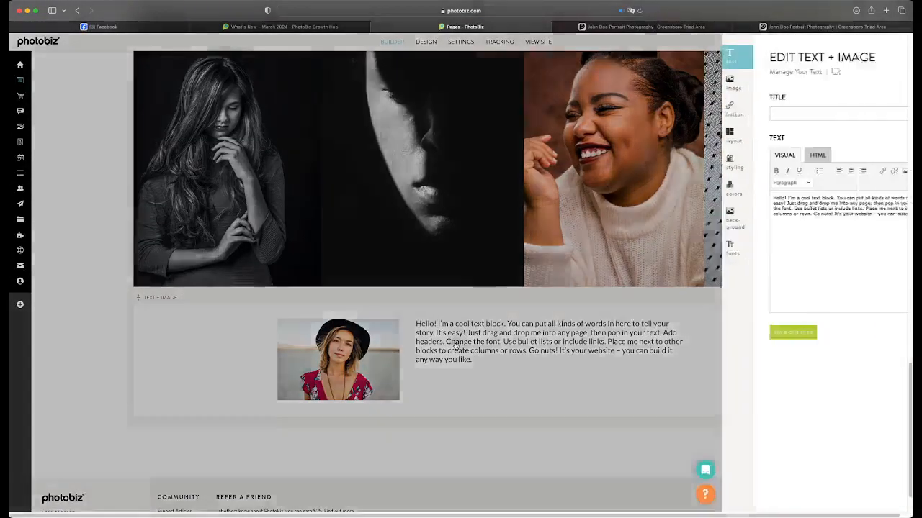
{"action": "left_click", "coordinate": [647, 137]}
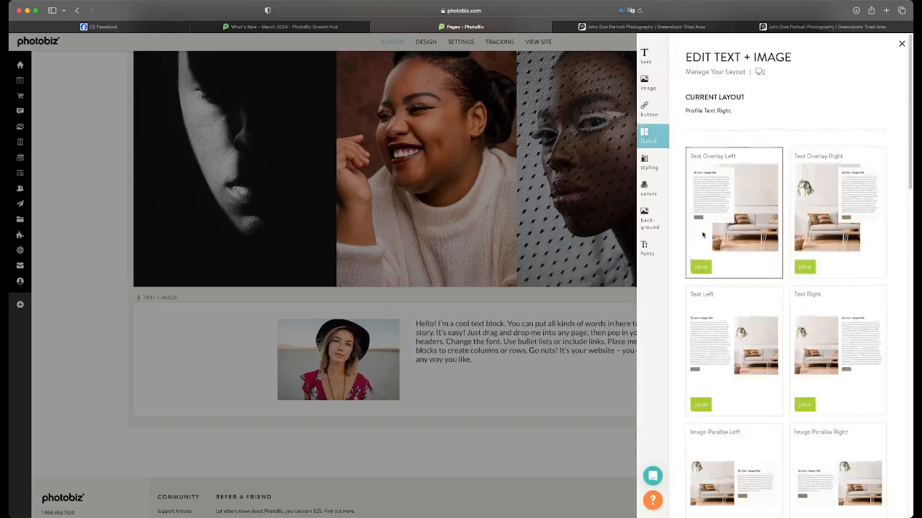
{"action": "scroll", "coordinate": [779, 288], "scroll_direction": "down", "scroll_amount": 2}
{"action": "scroll", "coordinate": [778, 288], "scroll_direction": "up", "scroll_amount": 2}
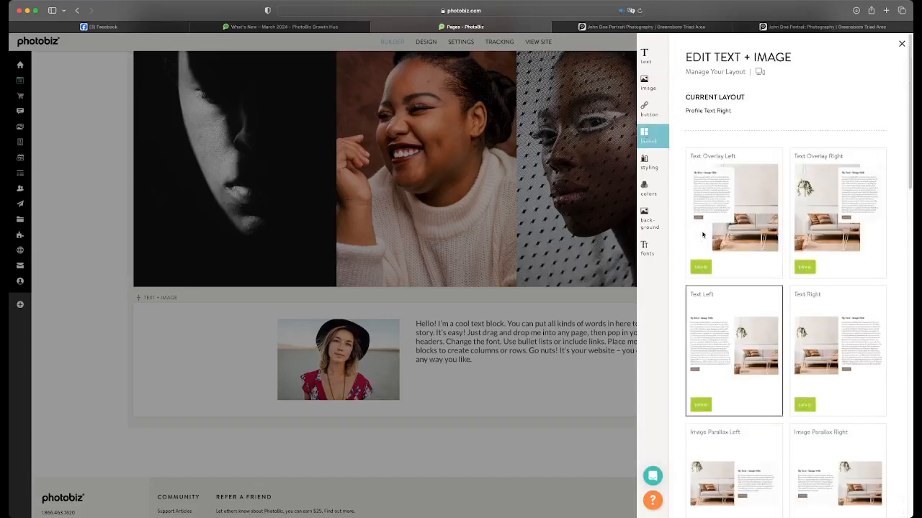
{"action": "left_click", "coordinate": [805, 268]}
{"action": "scroll", "coordinate": [698, 273], "scroll_direction": "down", "scroll_amount": 3}
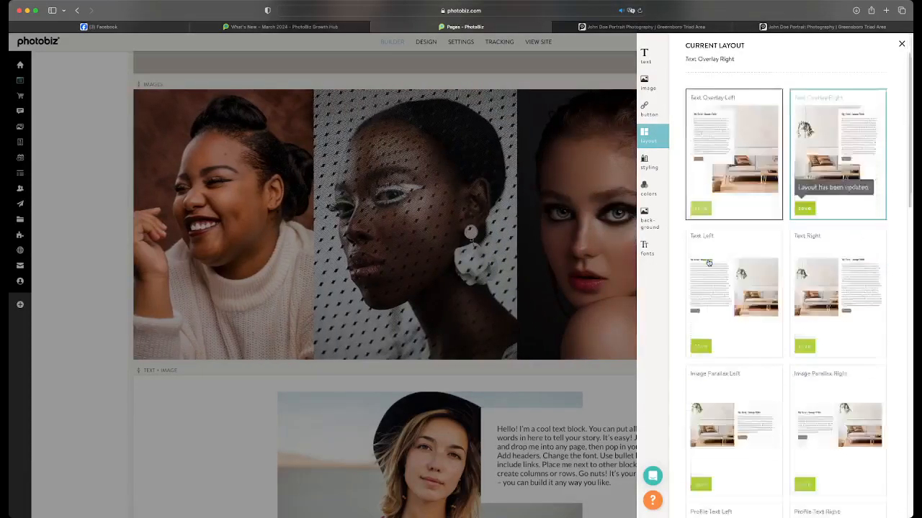
{"action": "scroll", "coordinate": [710, 261], "scroll_direction": "up", "scroll_amount": 3}
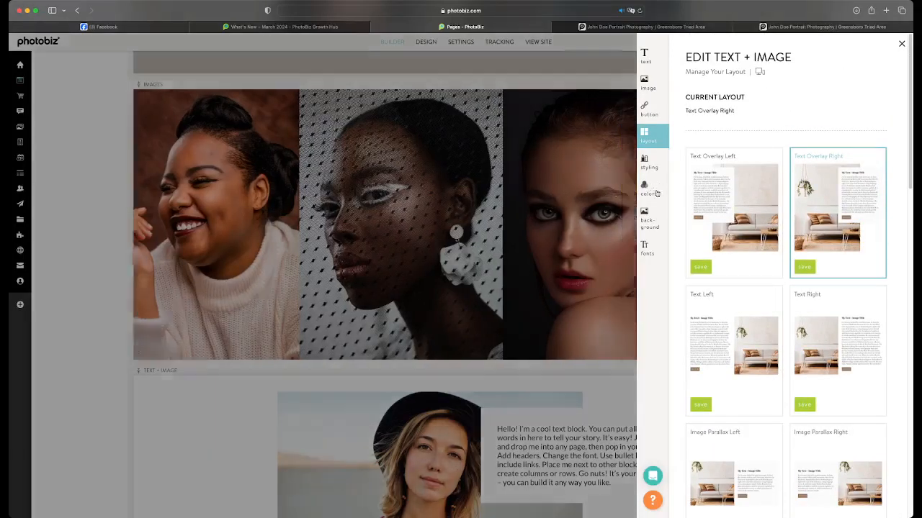
{"action": "left_click", "coordinate": [608, 328]}
{"action": "scroll", "coordinate": [609, 328], "scroll_direction": "down", "scroll_amount": 3}
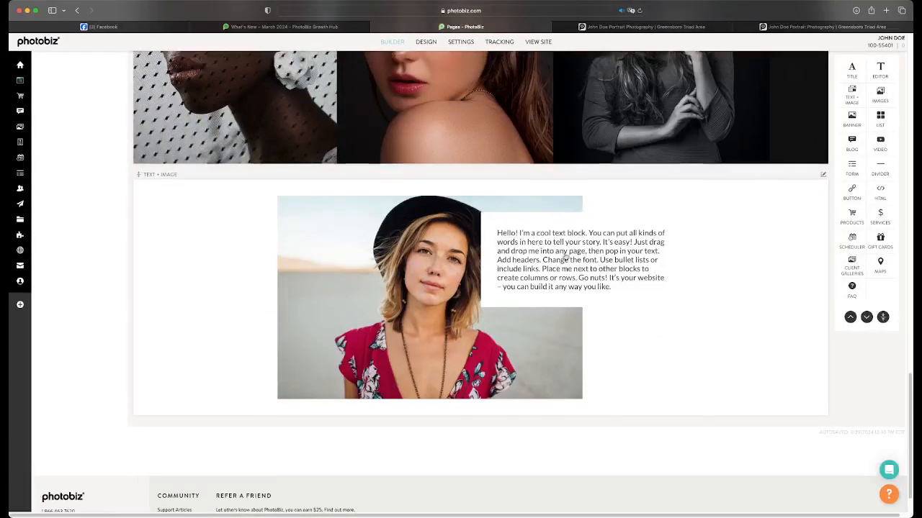
Set the Text + Image block's background color to black, #000000, and save the colors
{"action": "left_click", "coordinate": [540, 233]}
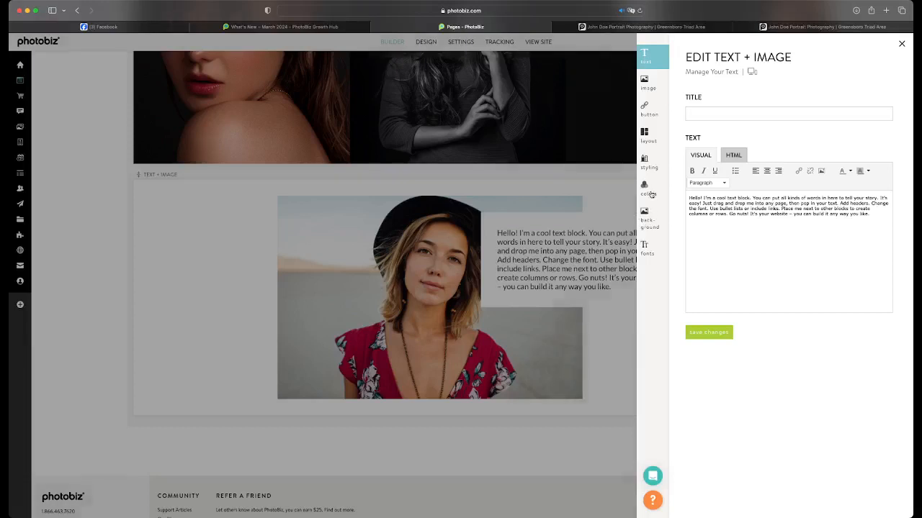
{"action": "left_click", "coordinate": [647, 199]}
{"action": "left_click", "coordinate": [702, 231]}
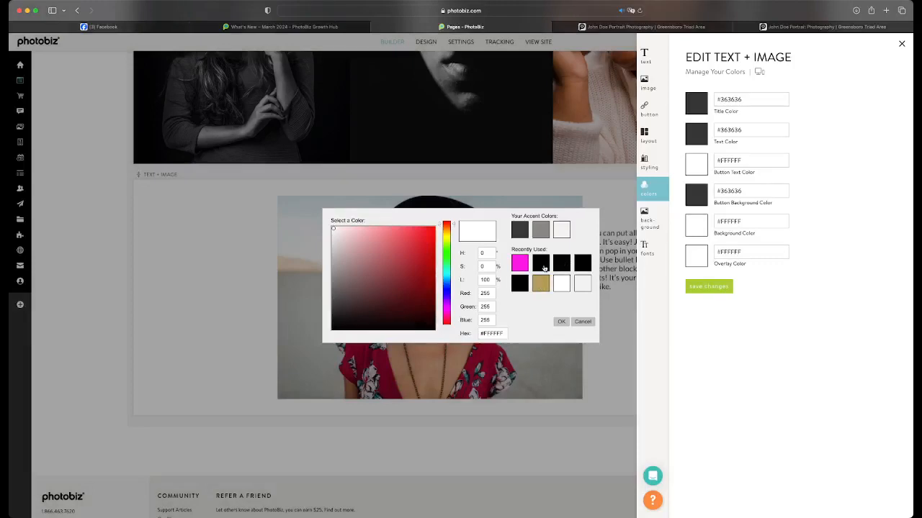
{"action": "left_click", "coordinate": [562, 264]}
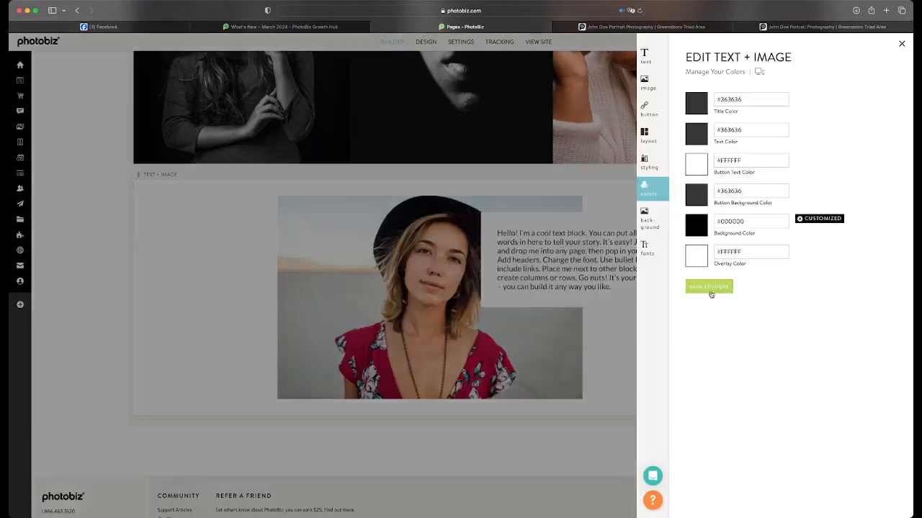
{"action": "left_click", "coordinate": [710, 288]}
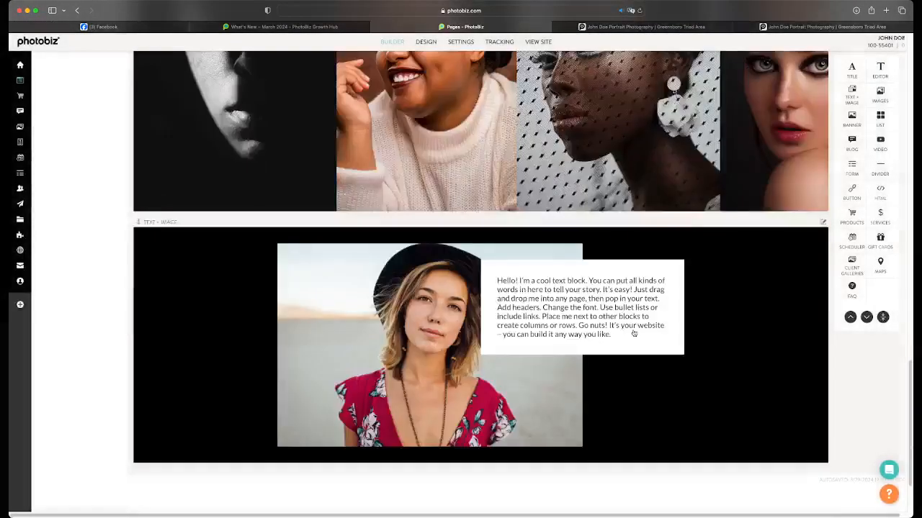
{"action": "left_click", "coordinate": [634, 334]}
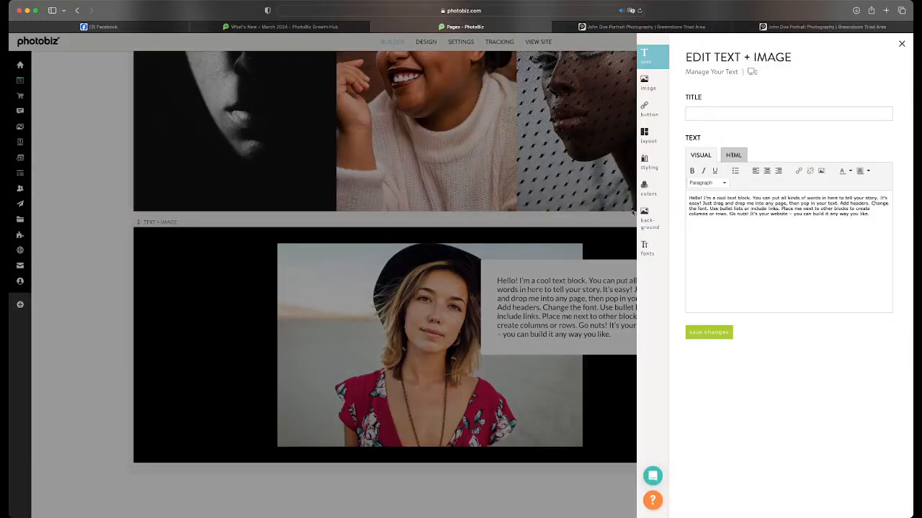
Give the Text + Image block the Crescent Gold tile from the Geometric background library and save it
{"action": "left_click", "coordinate": [651, 221]}
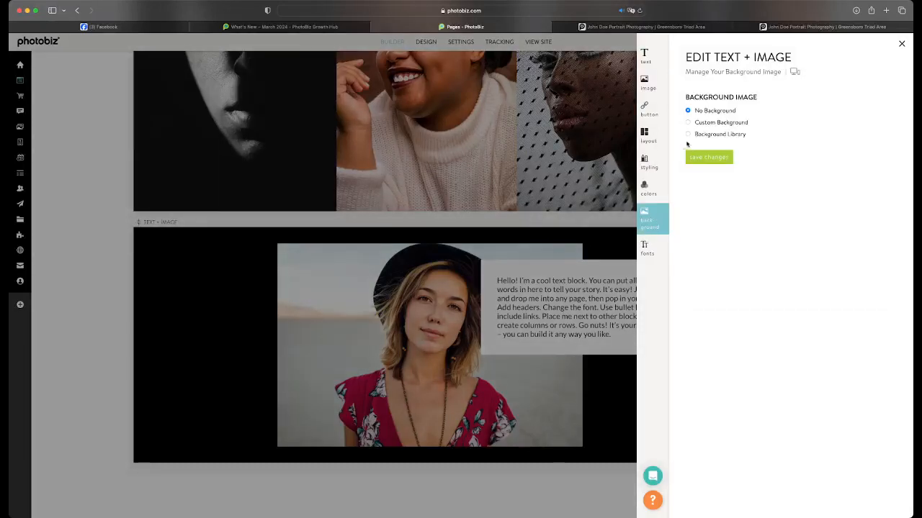
{"action": "left_click", "coordinate": [688, 134]}
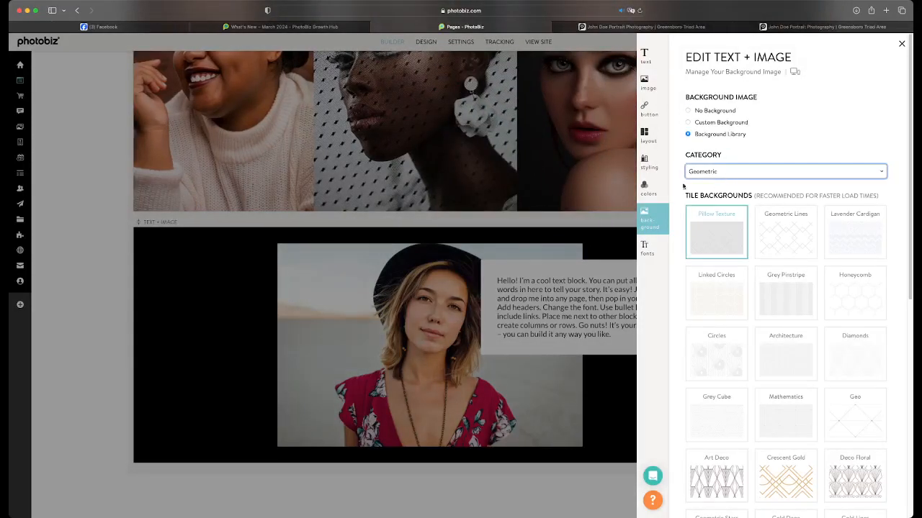
{"action": "scroll", "coordinate": [720, 252], "scroll_direction": "down", "scroll_amount": 5}
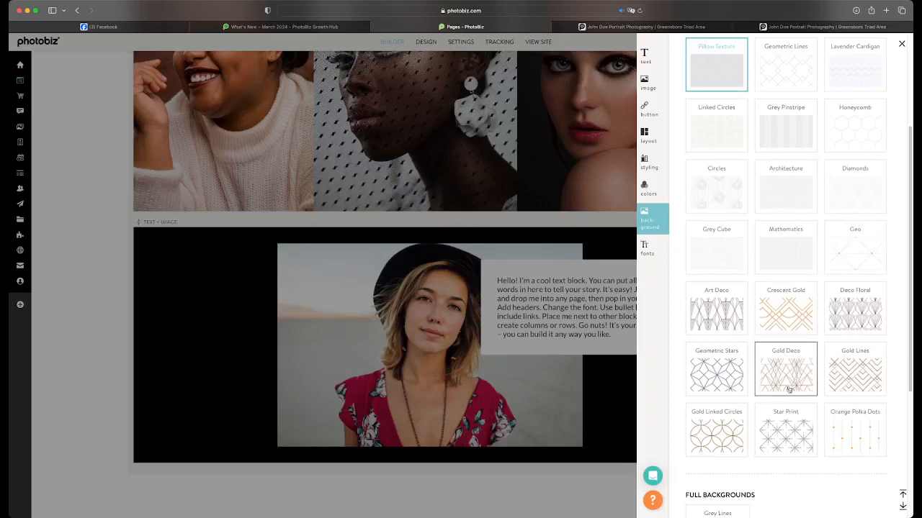
{"action": "scroll", "coordinate": [779, 367], "scroll_direction": "down", "scroll_amount": 1}
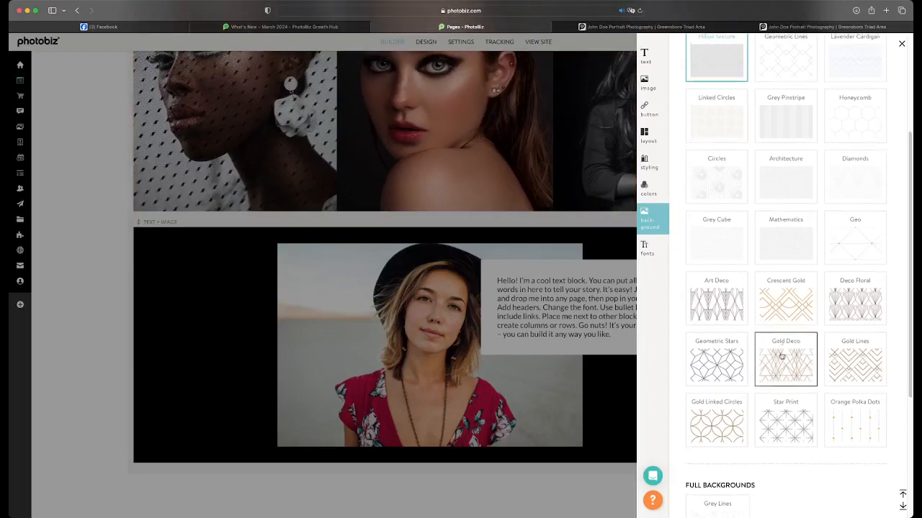
{"action": "left_click", "coordinate": [784, 306]}
{"action": "scroll", "coordinate": [765, 354], "scroll_direction": "down", "scroll_amount": 6}
{"action": "left_click", "coordinate": [710, 495]}
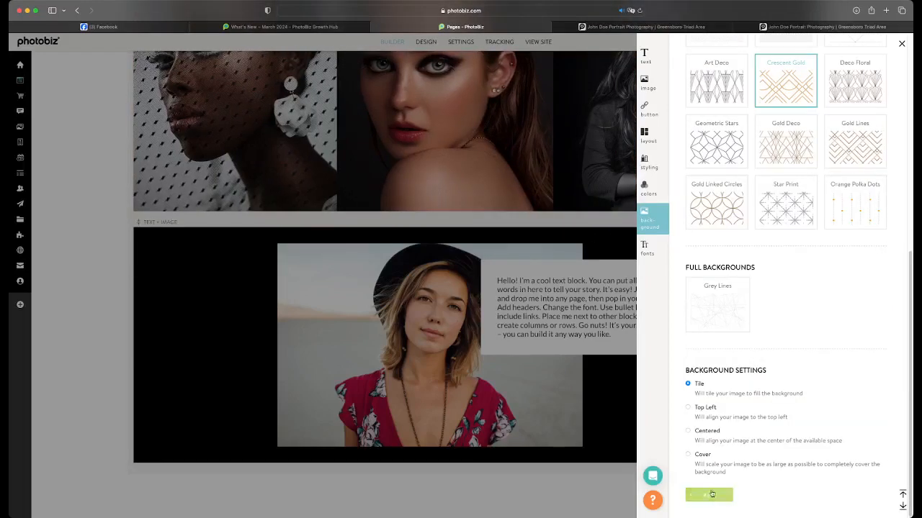
{"action": "left_click", "coordinate": [533, 390]}
{"action": "scroll", "coordinate": [547, 390], "scroll_direction": "down", "scroll_amount": 5}
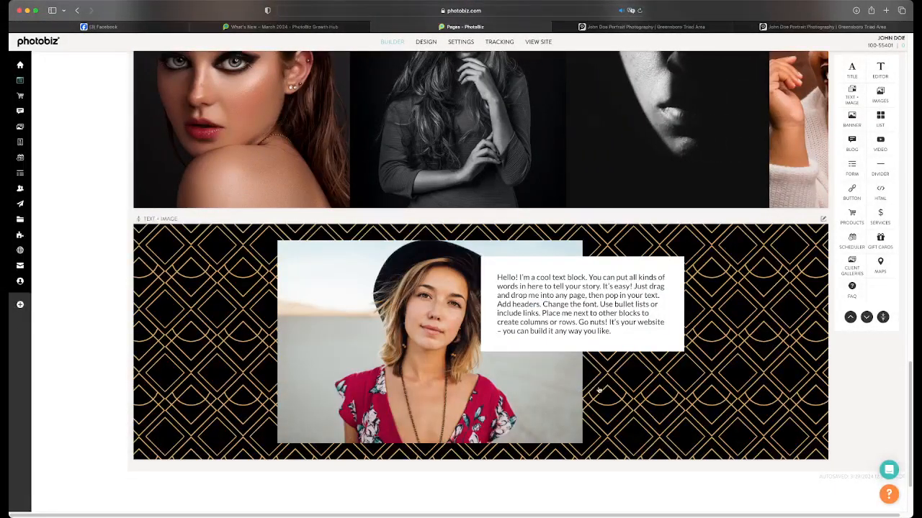
{"action": "scroll", "coordinate": [572, 386], "scroll_direction": "down", "scroll_amount": 2}
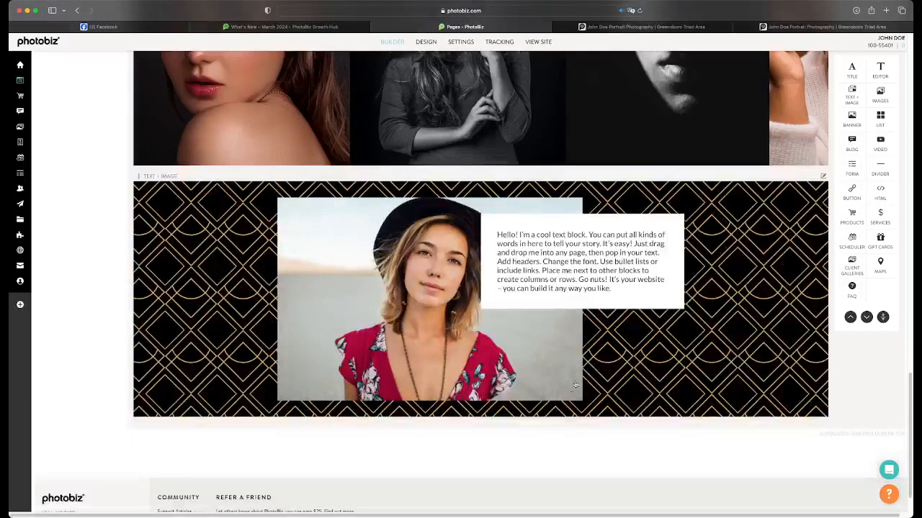
Apply the Text Circle Overlay Right layout to the Text + Image block with the Crescent Gold background
{"action": "left_click", "coordinate": [623, 356]}
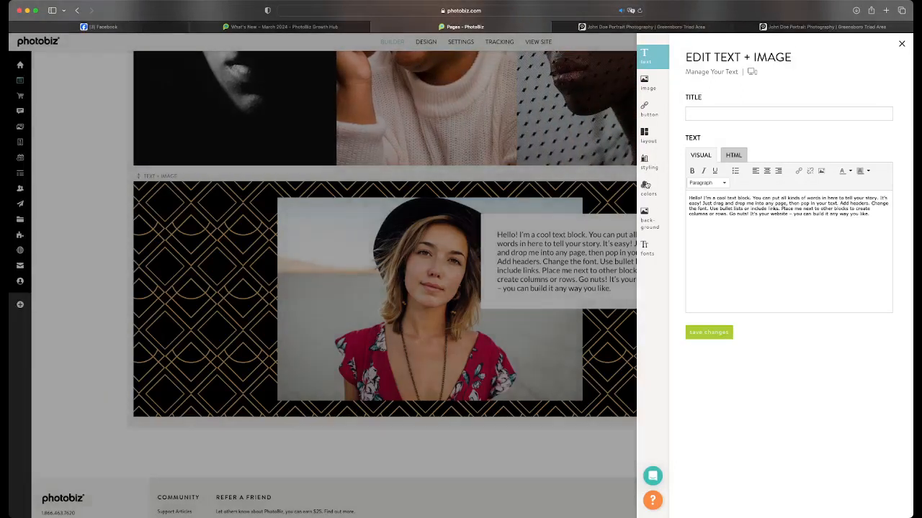
{"action": "left_click", "coordinate": [647, 185]}
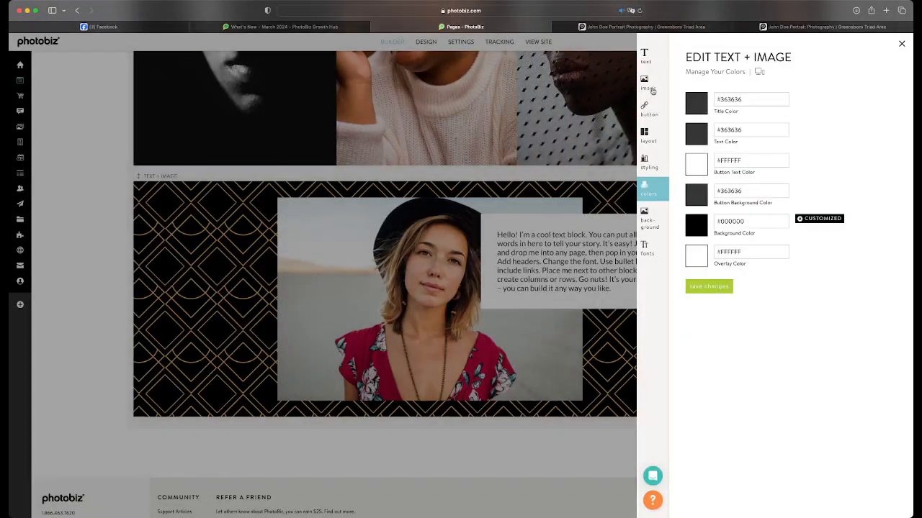
{"action": "left_click", "coordinate": [645, 134]}
{"action": "scroll", "coordinate": [736, 260], "scroll_direction": "down", "scroll_amount": 6}
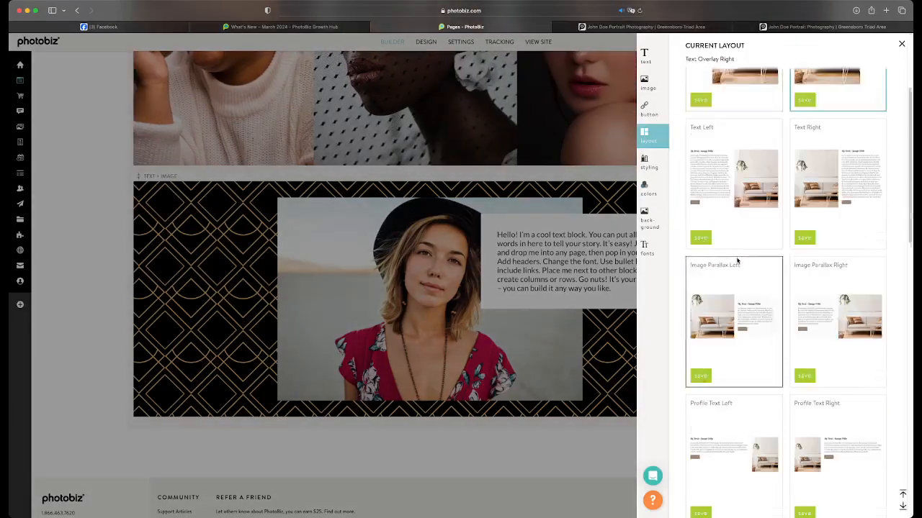
{"action": "scroll", "coordinate": [736, 261], "scroll_direction": "down", "scroll_amount": 5}
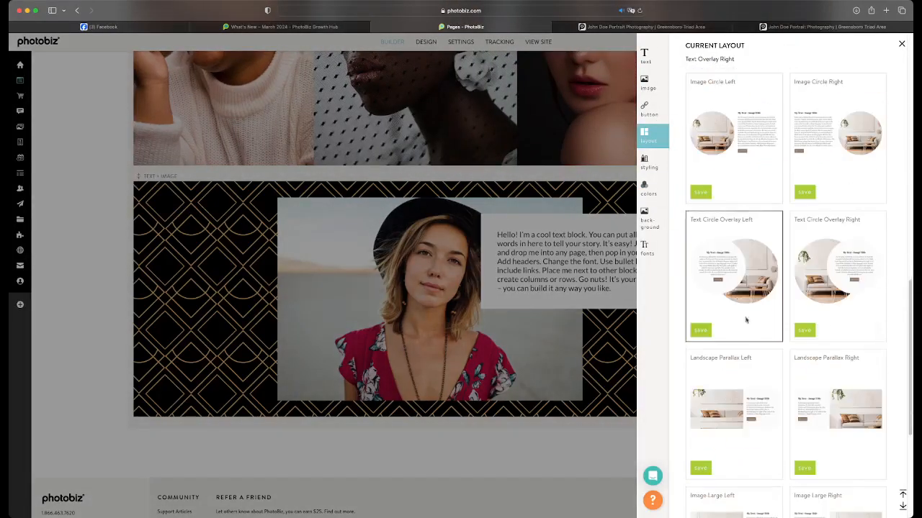
{"action": "left_click", "coordinate": [805, 330]}
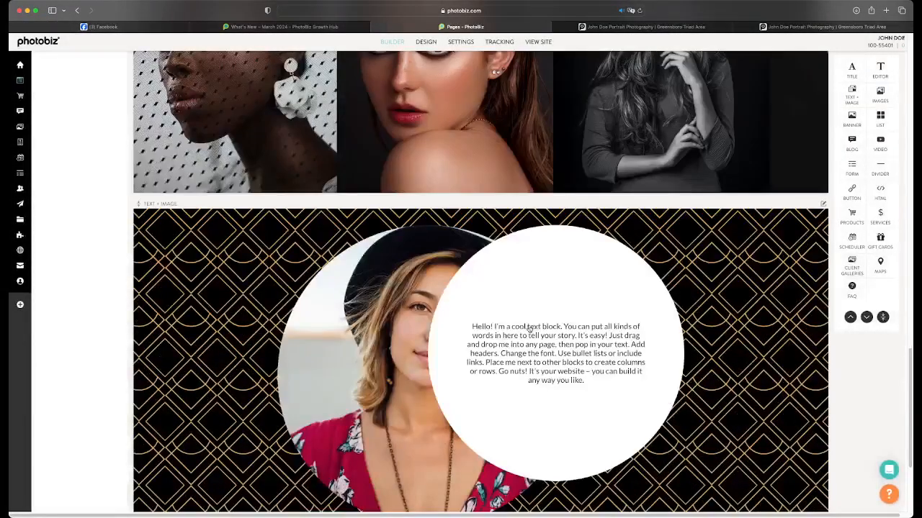
Reopen the Text + Image block's layouts and switch it back to Text Overlay Right
{"action": "left_click", "coordinate": [594, 316]}
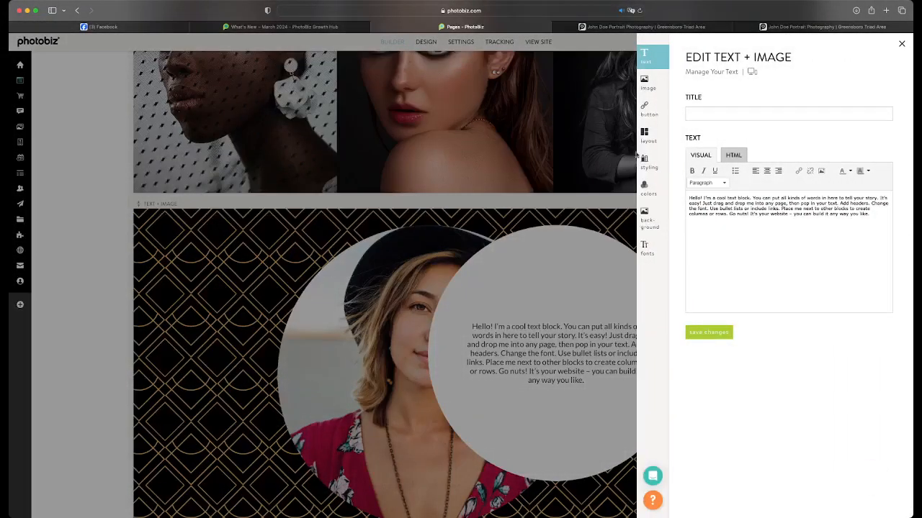
{"action": "left_click", "coordinate": [646, 137]}
{"action": "scroll", "coordinate": [711, 292], "scroll_direction": "down", "scroll_amount": 5}
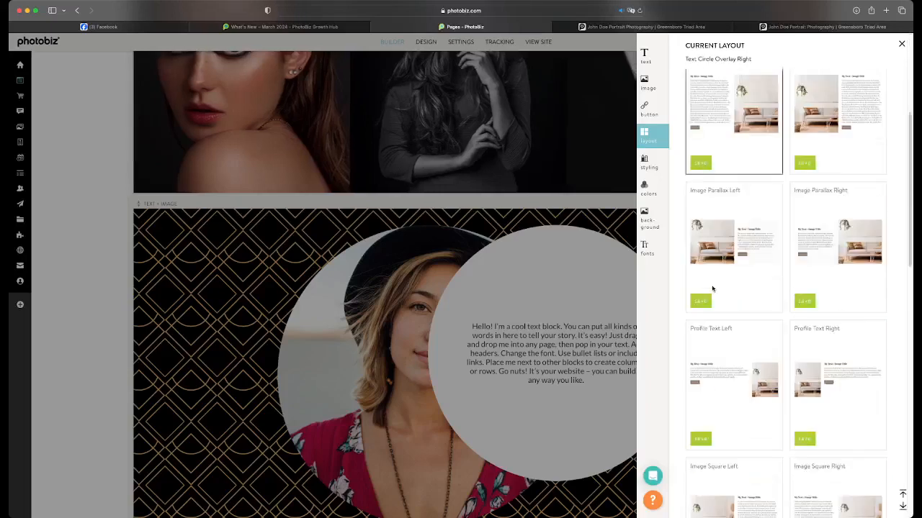
{"action": "scroll", "coordinate": [712, 289], "scroll_direction": "down", "scroll_amount": 8}
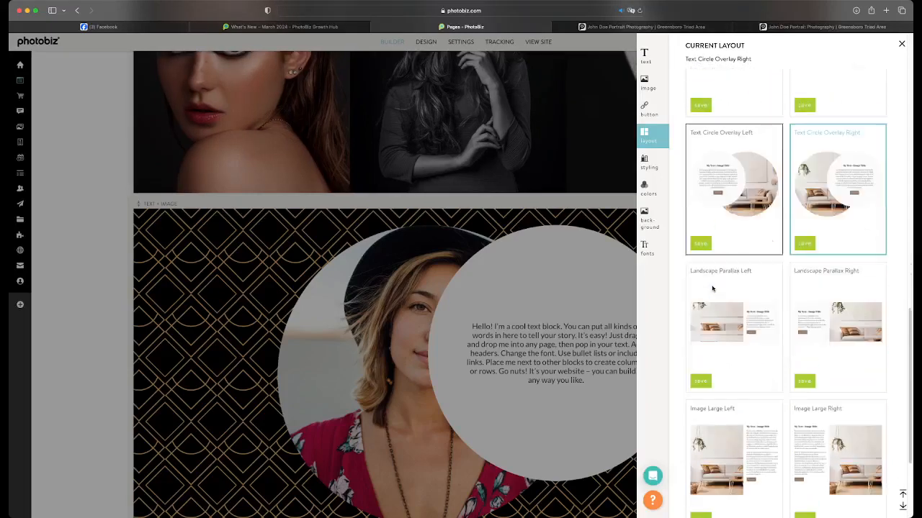
{"action": "scroll", "coordinate": [712, 289], "scroll_direction": "down", "scroll_amount": 1}
{"action": "scroll", "coordinate": [713, 289], "scroll_direction": "up", "scroll_amount": 15}
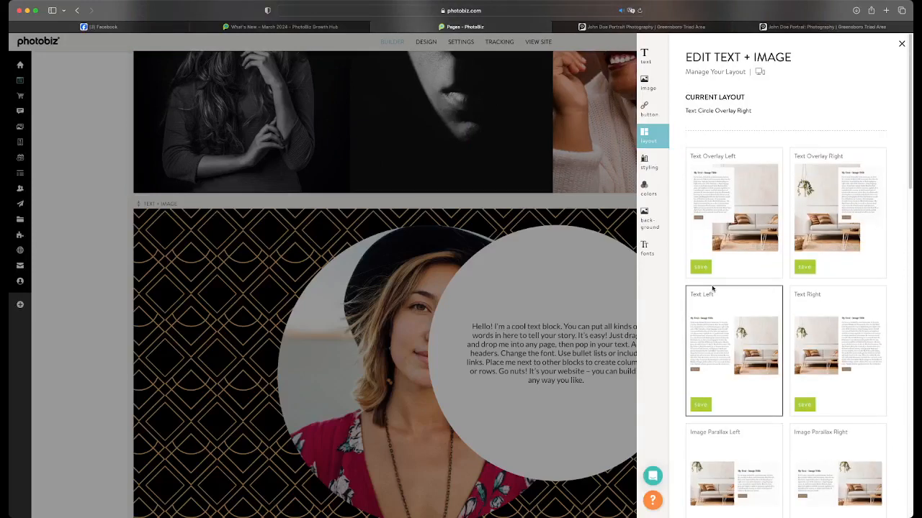
{"action": "left_click", "coordinate": [805, 266]}
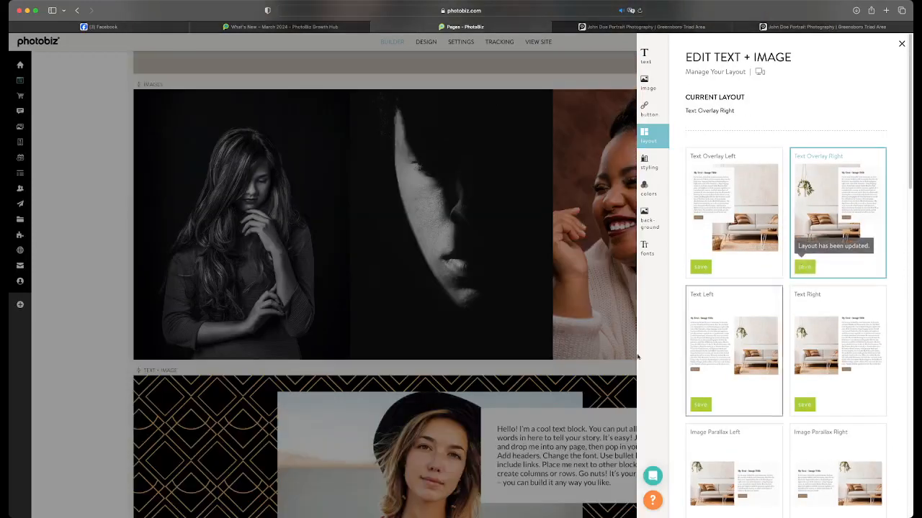
Set the Text + Image block's overlay color to the recently used gold, #B39952, and save the colors
{"action": "left_click", "coordinate": [648, 187]}
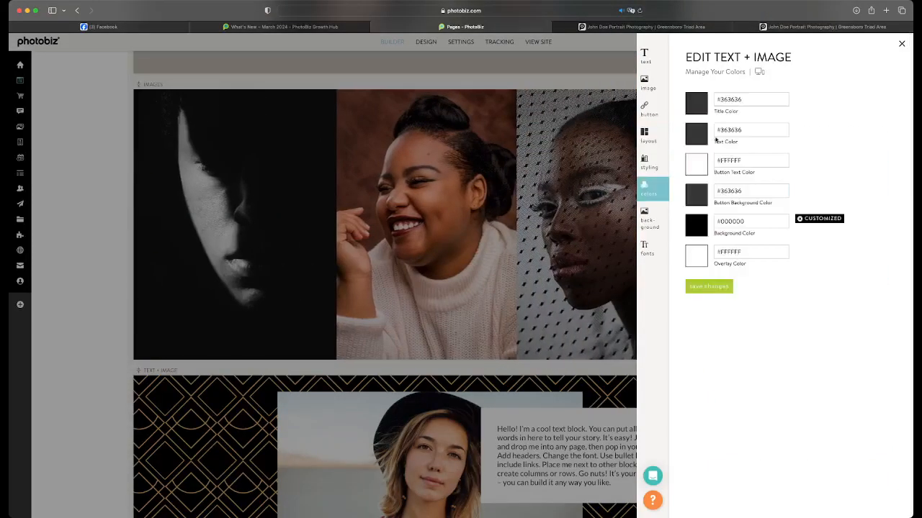
{"action": "left_click", "coordinate": [696, 256]}
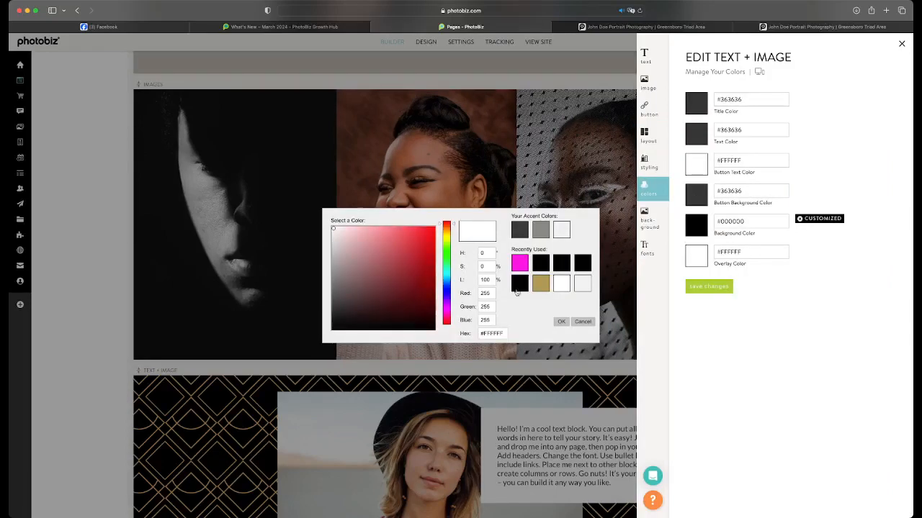
{"action": "left_click", "coordinate": [534, 287]}
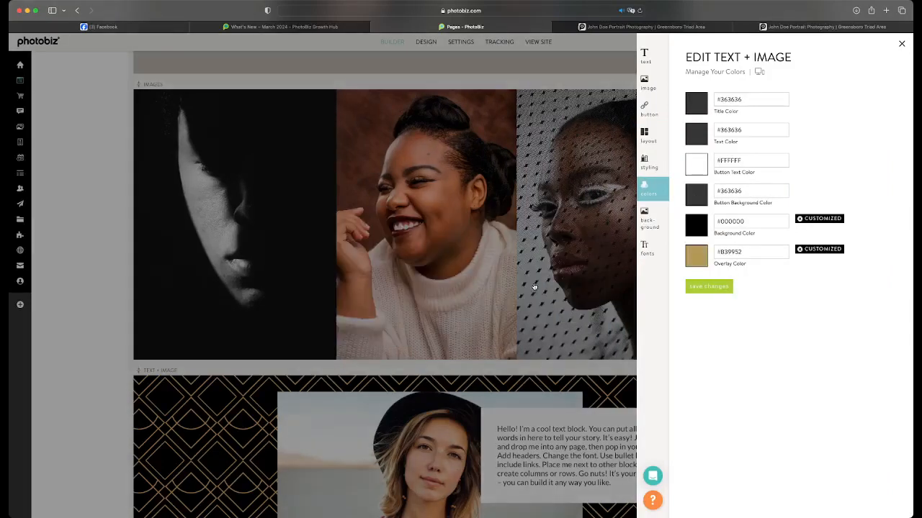
{"action": "left_click", "coordinate": [706, 285]}
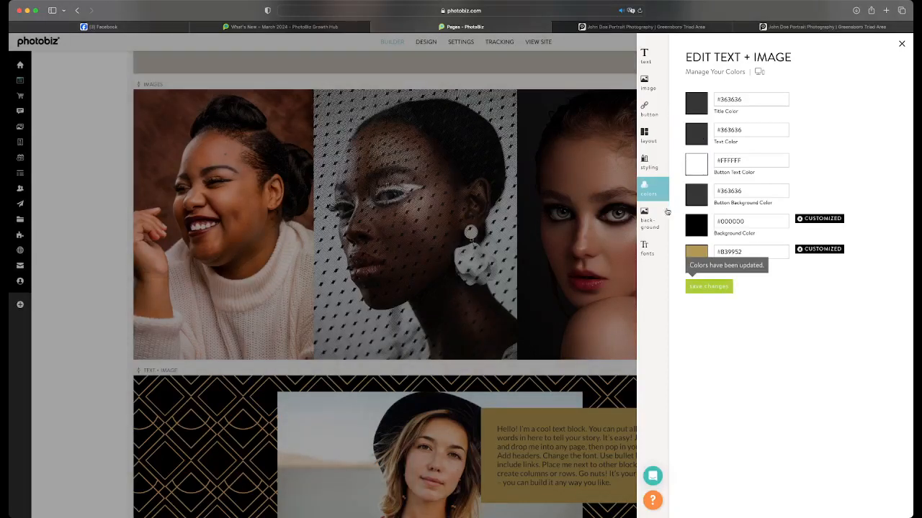
Set the Text + Image block's overlay opacity to 65%, save the styling and close the editor
{"action": "left_click", "coordinate": [651, 164]}
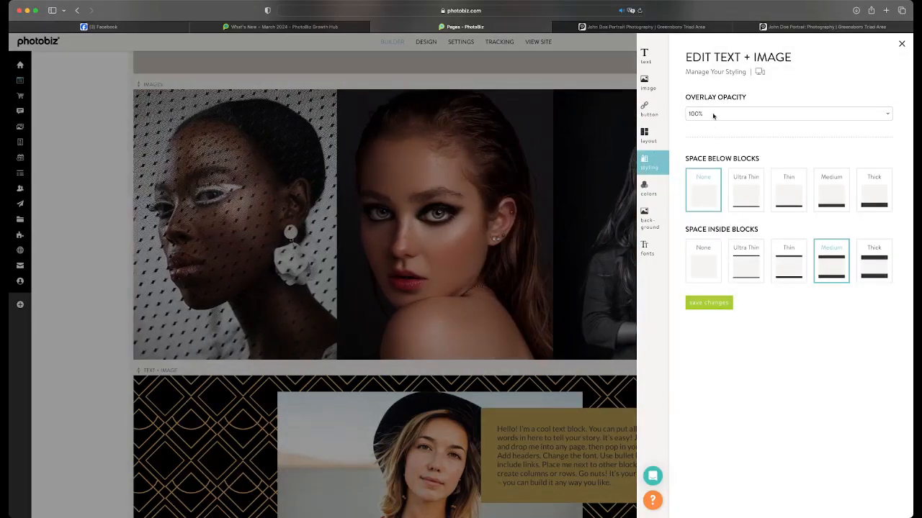
{"action": "left_click", "coordinate": [714, 115]}
{"action": "left_click", "coordinate": [722, 46]}
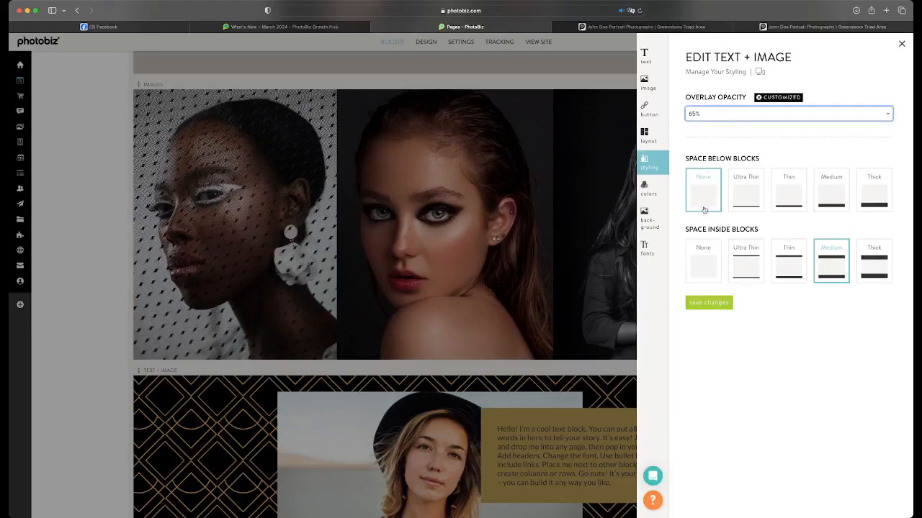
{"action": "left_click", "coordinate": [700, 303]}
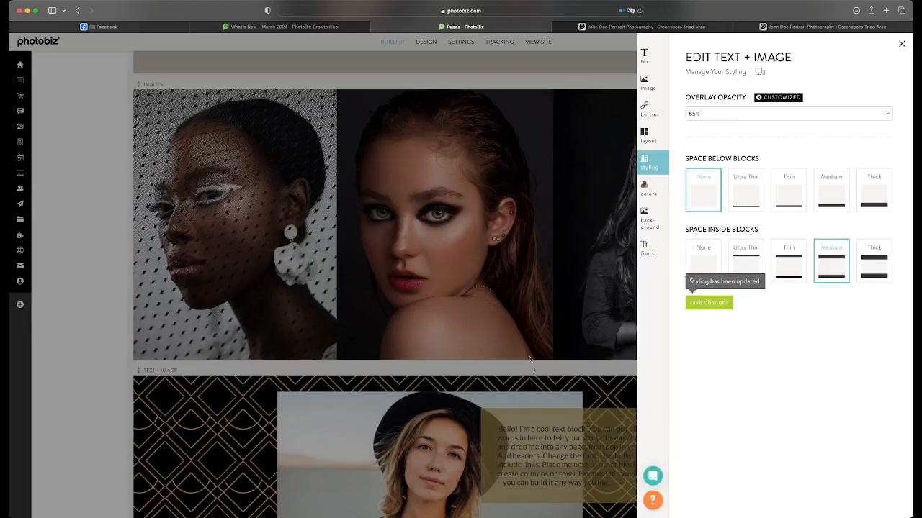
{"action": "left_click", "coordinate": [579, 408]}
{"action": "scroll", "coordinate": [616, 406], "scroll_direction": "down", "scroll_amount": 3}
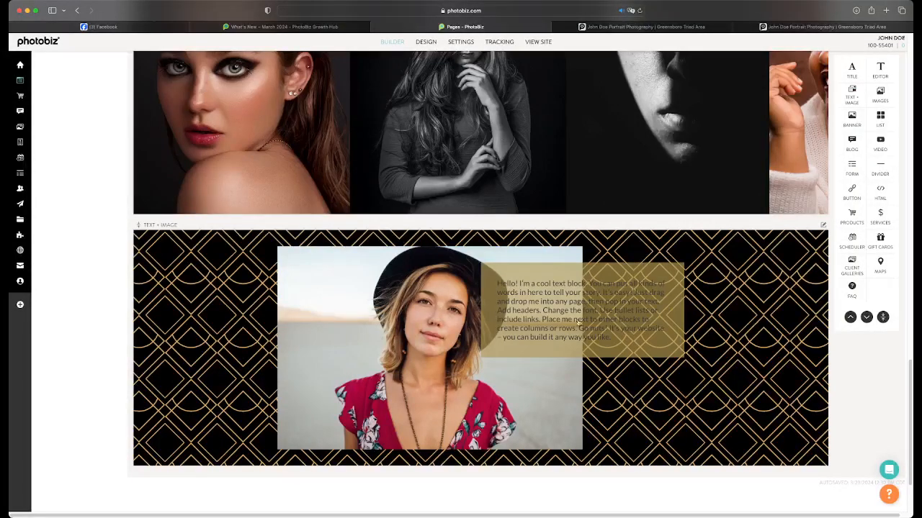
Remove the customized overlay color from the Text + Image block, returning it to #FFFFFF, and save the colors
{"action": "left_click", "coordinate": [654, 379]}
{"action": "left_click", "coordinate": [650, 193]}
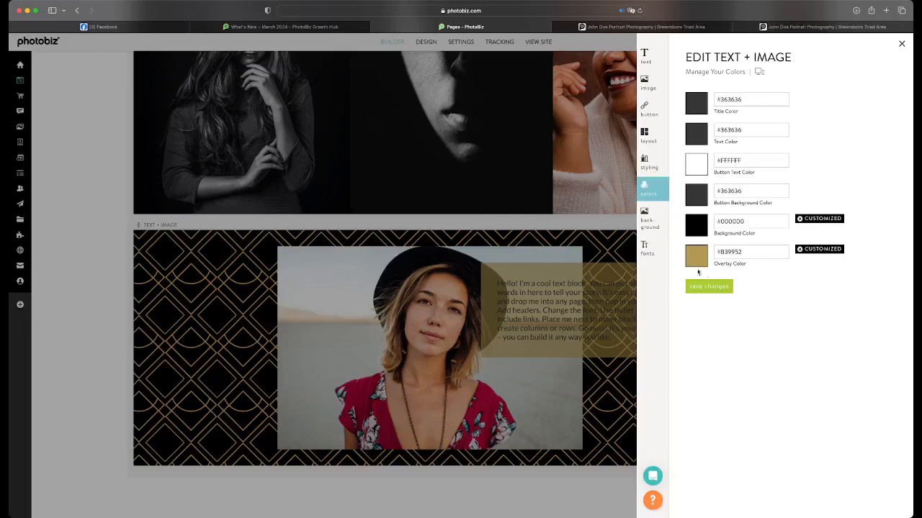
{"action": "left_click", "coordinate": [798, 249]}
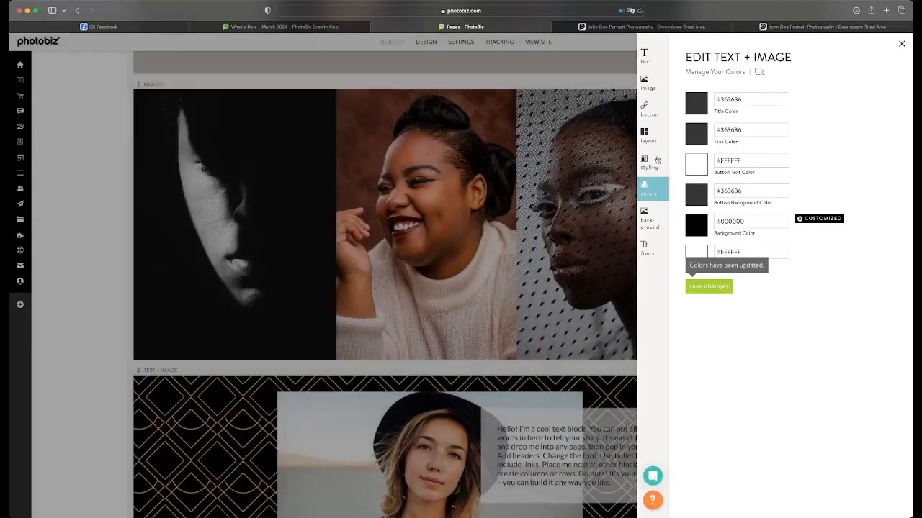
Set the Text + Image block's overlay opacity back to 100% and save the styling
{"action": "left_click", "coordinate": [643, 137]}
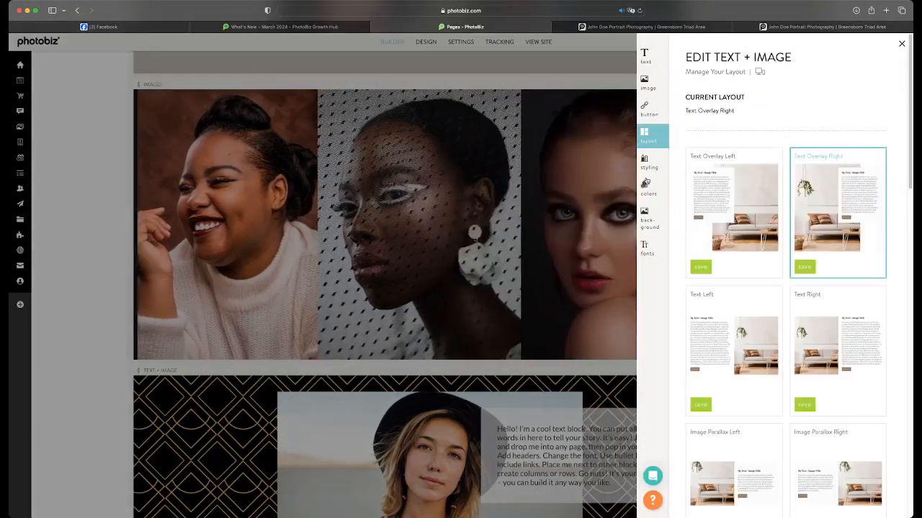
{"action": "left_click", "coordinate": [648, 164]}
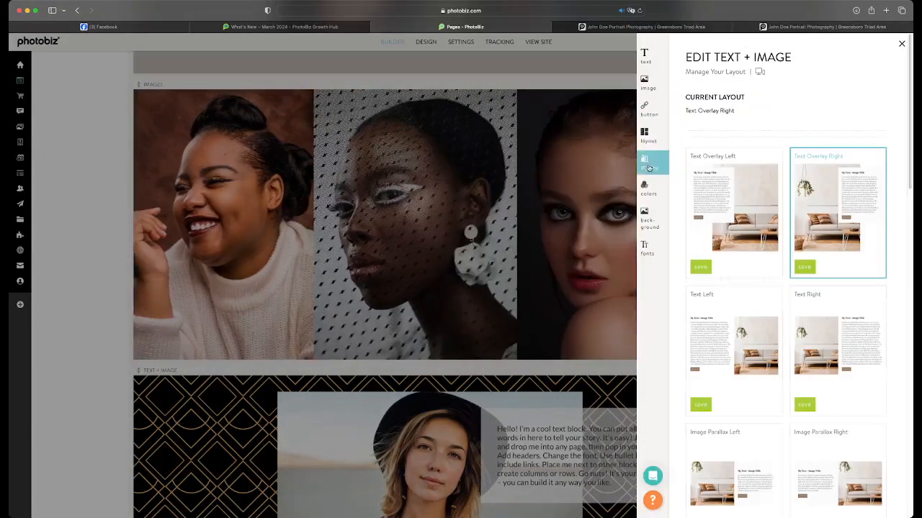
{"action": "left_click", "coordinate": [714, 116]}
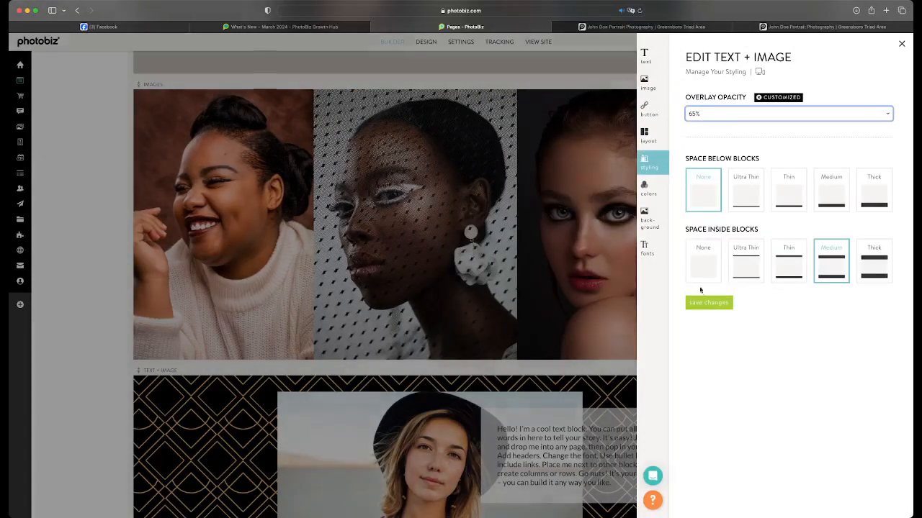
{"action": "left_click", "coordinate": [700, 290]}
{"action": "left_click", "coordinate": [706, 306]}
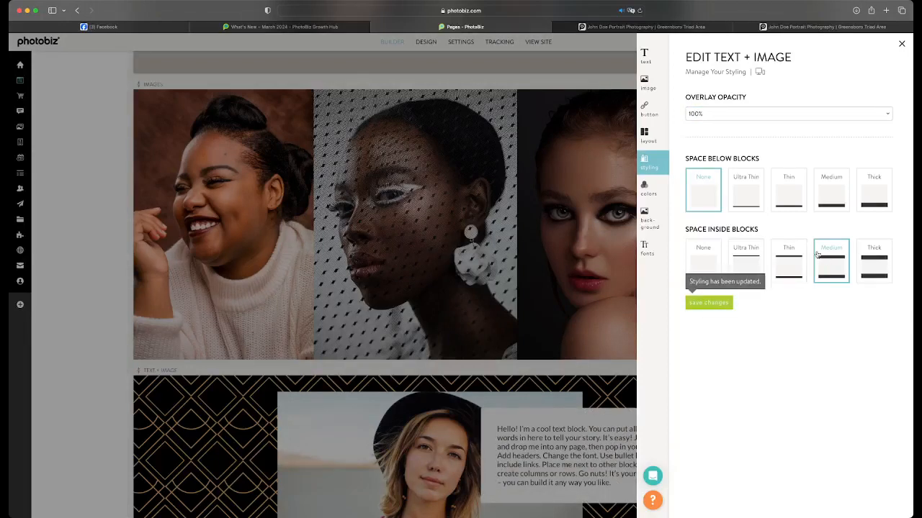
Increase the Text + Image block's paragraph font size to 130%, save it and close the editor
{"action": "left_click", "coordinate": [641, 191]}
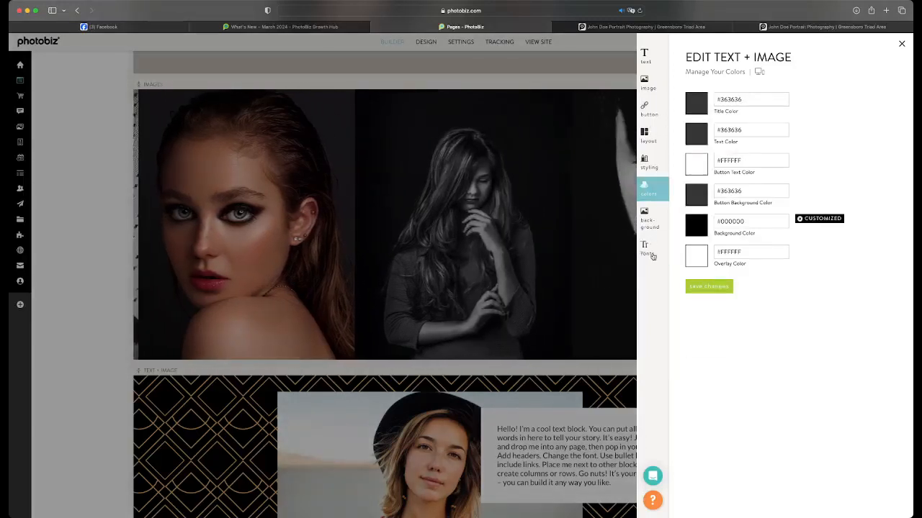
{"action": "left_click", "coordinate": [646, 248]}
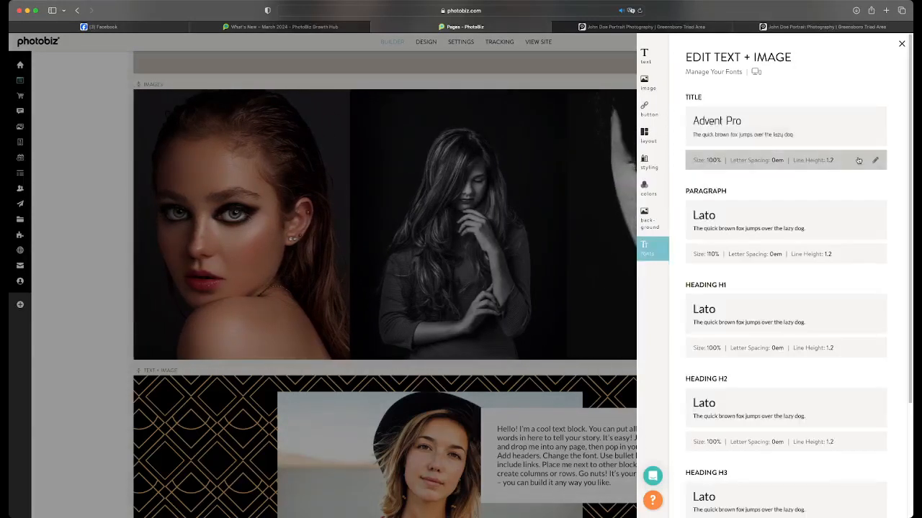
{"action": "left_click", "coordinate": [875, 251]}
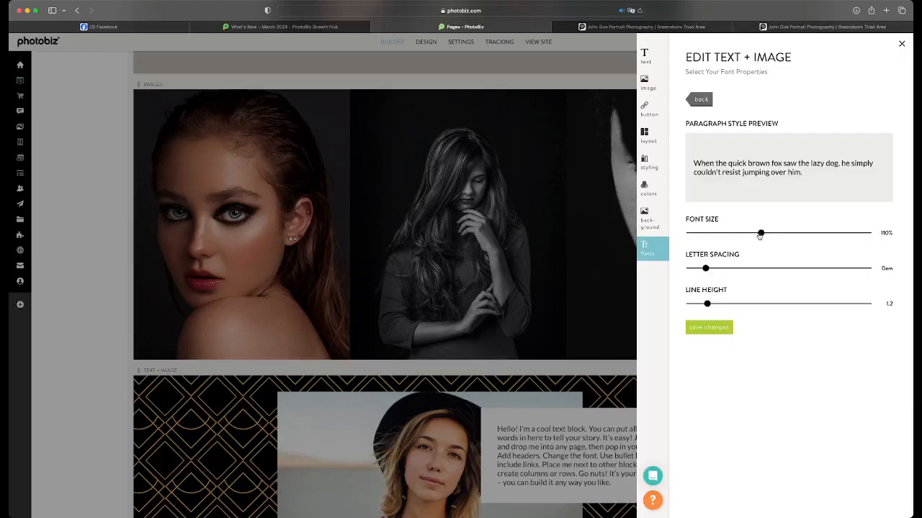
{"action": "left_click_drag", "start_coordinate": [761, 233], "coordinate": [784, 232]}
{"action": "left_click", "coordinate": [721, 334]}
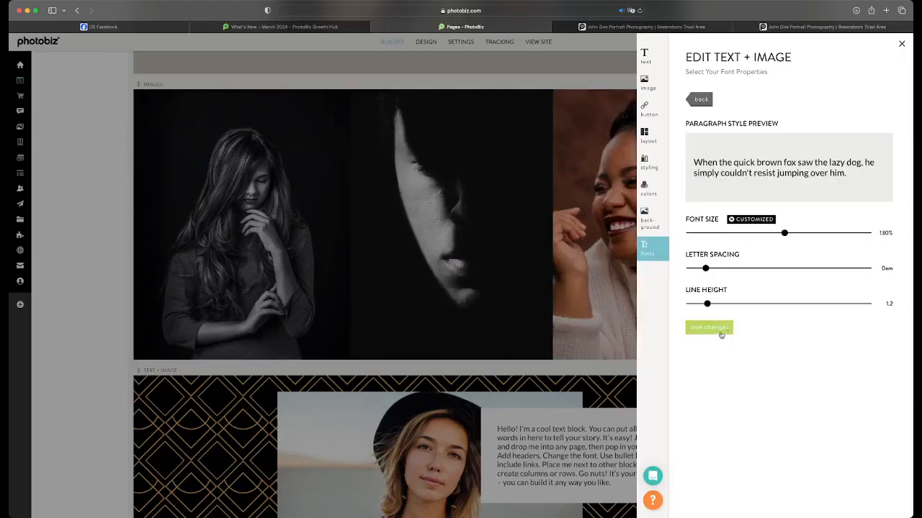
{"action": "left_click", "coordinate": [749, 316]}
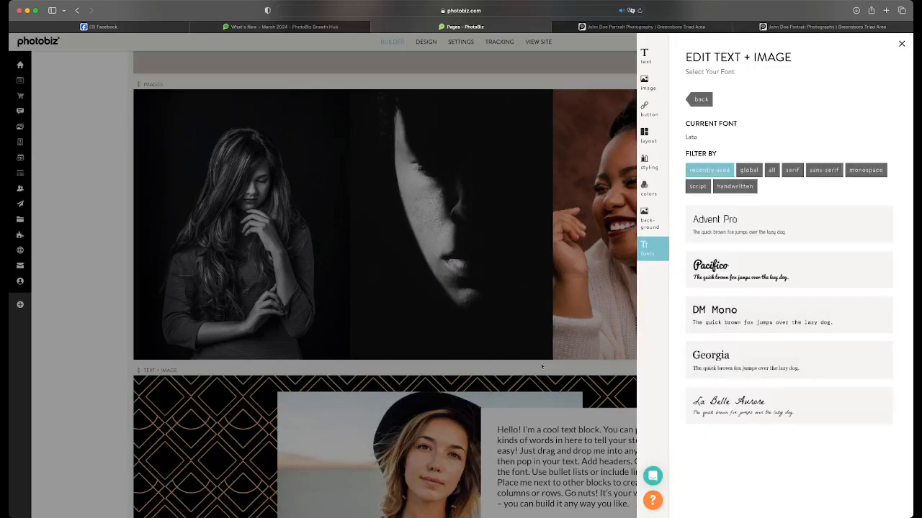
{"action": "left_click", "coordinate": [573, 387]}
Give the Text + Image block the title "Hi there" and save the text
{"action": "scroll", "coordinate": [587, 389], "scroll_direction": "down", "scroll_amount": 2}
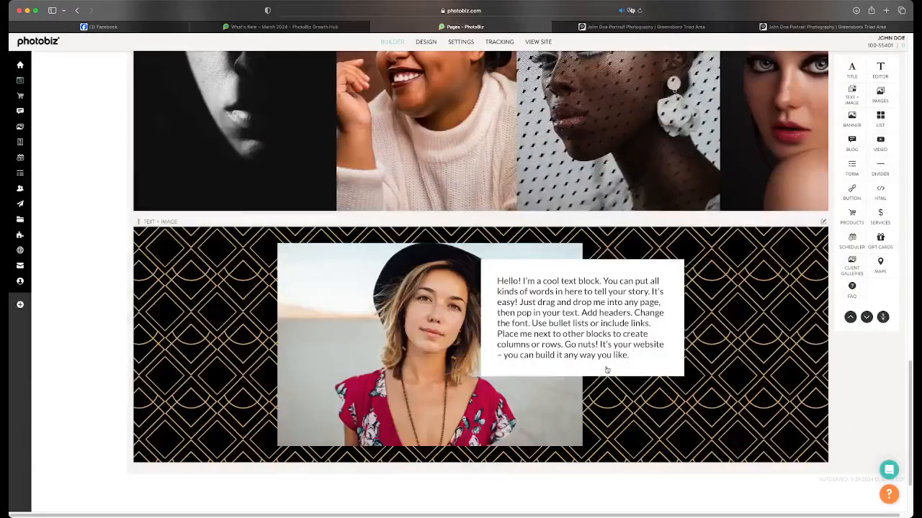
{"action": "scroll", "coordinate": [607, 363], "scroll_direction": "down", "scroll_amount": 2}
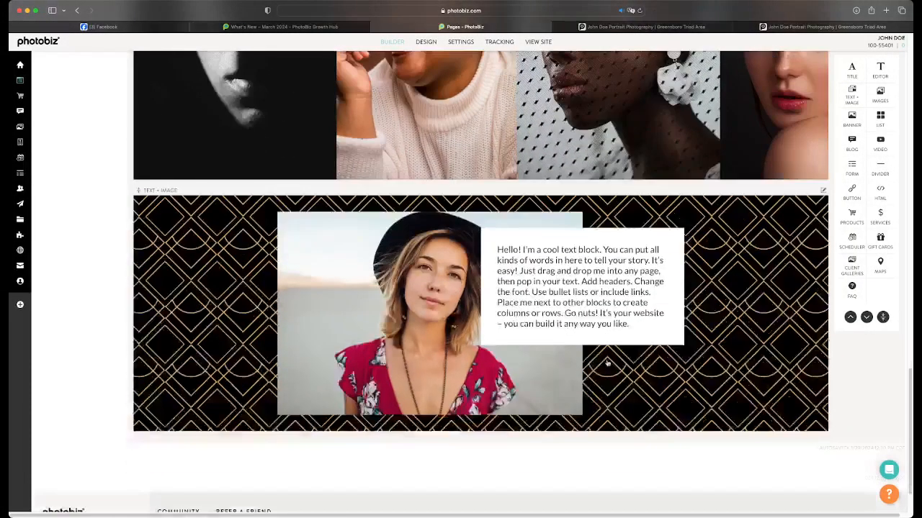
{"action": "scroll", "coordinate": [604, 340], "scroll_direction": "up", "scroll_amount": 3}
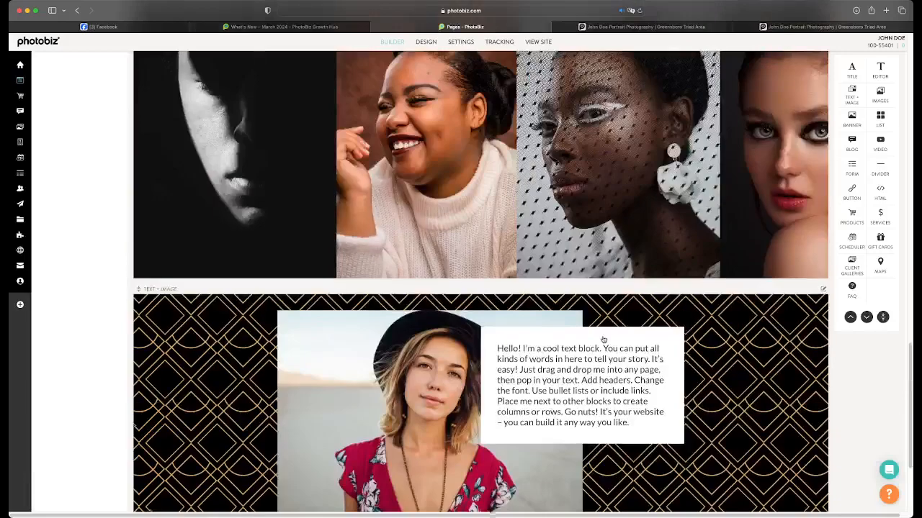
{"action": "scroll", "coordinate": [604, 340], "scroll_direction": "down", "scroll_amount": 4}
{"action": "scroll", "coordinate": [582, 293], "scroll_direction": "up", "scroll_amount": 1}
{"action": "left_click", "coordinate": [574, 297]}
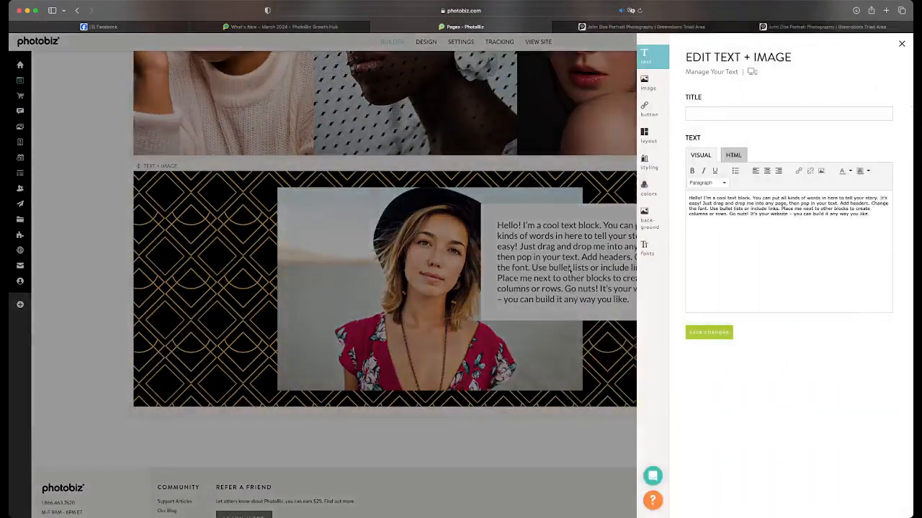
{"action": "left_click", "coordinate": [700, 113]}
{"action": "type", "text": "Hi there"}
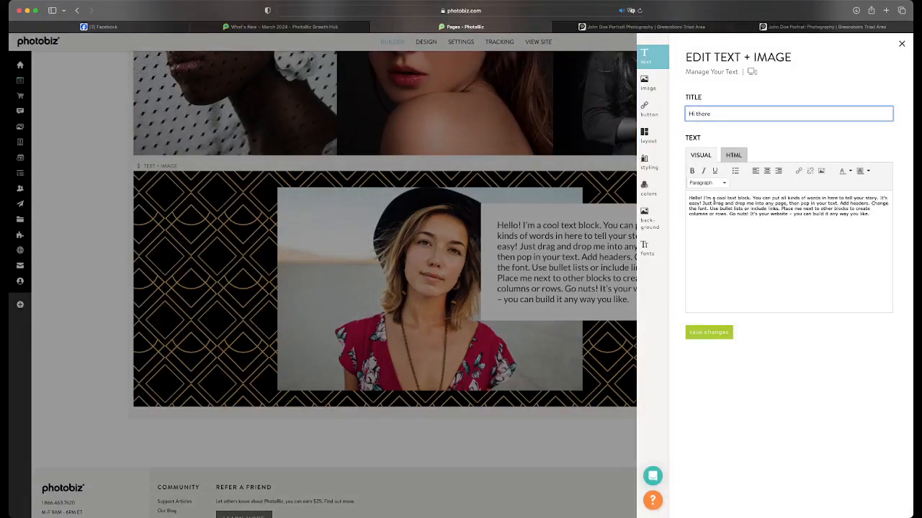
{"action": "left_click", "coordinate": [708, 332]}
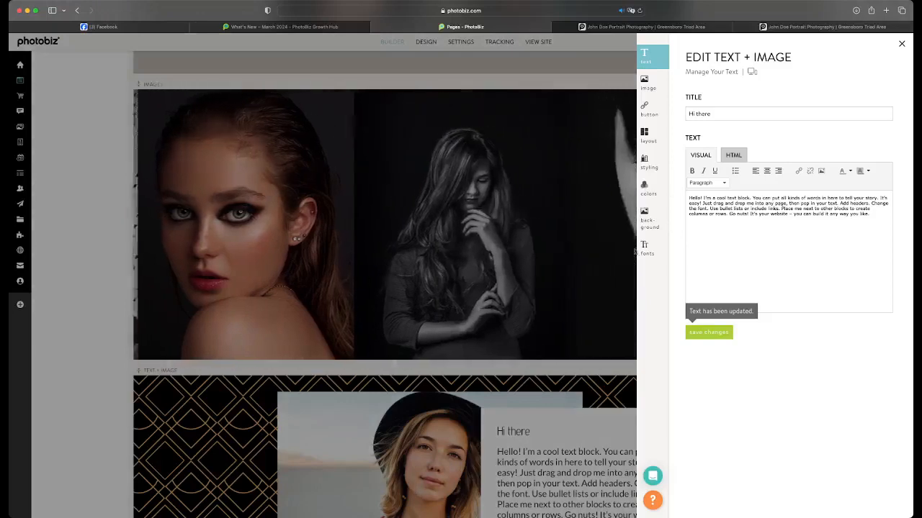
Change the Text + Image block's title font to La Belle Aurore
{"action": "left_click", "coordinate": [628, 395]}
{"action": "left_click", "coordinate": [641, 404]}
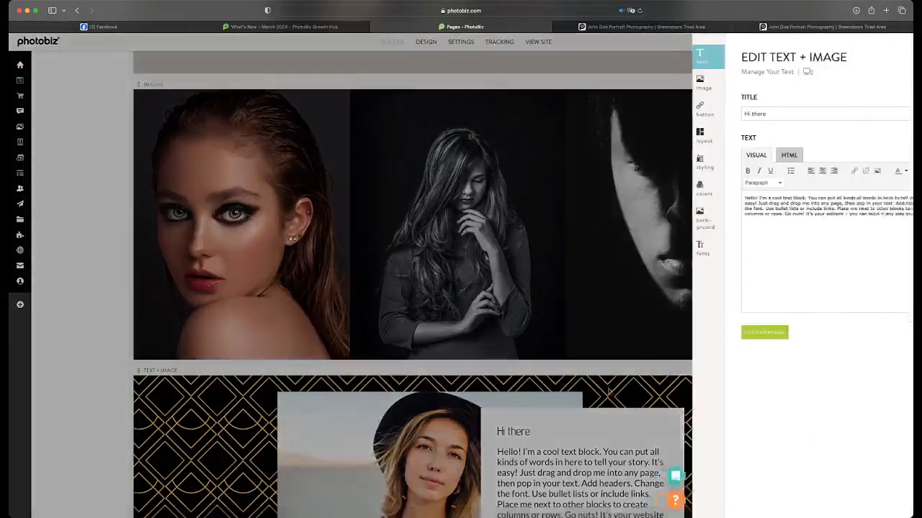
{"action": "left_click", "coordinate": [647, 246]}
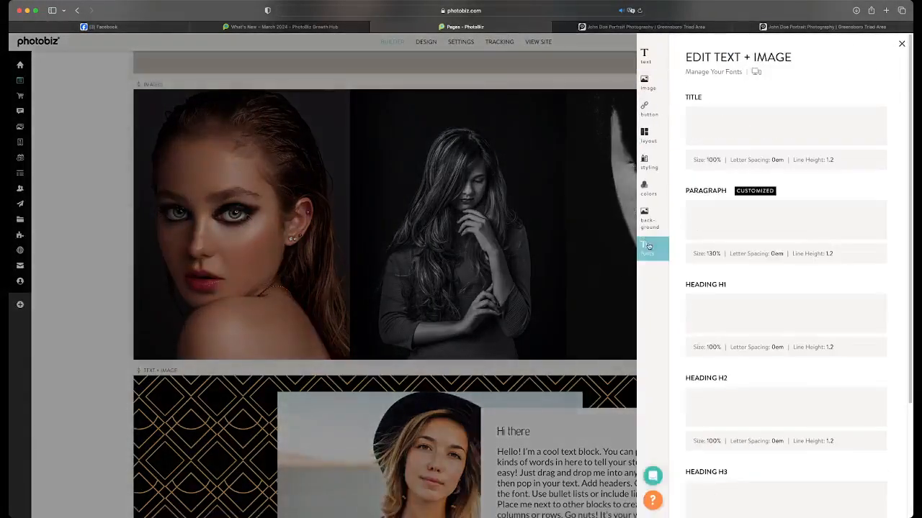
{"action": "left_click", "coordinate": [880, 120]}
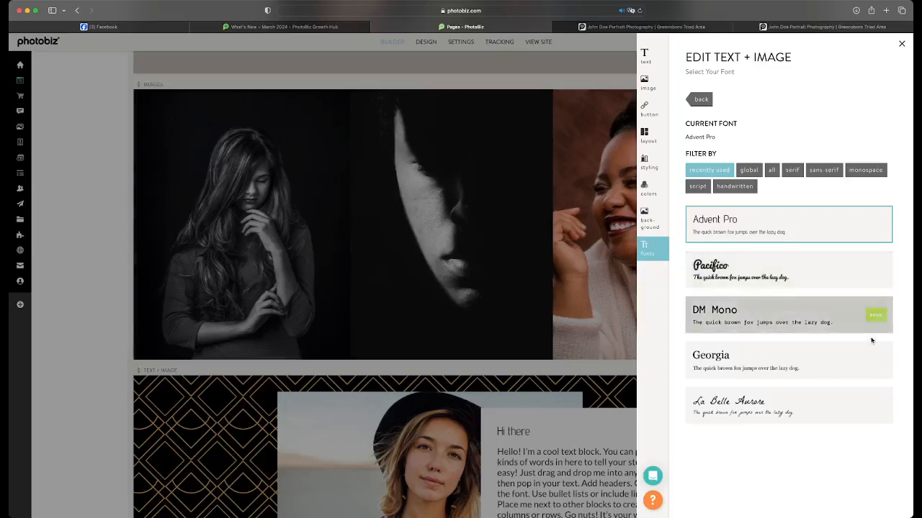
{"action": "left_click", "coordinate": [876, 406]}
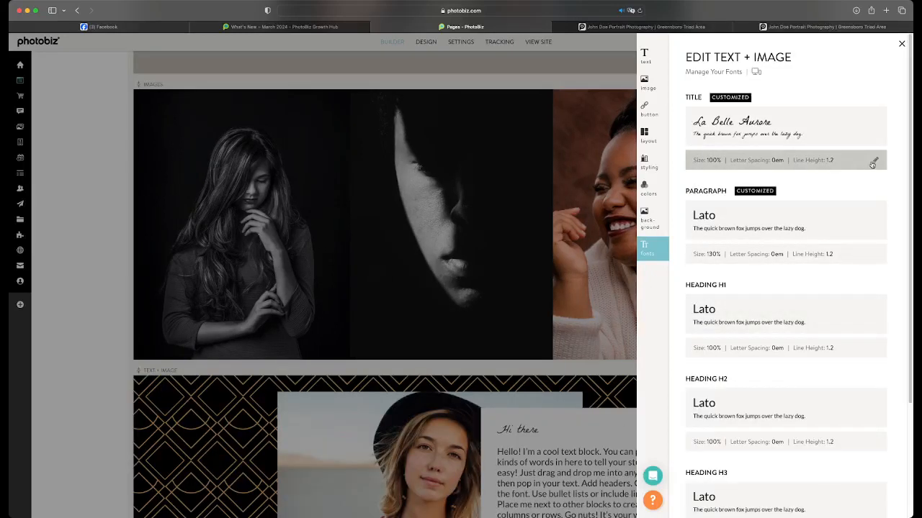
Set the Text + Image block's title font size to 130% and save it
{"action": "left_click", "coordinate": [872, 162]}
{"action": "left_click_drag", "start_coordinate": [750, 236], "coordinate": [784, 234]}
{"action": "left_click", "coordinate": [707, 331]}
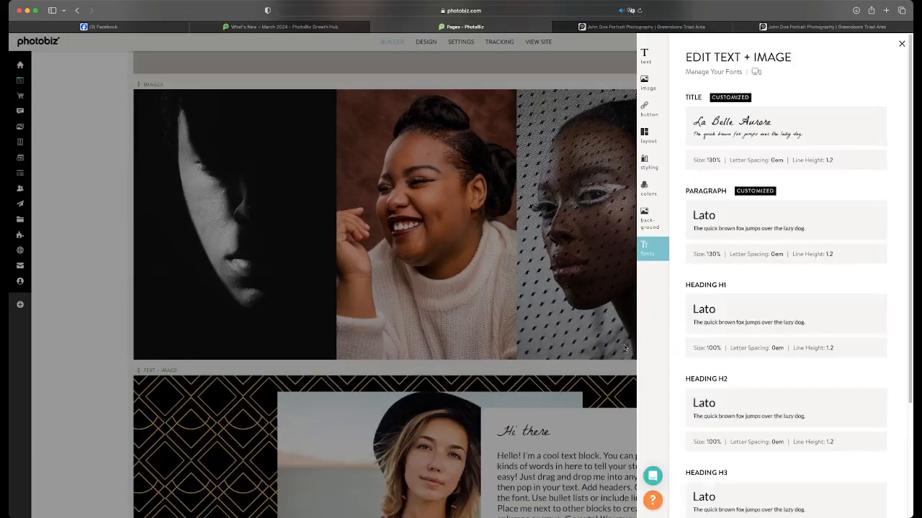
Add a "See My Work" button to the Text + Image block, link it to the gallery page and save it
{"action": "scroll", "coordinate": [575, 407], "scroll_direction": "down", "scroll_amount": 5}
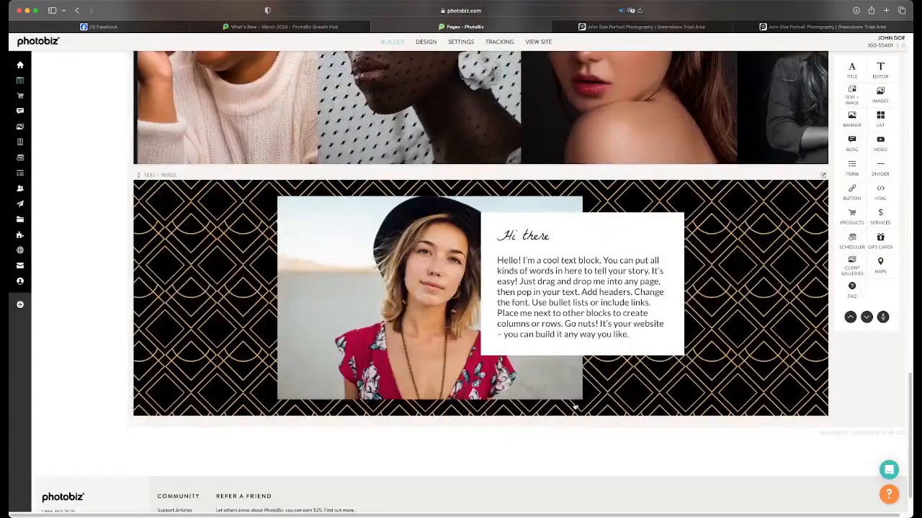
{"action": "left_click", "coordinate": [552, 341]}
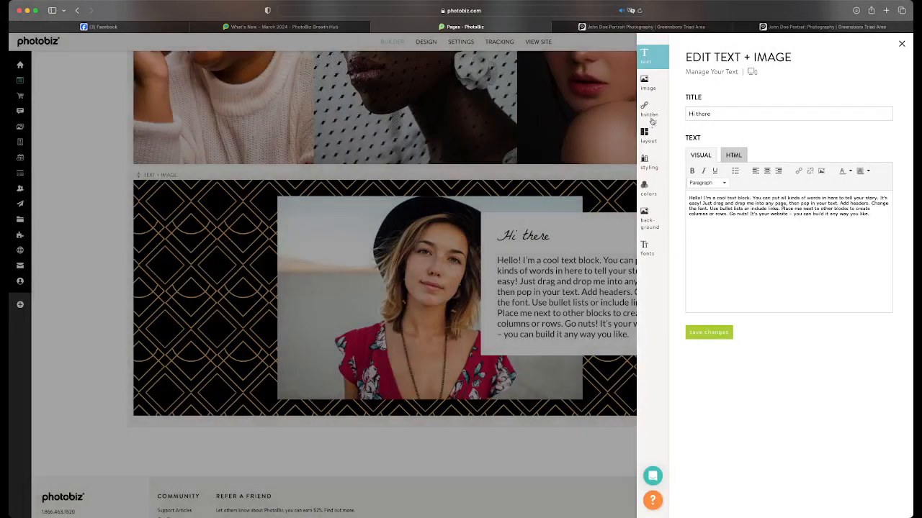
{"action": "left_click", "coordinate": [648, 110]}
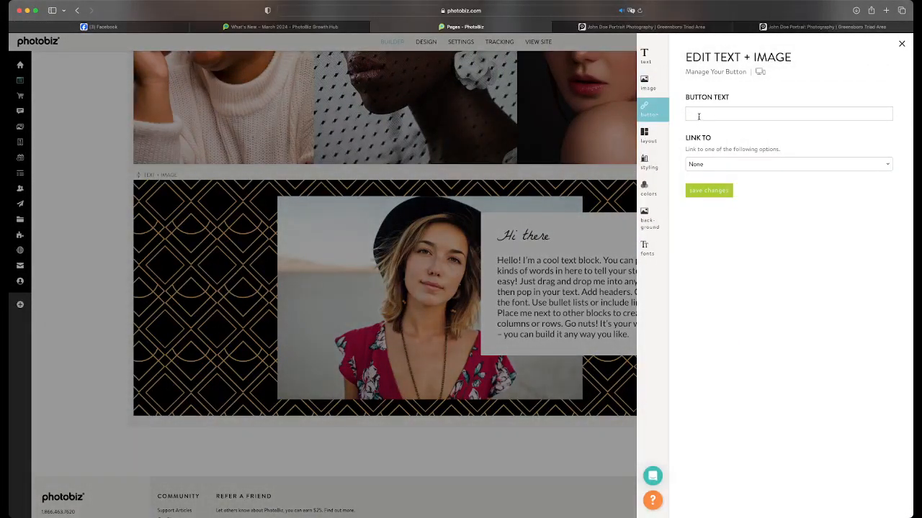
{"action": "left_click", "coordinate": [698, 116]}
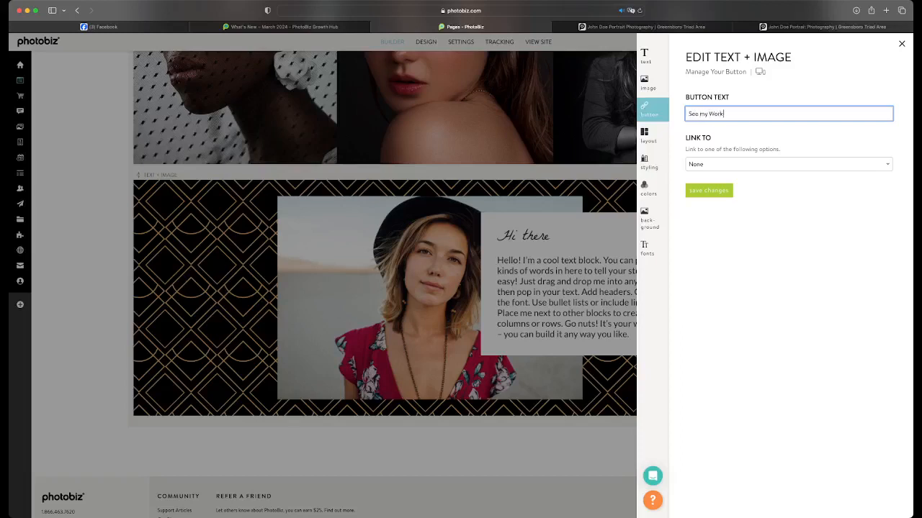
{"action": "key", "text": "Delete"}
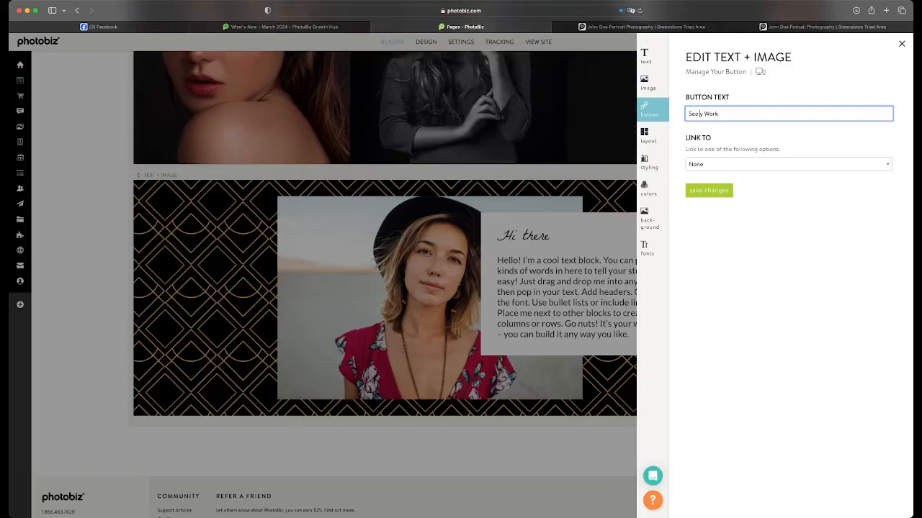
{"action": "left_click", "coordinate": [712, 166]}
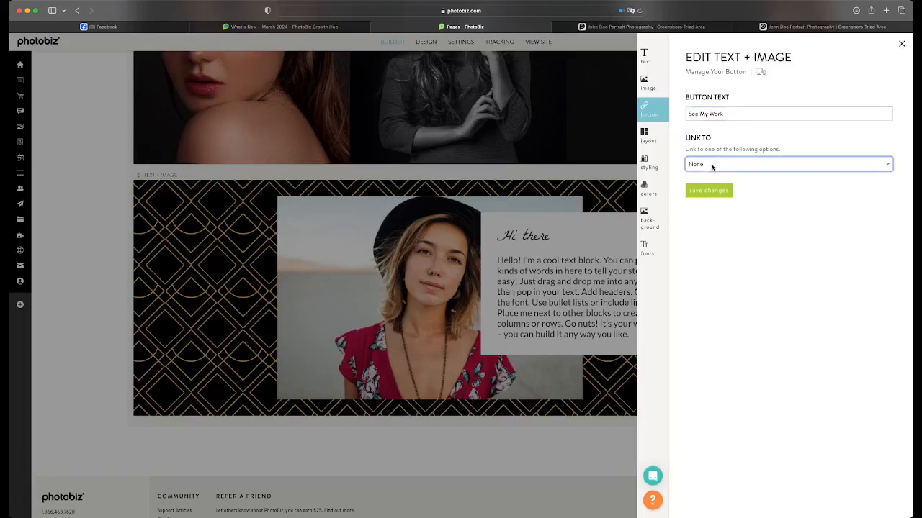
{"action": "left_click", "coordinate": [706, 181]}
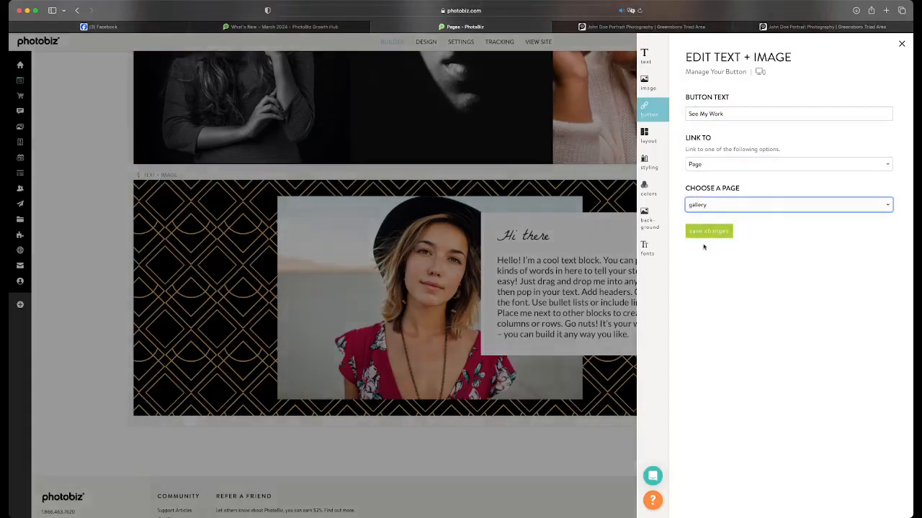
{"action": "left_click", "coordinate": [709, 231]}
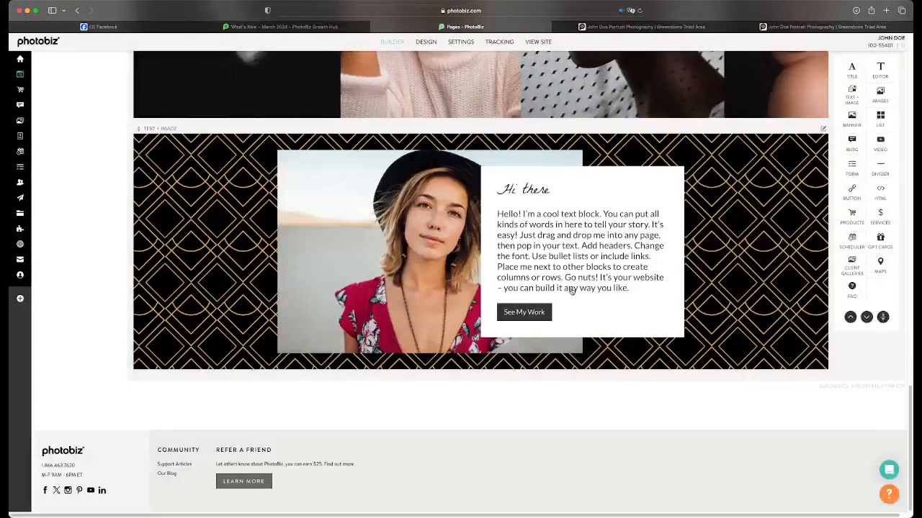
{"action": "left_click", "coordinate": [623, 226]}
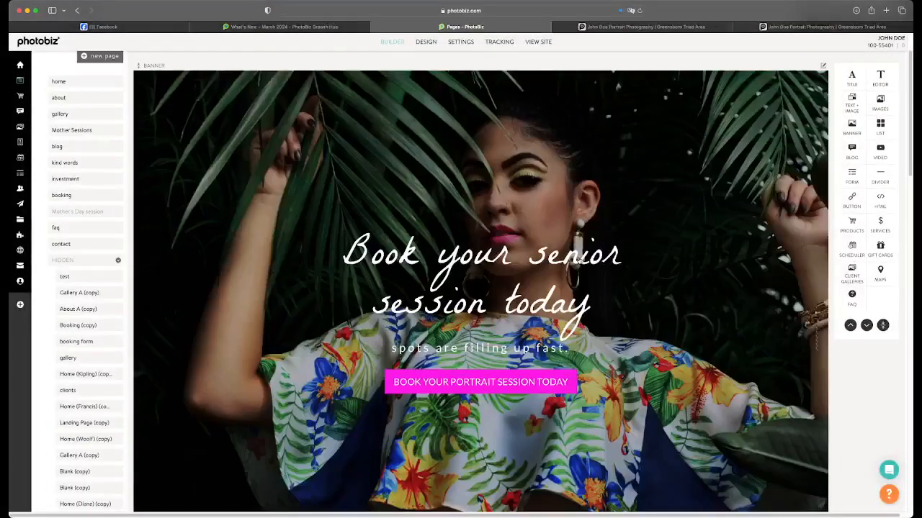
Add a Form block below the Text + Image block, assign Contact Form from My Contact Forms and save it
{"action": "scroll", "coordinate": [576, 259], "scroll_direction": "down", "scroll_amount": 15}
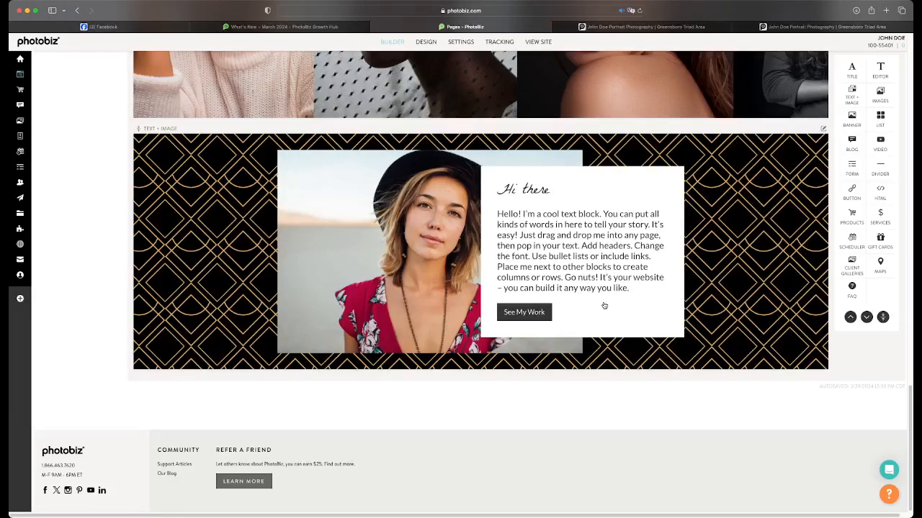
{"action": "scroll", "coordinate": [604, 306], "scroll_direction": "up", "scroll_amount": 2}
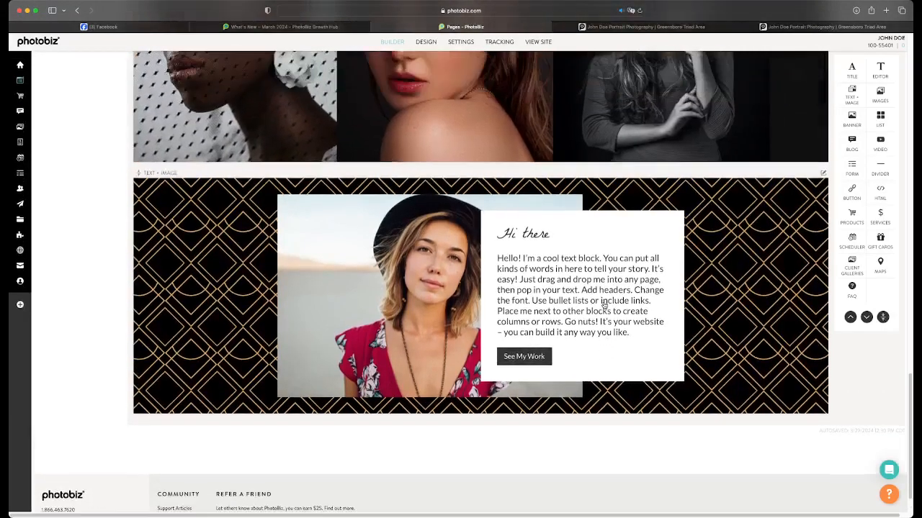
{"action": "scroll", "coordinate": [593, 321], "scroll_direction": "up", "scroll_amount": 5}
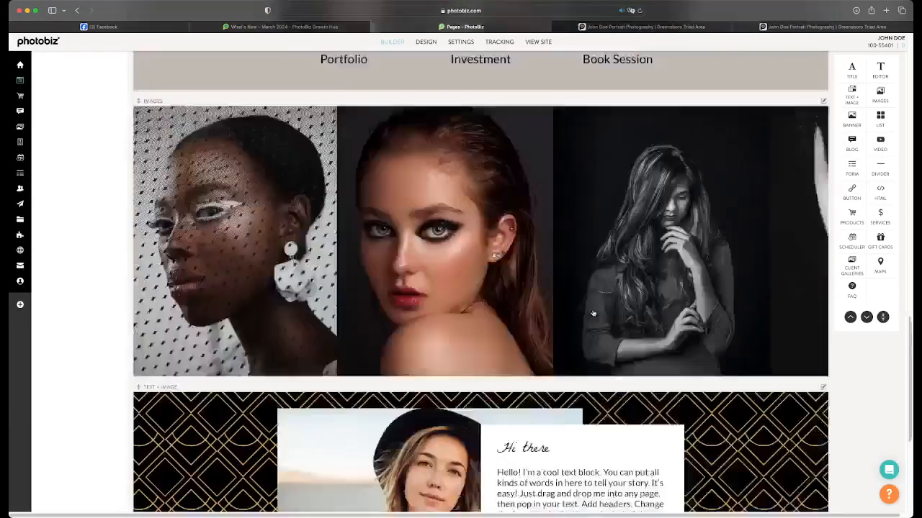
{"action": "scroll", "coordinate": [797, 226], "scroll_direction": "down", "scroll_amount": 6}
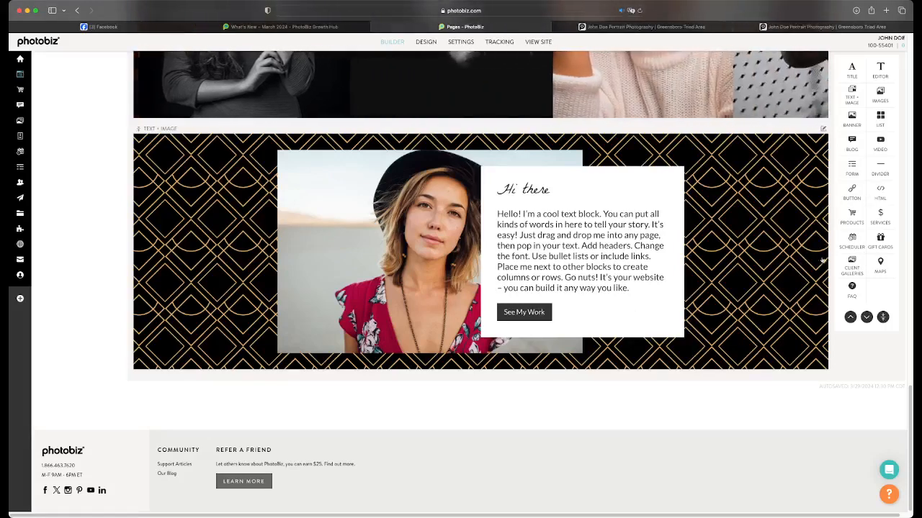
{"action": "left_click", "coordinate": [853, 172]}
{"action": "left_click", "coordinate": [586, 362]}
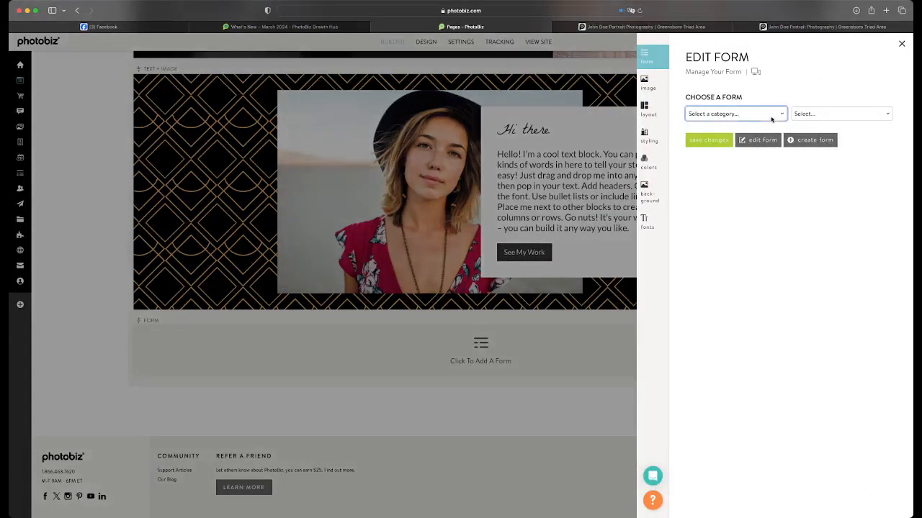
{"action": "left_click", "coordinate": [762, 128]}
{"action": "left_click", "coordinate": [813, 116]}
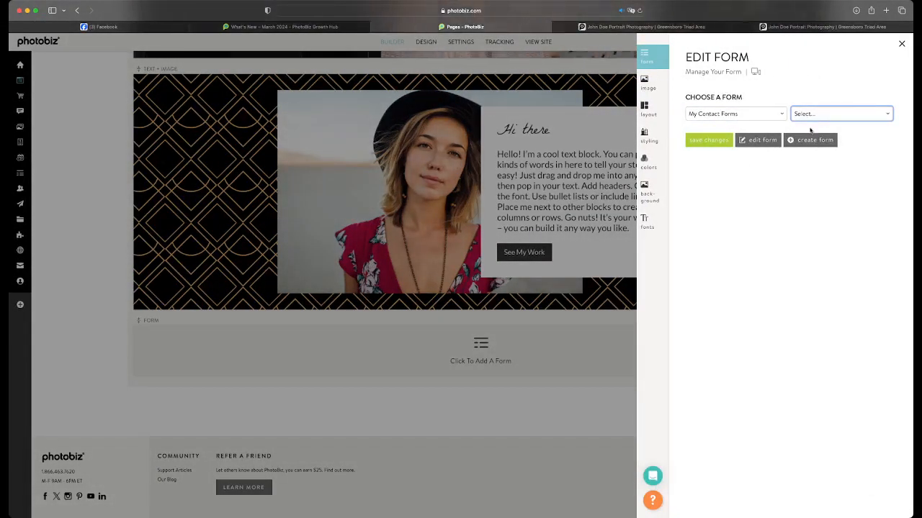
{"action": "left_click", "coordinate": [811, 129]}
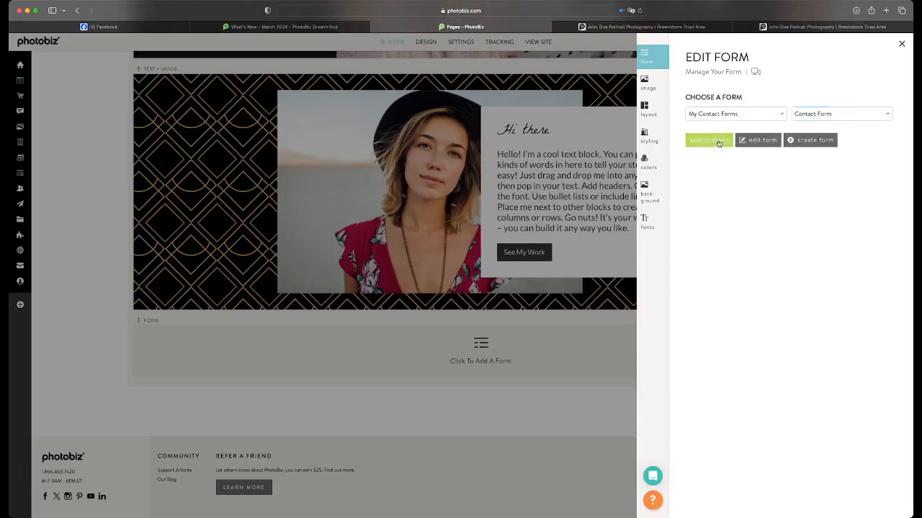
{"action": "left_click", "coordinate": [718, 143]}
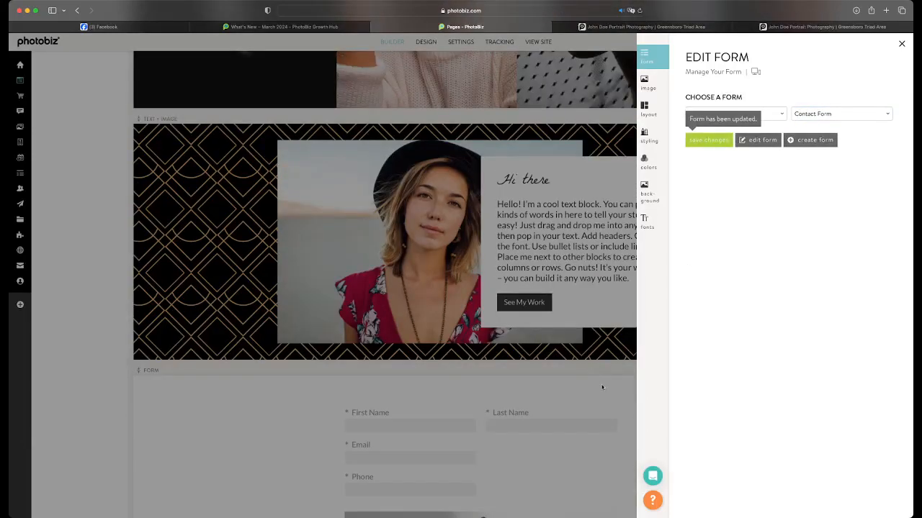
{"action": "left_click", "coordinate": [602, 387]}
Open the contact form in the form editor and delete the editor block containing the portrait image
{"action": "scroll", "coordinate": [670, 313], "scroll_direction": "down", "scroll_amount": 8}
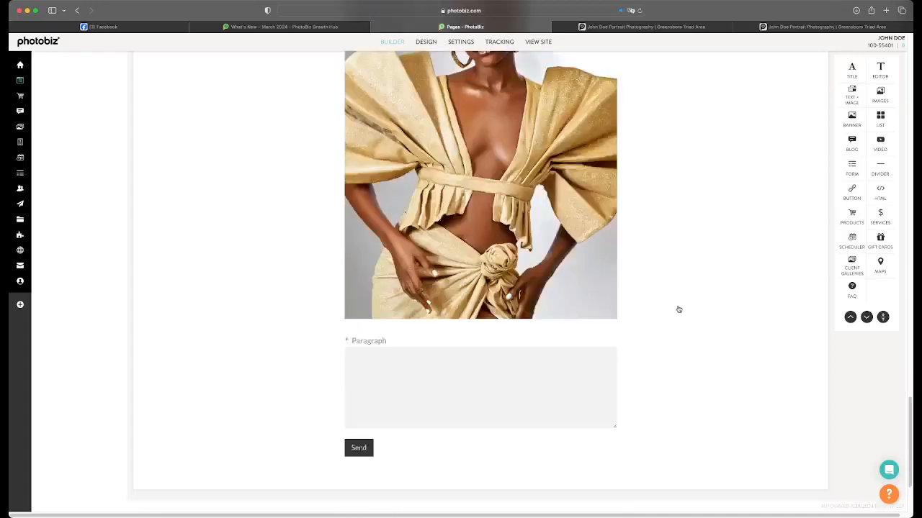
{"action": "scroll", "coordinate": [677, 309], "scroll_direction": "up", "scroll_amount": 5}
{"action": "left_click", "coordinate": [640, 348]}
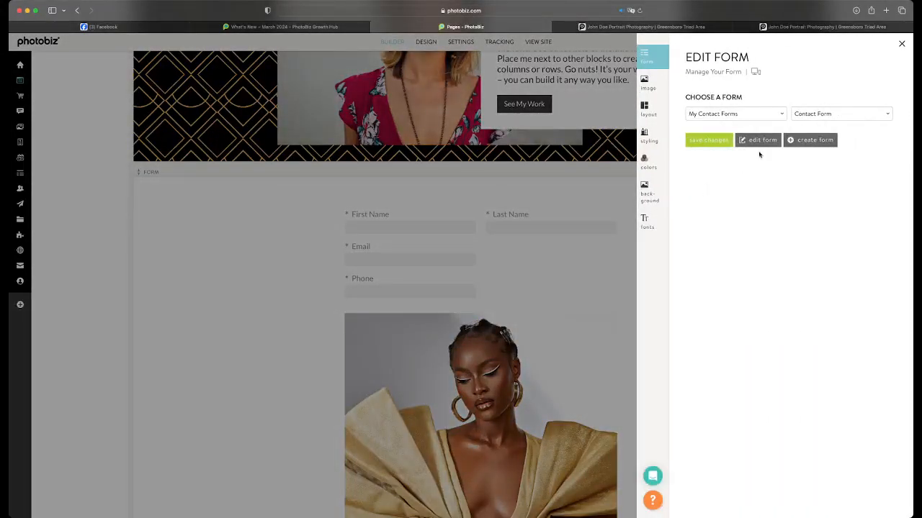
{"action": "left_click", "coordinate": [759, 141]}
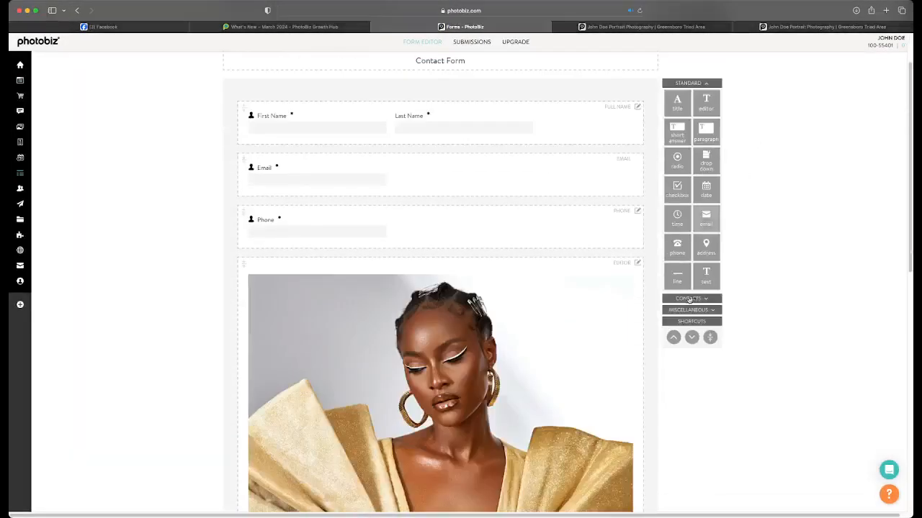
{"action": "left_click", "coordinate": [637, 263]}
{"action": "left_click", "coordinate": [612, 323]}
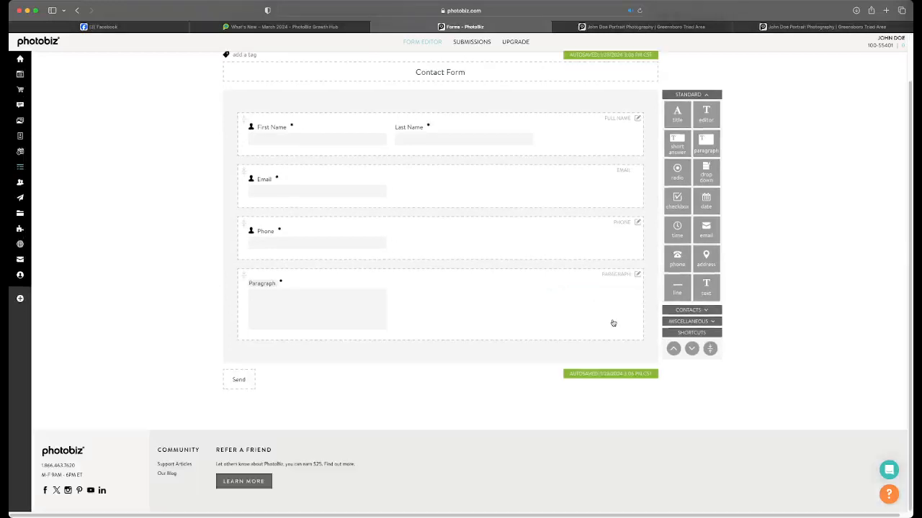
Place the contact form's Phone field beside the Email field and return to the form block on the website page
{"action": "left_click_drag", "start_coordinate": [506, 301], "coordinate": [549, 280]}
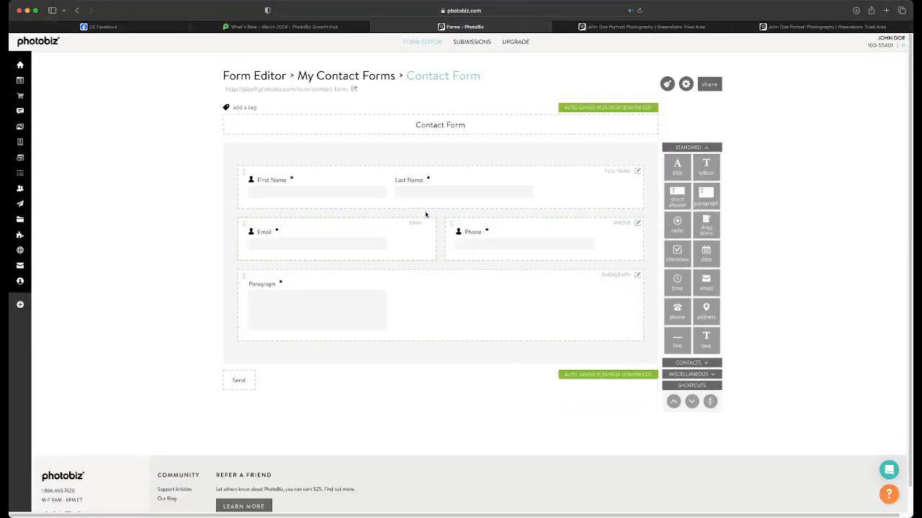
{"action": "left_click", "coordinate": [22, 82]}
{"action": "scroll", "coordinate": [435, 247], "scroll_direction": "down", "scroll_amount": 10}
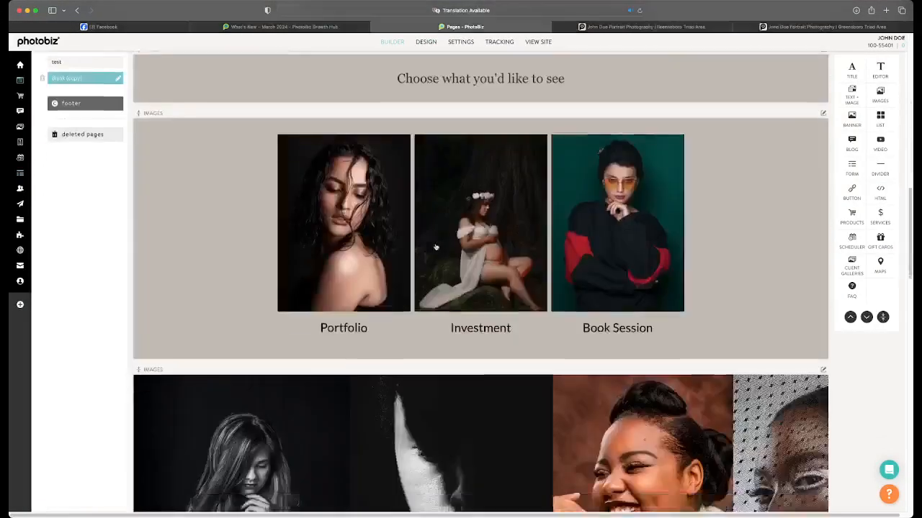
{"action": "scroll", "coordinate": [435, 247], "scroll_direction": "down", "scroll_amount": 15}
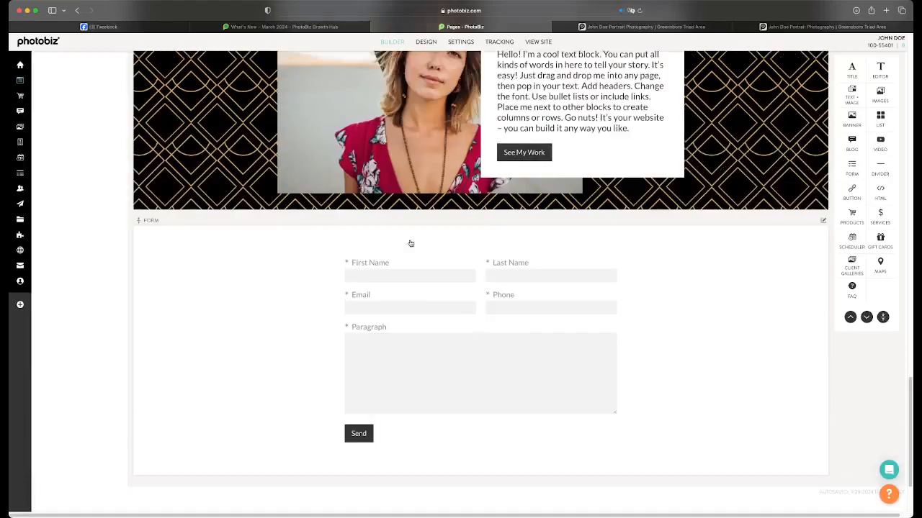
Examine the page's layout from the banner area down to the updated contact form
{"action": "scroll", "coordinate": [404, 243], "scroll_direction": "up", "scroll_amount": 2}
{"action": "scroll", "coordinate": [389, 244], "scroll_direction": "down", "scroll_amount": 2}
{"action": "scroll", "coordinate": [367, 243], "scroll_direction": "up", "scroll_amount": 1}
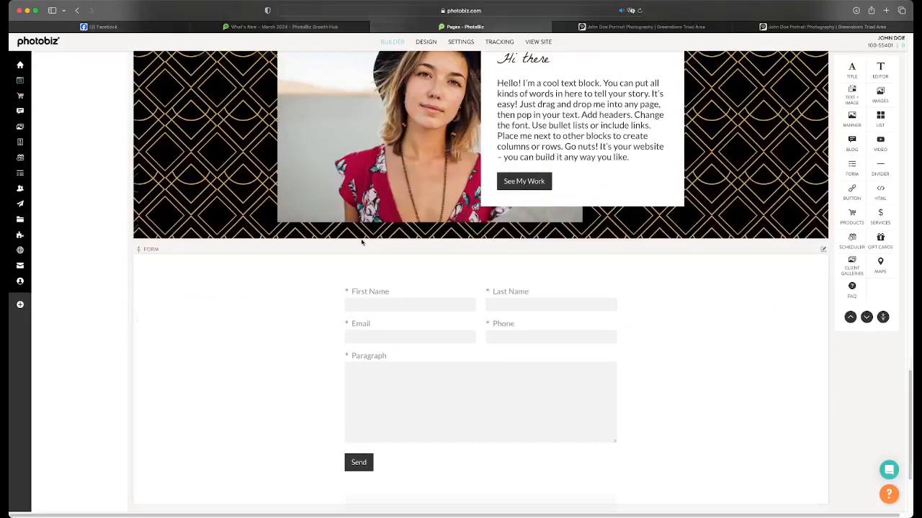
{"action": "scroll", "coordinate": [361, 243], "scroll_direction": "up", "scroll_amount": 4}
{"action": "scroll", "coordinate": [360, 241], "scroll_direction": "down", "scroll_amount": 5}
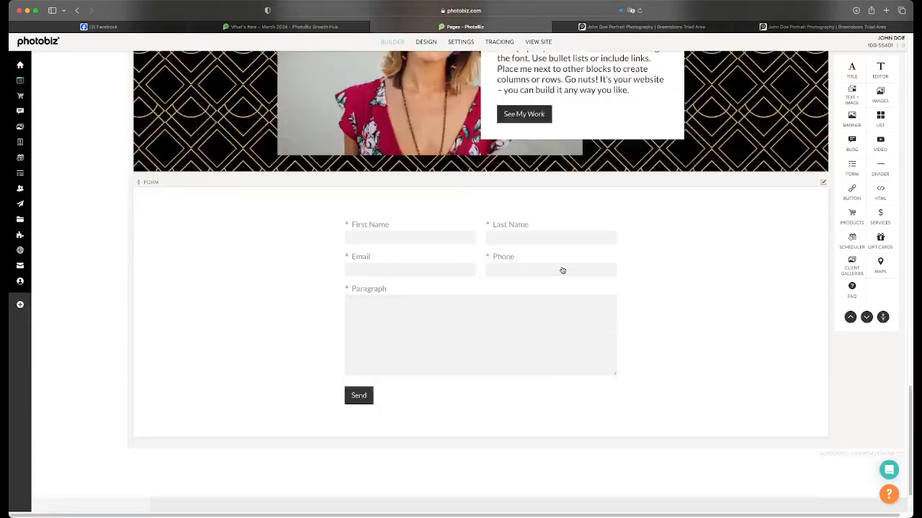
{"action": "scroll", "coordinate": [562, 270], "scroll_direction": "up", "scroll_amount": 20}
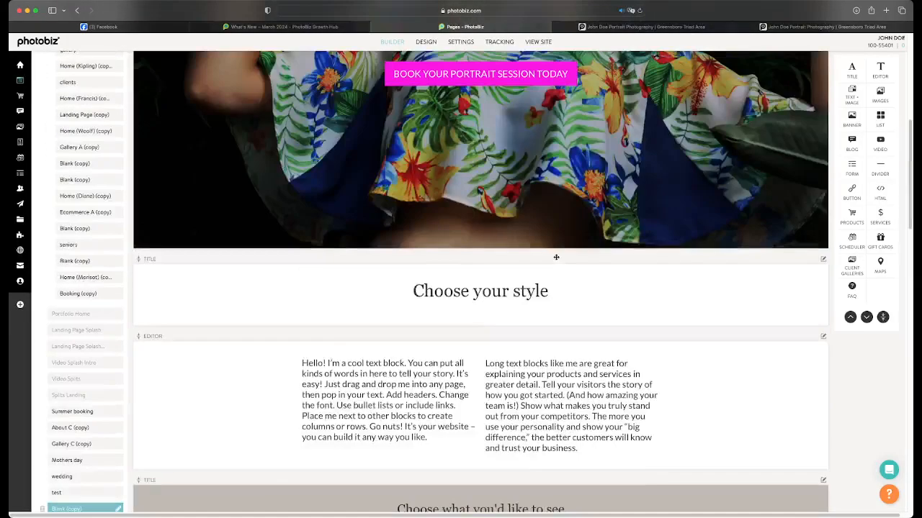
{"action": "scroll", "coordinate": [556, 257], "scroll_direction": "down", "scroll_amount": 20}
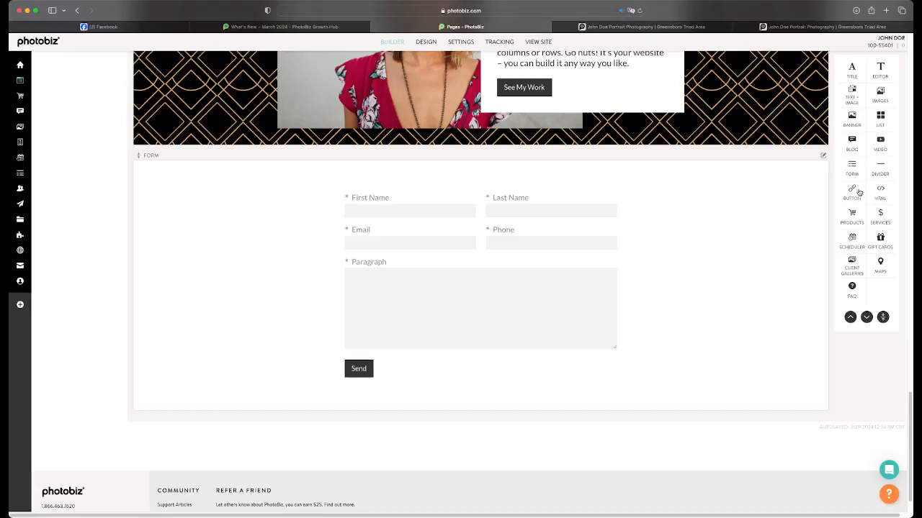
{"action": "scroll", "coordinate": [859, 191], "scroll_direction": "down", "scroll_amount": 1}
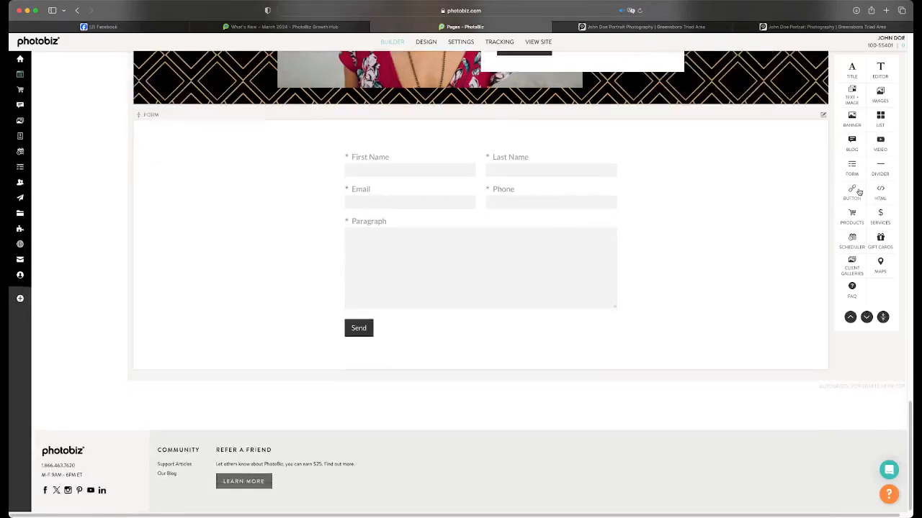
{"action": "scroll", "coordinate": [857, 241], "scroll_direction": "up", "scroll_amount": 10}
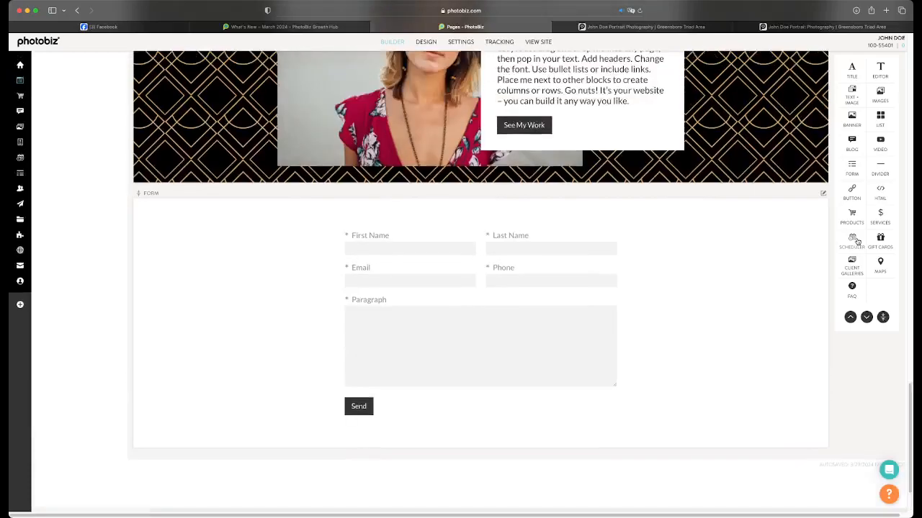
Move the Blank (copy) page to the top of the page list and preview it in the site design
{"action": "scroll", "coordinate": [857, 241], "scroll_direction": "up", "scroll_amount": 15}
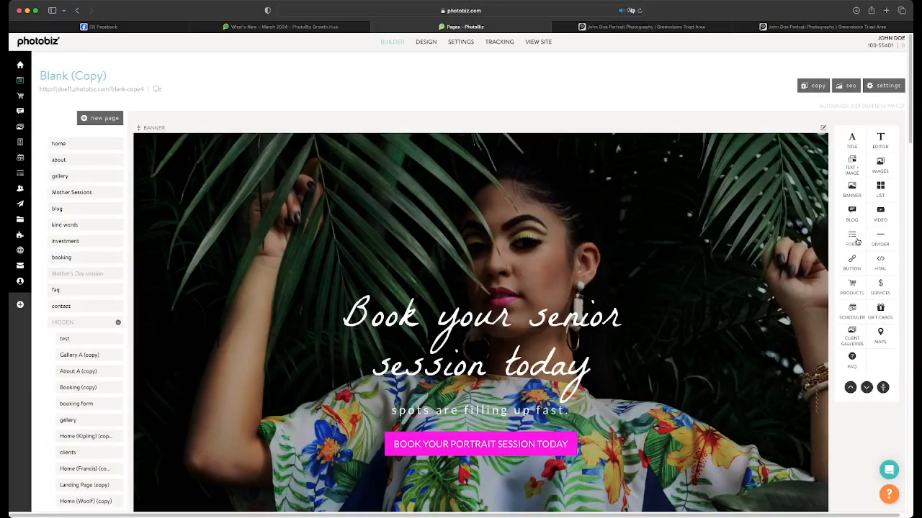
{"action": "scroll", "coordinate": [439, 178], "scroll_direction": "down", "scroll_amount": 5}
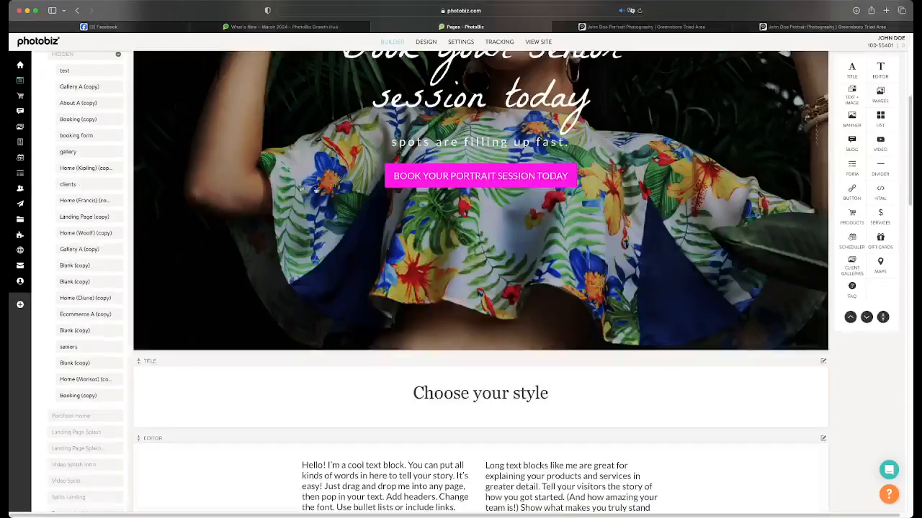
{"action": "scroll", "coordinate": [101, 301], "scroll_direction": "down", "scroll_amount": 5}
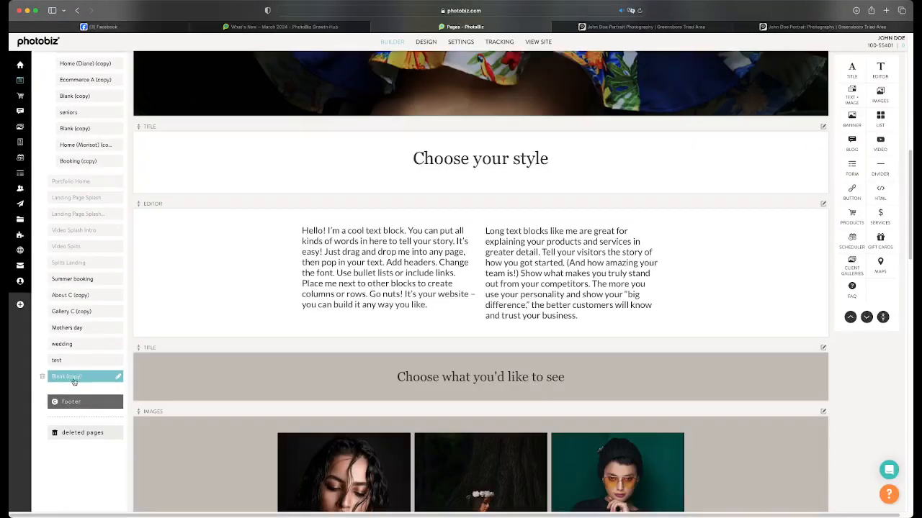
{"action": "left_click_drag", "start_coordinate": [73, 382], "coordinate": [91, 136]}
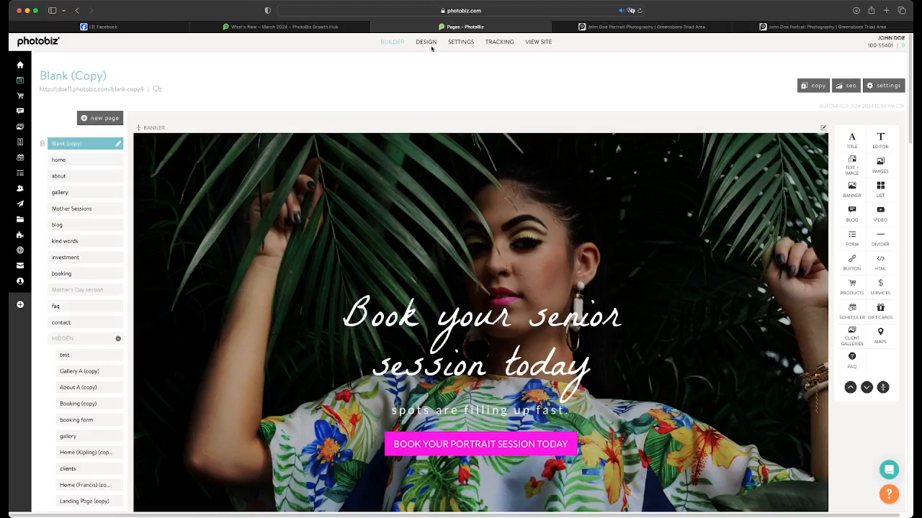
{"action": "left_click", "coordinate": [426, 41]}
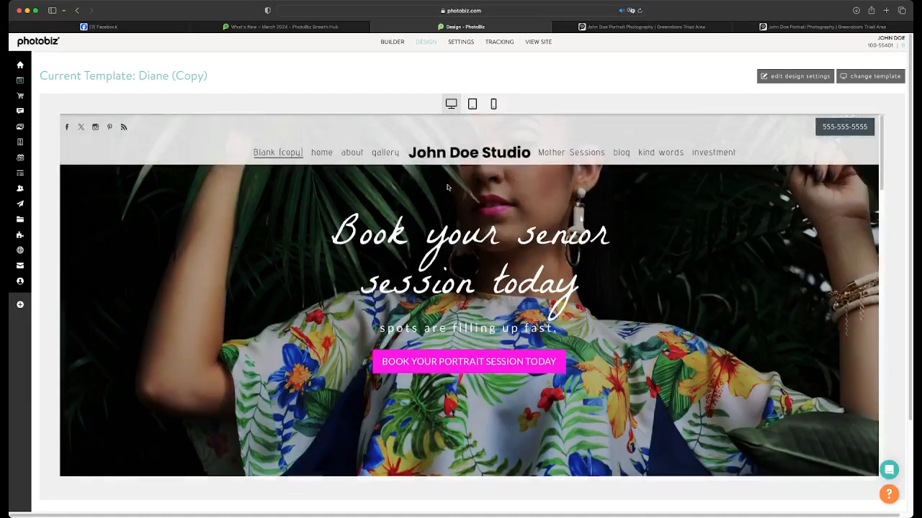
Add a Divider block above the banner on the Blank (copy) page and reopen the design preview
{"action": "left_click", "coordinate": [398, 42]}
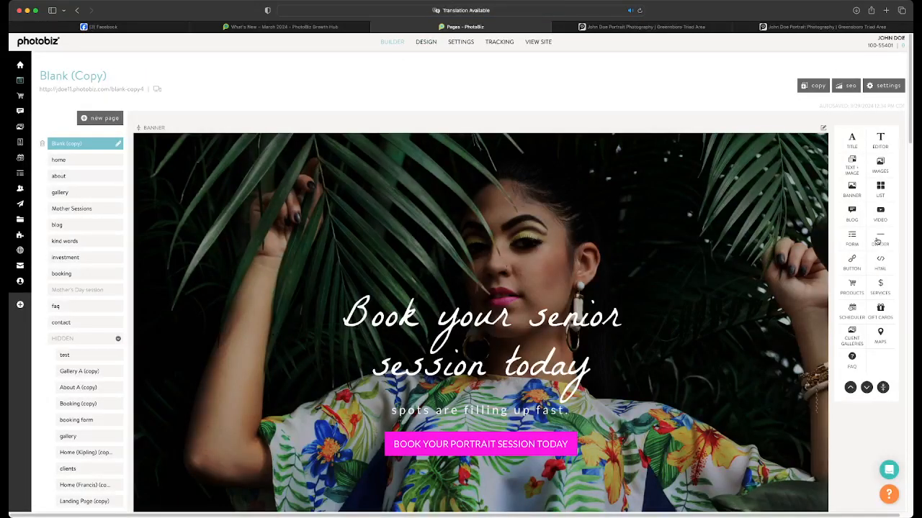
{"action": "left_click_drag", "start_coordinate": [888, 237], "coordinate": [717, 120]}
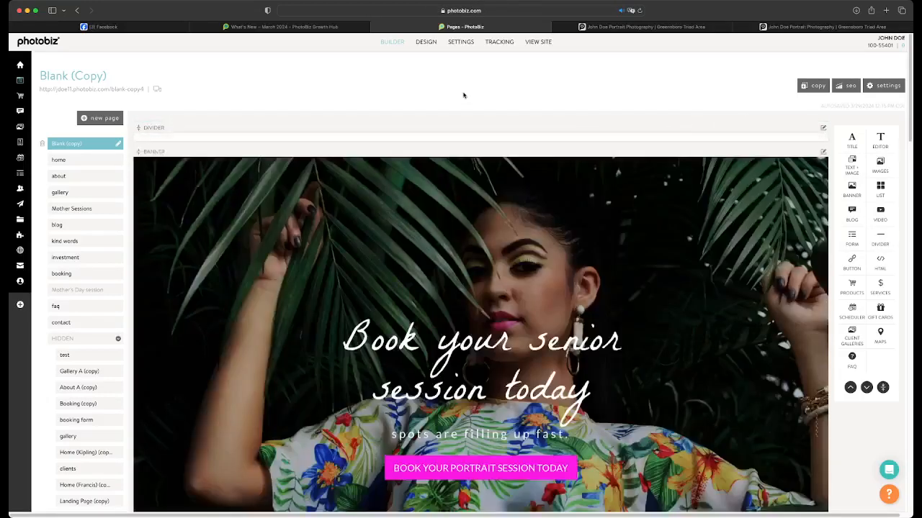
{"action": "left_click", "coordinate": [427, 42]}
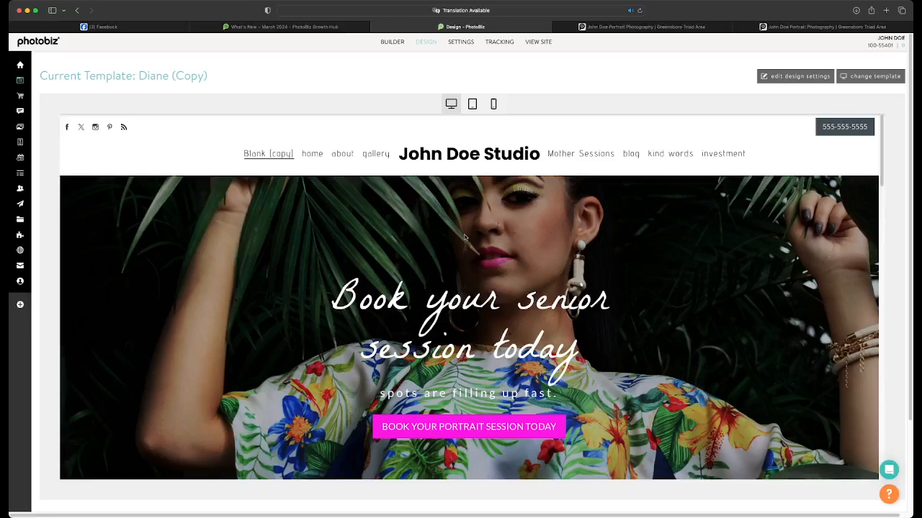
Examine the page in the desktop design preview from the header and banner down to the contact form and footer
{"action": "scroll", "coordinate": [465, 238], "scroll_direction": "down", "scroll_amount": 2}
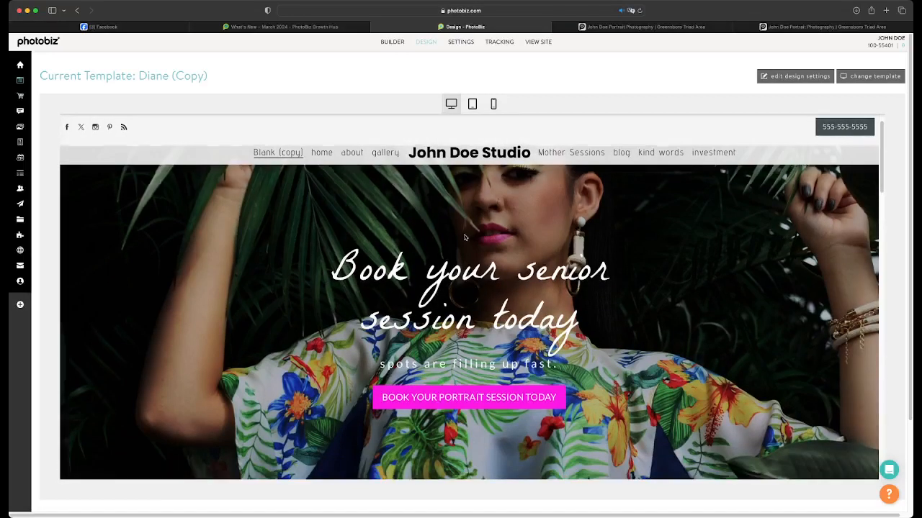
{"action": "scroll", "coordinate": [465, 236], "scroll_direction": "down", "scroll_amount": 5}
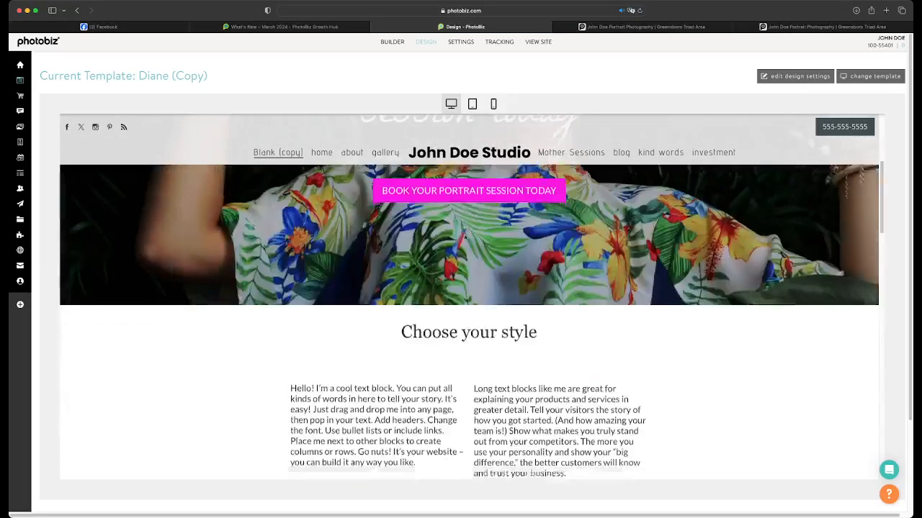
{"action": "scroll", "coordinate": [465, 238], "scroll_direction": "down", "scroll_amount": 6}
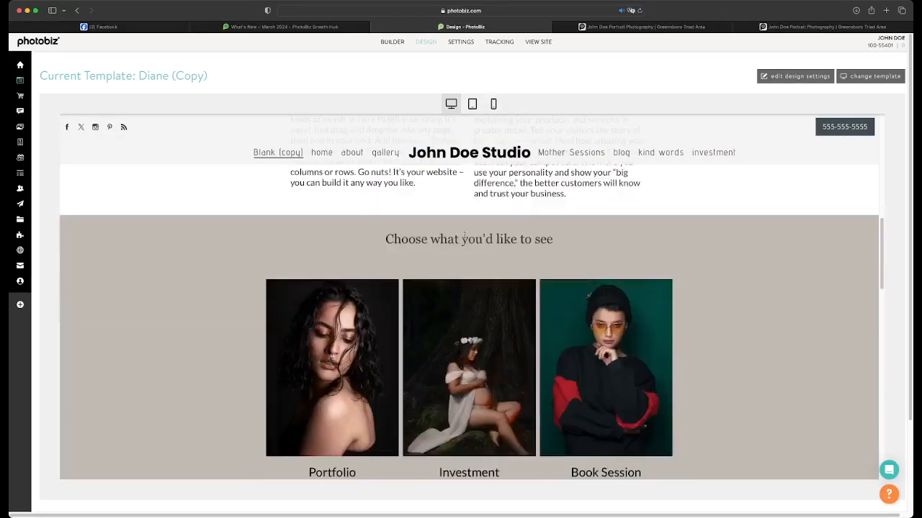
{"action": "scroll", "coordinate": [464, 238], "scroll_direction": "down", "scroll_amount": 6}
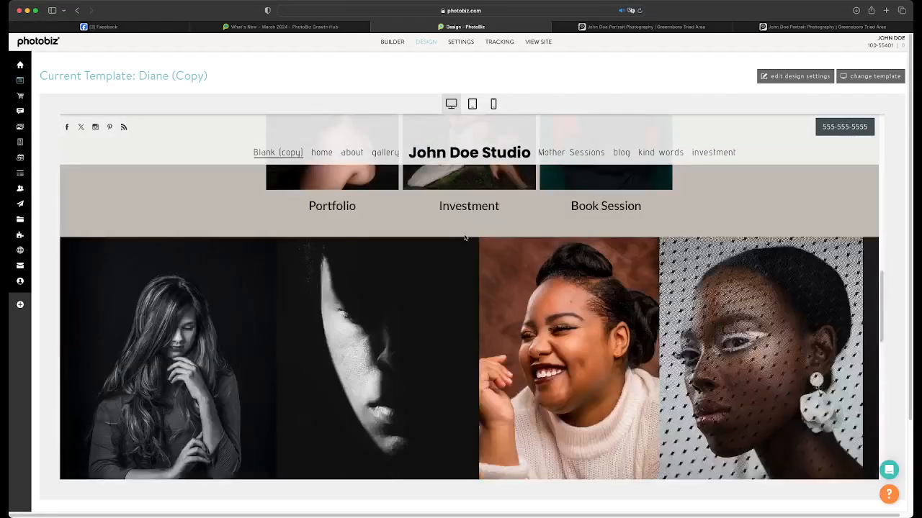
{"action": "scroll", "coordinate": [464, 237], "scroll_direction": "down", "scroll_amount": 1}
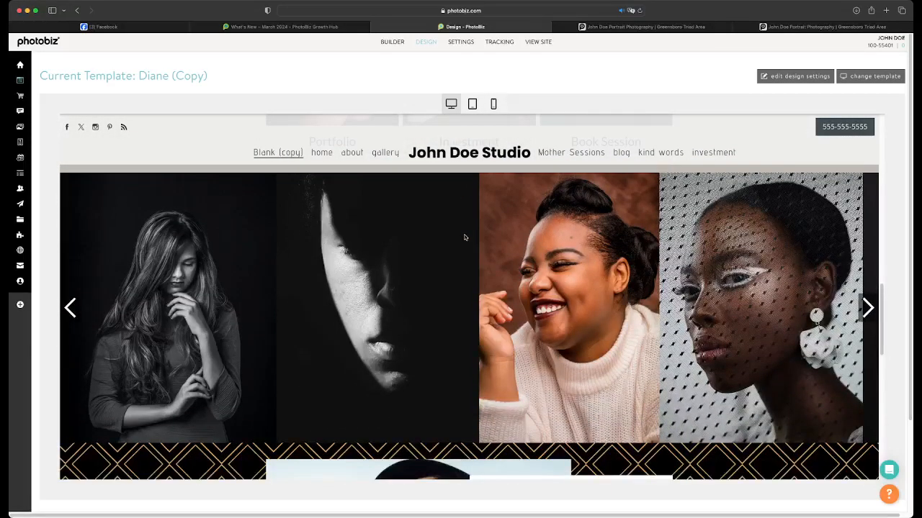
{"action": "scroll", "coordinate": [464, 238], "scroll_direction": "down", "scroll_amount": 1}
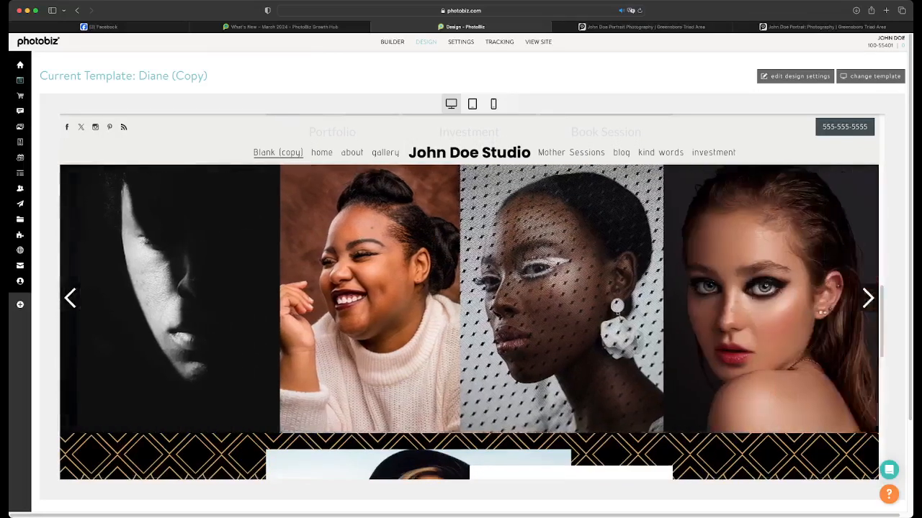
{"action": "scroll", "coordinate": [465, 238], "scroll_direction": "down", "scroll_amount": 5}
{"action": "scroll", "coordinate": [465, 237], "scroll_direction": "down", "scroll_amount": 8}
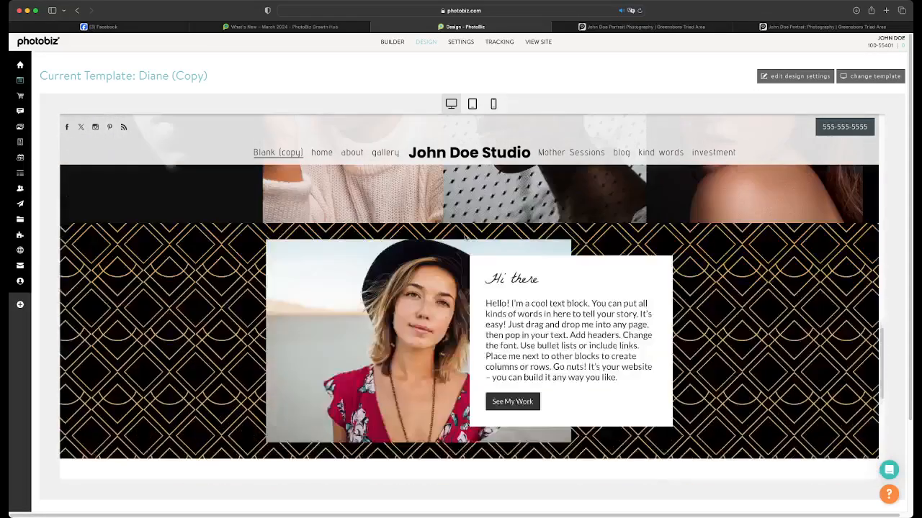
{"action": "scroll", "coordinate": [464, 238], "scroll_direction": "down", "scroll_amount": 8}
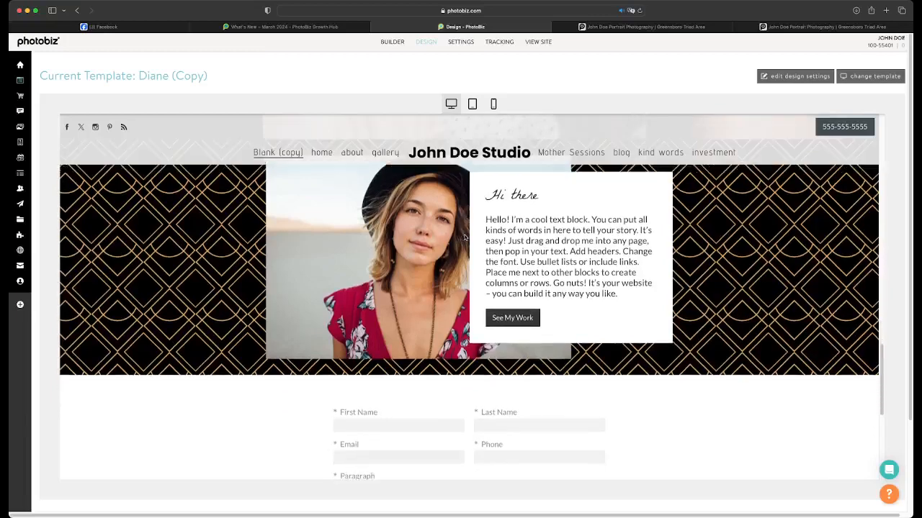
{"action": "scroll", "coordinate": [465, 238], "scroll_direction": "down", "scroll_amount": 4}
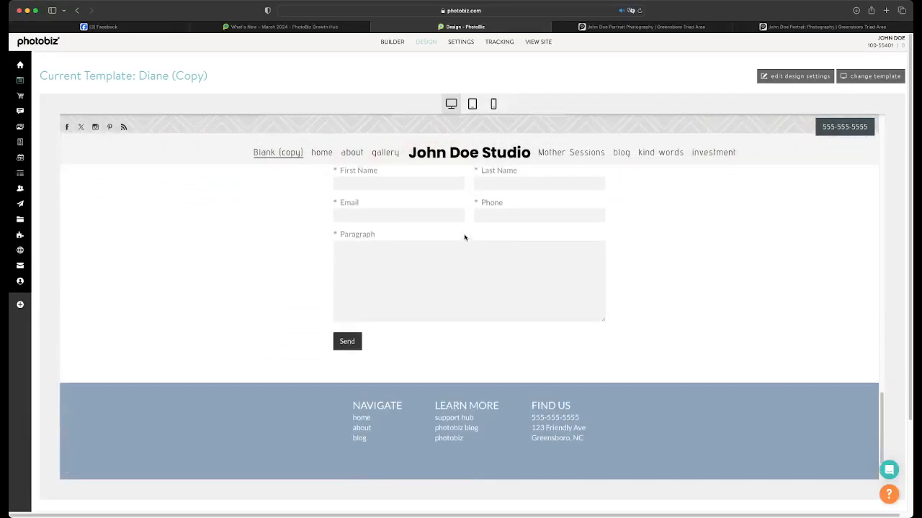
{"action": "scroll", "coordinate": [465, 238], "scroll_direction": "down", "scroll_amount": 8}
{"action": "scroll", "coordinate": [486, 313], "scroll_direction": "up", "scroll_amount": 20}
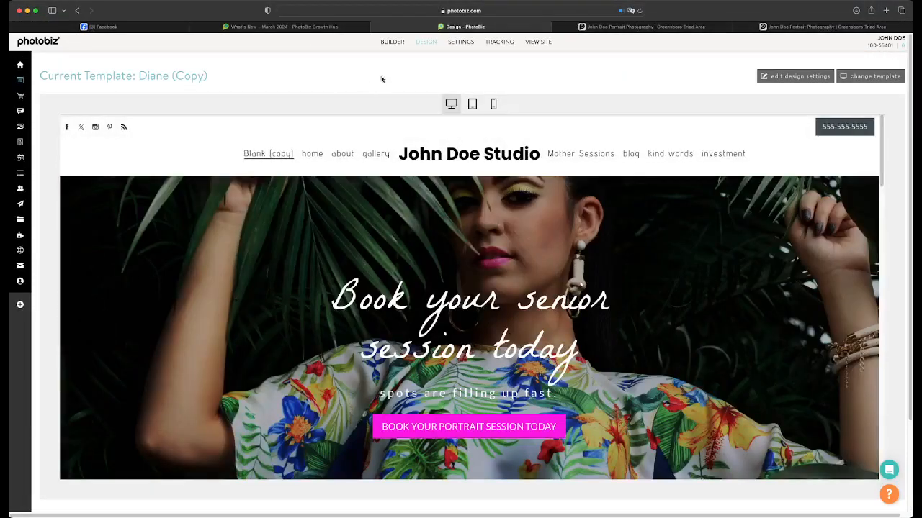
Set the Footer Background color to #000000 in the design settings, save it and check the footer in the preview
{"action": "left_click", "coordinate": [795, 76]}
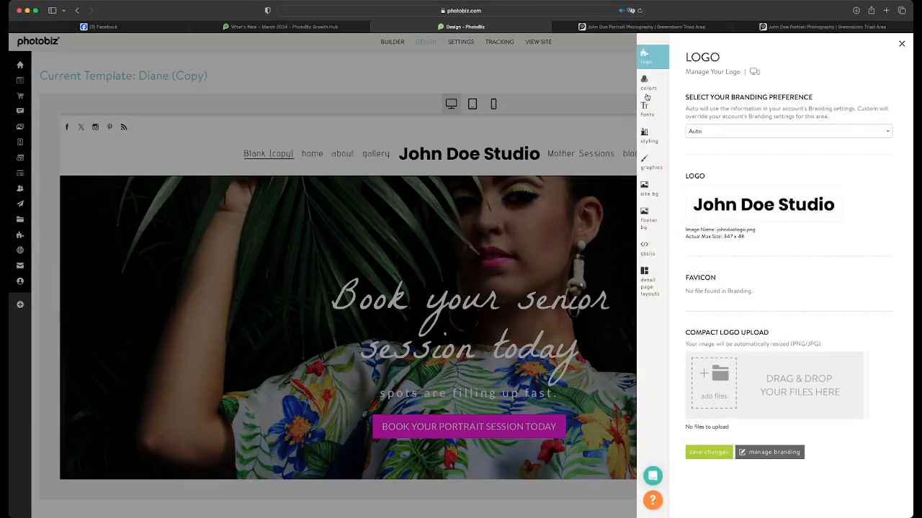
{"action": "left_click", "coordinate": [646, 82]}
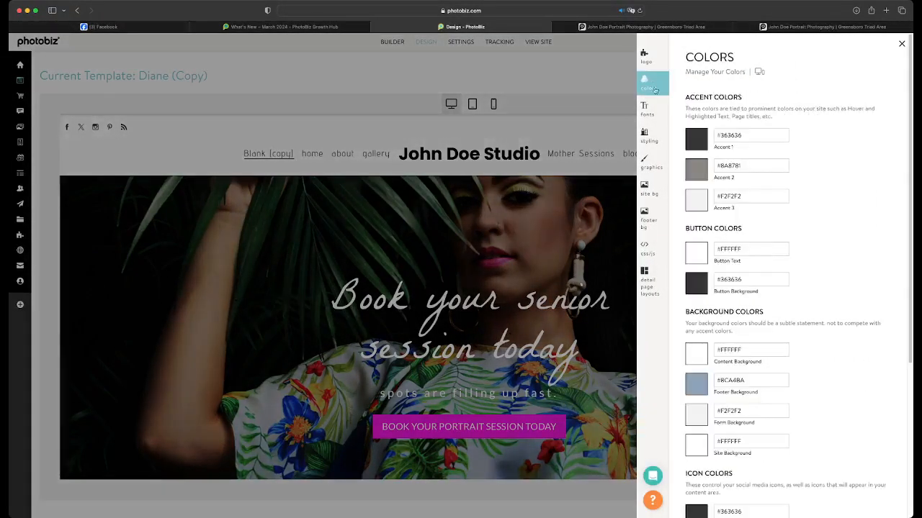
{"action": "scroll", "coordinate": [771, 253], "scroll_direction": "down", "scroll_amount": 5}
{"action": "scroll", "coordinate": [770, 253], "scroll_direction": "down", "scroll_amount": 2}
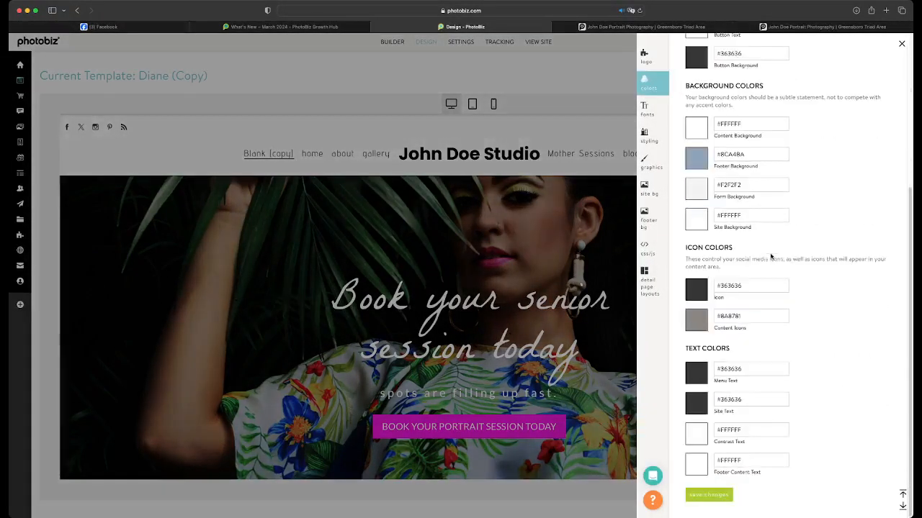
{"action": "left_click", "coordinate": [693, 159]}
{"action": "left_click", "coordinate": [576, 267]}
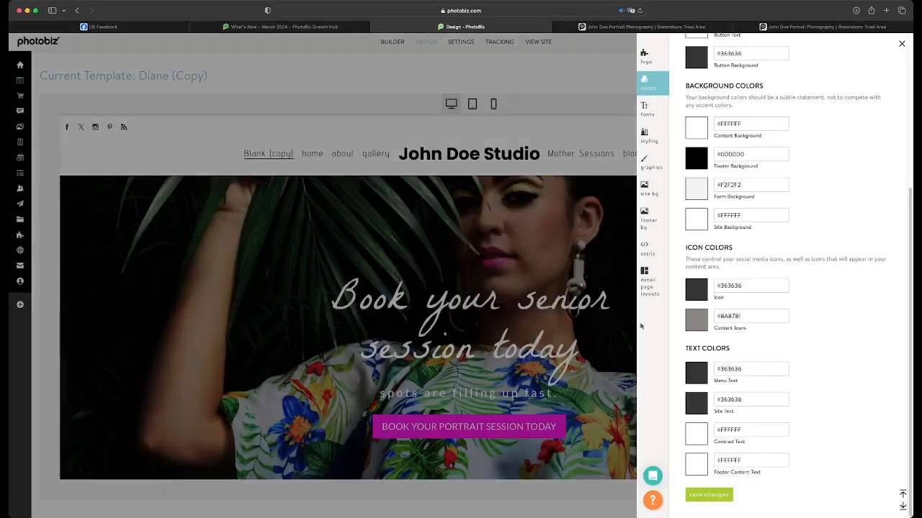
{"action": "left_click", "coordinate": [712, 494]}
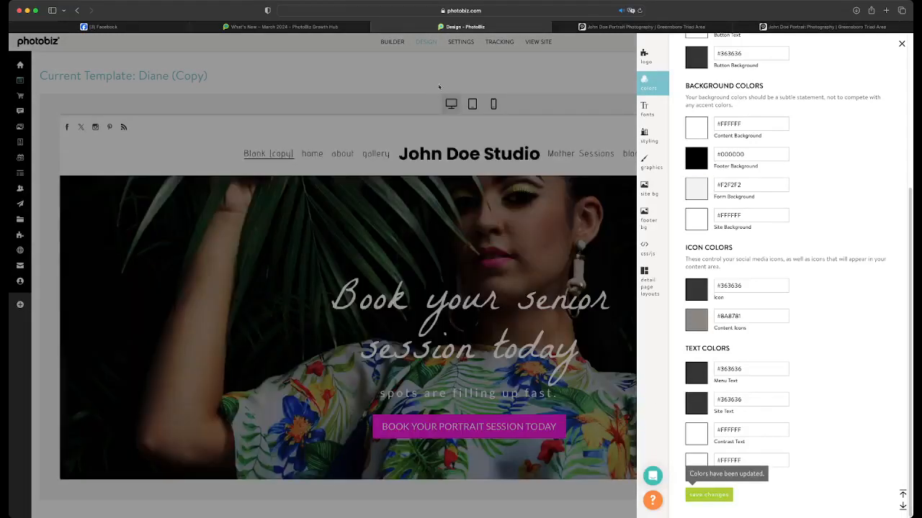
{"action": "left_click", "coordinate": [439, 87]}
{"action": "scroll", "coordinate": [453, 233], "scroll_direction": "down", "scroll_amount": 10}
{"action": "scroll", "coordinate": [453, 234], "scroll_direction": "down", "scroll_amount": 15}
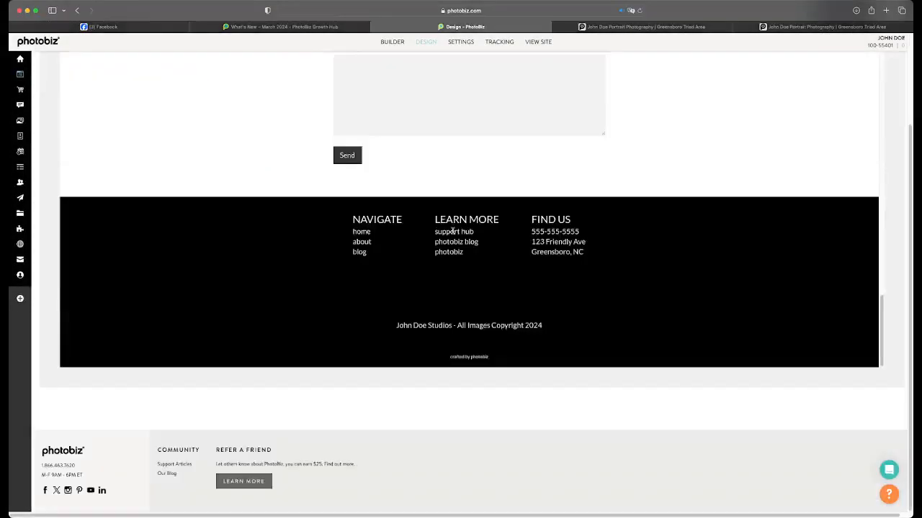
{"action": "scroll", "coordinate": [453, 234], "scroll_direction": "up", "scroll_amount": 10}
{"action": "scroll", "coordinate": [453, 233], "scroll_direction": "up", "scroll_amount": 15}
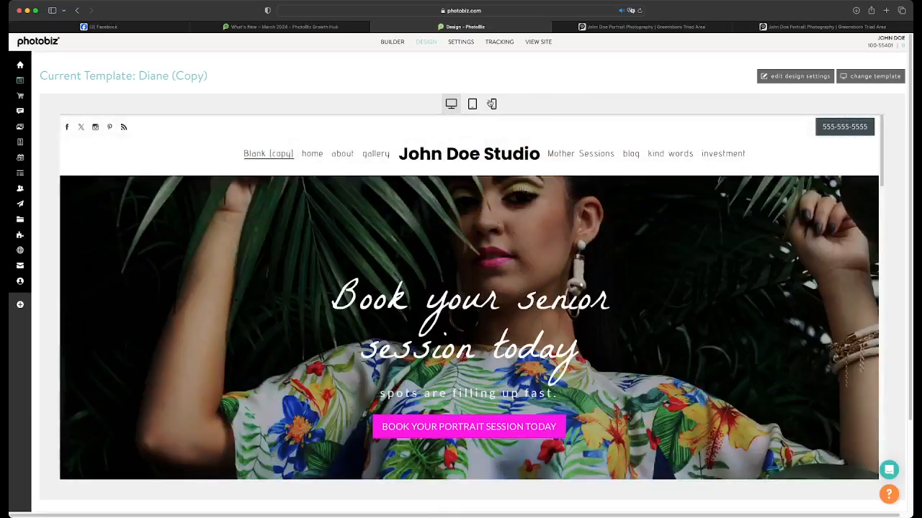
Examine the page in the mobile design preview from the banner down to the contact form
{"action": "left_click", "coordinate": [493, 104]}
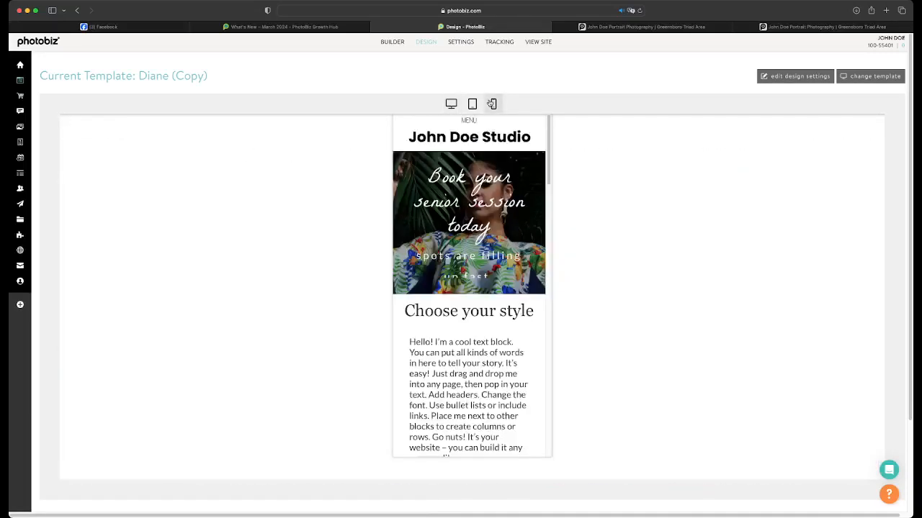
{"action": "scroll", "coordinate": [478, 200], "scroll_direction": "down", "scroll_amount": 5}
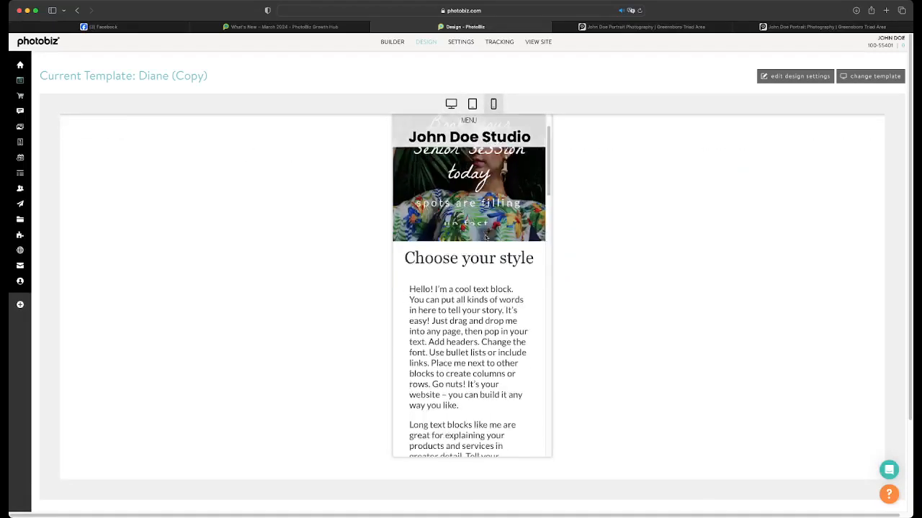
{"action": "scroll", "coordinate": [484, 234], "scroll_direction": "down", "scroll_amount": 2}
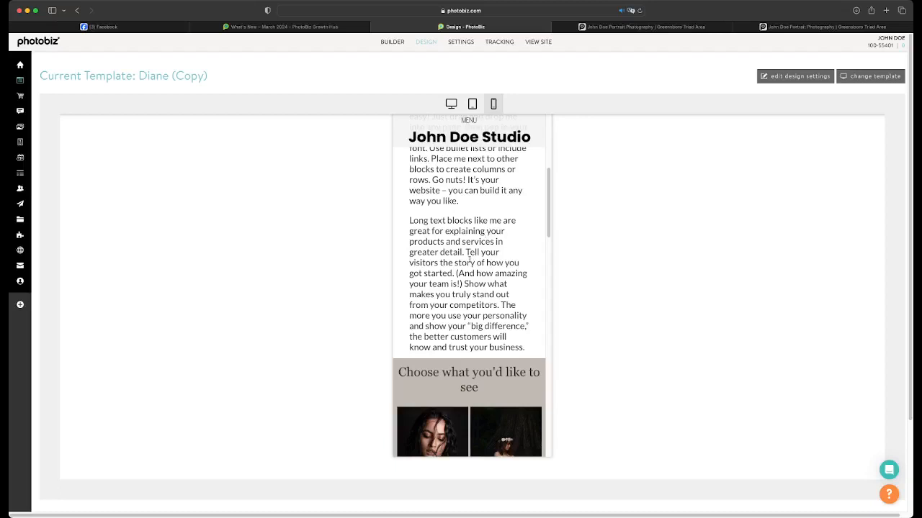
{"action": "scroll", "coordinate": [490, 348], "scroll_direction": "down", "scroll_amount": 10}
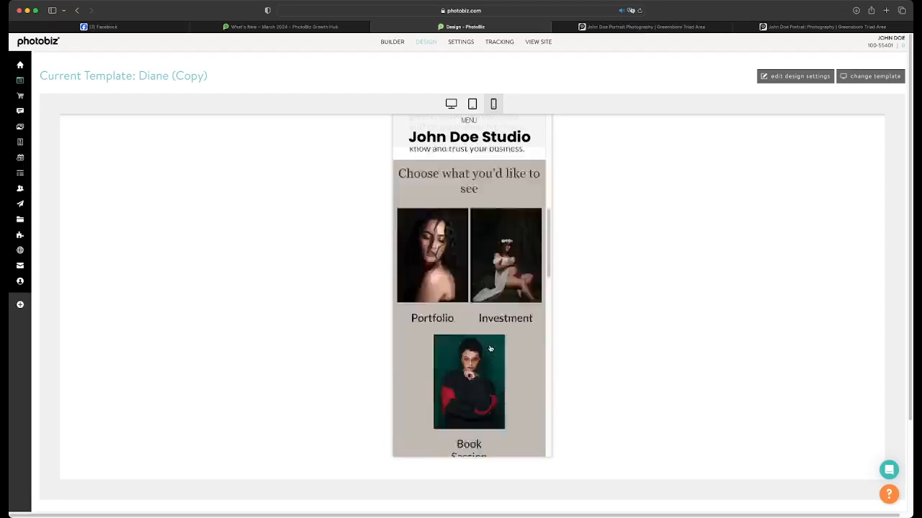
{"action": "scroll", "coordinate": [484, 346], "scroll_direction": "up", "scroll_amount": 4}
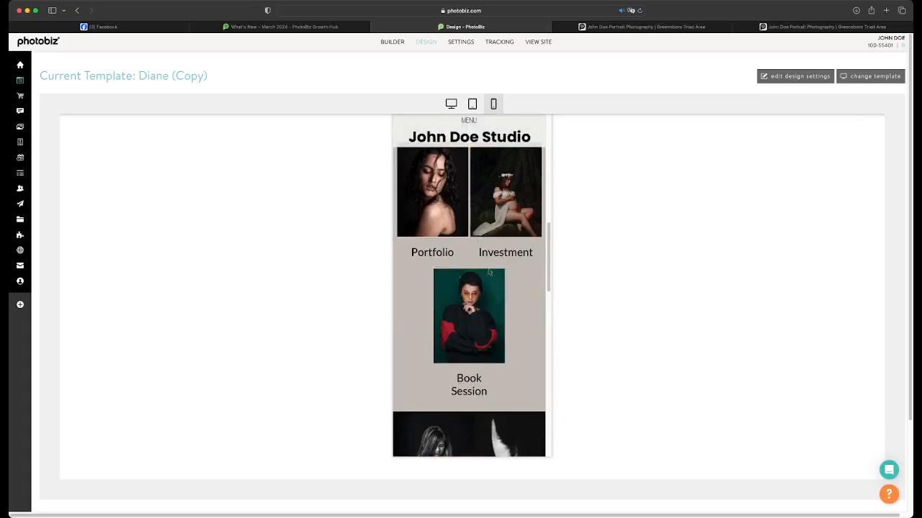
{"action": "scroll", "coordinate": [432, 272], "scroll_direction": "down", "scroll_amount": 10}
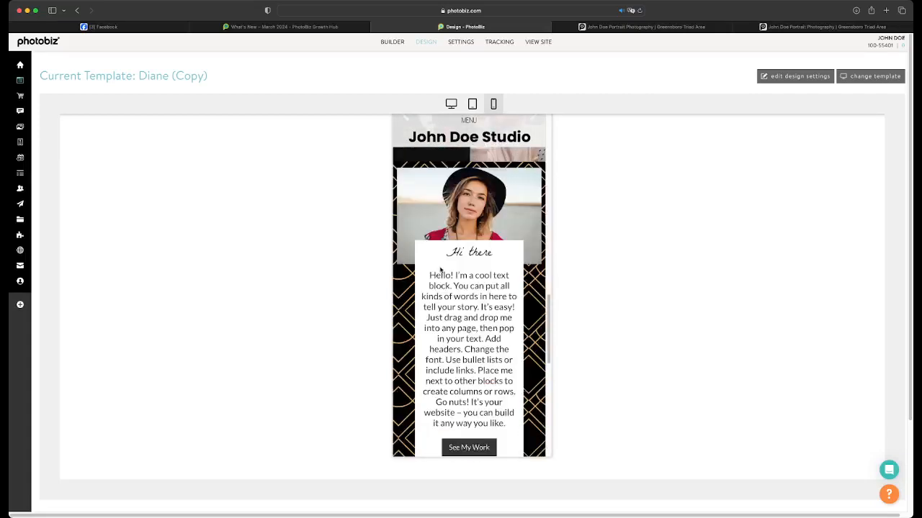
{"action": "scroll", "coordinate": [441, 269], "scroll_direction": "down", "scroll_amount": 5}
{"action": "scroll", "coordinate": [439, 266], "scroll_direction": "up", "scroll_amount": 6}
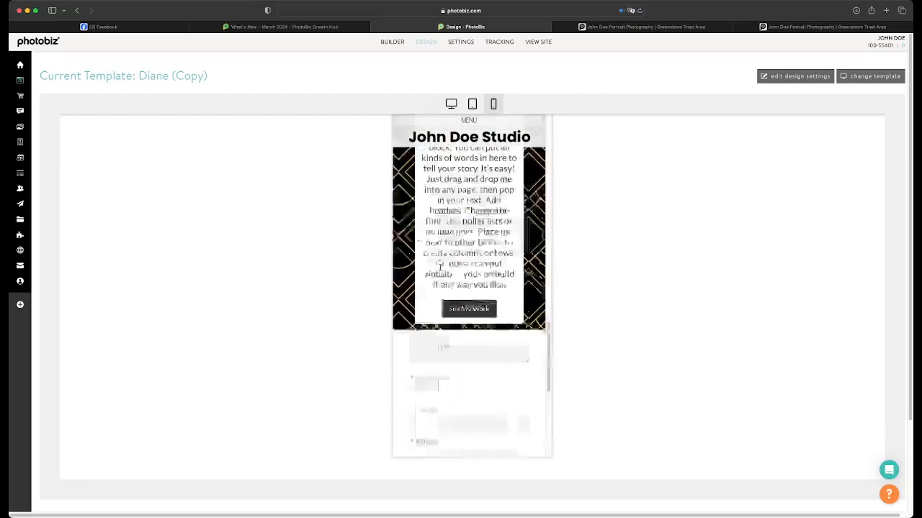
Add a Divider block of Medium thickness between the text block and the "Choose what you'd like to see" title, and save it
{"action": "left_click", "coordinate": [394, 43]}
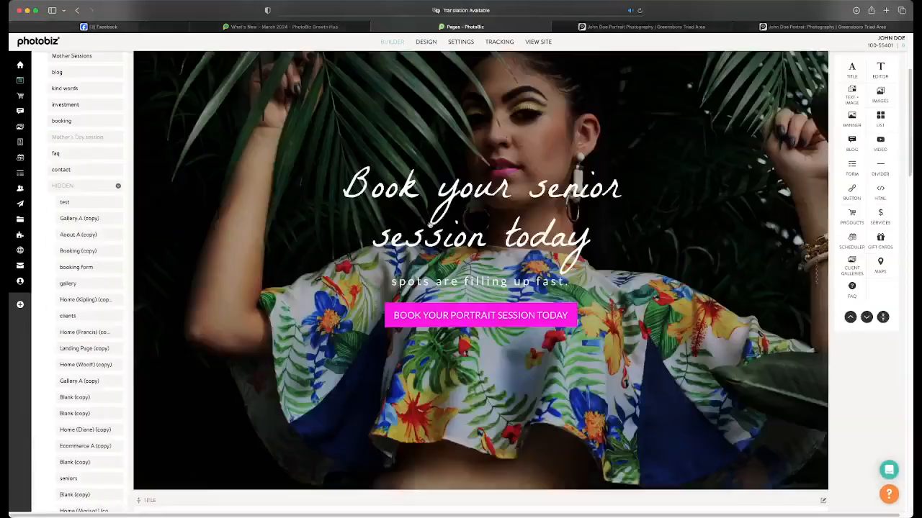
{"action": "scroll", "coordinate": [430, 236], "scroll_direction": "down", "scroll_amount": 6}
{"action": "scroll", "coordinate": [430, 237], "scroll_direction": "down", "scroll_amount": 3}
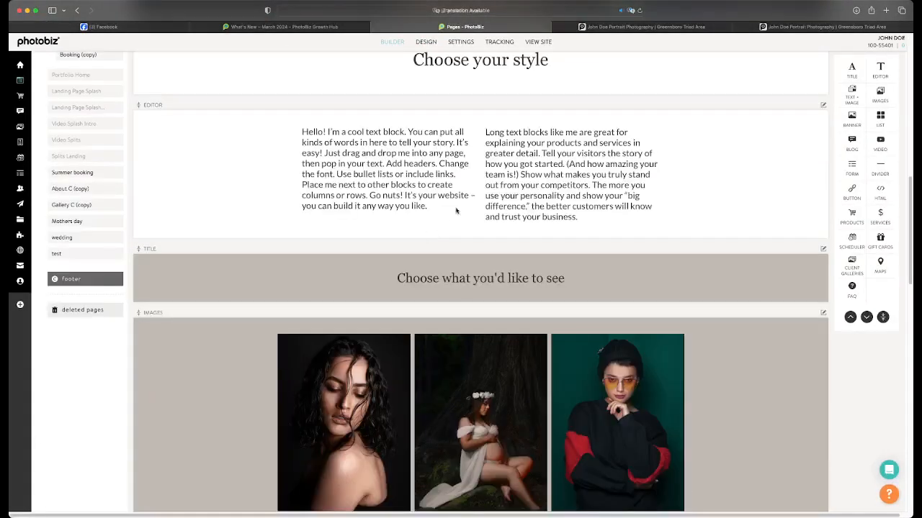
{"action": "left_click_drag", "start_coordinate": [880, 167], "coordinate": [741, 240]}
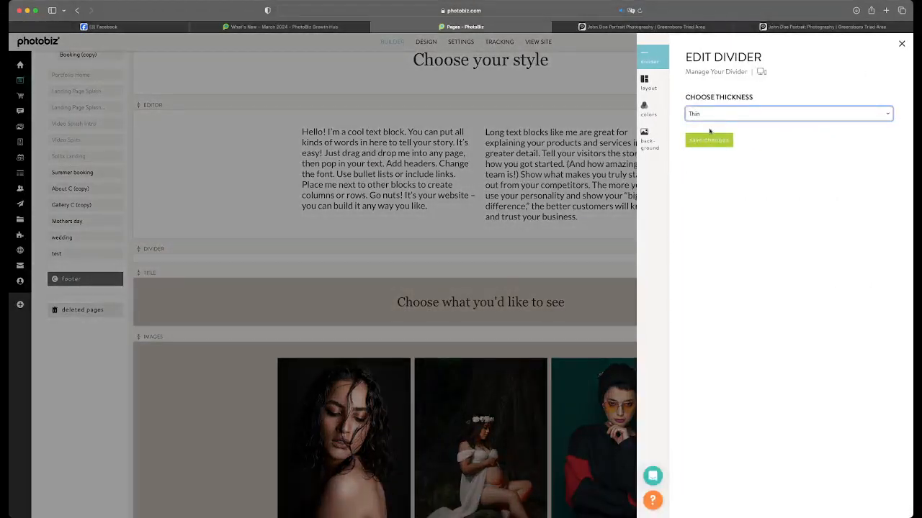
{"action": "left_click", "coordinate": [709, 131]}
{"action": "left_click", "coordinate": [708, 140]}
Review the page's blocks in the builder, down to the contact form and back up to the banner
{"action": "scroll", "coordinate": [610, 270], "scroll_direction": "down", "scroll_amount": 10}
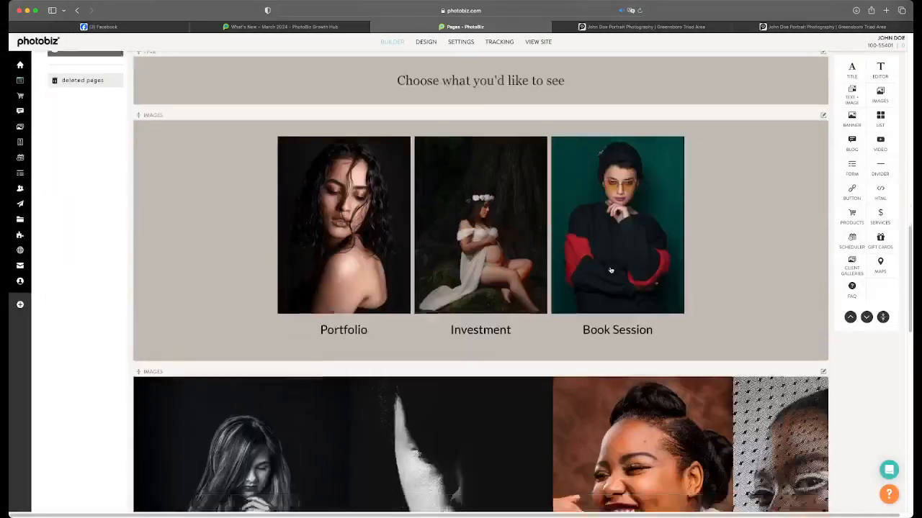
{"action": "scroll", "coordinate": [610, 270], "scroll_direction": "down", "scroll_amount": 5}
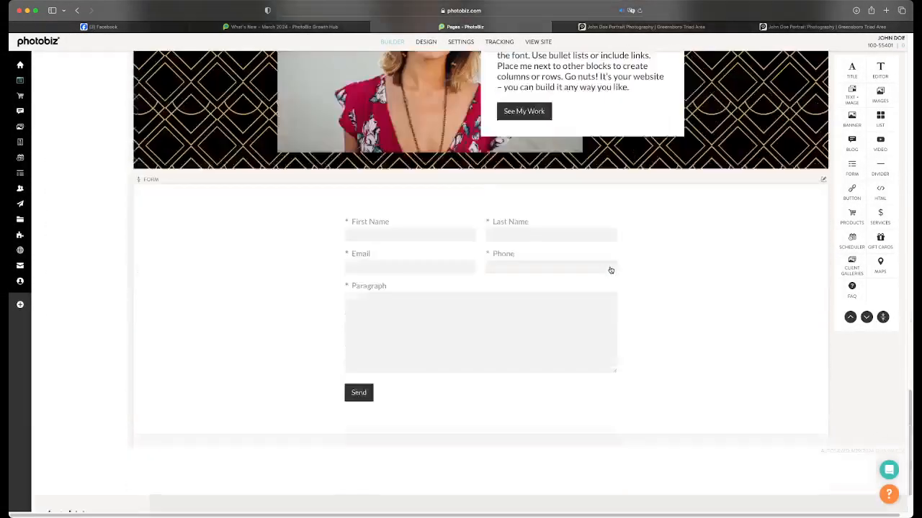
{"action": "scroll", "coordinate": [610, 270], "scroll_direction": "up", "scroll_amount": 7}
{"action": "scroll", "coordinate": [610, 270], "scroll_direction": "up", "scroll_amount": 3}
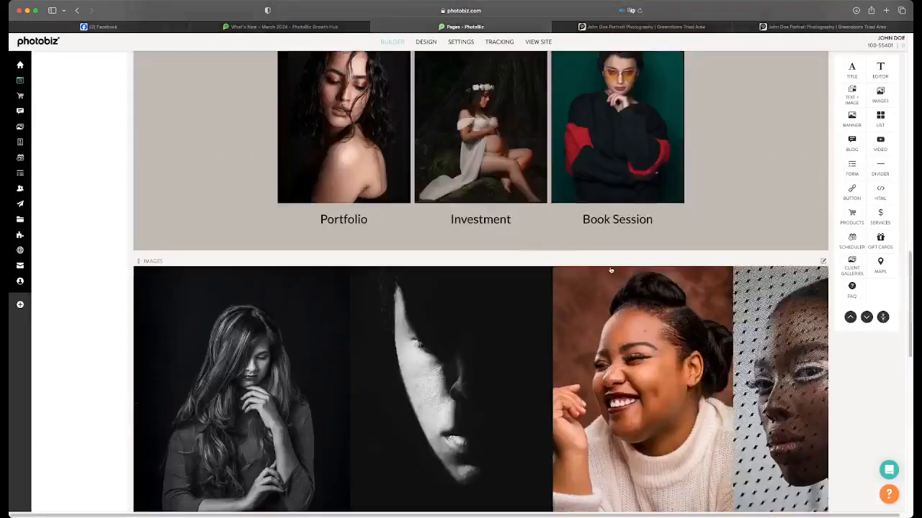
{"action": "scroll", "coordinate": [610, 270], "scroll_direction": "down", "scroll_amount": 8}
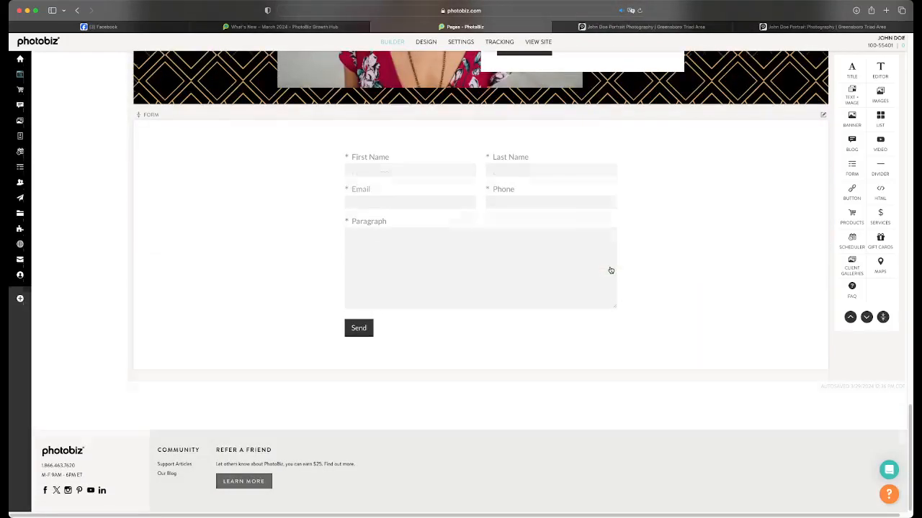
{"action": "scroll", "coordinate": [610, 270], "scroll_direction": "up", "scroll_amount": 10}
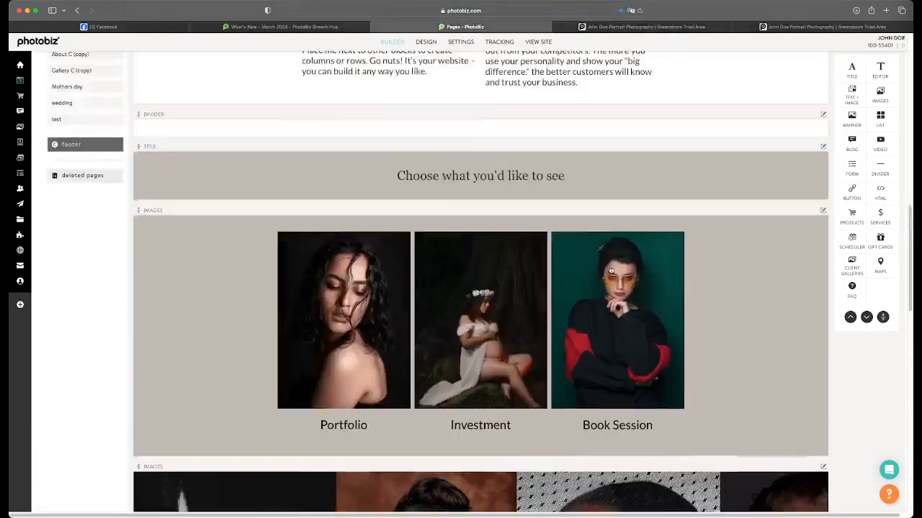
{"action": "scroll", "coordinate": [610, 270], "scroll_direction": "up", "scroll_amount": 10}
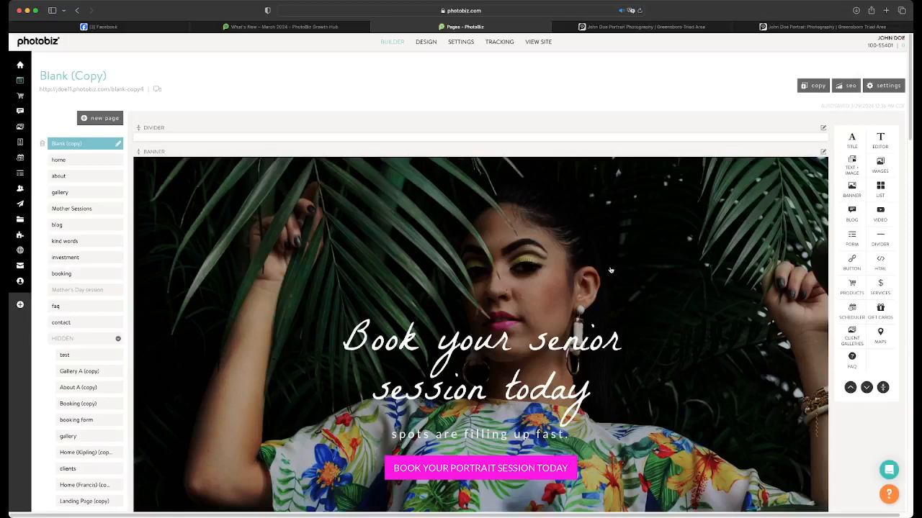
Examine the text, three-image block and slideshow in the mobile design preview
{"action": "left_click", "coordinate": [427, 43]}
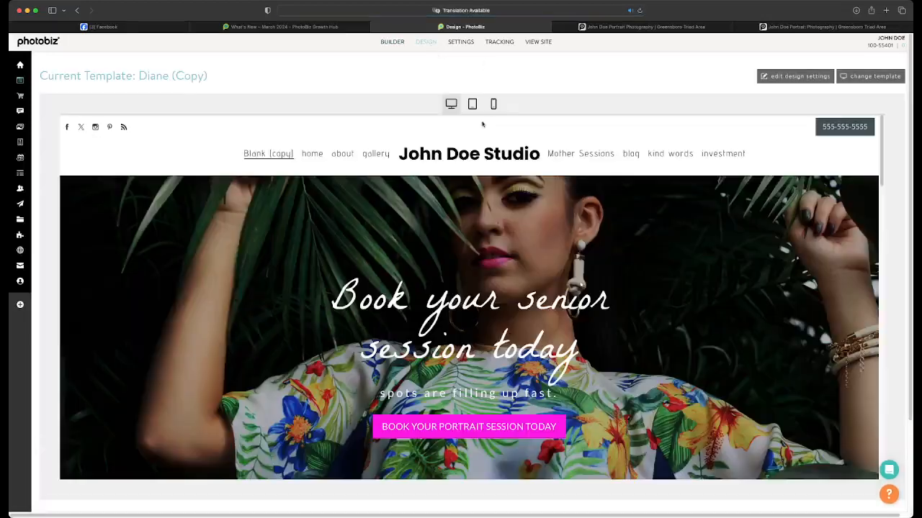
{"action": "left_click", "coordinate": [493, 104]}
{"action": "scroll", "coordinate": [496, 223], "scroll_direction": "down", "scroll_amount": 10}
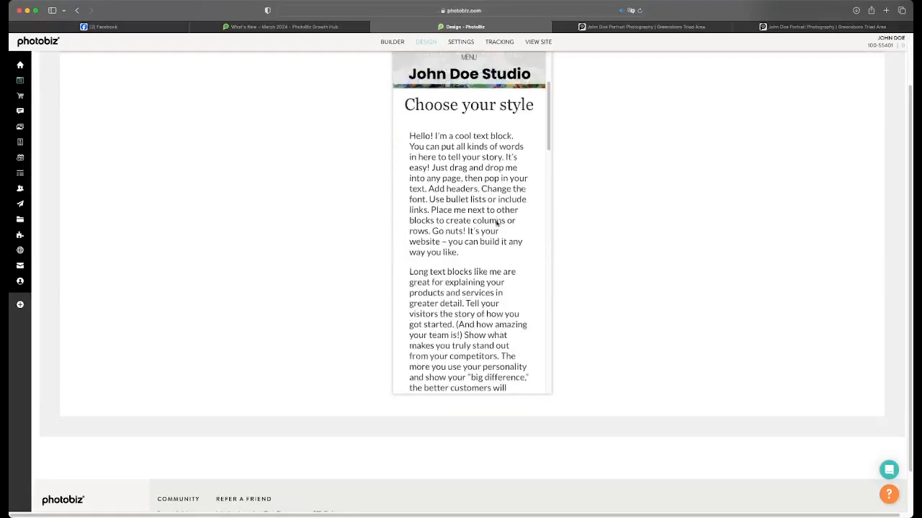
{"action": "scroll", "coordinate": [497, 224], "scroll_direction": "down", "scroll_amount": 5}
{"action": "scroll", "coordinate": [495, 224], "scroll_direction": "up", "scroll_amount": 7}
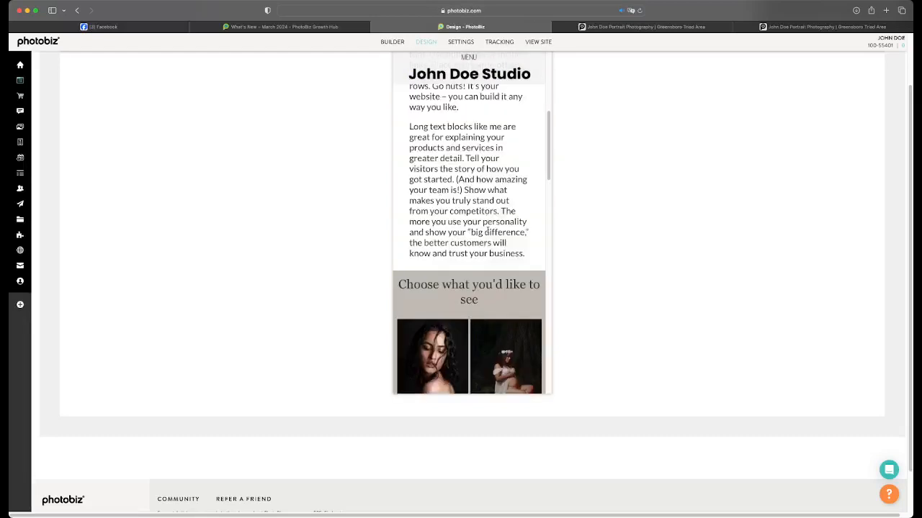
{"action": "scroll", "coordinate": [475, 265], "scroll_direction": "down", "scroll_amount": 2}
{"action": "scroll", "coordinate": [475, 265], "scroll_direction": "down", "scroll_amount": 3}
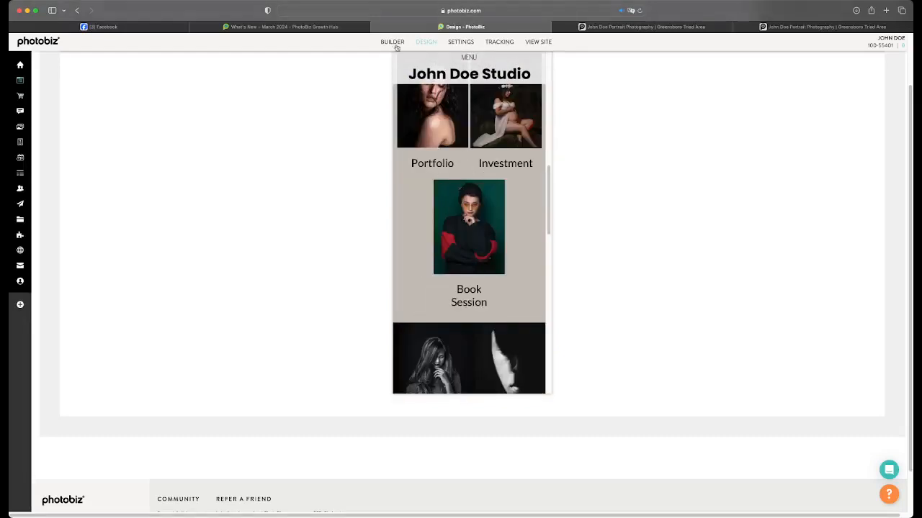
{"action": "scroll", "coordinate": [449, 213], "scroll_direction": "down", "scroll_amount": 3}
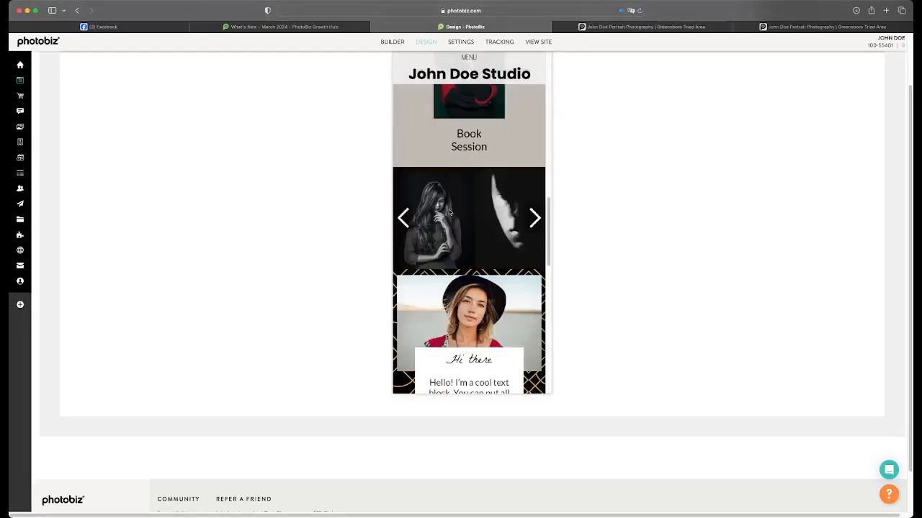
Set the mobile view of the Portfolio, Investment and Book Session images block to 1 Column and save the styling
{"action": "left_click", "coordinate": [393, 43]}
{"action": "scroll", "coordinate": [446, 204], "scroll_direction": "down", "scroll_amount": 10}
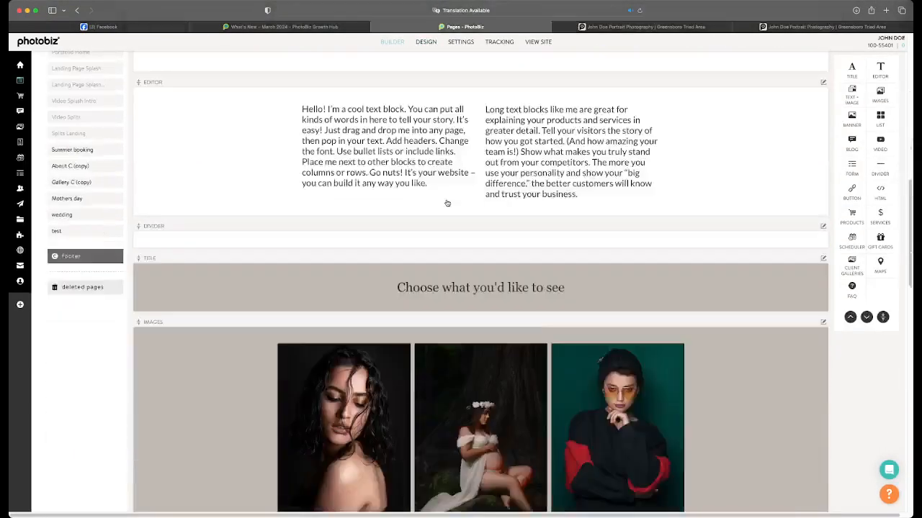
{"action": "scroll", "coordinate": [447, 204], "scroll_direction": "down", "scroll_amount": 3}
{"action": "left_click", "coordinate": [456, 218]}
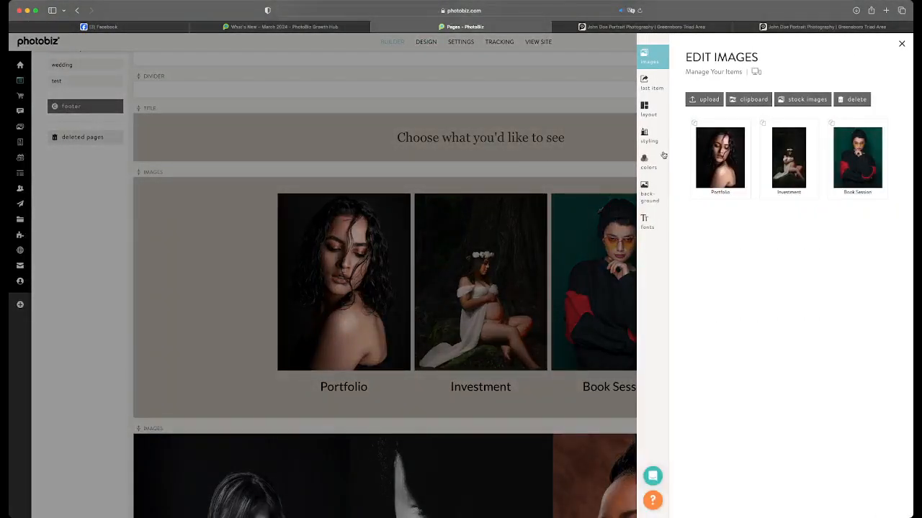
{"action": "left_click", "coordinate": [646, 137]}
{"action": "left_click", "coordinate": [703, 346]}
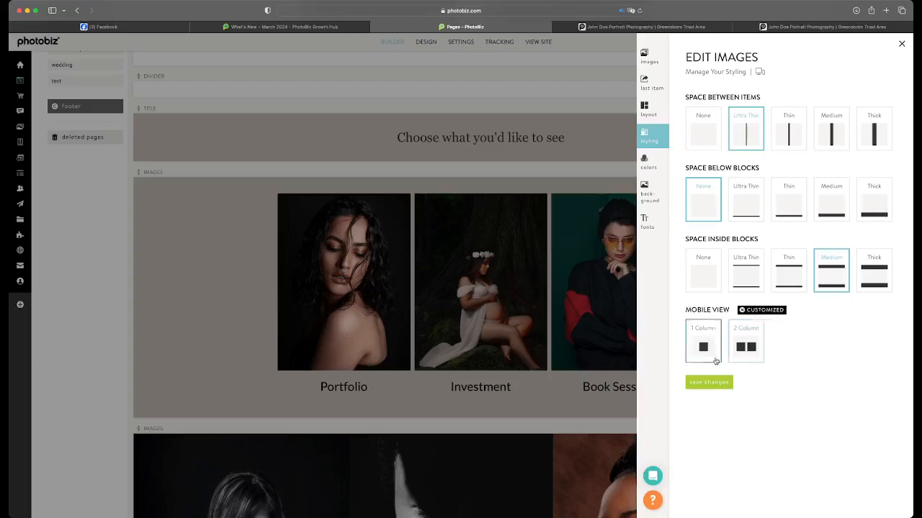
{"action": "left_click", "coordinate": [709, 383]}
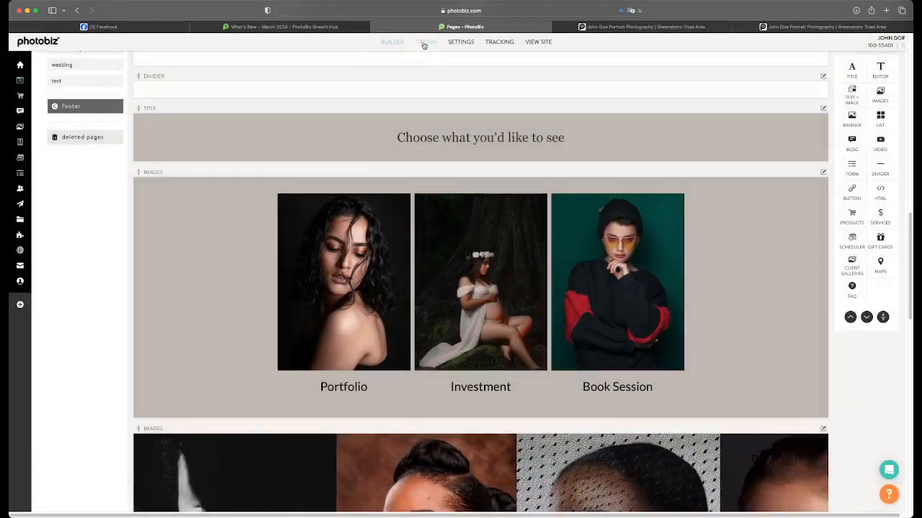
Check the image block's layout in the desktop and mobile design previews, along with the title above it
{"action": "left_click", "coordinate": [424, 42]}
{"action": "scroll", "coordinate": [468, 190], "scroll_direction": "down", "scroll_amount": 10}
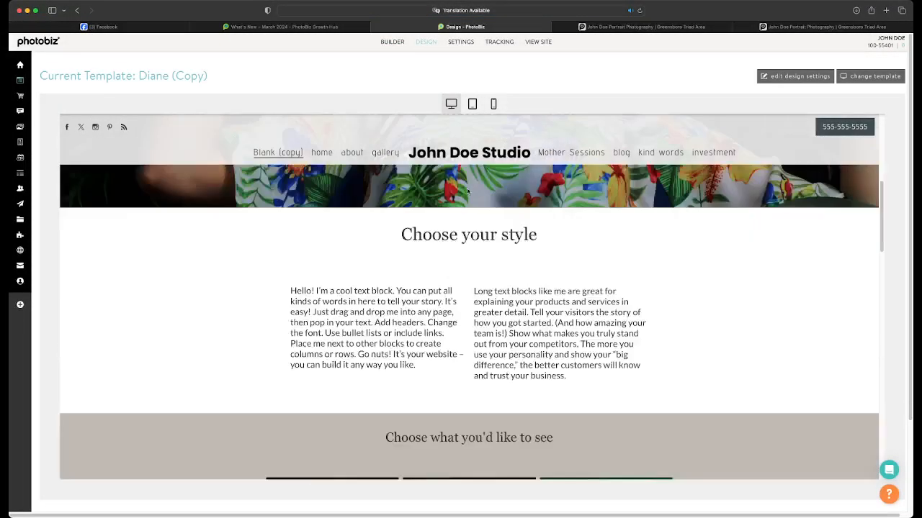
{"action": "scroll", "coordinate": [467, 191], "scroll_direction": "up", "scroll_amount": 4}
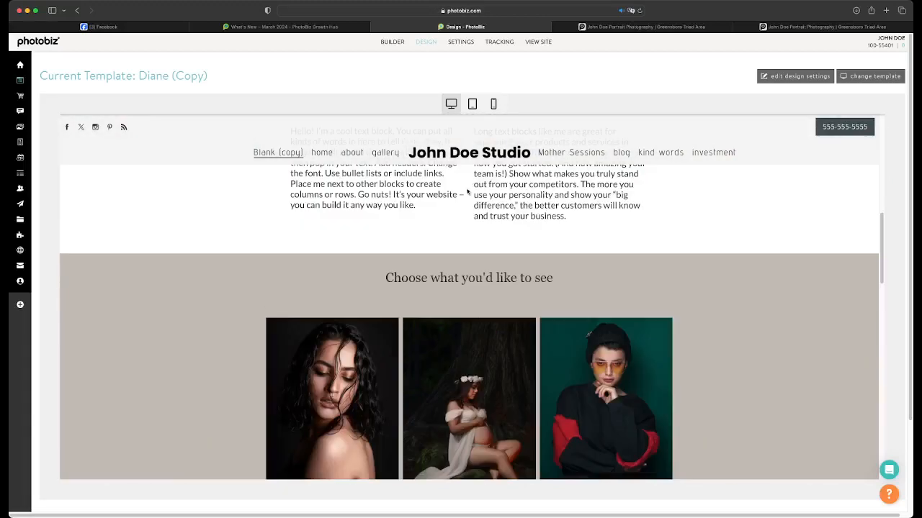
{"action": "left_click", "coordinate": [495, 104]}
{"action": "scroll", "coordinate": [500, 239], "scroll_direction": "down", "scroll_amount": 10}
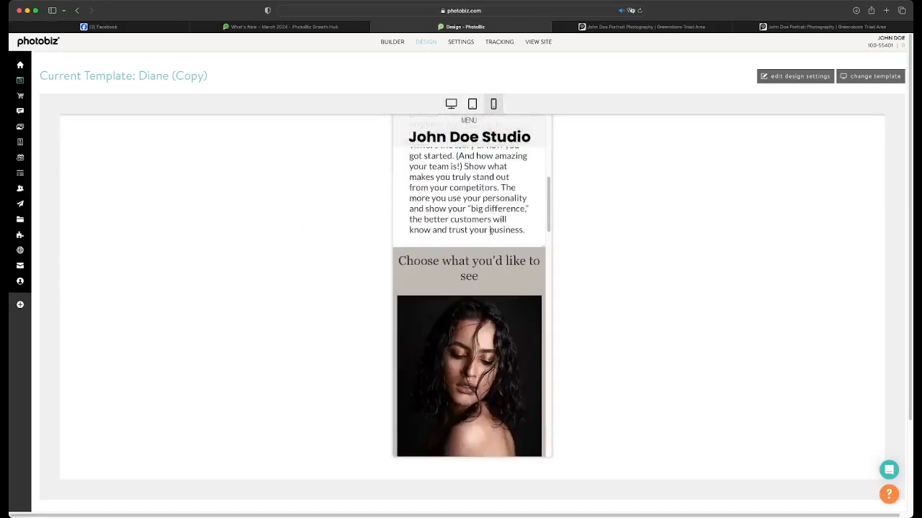
{"action": "scroll", "coordinate": [492, 235], "scroll_direction": "down", "scroll_amount": 10}
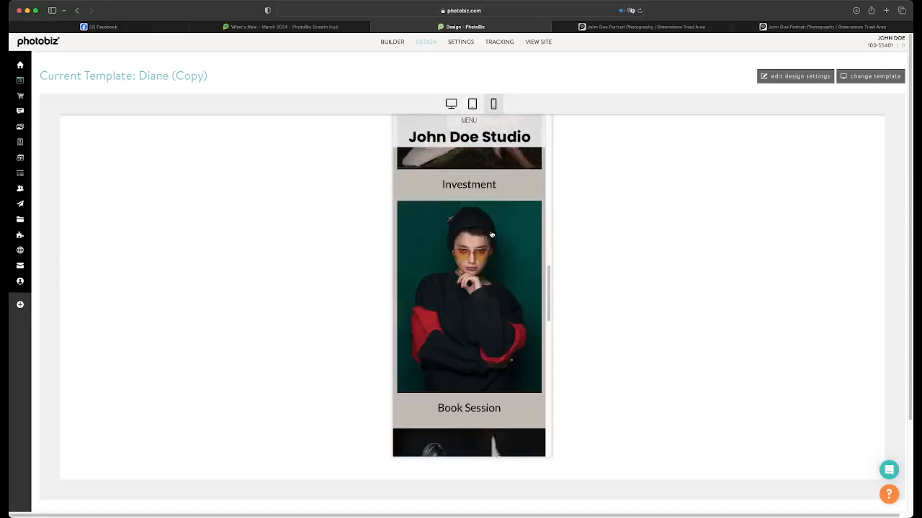
{"action": "scroll", "coordinate": [491, 235], "scroll_direction": "down", "scroll_amount": 5}
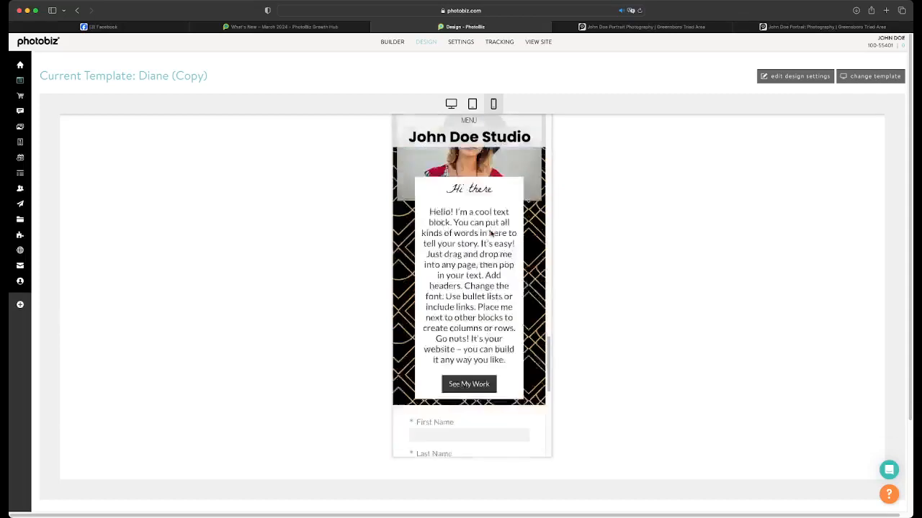
{"action": "scroll", "coordinate": [491, 233], "scroll_direction": "up", "scroll_amount": 10}
{"action": "scroll", "coordinate": [491, 233], "scroll_direction": "up", "scroll_amount": 10}
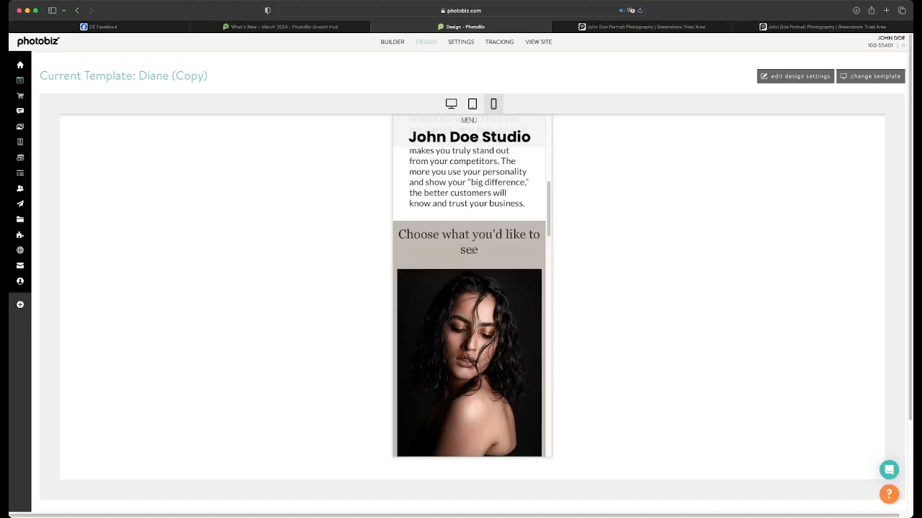
{"action": "scroll", "coordinate": [457, 248], "scroll_direction": "up", "scroll_amount": 1}
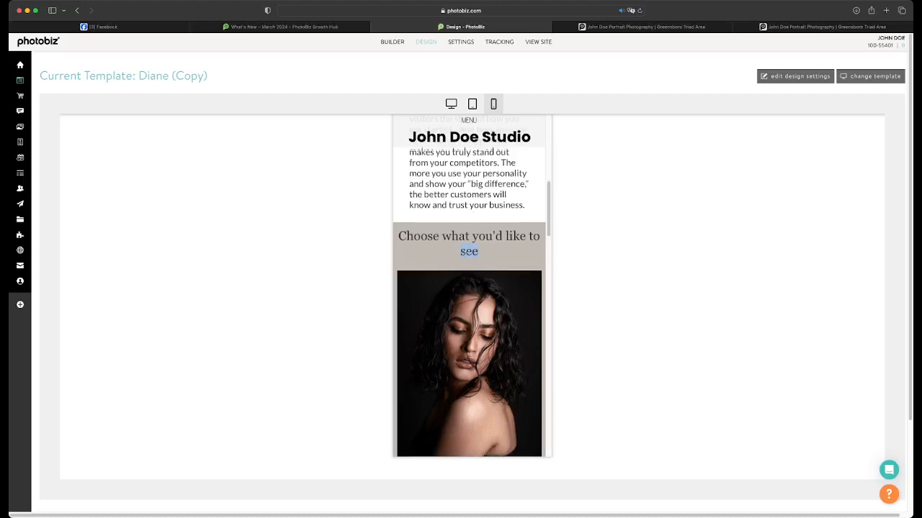
Set the font size of the "Choose what you'd like to see" title to 110% and save it
{"action": "left_click", "coordinate": [451, 103]}
{"action": "left_click", "coordinate": [395, 41]}
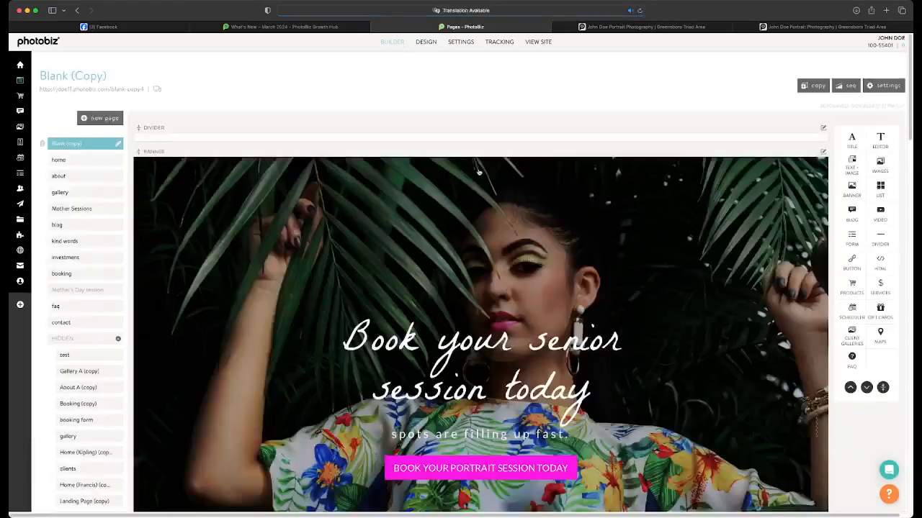
{"action": "scroll", "coordinate": [478, 172], "scroll_direction": "down", "scroll_amount": 15}
{"action": "left_click", "coordinate": [526, 254]}
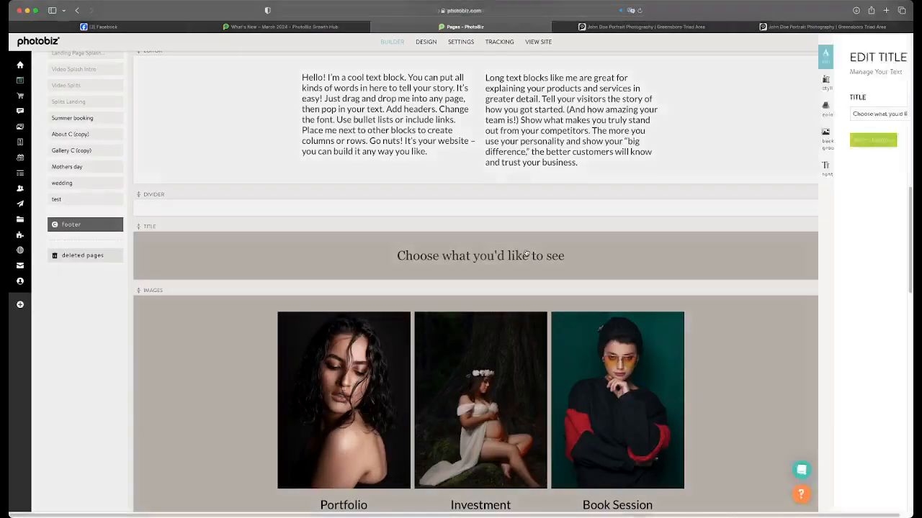
{"action": "left_click", "coordinate": [645, 166]}
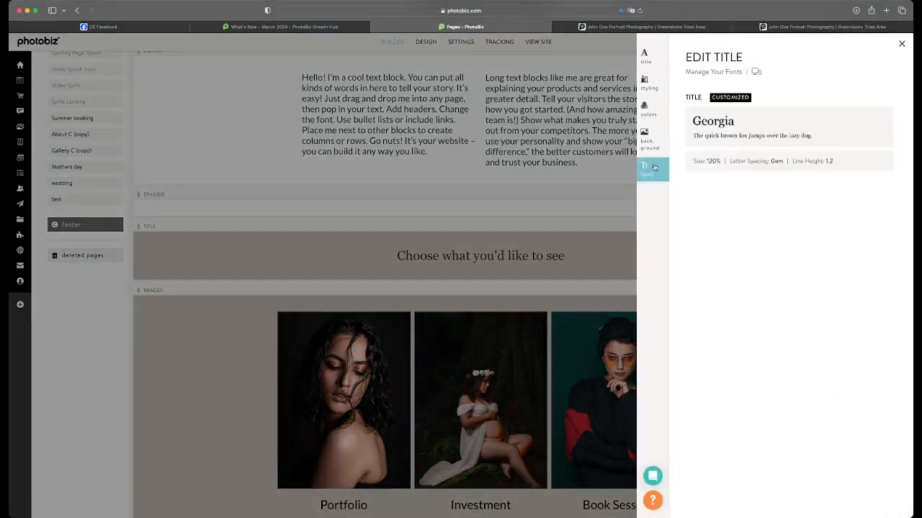
{"action": "left_click", "coordinate": [878, 162]}
{"action": "left_click_drag", "start_coordinate": [773, 234], "coordinate": [761, 235]}
{"action": "left_click", "coordinate": [709, 328]}
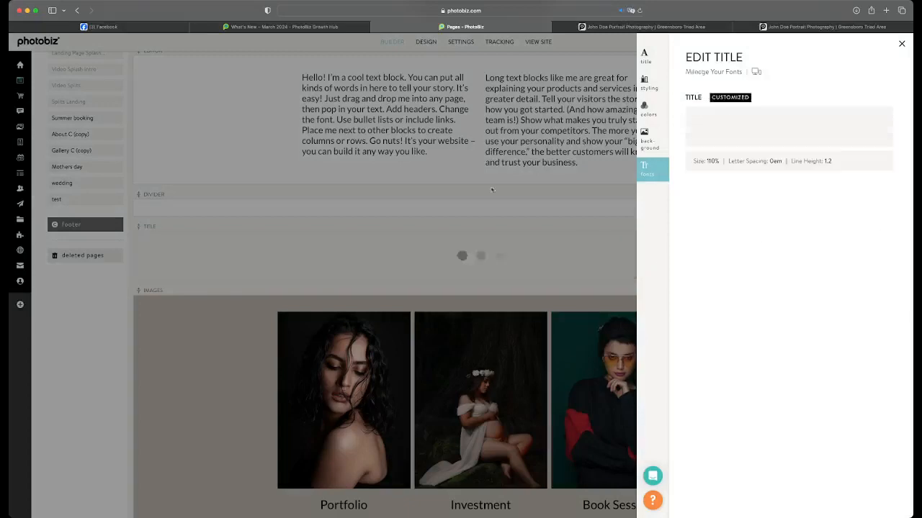
Check how the "Choose what you'd like to see" title wraps in the mobile design preview
{"action": "left_click", "coordinate": [427, 41]}
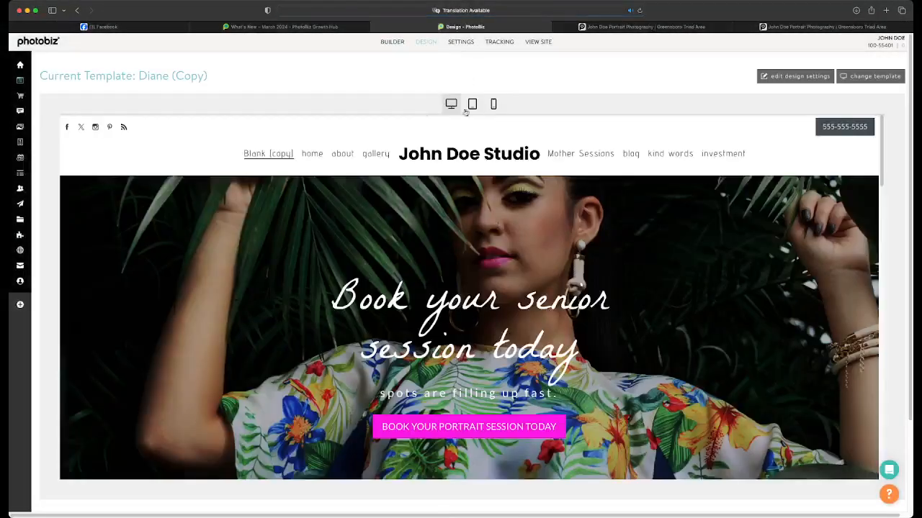
{"action": "left_click", "coordinate": [493, 104]}
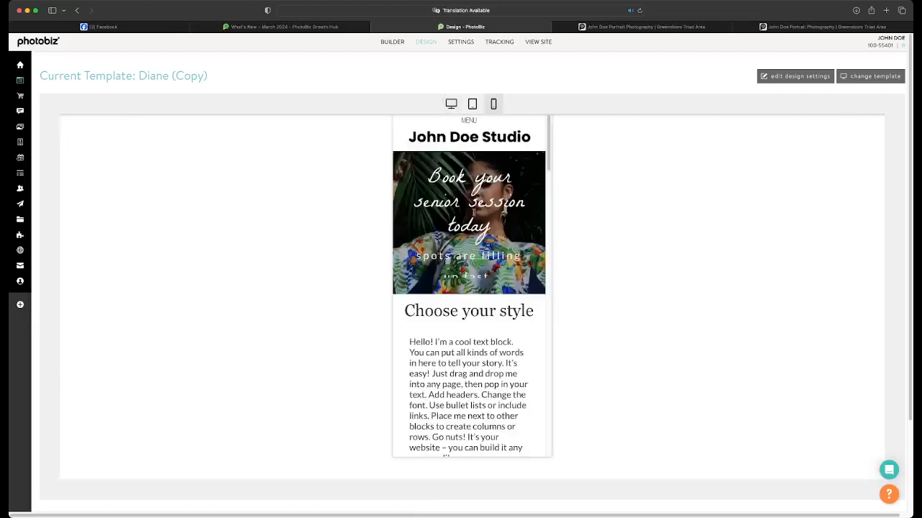
{"action": "scroll", "coordinate": [470, 216], "scroll_direction": "down", "scroll_amount": 10}
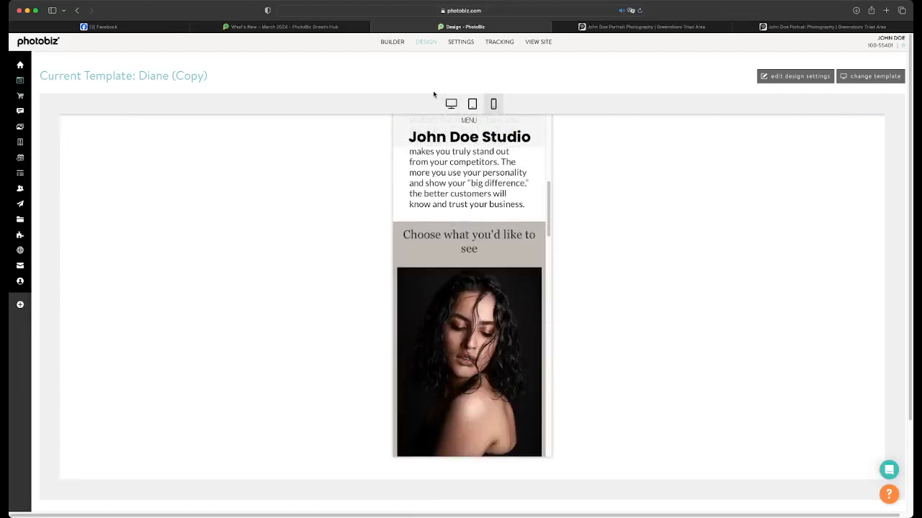
Reduce the font size of the "Choose what you'd like to see" title to 90% in the page builder and save it
{"action": "left_click", "coordinate": [392, 41]}
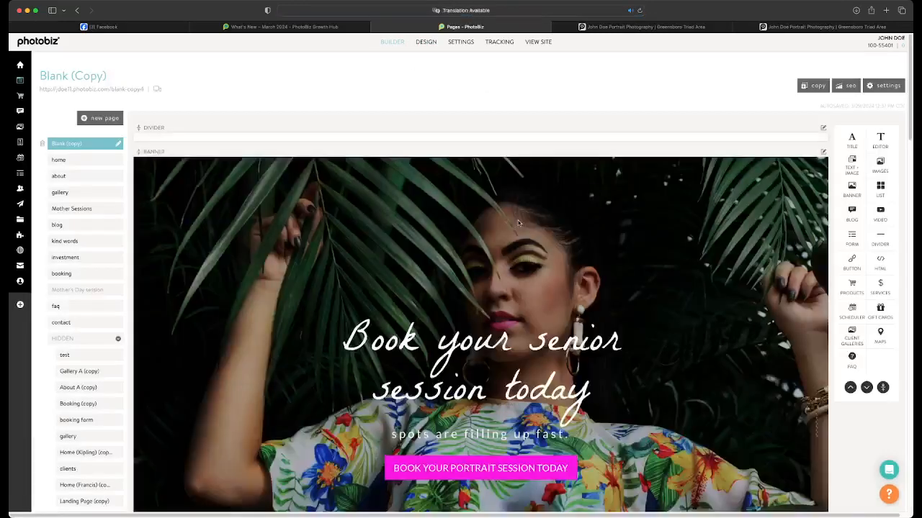
{"action": "scroll", "coordinate": [504, 209], "scroll_direction": "down", "scroll_amount": 5}
{"action": "scroll", "coordinate": [519, 224], "scroll_direction": "down", "scroll_amount": 6}
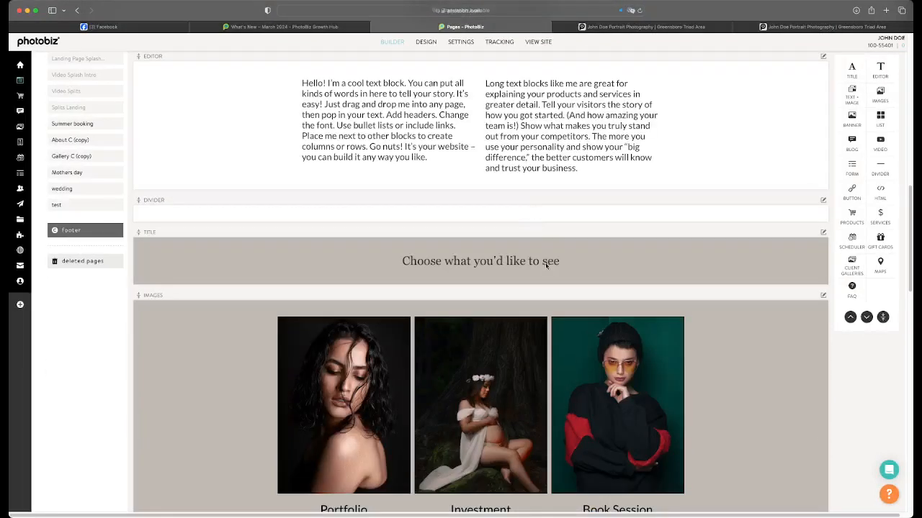
{"action": "left_click", "coordinate": [483, 246]}
{"action": "left_click", "coordinate": [645, 168]}
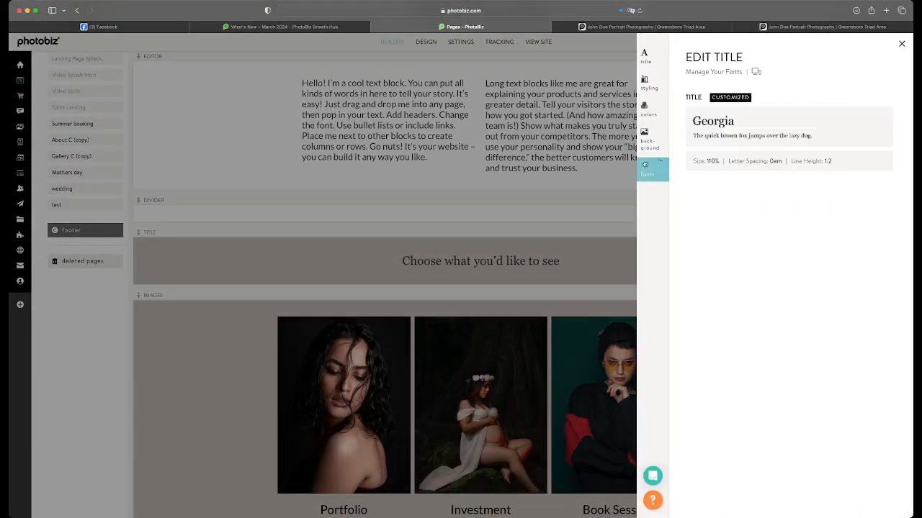
{"action": "left_click", "coordinate": [881, 164]}
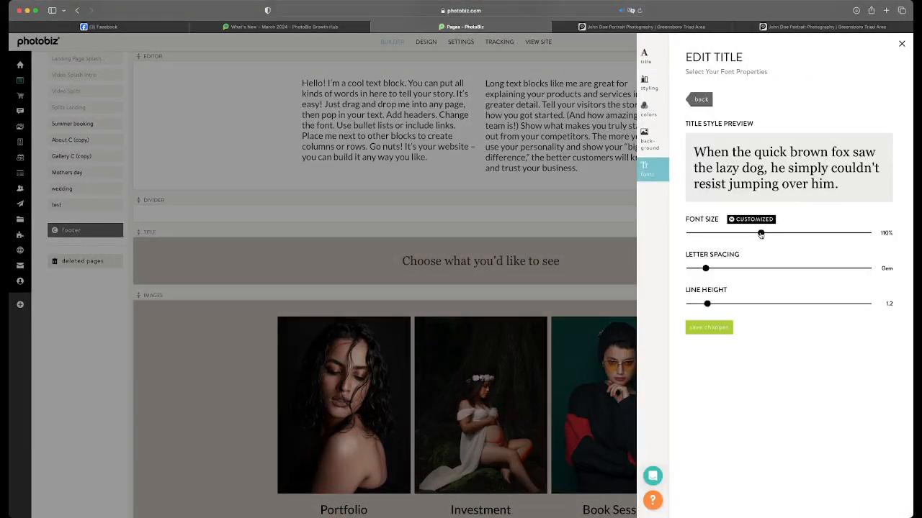
{"action": "left_click_drag", "start_coordinate": [760, 235], "coordinate": [740, 238]}
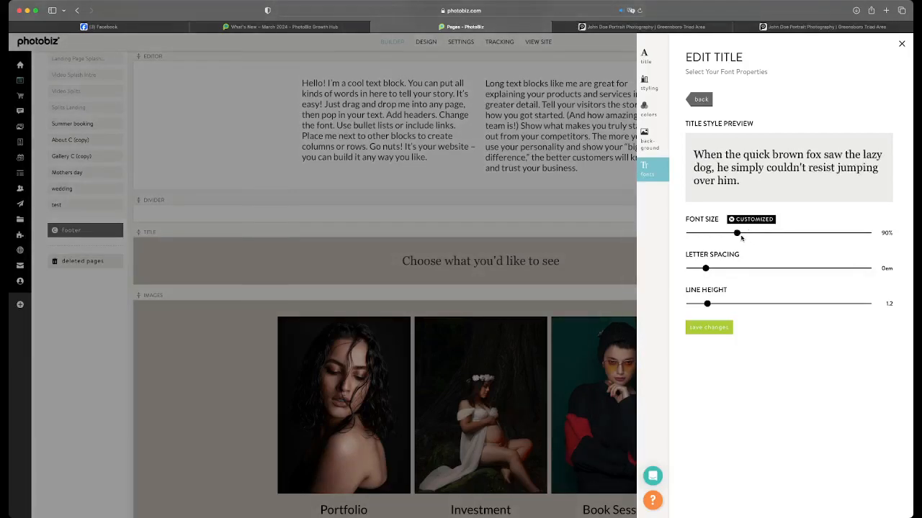
{"action": "left_click", "coordinate": [717, 329]}
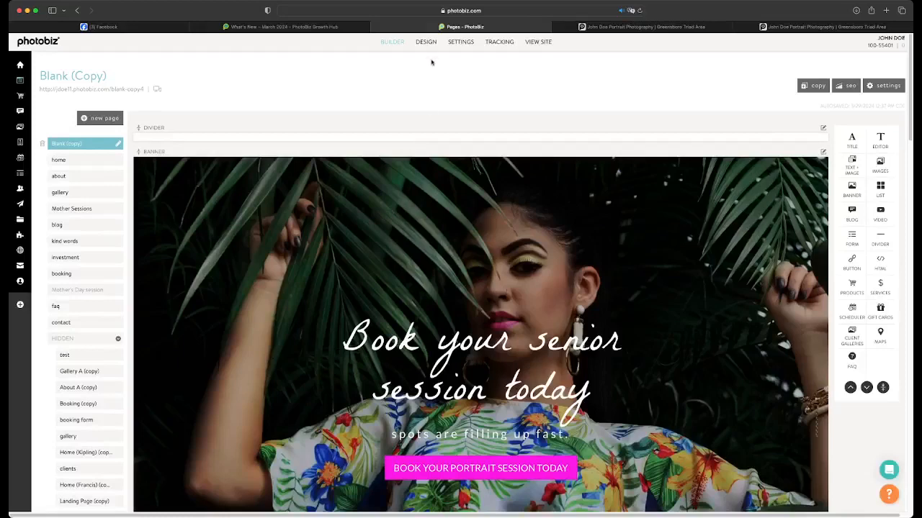
Check the "Choose what you'd like to see" title and the blocks below it in the mobile design preview
{"action": "left_click", "coordinate": [425, 41]}
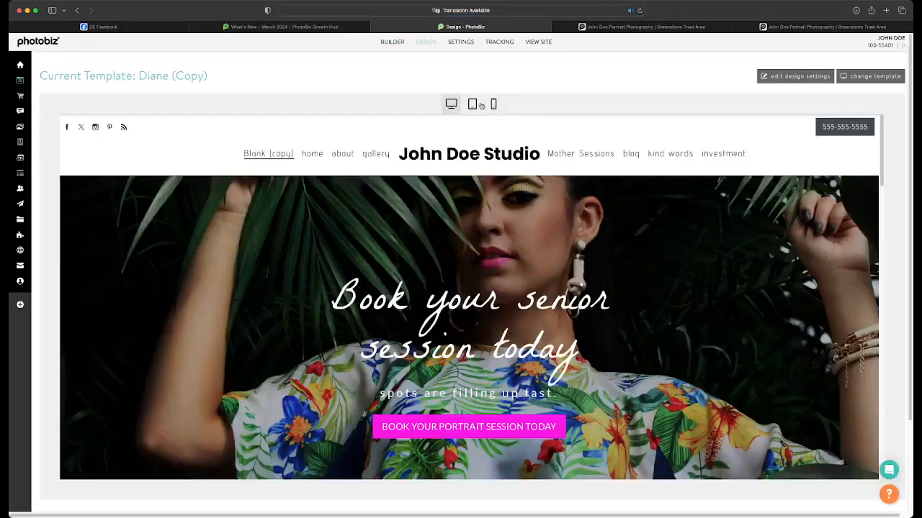
{"action": "left_click", "coordinate": [493, 104]}
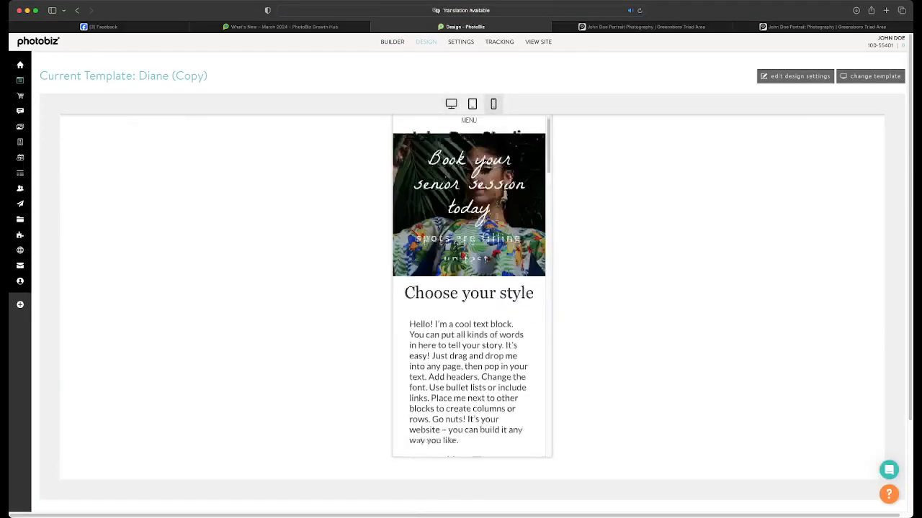
{"action": "scroll", "coordinate": [496, 215], "scroll_direction": "down", "scroll_amount": 10}
{"action": "scroll", "coordinate": [497, 216], "scroll_direction": "down", "scroll_amount": 15}
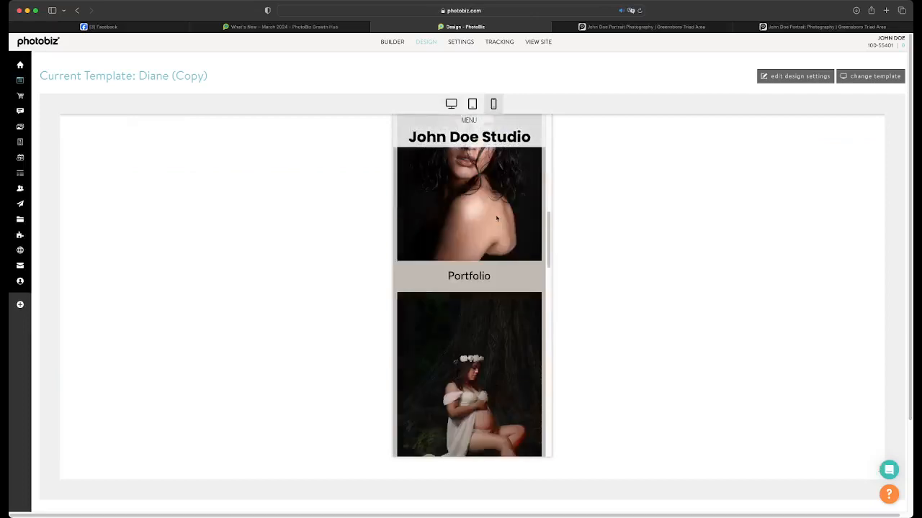
{"action": "scroll", "coordinate": [496, 218], "scroll_direction": "down", "scroll_amount": 10}
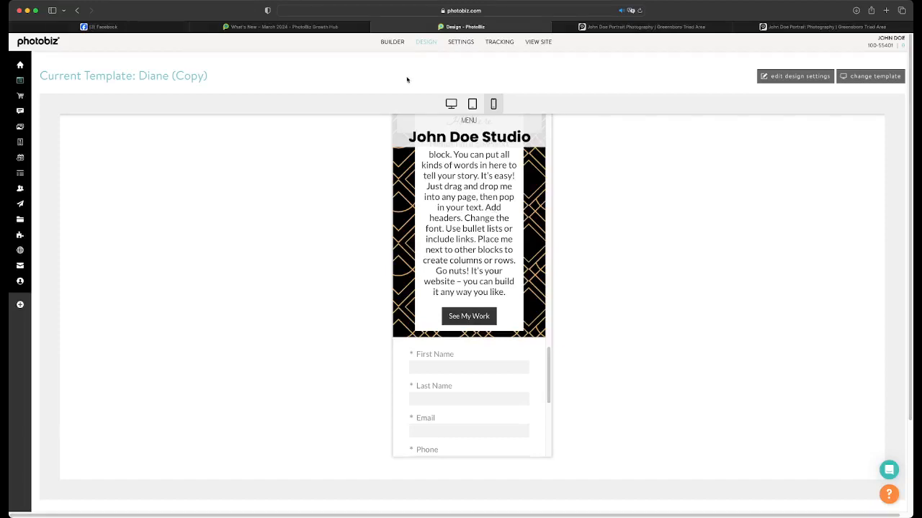
Look over the Blank (copy) page in the builder, from the banner down to the image blocks
{"action": "left_click", "coordinate": [391, 41]}
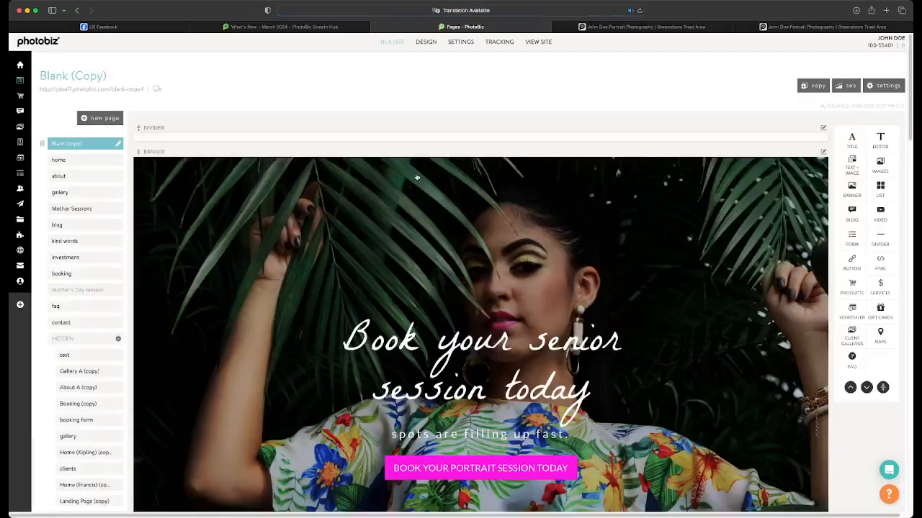
{"action": "scroll", "coordinate": [416, 179], "scroll_direction": "down", "scroll_amount": 5}
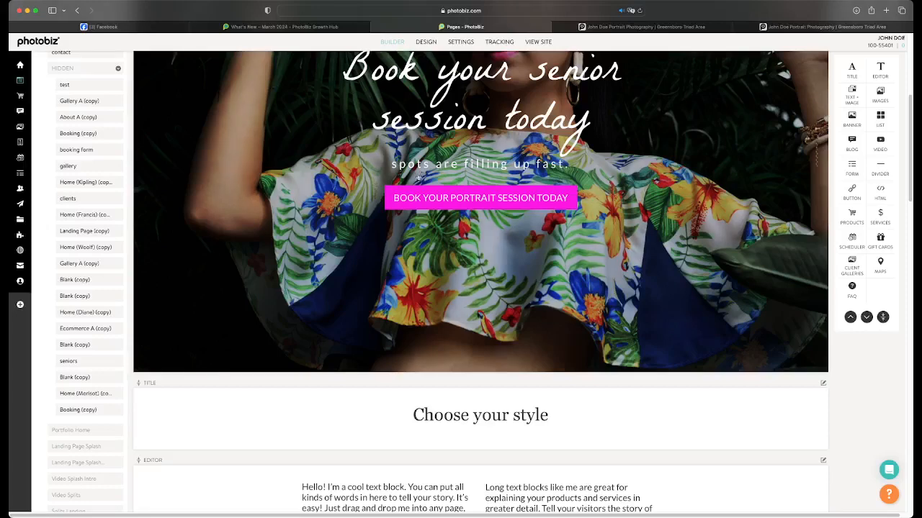
{"action": "scroll", "coordinate": [417, 177], "scroll_direction": "down", "scroll_amount": 15}
{"action": "scroll", "coordinate": [422, 172], "scroll_direction": "up", "scroll_amount": 5}
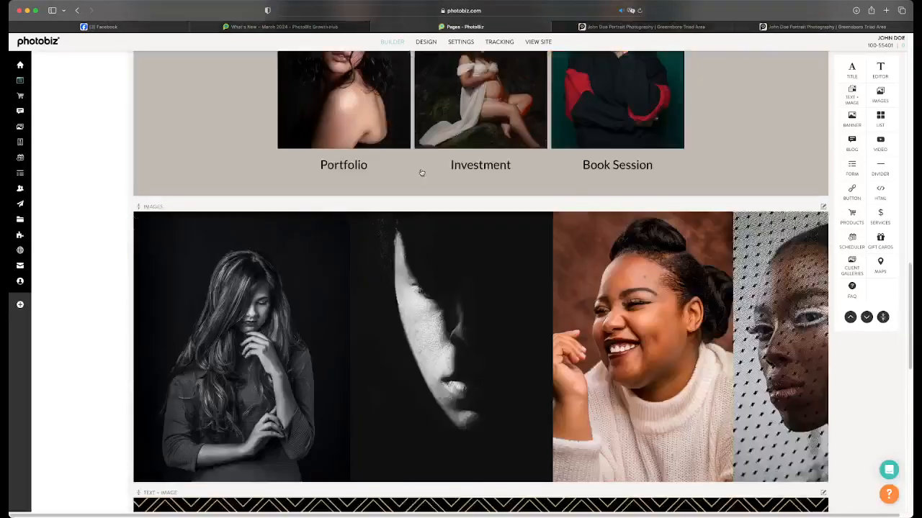
{"action": "scroll", "coordinate": [421, 173], "scroll_direction": "up", "scroll_amount": 10}
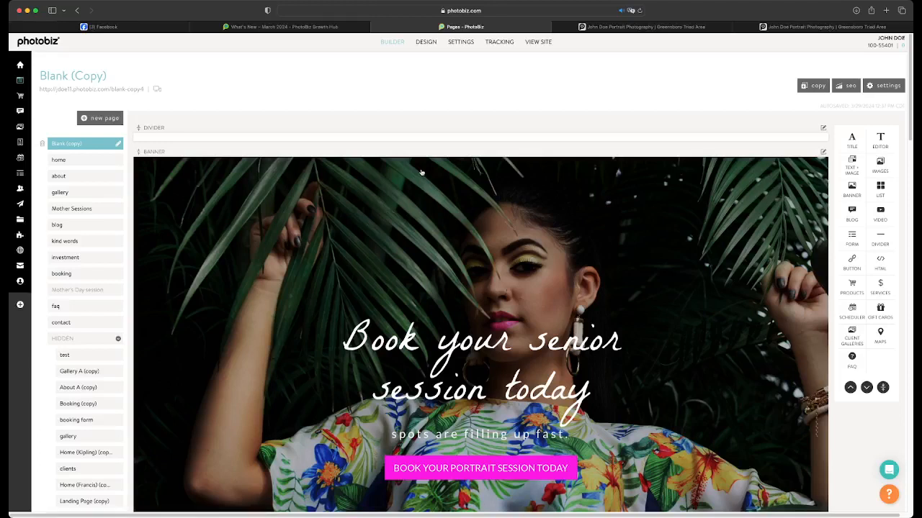
Compare the "Book your senior session today" banner in the mobile and desktop design previews
{"action": "left_click", "coordinate": [435, 42]}
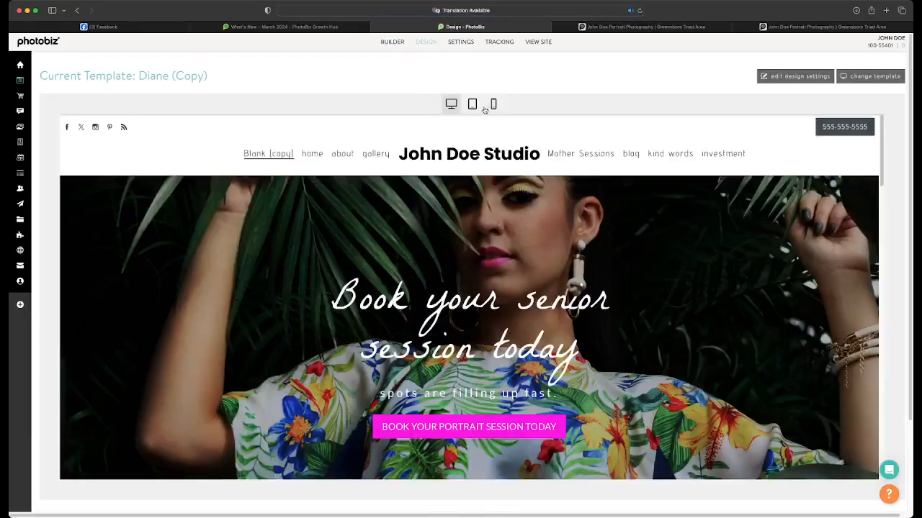
{"action": "left_click", "coordinate": [493, 104]}
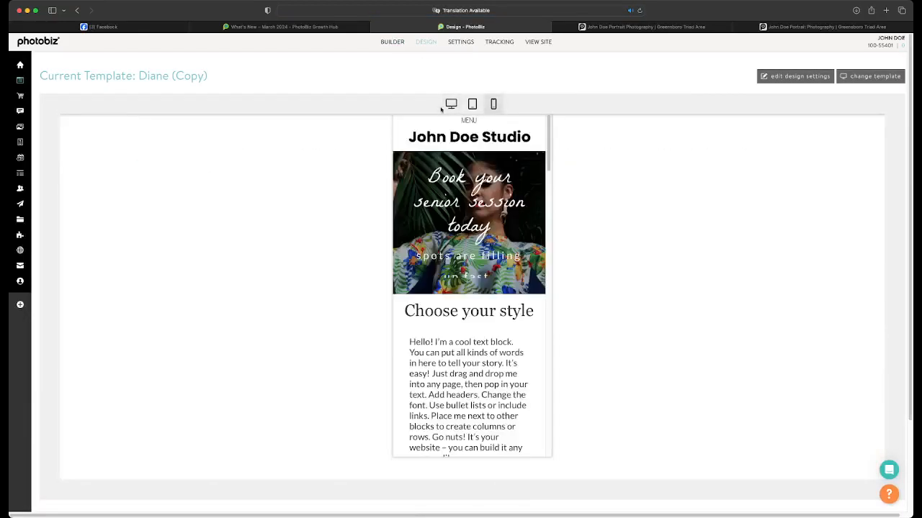
{"action": "left_click", "coordinate": [450, 104]}
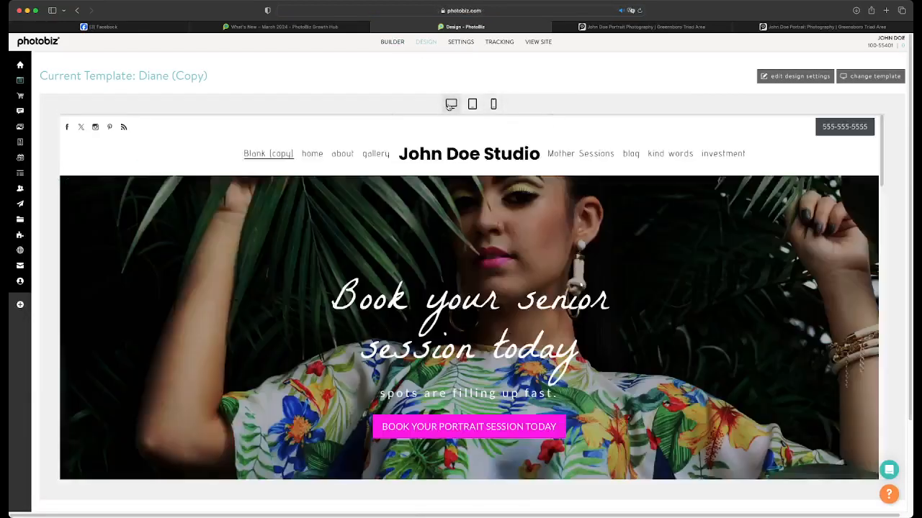
Return to the builder, find the Mothers day page in the page list and open it
{"action": "left_click", "coordinate": [381, 45]}
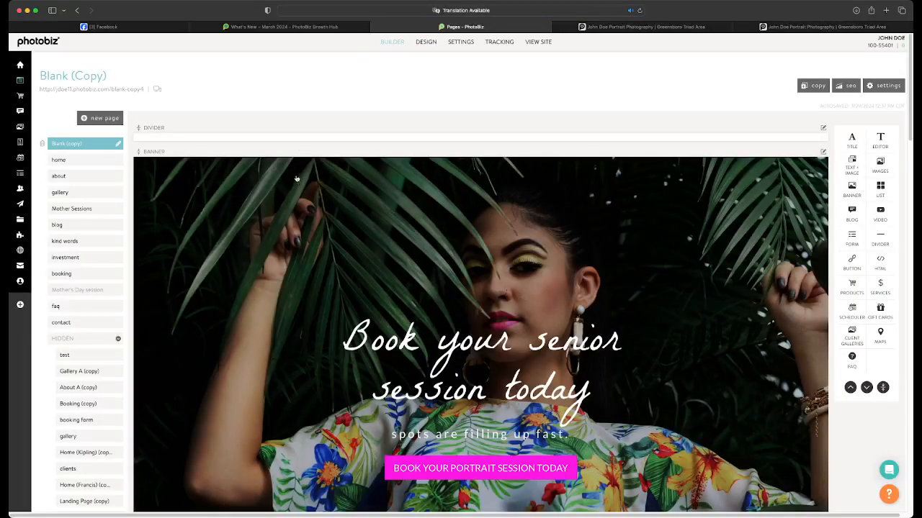
{"action": "scroll", "coordinate": [128, 144], "scroll_direction": "down", "scroll_amount": 8}
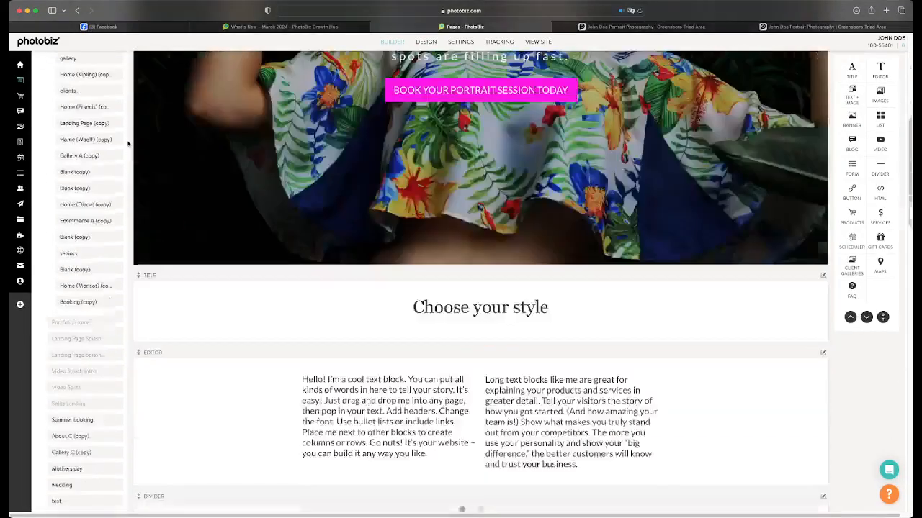
{"action": "scroll", "coordinate": [128, 144], "scroll_direction": "down", "scroll_amount": 1}
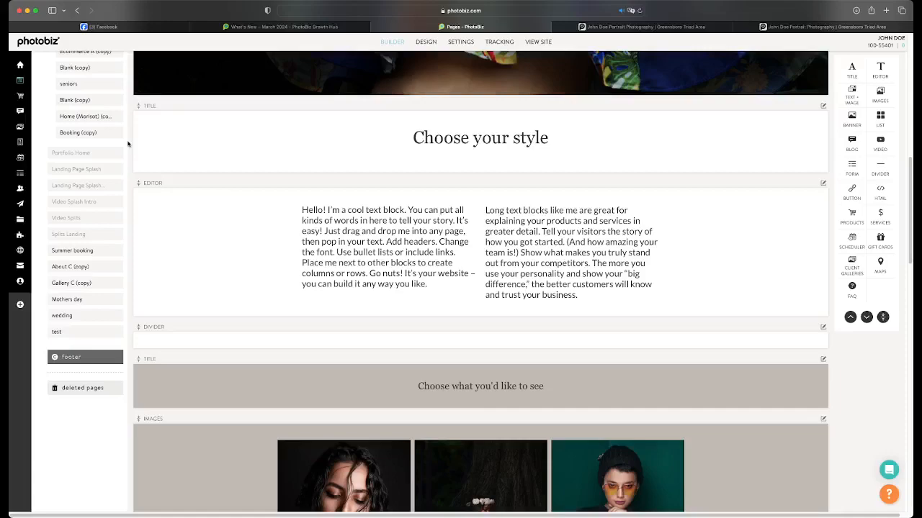
{"action": "scroll", "coordinate": [129, 144], "scroll_direction": "up", "scroll_amount": 10}
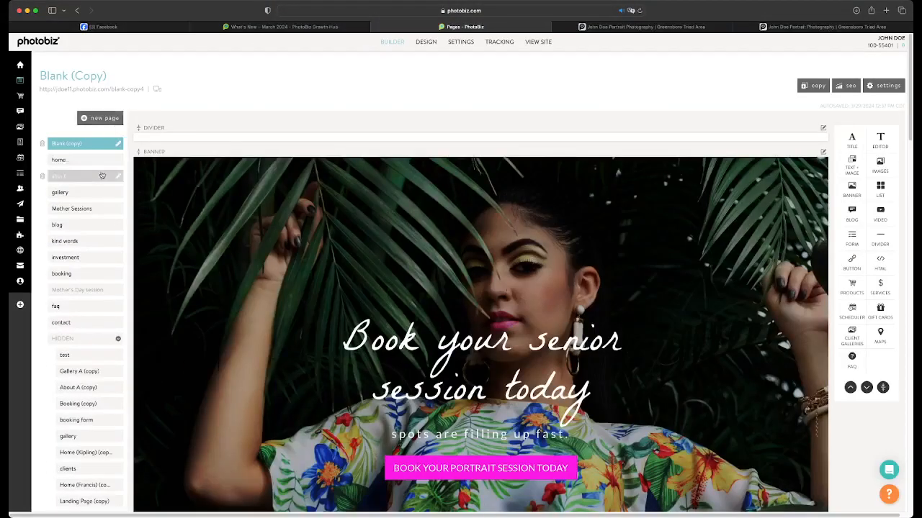
{"action": "scroll", "coordinate": [72, 252], "scroll_direction": "down", "scroll_amount": 3}
{"action": "scroll", "coordinate": [80, 250], "scroll_direction": "down", "scroll_amount": 5}
{"action": "scroll", "coordinate": [80, 250], "scroll_direction": "down", "scroll_amount": 3}
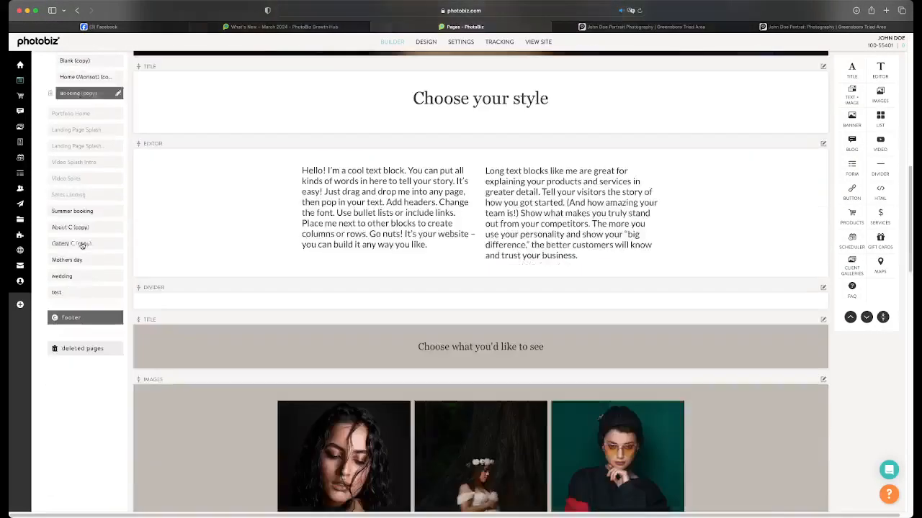
{"action": "left_click", "coordinate": [85, 259]}
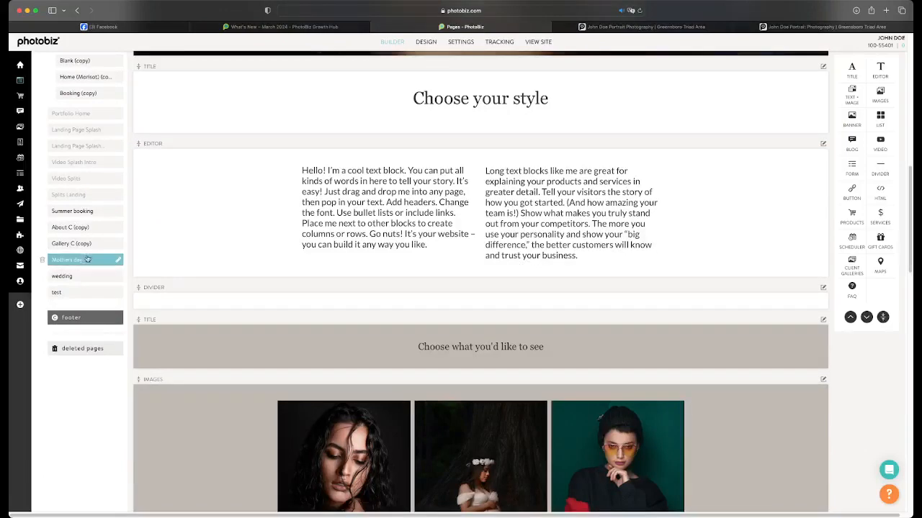
Look through the Mothers day page's blocks in the builder and on its live page
{"action": "scroll", "coordinate": [329, 255], "scroll_direction": "down", "scroll_amount": 7}
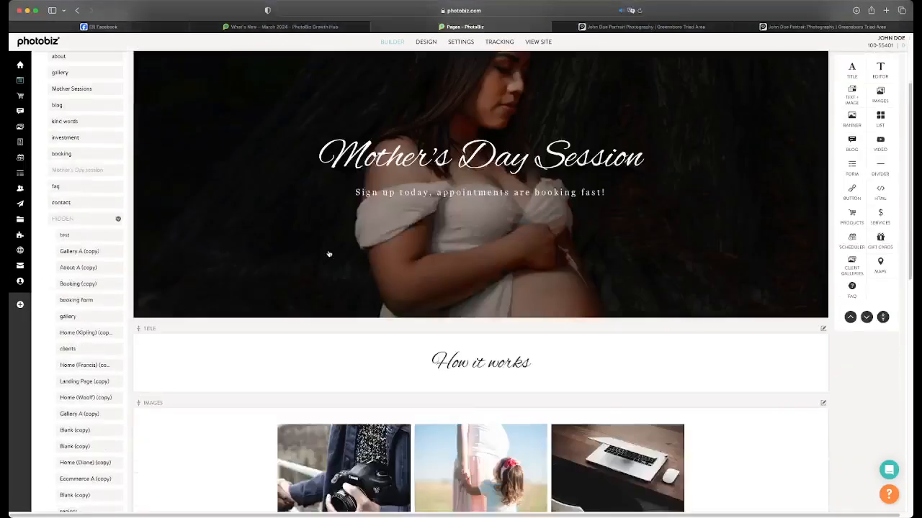
{"action": "scroll", "coordinate": [331, 258], "scroll_direction": "down", "scroll_amount": 15}
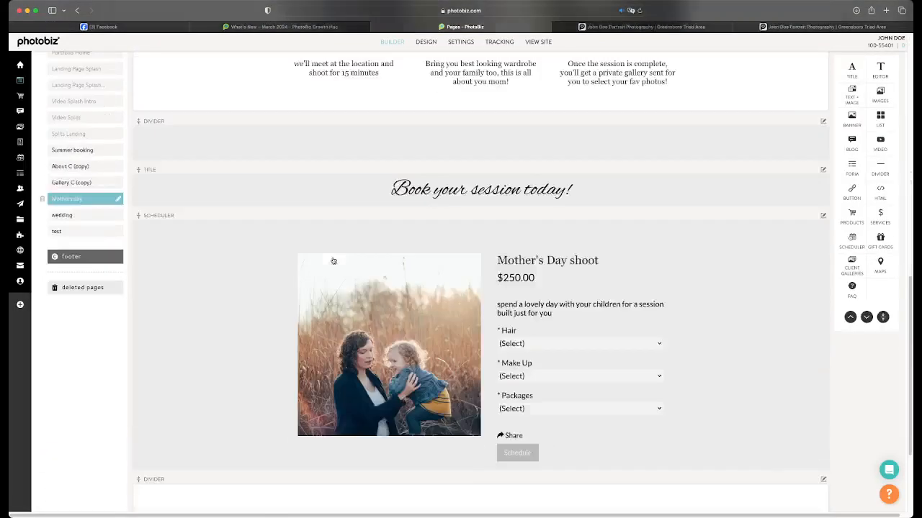
{"action": "scroll", "coordinate": [333, 261], "scroll_direction": "up", "scroll_amount": 15}
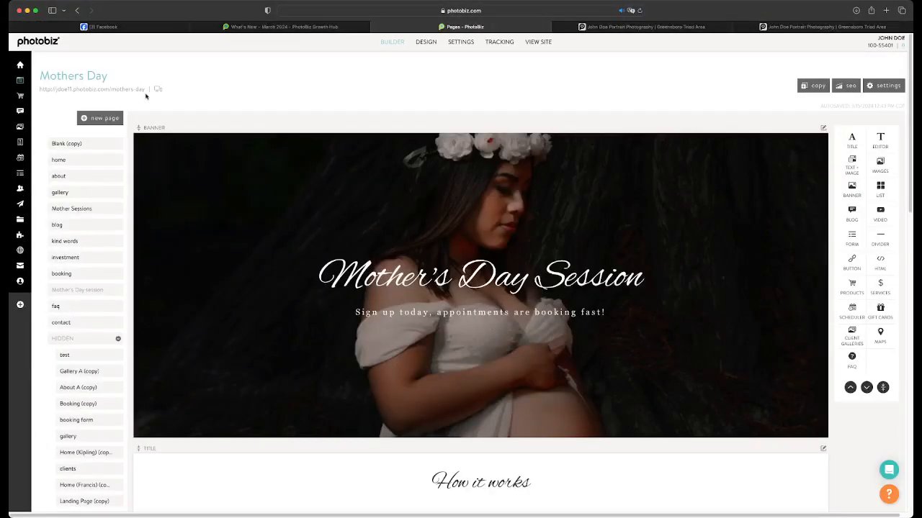
{"action": "left_click", "coordinate": [132, 90]}
{"action": "scroll", "coordinate": [367, 230], "scroll_direction": "down", "scroll_amount": 4}
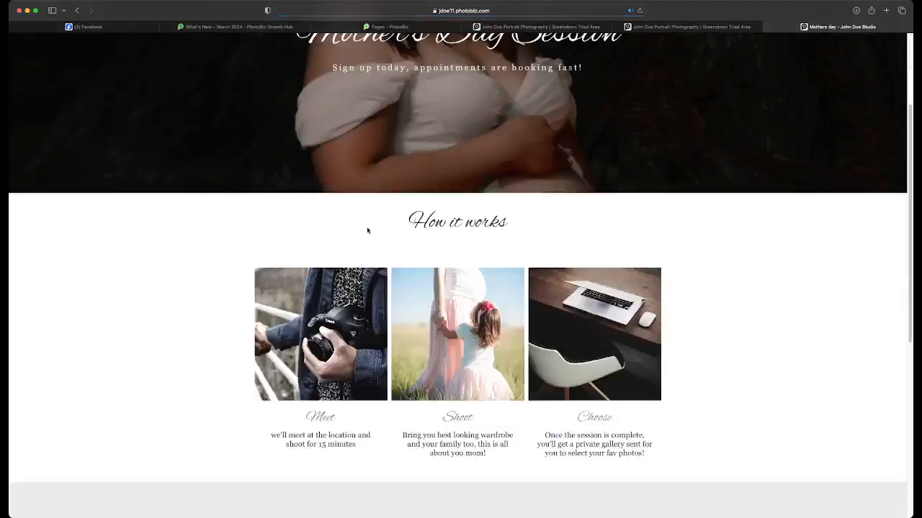
{"action": "scroll", "coordinate": [367, 231], "scroll_direction": "down", "scroll_amount": 5}
{"action": "scroll", "coordinate": [367, 230], "scroll_direction": "up", "scroll_amount": 4}
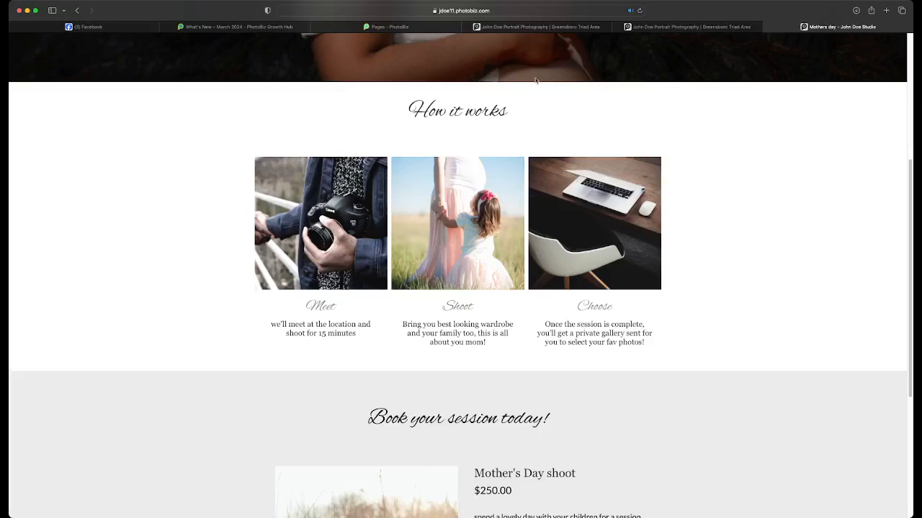
Return to the page builder and reopen the Blank (copy) page at its banner
{"action": "left_click", "coordinate": [366, 28]}
{"action": "scroll", "coordinate": [409, 178], "scroll_direction": "down", "scroll_amount": 10}
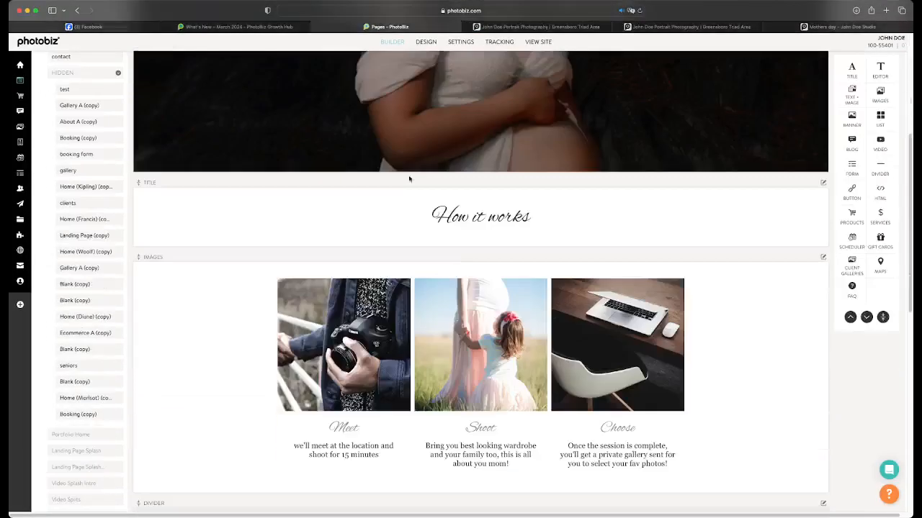
{"action": "scroll", "coordinate": [410, 179], "scroll_direction": "up", "scroll_amount": 10}
{"action": "scroll", "coordinate": [409, 173], "scroll_direction": "up", "scroll_amount": 3}
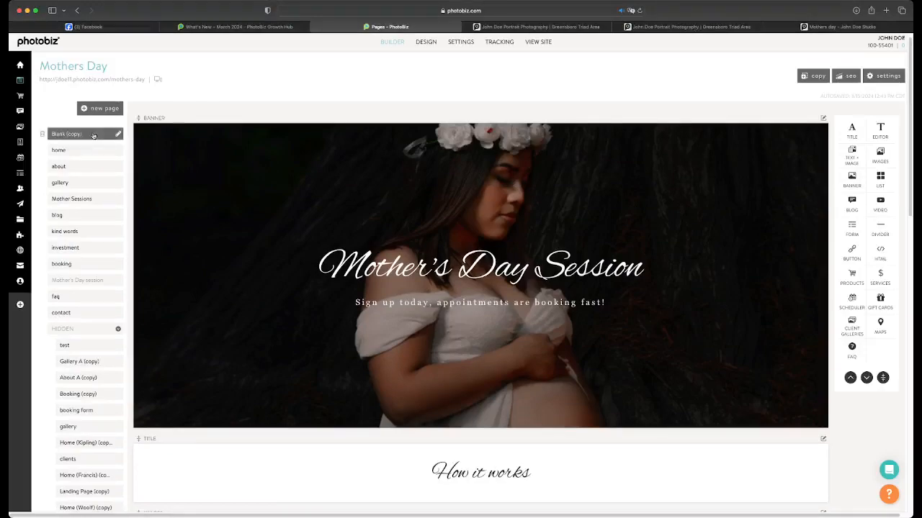
{"action": "left_click", "coordinate": [66, 134]}
{"action": "scroll", "coordinate": [449, 214], "scroll_direction": "down", "scroll_amount": 2}
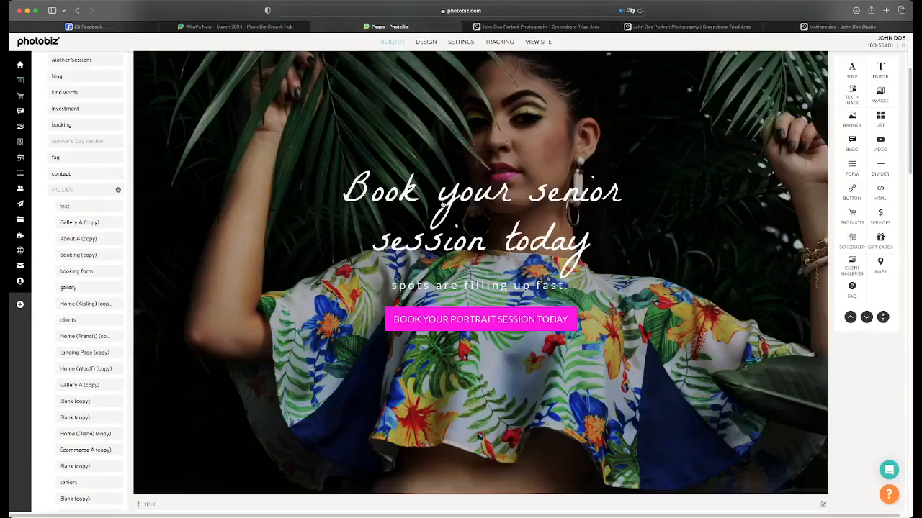
Change the mobile layout of the senior session banner under its Classic Full Screen layout and save it
{"action": "left_click", "coordinate": [442, 201]}
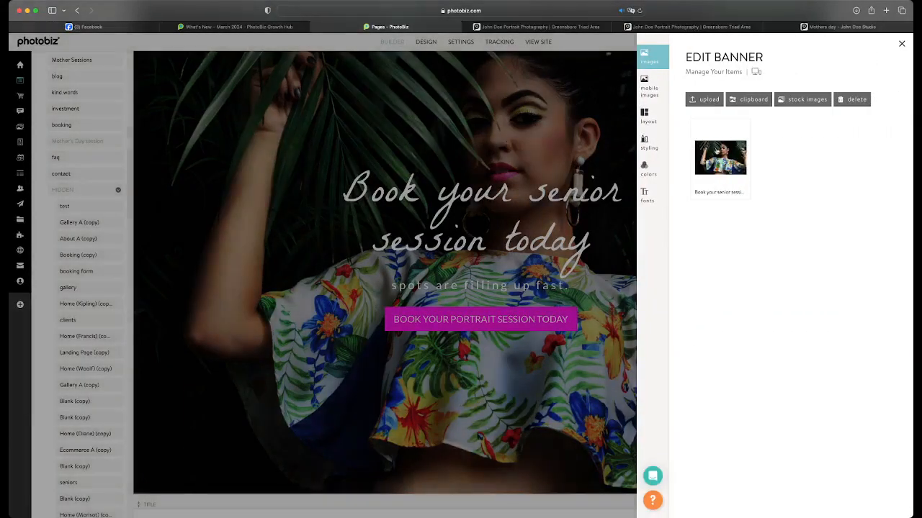
{"action": "left_click", "coordinate": [717, 153]}
{"action": "left_click", "coordinate": [645, 116]}
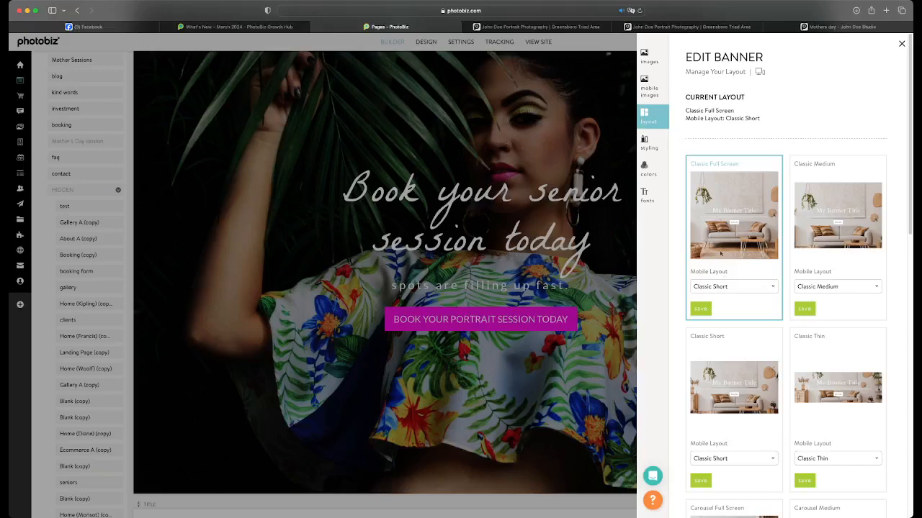
{"action": "left_click", "coordinate": [727, 286]}
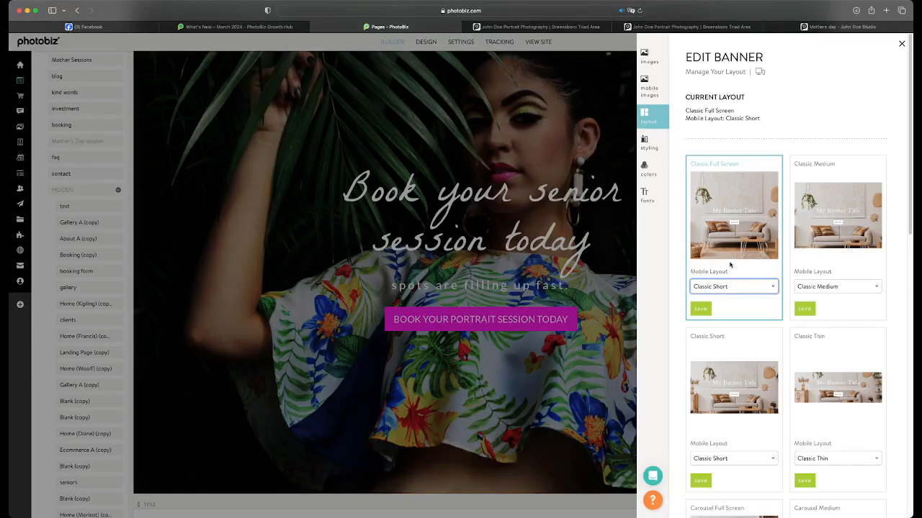
{"action": "left_click", "coordinate": [730, 265]}
{"action": "left_click", "coordinate": [700, 308]}
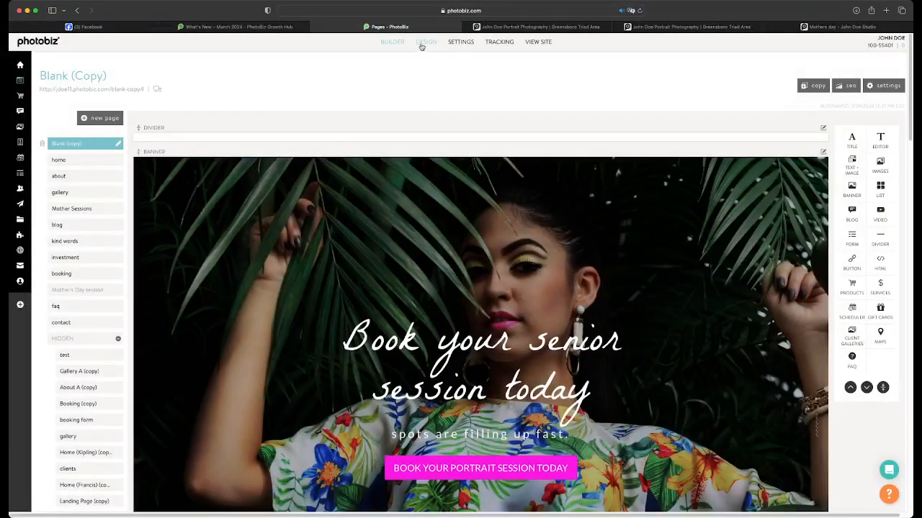
Preview the senior session banner in the mobile view of the site design and return to the page builder
{"action": "left_click", "coordinate": [423, 44]}
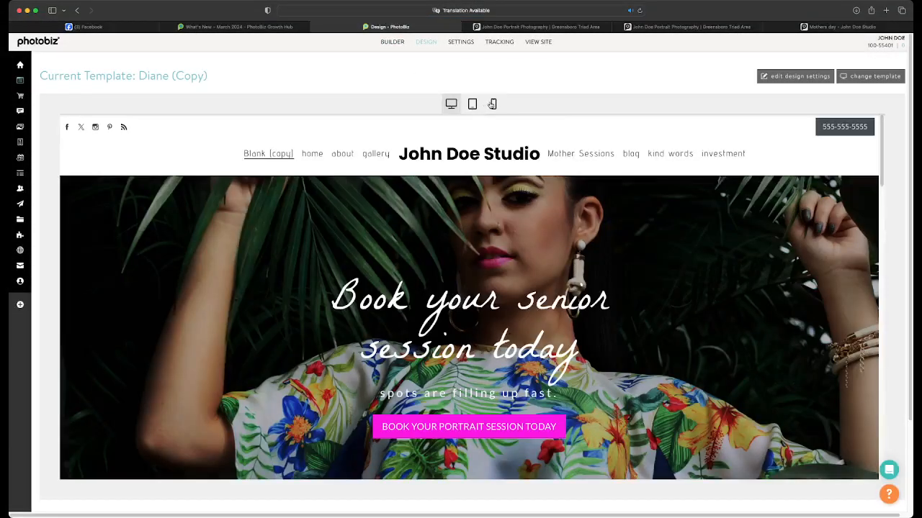
{"action": "left_click", "coordinate": [492, 104]}
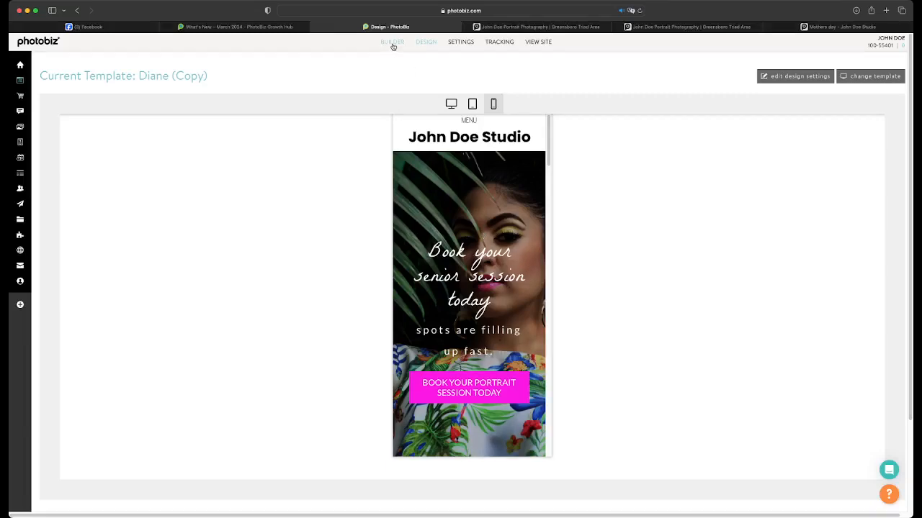
{"action": "left_click", "coordinate": [392, 45]}
Set the mobile layout of the Classic Full Screen banner to Classic Medium and save it
{"action": "left_click", "coordinate": [571, 165]}
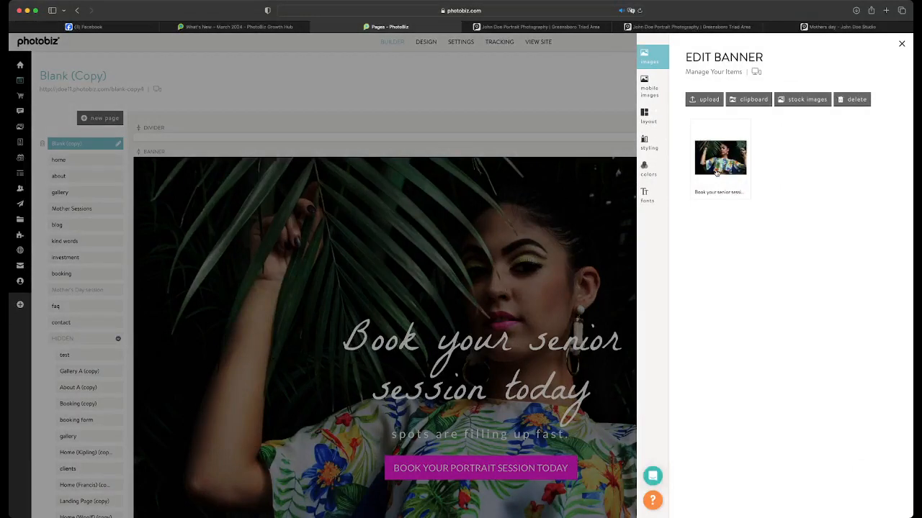
{"action": "left_click", "coordinate": [645, 117]}
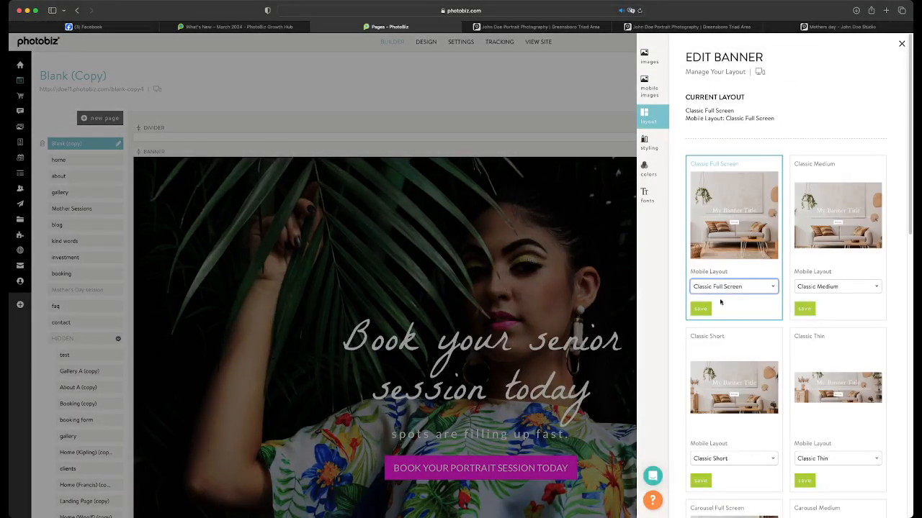
{"action": "left_click", "coordinate": [697, 308]}
{"action": "left_click", "coordinate": [700, 308]}
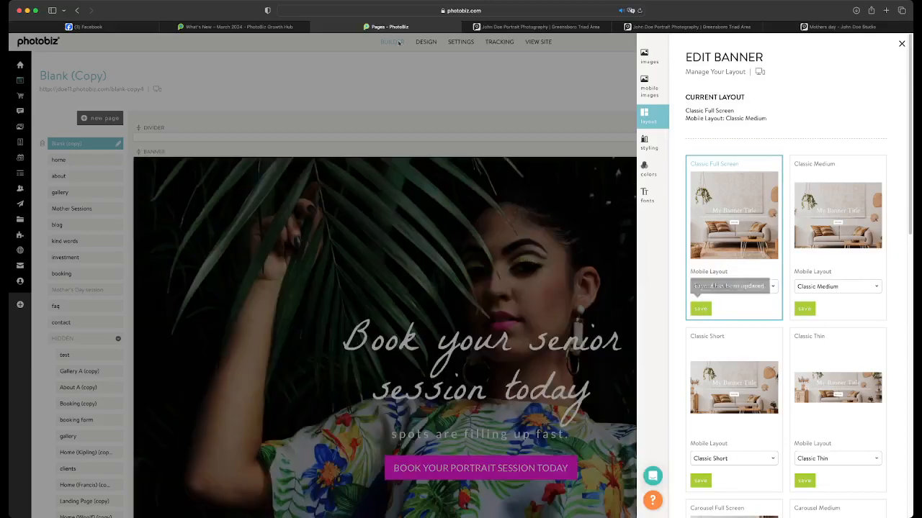
Check the banner and the text below it in the mobile design preview
{"action": "left_click", "coordinate": [425, 42]}
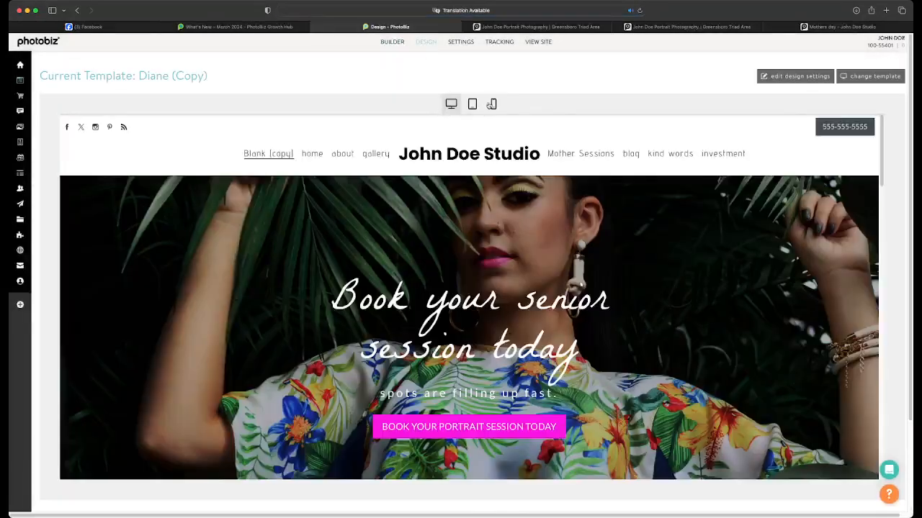
{"action": "left_click", "coordinate": [491, 105]}
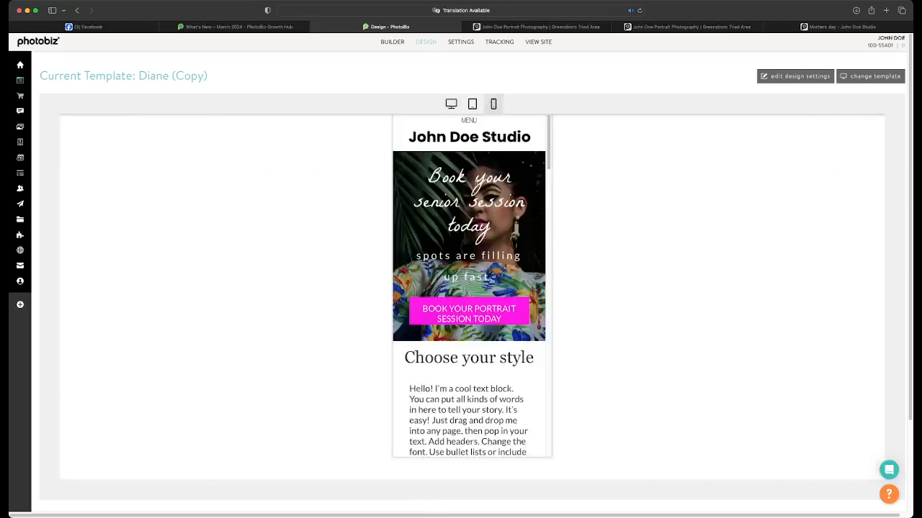
{"action": "scroll", "coordinate": [475, 214], "scroll_direction": "down", "scroll_amount": 3}
{"action": "scroll", "coordinate": [475, 213], "scroll_direction": "up", "scroll_amount": 3}
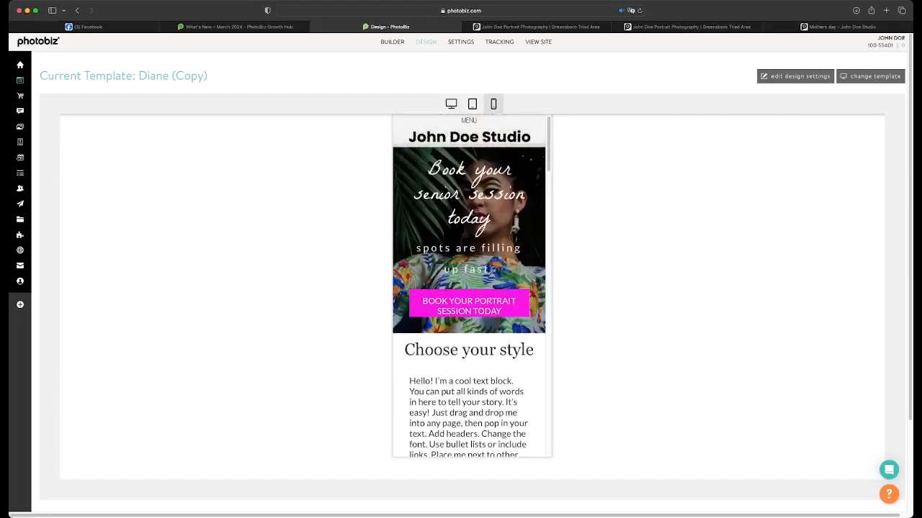
{"action": "scroll", "coordinate": [497, 309], "scroll_direction": "down", "scroll_amount": 10}
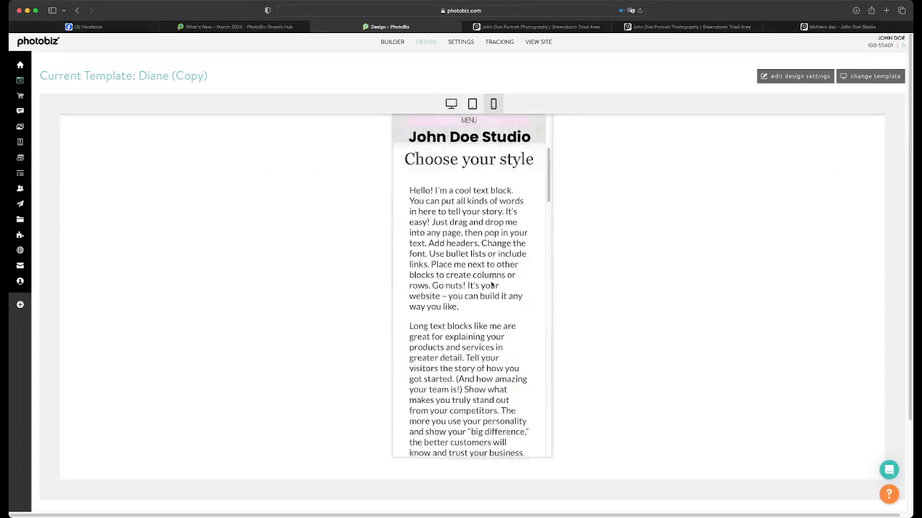
{"action": "scroll", "coordinate": [489, 276], "scroll_direction": "up", "scroll_amount": 10}
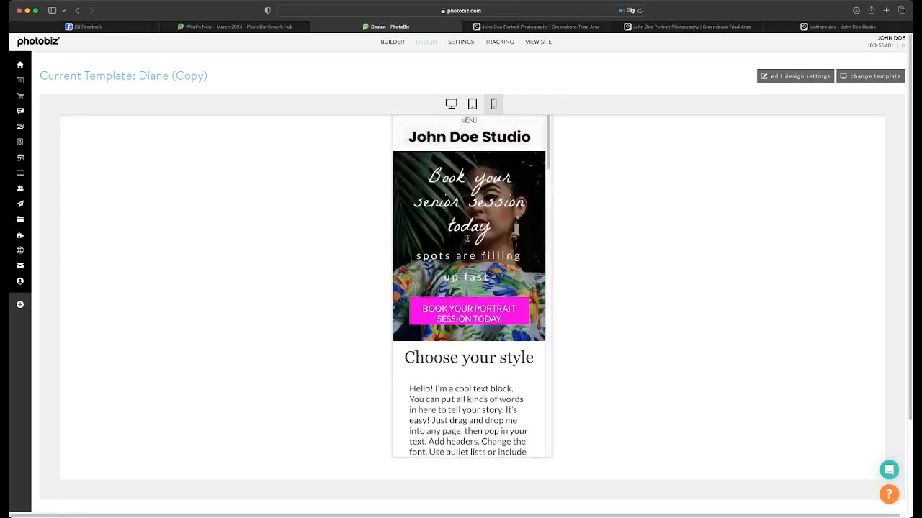
Reopen the banner in the builder, set its mobile layout back to Classic Full Screen and save it
{"action": "left_click", "coordinate": [384, 43]}
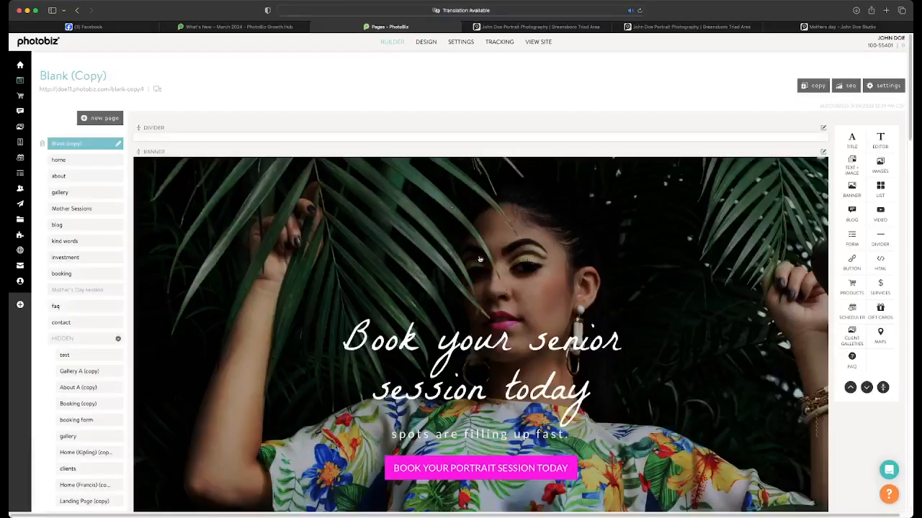
{"action": "left_click", "coordinate": [456, 244]}
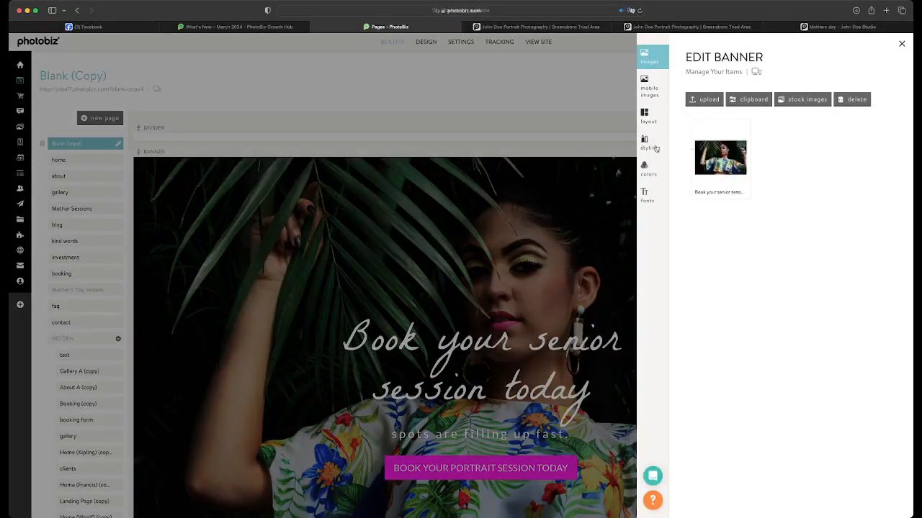
{"action": "left_click", "coordinate": [645, 99]}
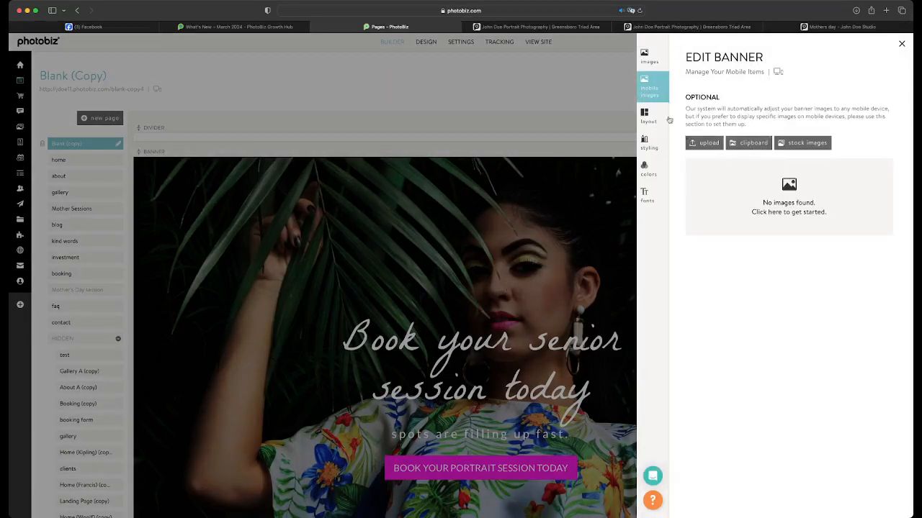
{"action": "left_click", "coordinate": [645, 58]}
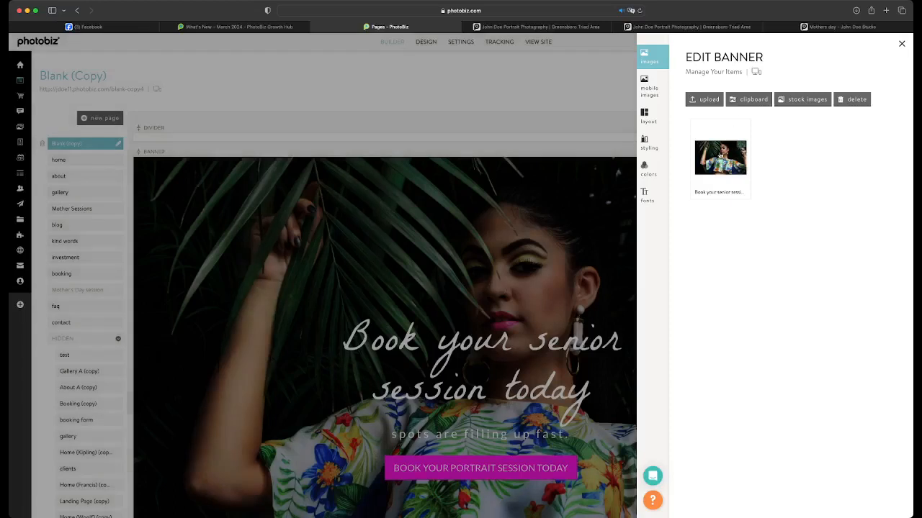
{"action": "left_click", "coordinate": [645, 115]}
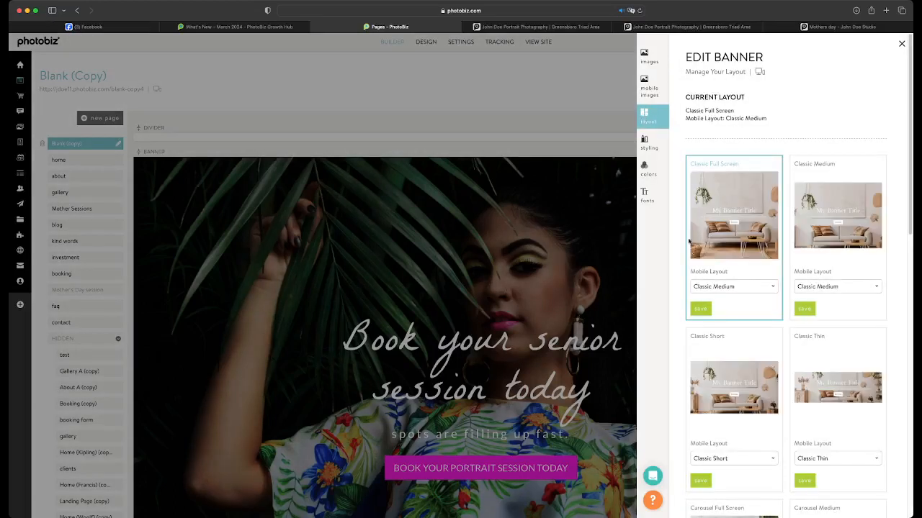
{"action": "left_click", "coordinate": [704, 288]}
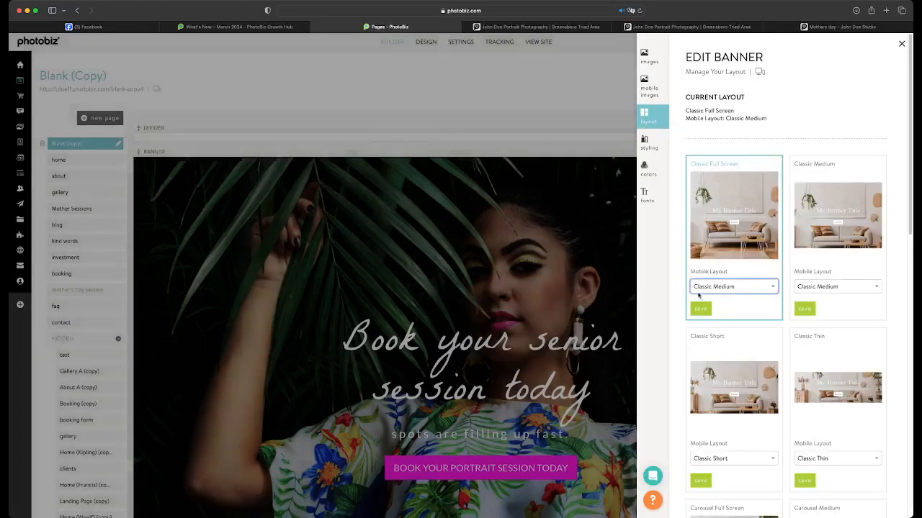
{"action": "left_click", "coordinate": [699, 298]}
{"action": "left_click", "coordinate": [700, 308]}
Insert the first Close ups portrait from the clipboard as the banner's mobile image
{"action": "left_click", "coordinate": [644, 61]}
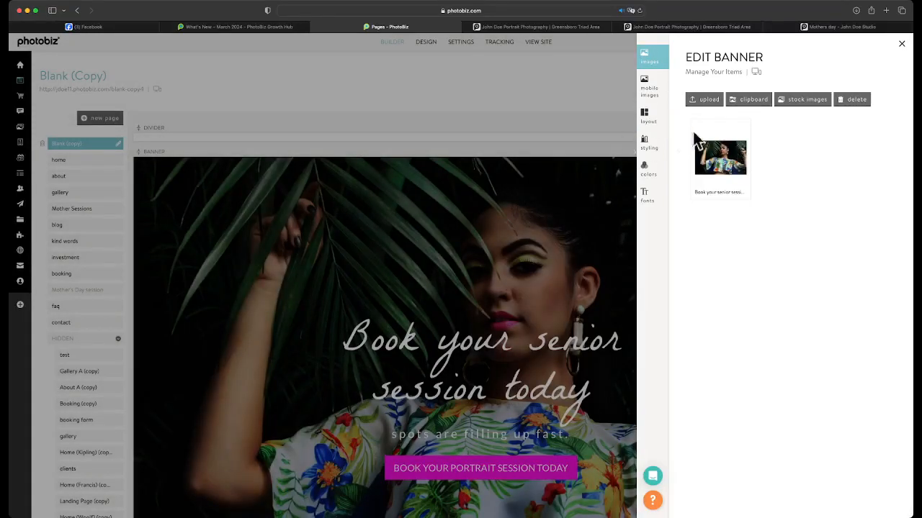
{"action": "left_click", "coordinate": [653, 85]}
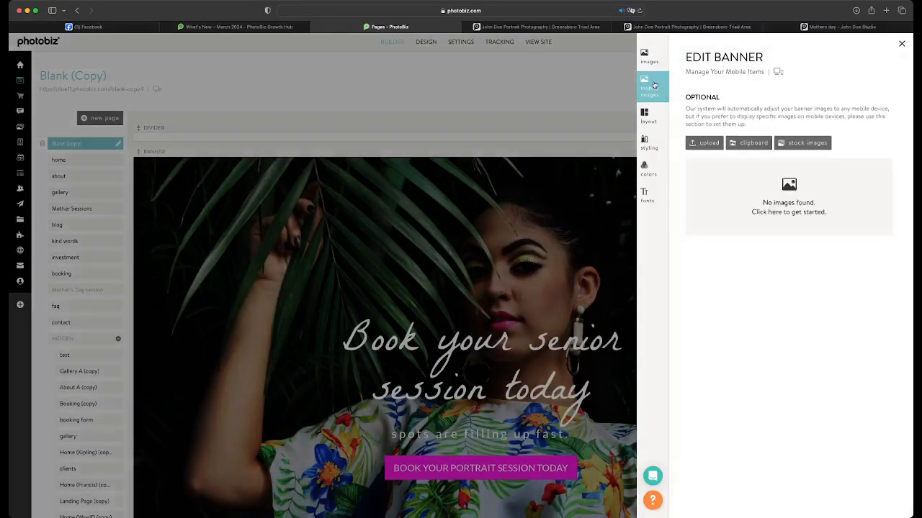
{"action": "left_click", "coordinate": [746, 142]}
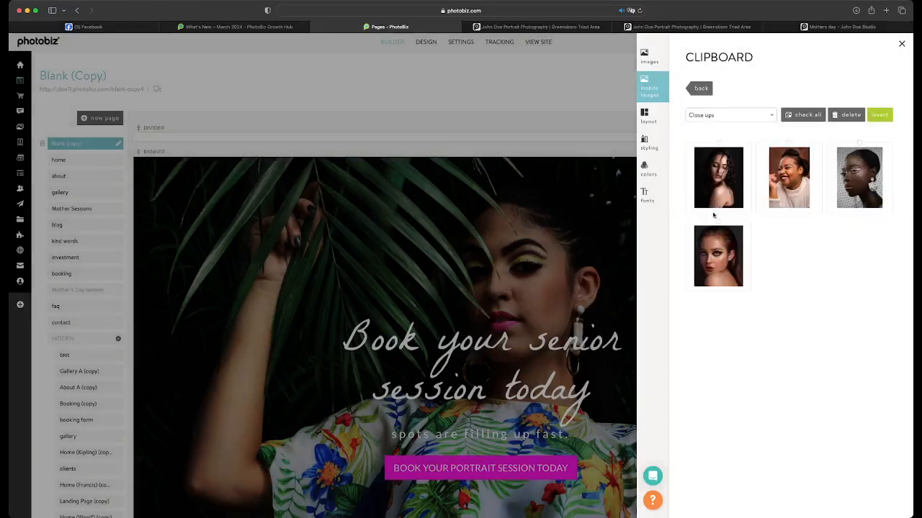
{"action": "left_click", "coordinate": [718, 174]}
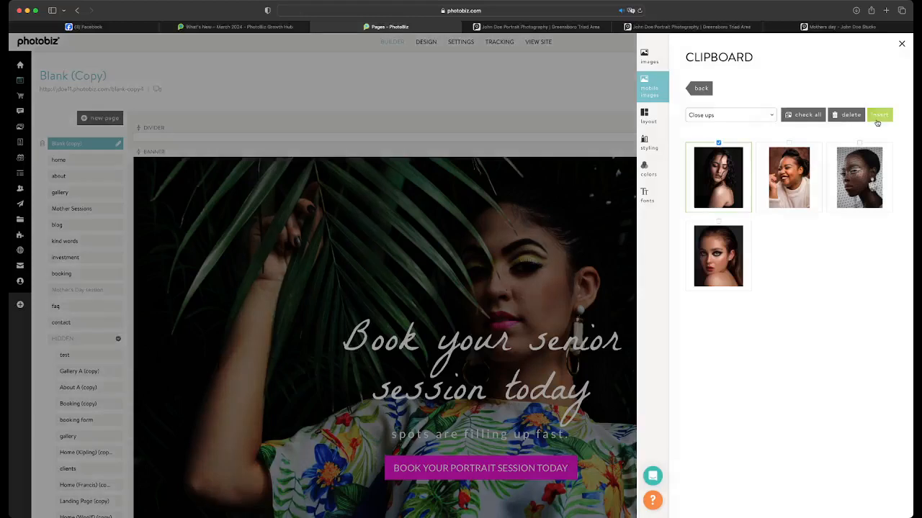
{"action": "left_click", "coordinate": [879, 115]}
Open the new mobile image and give it the title "A new set of words" and the subtitle "and subtitle"
{"action": "left_click", "coordinate": [720, 206]}
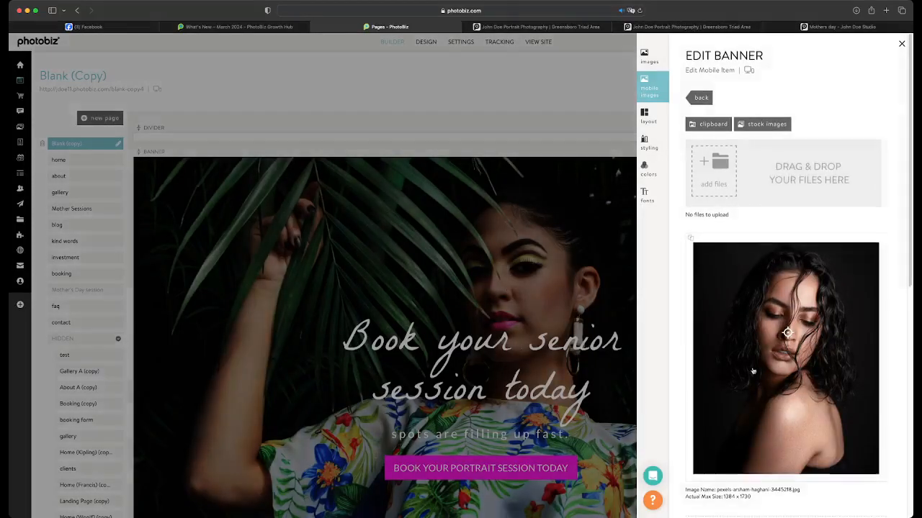
{"action": "scroll", "coordinate": [721, 366], "scroll_direction": "down", "scroll_amount": 5}
{"action": "left_click", "coordinate": [721, 366]}
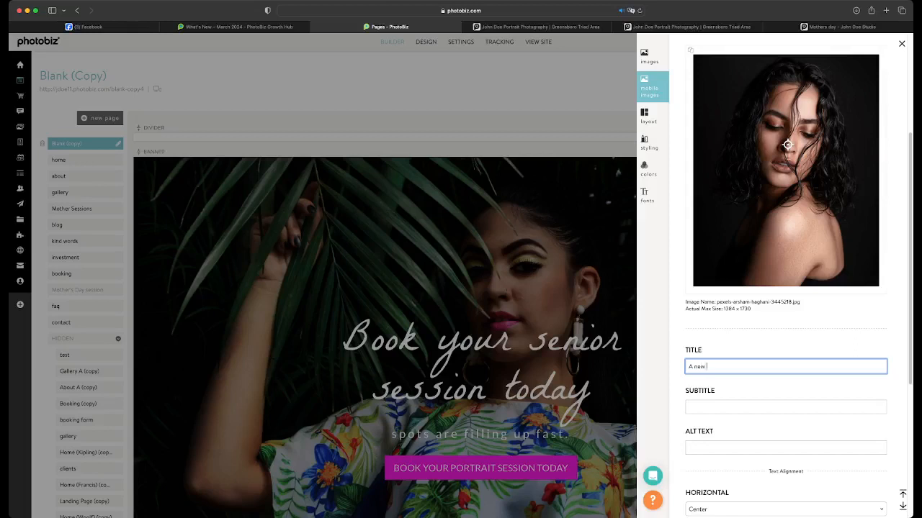
{"action": "type", "text": "A new set of words"}
{"action": "scroll", "coordinate": [716, 381], "scroll_direction": "down", "scroll_amount": 2}
{"action": "left_click", "coordinate": [716, 350]}
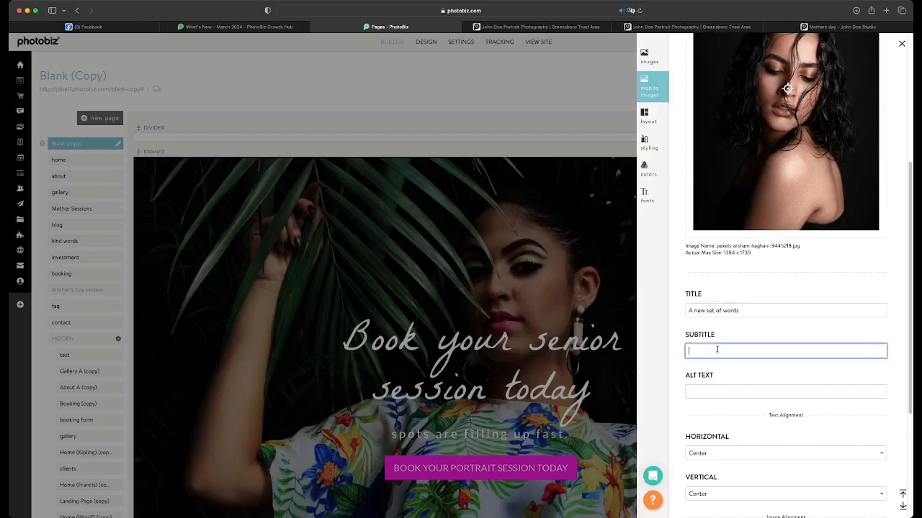
{"action": "type", "text": "and subtitle"}
{"action": "scroll", "coordinate": [715, 367], "scroll_direction": "down", "scroll_amount": 7}
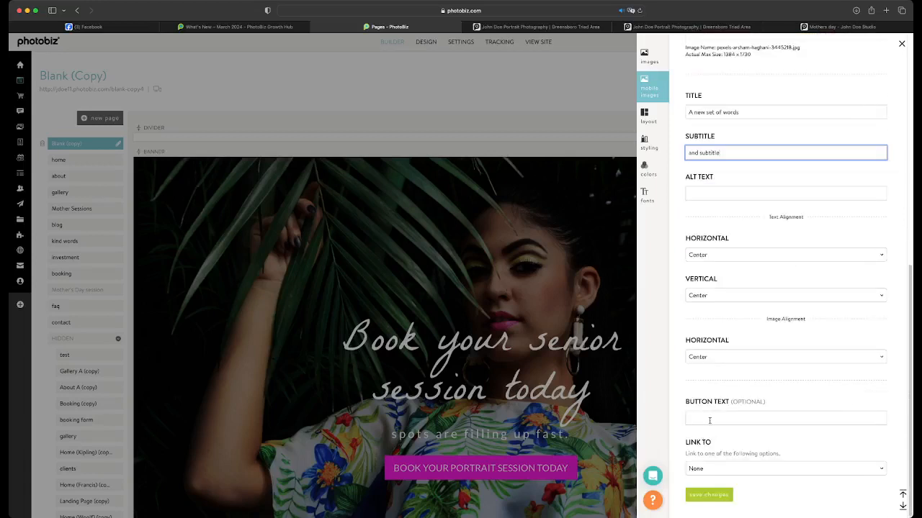
Set the mobile image's button text to "Book Now", save the changes and close the banner editor
{"action": "left_click", "coordinate": [710, 422]}
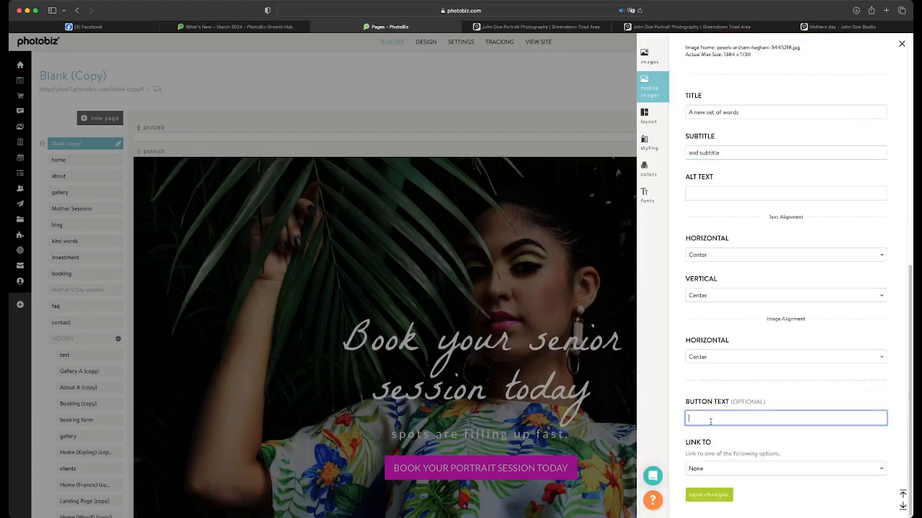
{"action": "type", "text": "Book Now"}
{"action": "left_click", "coordinate": [708, 494]}
{"action": "left_click", "coordinate": [437, 198]}
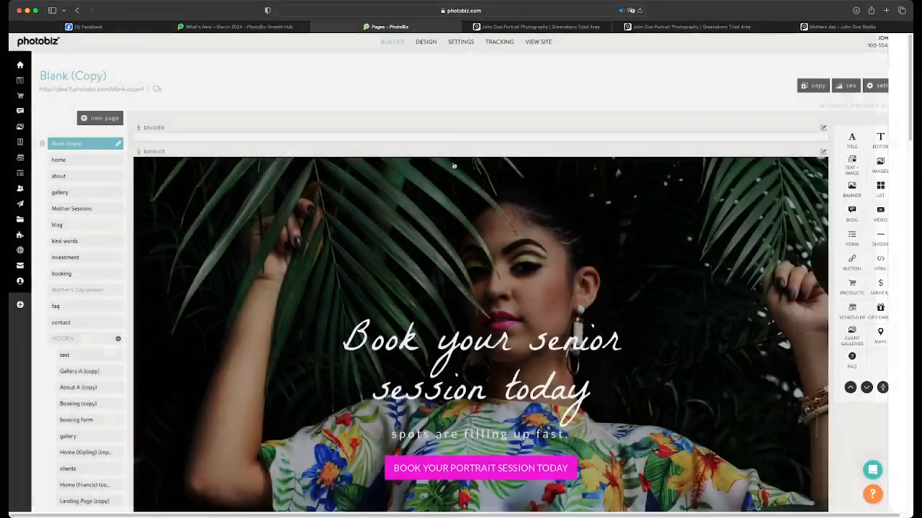
Preview the new mobile banner image and text in the phone view, and go back to the builder
{"action": "left_click", "coordinate": [430, 43]}
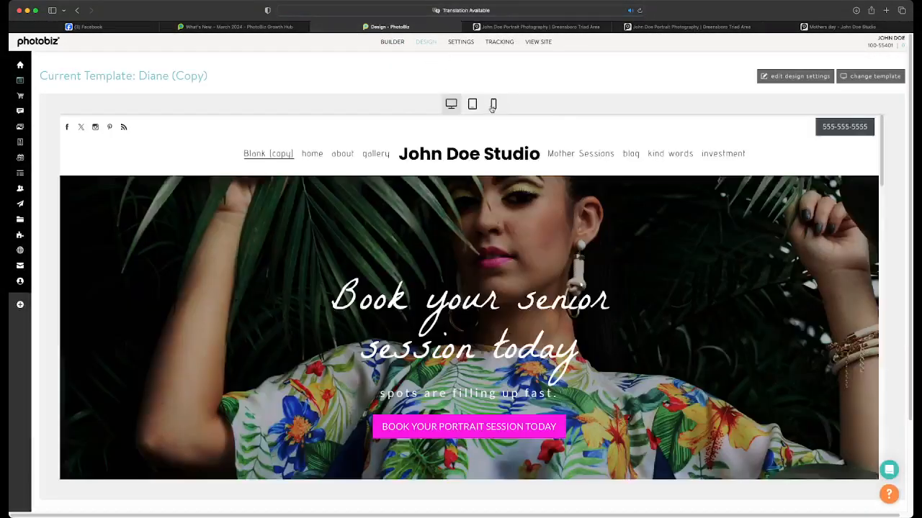
{"action": "left_click", "coordinate": [493, 105]}
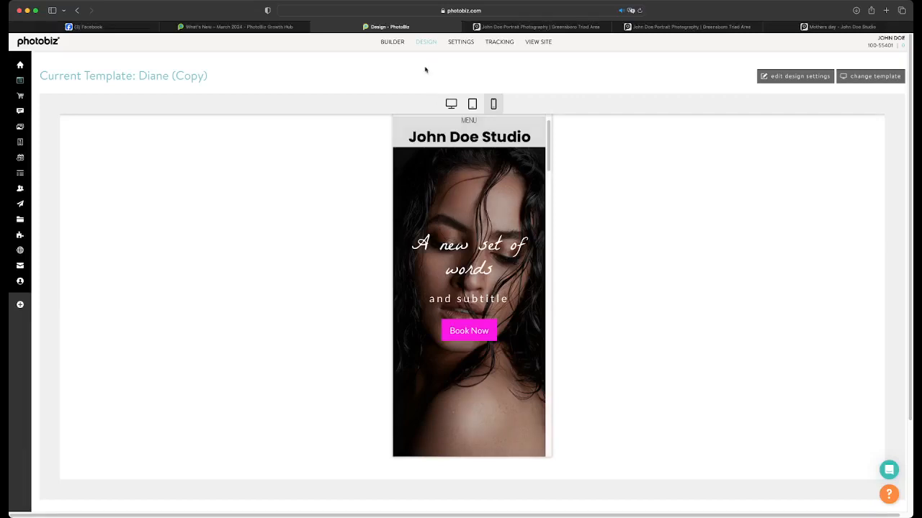
{"action": "left_click", "coordinate": [393, 44]}
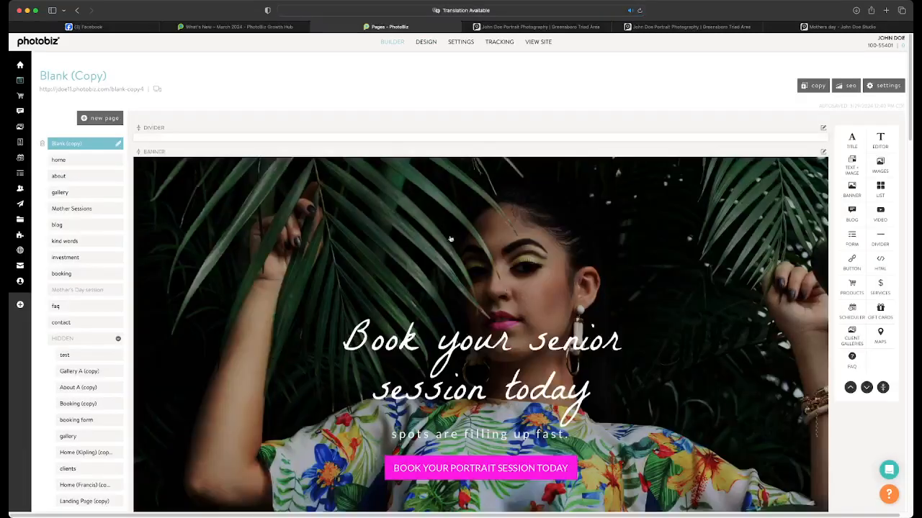
Change the banner's mobile layout to Classic Medium under Classic Full Screen, save it and close the editor
{"action": "left_click", "coordinate": [489, 237]}
{"action": "left_click", "coordinate": [645, 116]}
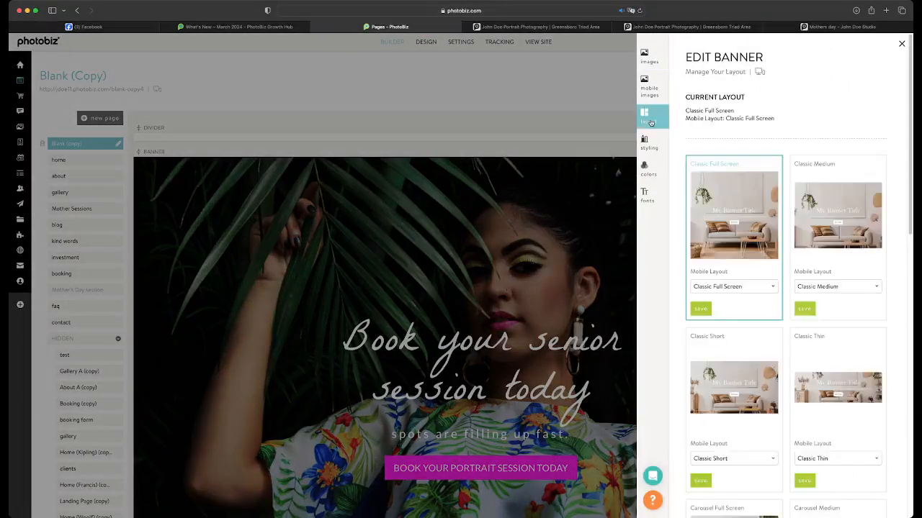
{"action": "left_click", "coordinate": [701, 285]}
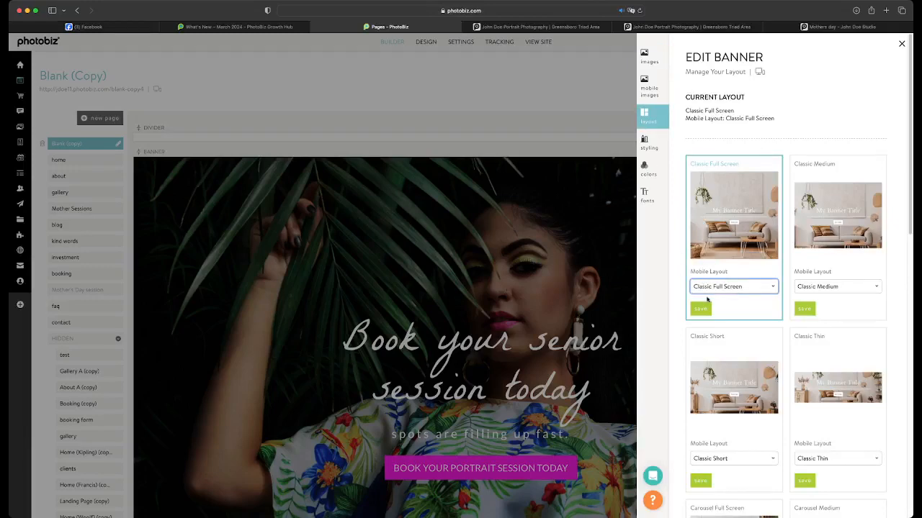
{"action": "left_click", "coordinate": [704, 301]}
{"action": "left_click", "coordinate": [705, 310]}
{"action": "left_click", "coordinate": [454, 94]}
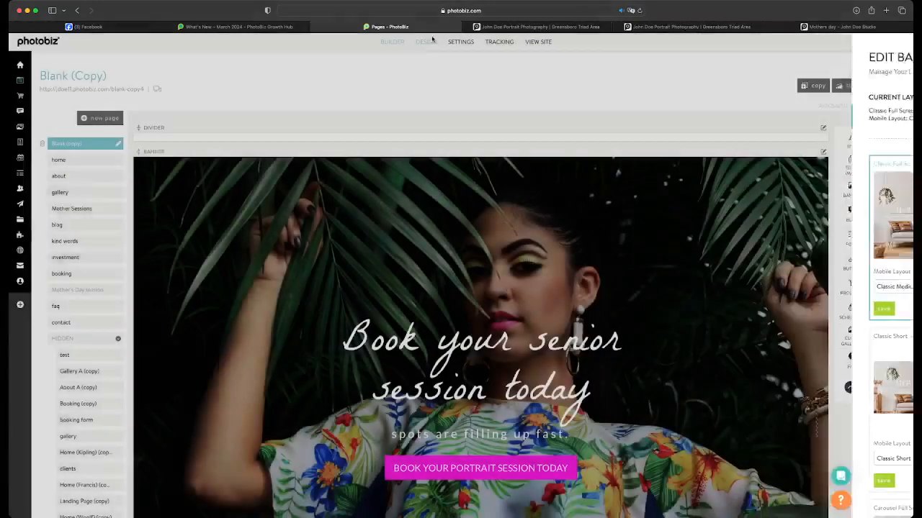
Review the resized mobile banner and the rest of the page in the phone preview
{"action": "left_click", "coordinate": [426, 42]}
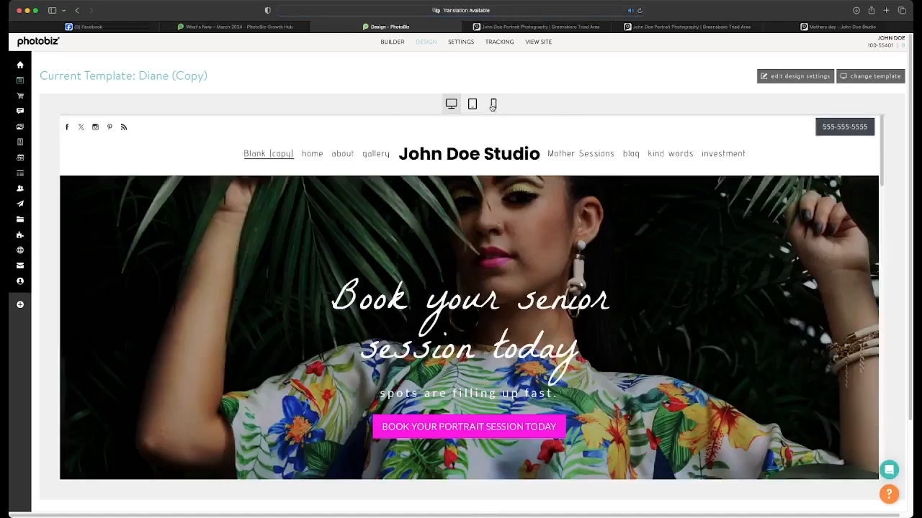
{"action": "left_click", "coordinate": [493, 104]}
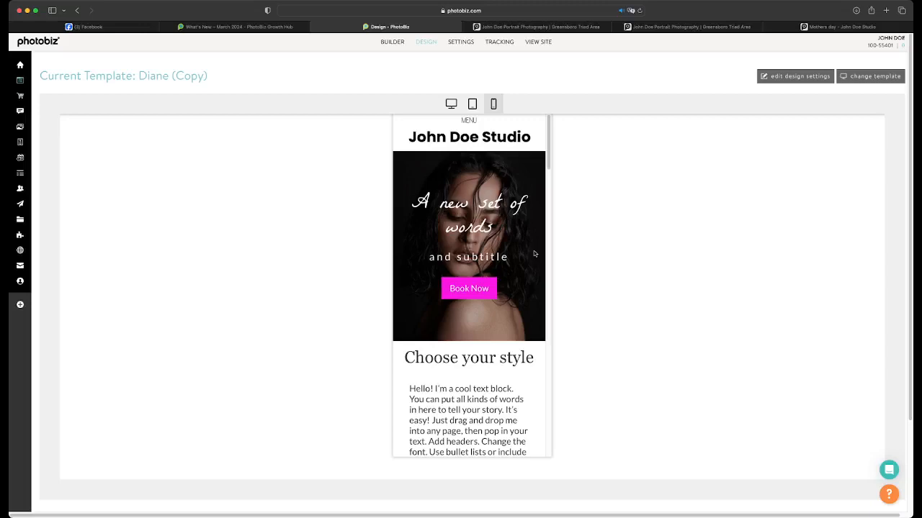
{"action": "scroll", "coordinate": [507, 258], "scroll_direction": "down", "scroll_amount": 10}
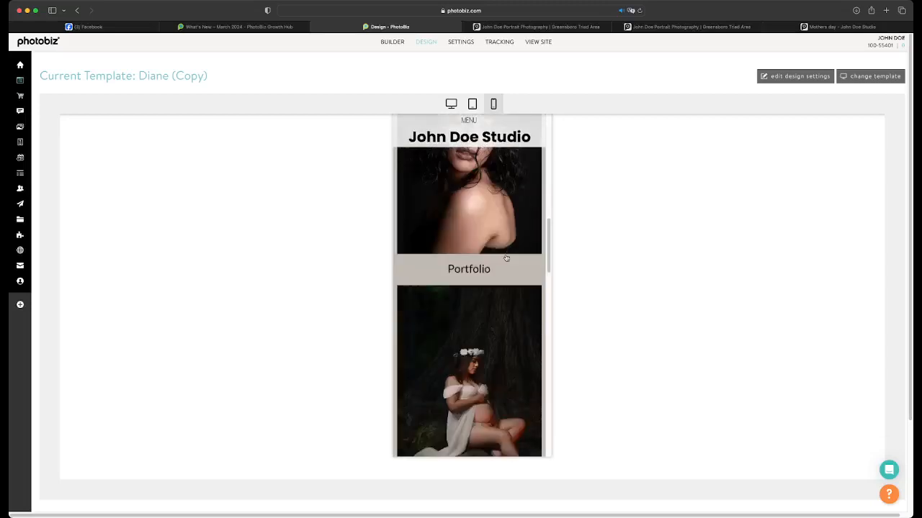
Examine the Portfolio, Investment and Book Session images and the text and image block in the phone preview
{"action": "scroll", "coordinate": [506, 257], "scroll_direction": "down", "scroll_amount": 3}
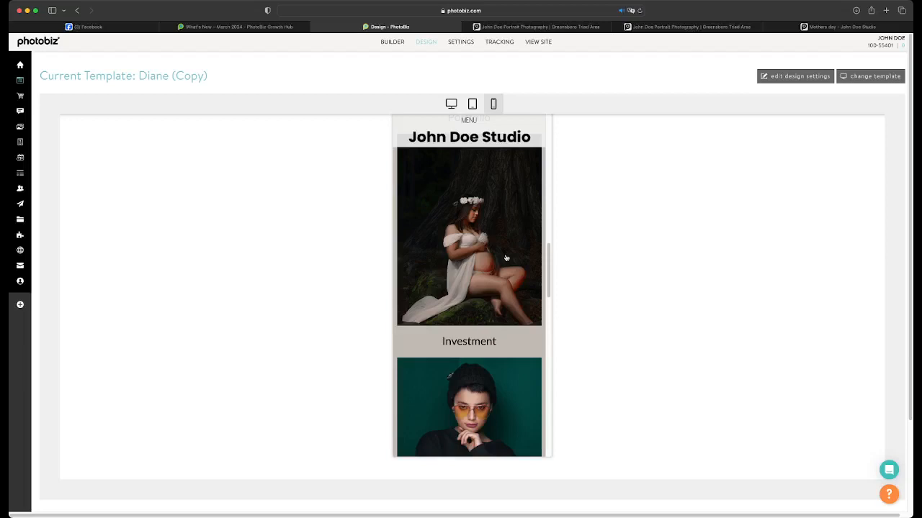
{"action": "scroll", "coordinate": [506, 258], "scroll_direction": "down", "scroll_amount": 8}
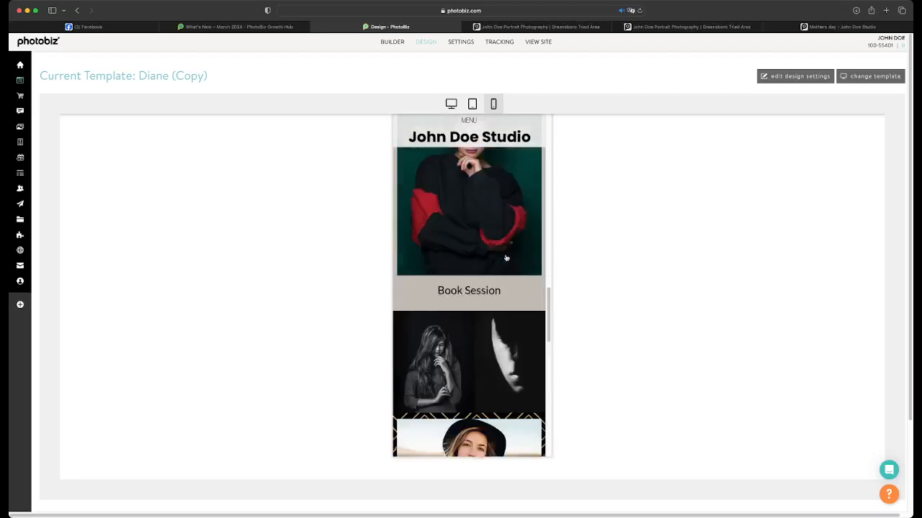
{"action": "scroll", "coordinate": [506, 257], "scroll_direction": "down", "scroll_amount": 3}
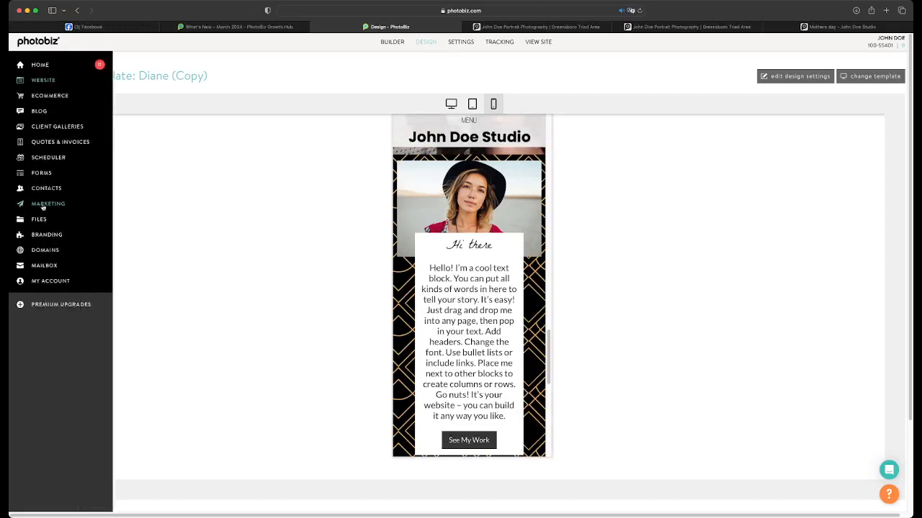
Move the image in the clipboard's new folder to the Main folder, and switch to another clipboard folder
{"action": "left_click", "coordinate": [41, 219]}
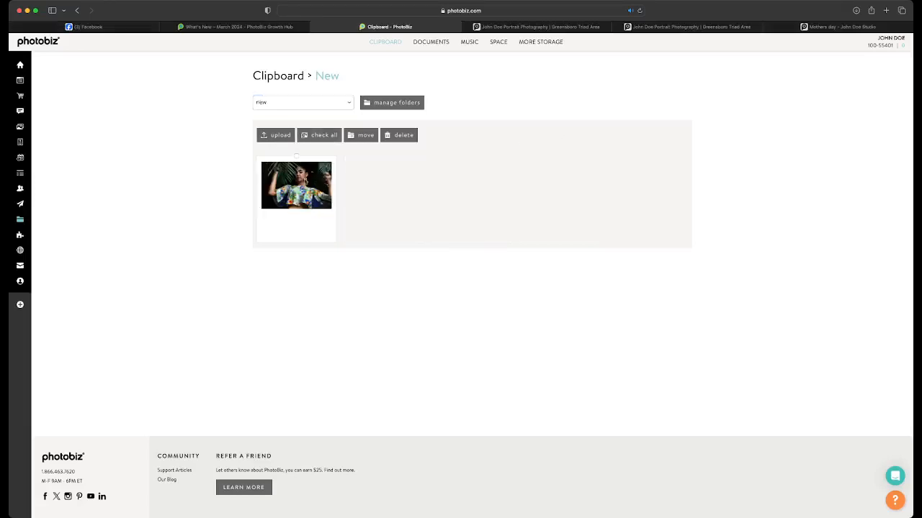
{"action": "left_click", "coordinate": [302, 182]}
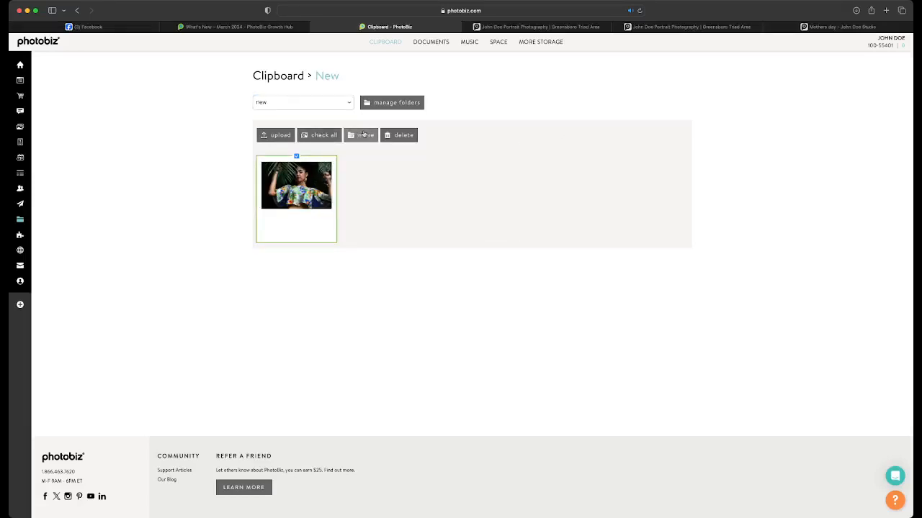
{"action": "left_click", "coordinate": [365, 134]}
{"action": "left_click", "coordinate": [706, 105]}
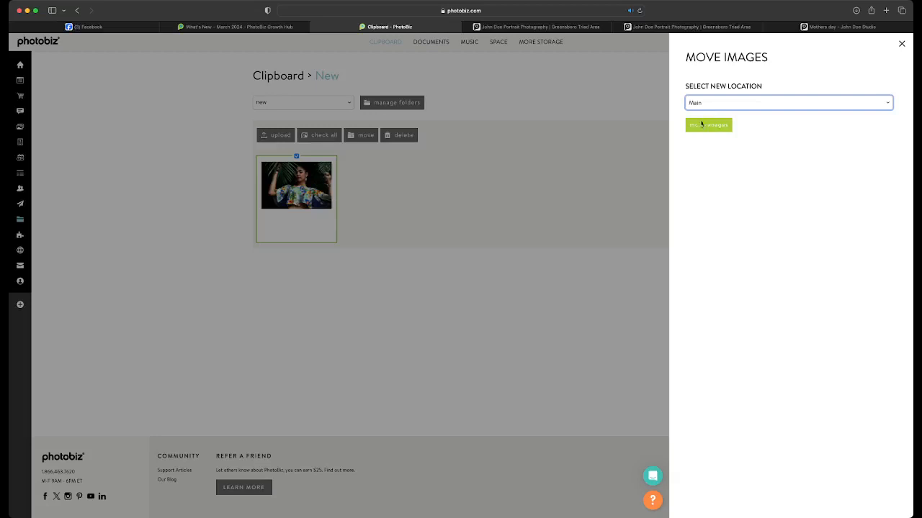
{"action": "left_click", "coordinate": [709, 125]}
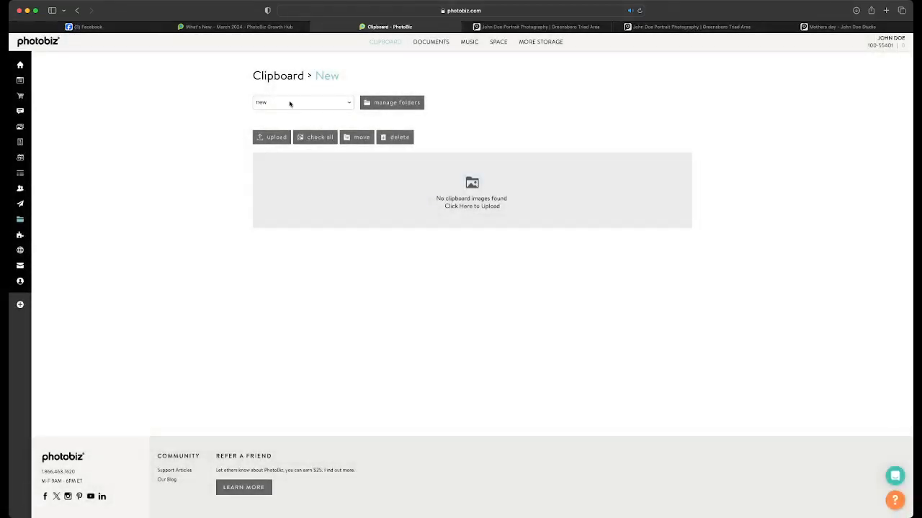
{"action": "left_click", "coordinate": [289, 107]}
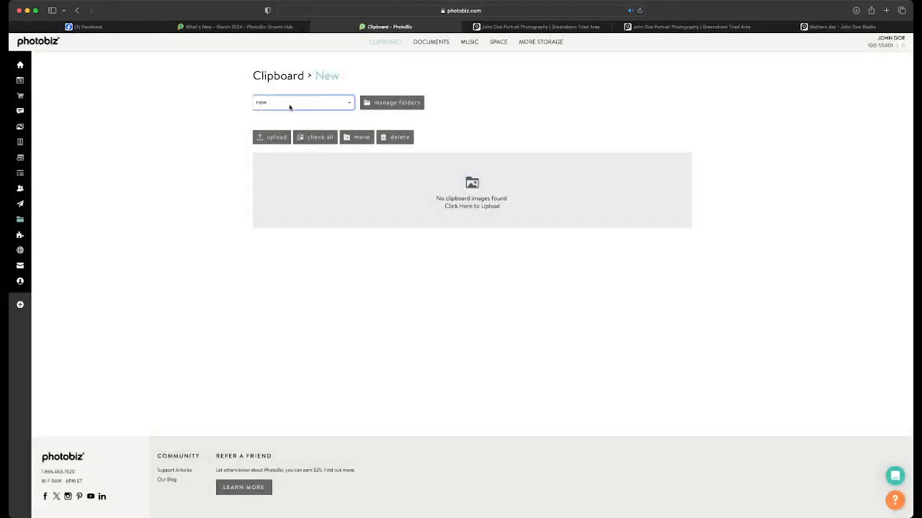
{"action": "left_click", "coordinate": [289, 115]}
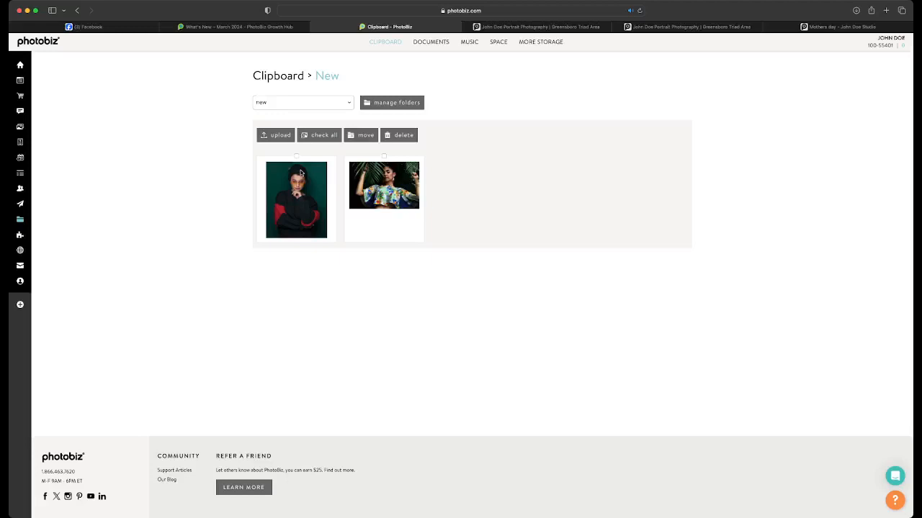
Return to the website builder and look through the blocks of the Blank (Copy) page
{"action": "left_click", "coordinate": [19, 81]}
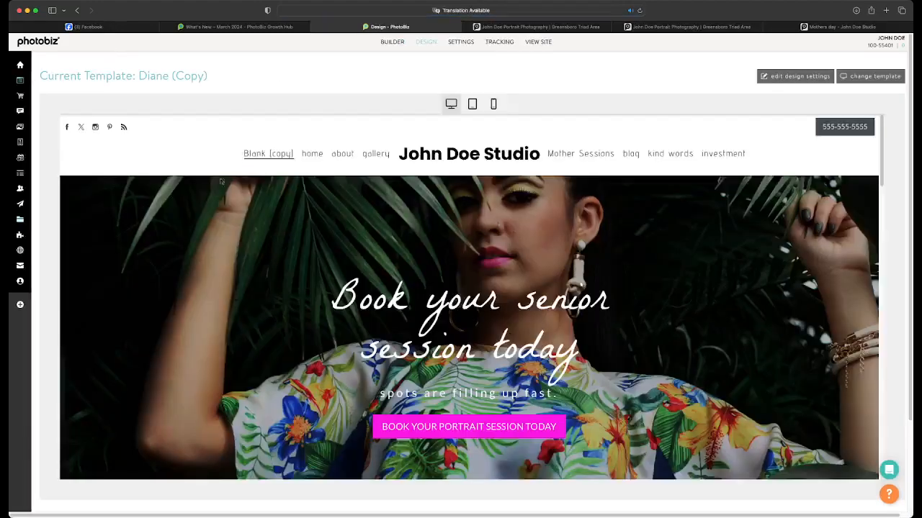
{"action": "left_click", "coordinate": [392, 41]}
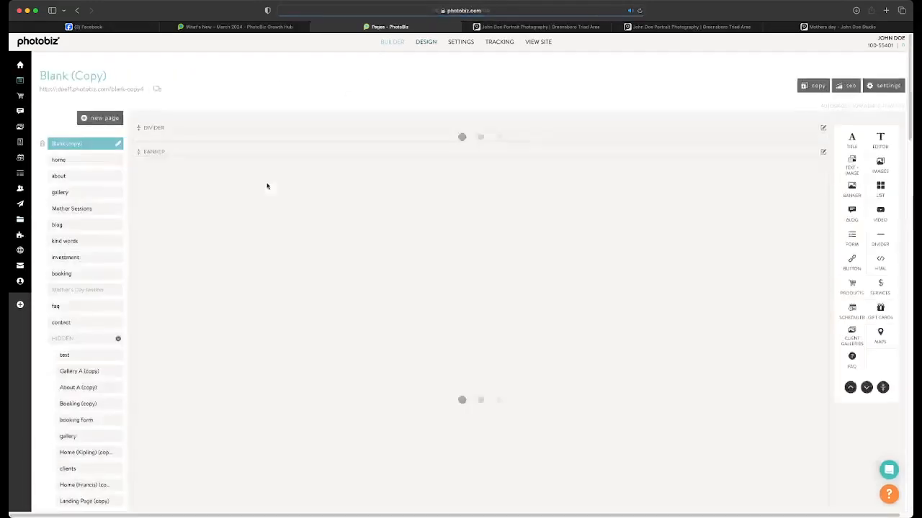
{"action": "scroll", "coordinate": [267, 189], "scroll_direction": "down", "scroll_amount": 15}
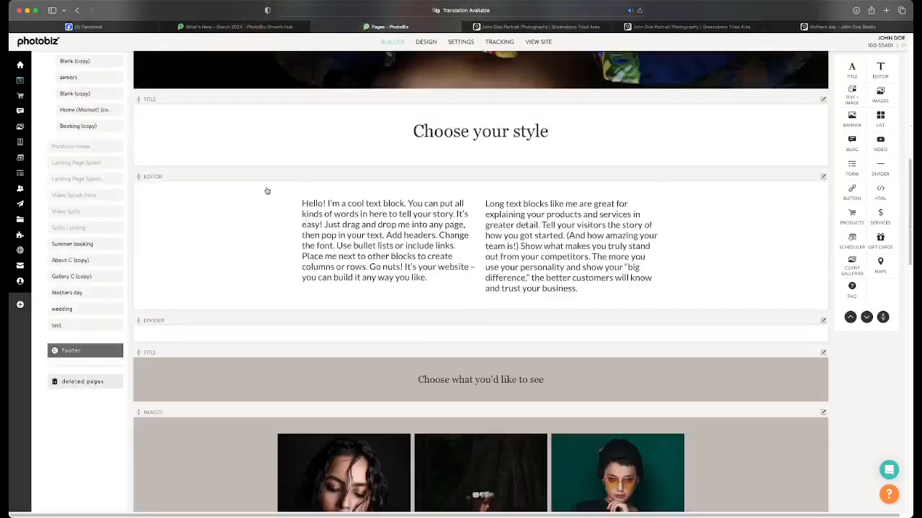
{"action": "scroll", "coordinate": [266, 189], "scroll_direction": "down", "scroll_amount": 12}
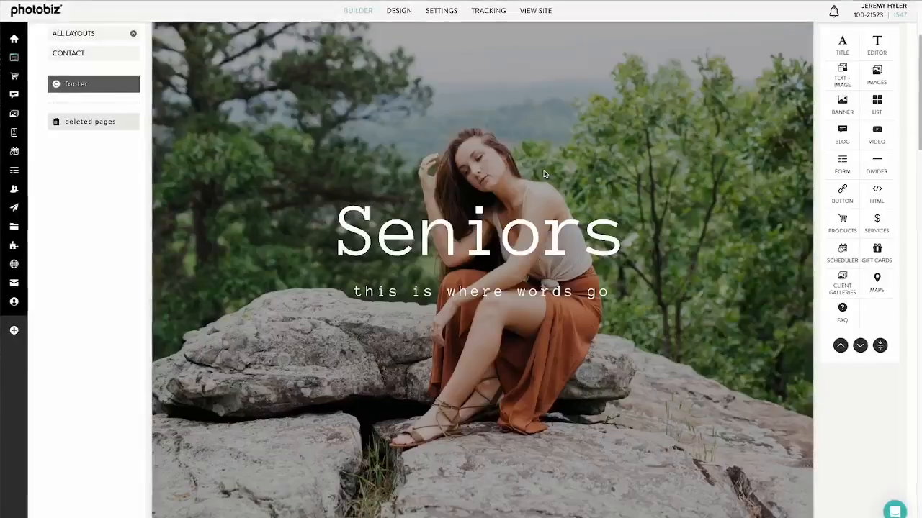
Set the title font of the Seniors banner to Adamina
{"action": "left_click", "coordinate": [543, 173]}
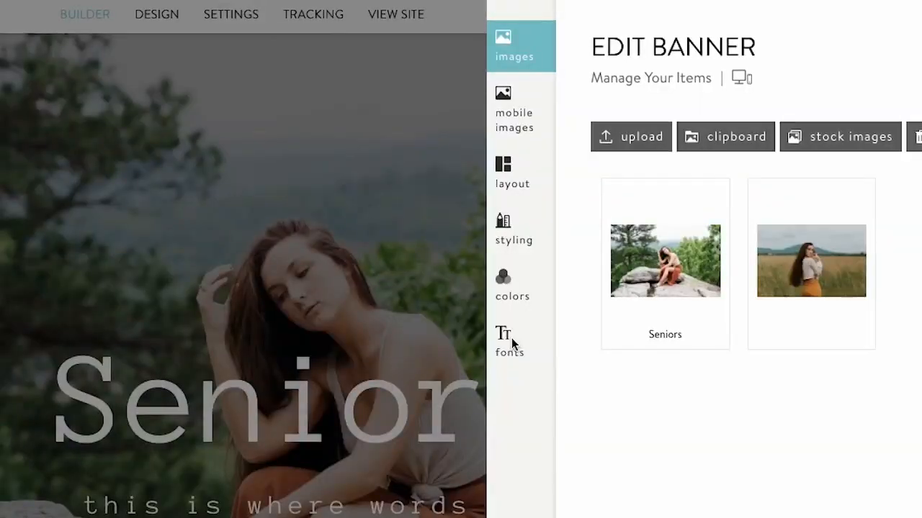
{"action": "left_click", "coordinate": [605, 196]}
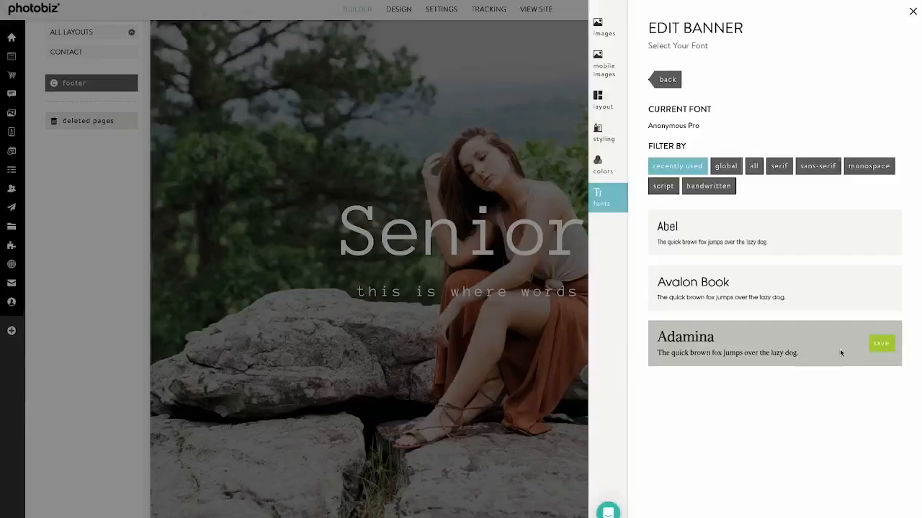
{"action": "left_click", "coordinate": [881, 343]}
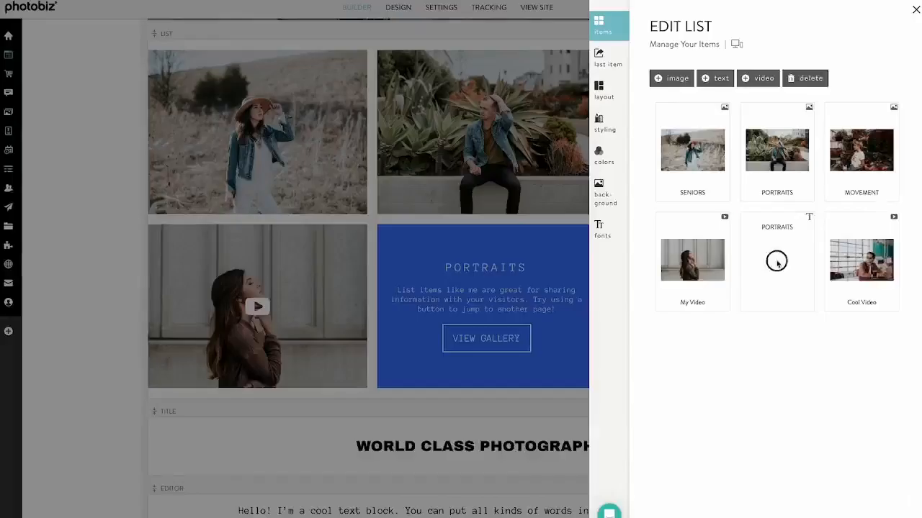
Set the portrait list's overlay color to #4A4763, and save the editor block's colors with #4A4763 for the button border and background
{"action": "left_click_drag", "start_coordinate": [771, 259], "coordinate": [756, 195]}
{"action": "left_click", "coordinate": [604, 155]}
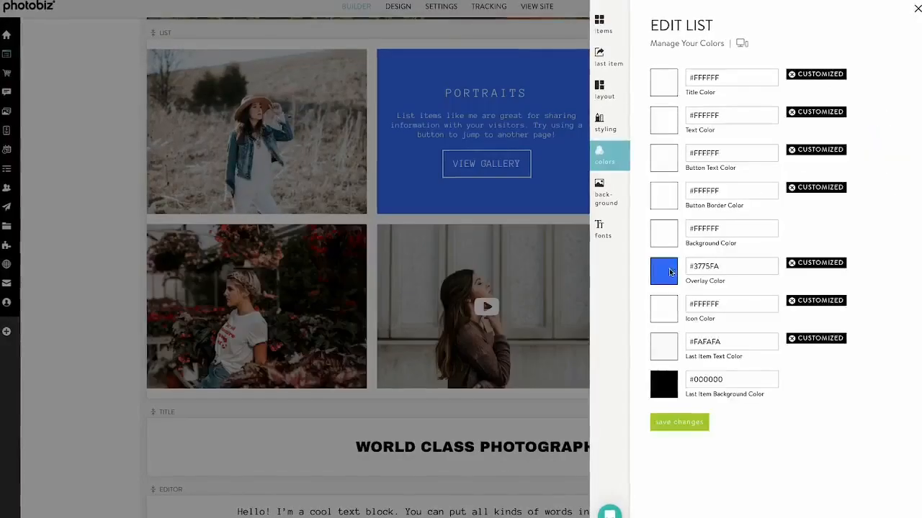
{"action": "left_click", "coordinate": [668, 272]}
{"action": "left_click", "coordinate": [535, 263]}
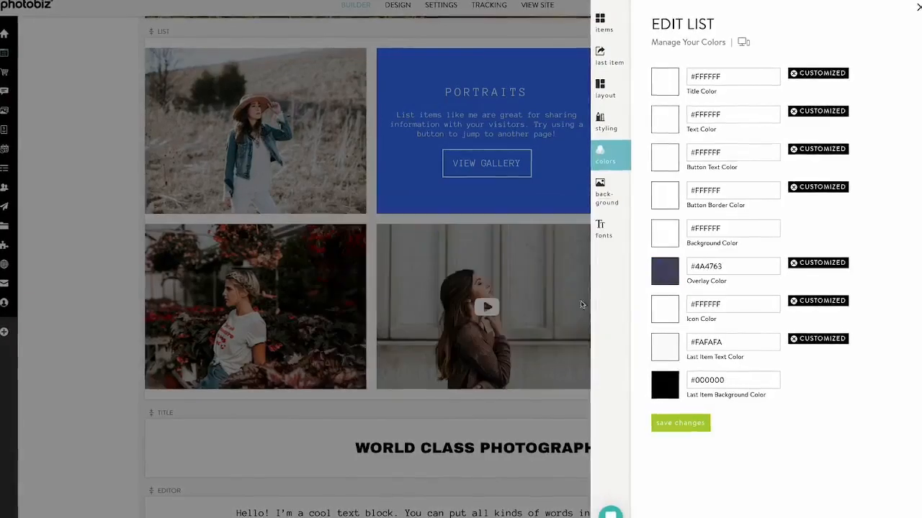
{"action": "left_click", "coordinate": [679, 424]}
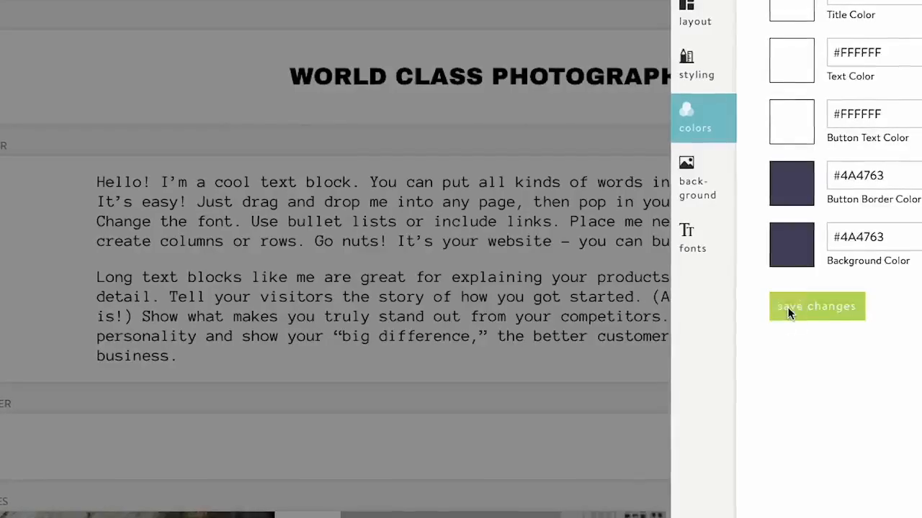
{"action": "left_click", "coordinate": [787, 307]}
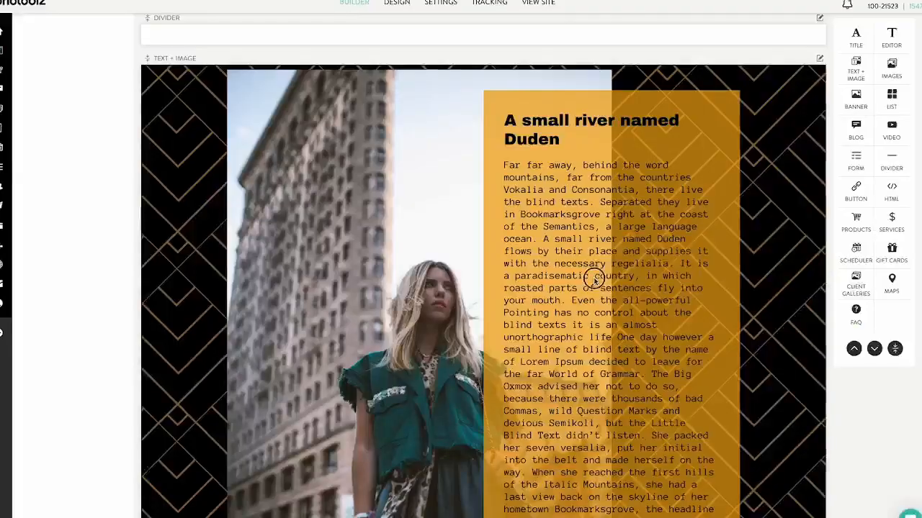
Set the layout of the text and image block to Text Circle Overlay Left
{"action": "left_click", "coordinate": [597, 273]}
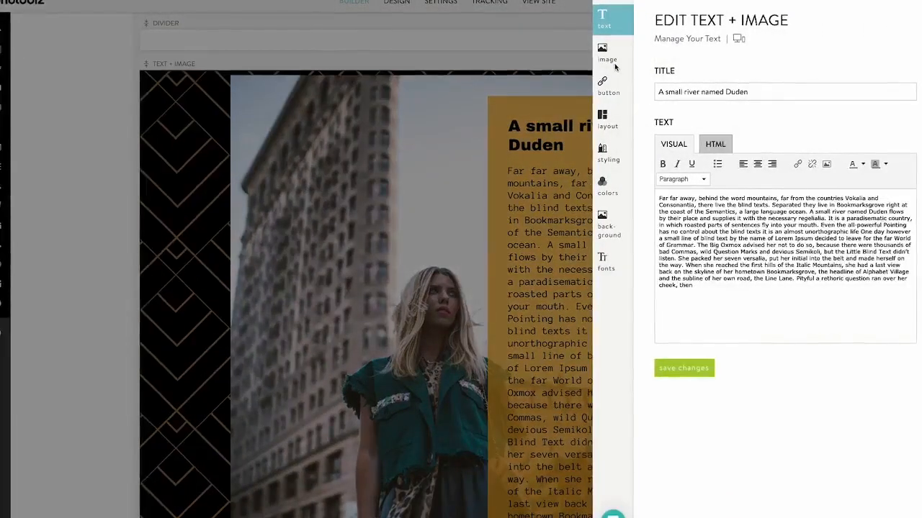
{"action": "left_click", "coordinate": [605, 117]}
{"action": "left_click", "coordinate": [674, 378]}
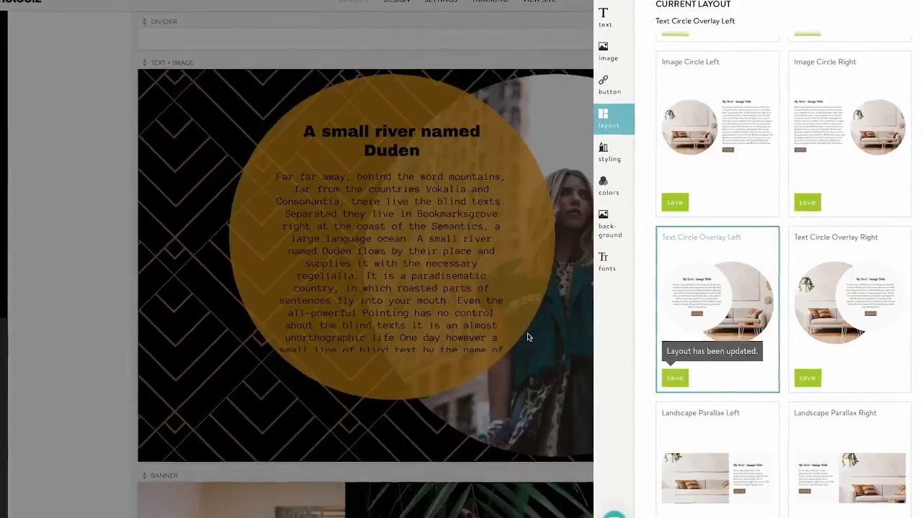
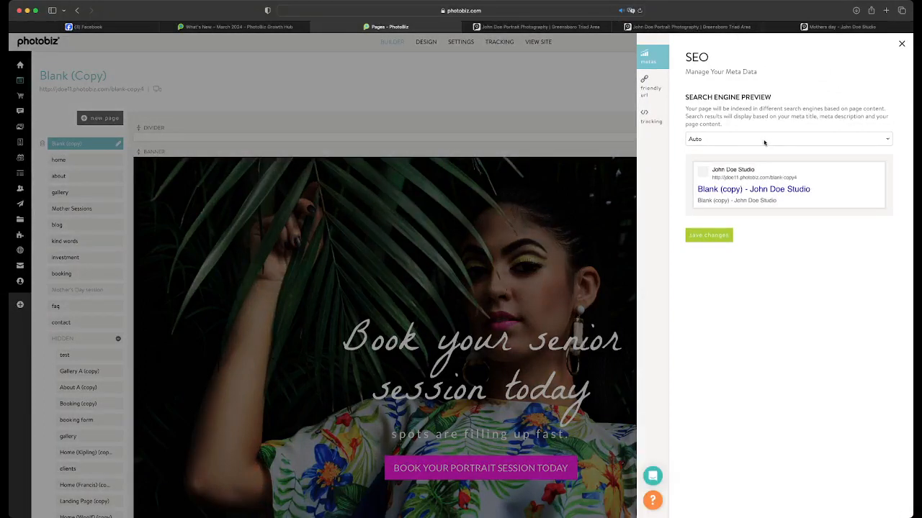
Set the page's search engine preview to Custom and enter the meta title "New copy here | its a great and it character counter!"
{"action": "left_click", "coordinate": [764, 142]}
{"action": "left_click", "coordinate": [764, 149]}
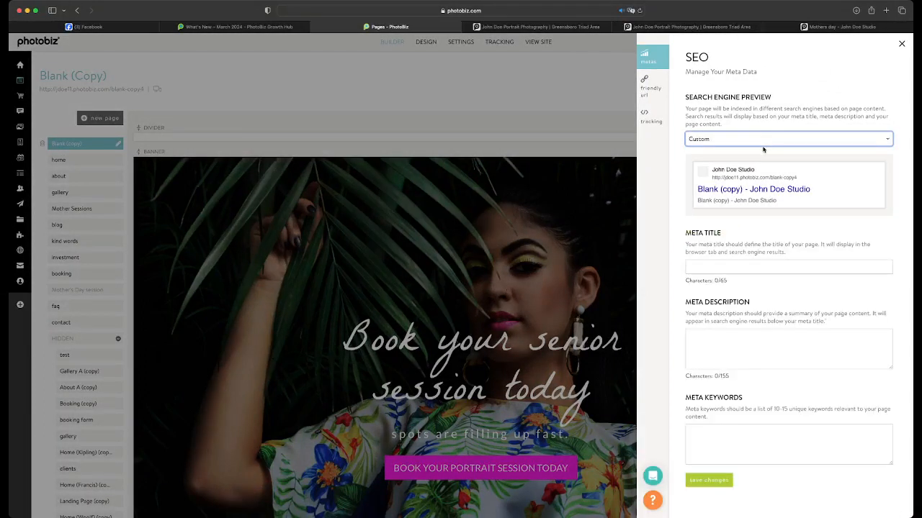
{"action": "left_click", "coordinate": [761, 267]}
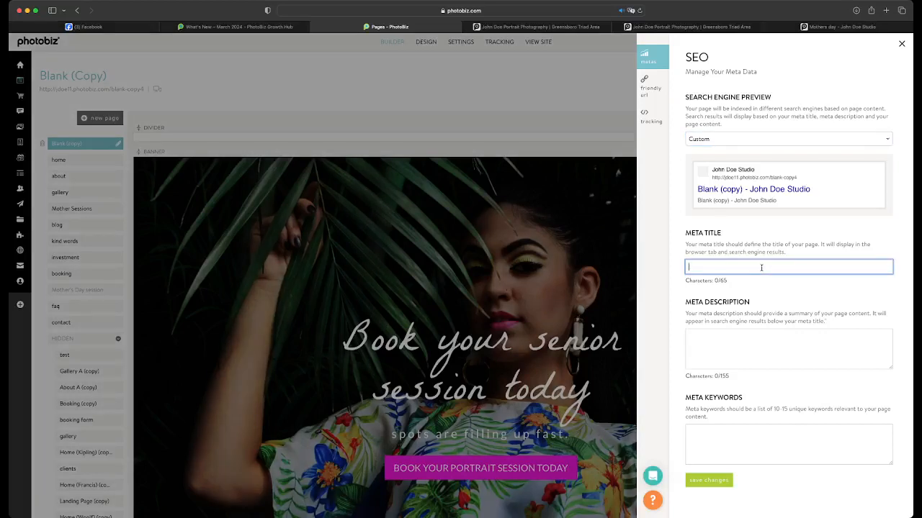
{"action": "type", "text": "New copy here | its a great and it character counter!"}
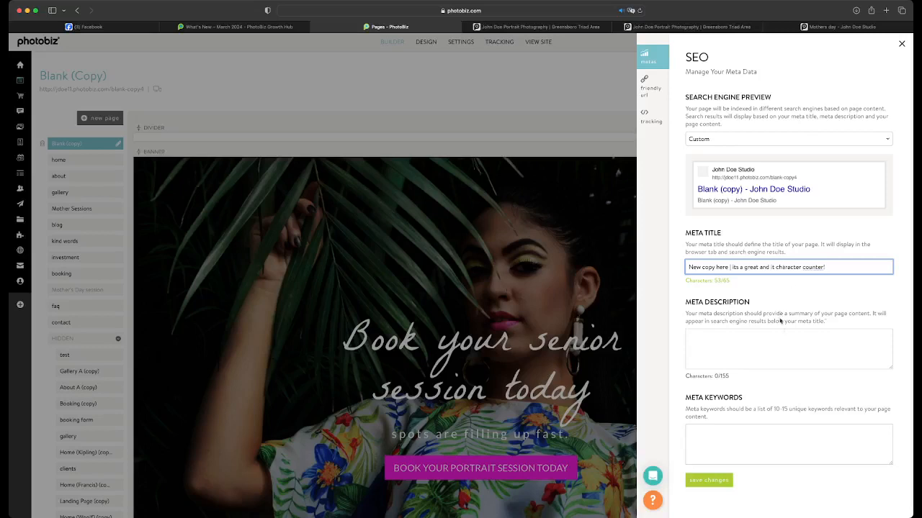
Paste the sample text block copy as the meta description and trim off everything after "then pop in yo"
{"action": "left_click", "coordinate": [787, 338]}
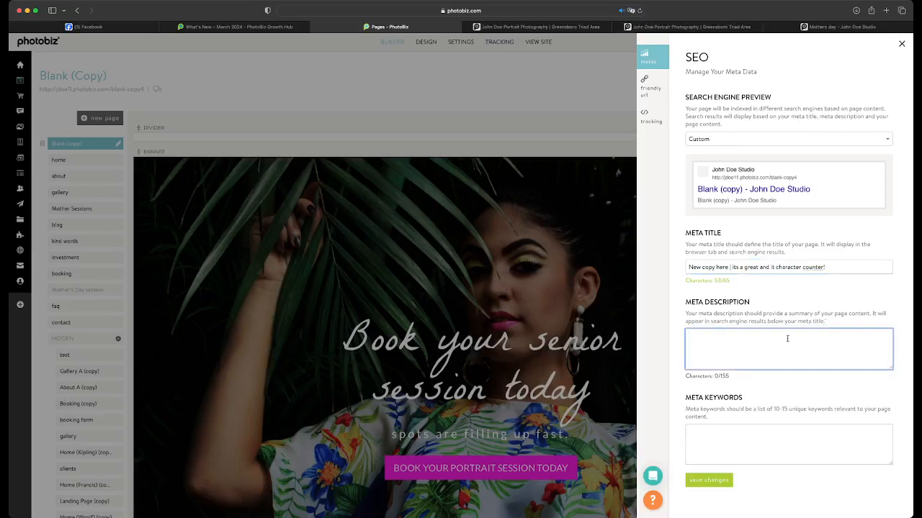
{"action": "key", "text": "super+v"}
{"action": "left_click_drag", "start_coordinate": [787, 339], "coordinate": [736, 350]}
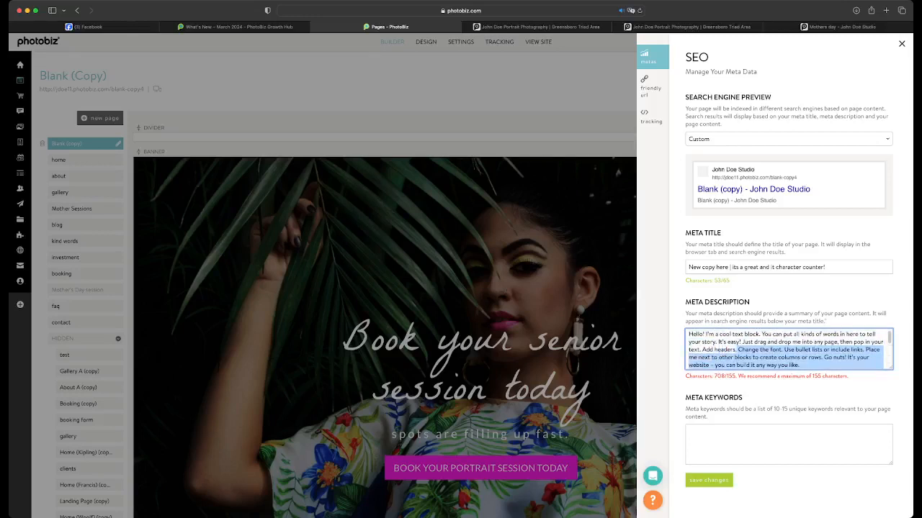
{"action": "key", "text": "BackSpace"}
{"action": "key", "text": "BackSpace"}
{"action": "key", "text": "BackSpace"}
{"action": "key", "text": "BackSpace"}
{"action": "key", "text": "BackSpace"}
{"action": "key", "text": "BackSpace"}
{"action": "key", "text": "BackSpace"}
{"action": "key", "text": "BackSpace"}
{"action": "key", "text": "BackSpace"}
{"action": "key", "text": "BackSpace"}
{"action": "key", "text": "BackSpace"}
{"action": "key", "text": "BackSpace"}
{"action": "key", "text": "BackSpace"}
{"action": "key", "text": "BackSpace"}
{"action": "key", "text": "BackSpace"}
{"action": "key", "text": "BackSpace"}
{"action": "key", "text": "BackSpace"}
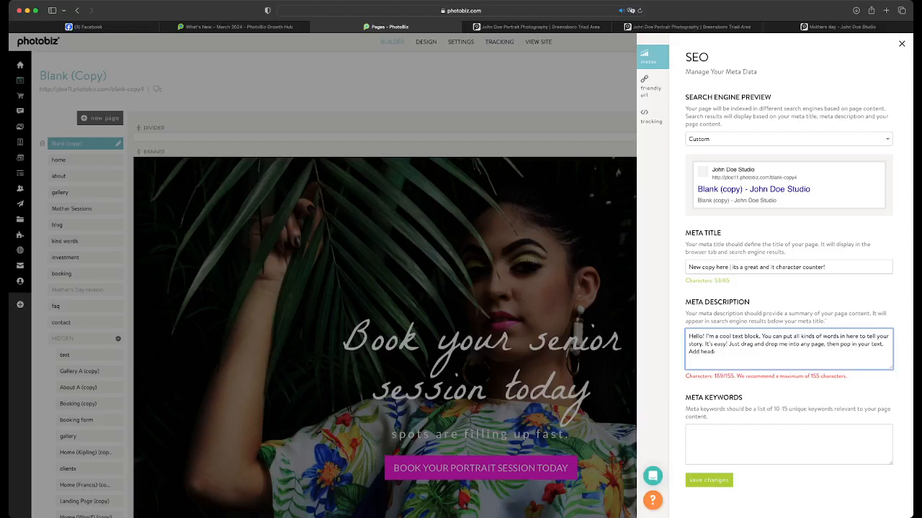
{"action": "key", "text": "BackSpace"}
{"action": "key", "text": "BackSpace"}
{"action": "key", "text": "BackSpace"}
{"action": "key", "text": "BackSpace"}
{"action": "key", "text": "BackSpace"}
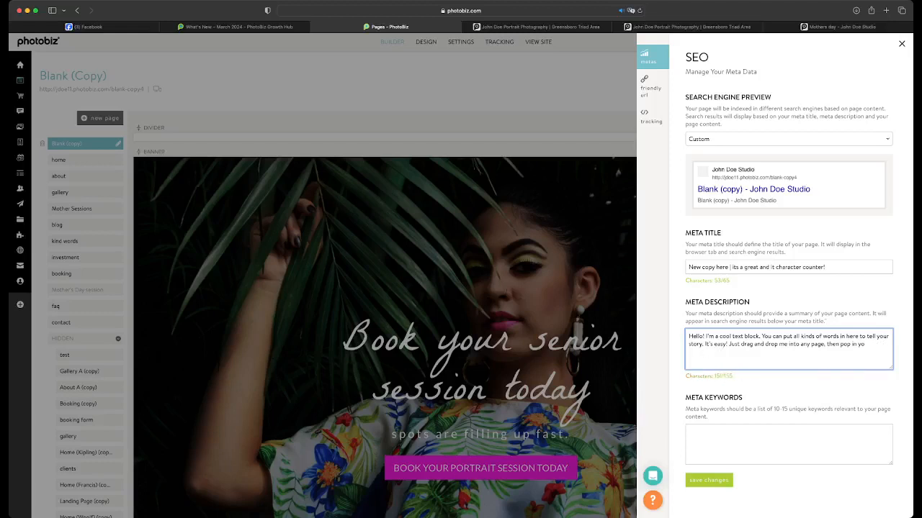
Reword the end of the meta description so it reads "Just drag and drop me into any page, add in your logo."
{"action": "type", "text": "ur logo"}
{"action": "left_click", "coordinate": [856, 344]}
{"action": "key", "text": "BackSpace"}
{"action": "key", "text": "BackSpace"}
{"action": "key", "text": "BackSpace"}
{"action": "key", "text": "BackSpace"}
{"action": "key", "text": "BackSpace"}
{"action": "key", "text": "BackSpace"}
{"action": "key", "text": "BackSpace"}
{"action": "key", "text": "BackSpace"}
{"action": "key", "text": "BackSpace"}
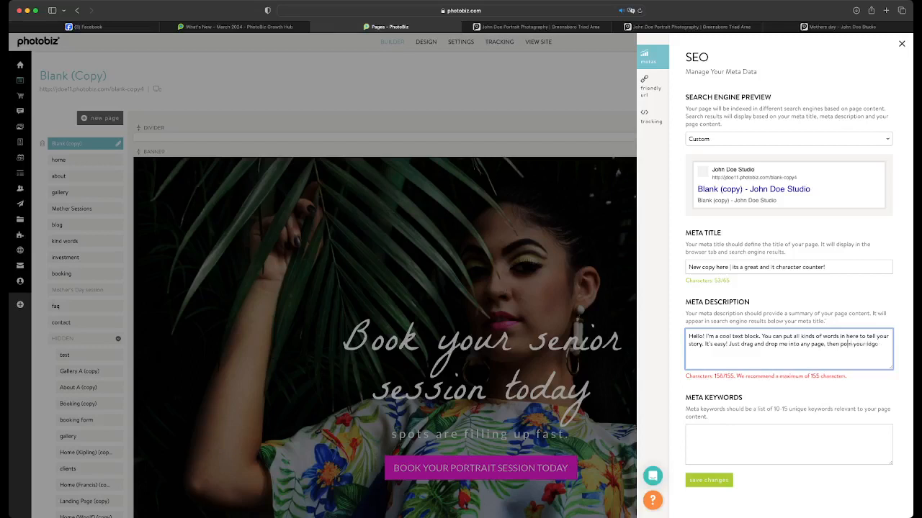
{"action": "type", "text": "a"}
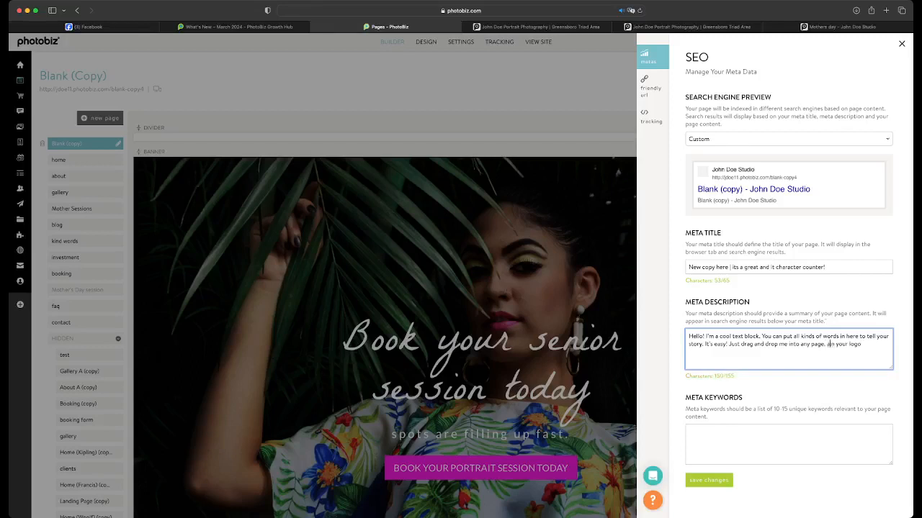
{"action": "type", "text": "dd"}
Enter the meta keywords "testing, logo, website, PhotoBiz,", save the SEO changes and close the SEO settings
{"action": "left_click", "coordinate": [752, 432]}
{"action": "type", "text": "t"}
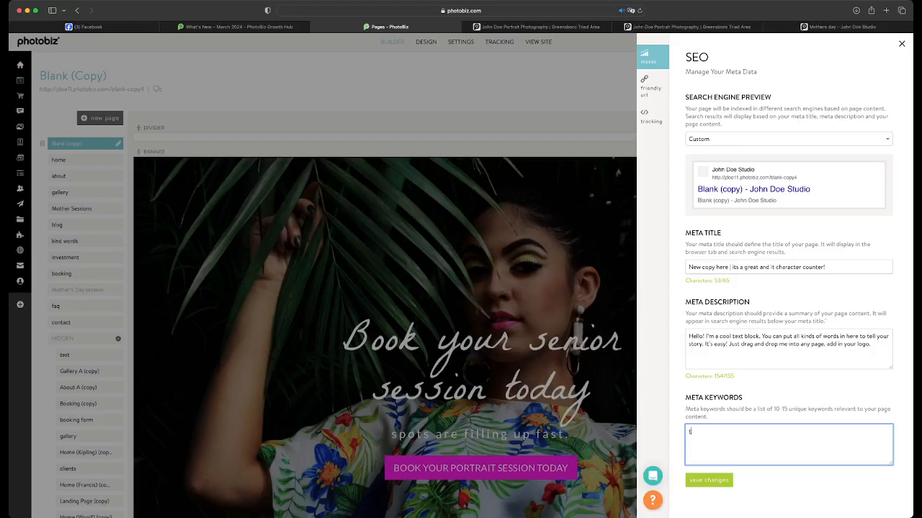
{"action": "type", "text": "esting, logo, website, photobiz,"}
{"action": "left_click", "coordinate": [717, 483]}
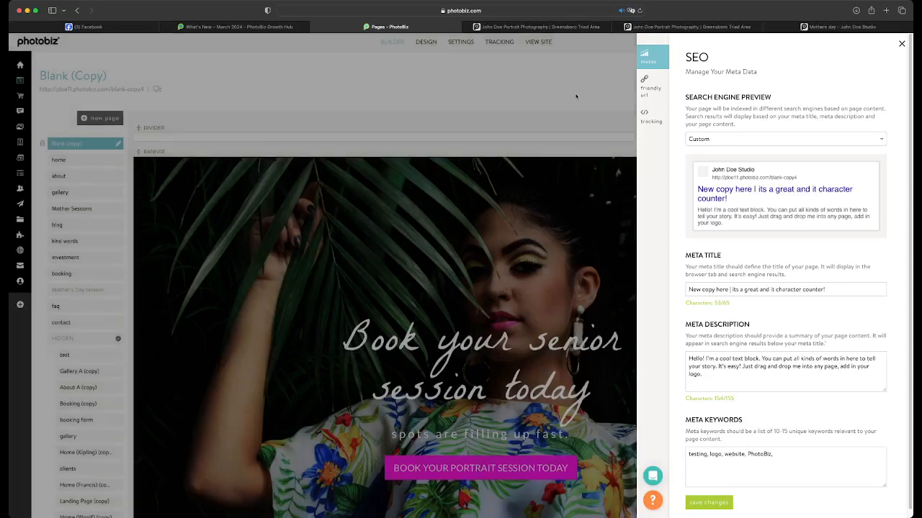
{"action": "left_click", "coordinate": [585, 90]}
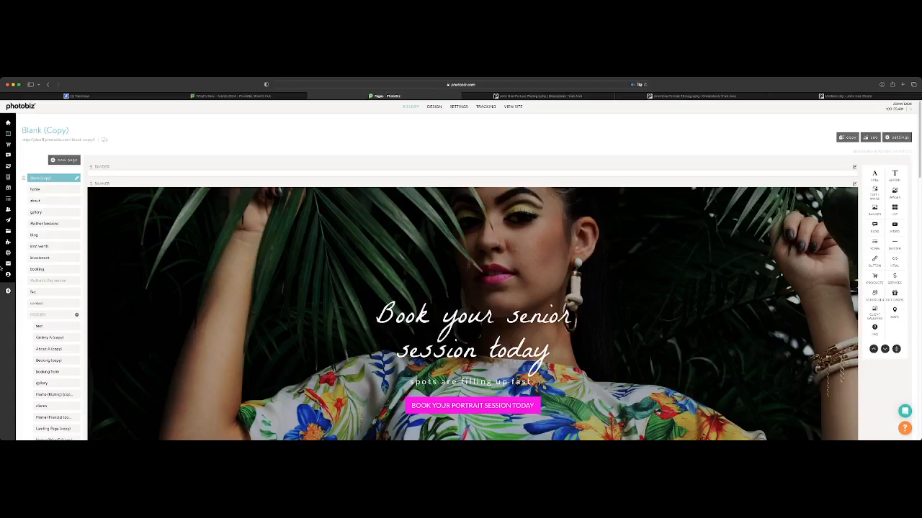
Narrow the browser window, look through the Blank (Copy) page's blocks at the smaller width, and restore the full window width
{"action": "left_click_drag", "start_coordinate": [1, 267], "coordinate": [28, 269]}
{"action": "scroll", "coordinate": [207, 285], "scroll_direction": "down", "scroll_amount": 7}
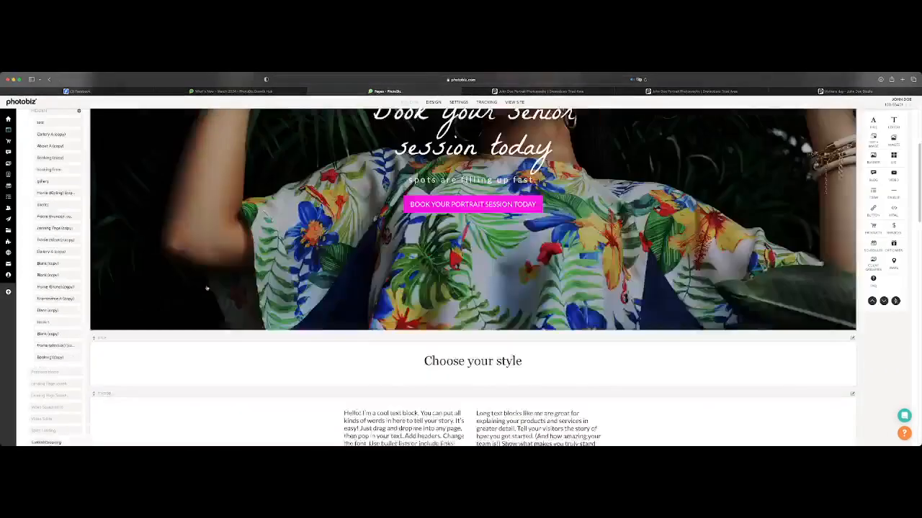
{"action": "scroll", "coordinate": [197, 290], "scroll_direction": "up", "scroll_amount": 4}
{"action": "scroll", "coordinate": [197, 291], "scroll_direction": "up", "scroll_amount": 5}
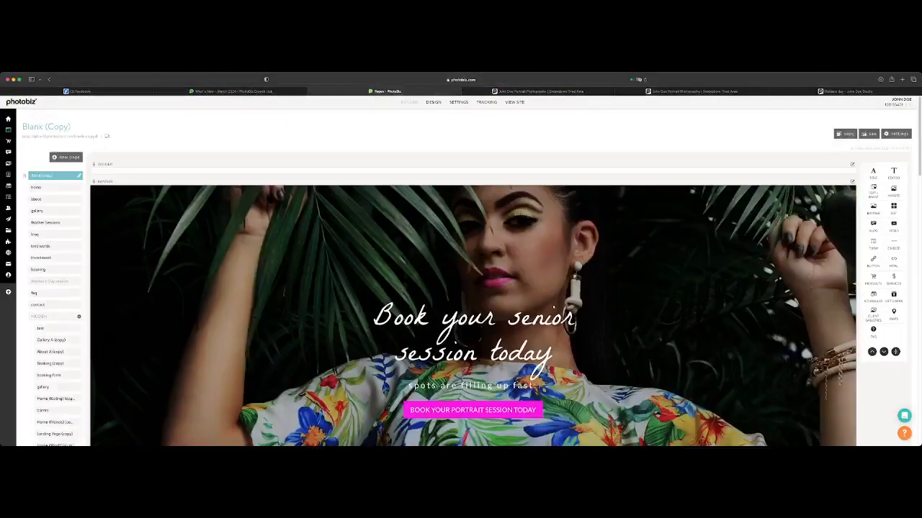
{"action": "left_click_drag", "start_coordinate": [0, 203], "coordinate": [319, 203]}
{"action": "left_click_drag", "start_coordinate": [129, 282], "coordinate": [149, 296]}
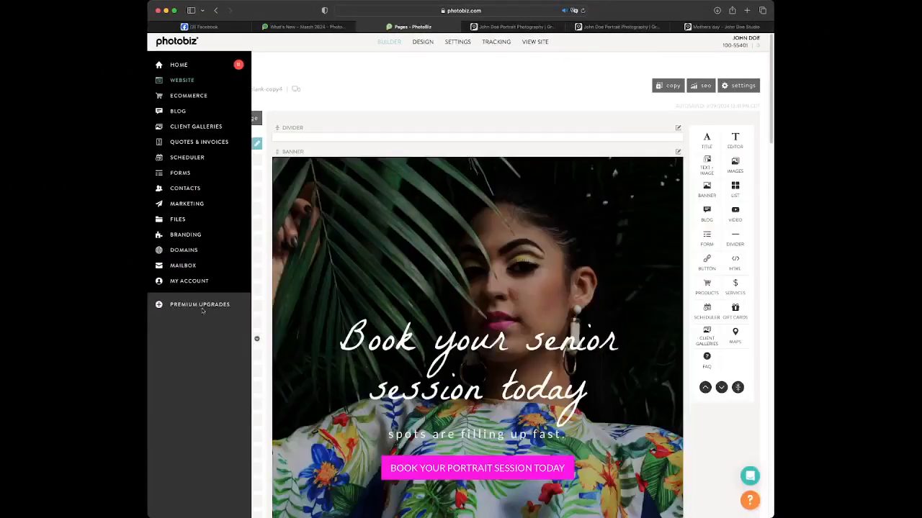
{"action": "scroll", "coordinate": [302, 344], "scroll_direction": "down", "scroll_amount": 15}
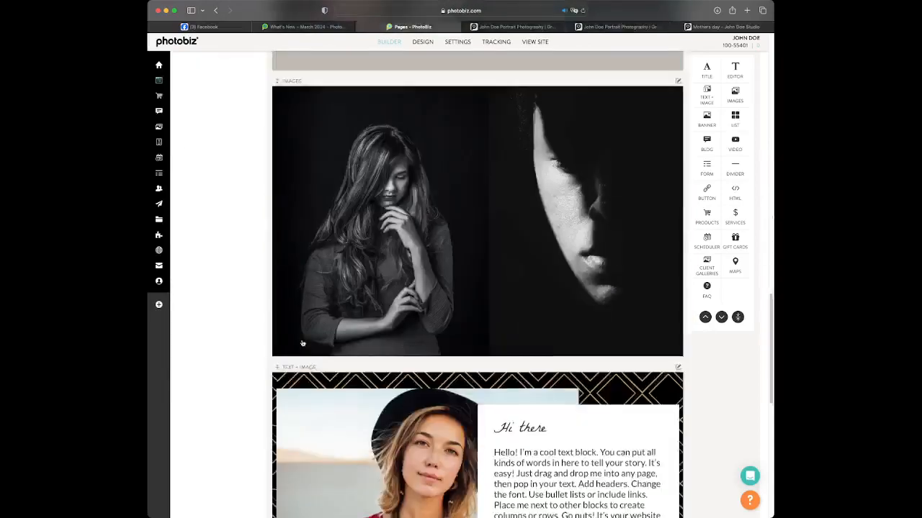
{"action": "scroll", "coordinate": [295, 343], "scroll_direction": "up", "scroll_amount": 20}
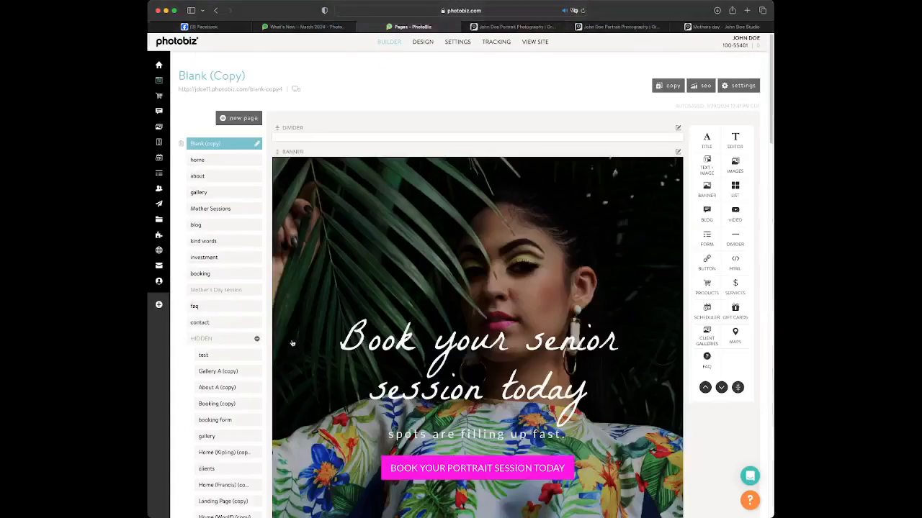
{"action": "left_click_drag", "start_coordinate": [148, 211], "coordinate": [1, 220]}
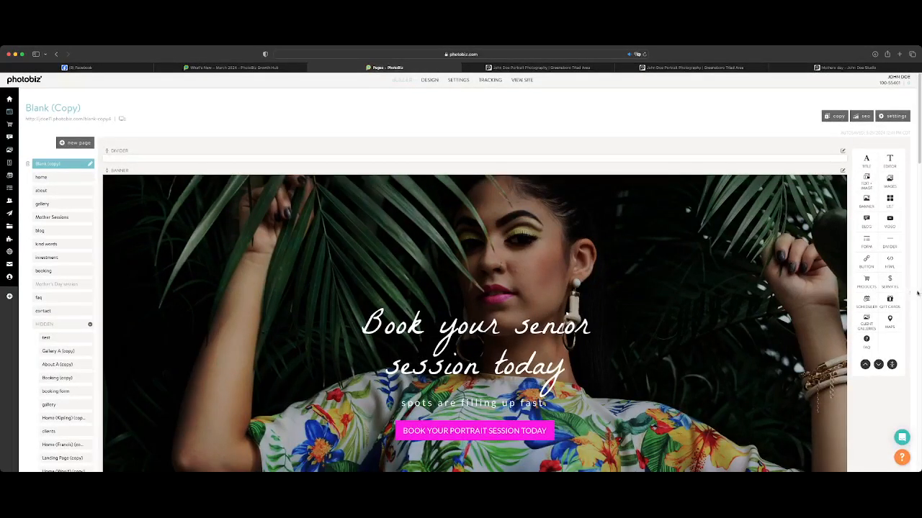
{"action": "left_click_drag", "start_coordinate": [920, 292], "coordinate": [776, 282]}
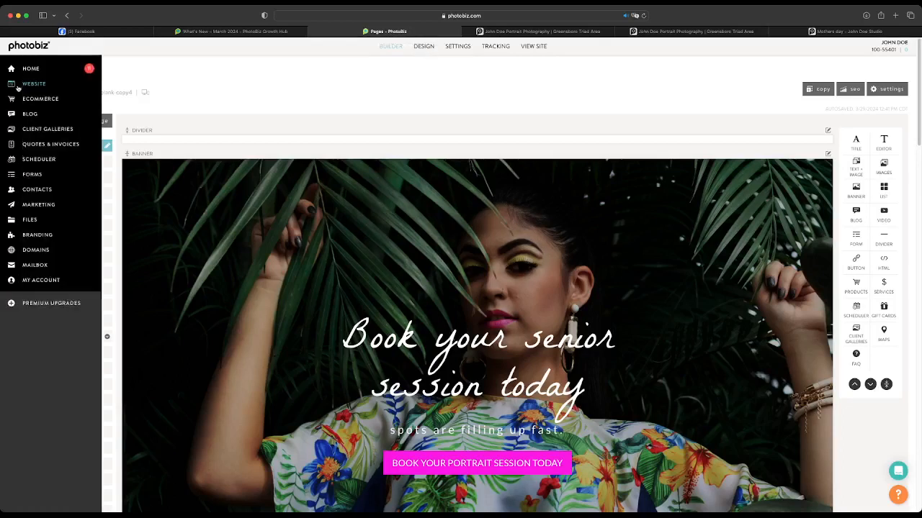
Open the site's design preview and view the page in the mobile, desktop and tablet layouts
{"action": "left_click", "coordinate": [414, 54]}
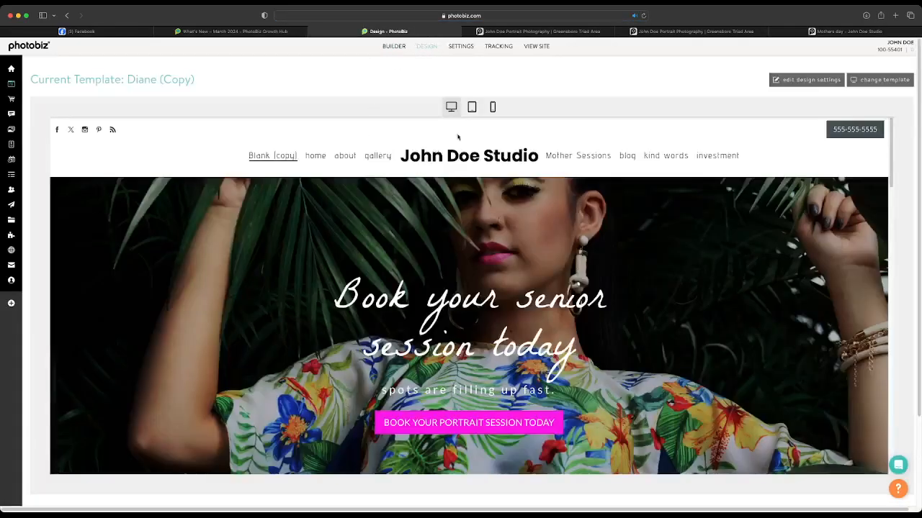
{"action": "left_click", "coordinate": [492, 108]}
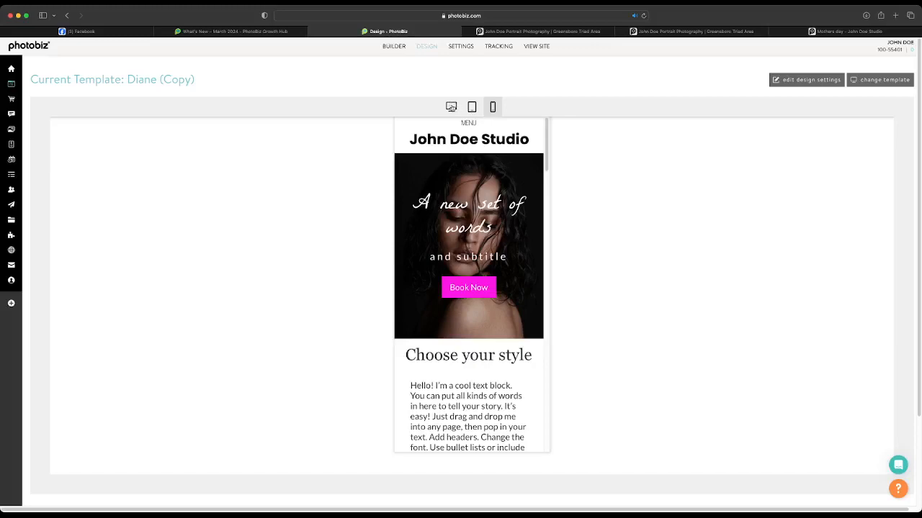
{"action": "left_click", "coordinate": [451, 107]}
{"action": "left_click", "coordinate": [472, 107]}
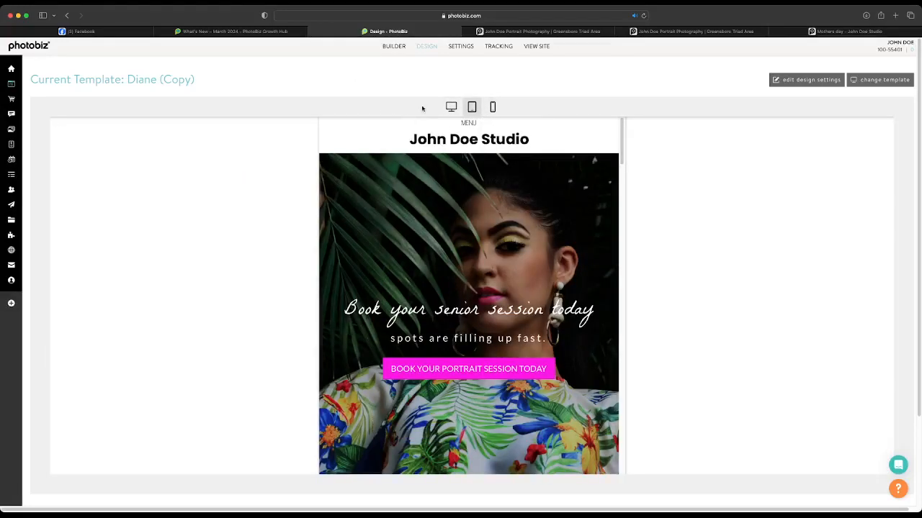
Return to the What's New – March 2024 post and review the four new designs: Grace, Wiley, Maurice and Wright
{"action": "left_click", "coordinate": [237, 31]}
{"action": "scroll", "coordinate": [349, 237], "scroll_direction": "up", "scroll_amount": 10}
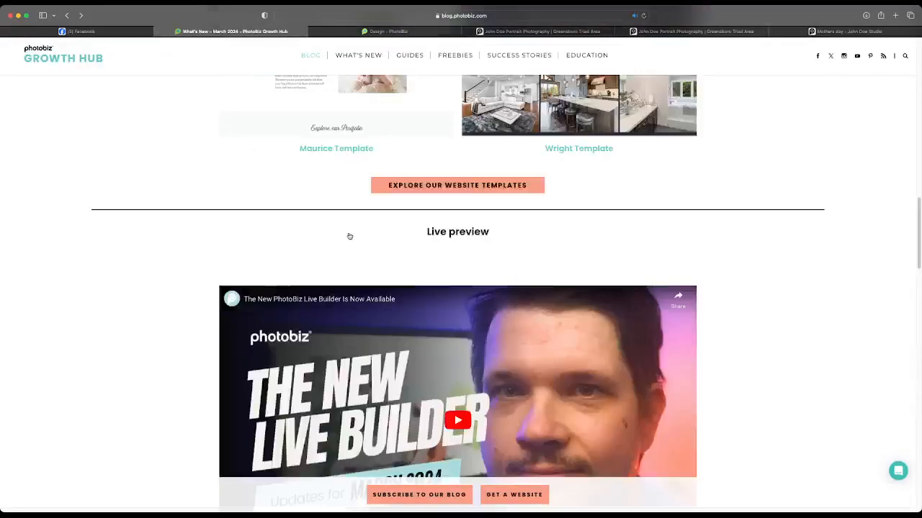
{"action": "scroll", "coordinate": [349, 236], "scroll_direction": "up", "scroll_amount": 15}
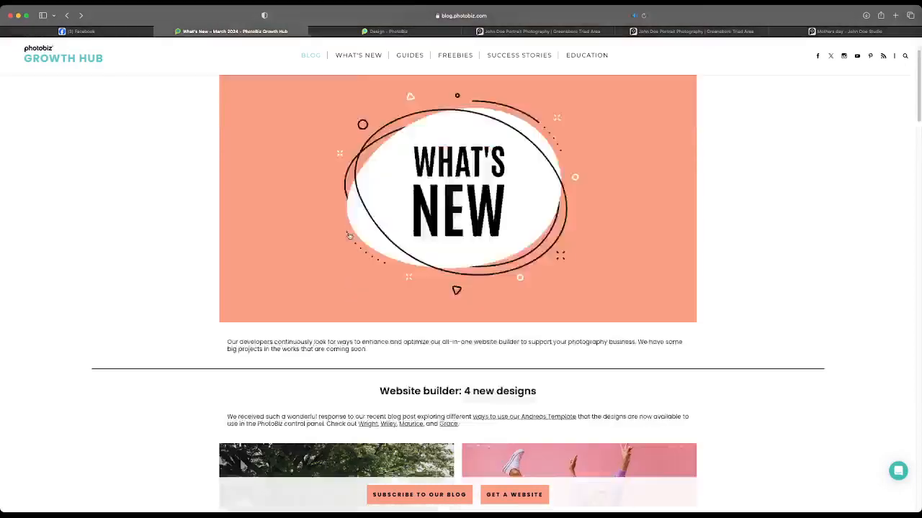
{"action": "scroll", "coordinate": [349, 236], "scroll_direction": "down", "scroll_amount": 5}
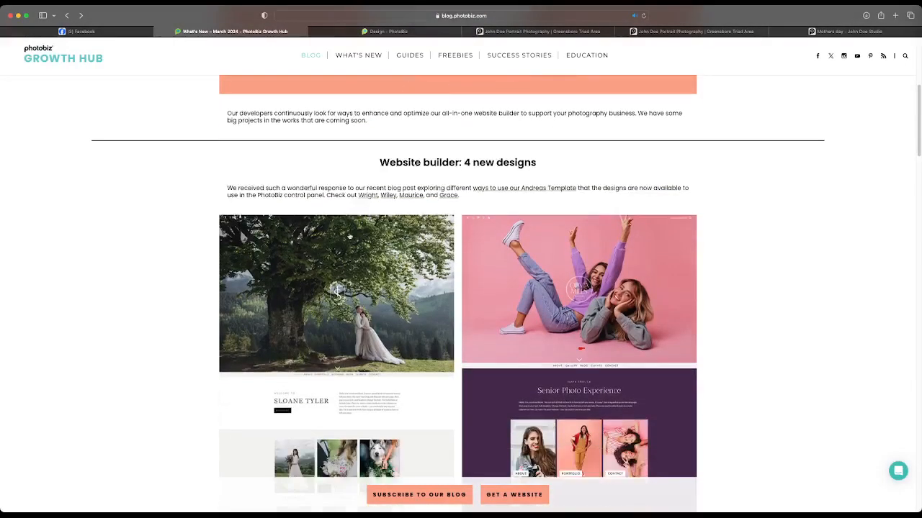
{"action": "scroll", "coordinate": [349, 236], "scroll_direction": "down", "scroll_amount": 3}
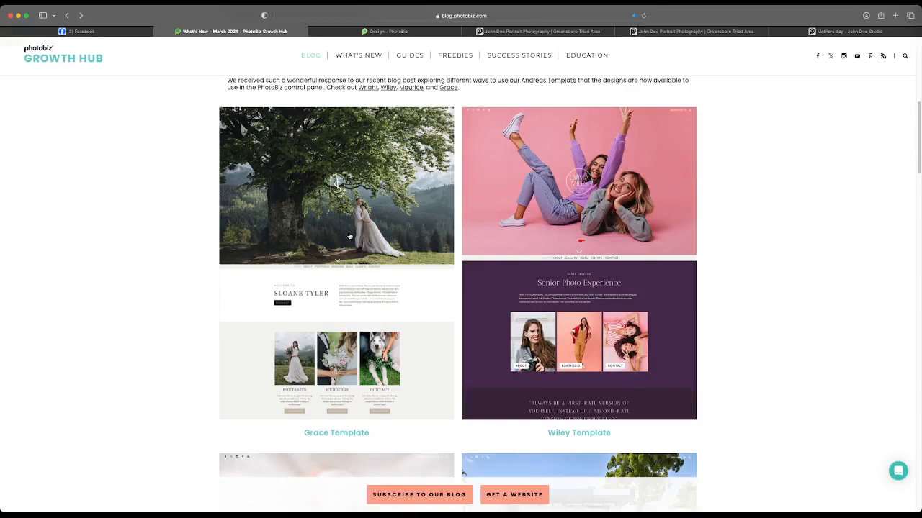
{"action": "scroll", "coordinate": [349, 236], "scroll_direction": "down", "scroll_amount": 1}
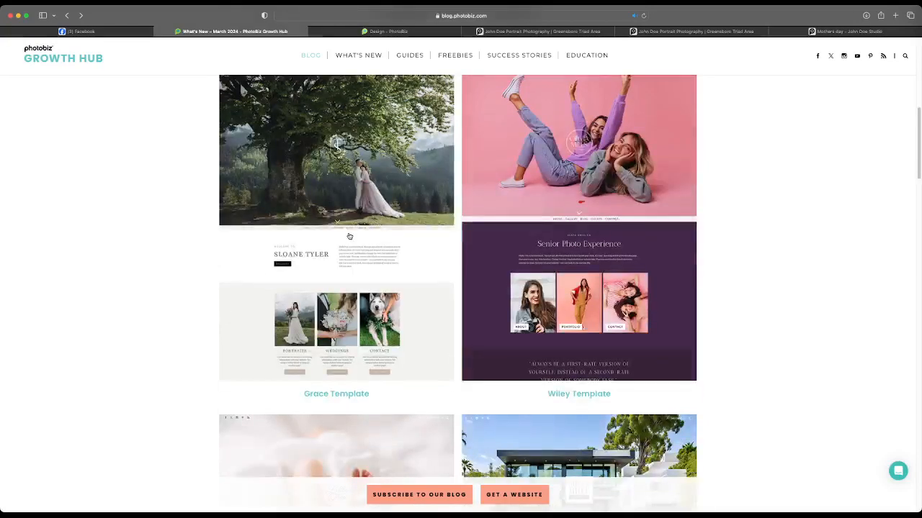
{"action": "scroll", "coordinate": [349, 237], "scroll_direction": "up", "scroll_amount": 4}
{"action": "scroll", "coordinate": [349, 236], "scroll_direction": "down", "scroll_amount": 2}
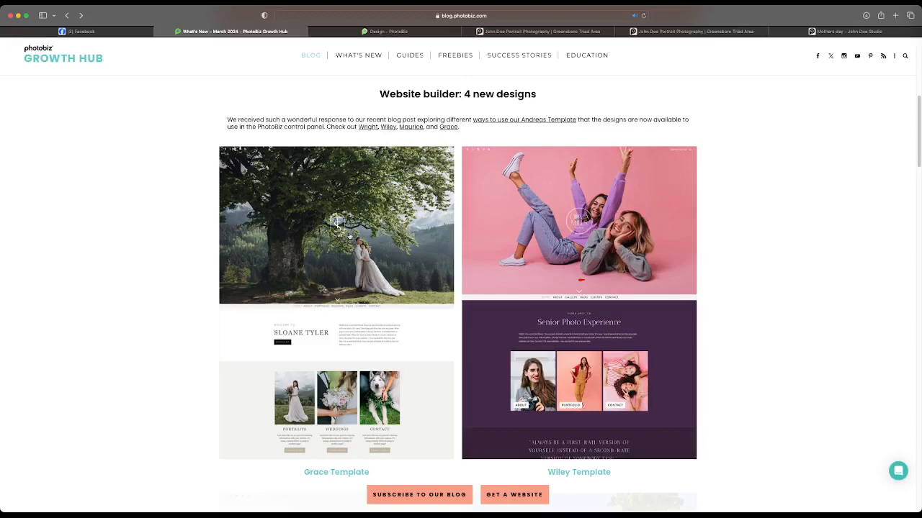
{"action": "scroll", "coordinate": [349, 236], "scroll_direction": "down", "scroll_amount": 3}
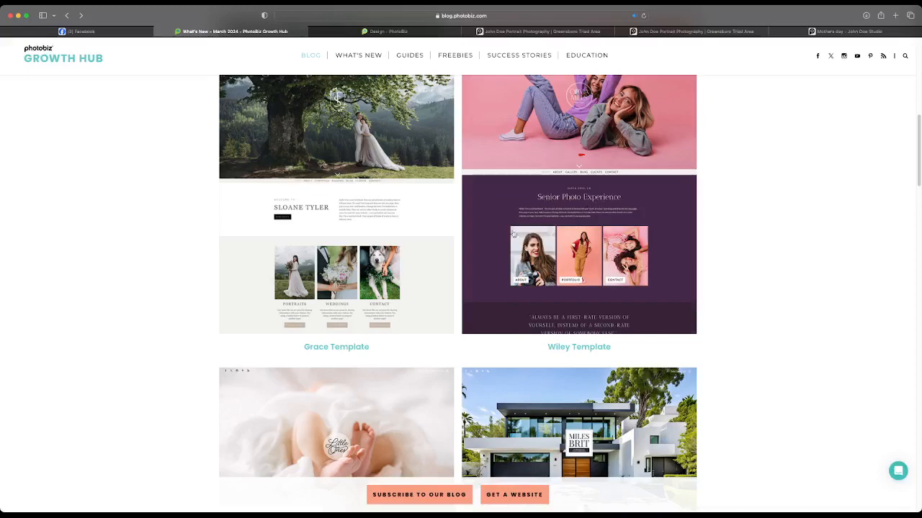
{"action": "scroll", "coordinate": [494, 227], "scroll_direction": "down", "scroll_amount": 1}
{"action": "scroll", "coordinate": [474, 236], "scroll_direction": "down", "scroll_amount": 3}
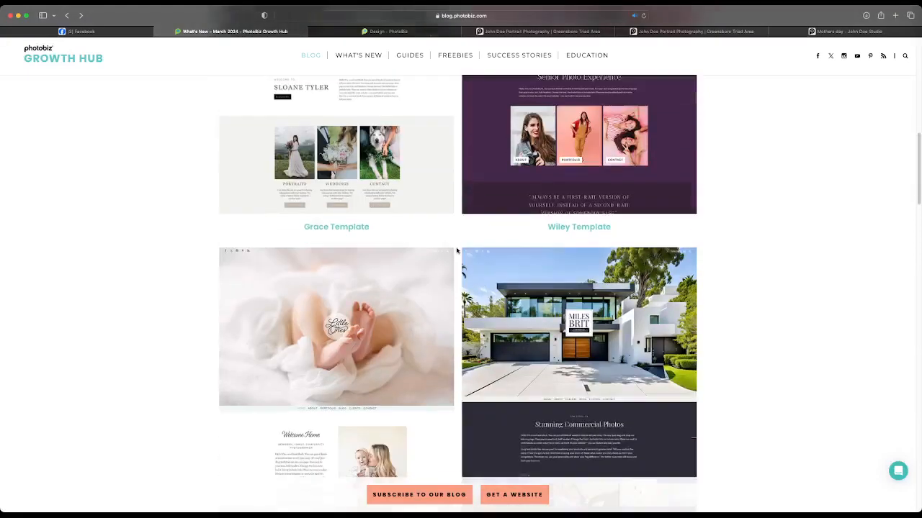
{"action": "scroll", "coordinate": [460, 245], "scroll_direction": "down", "scroll_amount": 3}
{"action": "scroll", "coordinate": [456, 249], "scroll_direction": "down", "scroll_amount": 1}
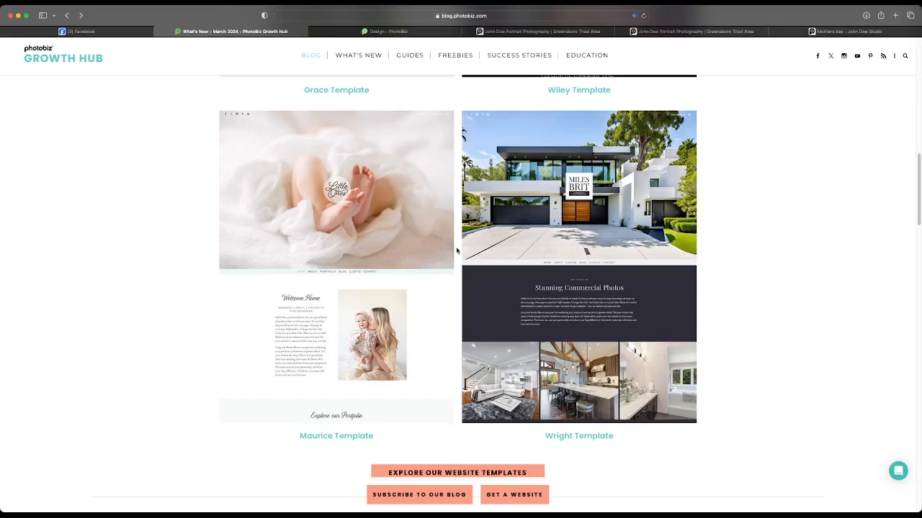
Look over the post's live preview section and continue to the order management enhancements
{"action": "scroll", "coordinate": [418, 243], "scroll_direction": "down", "scroll_amount": 5}
{"action": "scroll", "coordinate": [415, 241], "scroll_direction": "down", "scroll_amount": 5}
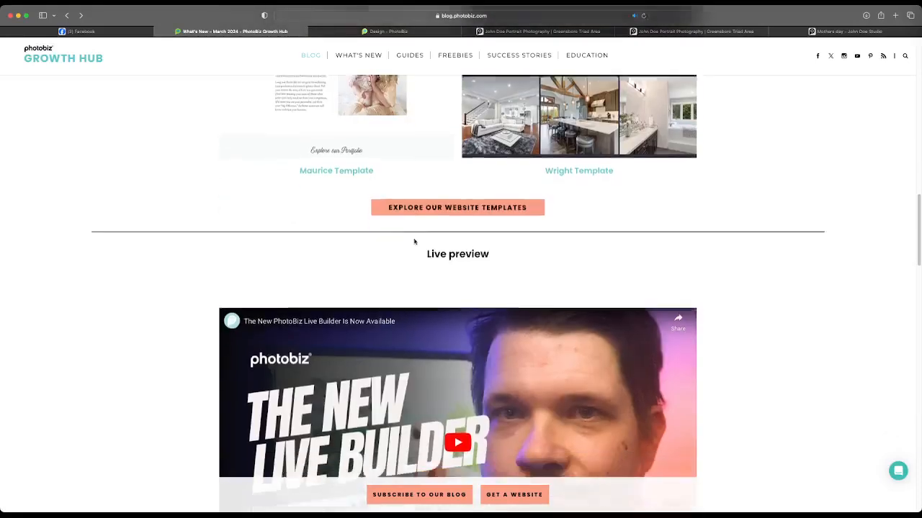
{"action": "scroll", "coordinate": [414, 242], "scroll_direction": "down", "scroll_amount": 5}
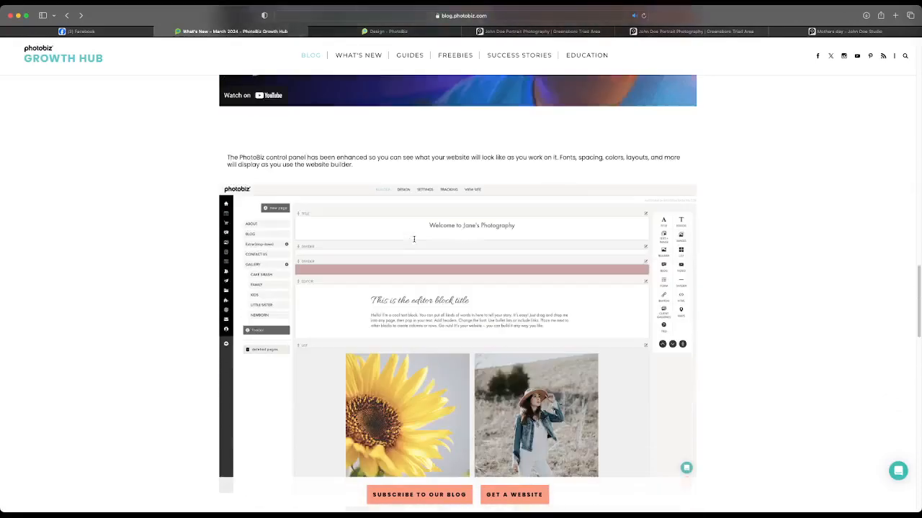
{"action": "scroll", "coordinate": [415, 242], "scroll_direction": "down", "scroll_amount": 5}
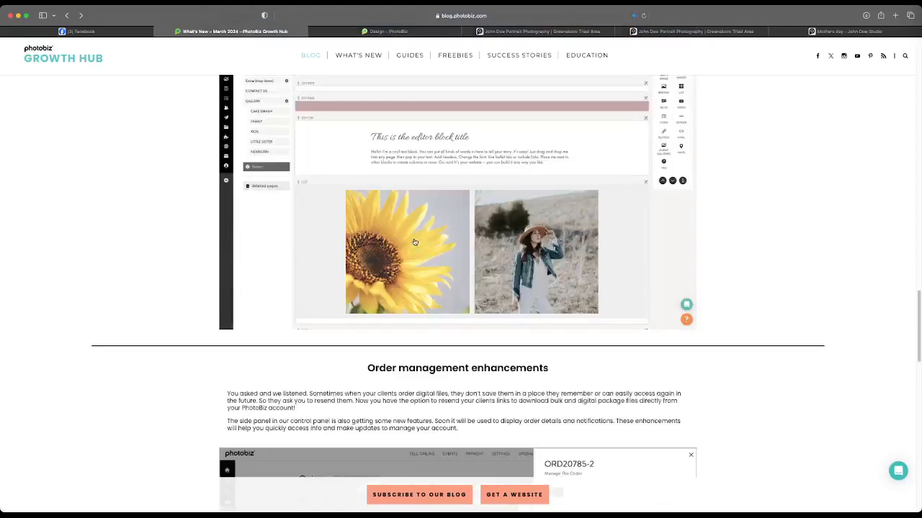
{"action": "scroll", "coordinate": [415, 241], "scroll_direction": "down", "scroll_amount": 5}
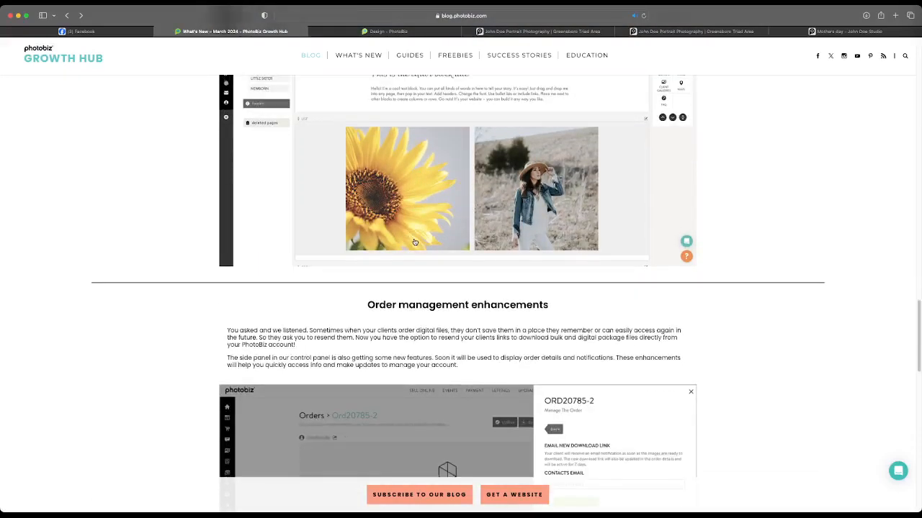
Read the order management enhancements section with its download-link example, and return to the start of the March 2024 post
{"action": "scroll", "coordinate": [415, 242], "scroll_direction": "down", "scroll_amount": 2}
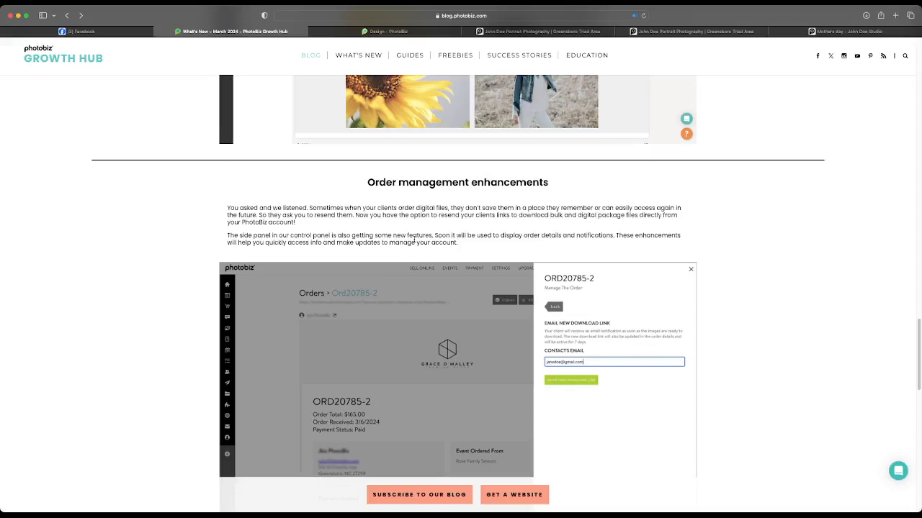
{"action": "scroll", "coordinate": [414, 237], "scroll_direction": "down", "scroll_amount": 5}
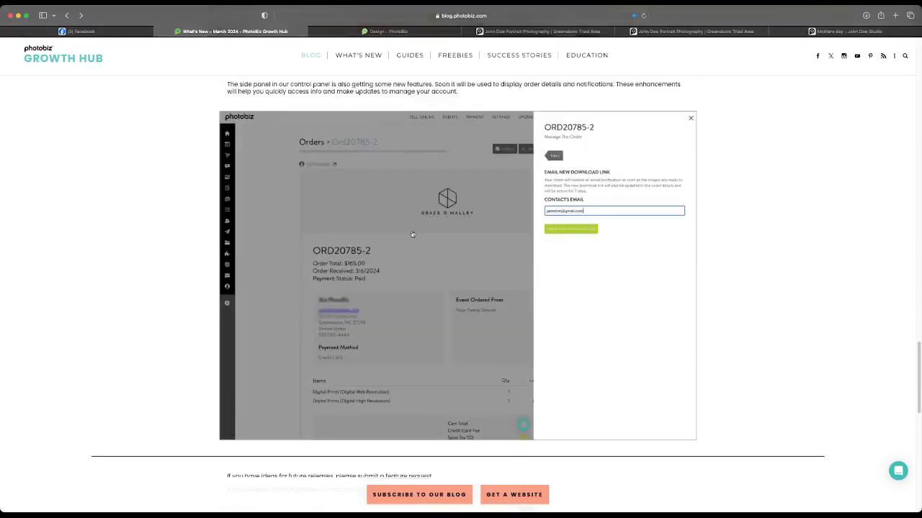
{"action": "scroll", "coordinate": [413, 234], "scroll_direction": "up", "scroll_amount": 15}
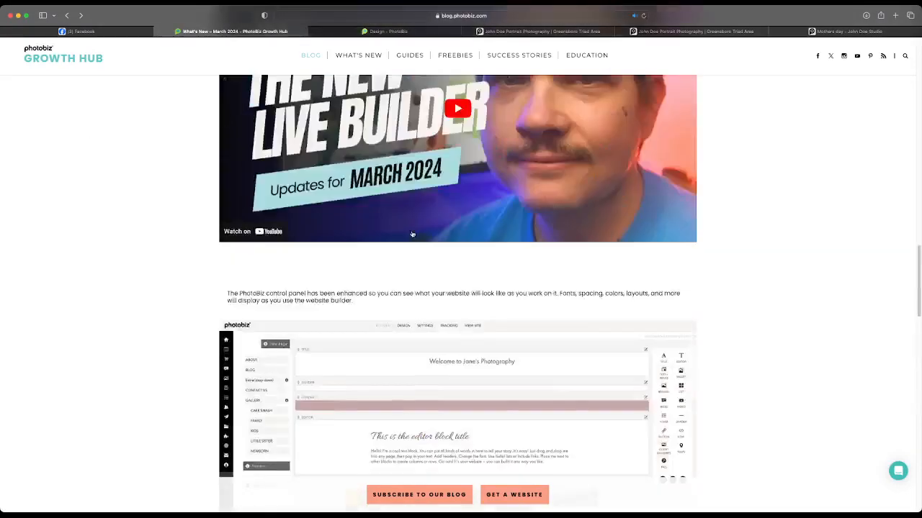
{"action": "scroll", "coordinate": [350, 92], "scroll_direction": "up", "scroll_amount": 5}
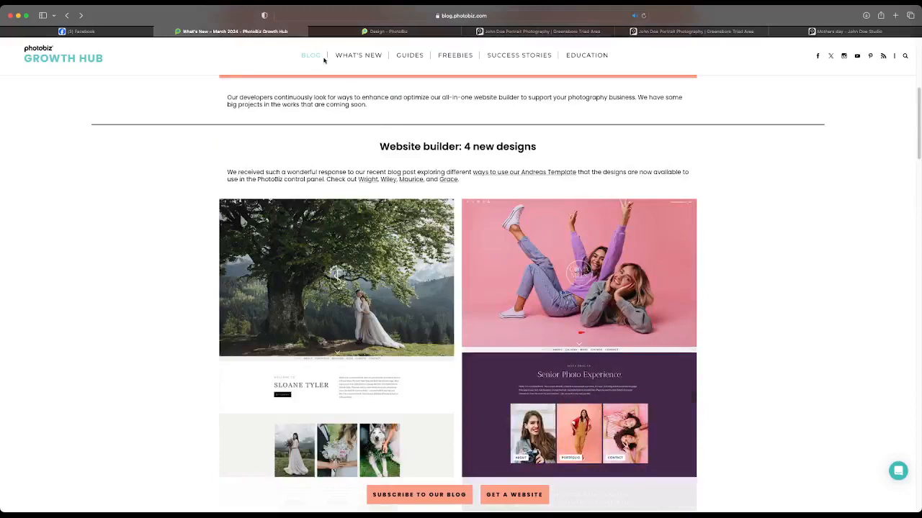
{"action": "scroll", "coordinate": [325, 68], "scroll_direction": "up", "scroll_amount": 3}
{"action": "scroll", "coordinate": [325, 68], "scroll_direction": "up", "scroll_amount": 3}
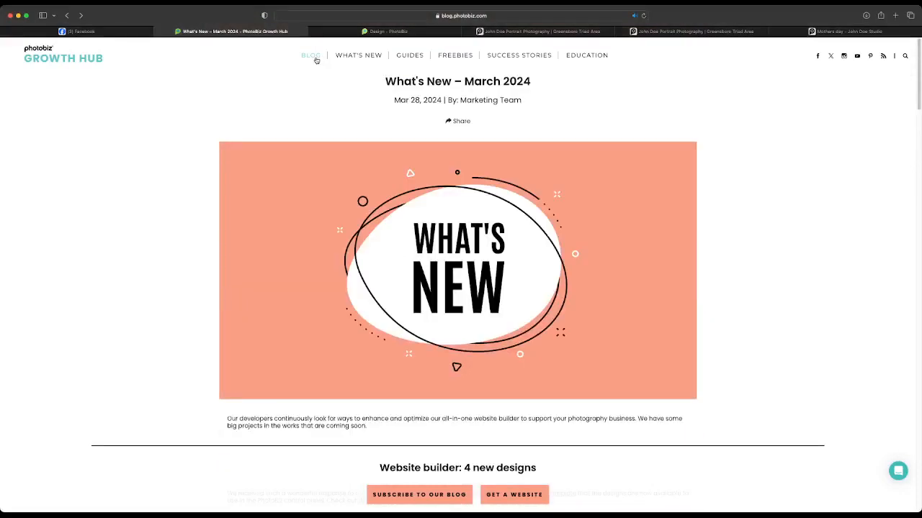
Open the Growth Hub's blog overview and browse the recent articles
{"action": "left_click", "coordinate": [315, 60]}
{"action": "scroll", "coordinate": [315, 115], "scroll_direction": "down", "scroll_amount": 8}
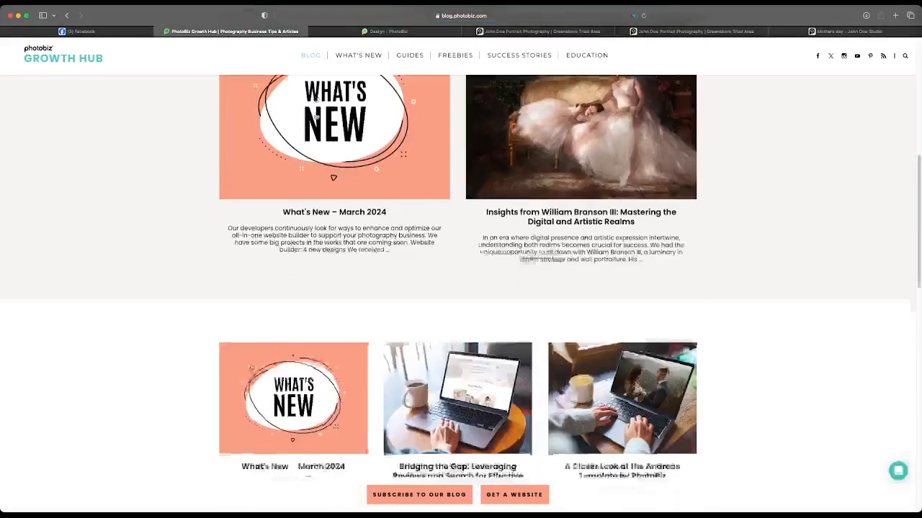
{"action": "scroll", "coordinate": [315, 116], "scroll_direction": "down", "scroll_amount": 1}
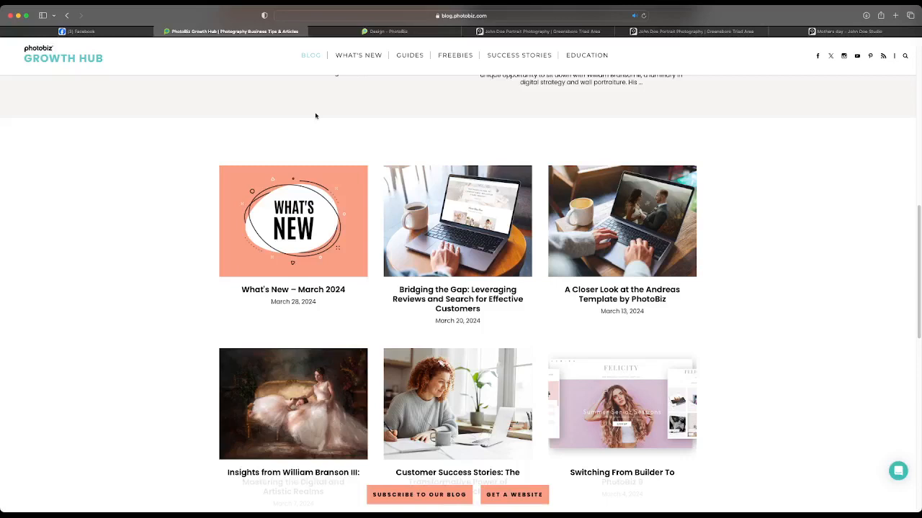
{"action": "scroll", "coordinate": [529, 221], "scroll_direction": "down", "scroll_amount": 2}
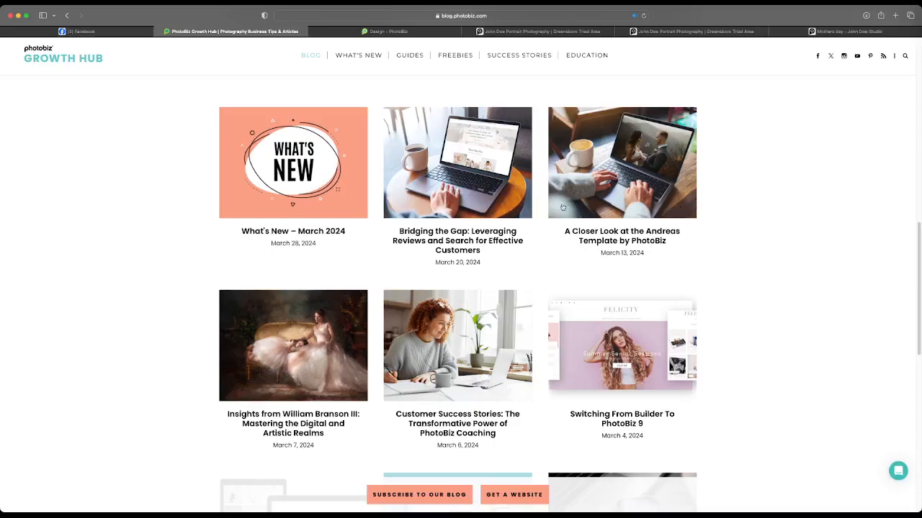
{"action": "scroll", "coordinate": [562, 207], "scroll_direction": "down", "scroll_amount": 4}
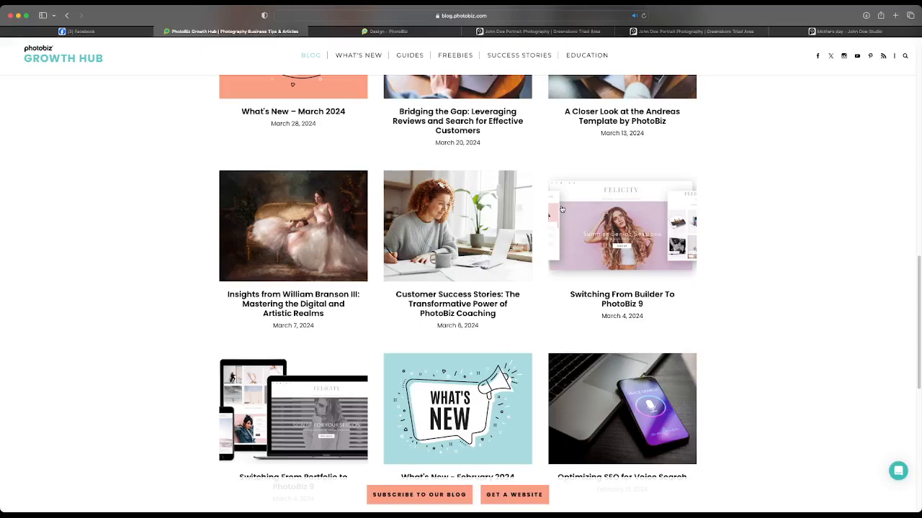
Open the Customer Success Stories: The Transformative Power of PhotoBiz Coaching article and skim its key features and coaching stories
{"action": "left_click", "coordinate": [466, 212]}
{"action": "scroll", "coordinate": [467, 196], "scroll_direction": "down", "scroll_amount": 5}
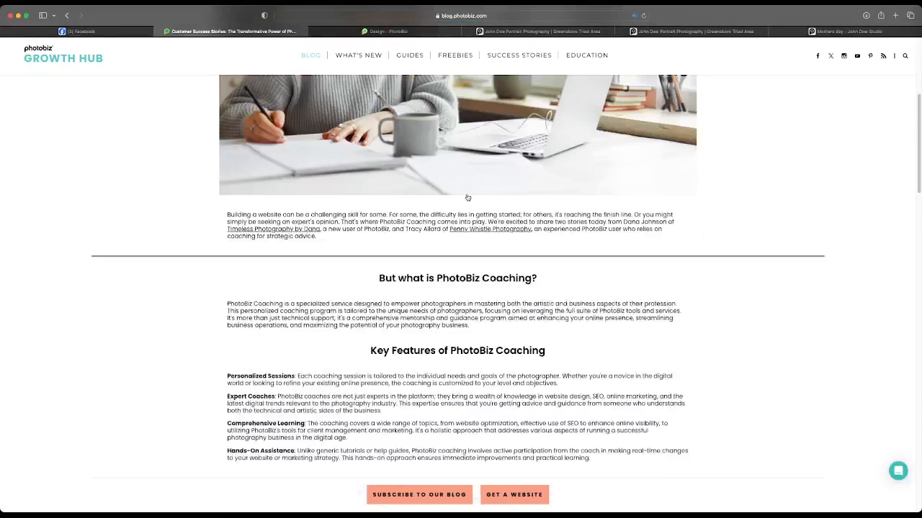
{"action": "scroll", "coordinate": [466, 196], "scroll_direction": "down", "scroll_amount": 2}
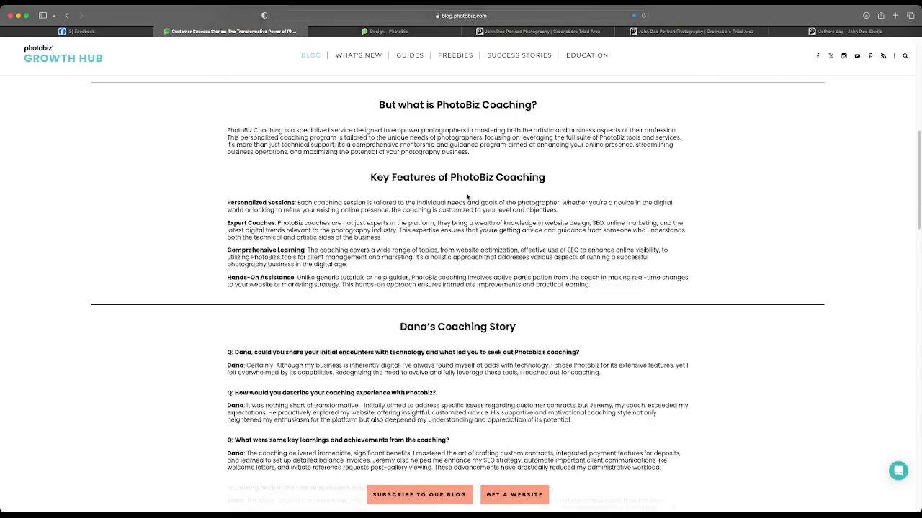
{"action": "scroll", "coordinate": [467, 197], "scroll_direction": "down", "scroll_amount": 1}
{"action": "scroll", "coordinate": [467, 197], "scroll_direction": "down", "scroll_amount": 1}
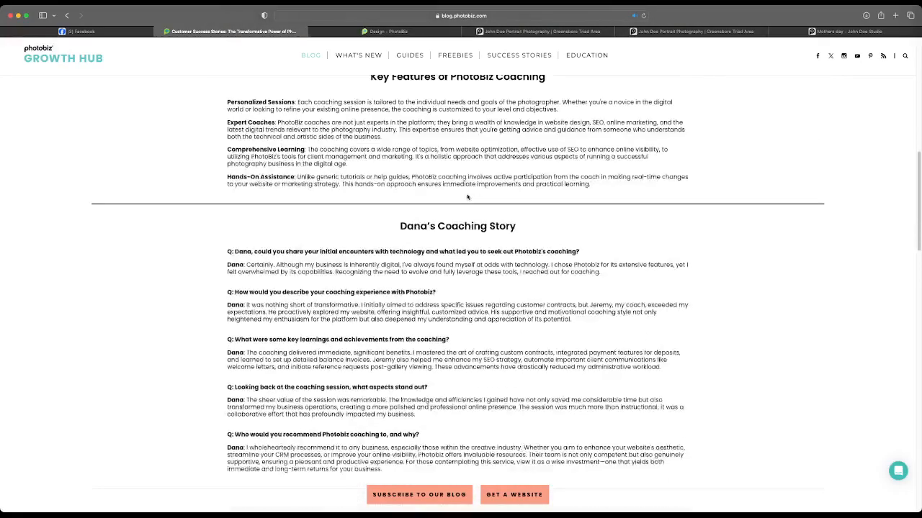
{"action": "scroll", "coordinate": [467, 197], "scroll_direction": "down", "scroll_amount": 7}
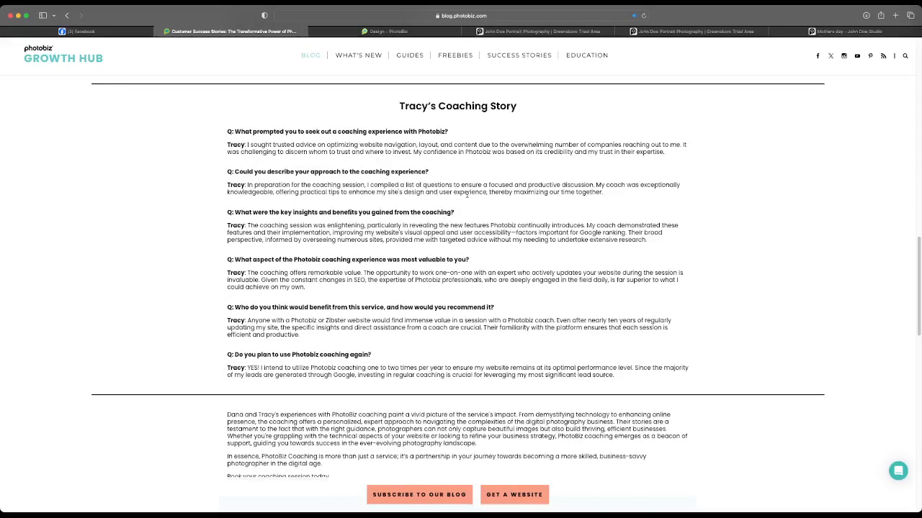
{"action": "scroll", "coordinate": [466, 196], "scroll_direction": "up", "scroll_amount": 15}
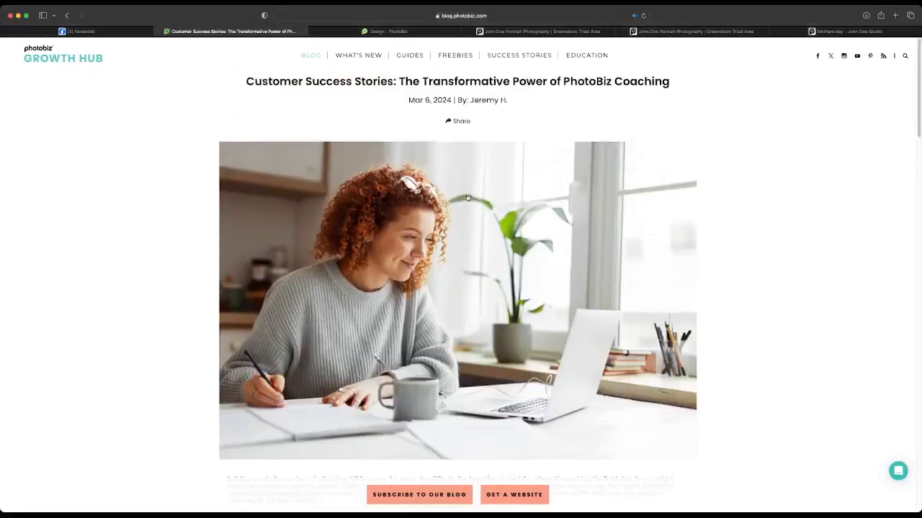
Open the PhotoBiz Education site's Coaching page and look over the one-on-one session topics
{"action": "left_click", "coordinate": [582, 57]}
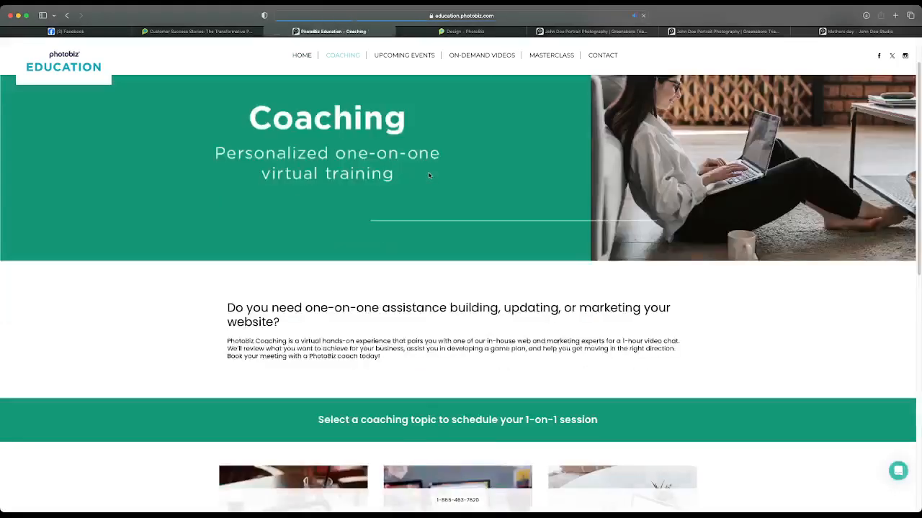
{"action": "scroll", "coordinate": [428, 175], "scroll_direction": "down", "scroll_amount": 5}
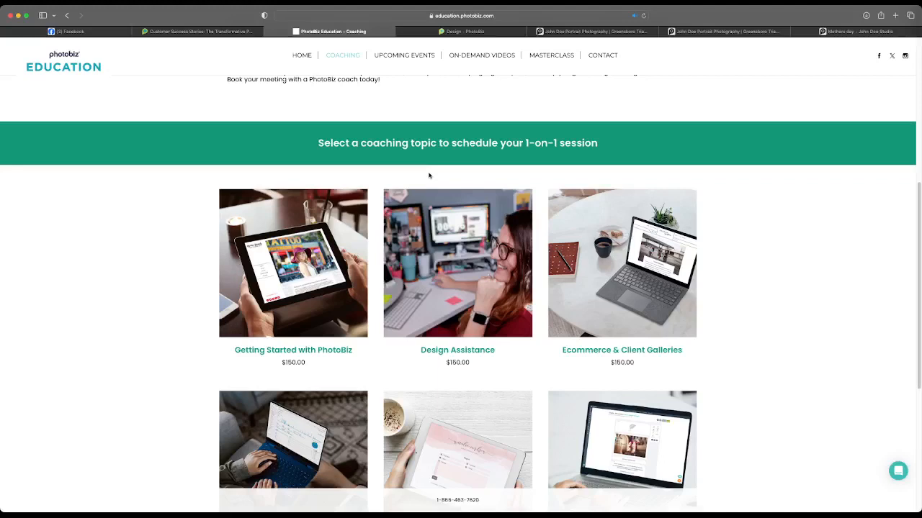
{"action": "scroll", "coordinate": [428, 176], "scroll_direction": "down", "scroll_amount": 3}
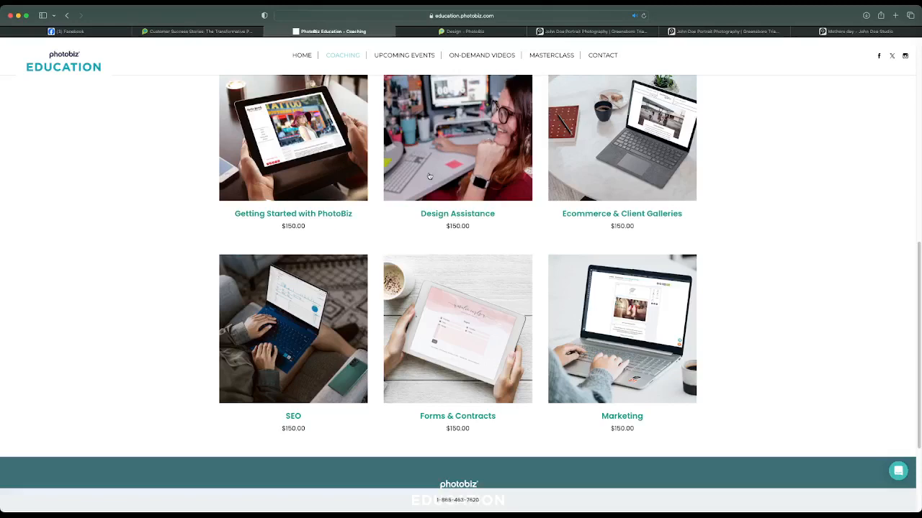
{"action": "scroll", "coordinate": [350, 64], "scroll_direction": "up", "scroll_amount": 10}
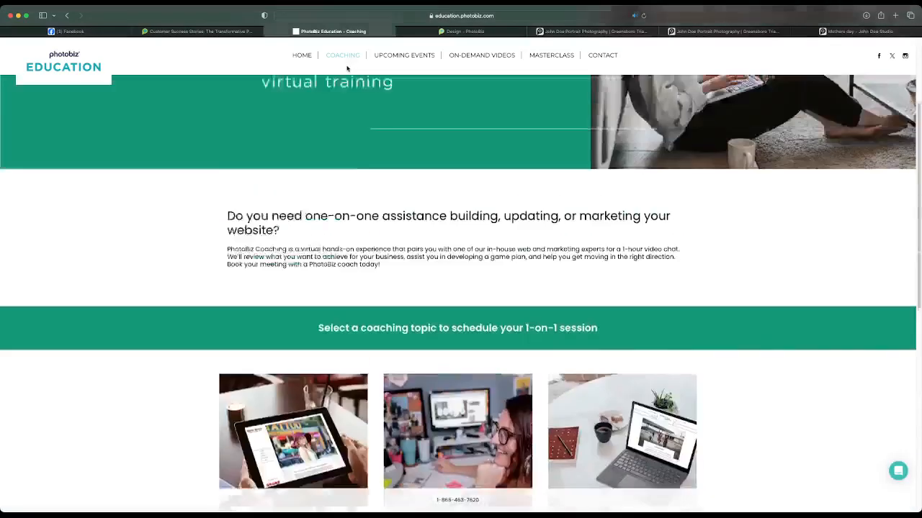
Open the Upcoming Events page and review the schedule of free classes from March 29th to its end
{"action": "left_click", "coordinate": [409, 58]}
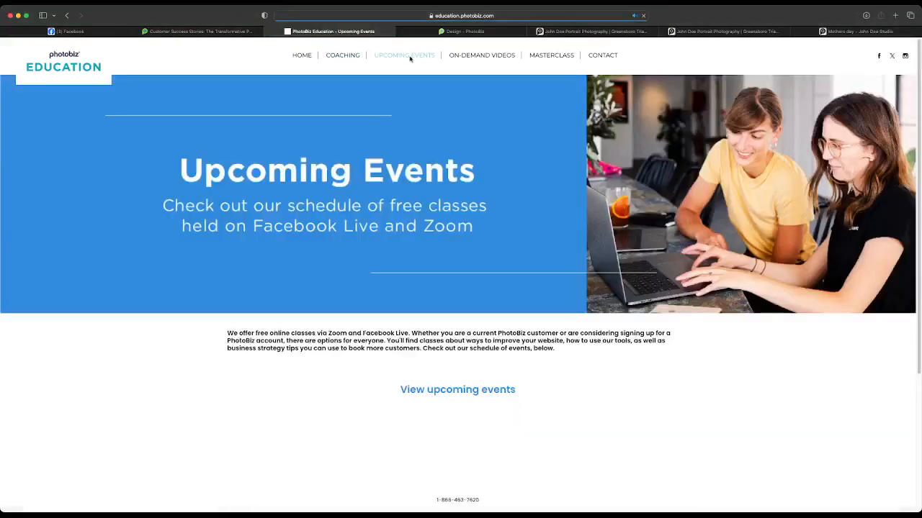
{"action": "scroll", "coordinate": [387, 116], "scroll_direction": "down", "scroll_amount": 5}
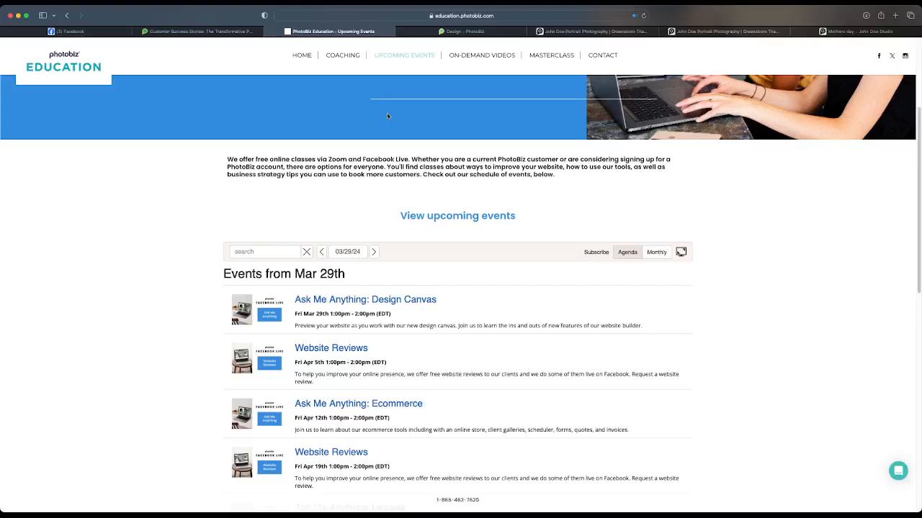
{"action": "scroll", "coordinate": [513, 90], "scroll_direction": "down", "scroll_amount": 4}
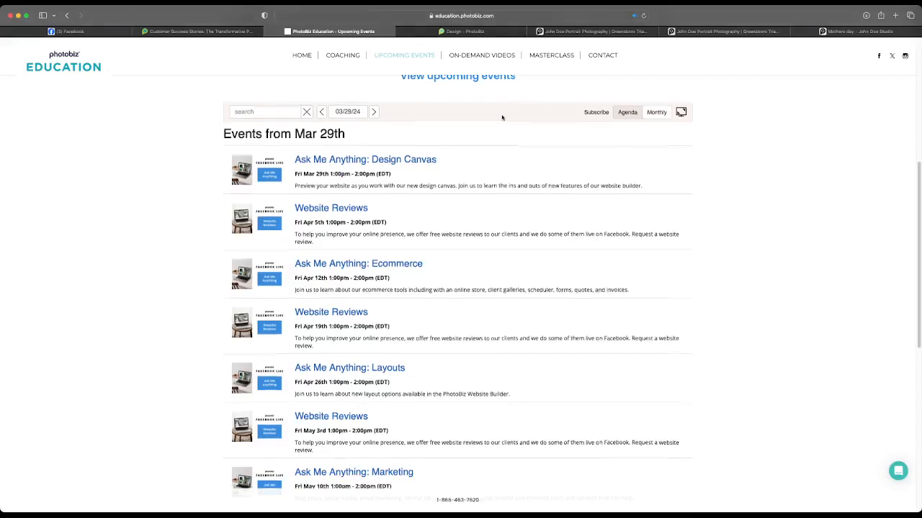
{"action": "scroll", "coordinate": [500, 119], "scroll_direction": "down", "scroll_amount": 2}
{"action": "scroll", "coordinate": [501, 119], "scroll_direction": "down", "scroll_amount": 6}
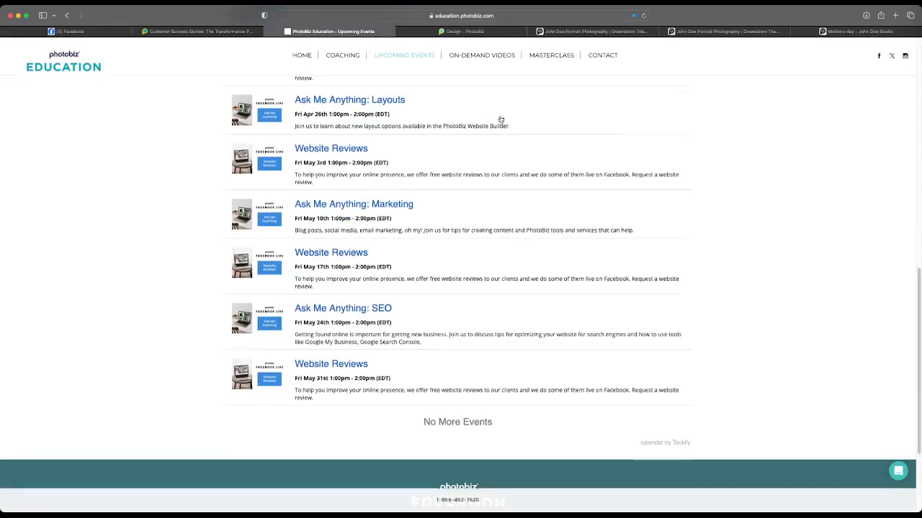
{"action": "scroll", "coordinate": [500, 119], "scroll_direction": "up", "scroll_amount": 2}
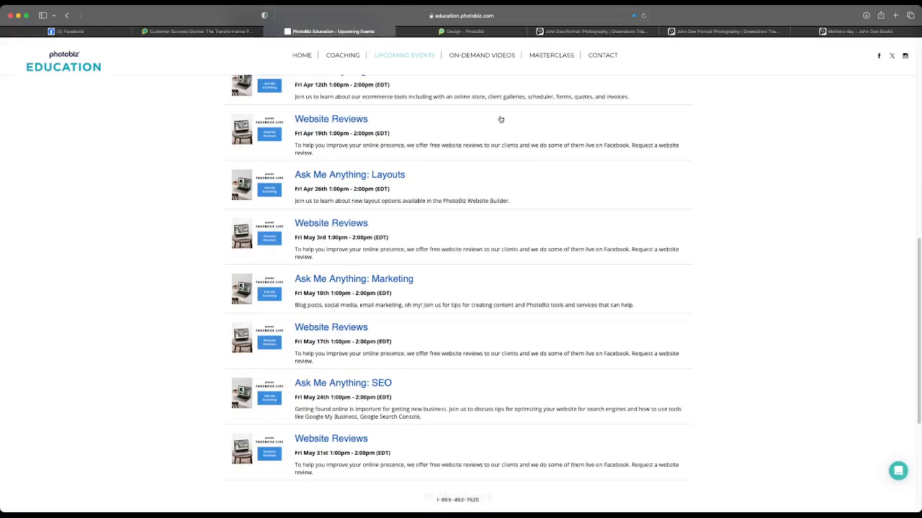
{"action": "scroll", "coordinate": [500, 118], "scroll_direction": "up", "scroll_amount": 5}
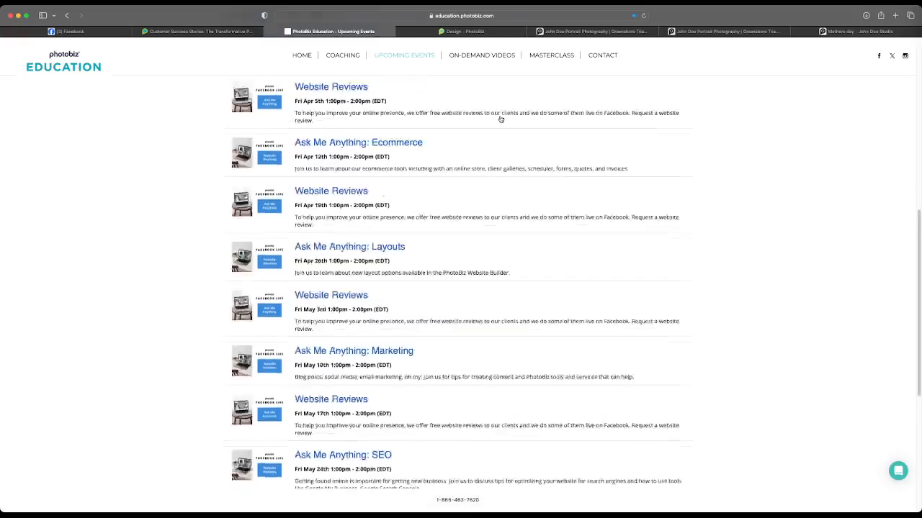
{"action": "scroll", "coordinate": [501, 118], "scroll_direction": "up", "scroll_amount": 6}
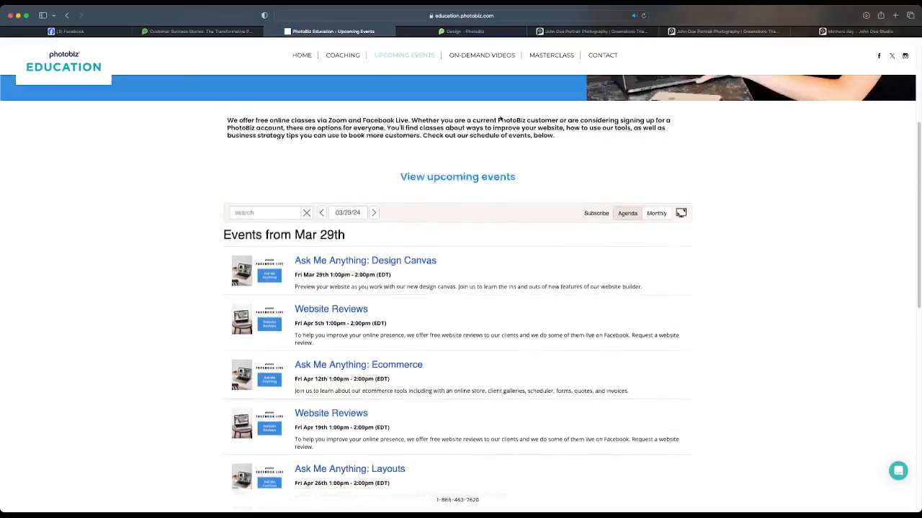
{"action": "scroll", "coordinate": [500, 119], "scroll_direction": "up", "scroll_amount": 2}
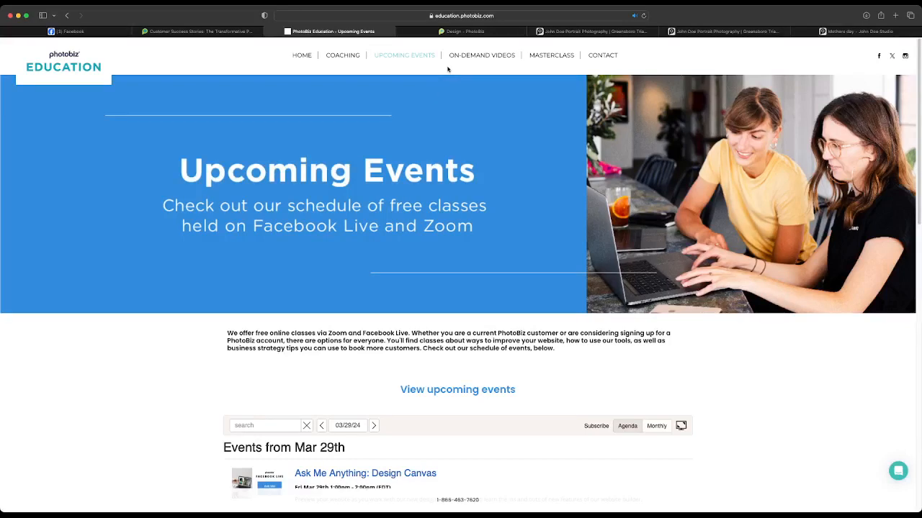
Open the On-Demand Videos page and look through the Quick Start Series, Platform Demos and Tool Demos
{"action": "left_click", "coordinate": [489, 57]}
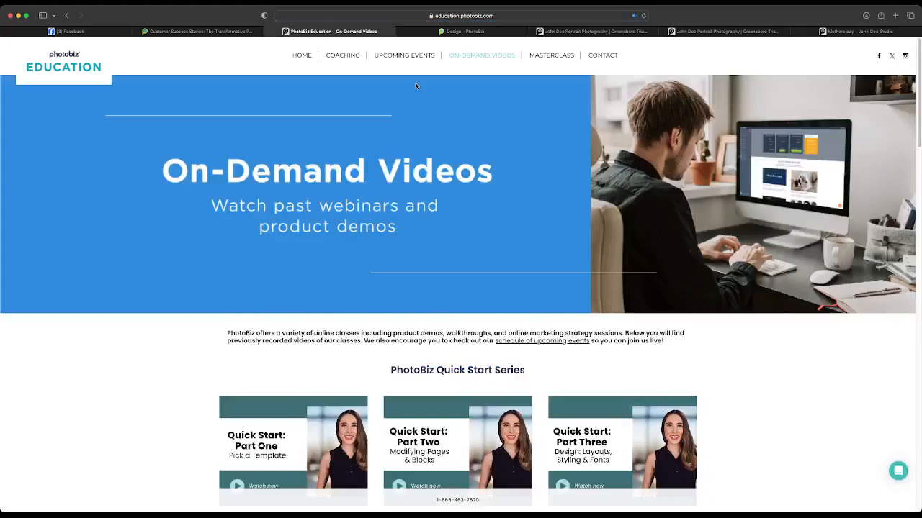
{"action": "scroll", "coordinate": [415, 86], "scroll_direction": "down", "scroll_amount": 5}
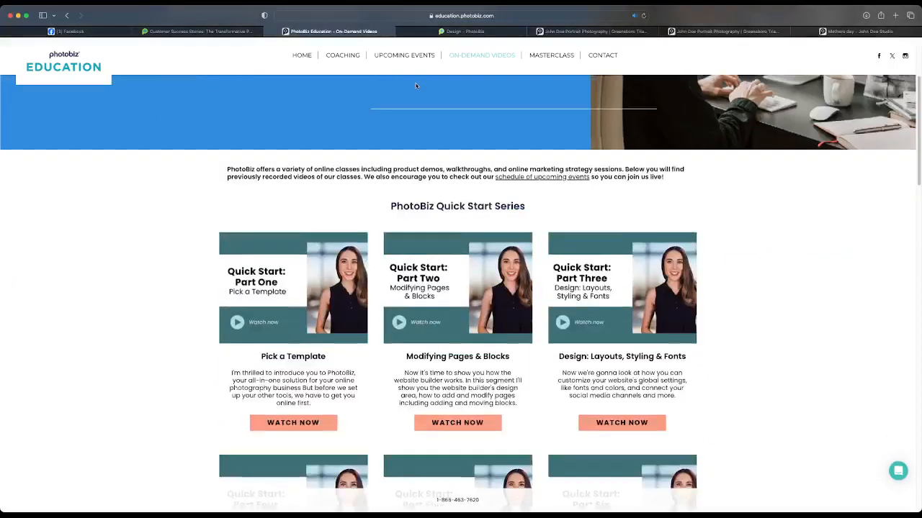
{"action": "scroll", "coordinate": [416, 86], "scroll_direction": "down", "scroll_amount": 10}
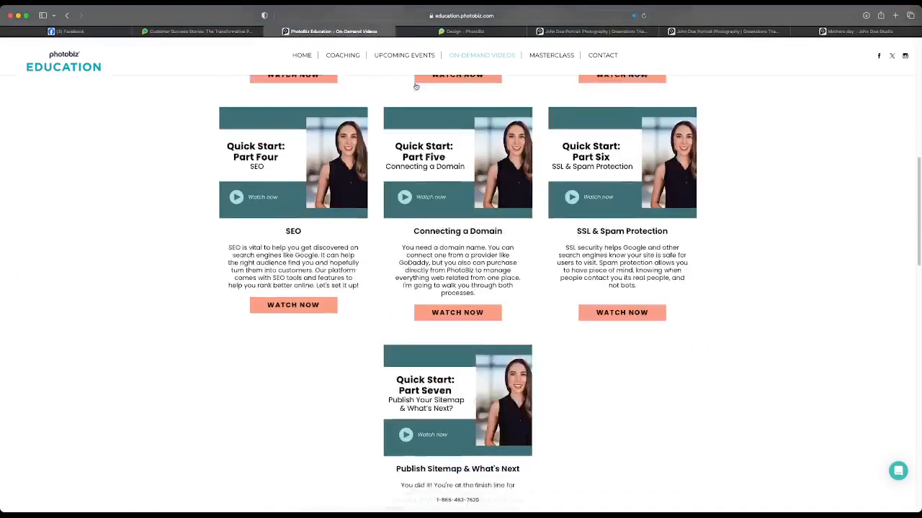
{"action": "scroll", "coordinate": [415, 86], "scroll_direction": "down", "scroll_amount": 13}
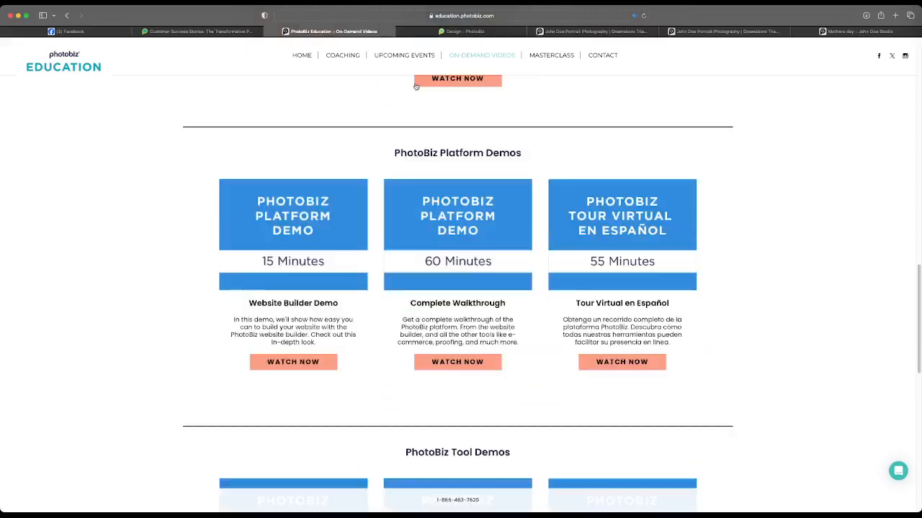
{"action": "scroll", "coordinate": [416, 86], "scroll_direction": "down", "scroll_amount": 8}
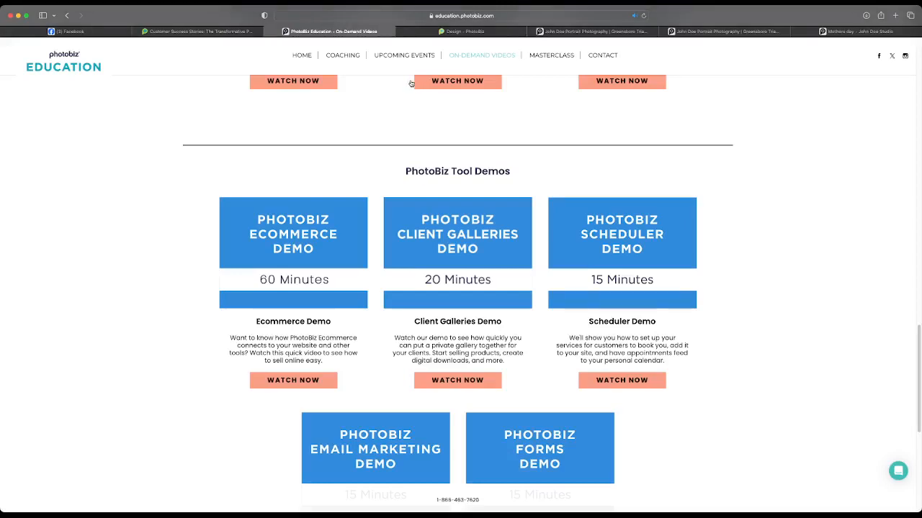
{"action": "scroll", "coordinate": [411, 83], "scroll_direction": "down", "scroll_amount": 5}
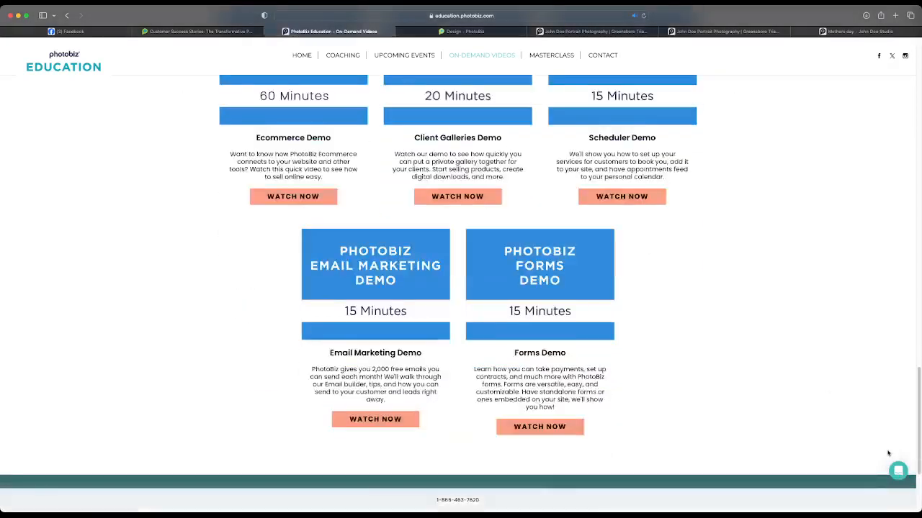
Open the support chat widget, view its question option and new features card, and close the widget
{"action": "left_click", "coordinate": [898, 471]}
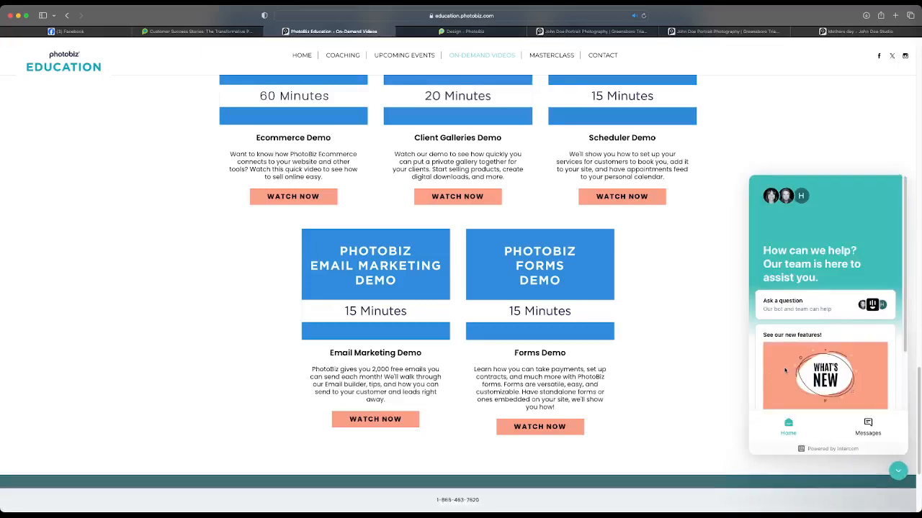
{"action": "scroll", "coordinate": [784, 372], "scroll_direction": "down", "scroll_amount": 3}
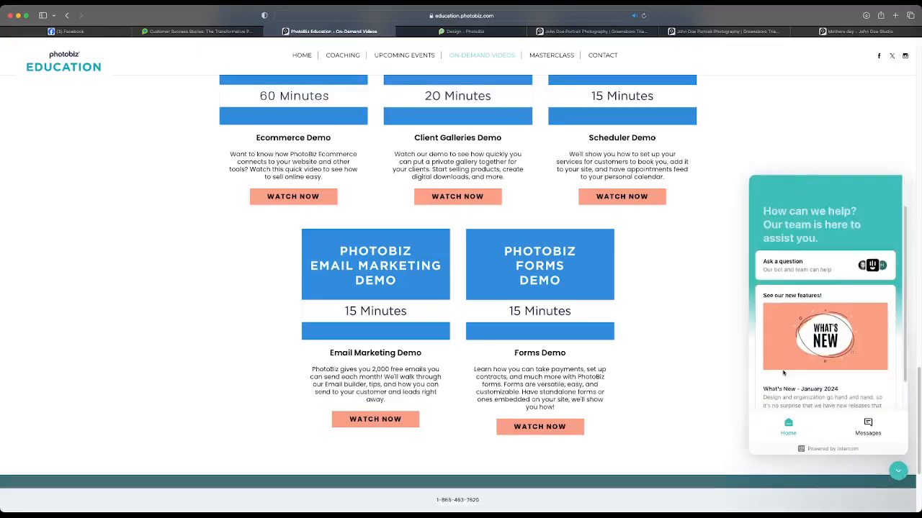
{"action": "scroll", "coordinate": [783, 372], "scroll_direction": "down", "scroll_amount": 1}
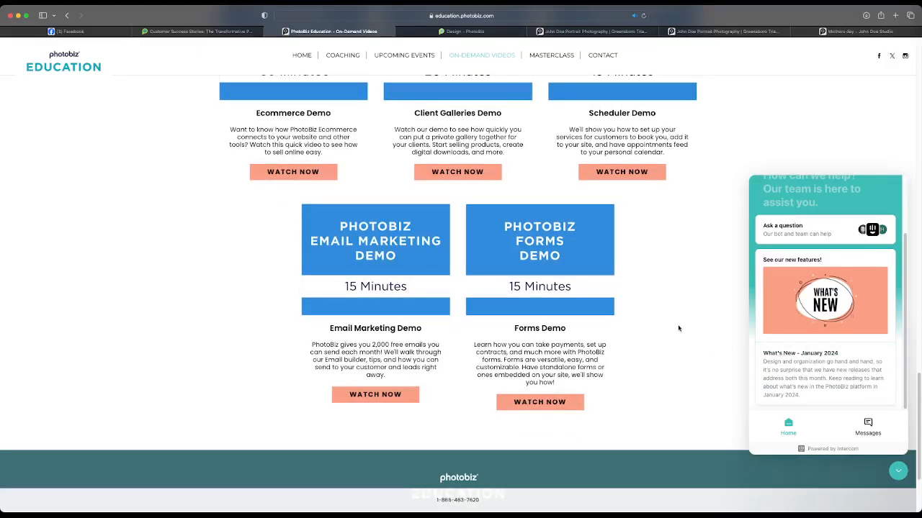
{"action": "left_click", "coordinate": [898, 471]}
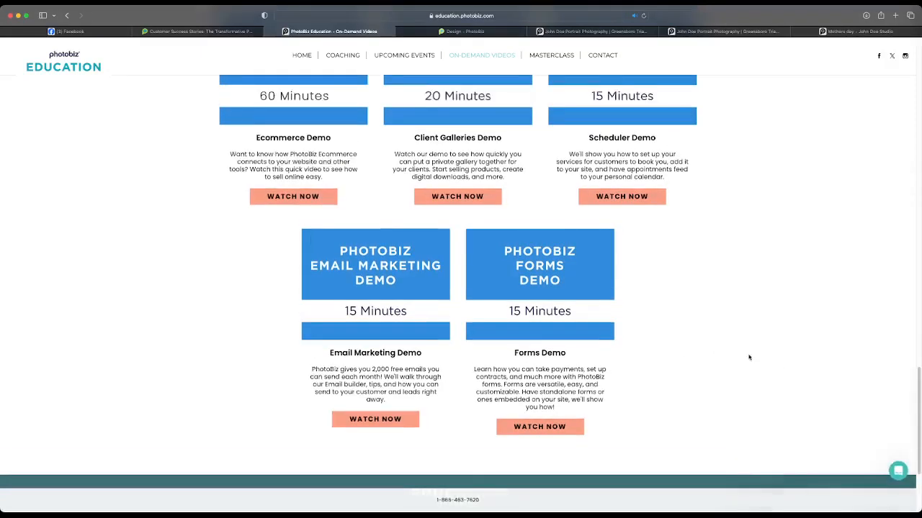